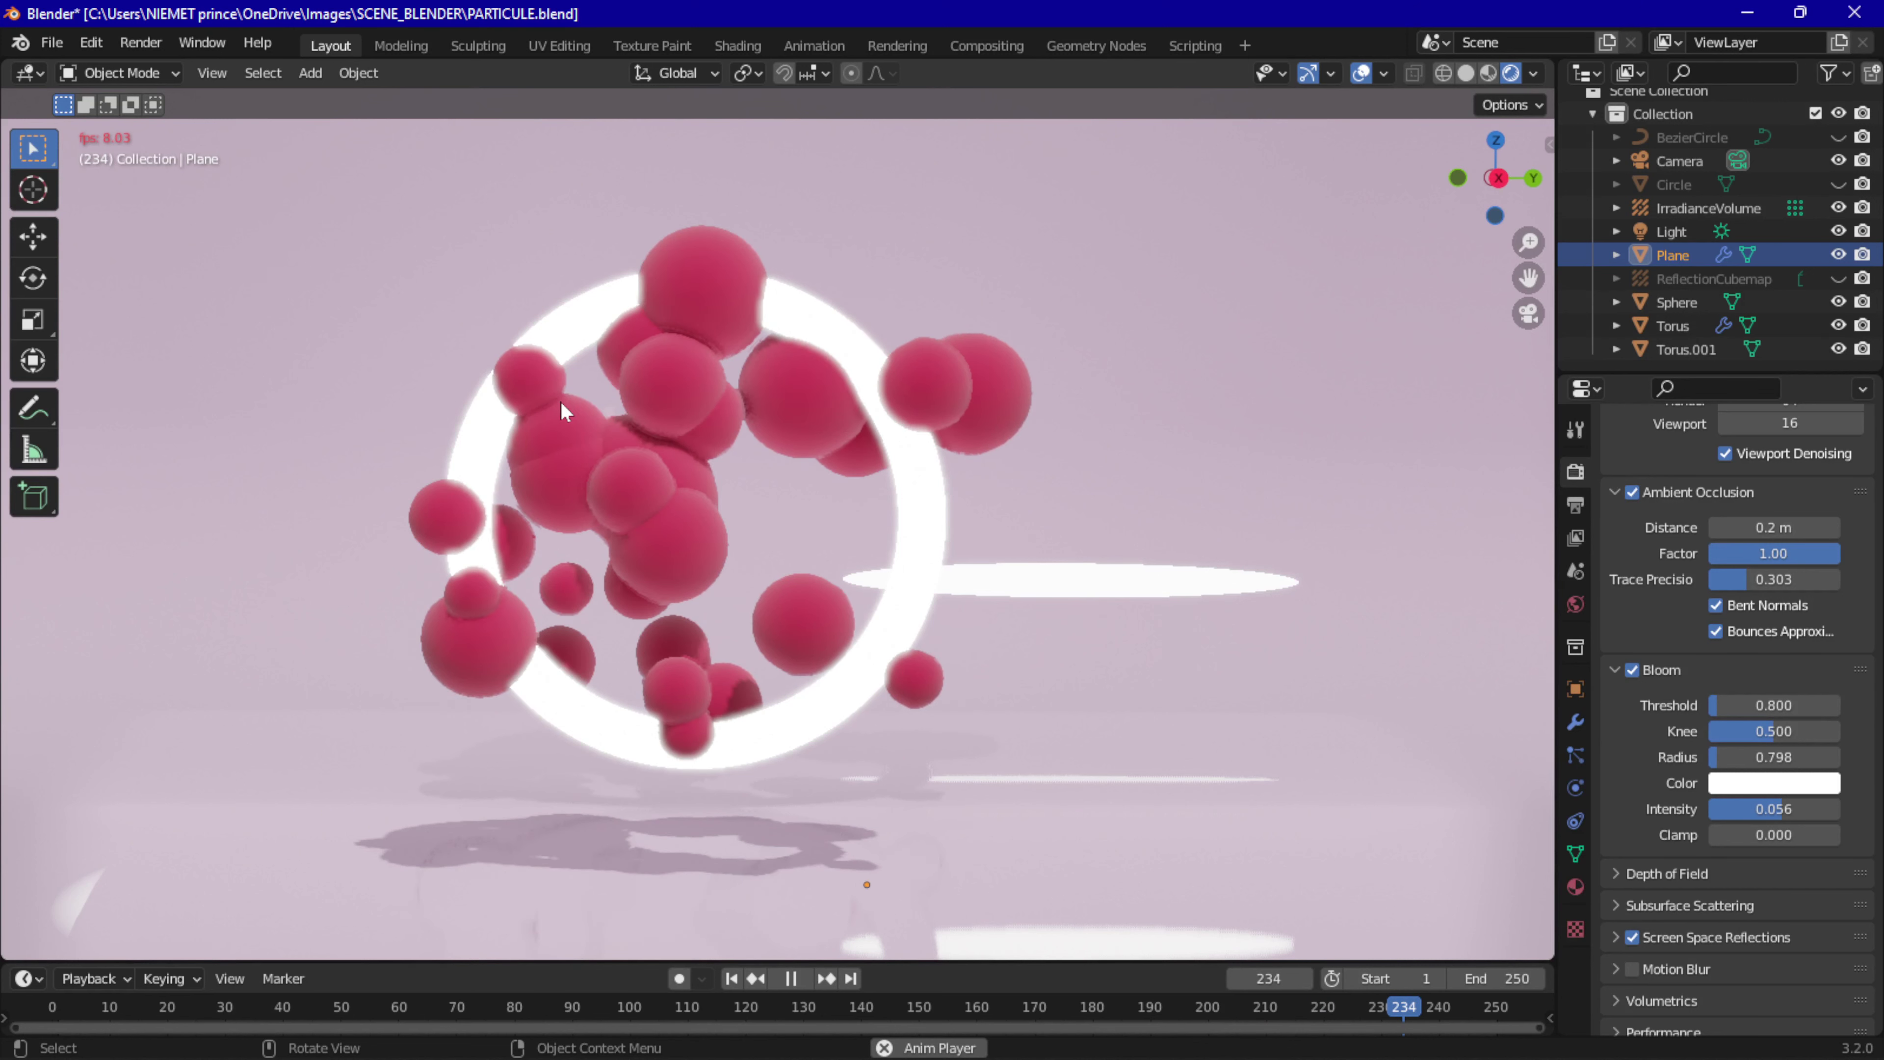
Start a new General file, discarding the unsaved scene.
{"action": "left_click", "coordinate": [51, 43]}
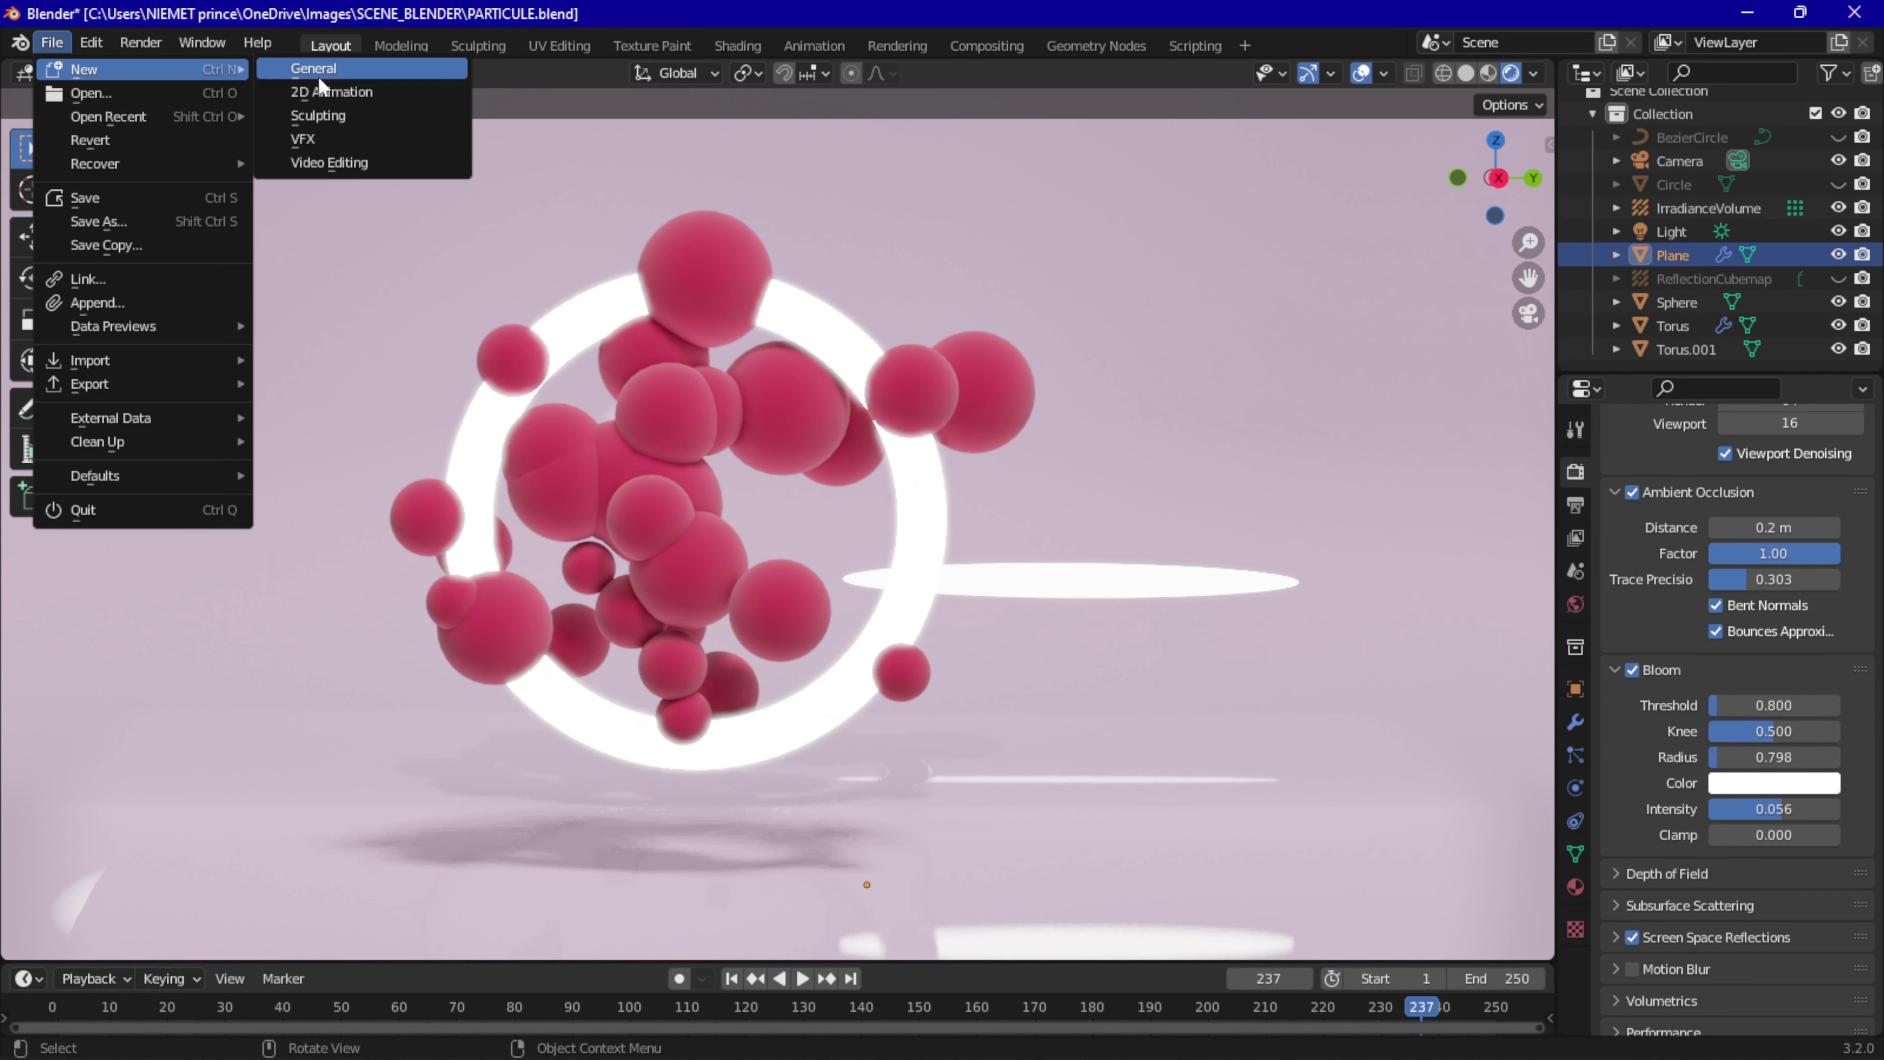
{"action": "left_click", "coordinate": [353, 68]}
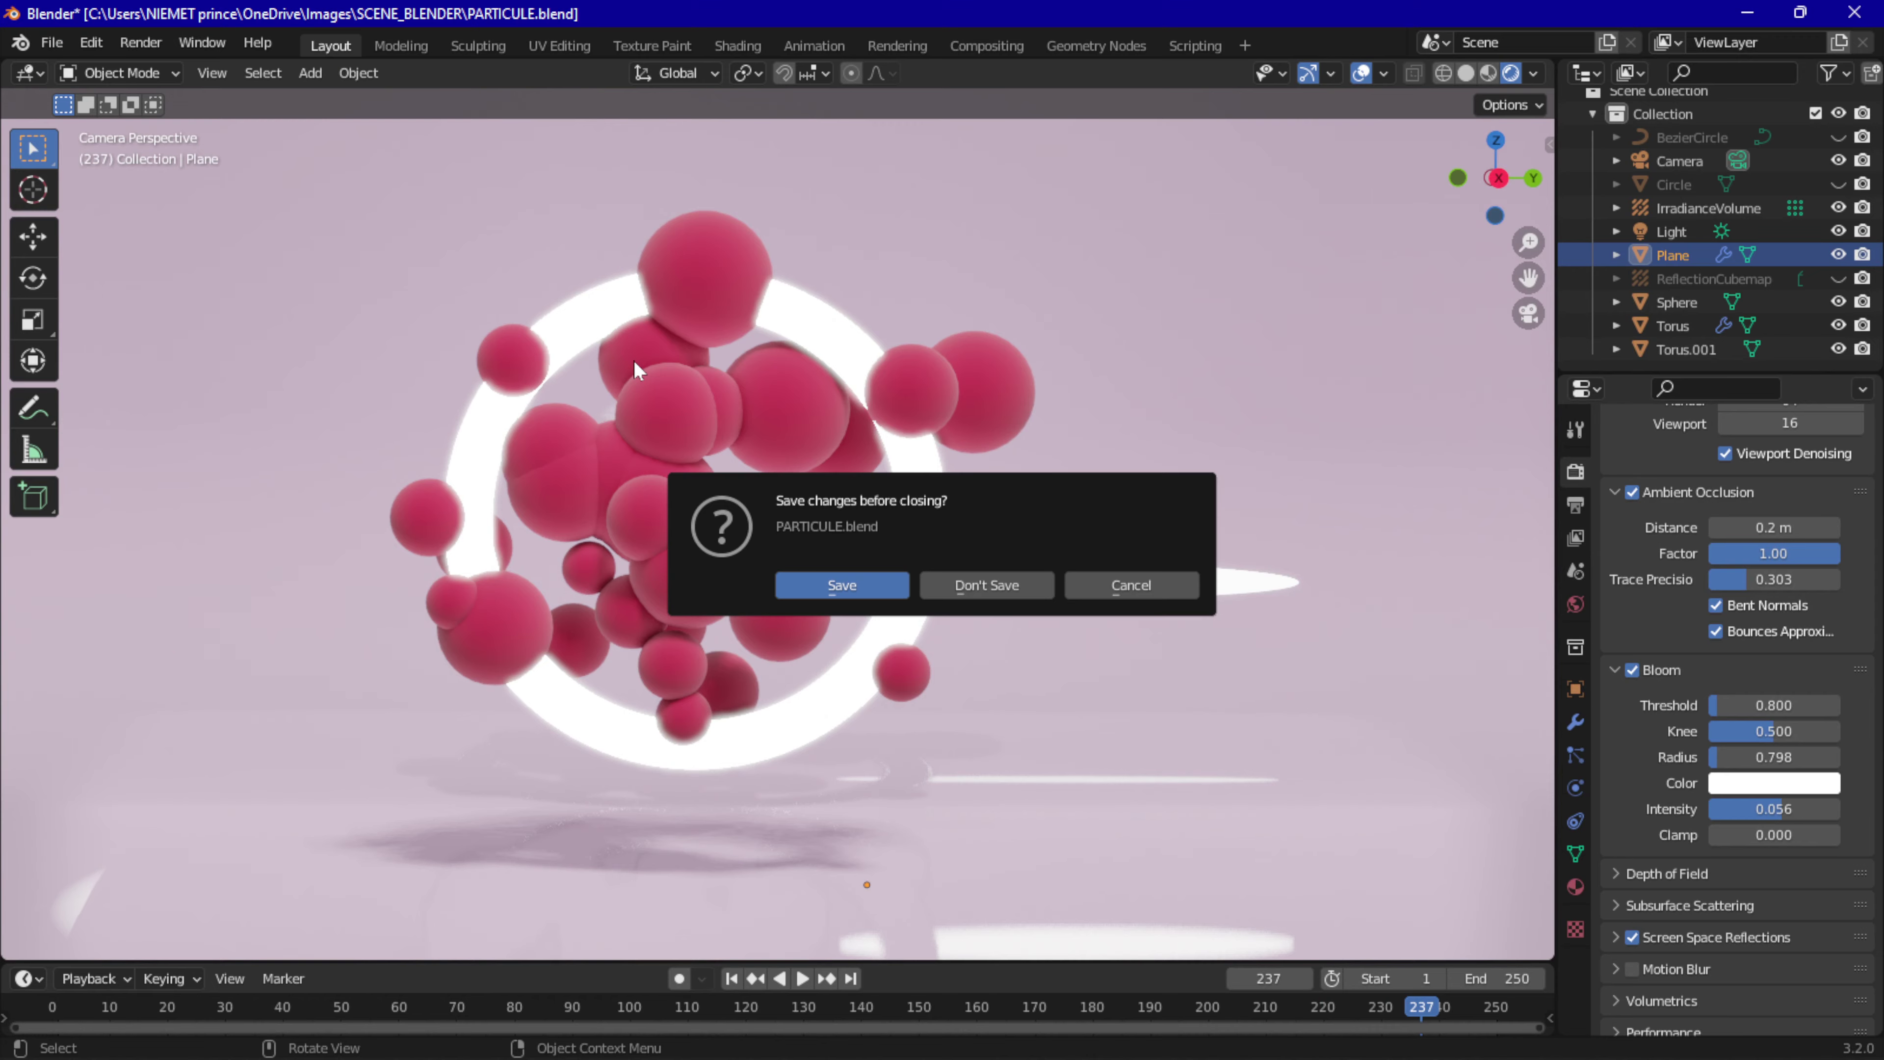
{"action": "key", "text": "Return"}
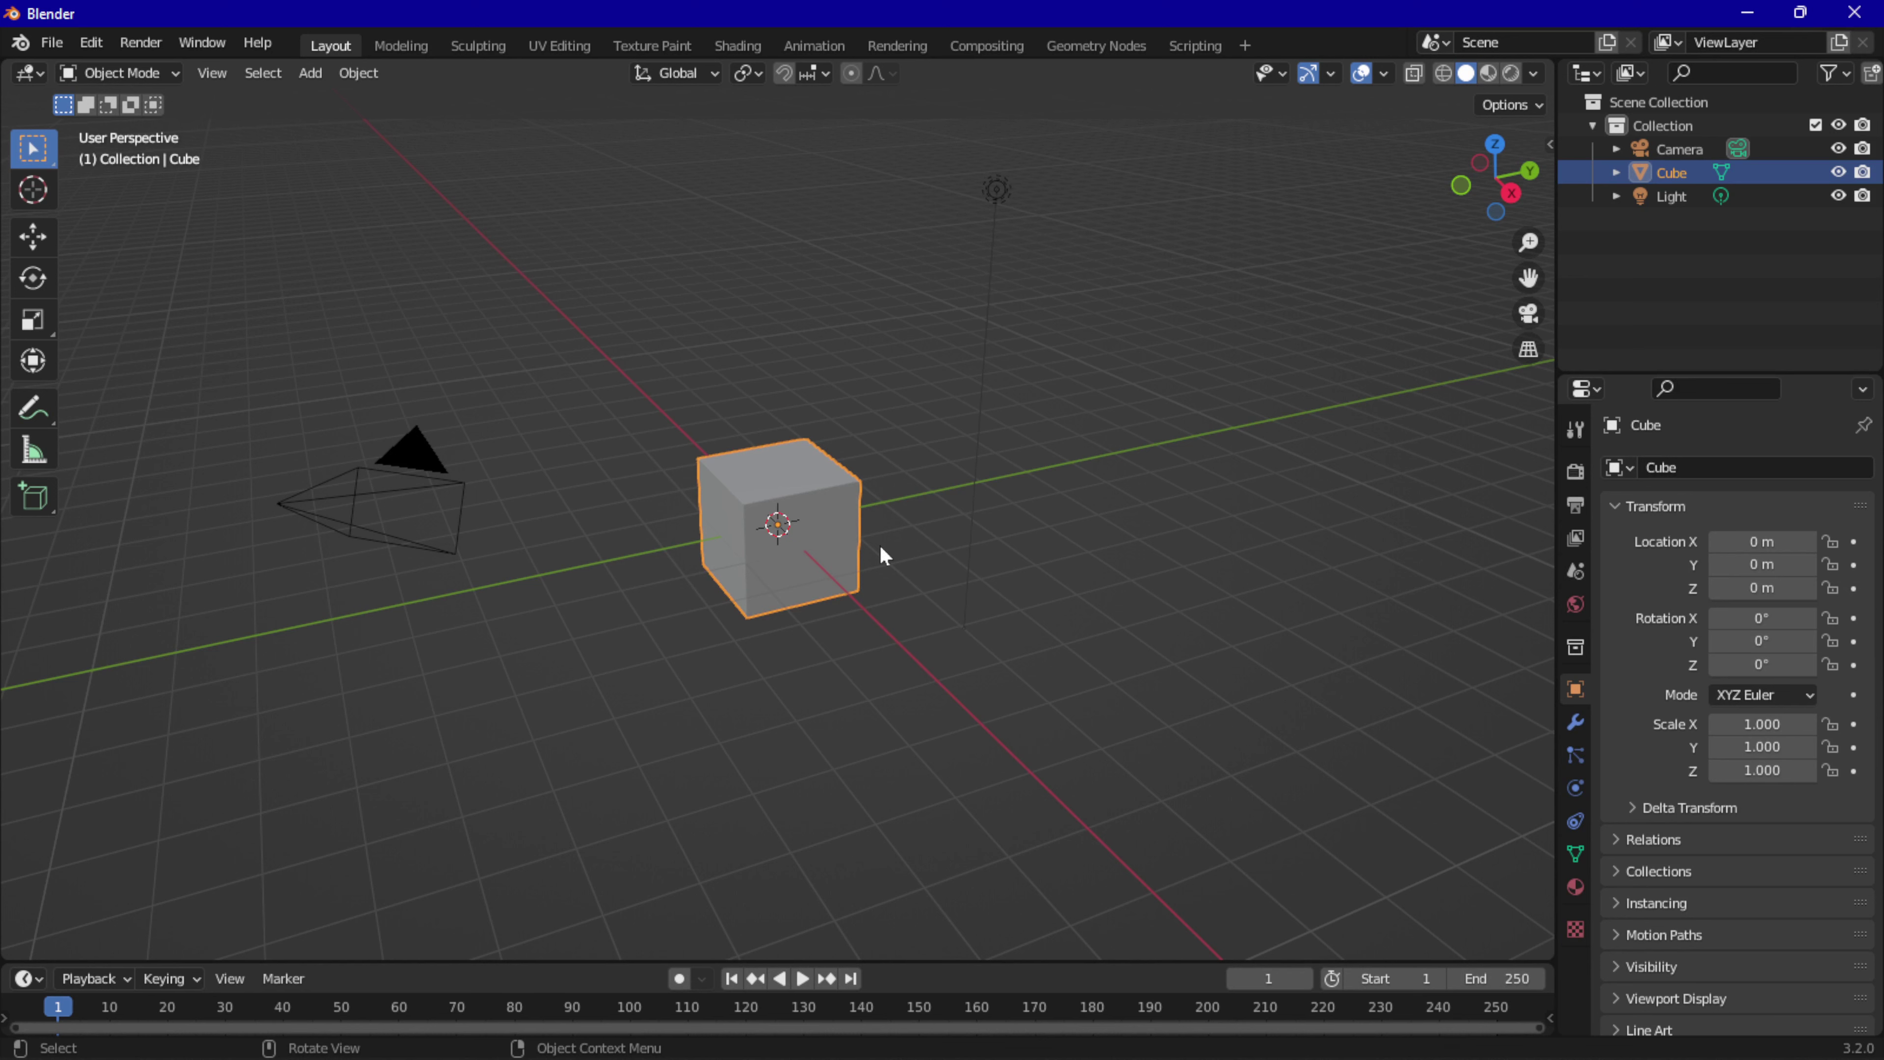
Delete the default cube and add a torus mesh.
{"action": "key", "text": "Delete"}
{"action": "key", "text": "shift+a"}
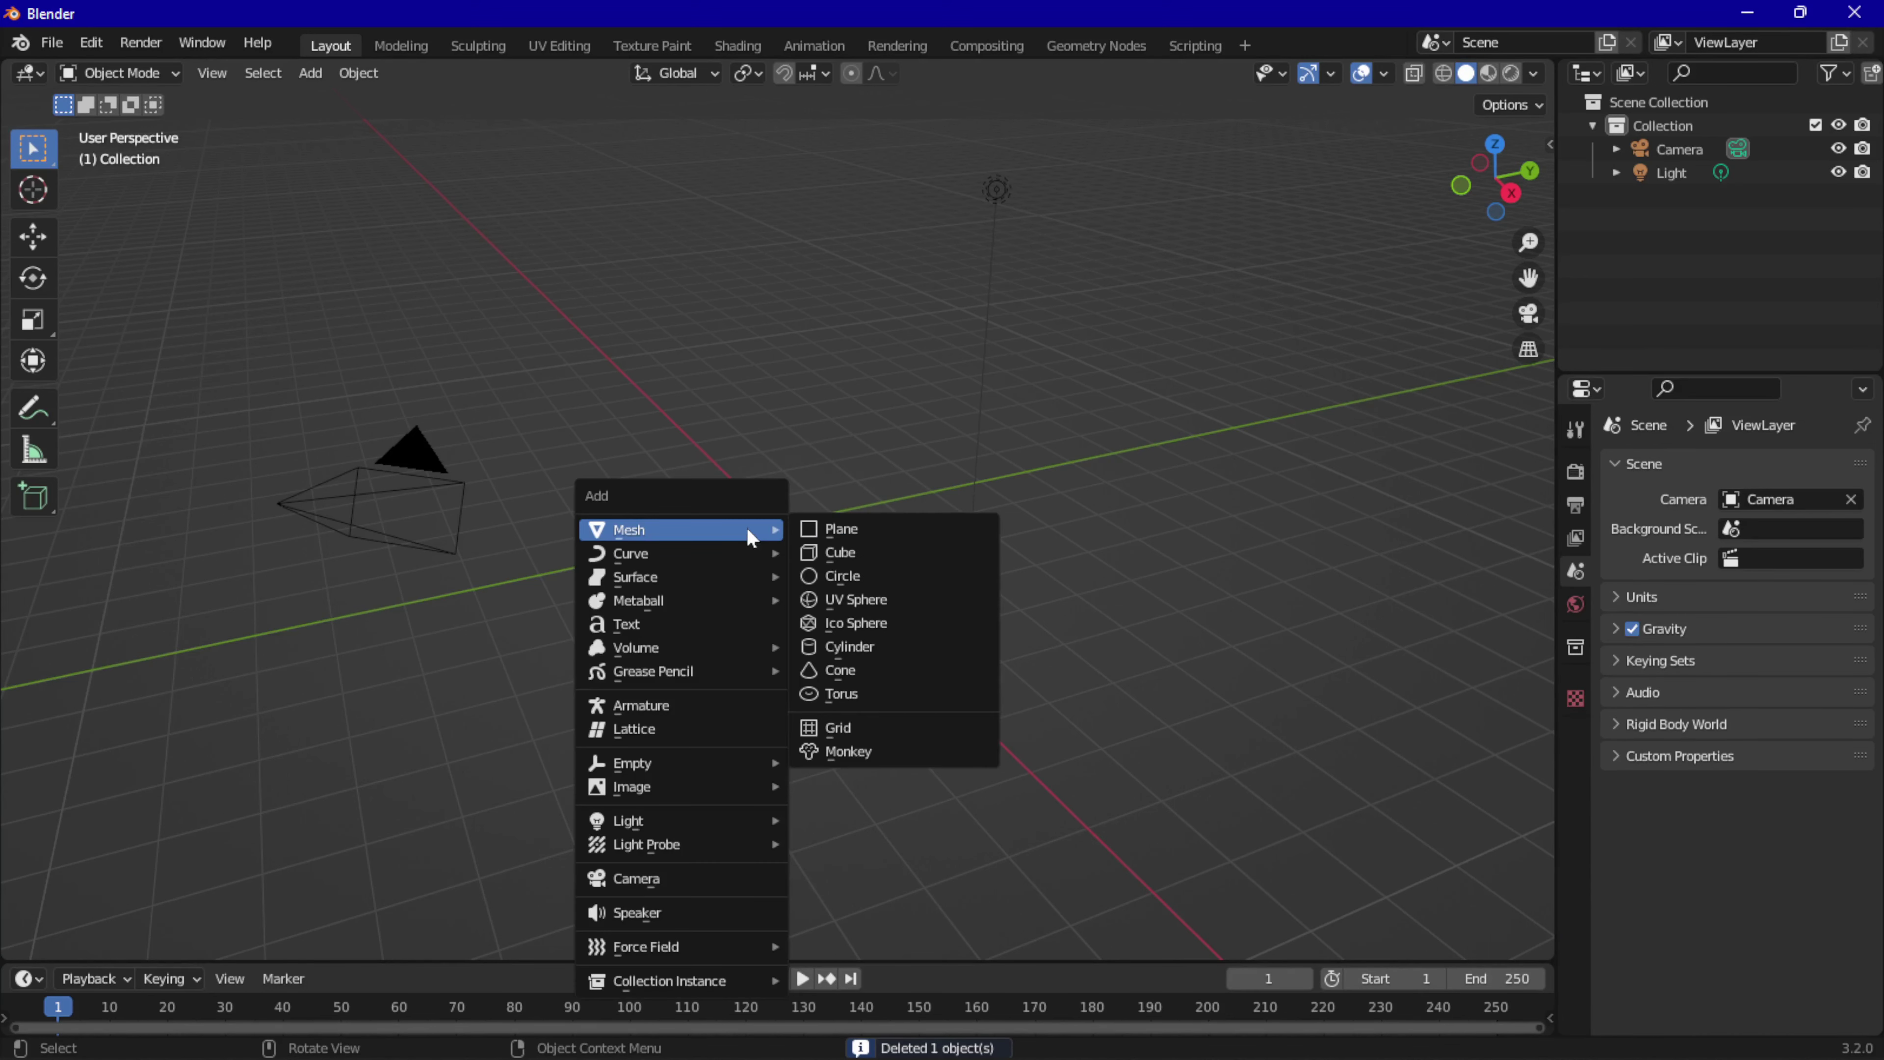
{"action": "left_click", "coordinate": [841, 694]}
Set the torus minor segments to 53 and shade it smooth.
{"action": "mouse_move", "coordinate": [303, 725]}
{"action": "left_mouse_down"}
{"action": "mouse_move", "coordinate": [282, 725]}
{"action": "mouse_move", "coordinate": [327, 726]}
{"action": "left_mouse_up"}
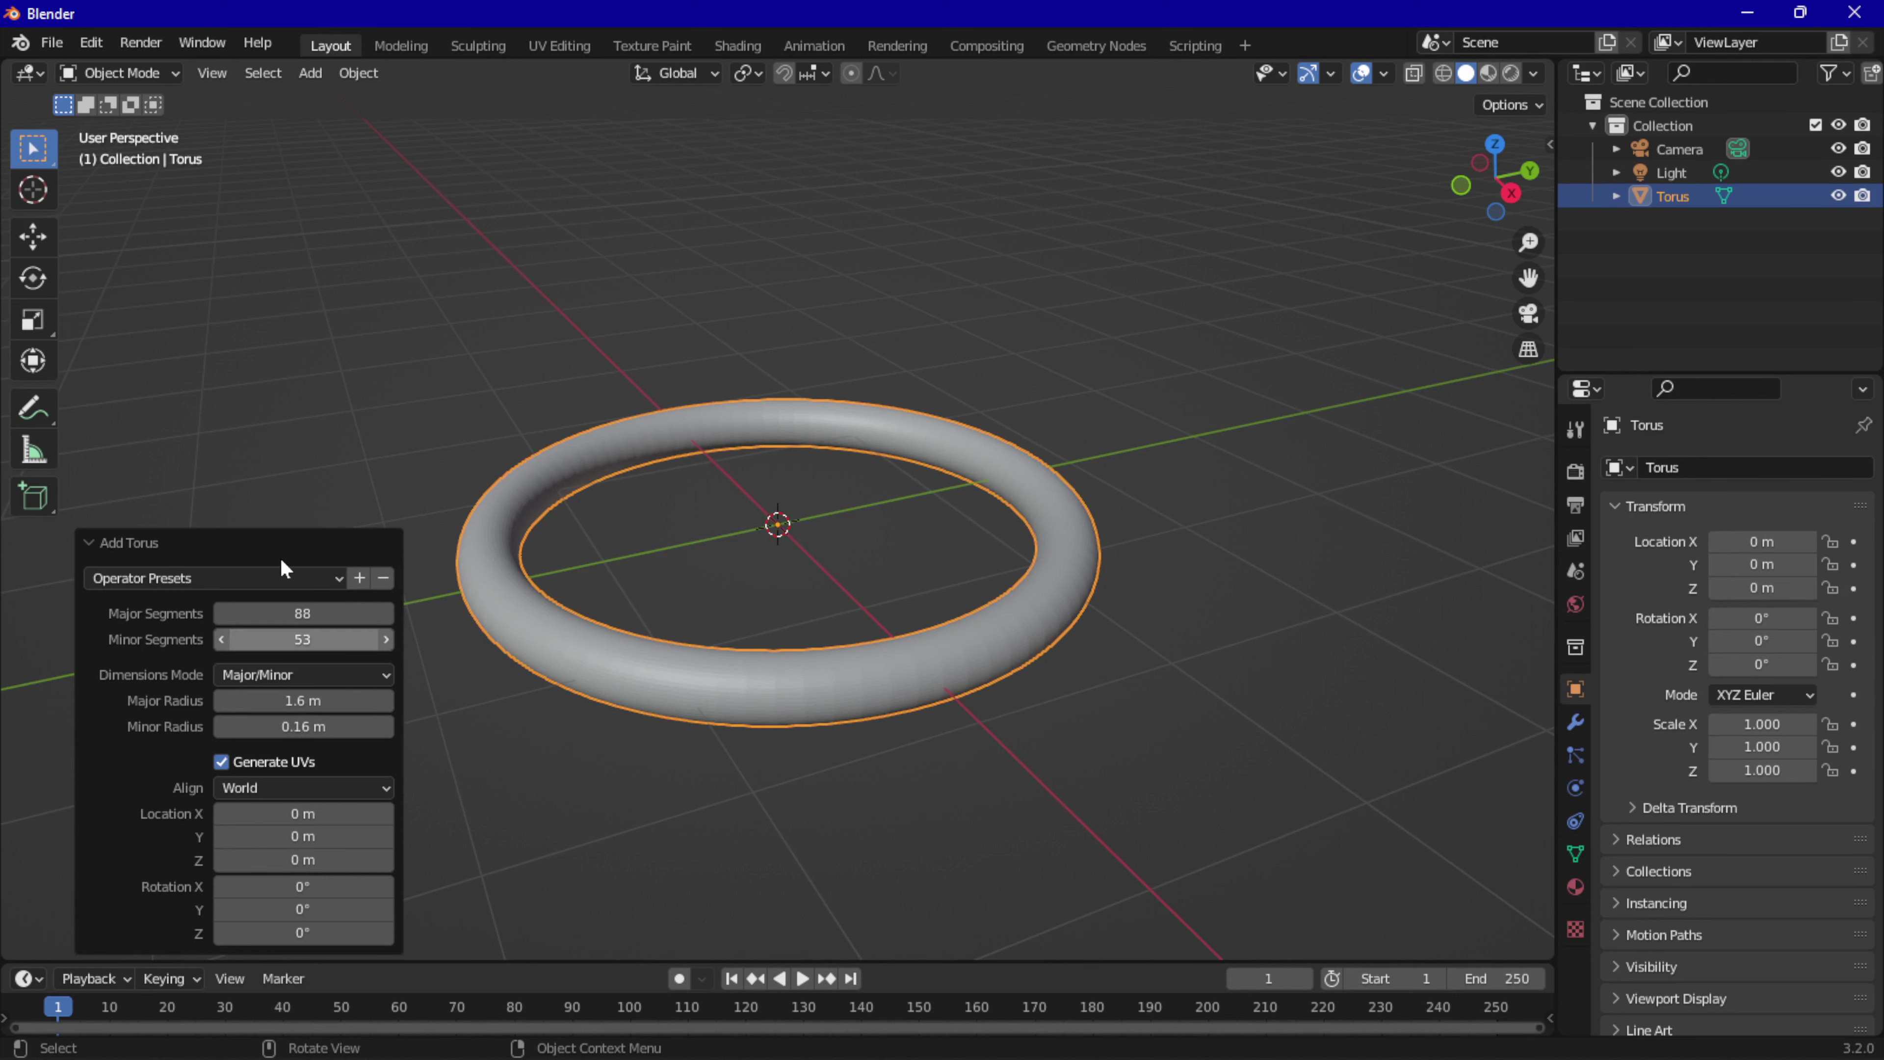
{"action": "left_click", "coordinate": [473, 324]}
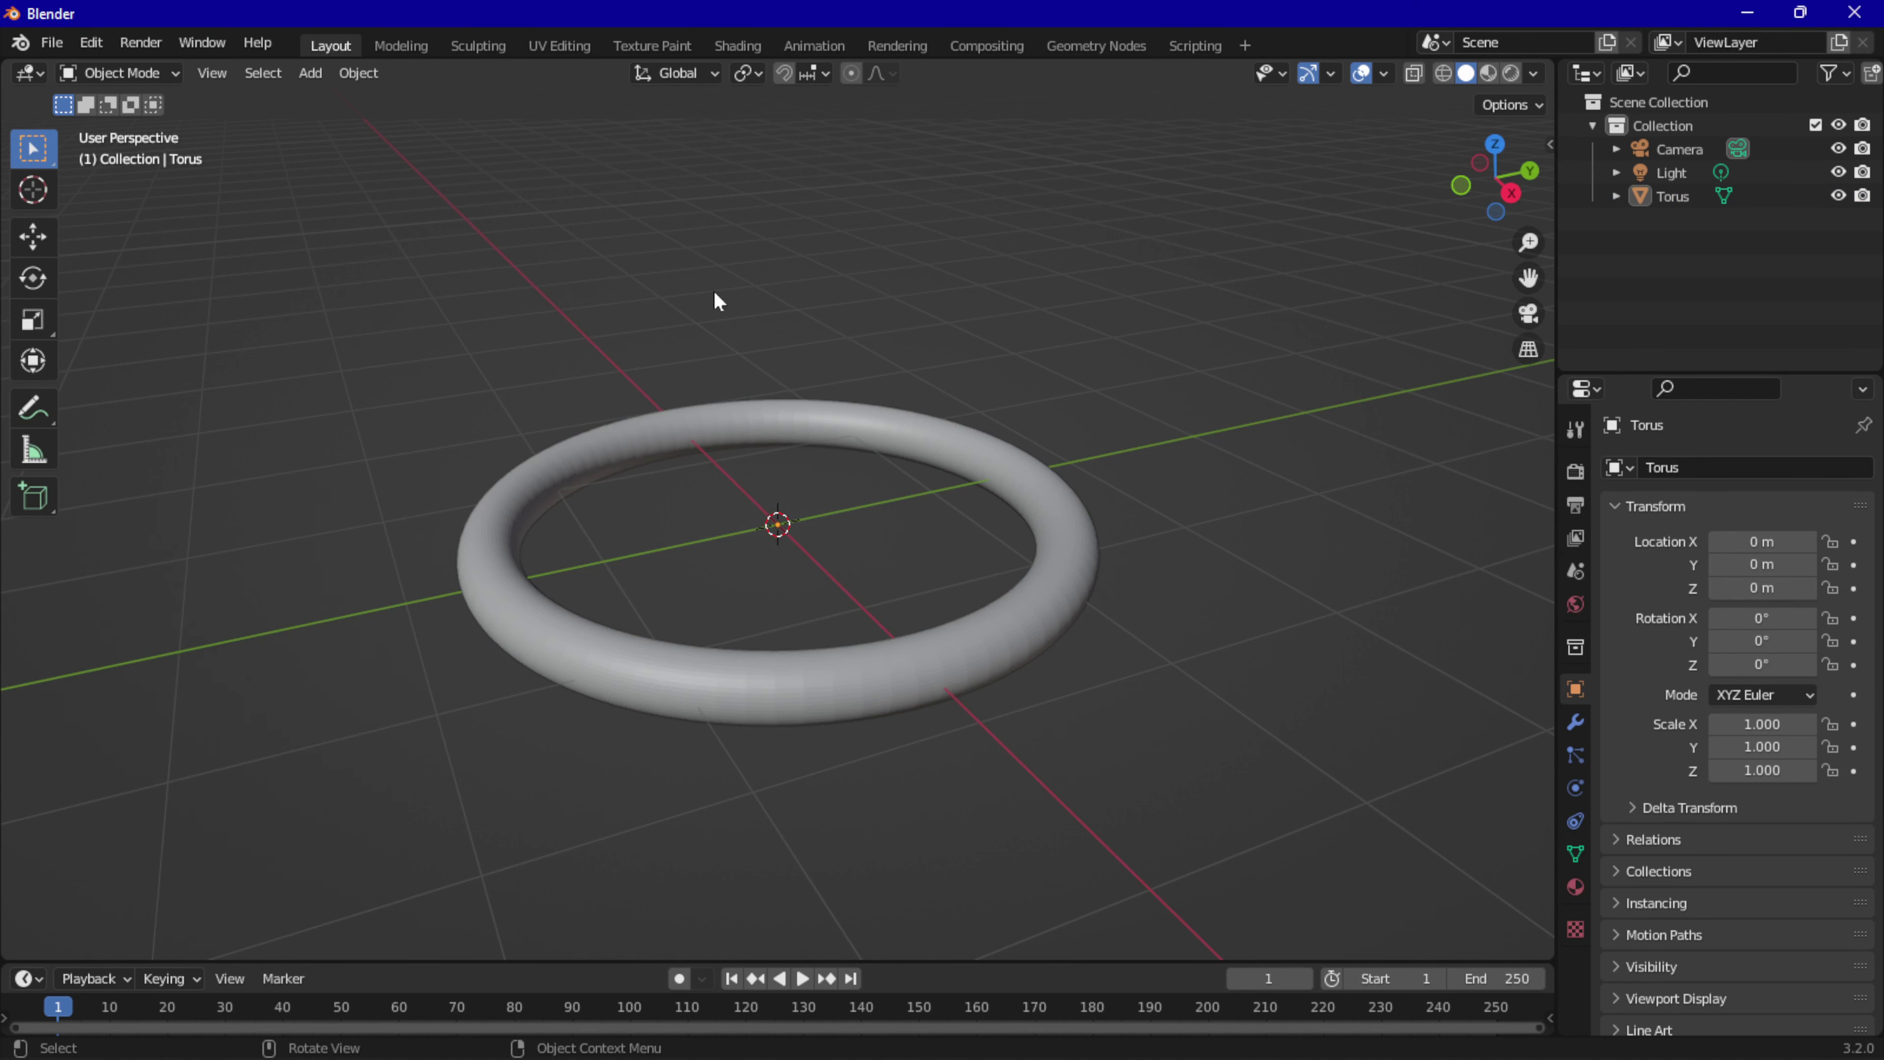
{"action": "left_click", "coordinate": [1020, 615]}
{"action": "right_click", "coordinate": [1021, 621]}
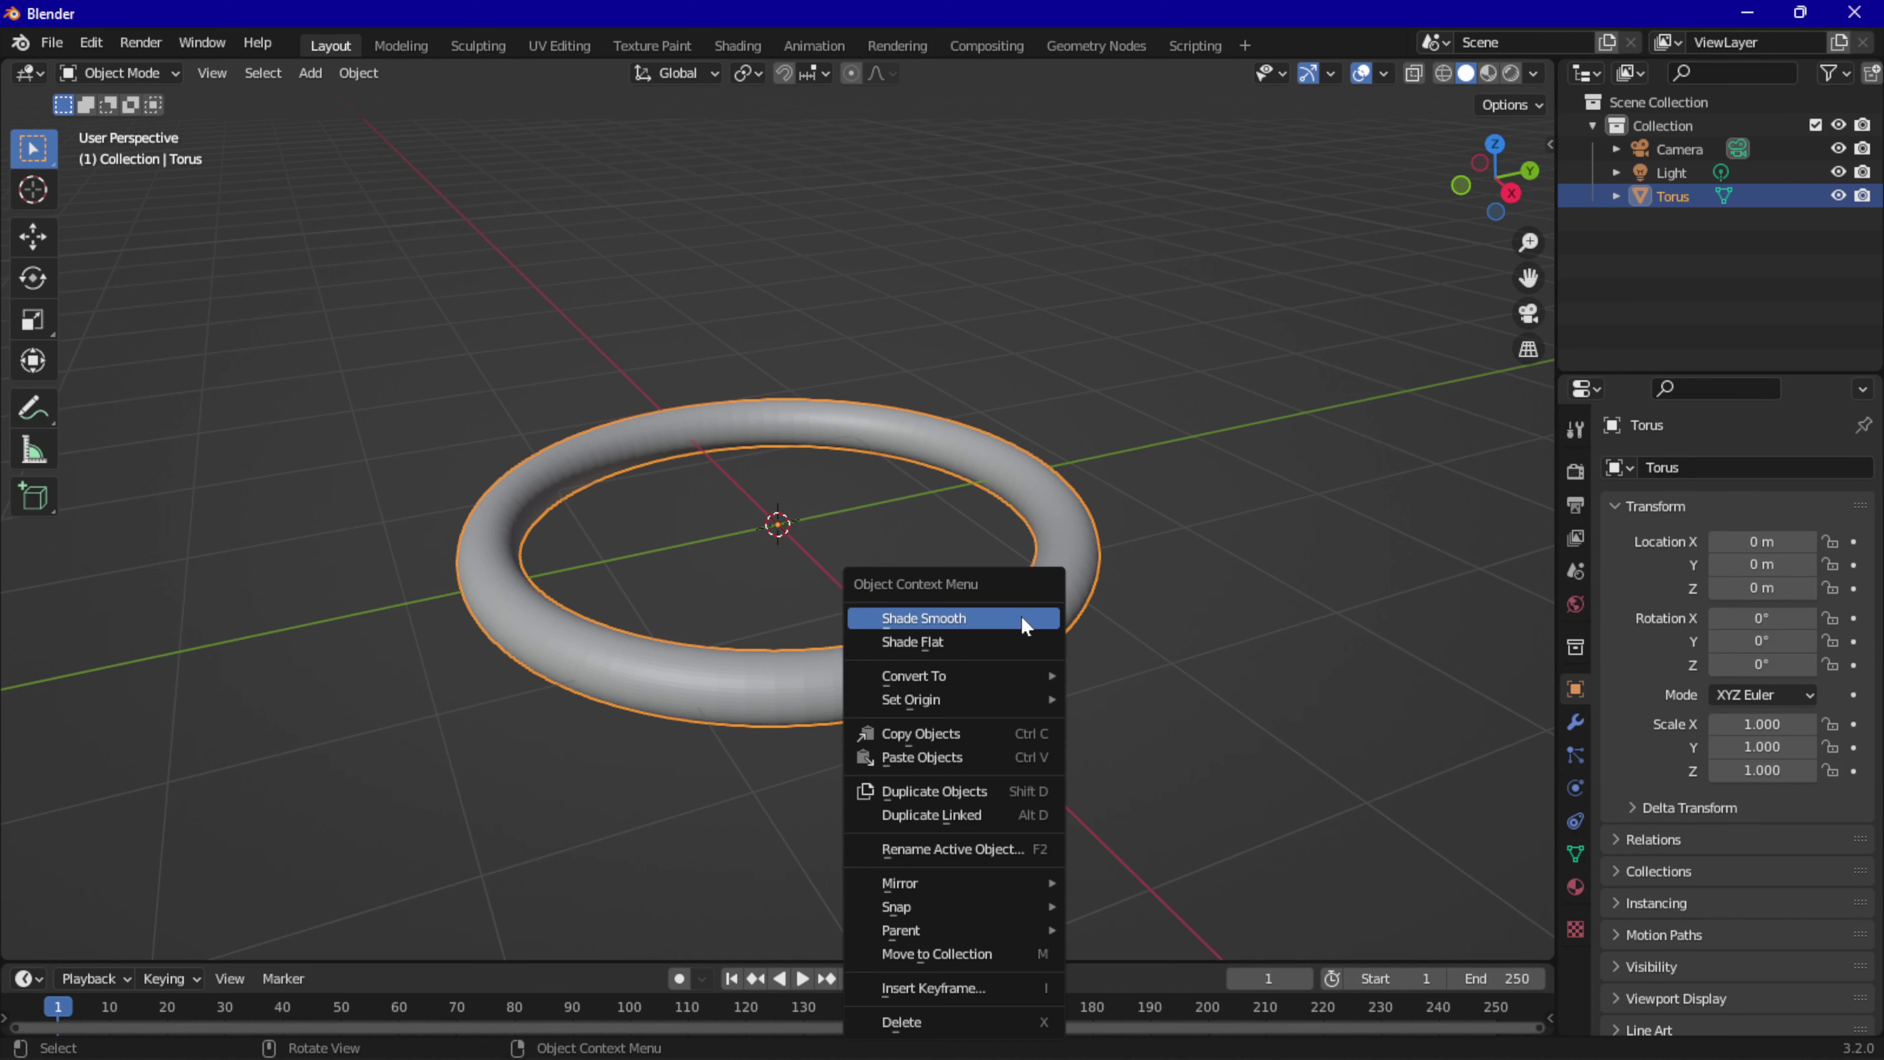
{"action": "left_click", "coordinate": [918, 619]}
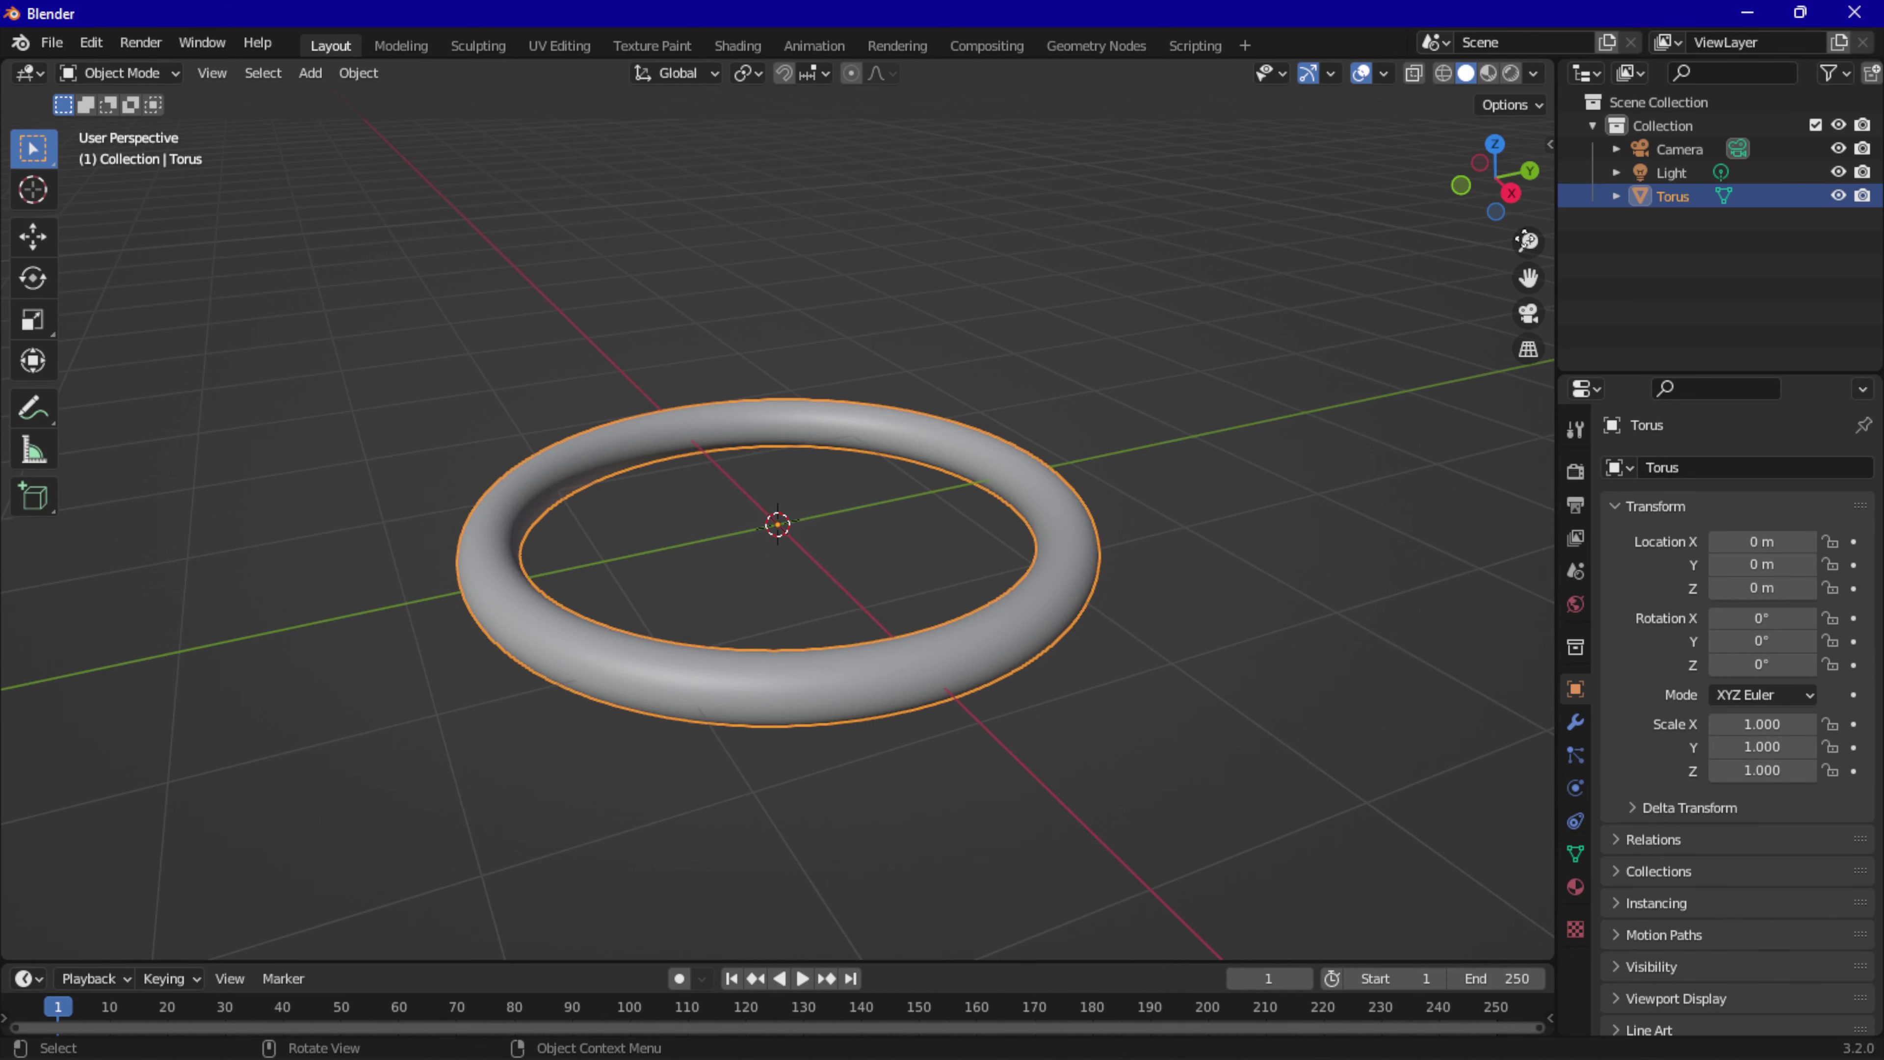
Stand the torus upright by rotating it about 90° in Back view.
{"action": "left_click", "coordinate": [1530, 172]}
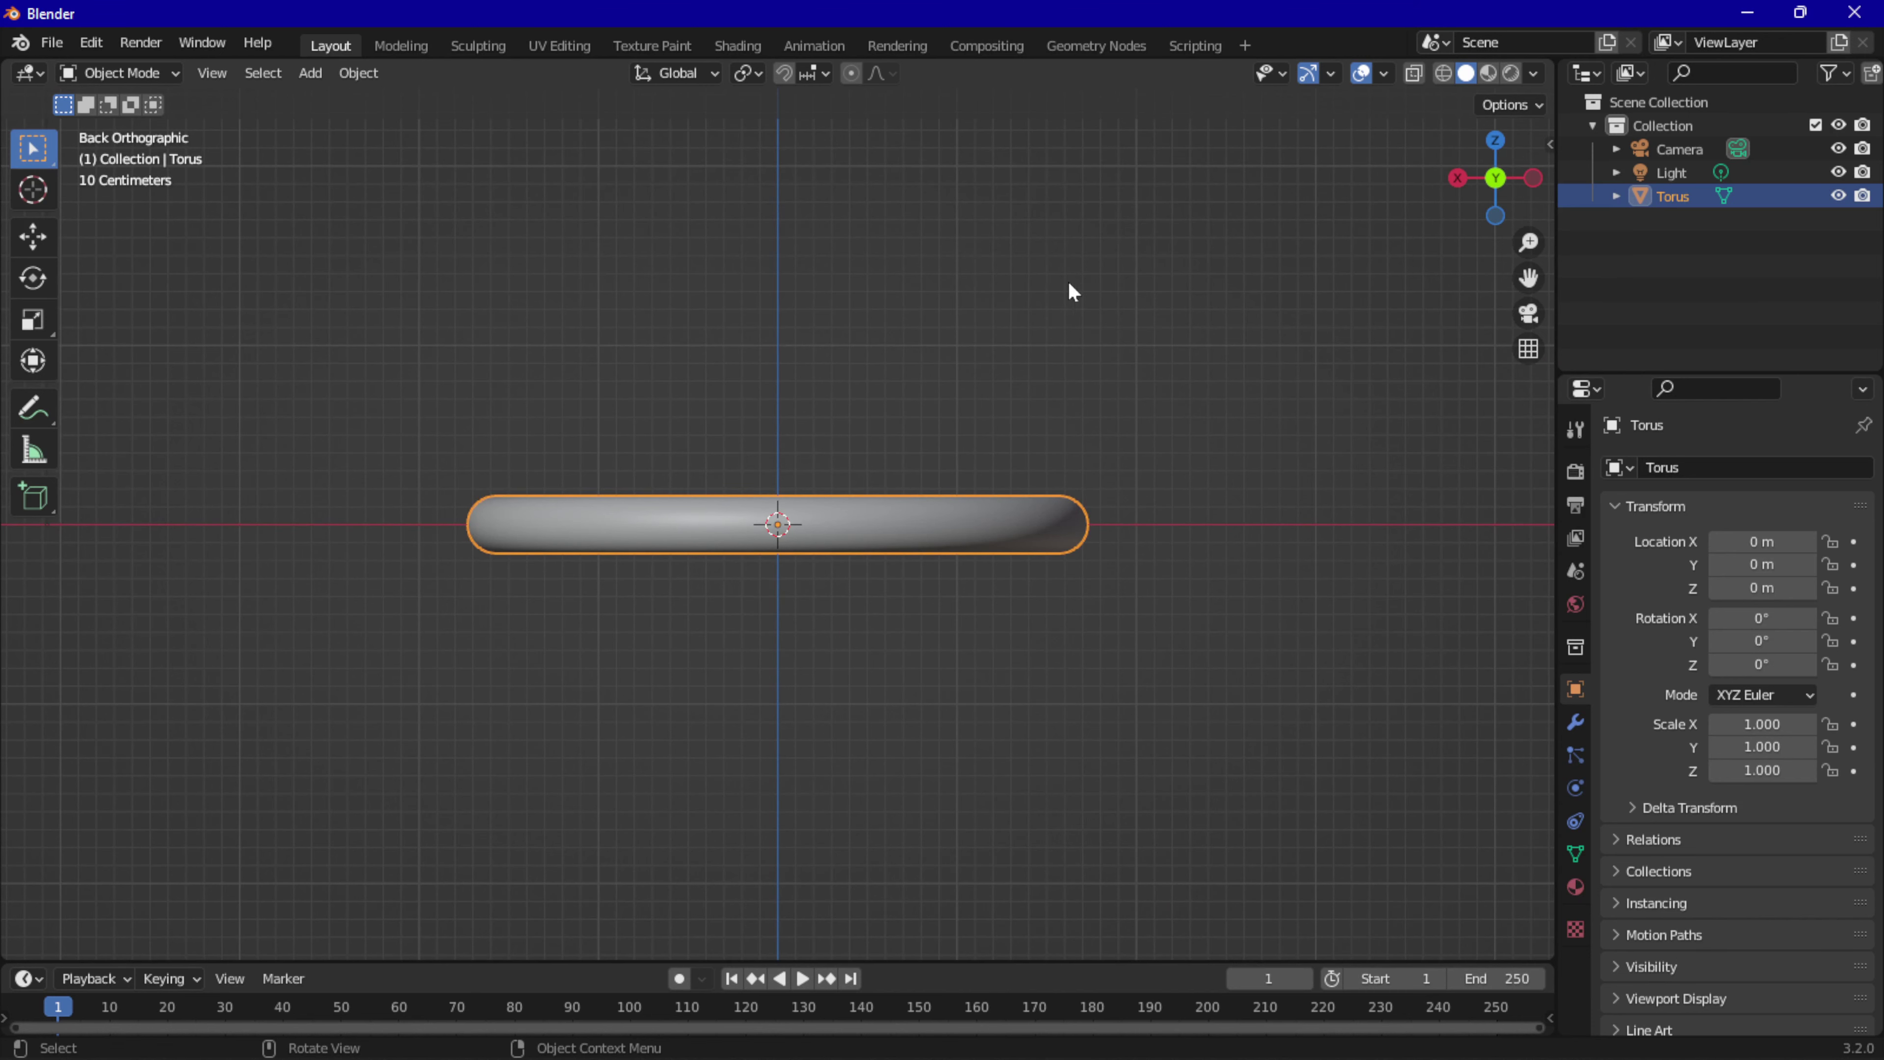
{"action": "mouse_move", "coordinate": [1067, 280]}
{"action": "middle_mouse_down"}
{"action": "mouse_move", "coordinate": [911, 435]}
{"action": "mouse_move", "coordinate": [1288, 270]}
{"action": "middle_mouse_up"}
{"action": "scroll", "coordinate": [925, 419], "scroll_direction": "down", "scroll_amount": 3}
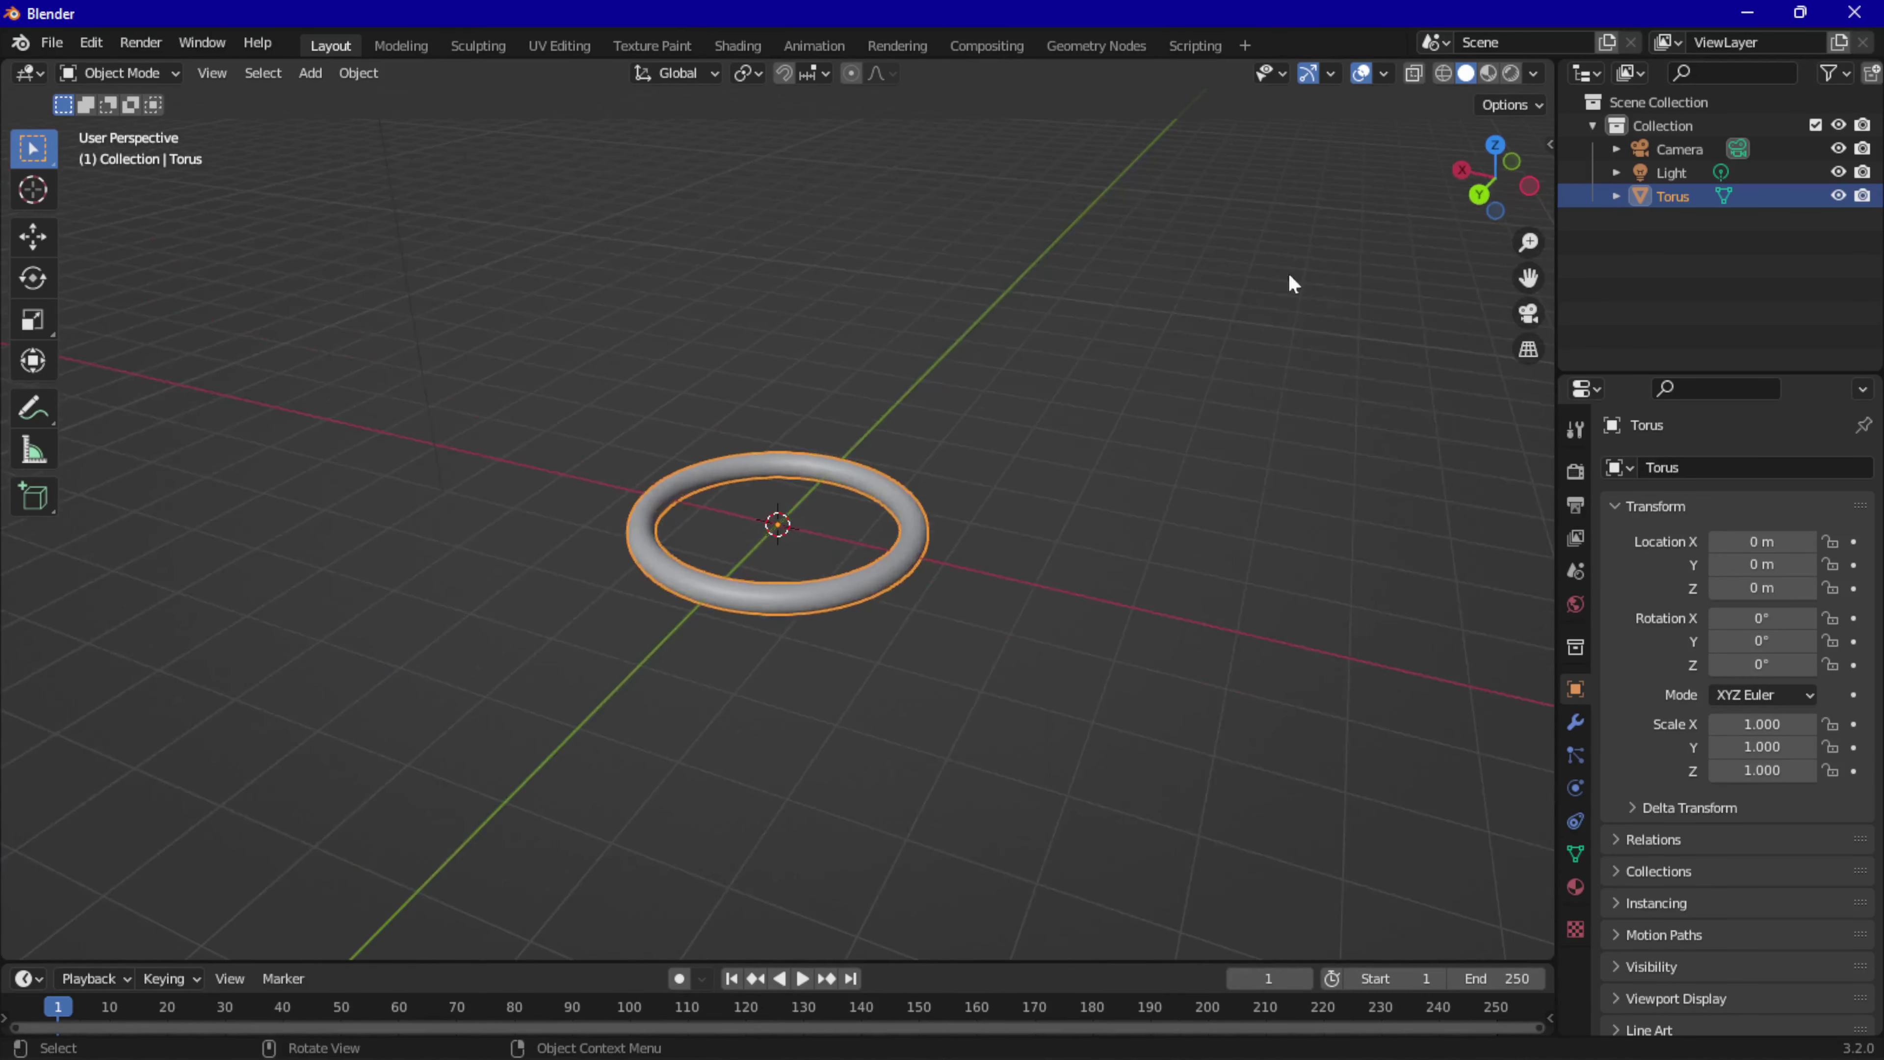
{"action": "left_click", "coordinate": [1480, 195]}
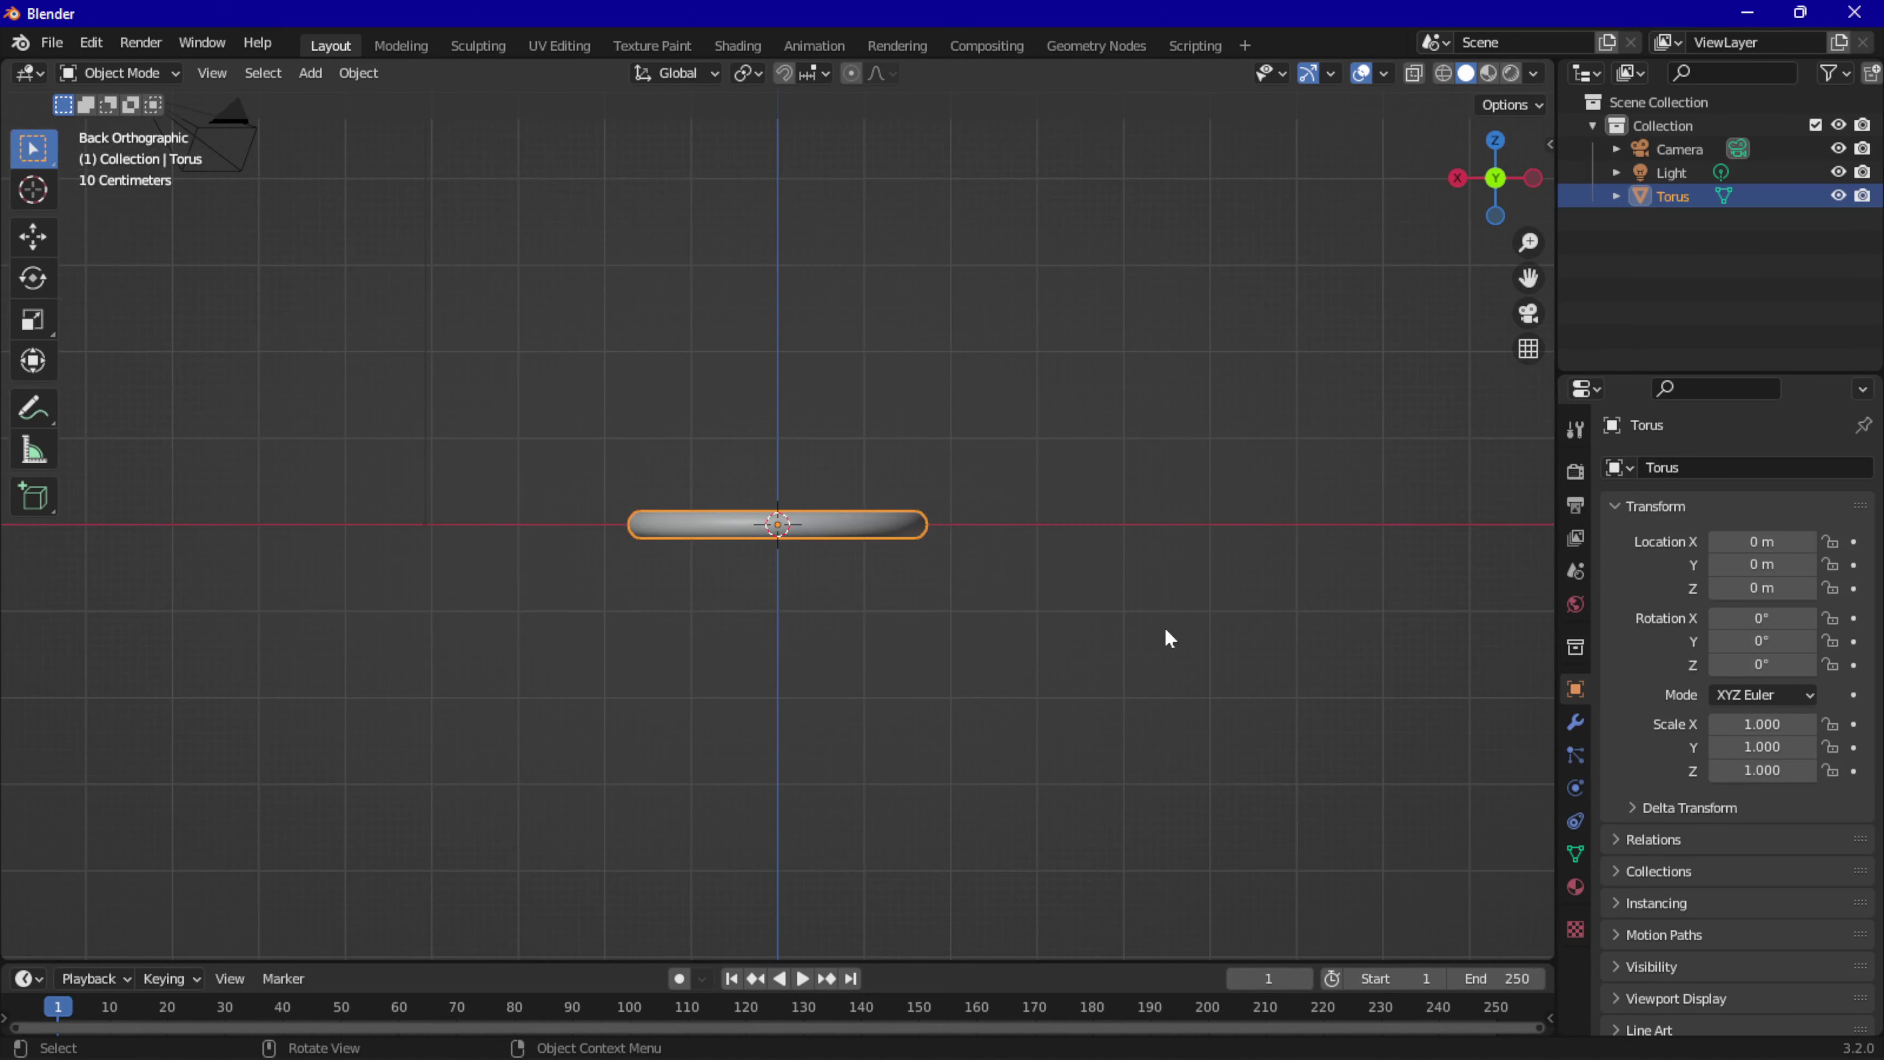
{"action": "key", "text": "r"}
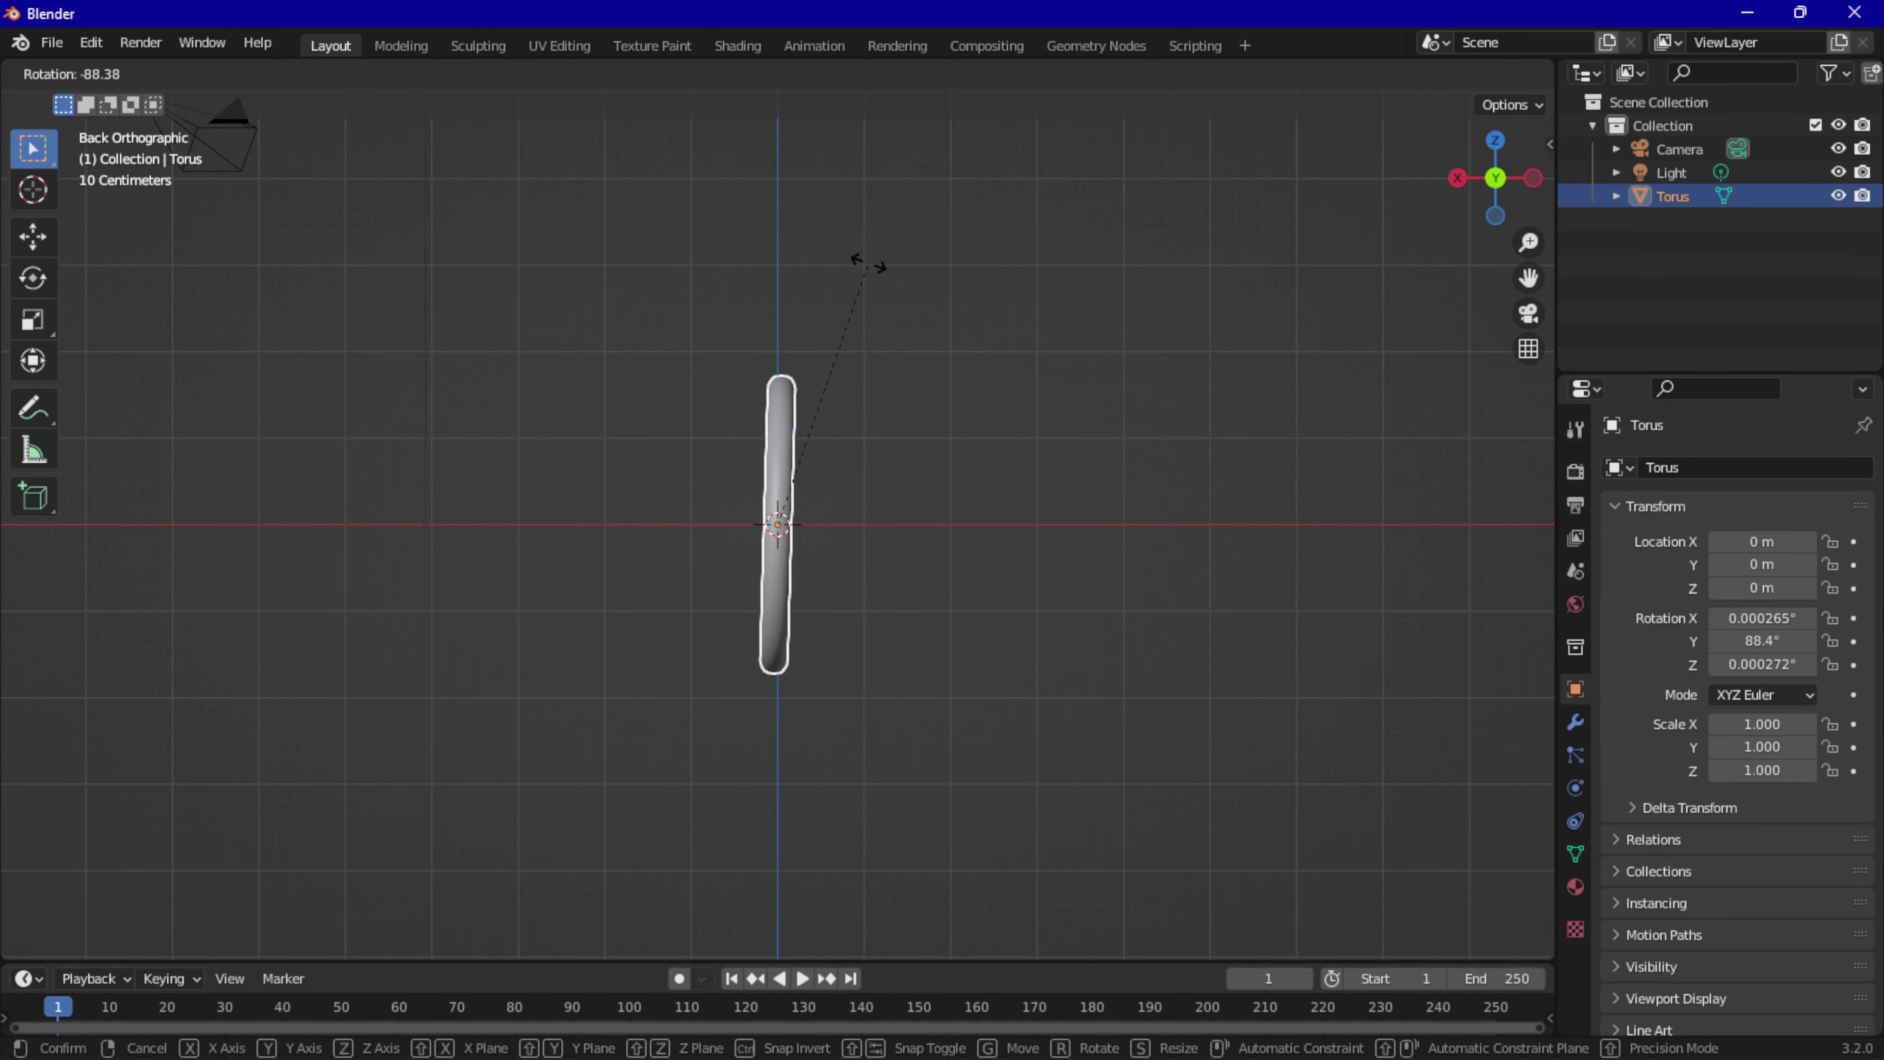
{"action": "left_click", "coordinate": [861, 256]}
{"action": "middle_click_drag", "start_coordinate": [549, 475], "coordinate": [532, 486]}
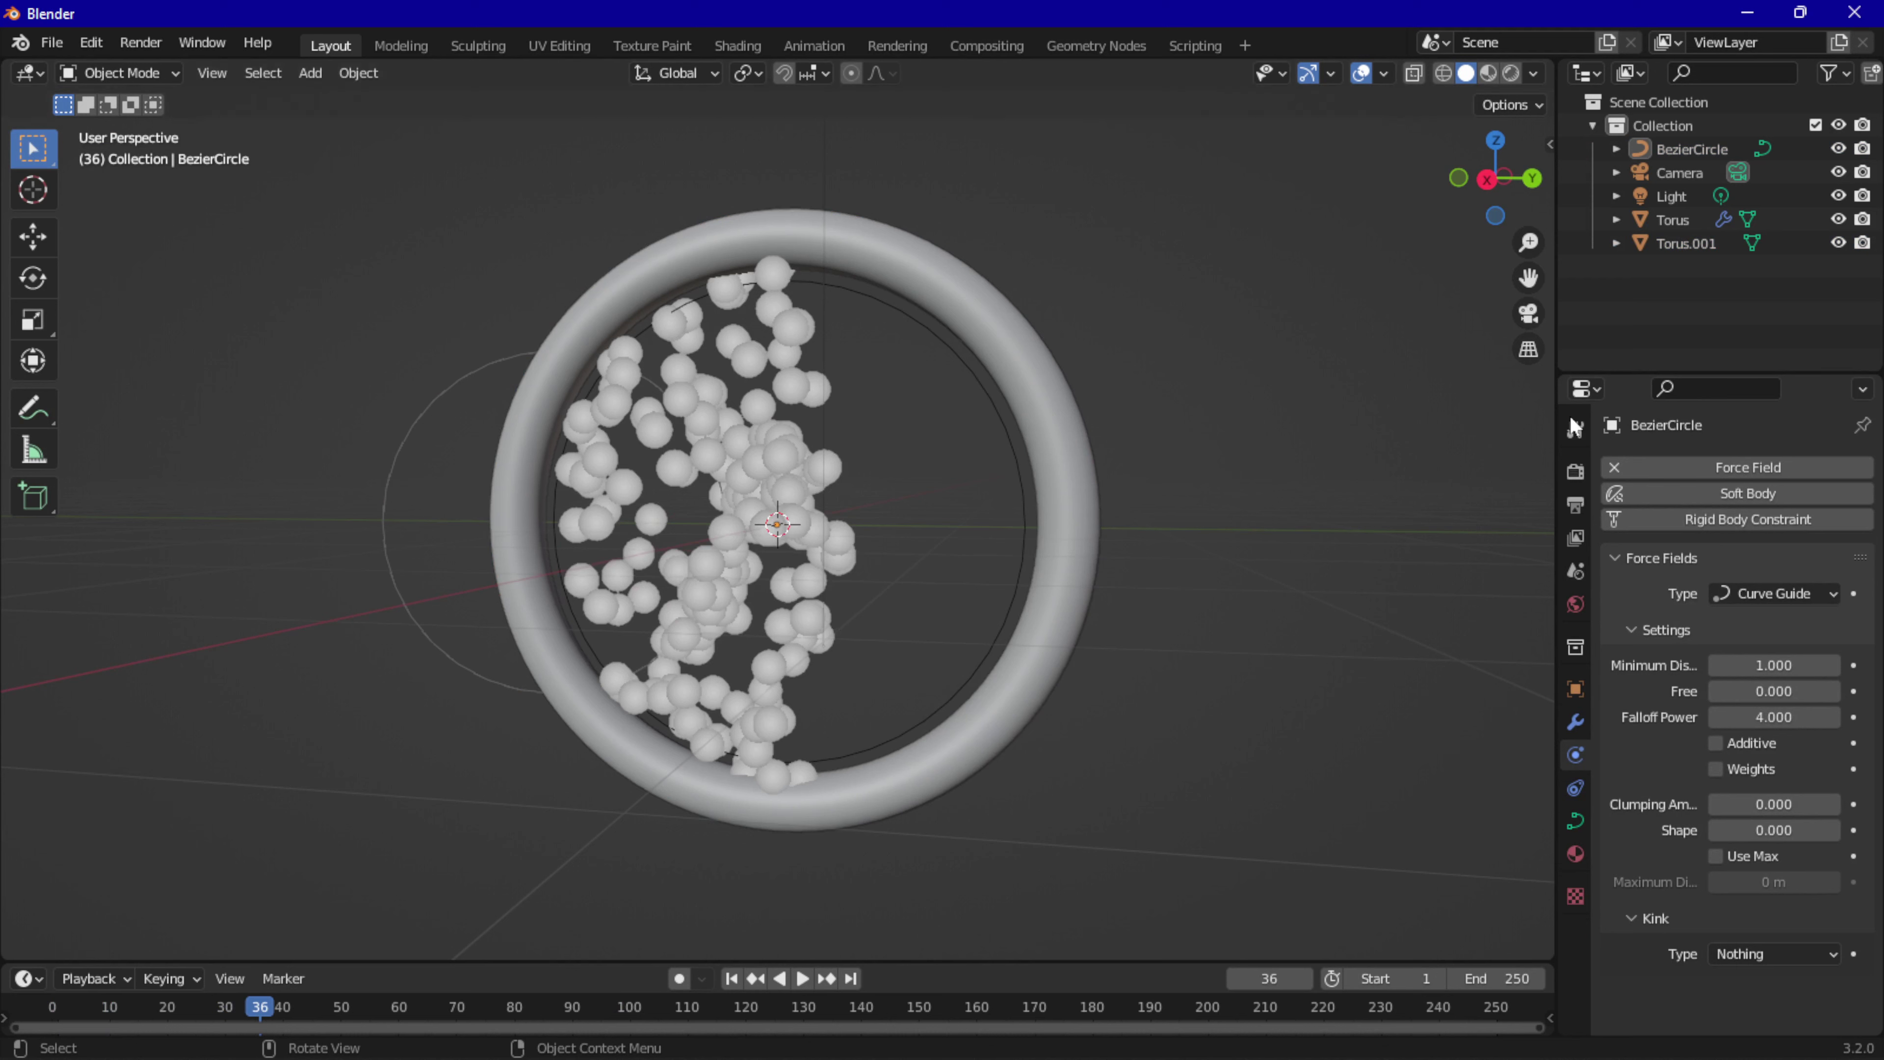
Uncheck Show Emitter in the Torus particle system's Viewport Display and Render settings.
{"action": "left_click", "coordinate": [1695, 224]}
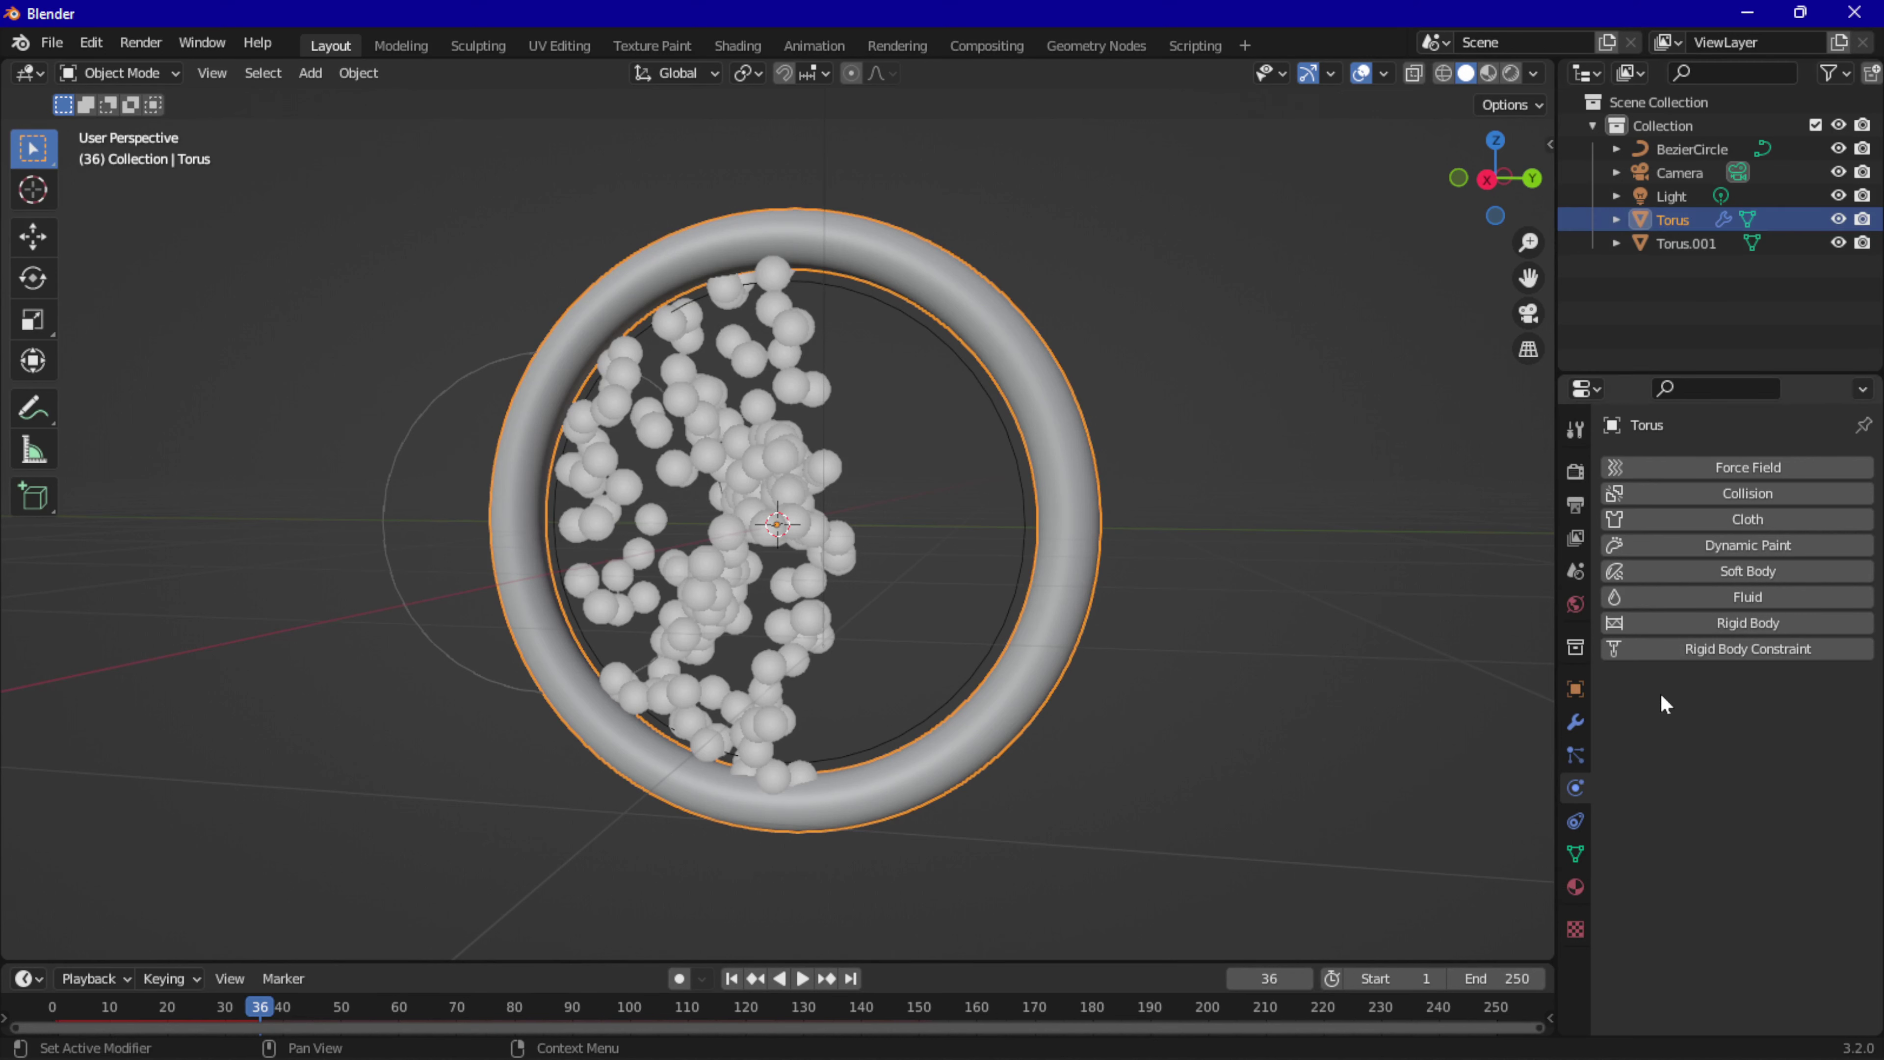
{"action": "left_click", "coordinate": [1575, 756]}
{"action": "scroll", "coordinate": [1722, 775], "scroll_direction": "down", "scroll_amount": 5}
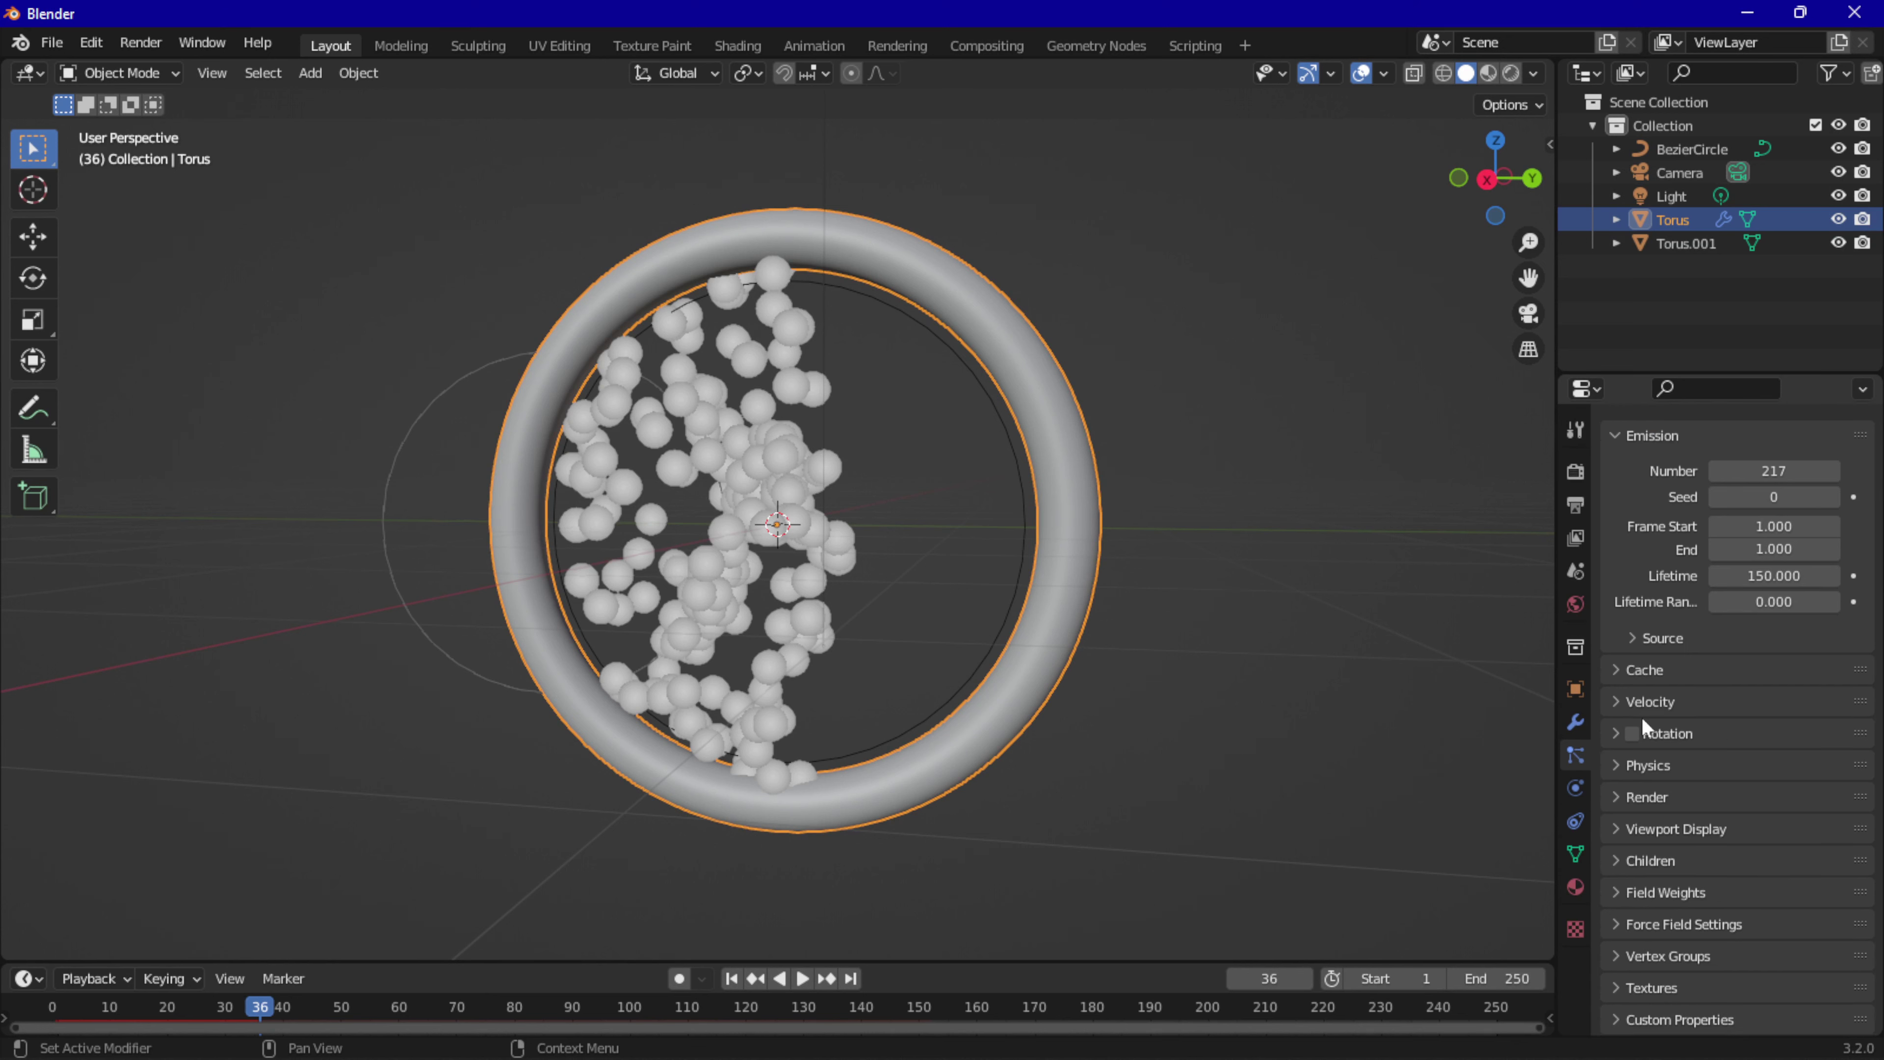
{"action": "left_click", "coordinate": [1638, 796]}
{"action": "scroll", "coordinate": [1684, 814], "scroll_direction": "down", "scroll_amount": 2}
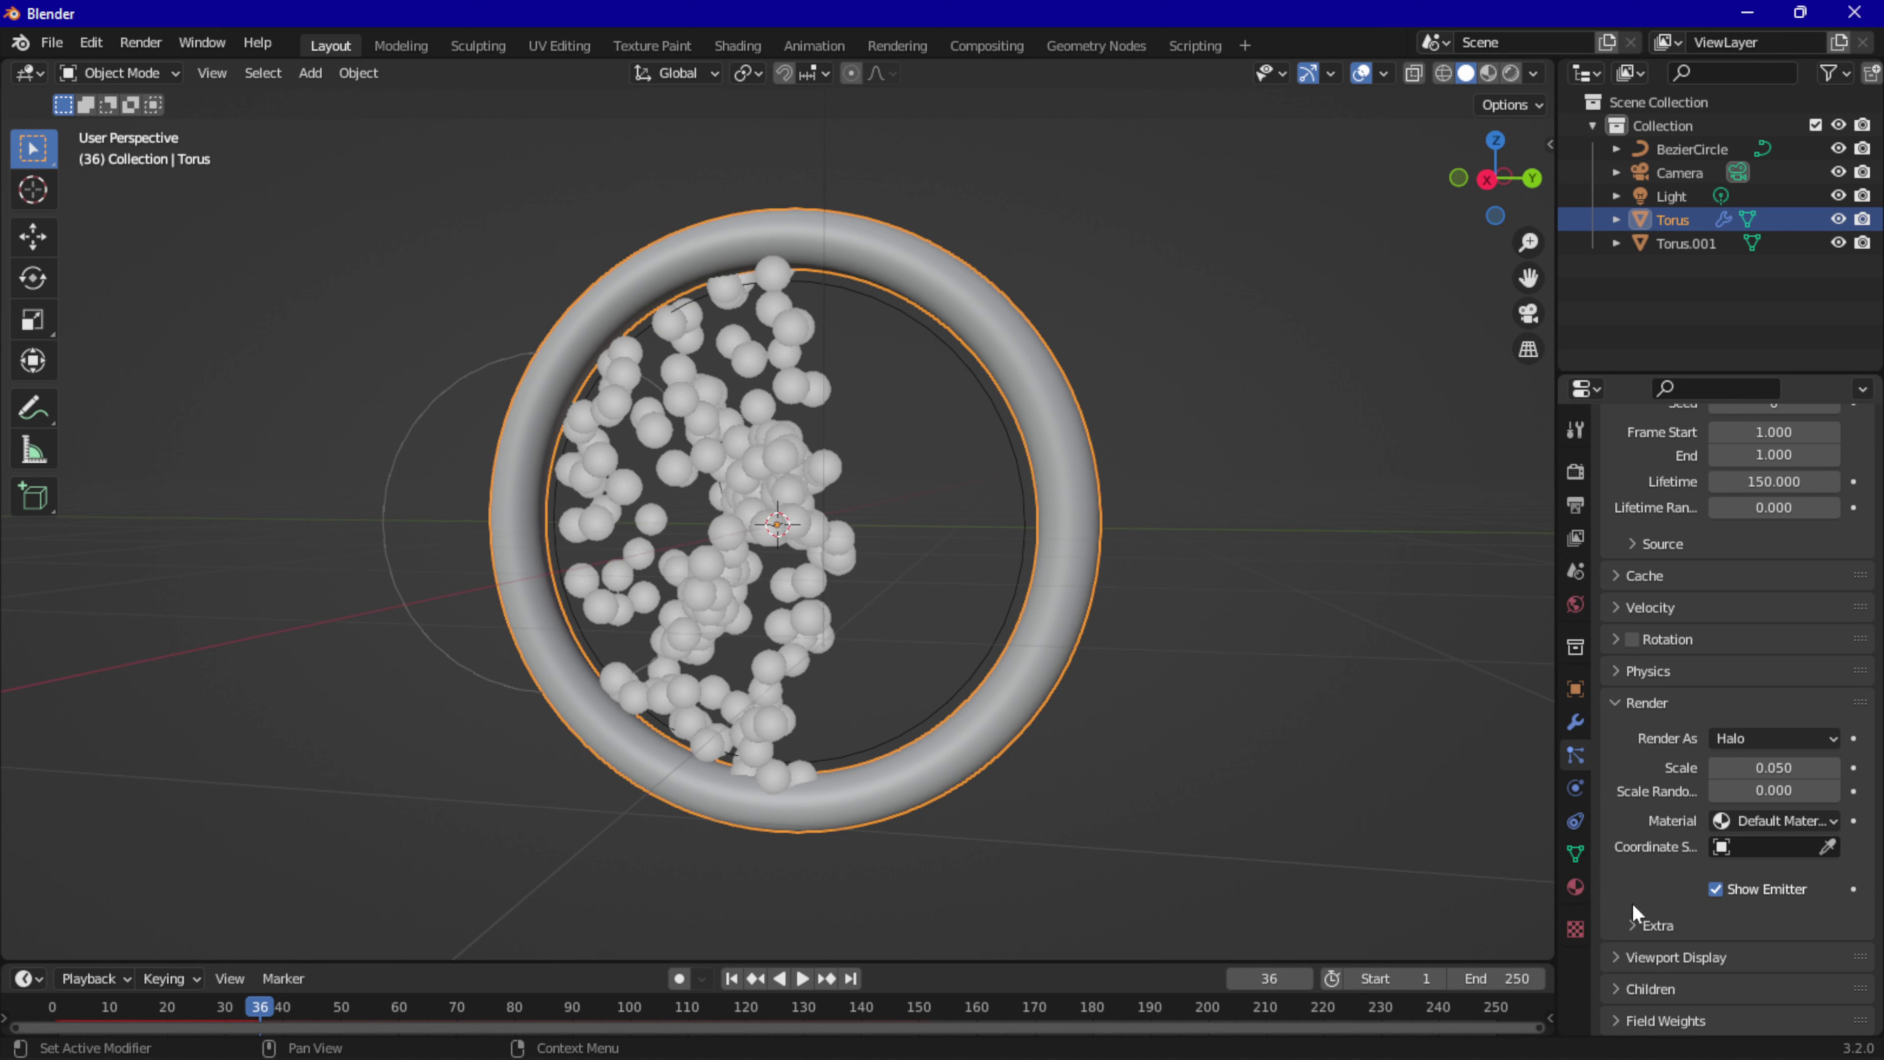
{"action": "left_click", "coordinate": [1735, 957]}
{"action": "left_click", "coordinate": [1716, 957]}
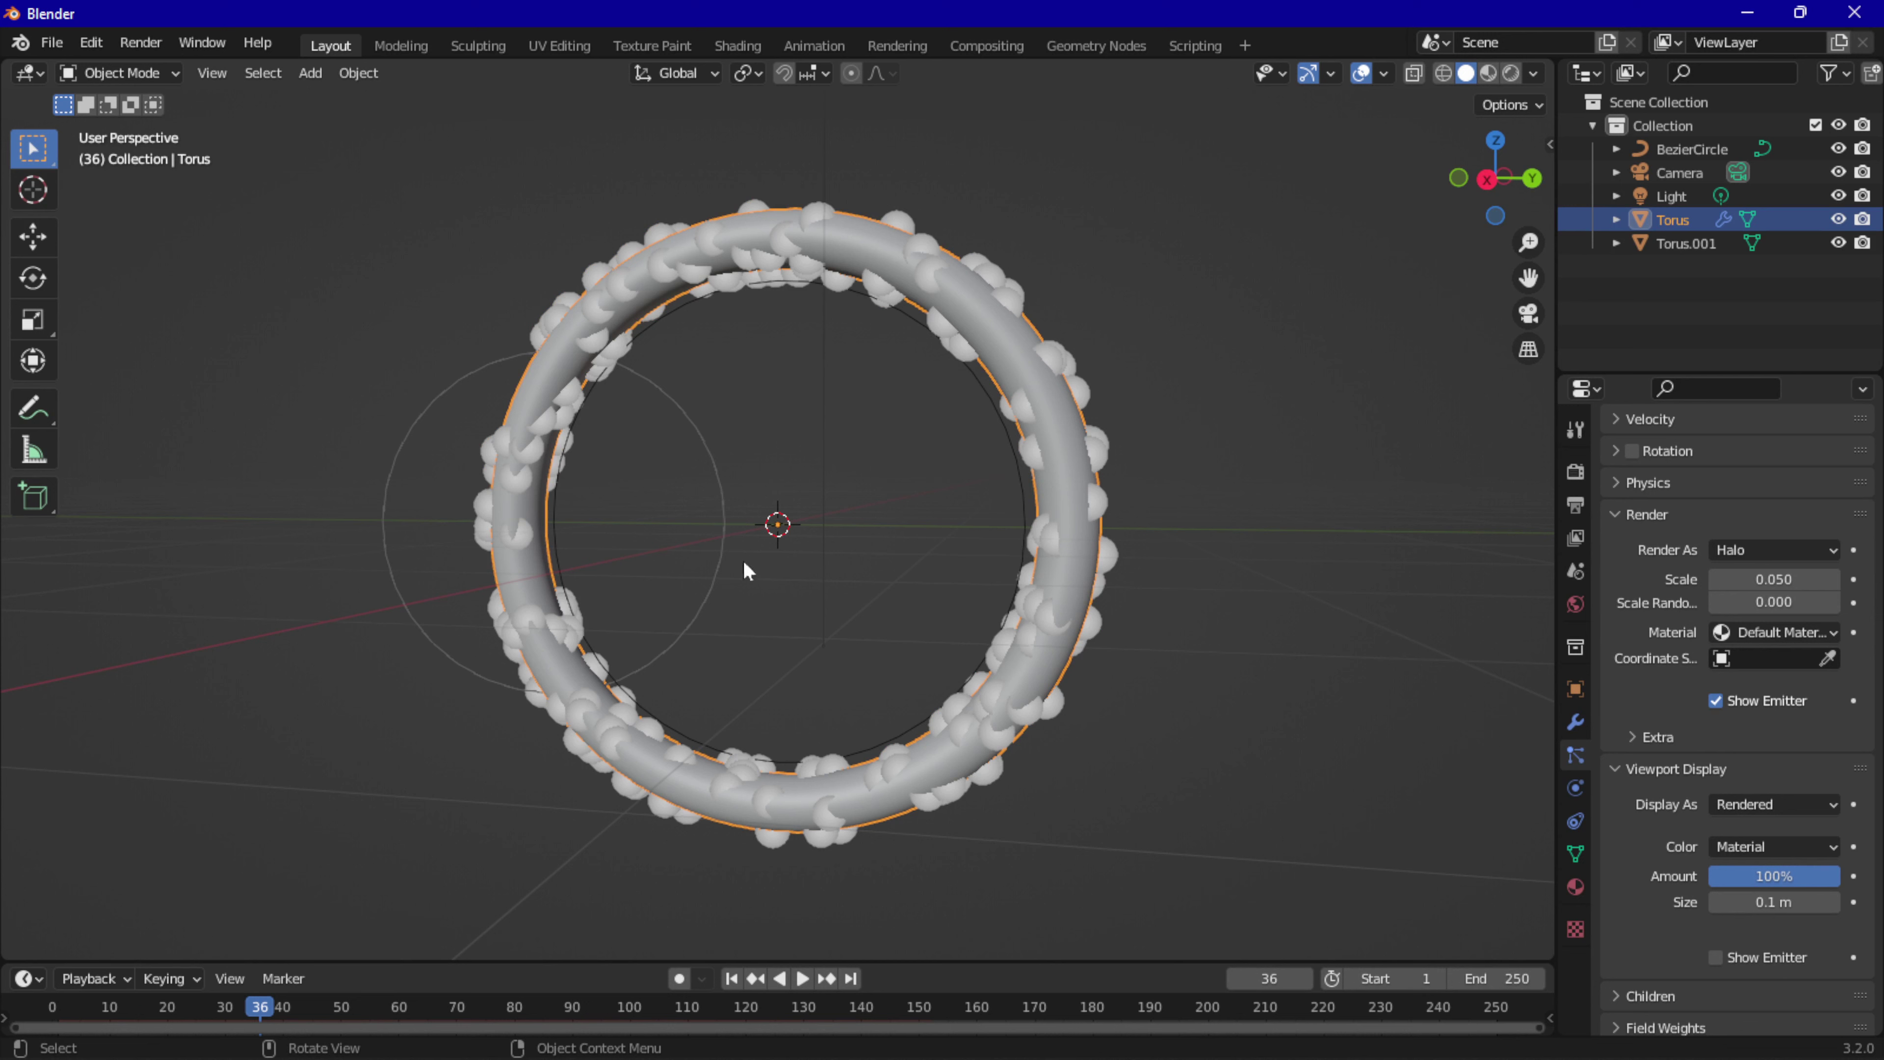
{"action": "left_click", "coordinate": [1715, 700]}
{"action": "scroll", "coordinate": [786, 523], "scroll_direction": "down", "scroll_amount": 1}
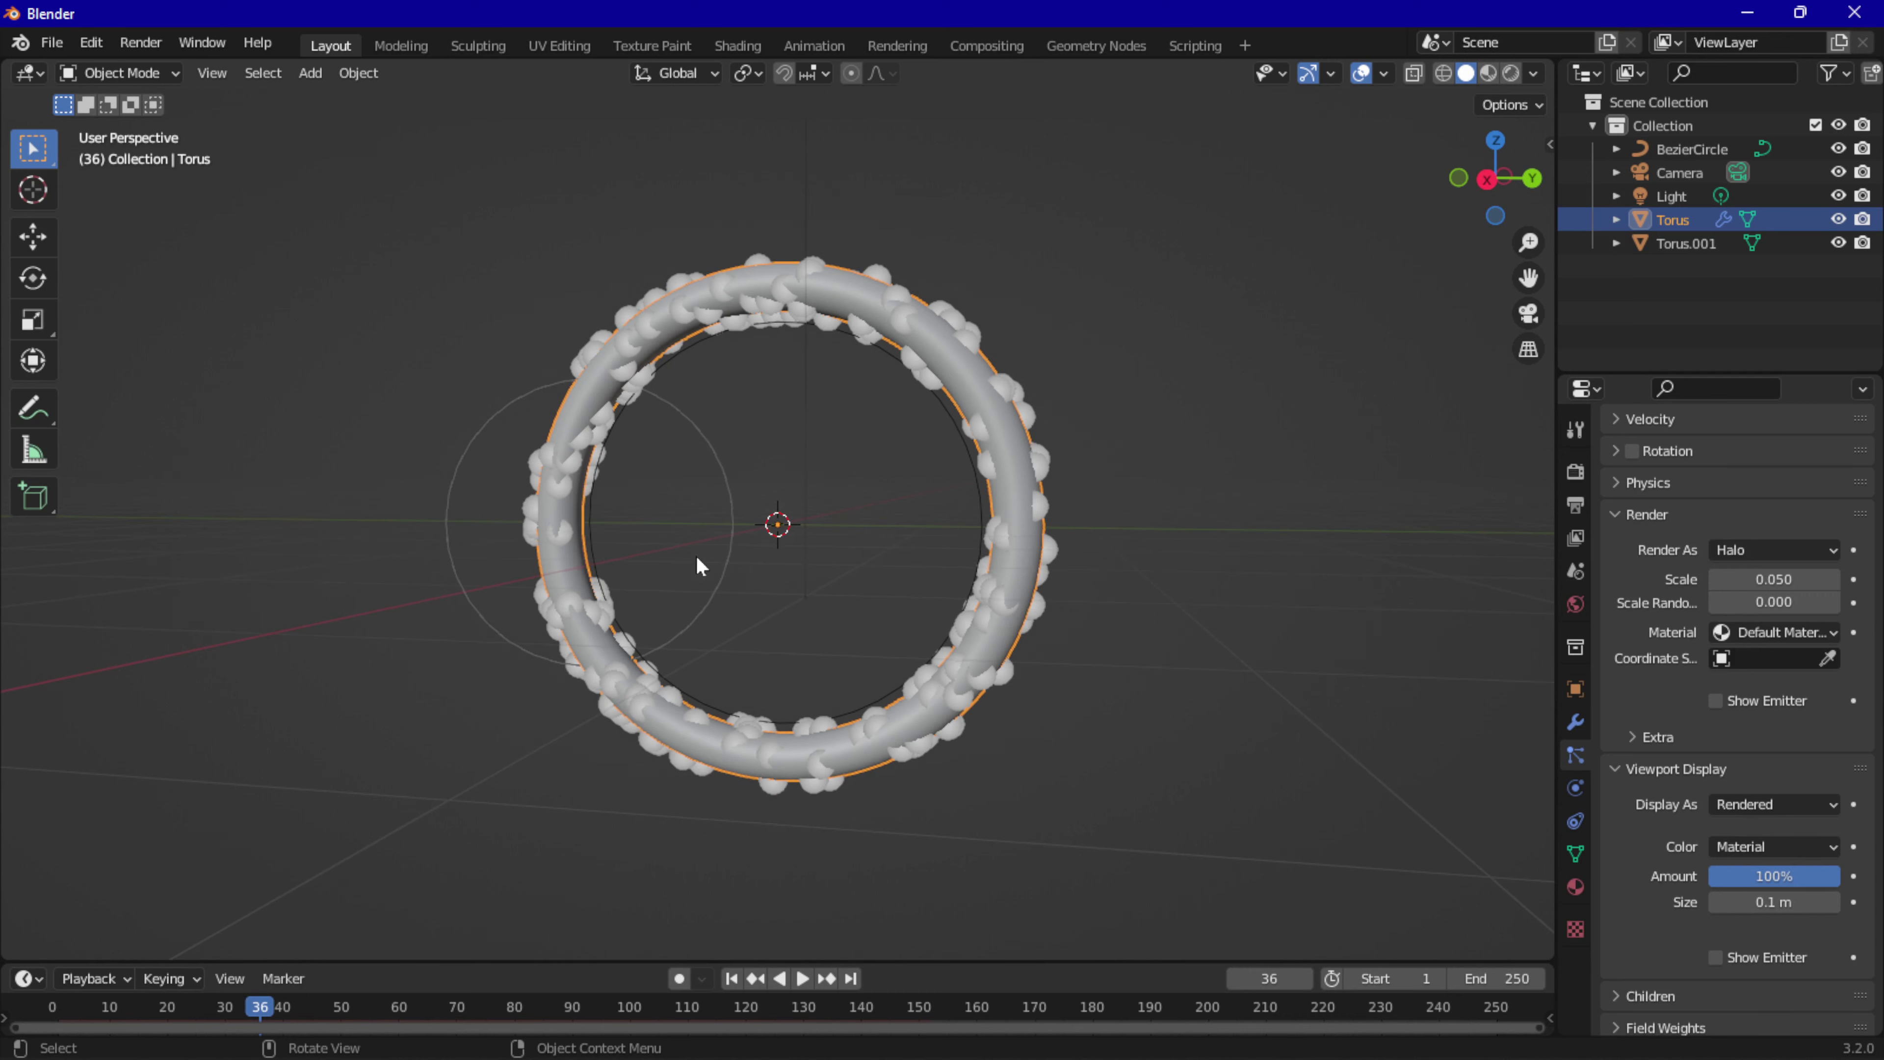
Preview the particle animation with Torus.001 hidden, then rewind to frame 1 and unhide it.
{"action": "key", "text": "space"}
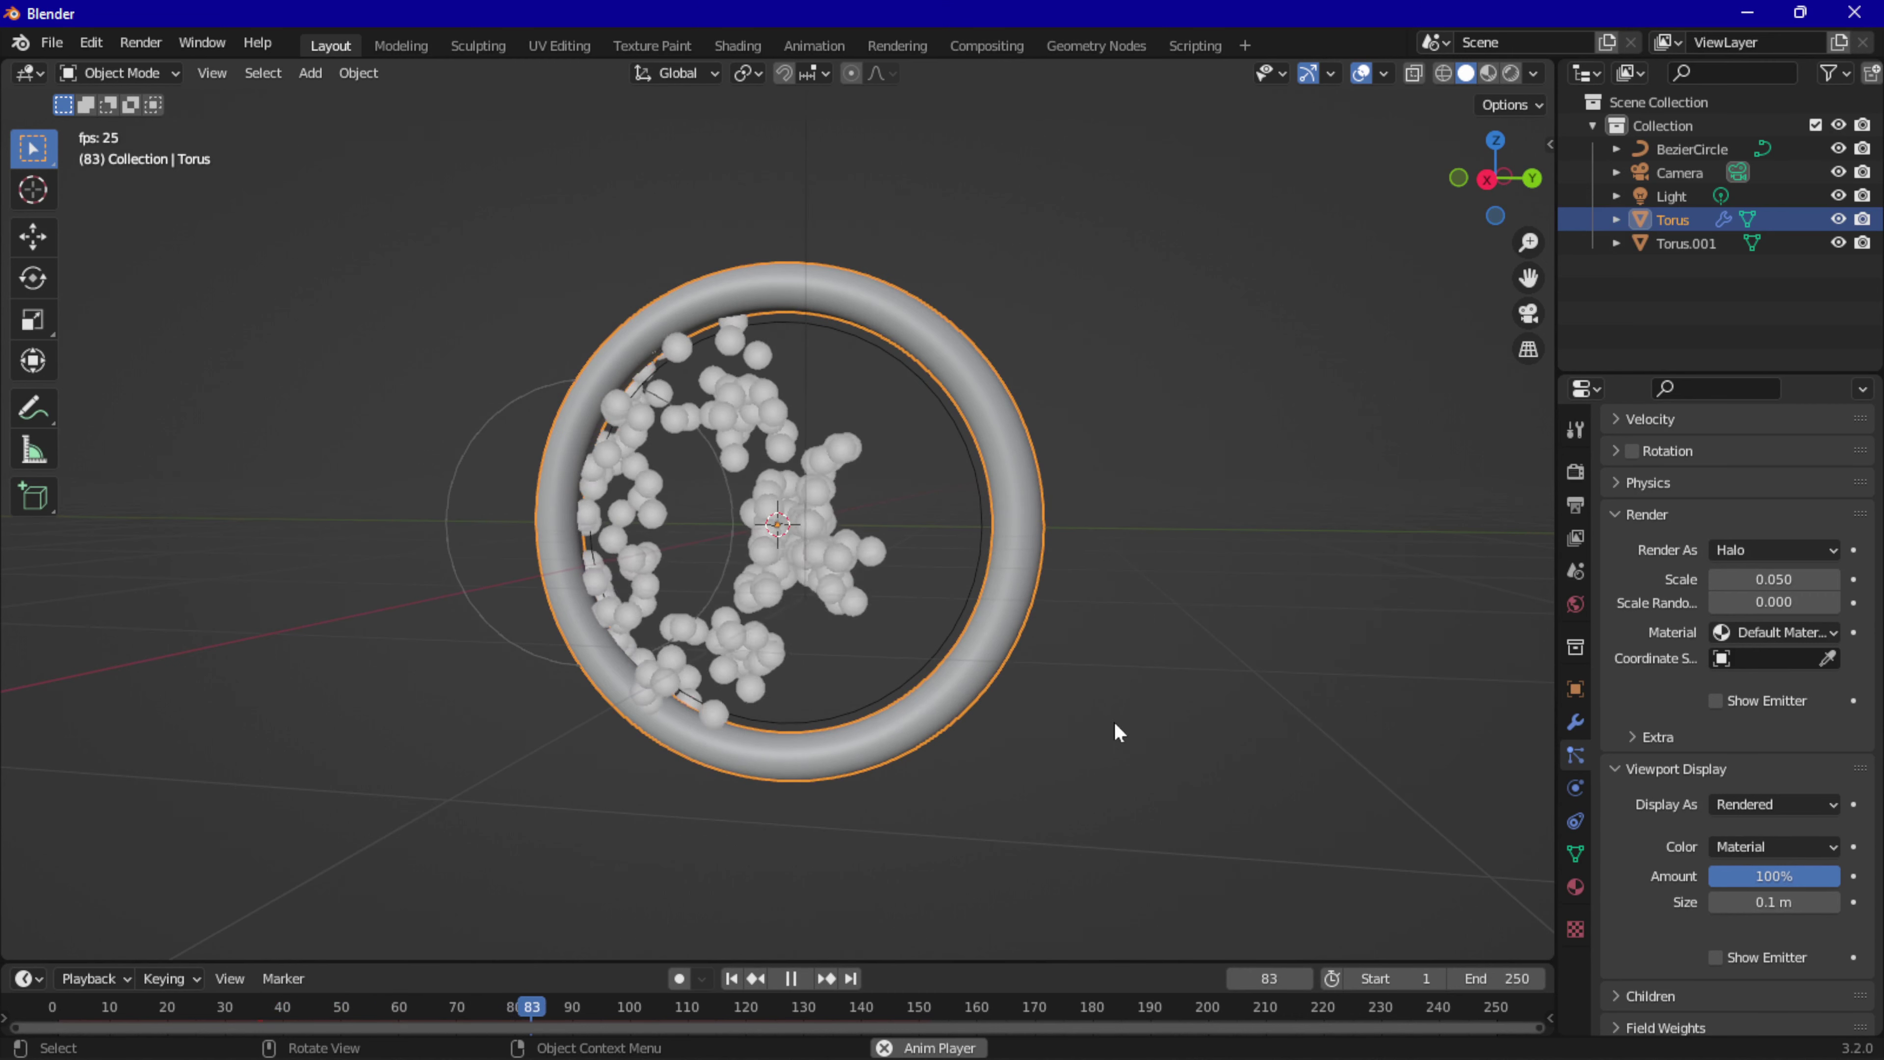
{"action": "key", "text": "space"}
{"action": "left_click", "coordinate": [1839, 243]}
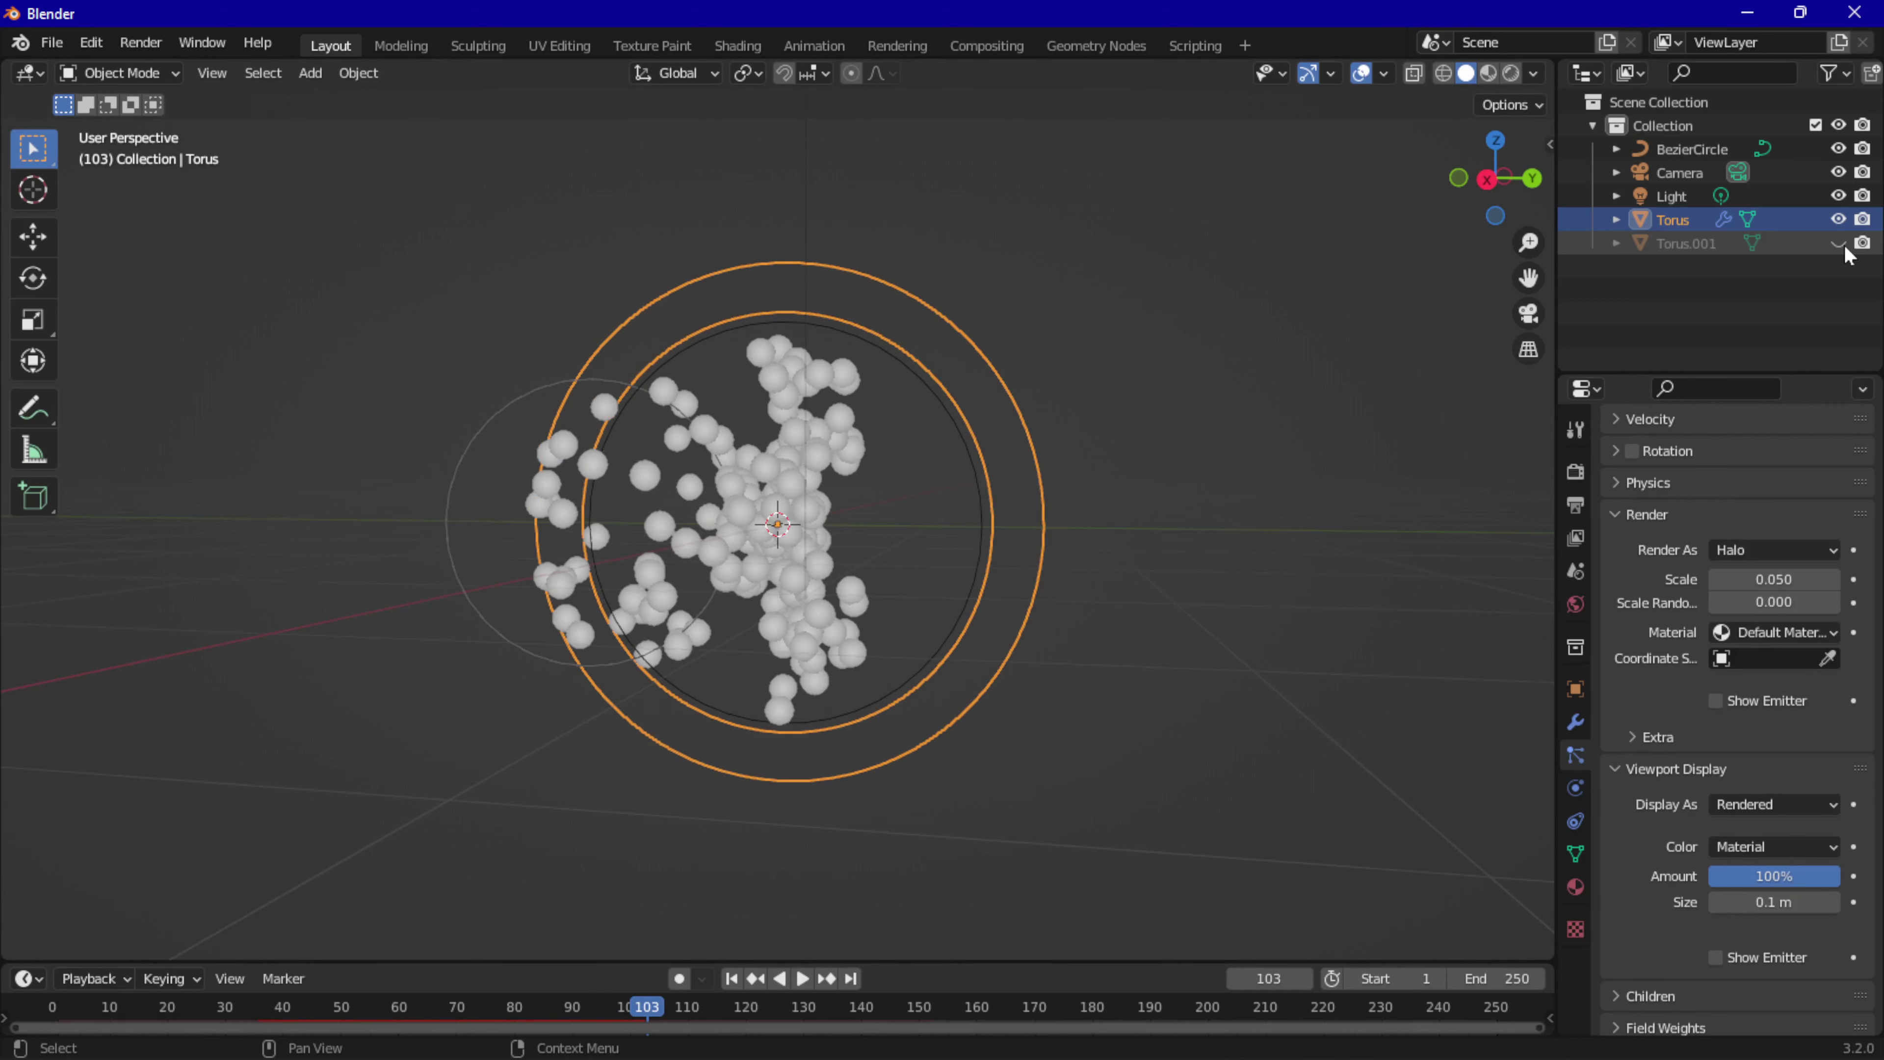
{"action": "key", "text": "space"}
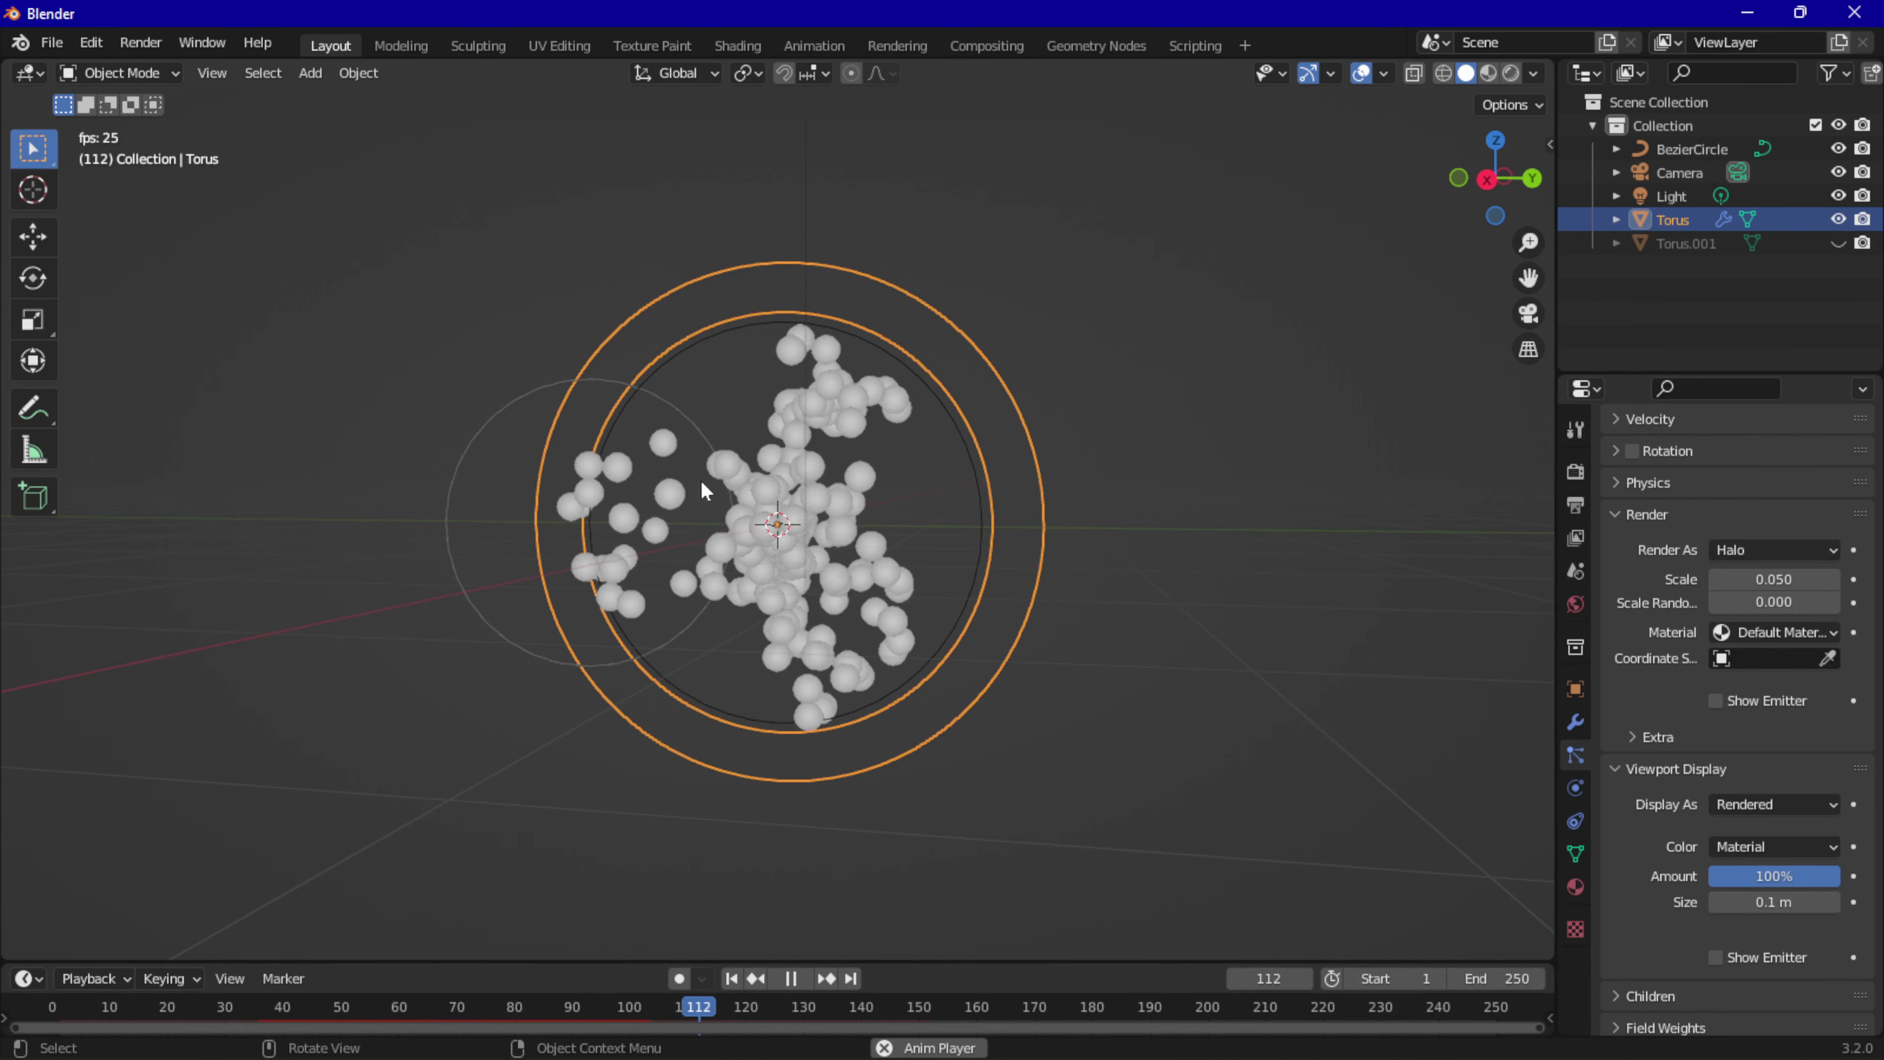
{"action": "key", "text": "space"}
{"action": "left_click", "coordinate": [735, 977]}
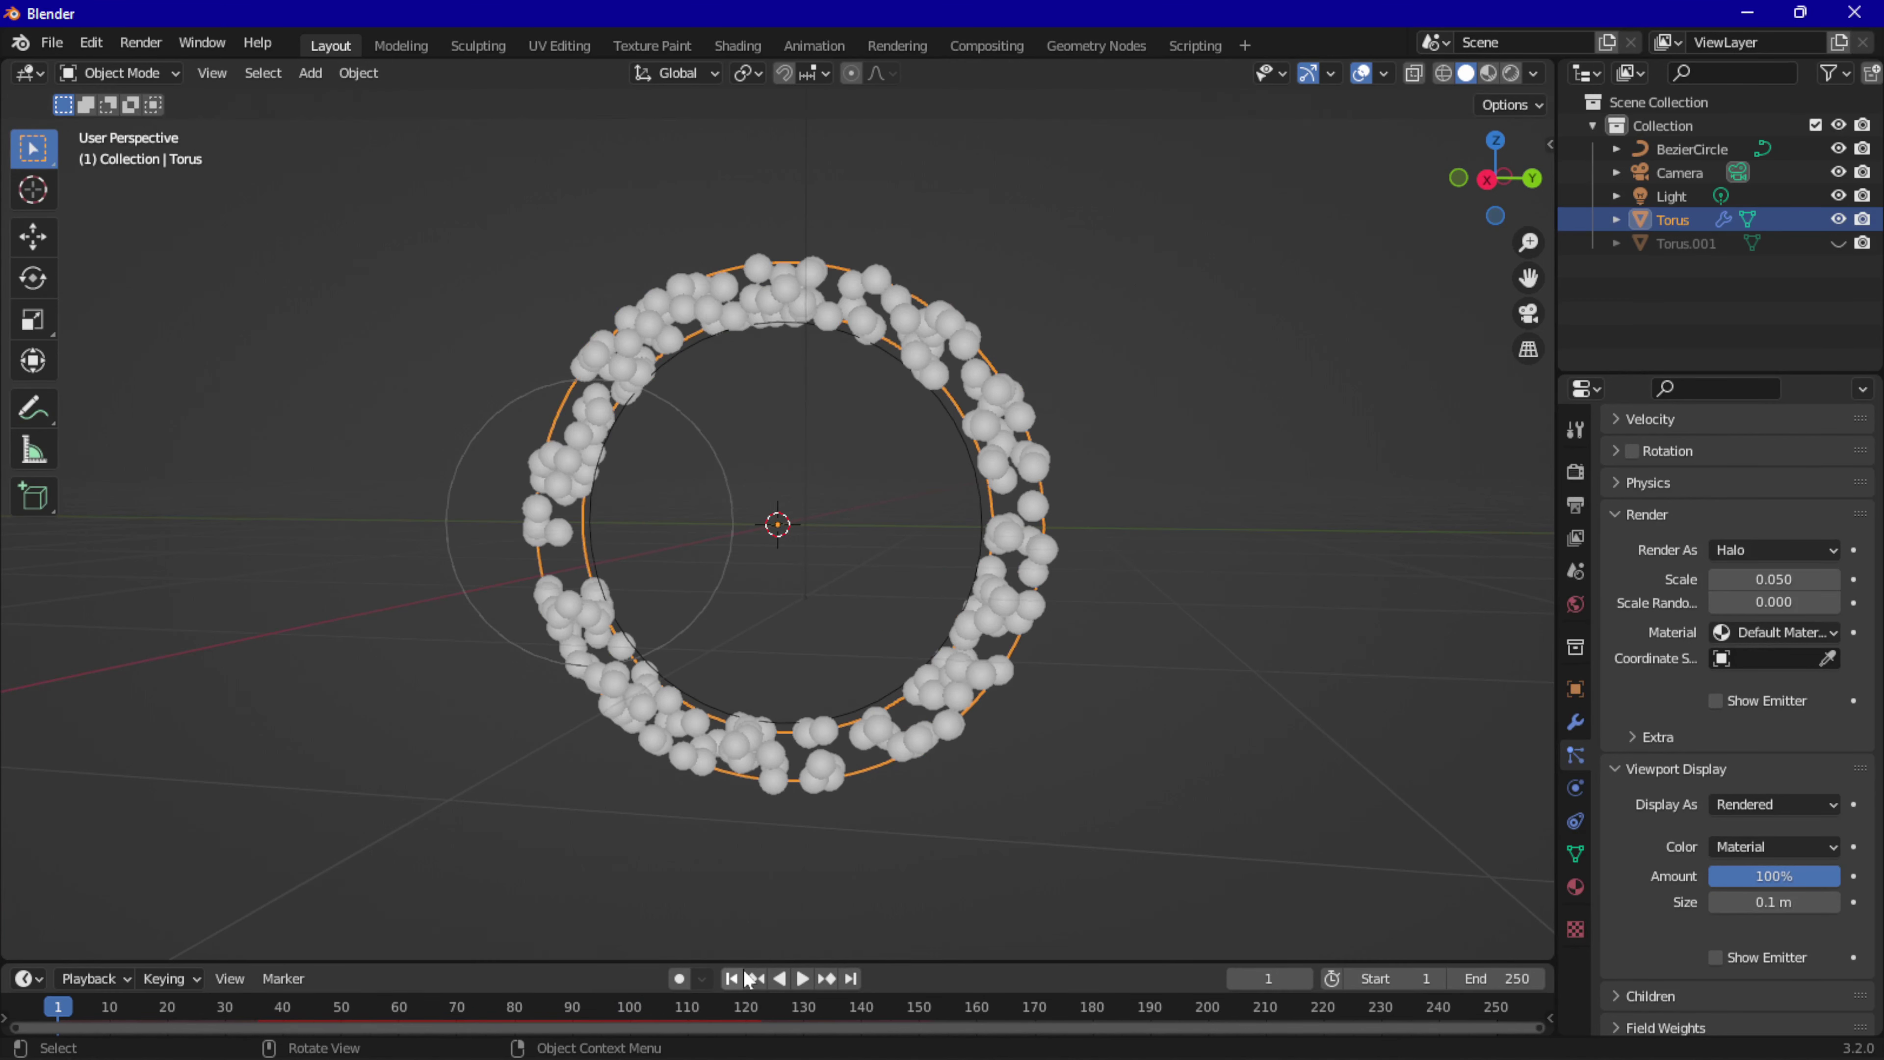
{"action": "left_click", "coordinate": [1839, 244]}
Add a plane, scale it into a wide floor, and begin extruding its back edge.
{"action": "middle_click_drag", "start_coordinate": [736, 572], "coordinate": [856, 607]}
{"action": "key", "text": "shift+a"}
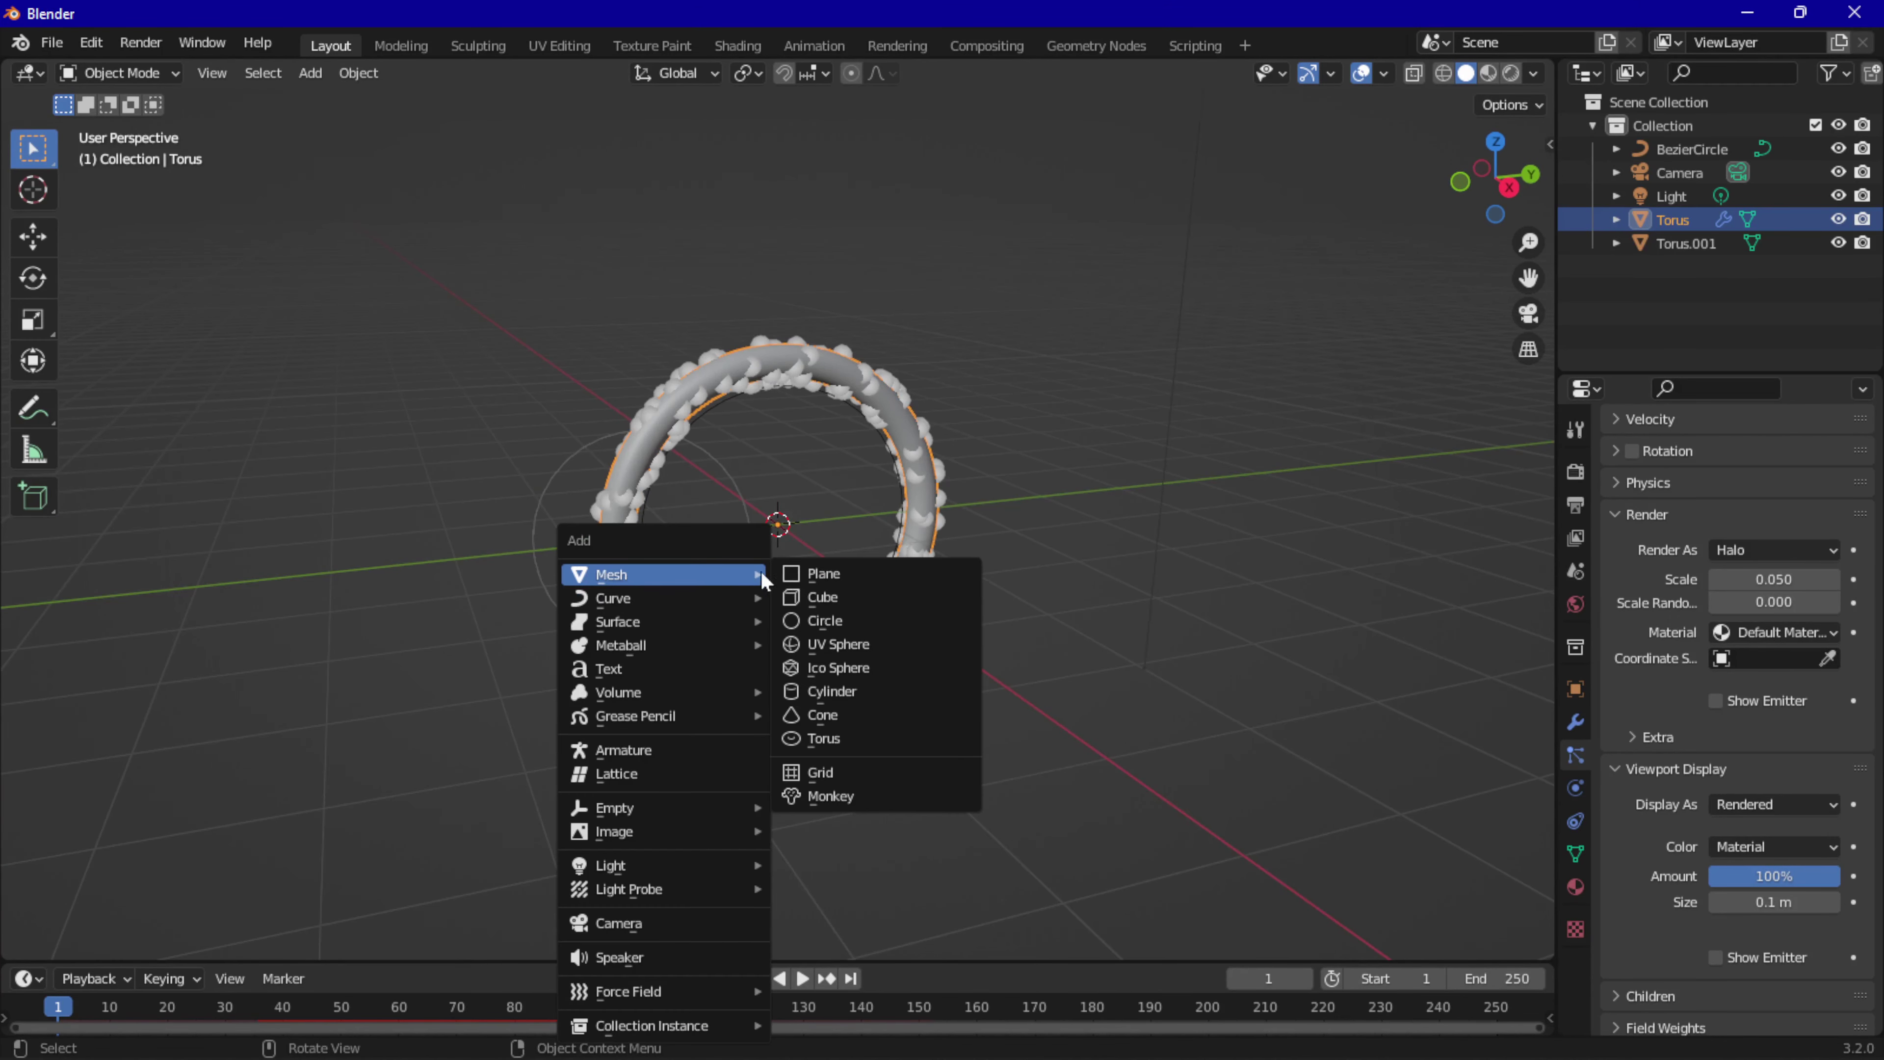
{"action": "left_click", "coordinate": [792, 576]}
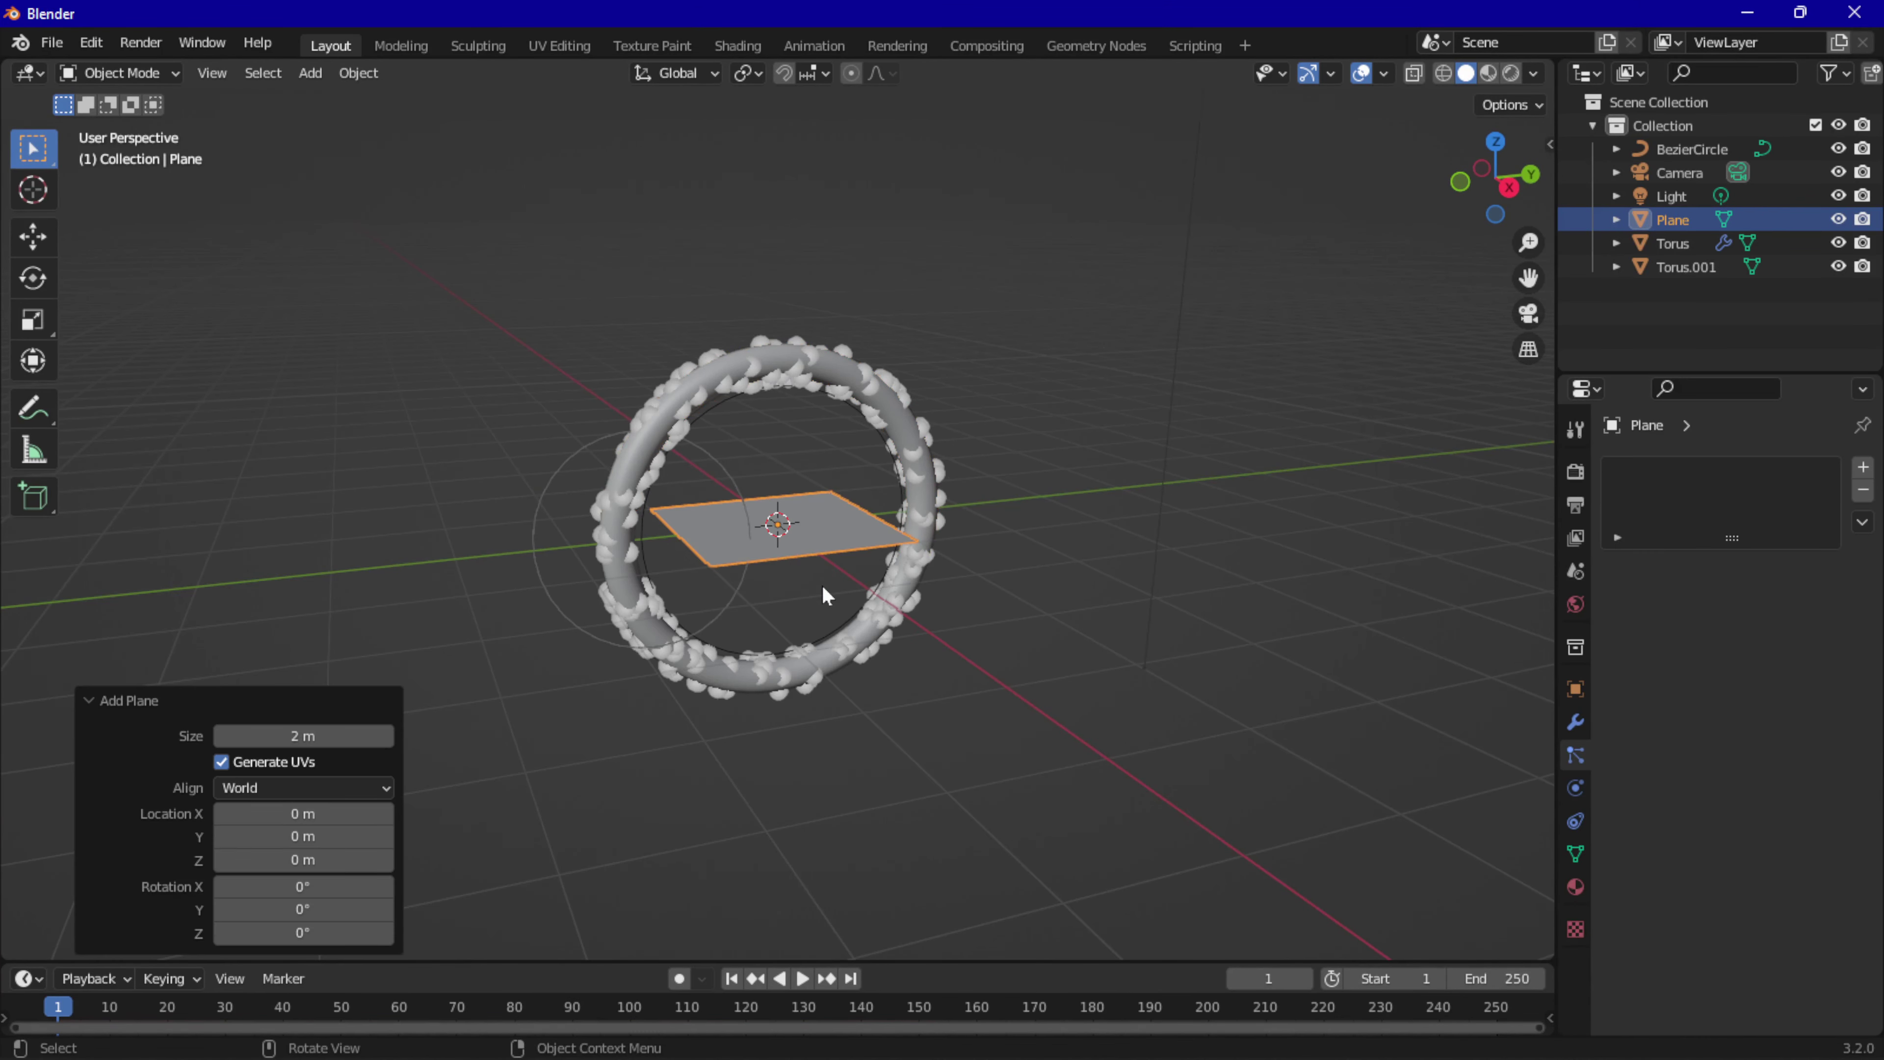
{"action": "key", "text": "s"}
{"action": "key", "text": "Tab"}
{"action": "key", "text": "e"}
Finish the roughly 5 m back-wall extrusion and bevel the floor-to-wall corner.
{"action": "left_click", "coordinate": [549, 890]}
{"action": "mouse_move", "coordinate": [643, 783]}
{"action": "middle_mouse_down"}
{"action": "mouse_move", "coordinate": [774, 783]}
{"action": "mouse_move", "coordinate": [594, 731]}
{"action": "middle_mouse_up"}
{"action": "scroll", "coordinate": [594, 731], "scroll_direction": "down", "scroll_amount": 4}
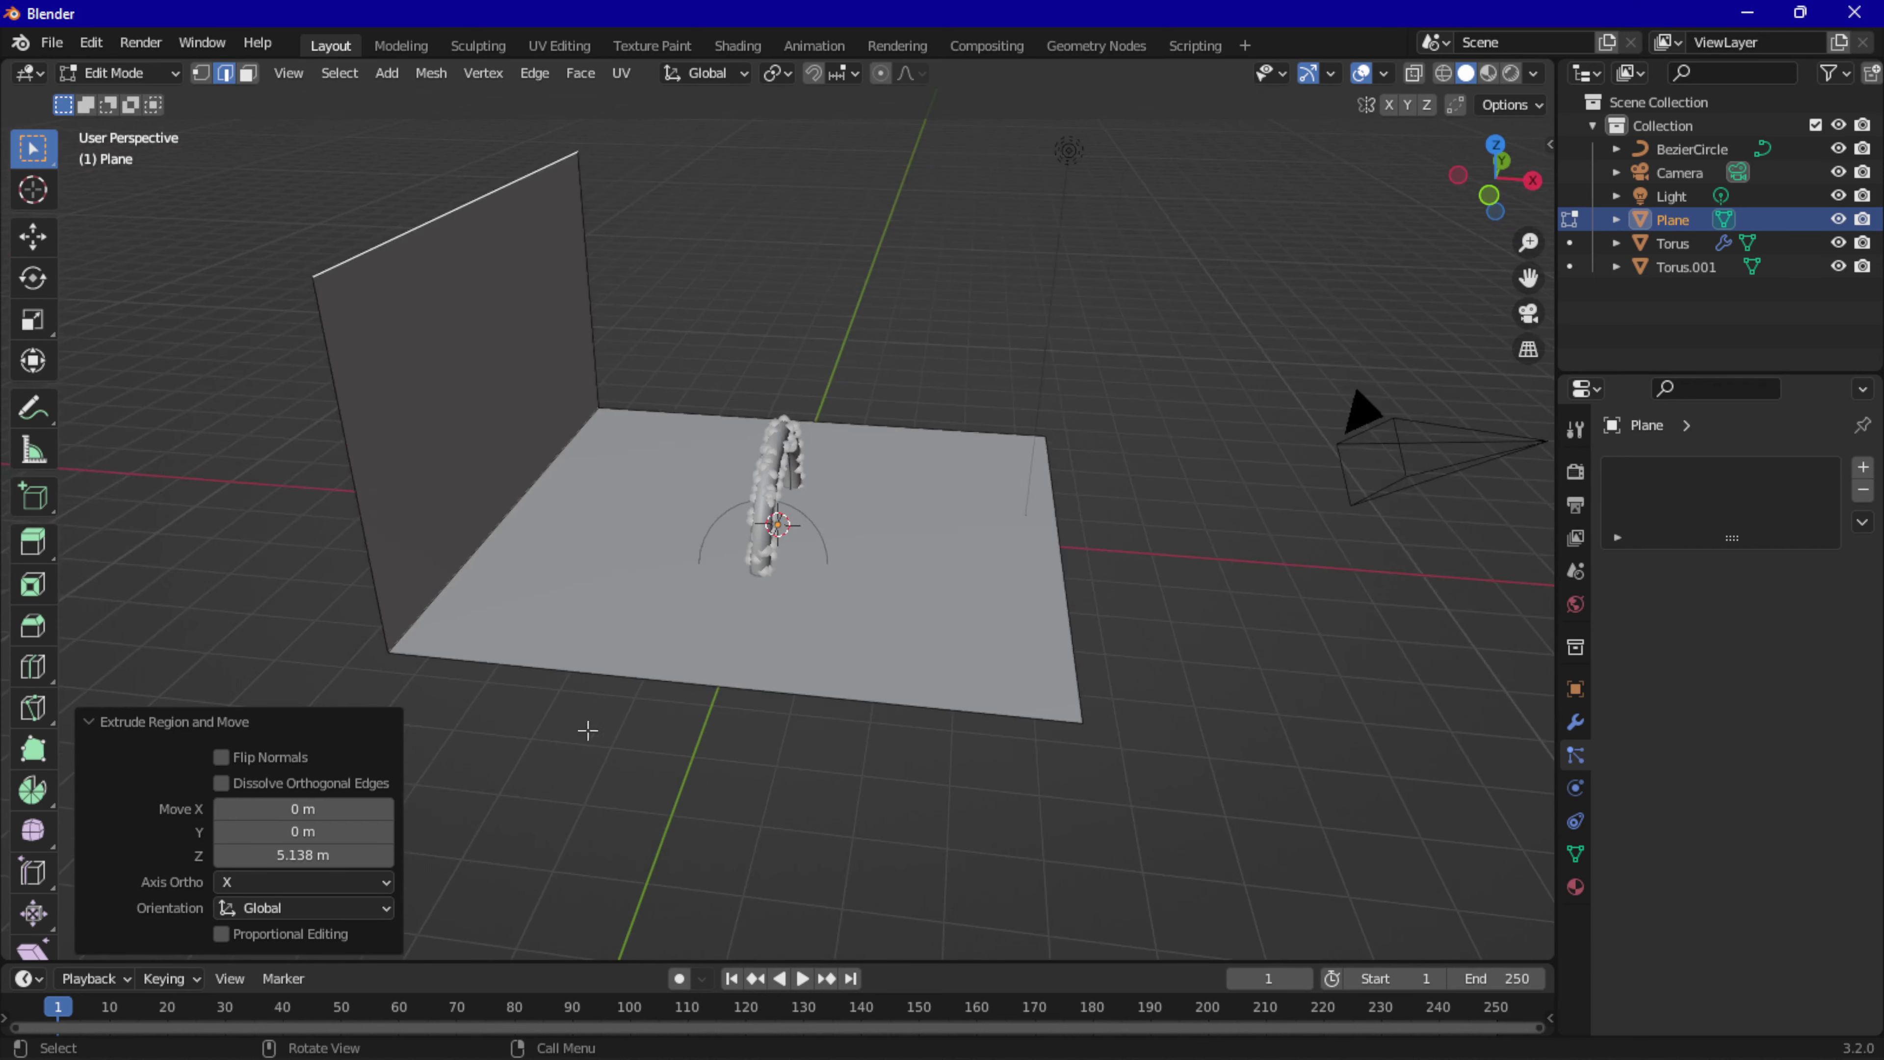
{"action": "left_click", "coordinate": [499, 536]}
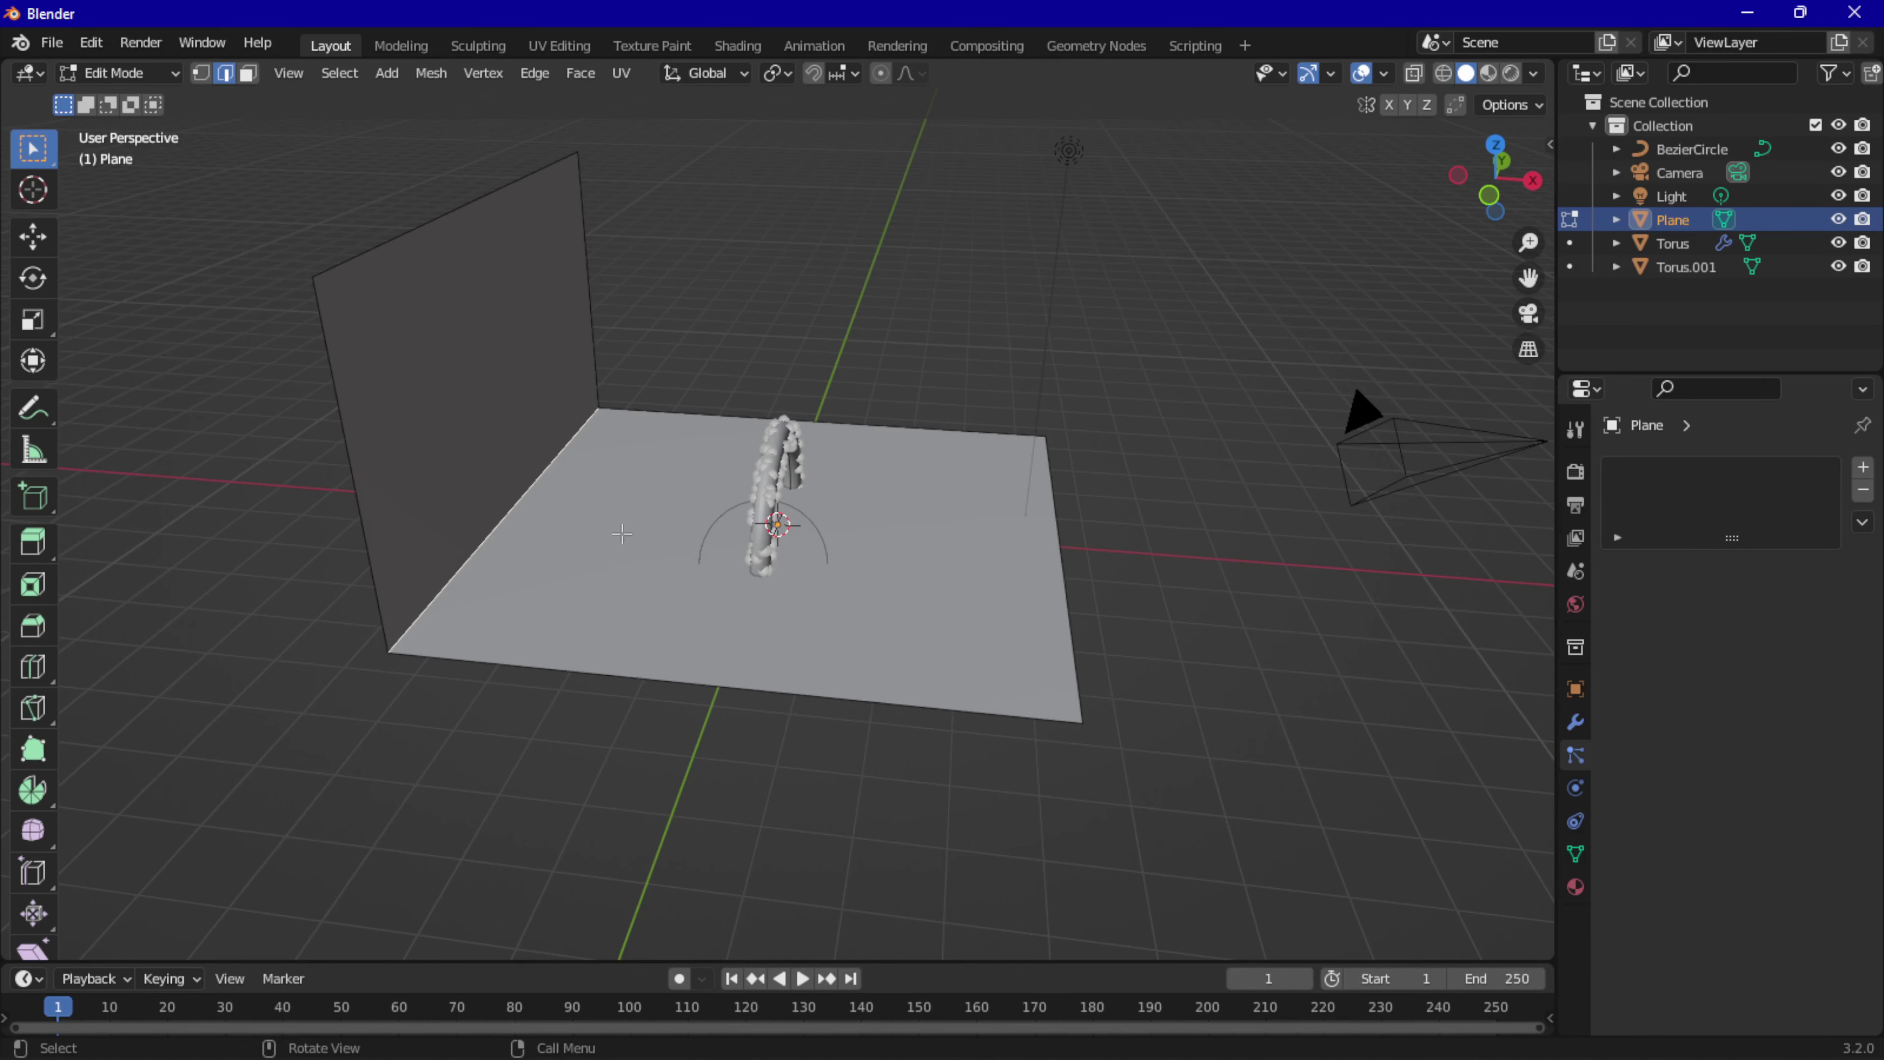
{"action": "left_click", "coordinate": [1490, 194]}
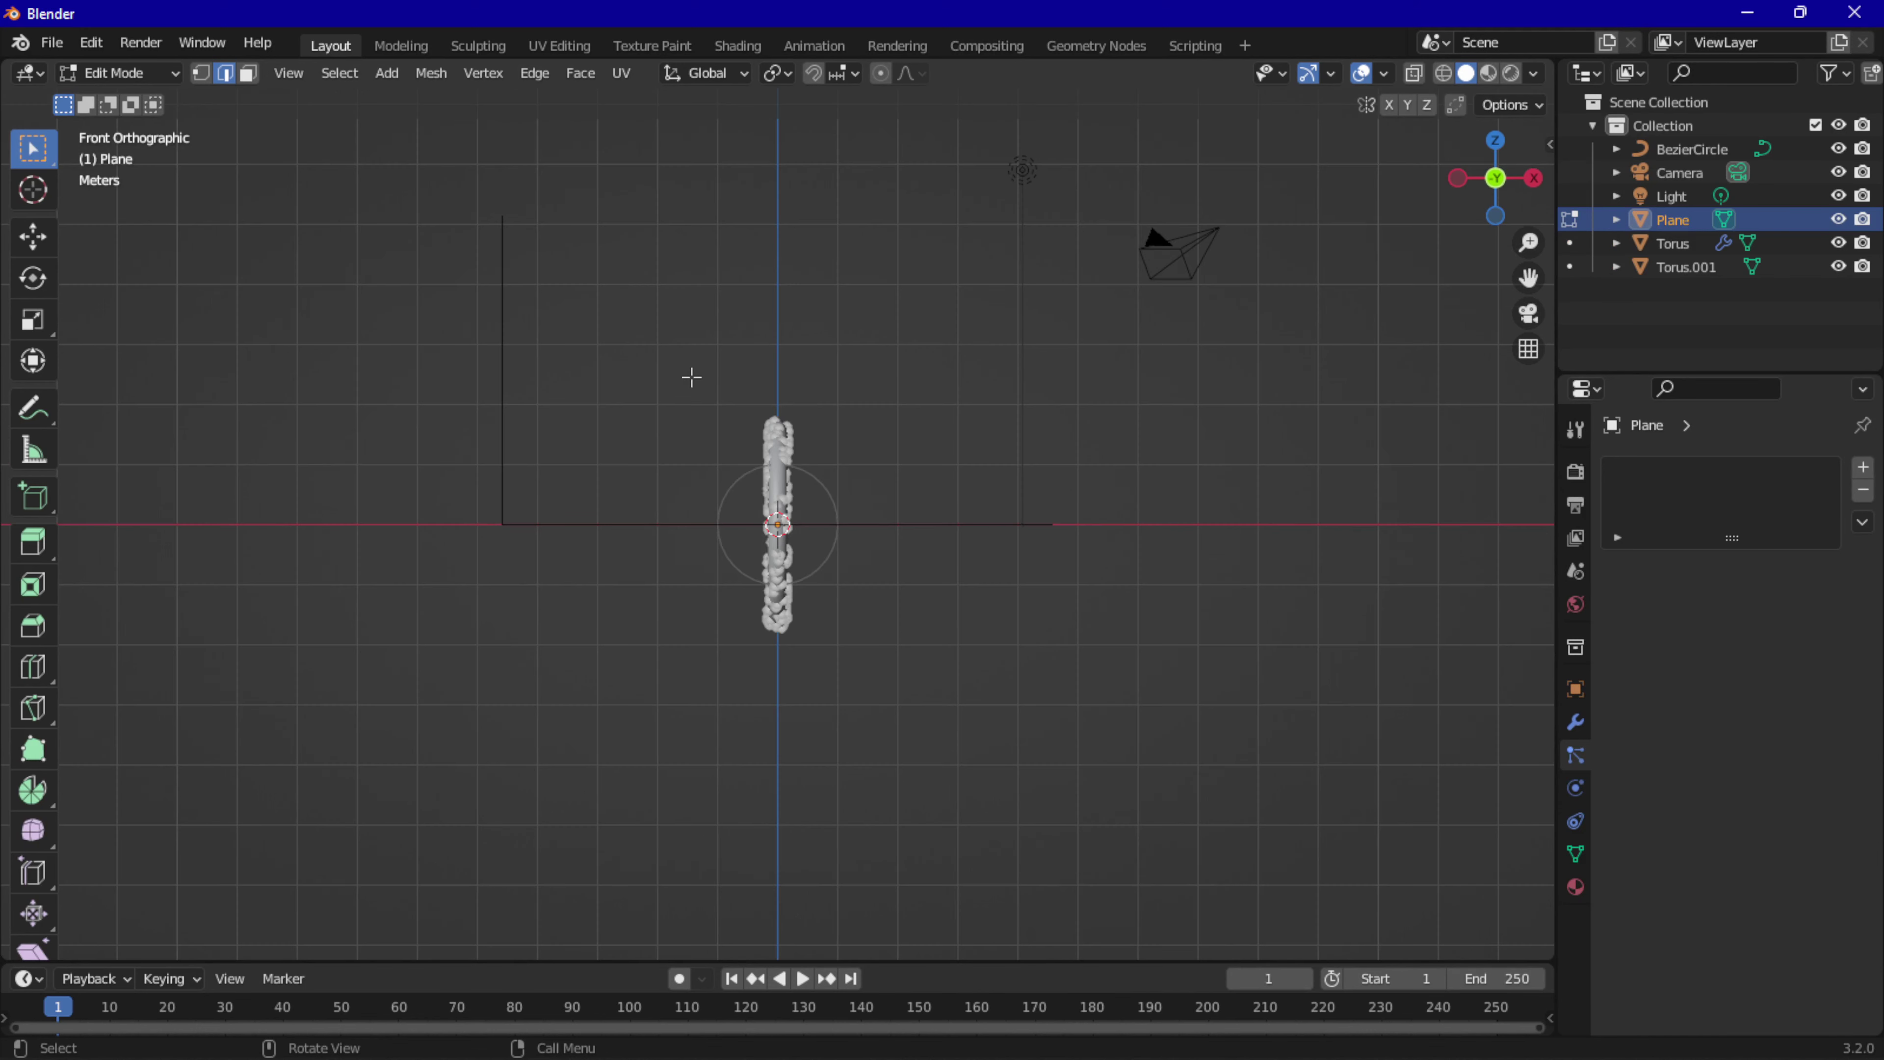
{"action": "key", "text": "ctrl+b"}
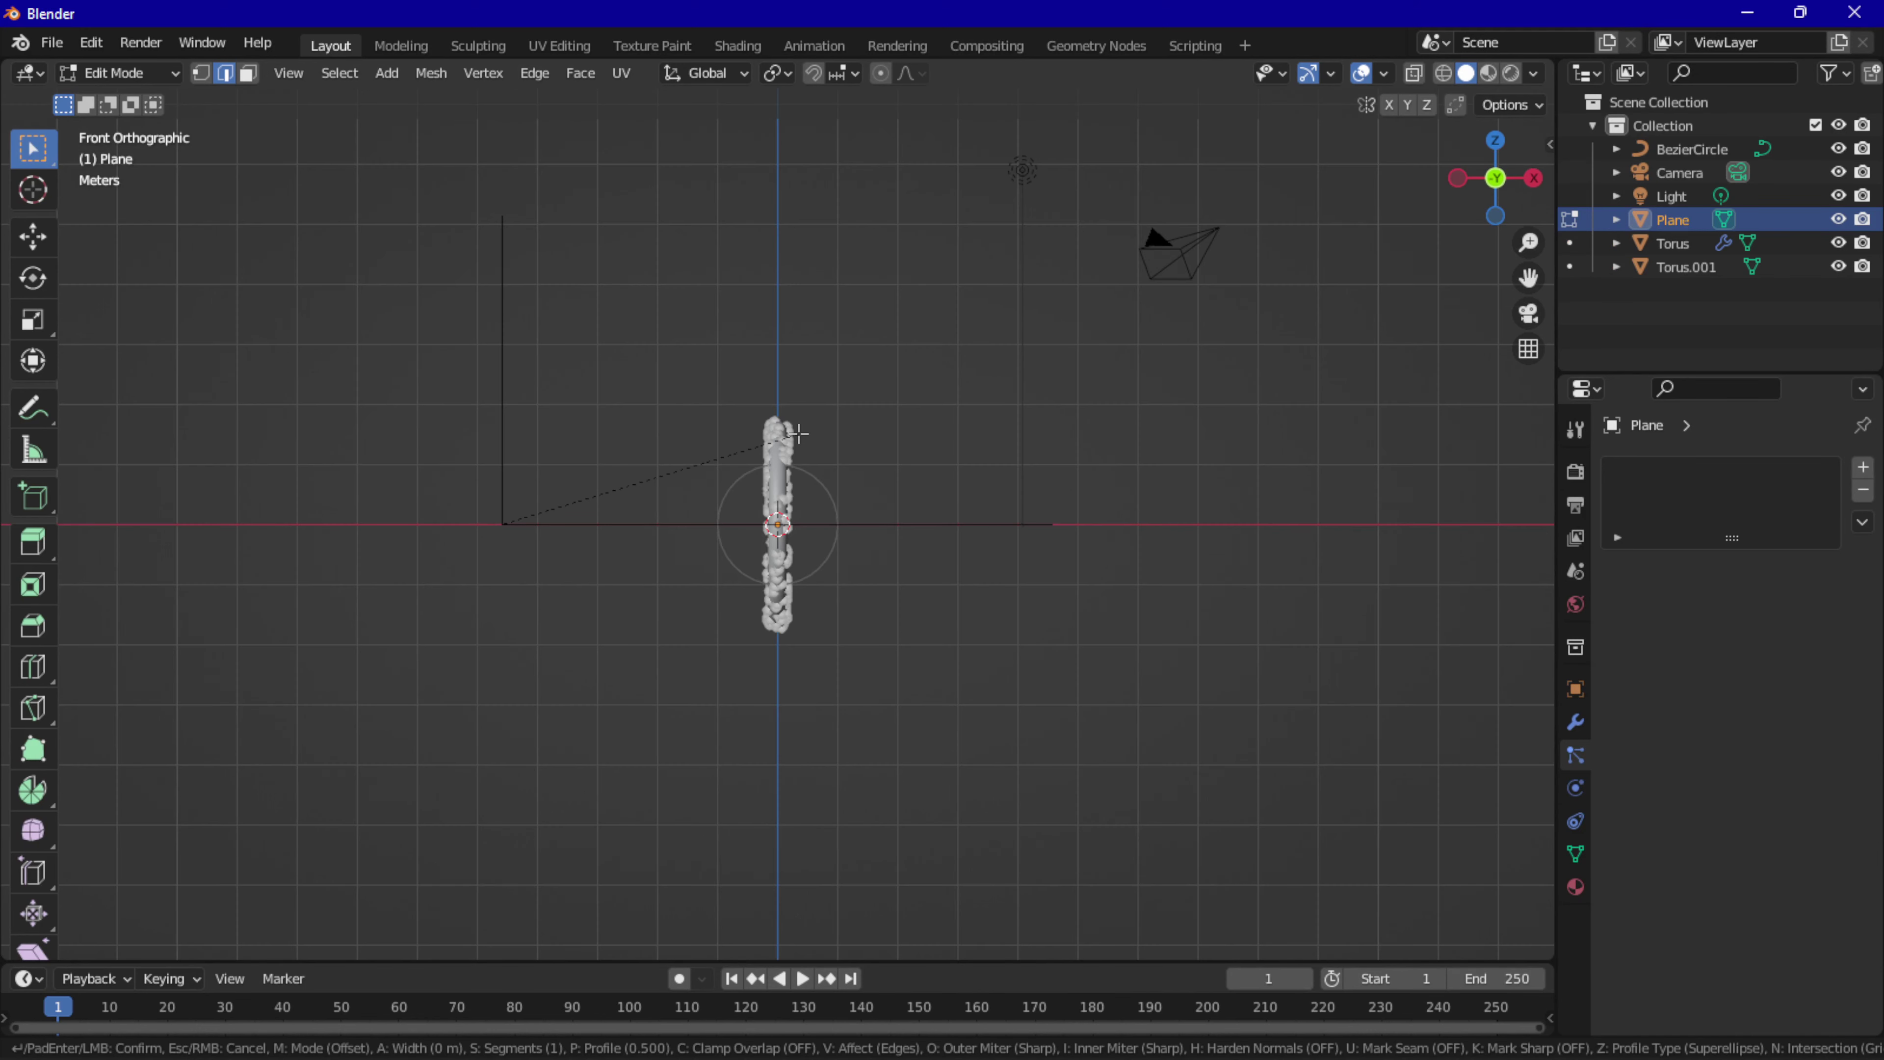
{"action": "left_click", "coordinate": [916, 398]}
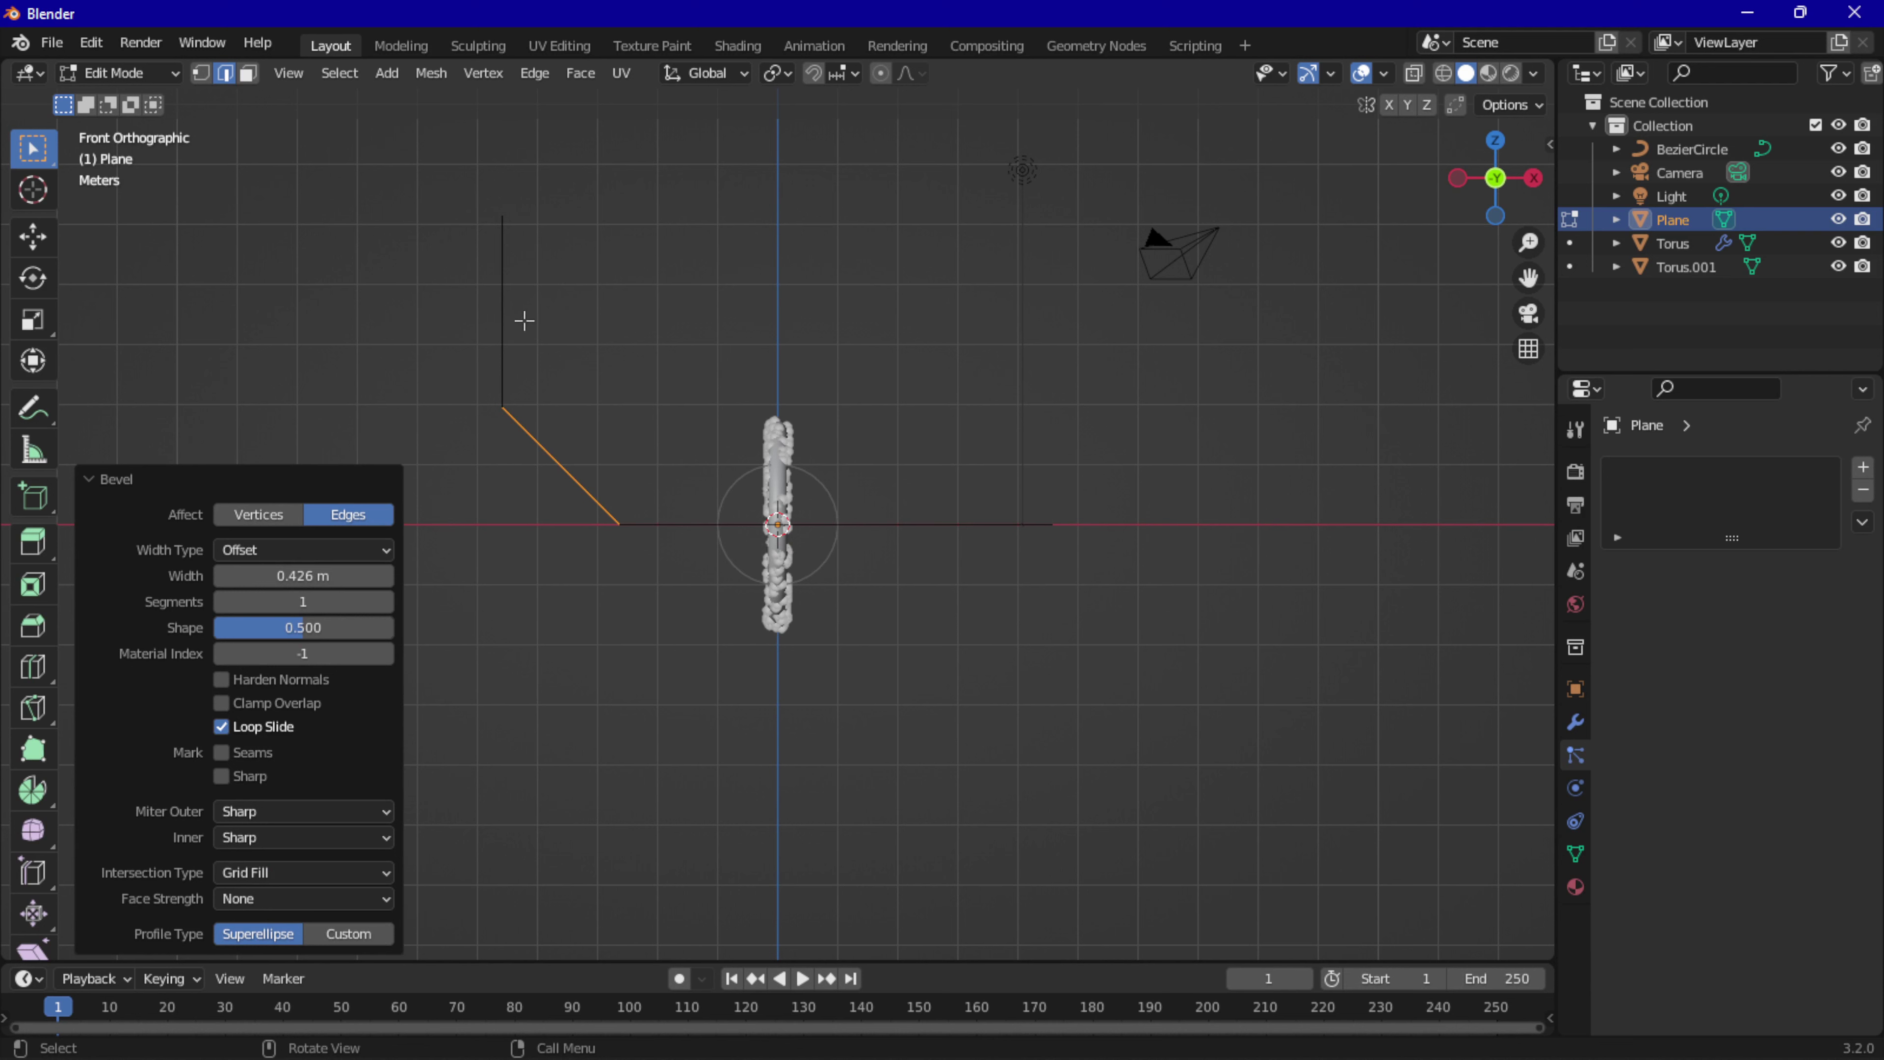
Lower the whole L-shaped mesh along Z, then undo the move.
{"action": "key", "text": "a"}
{"action": "key", "text": "g"}
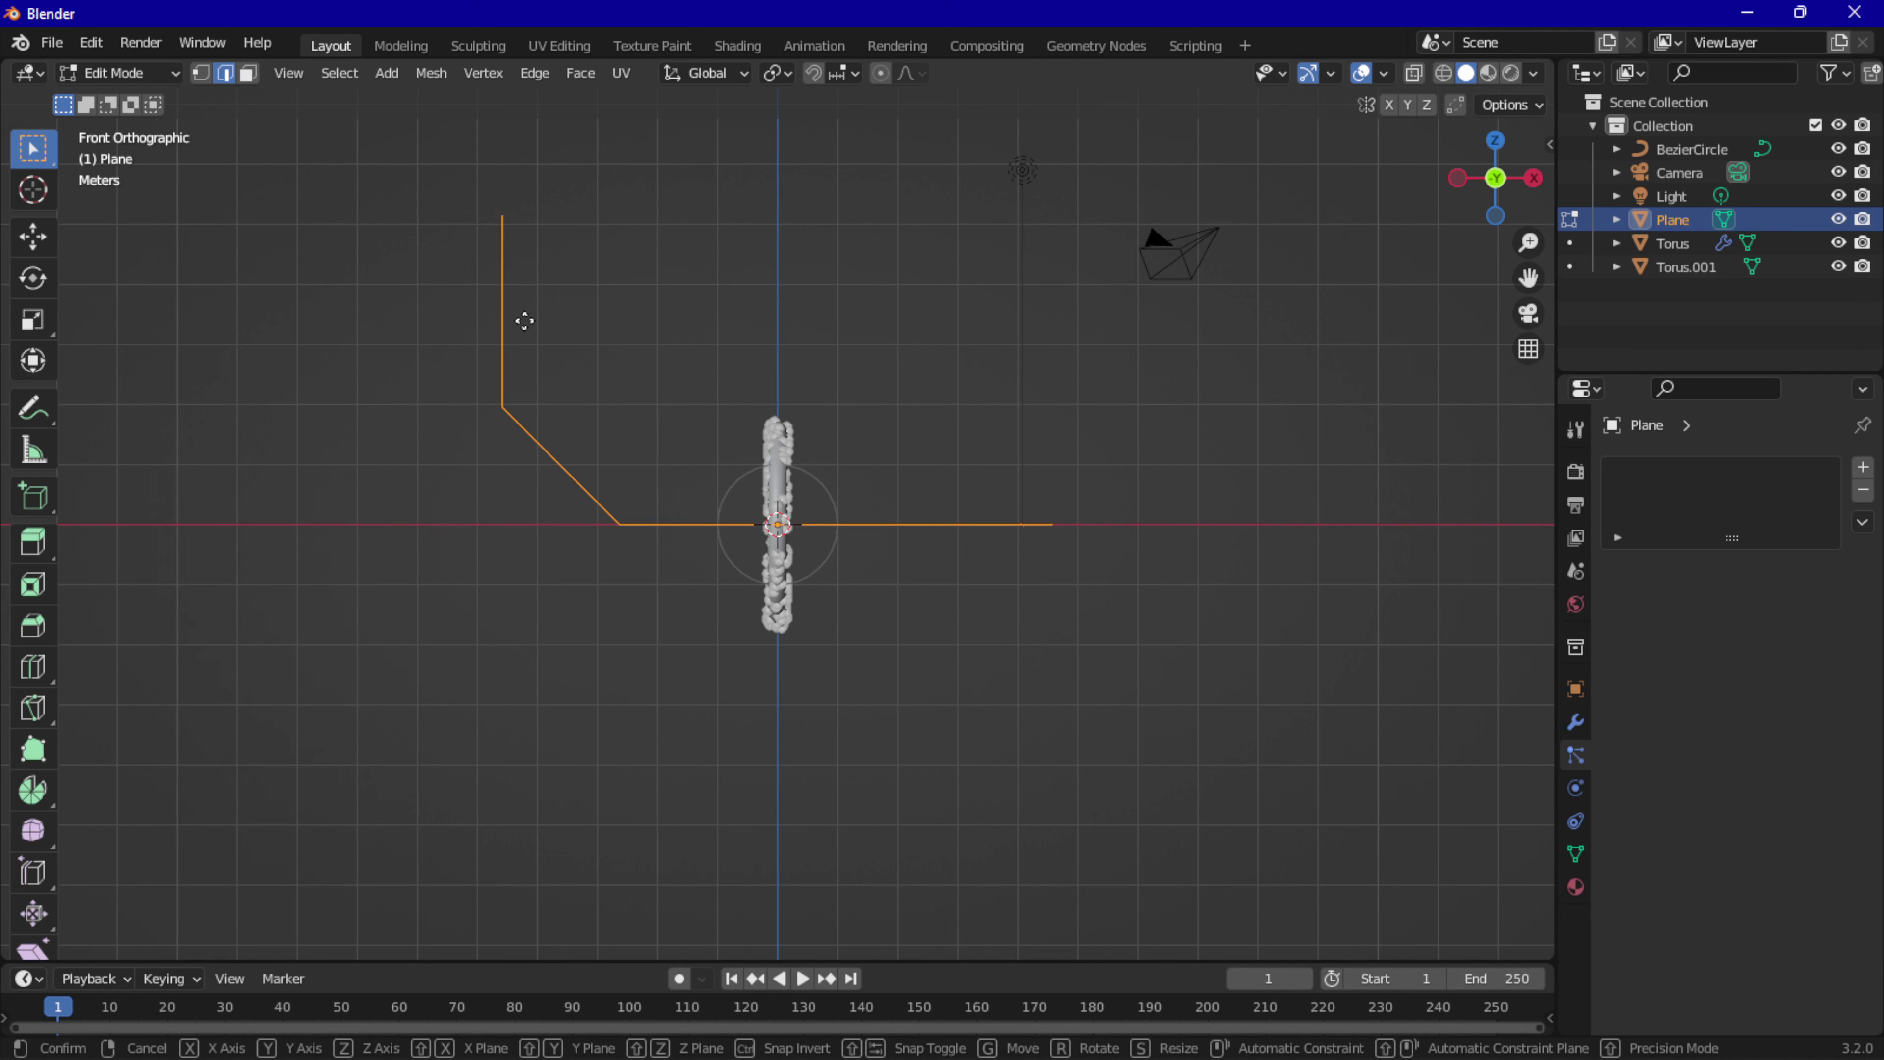
{"action": "key", "text": "z"}
{"action": "left_click", "coordinate": [531, 393]}
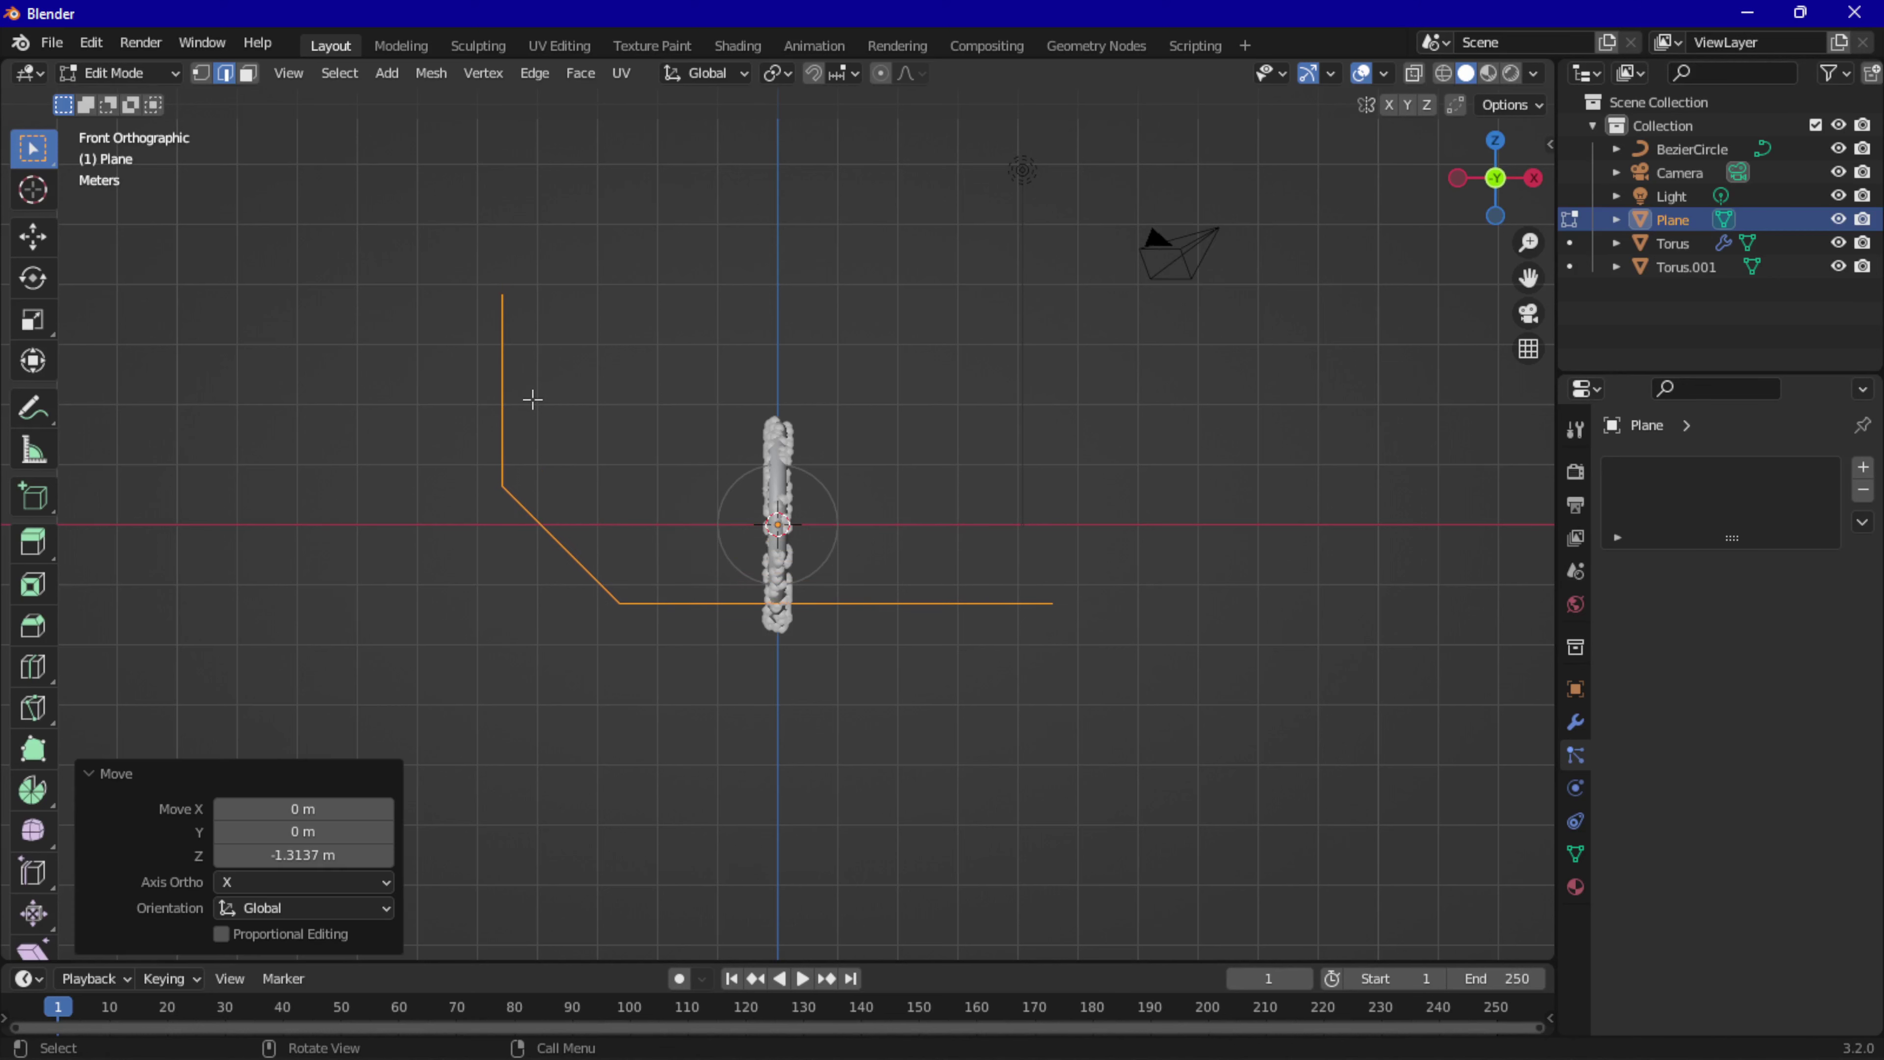
{"action": "key", "text": "ctrl+z"}
{"action": "key", "text": "ctrl+z"}
{"action": "key", "text": "ctrl+z"}
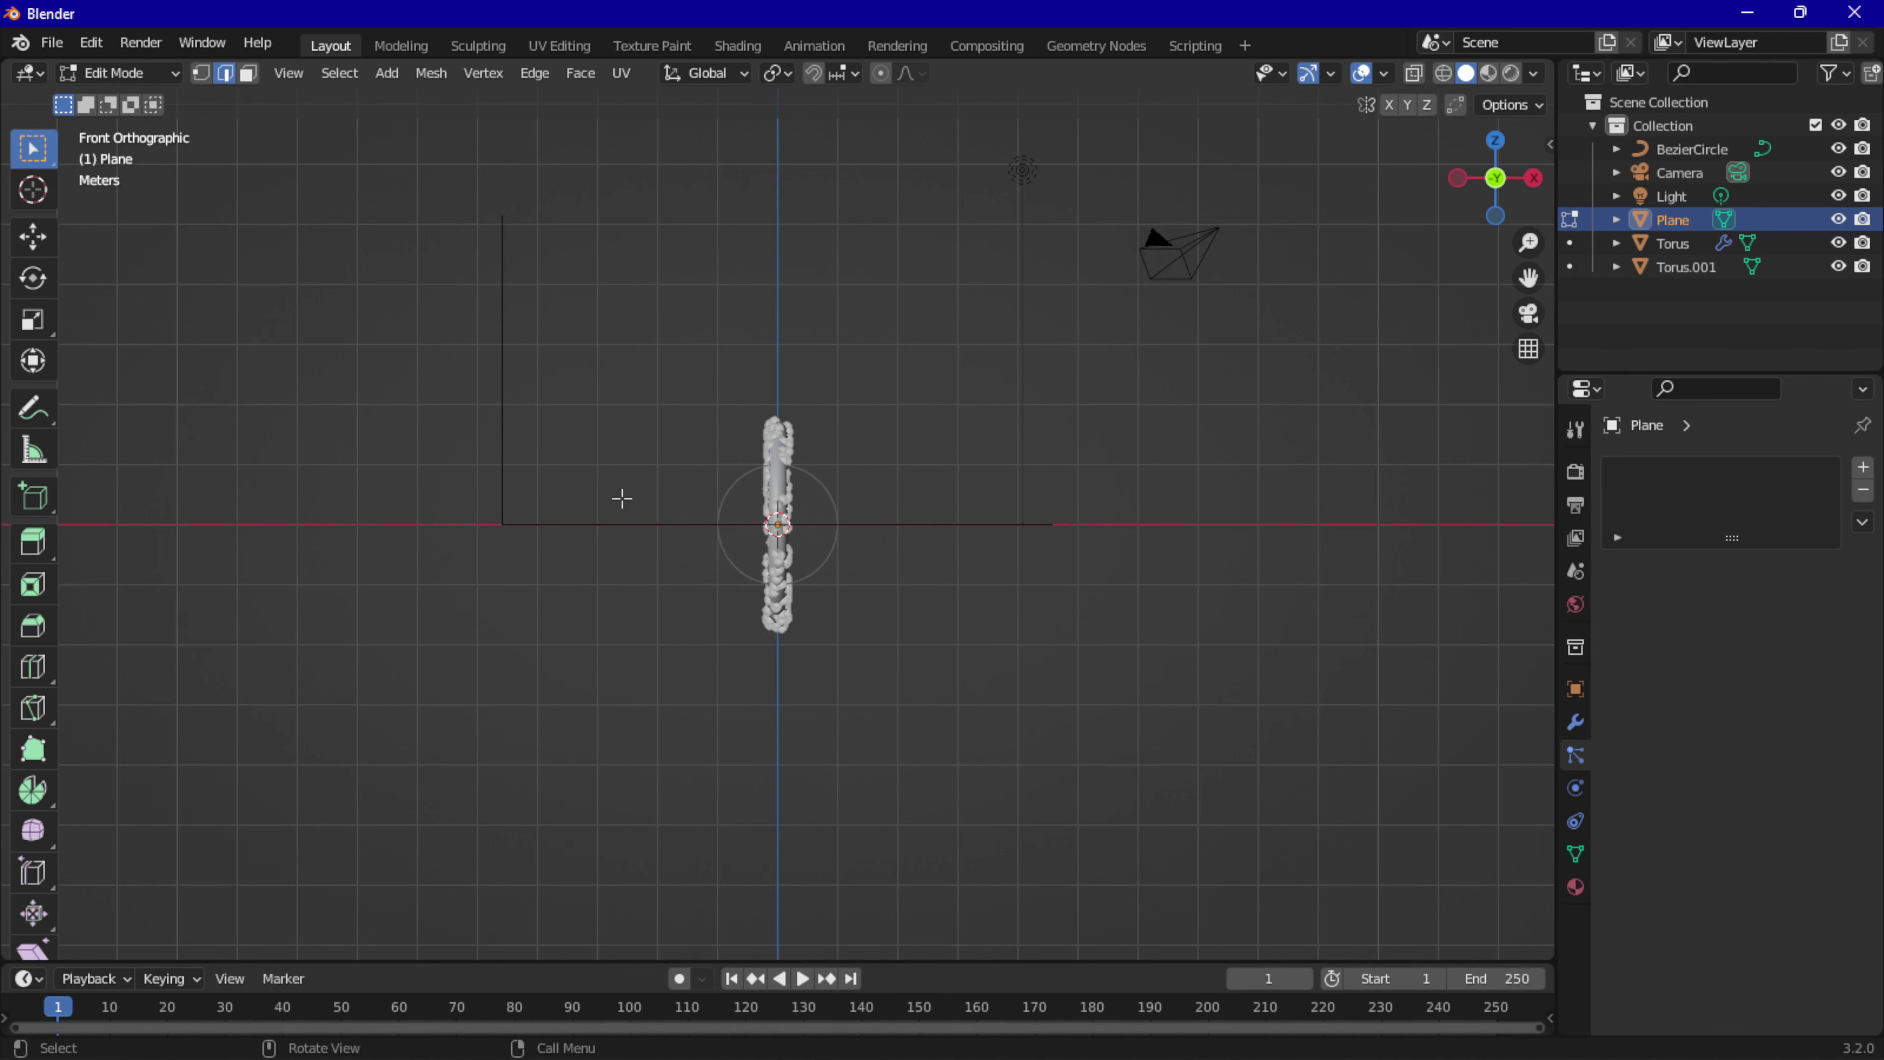
Lower the whole L-shaped mesh about 1.94 m on Z, back in front orthographic view.
{"action": "key", "text": "a"}
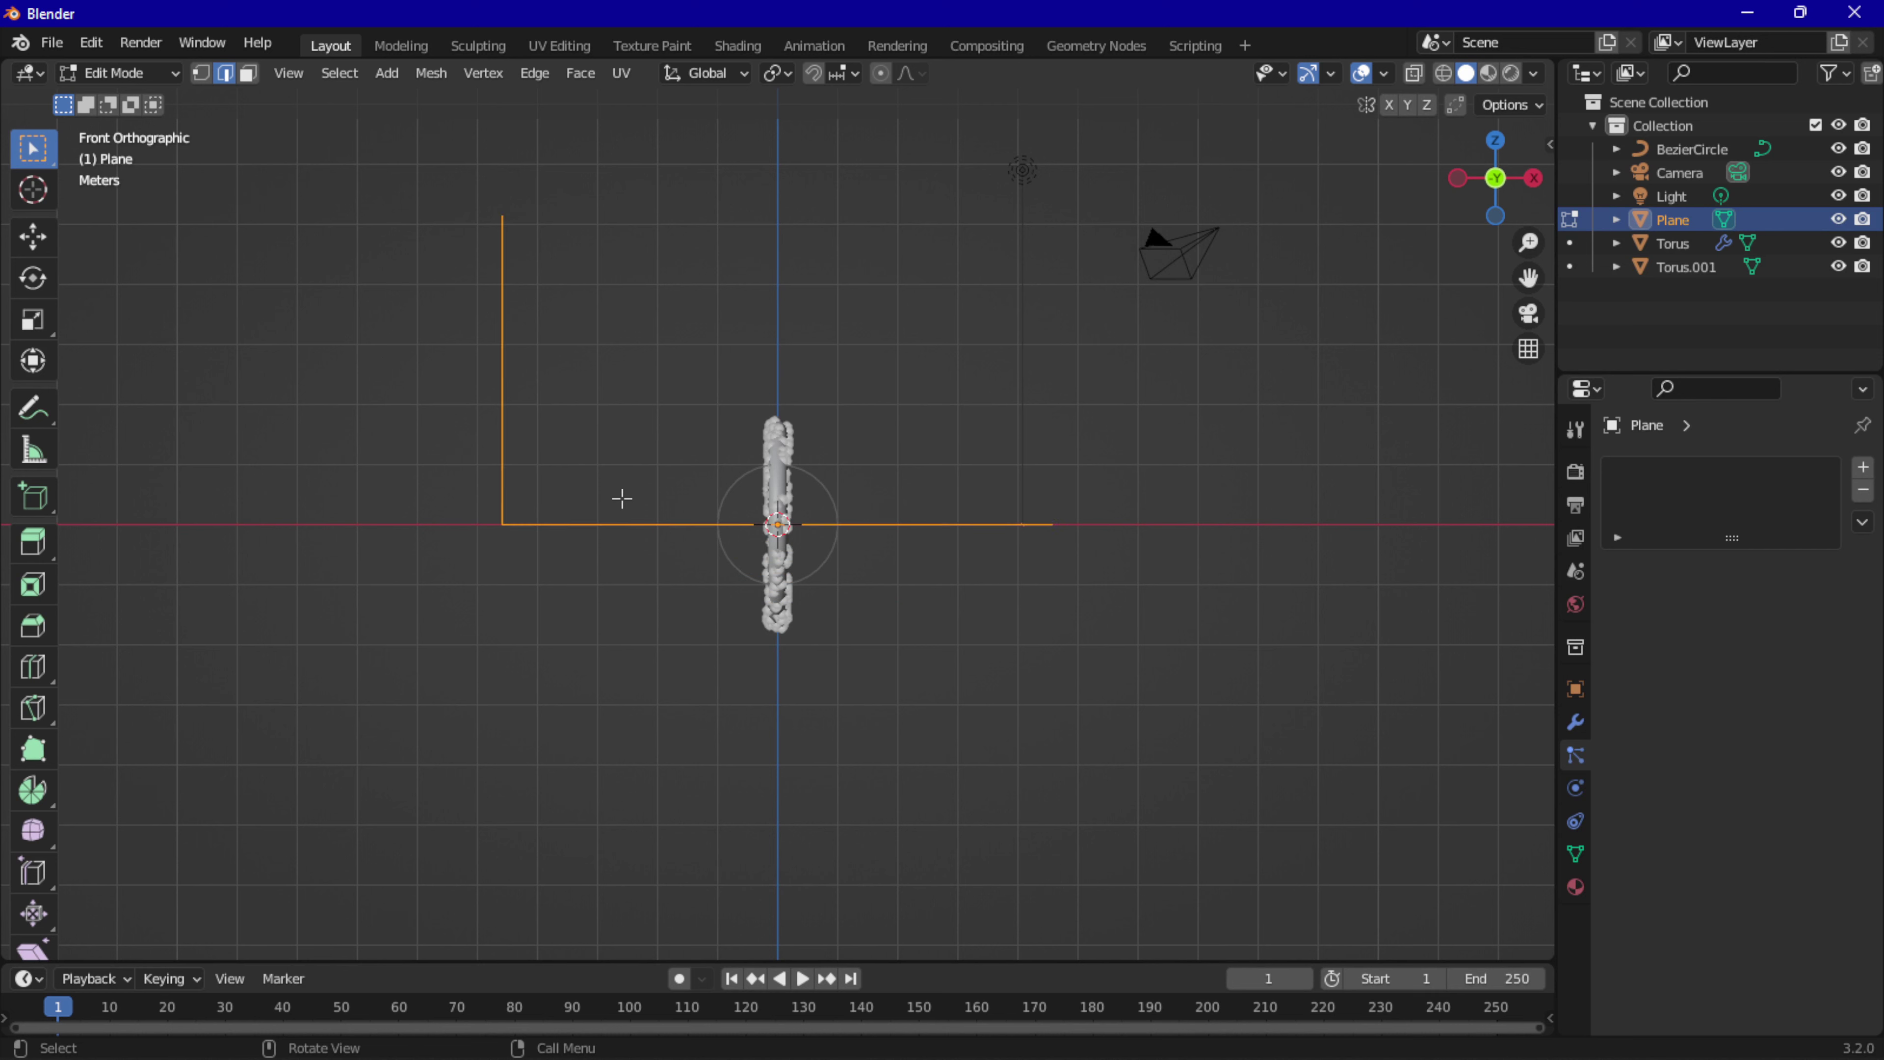
{"action": "key", "text": "g"}
{"action": "key", "text": "z"}
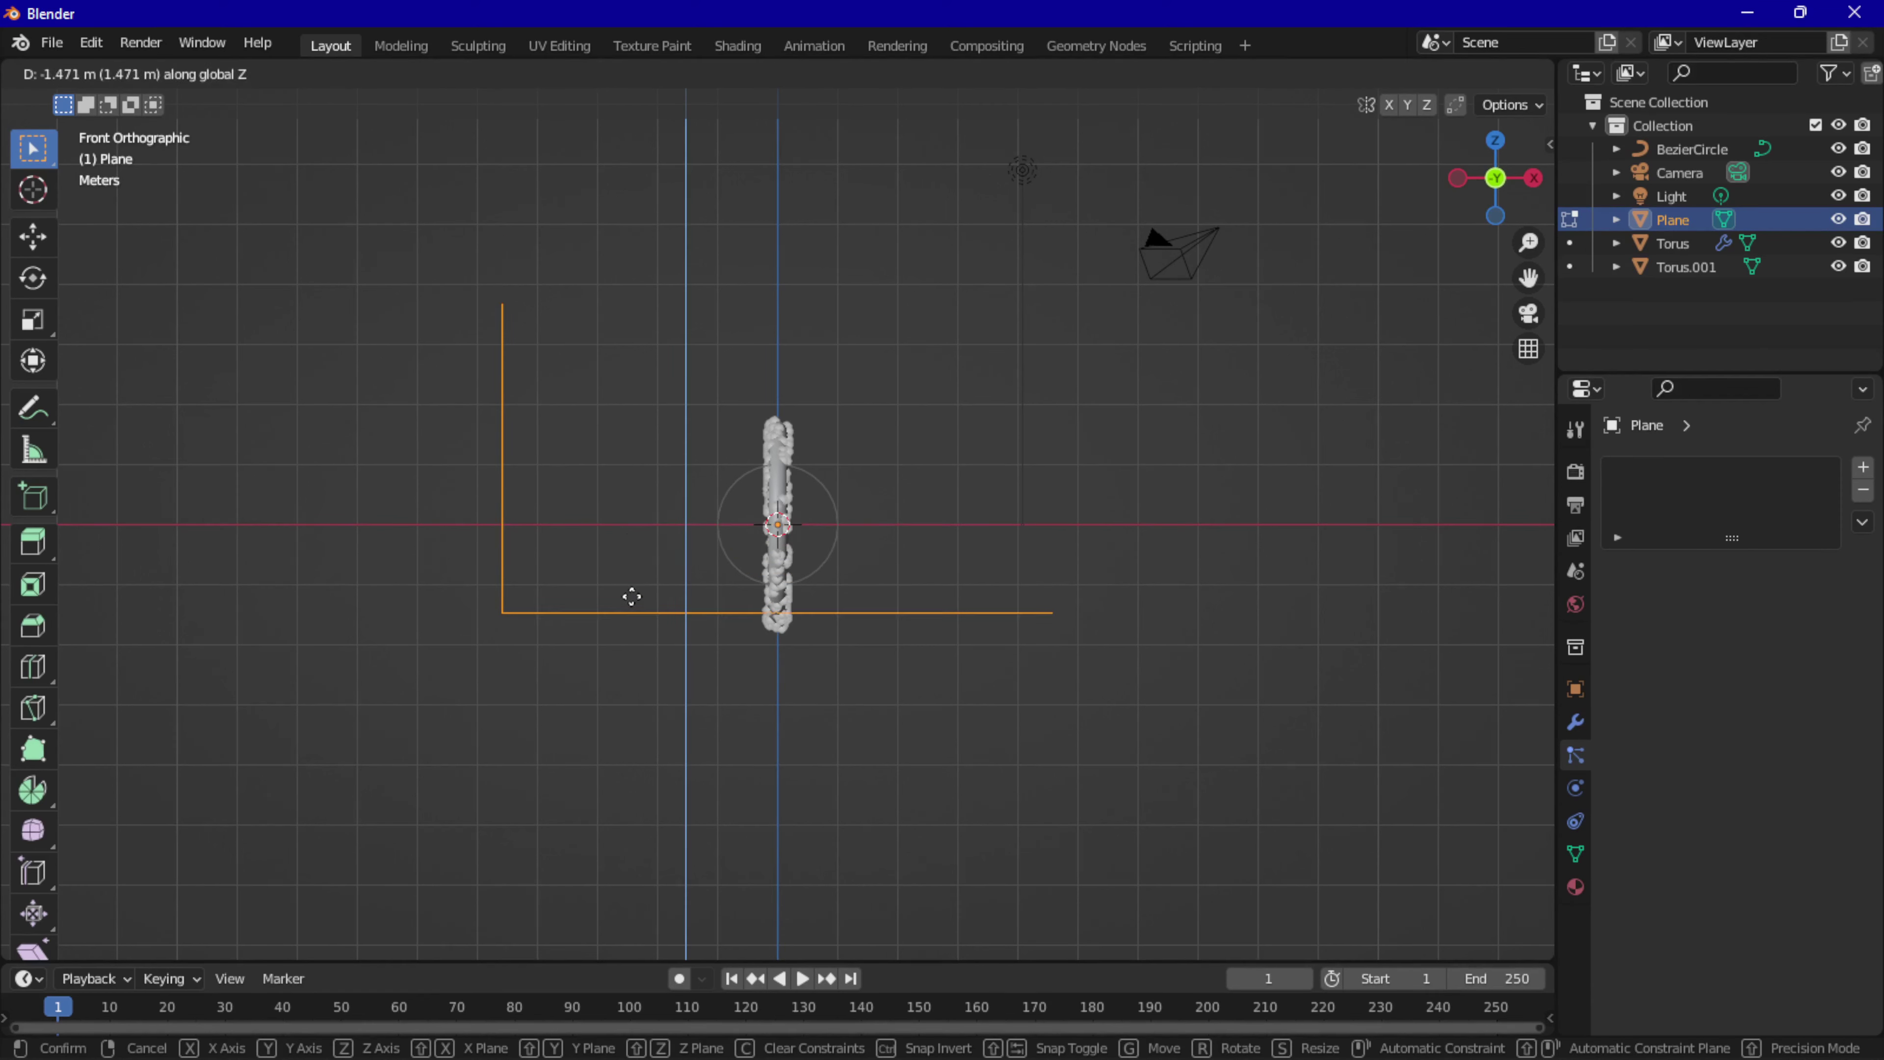
{"action": "left_click", "coordinate": [632, 615]}
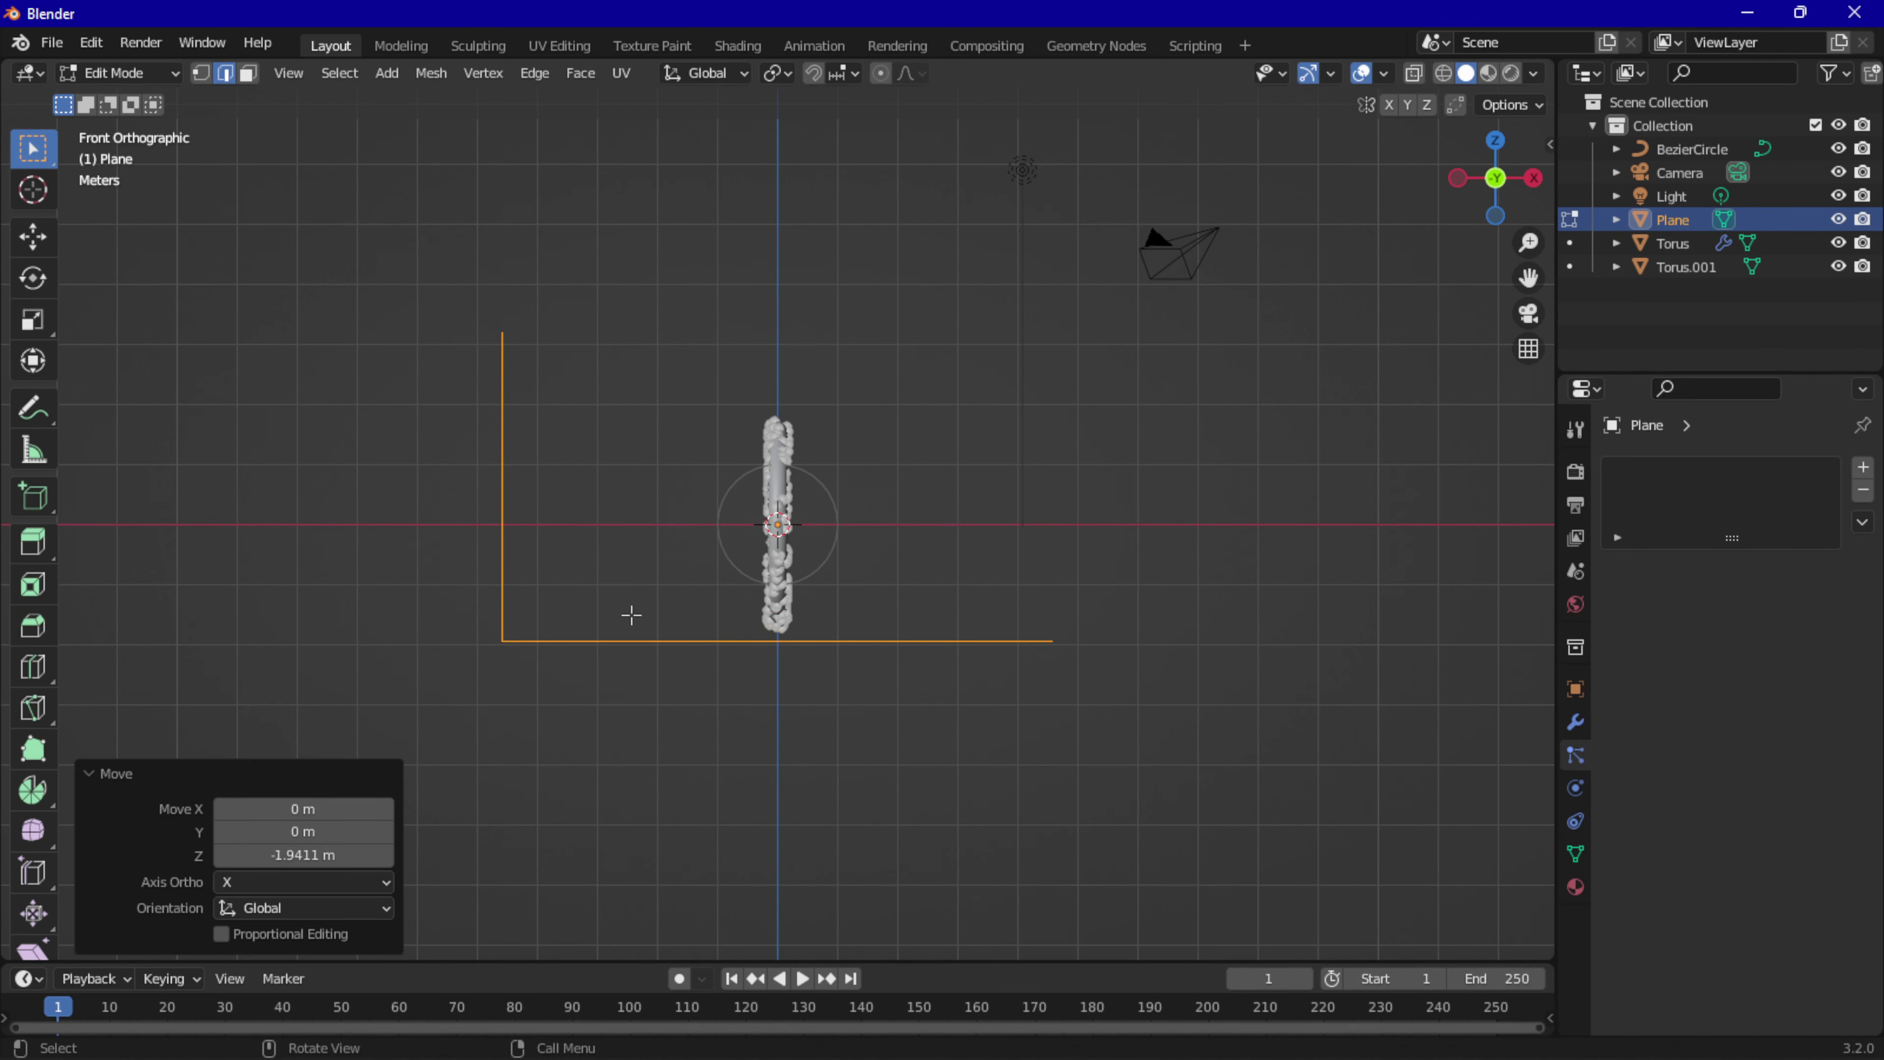
{"action": "middle_click_drag", "start_coordinate": [631, 614], "coordinate": [586, 640]}
{"action": "key", "text": "a"}
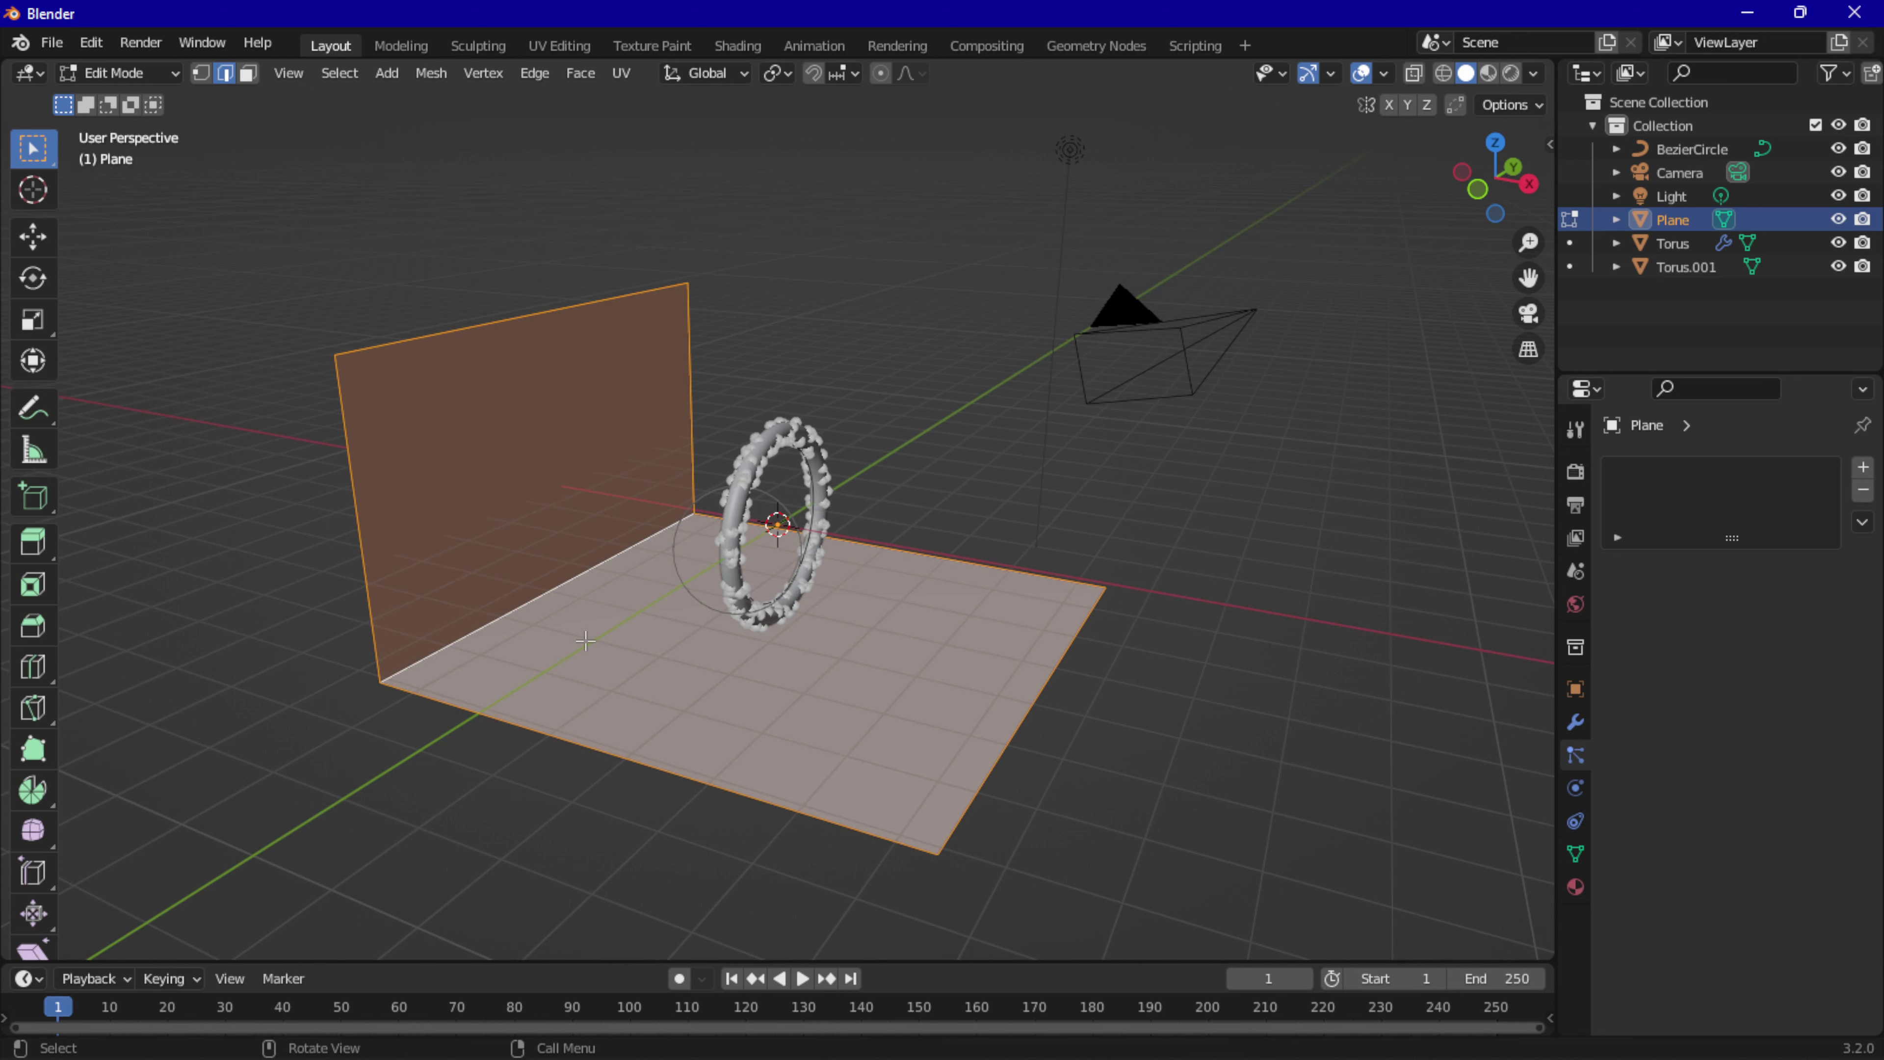
{"action": "key", "text": "alt+a"}
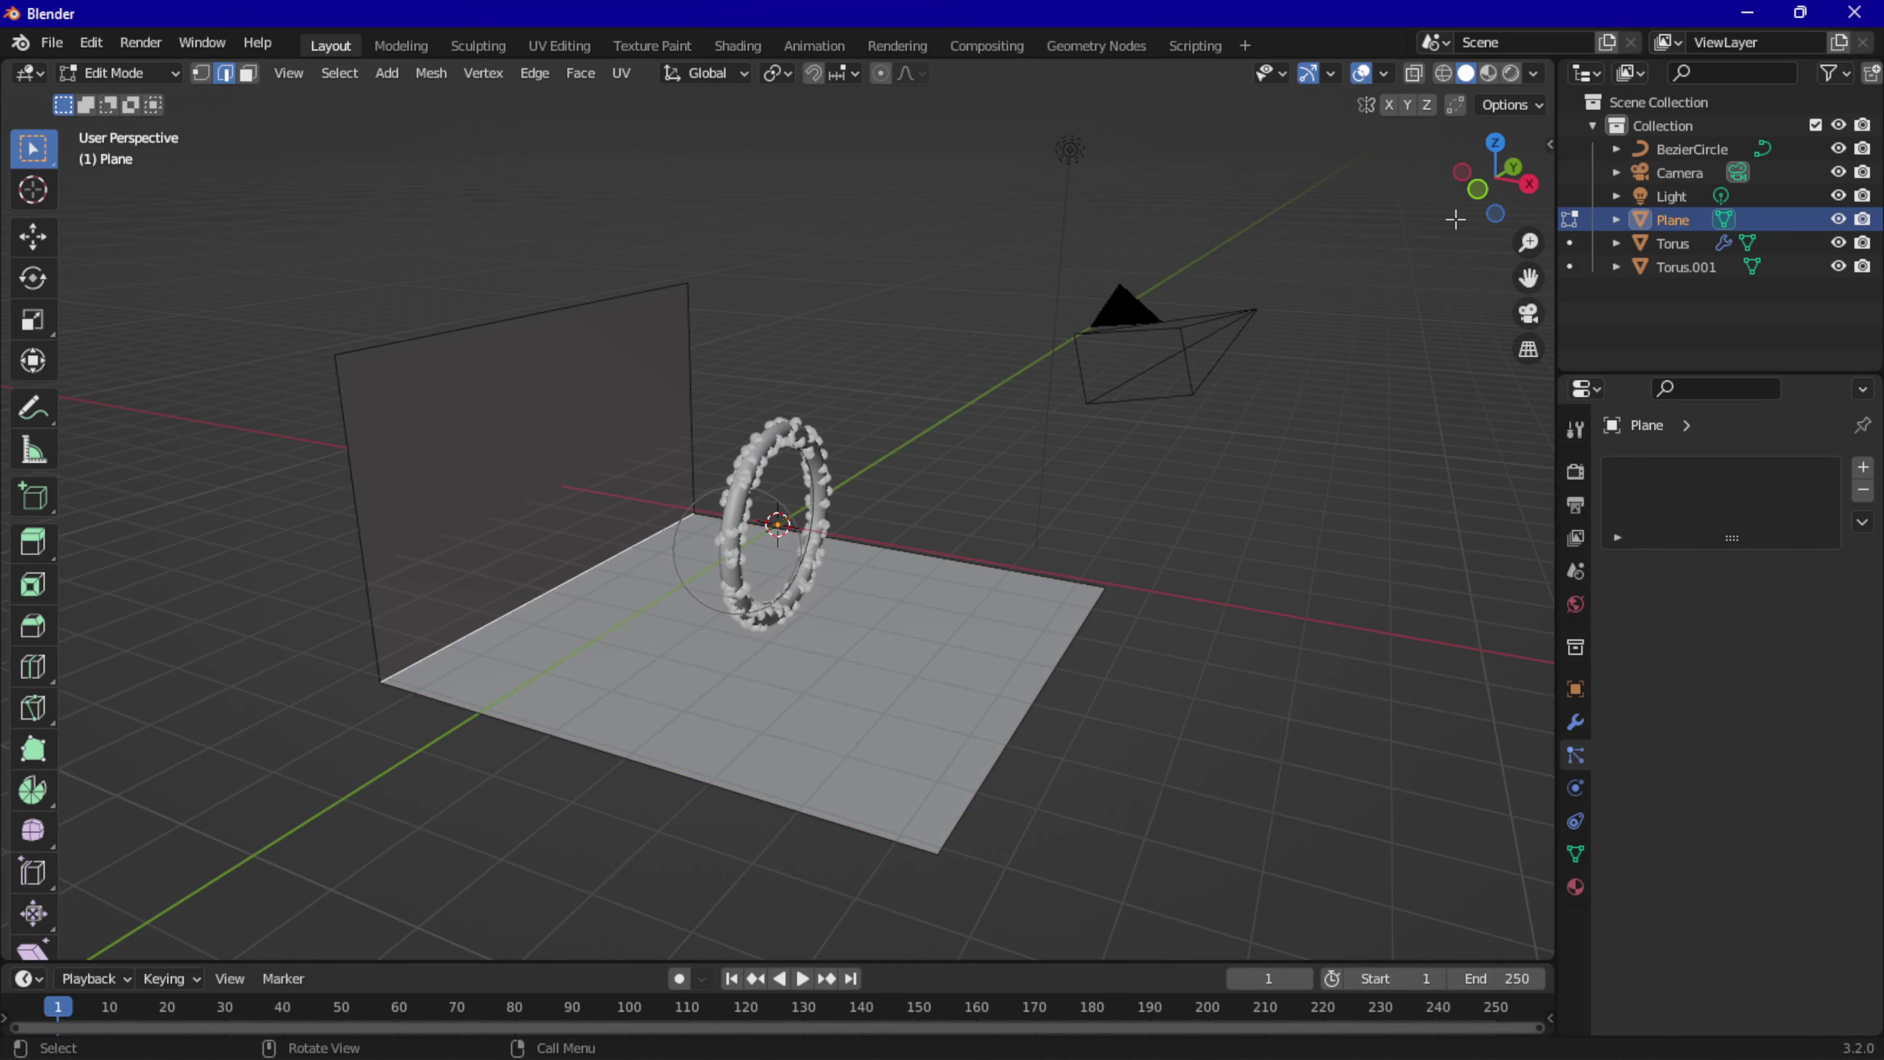
{"action": "left_click", "coordinate": [1491, 191]}
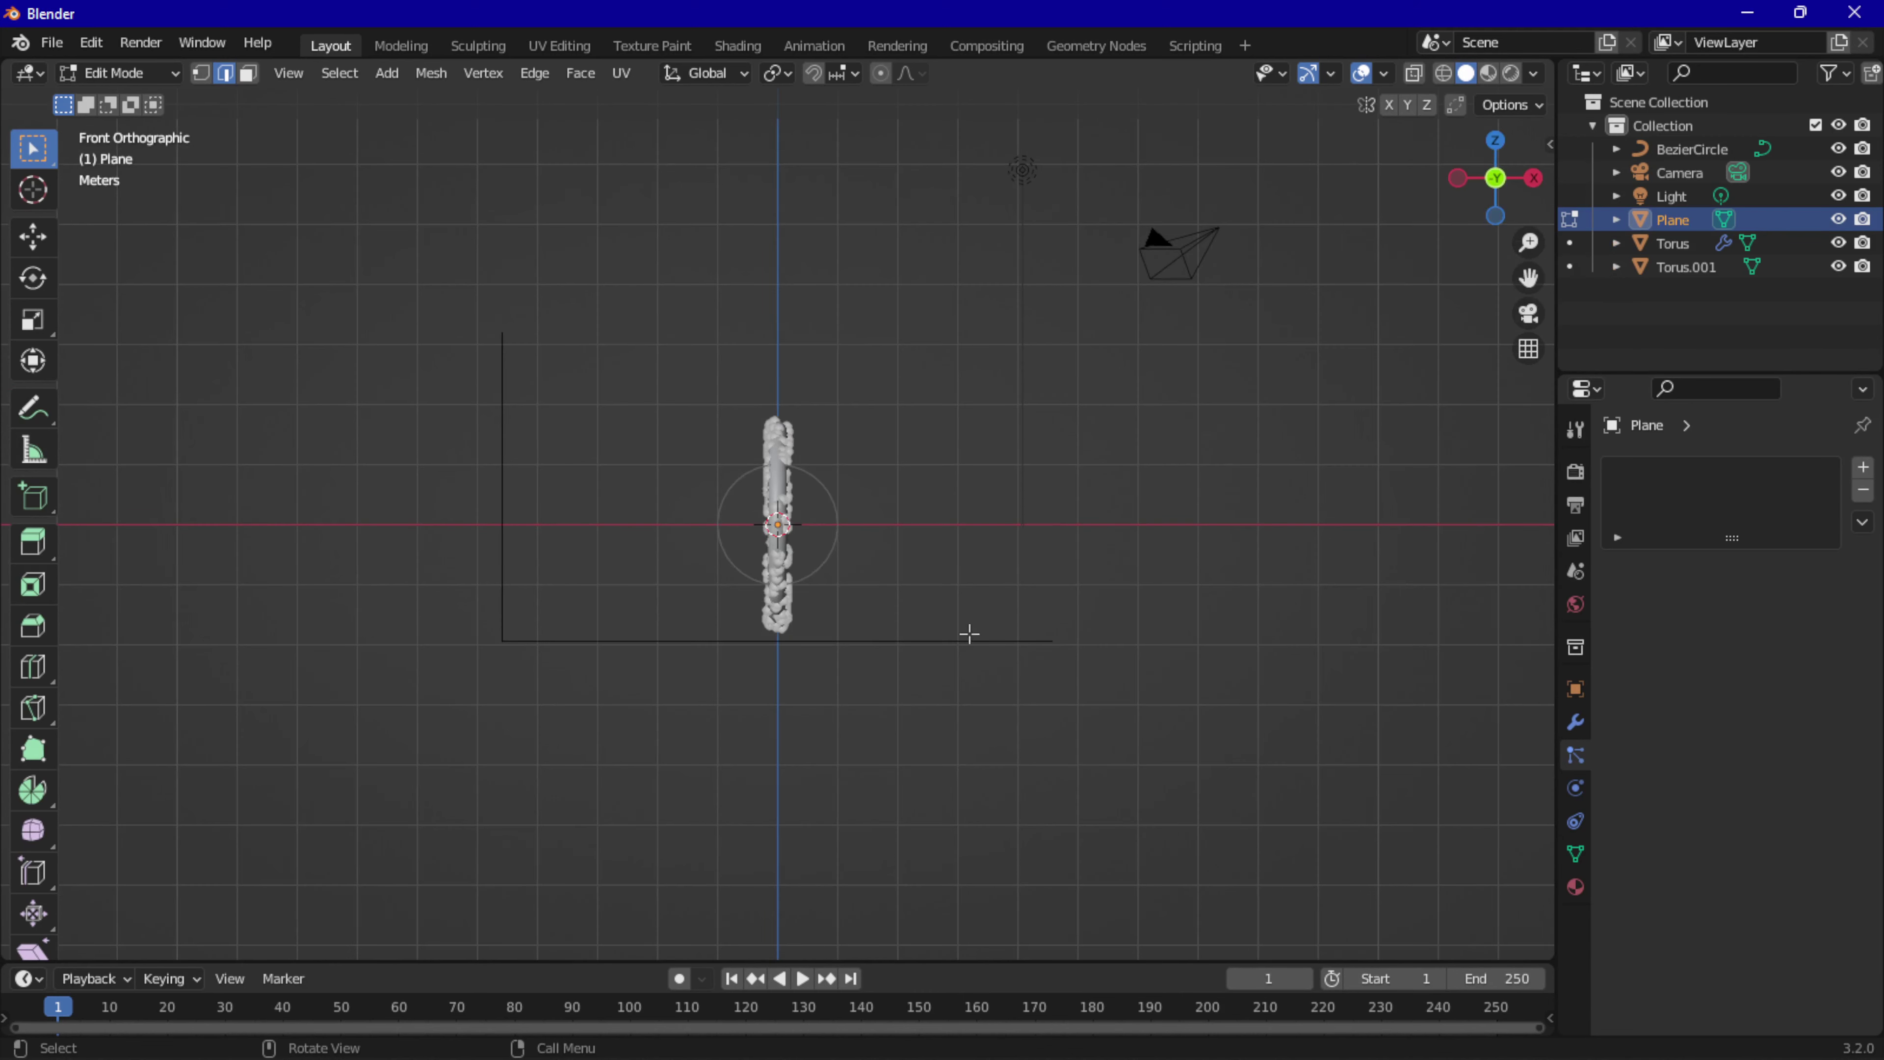
Bevel the floor-to-wall corner with 96 segments and select the wall's top edge.
{"action": "key", "text": "ctrl+b"}
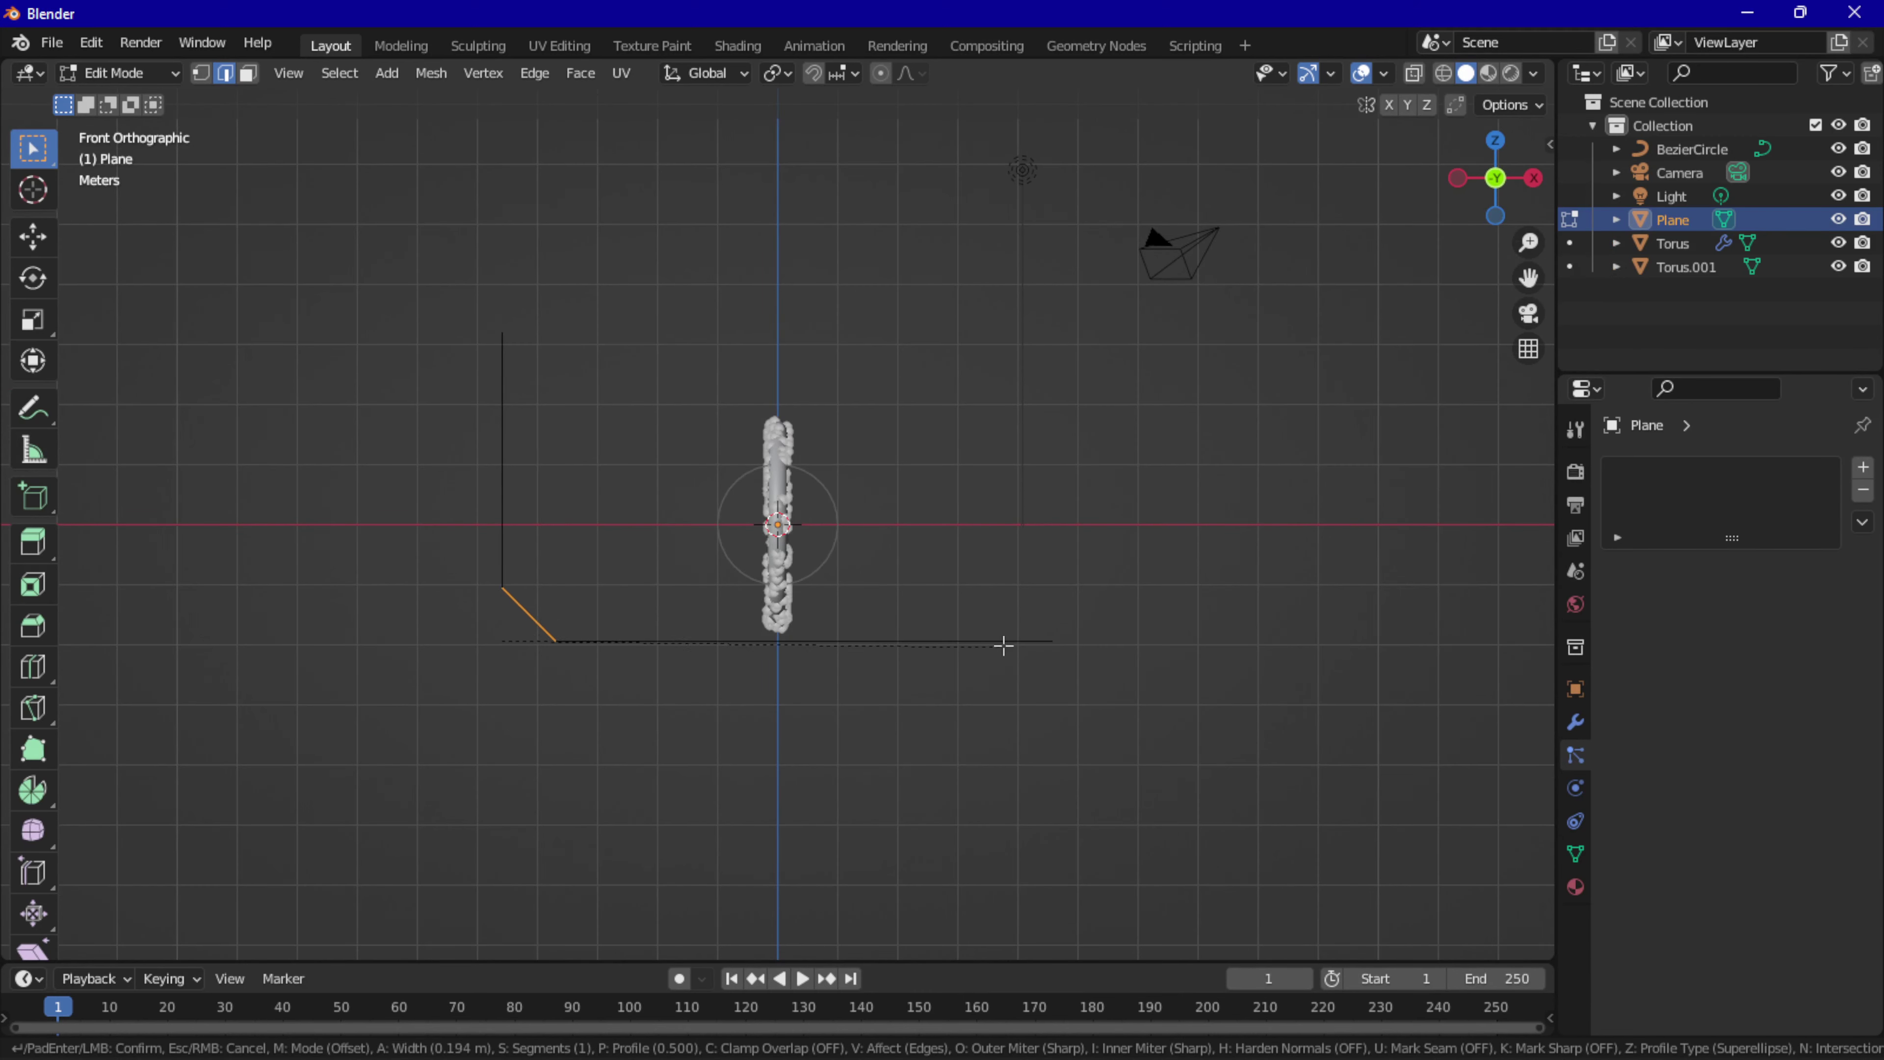
{"action": "left_click", "coordinate": [1183, 566]}
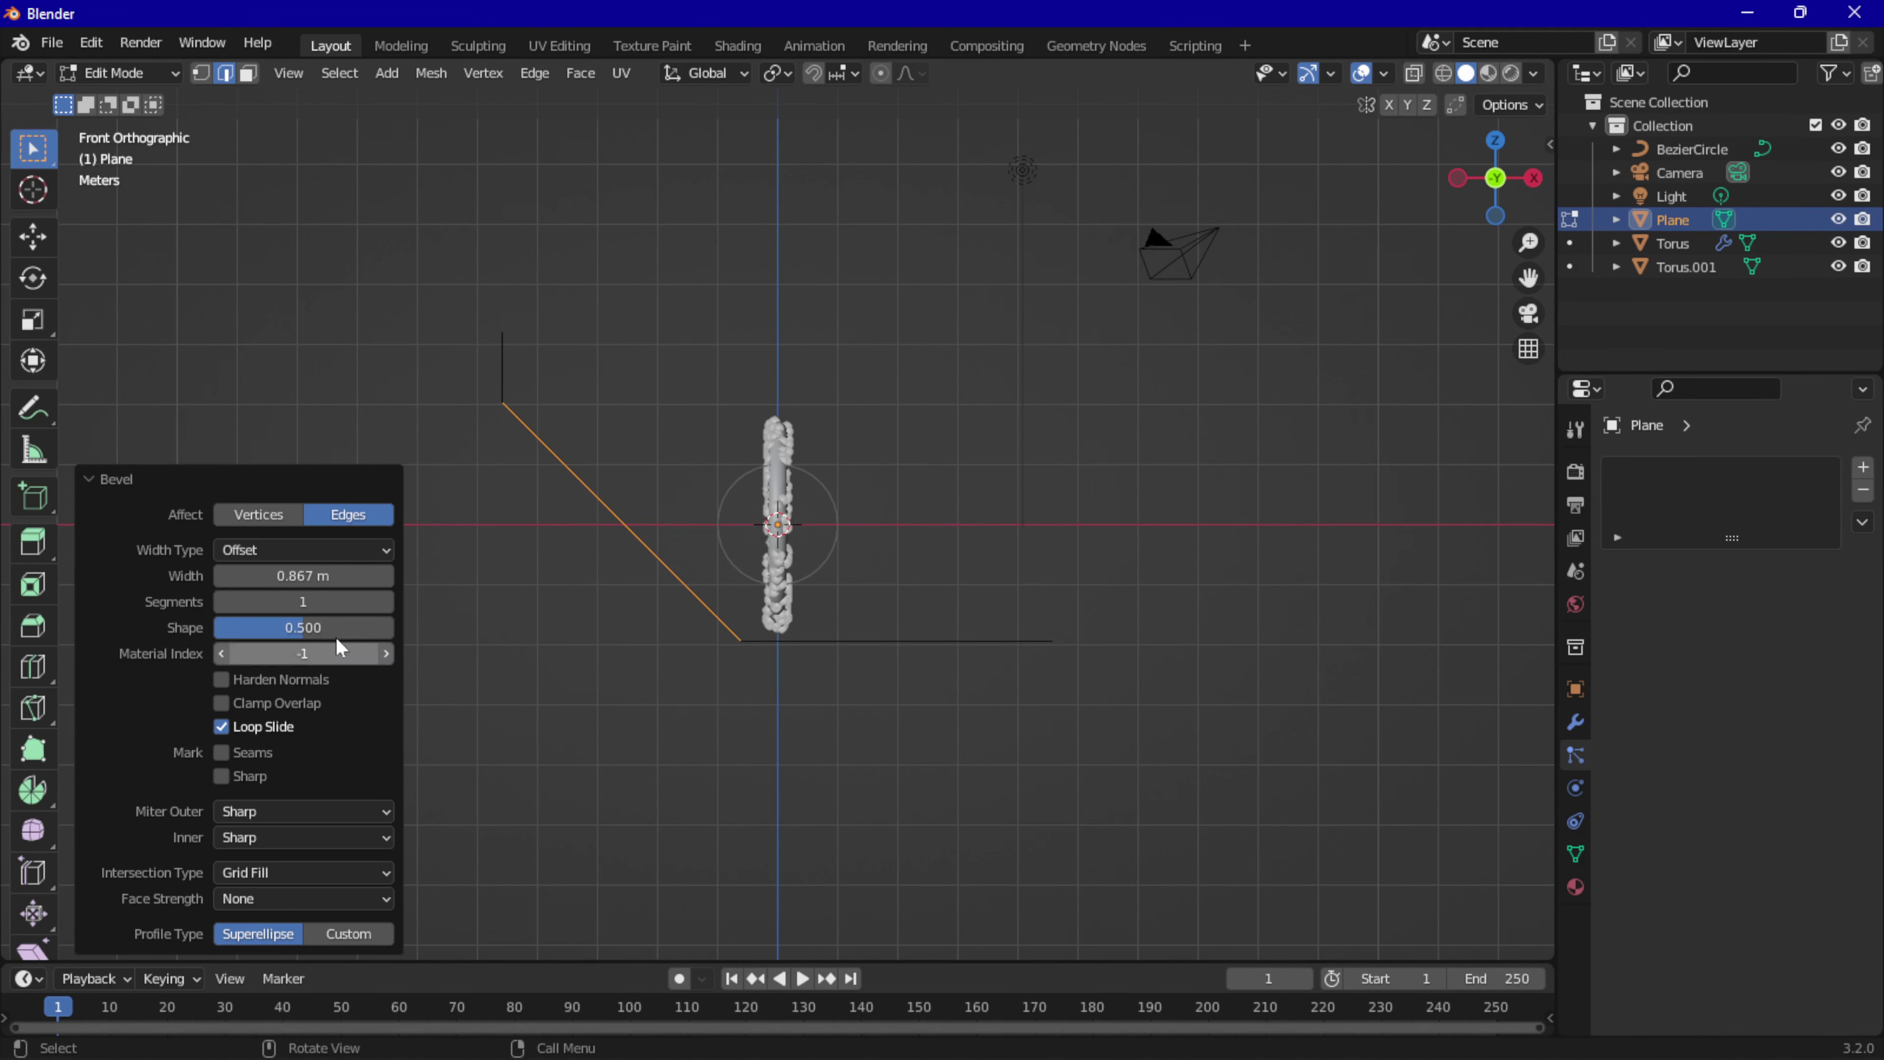
{"action": "left_click", "coordinate": [288, 600]}
{"action": "type", "text": "29"}
{"action": "key", "text": "Return"}
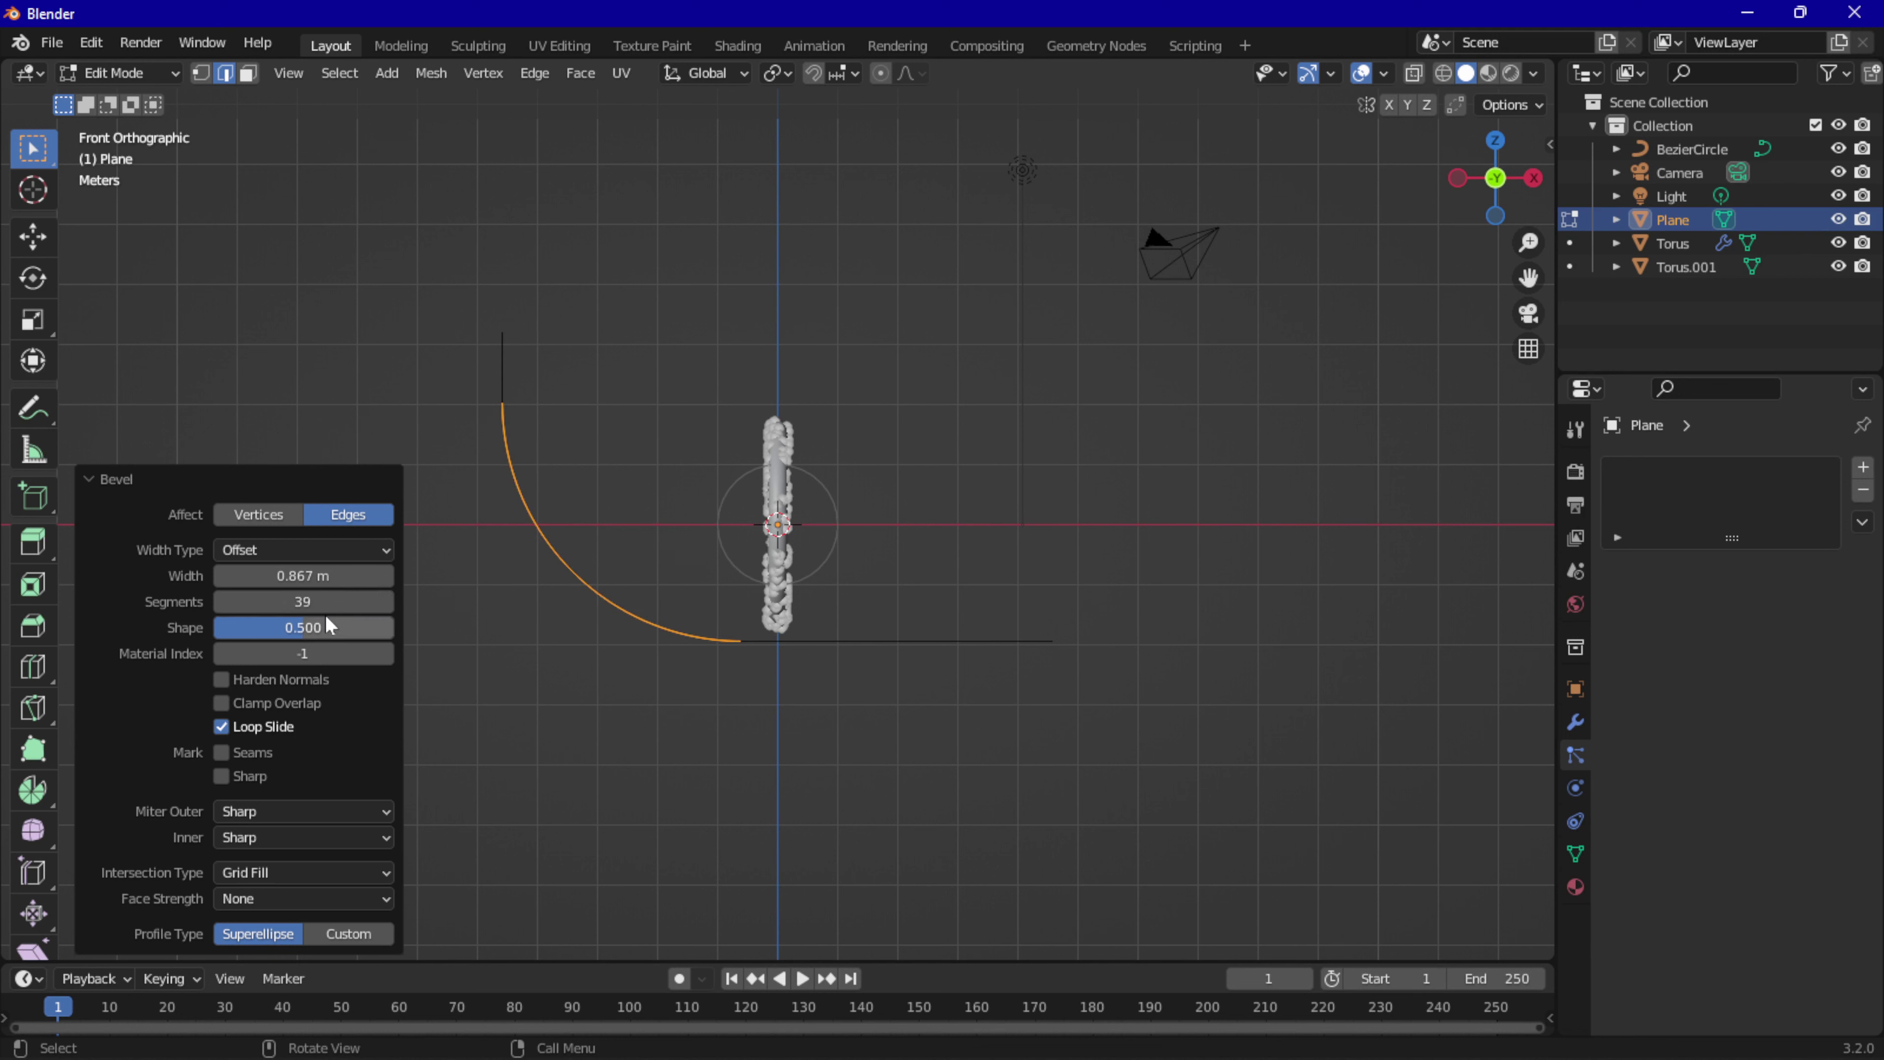
{"action": "left_click_drag", "start_coordinate": [303, 601], "coordinate": [293, 601]}
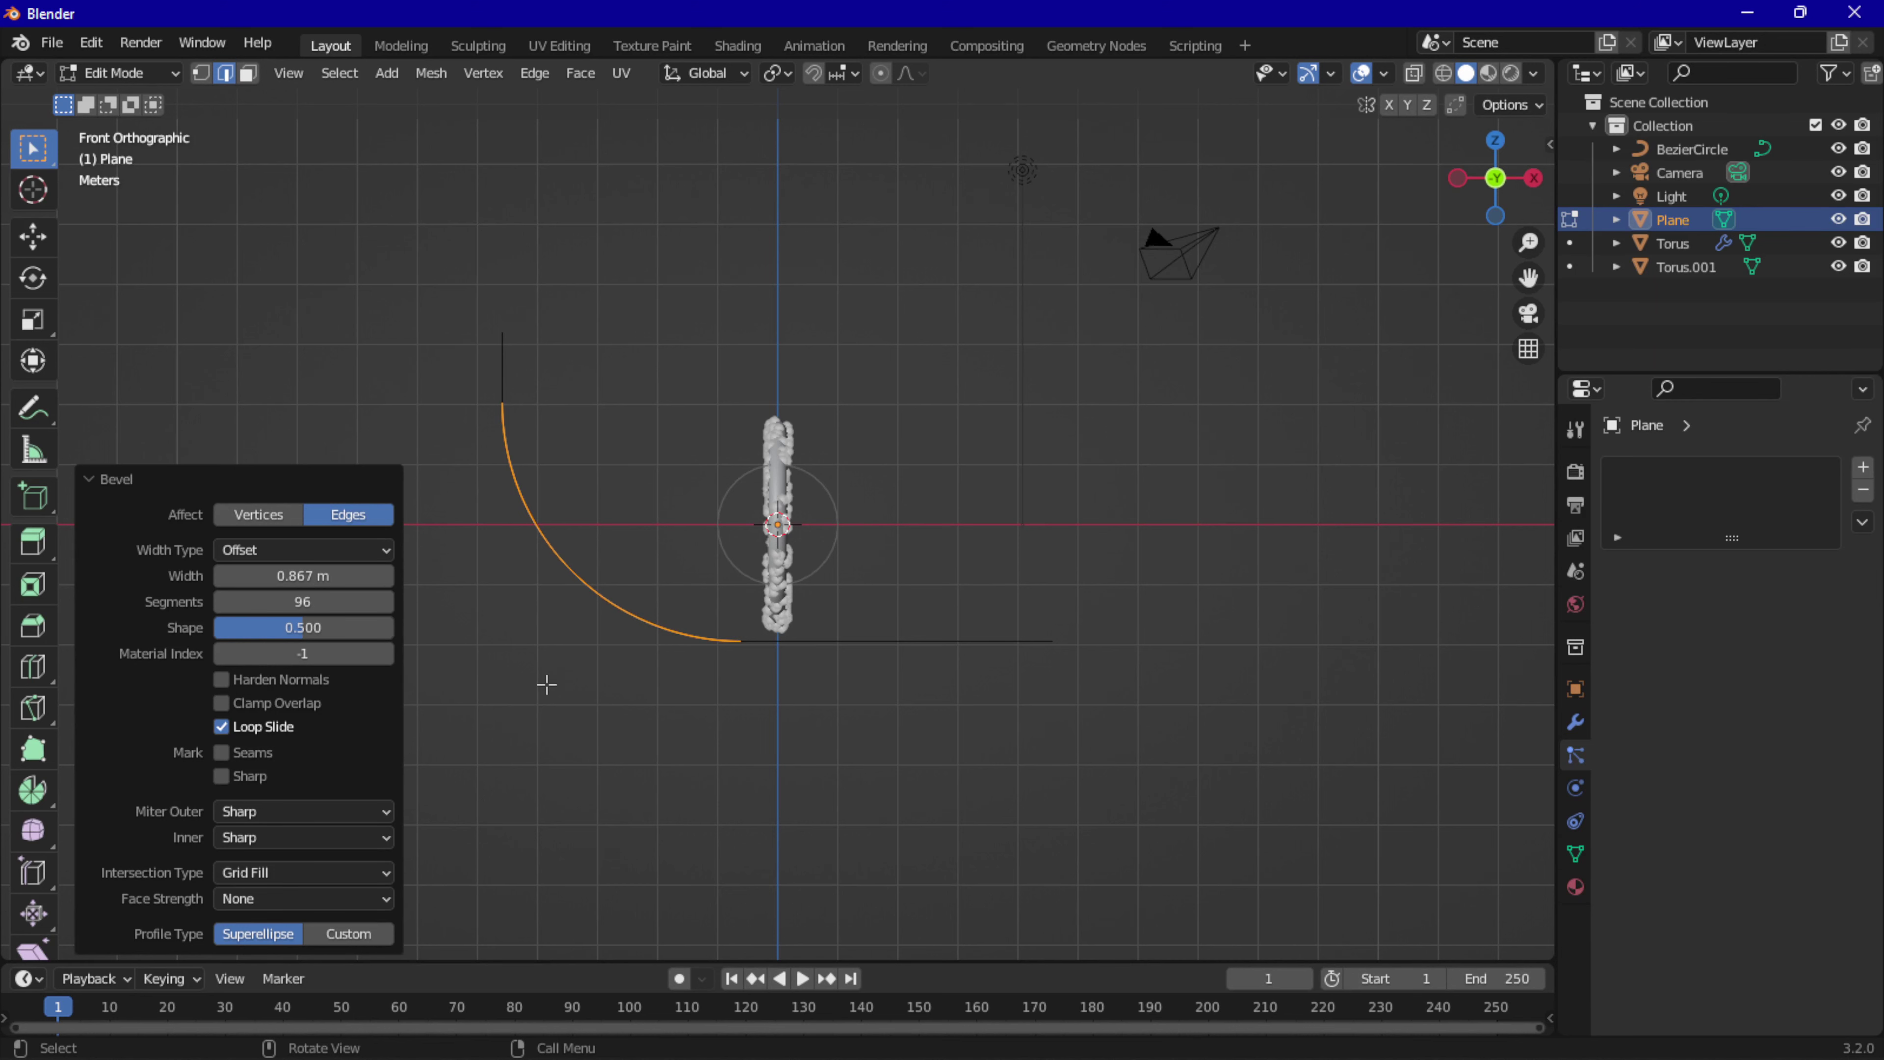
{"action": "middle_click_drag", "start_coordinate": [547, 681], "coordinate": [501, 707]}
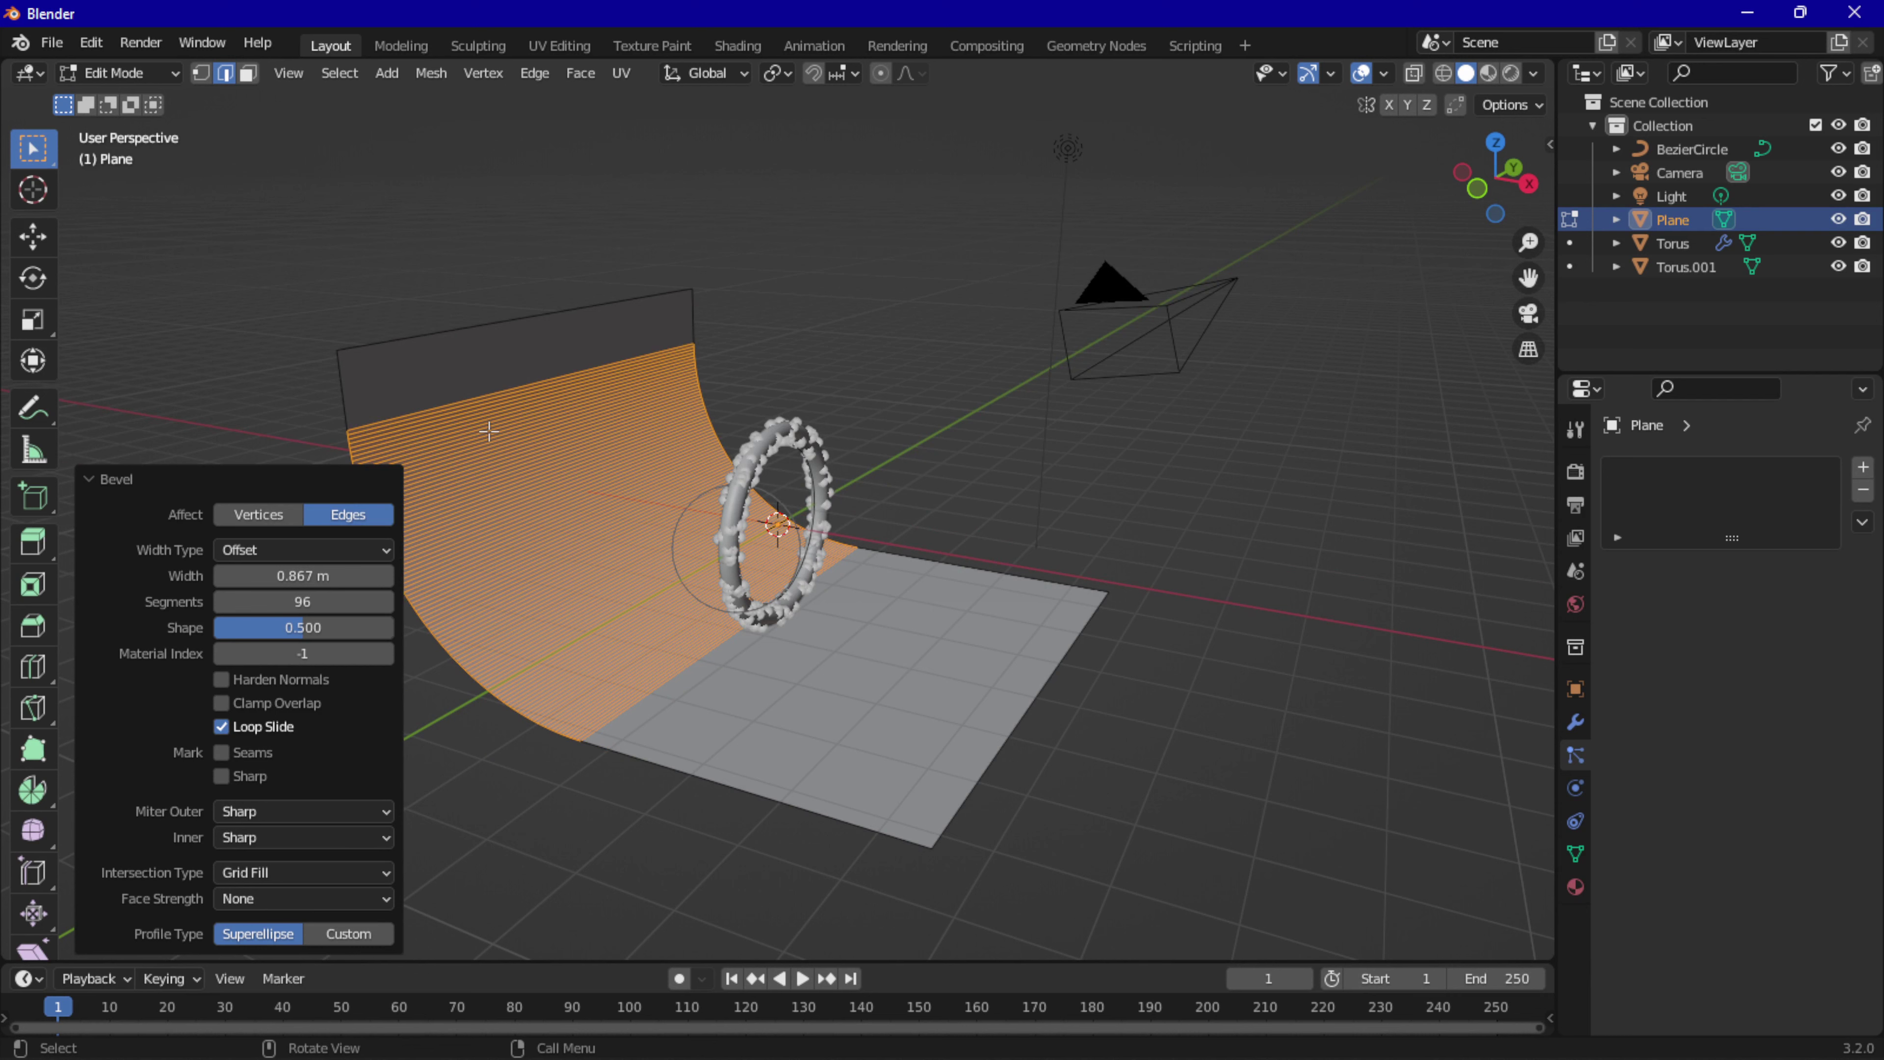
{"action": "left_click", "coordinate": [529, 316]}
Raise the wall's top edge about 3.31 m on Z.
{"action": "key", "text": "g"}
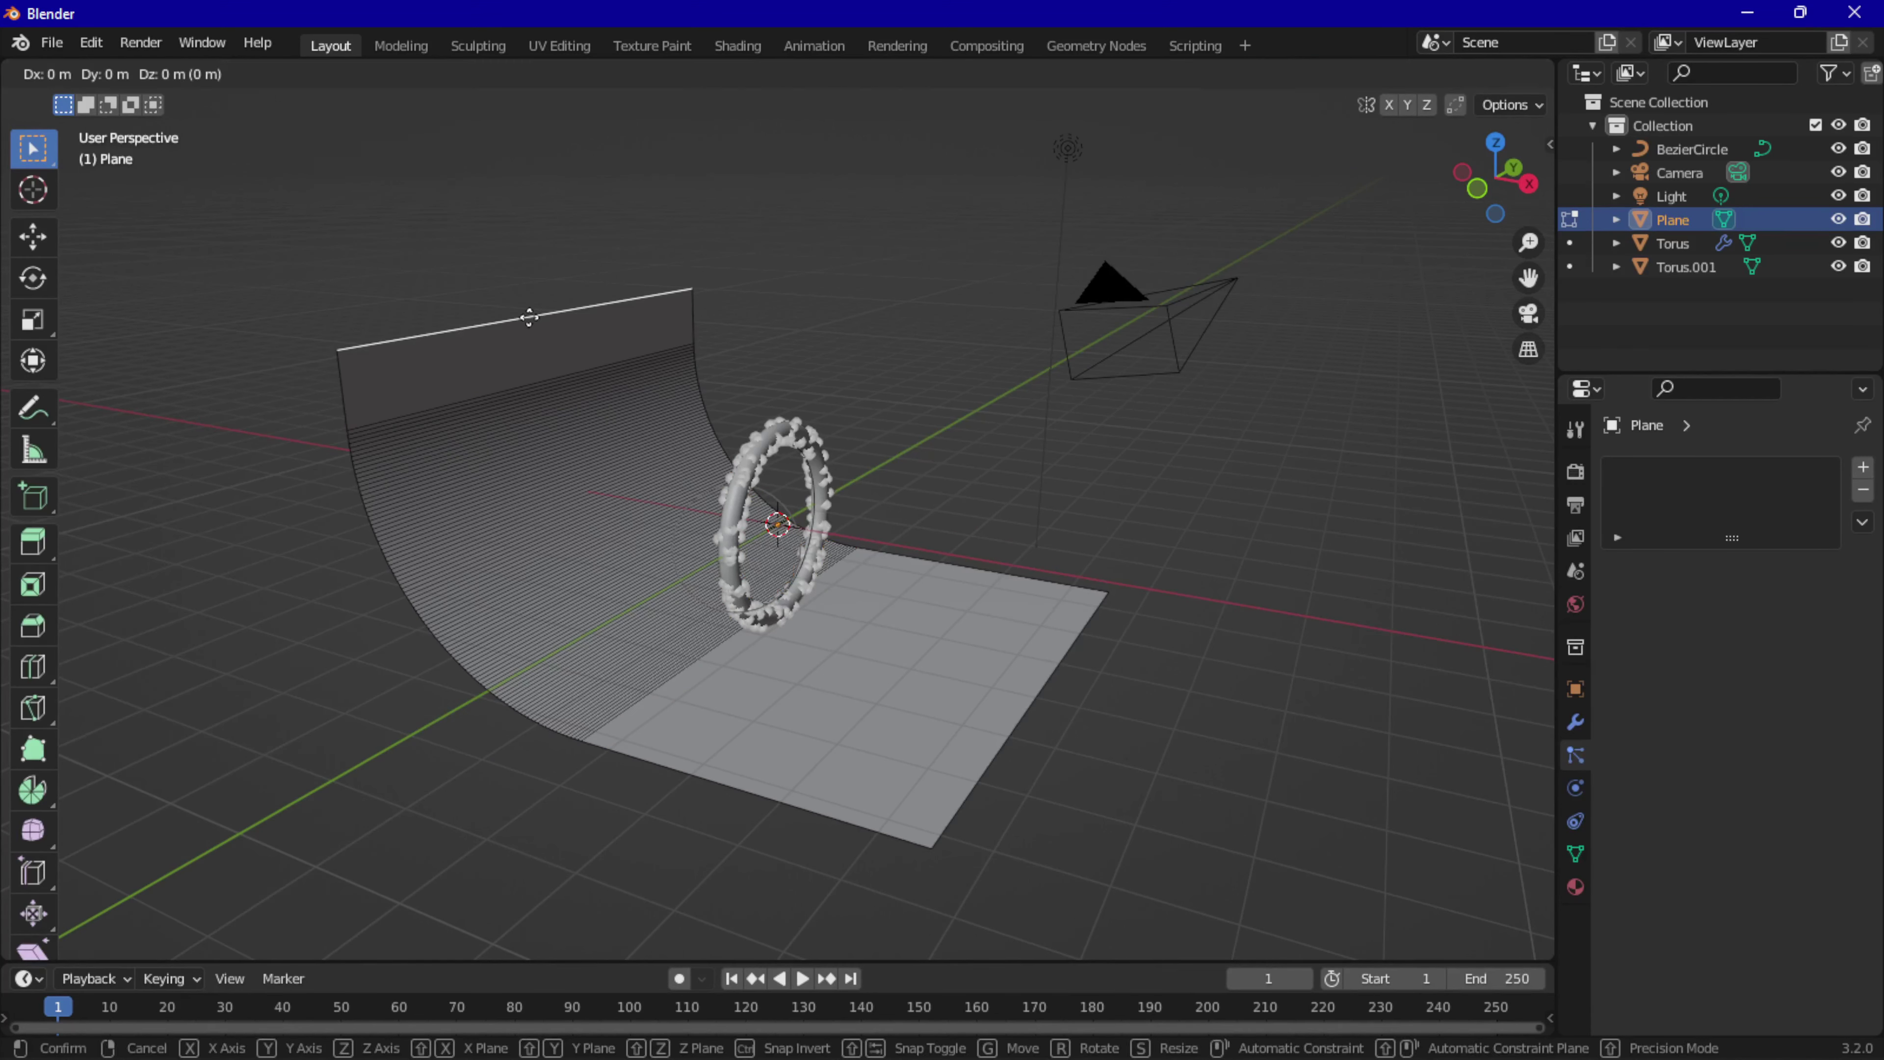
{"action": "key", "text": "z"}
{"action": "left_click", "coordinate": [539, 113]}
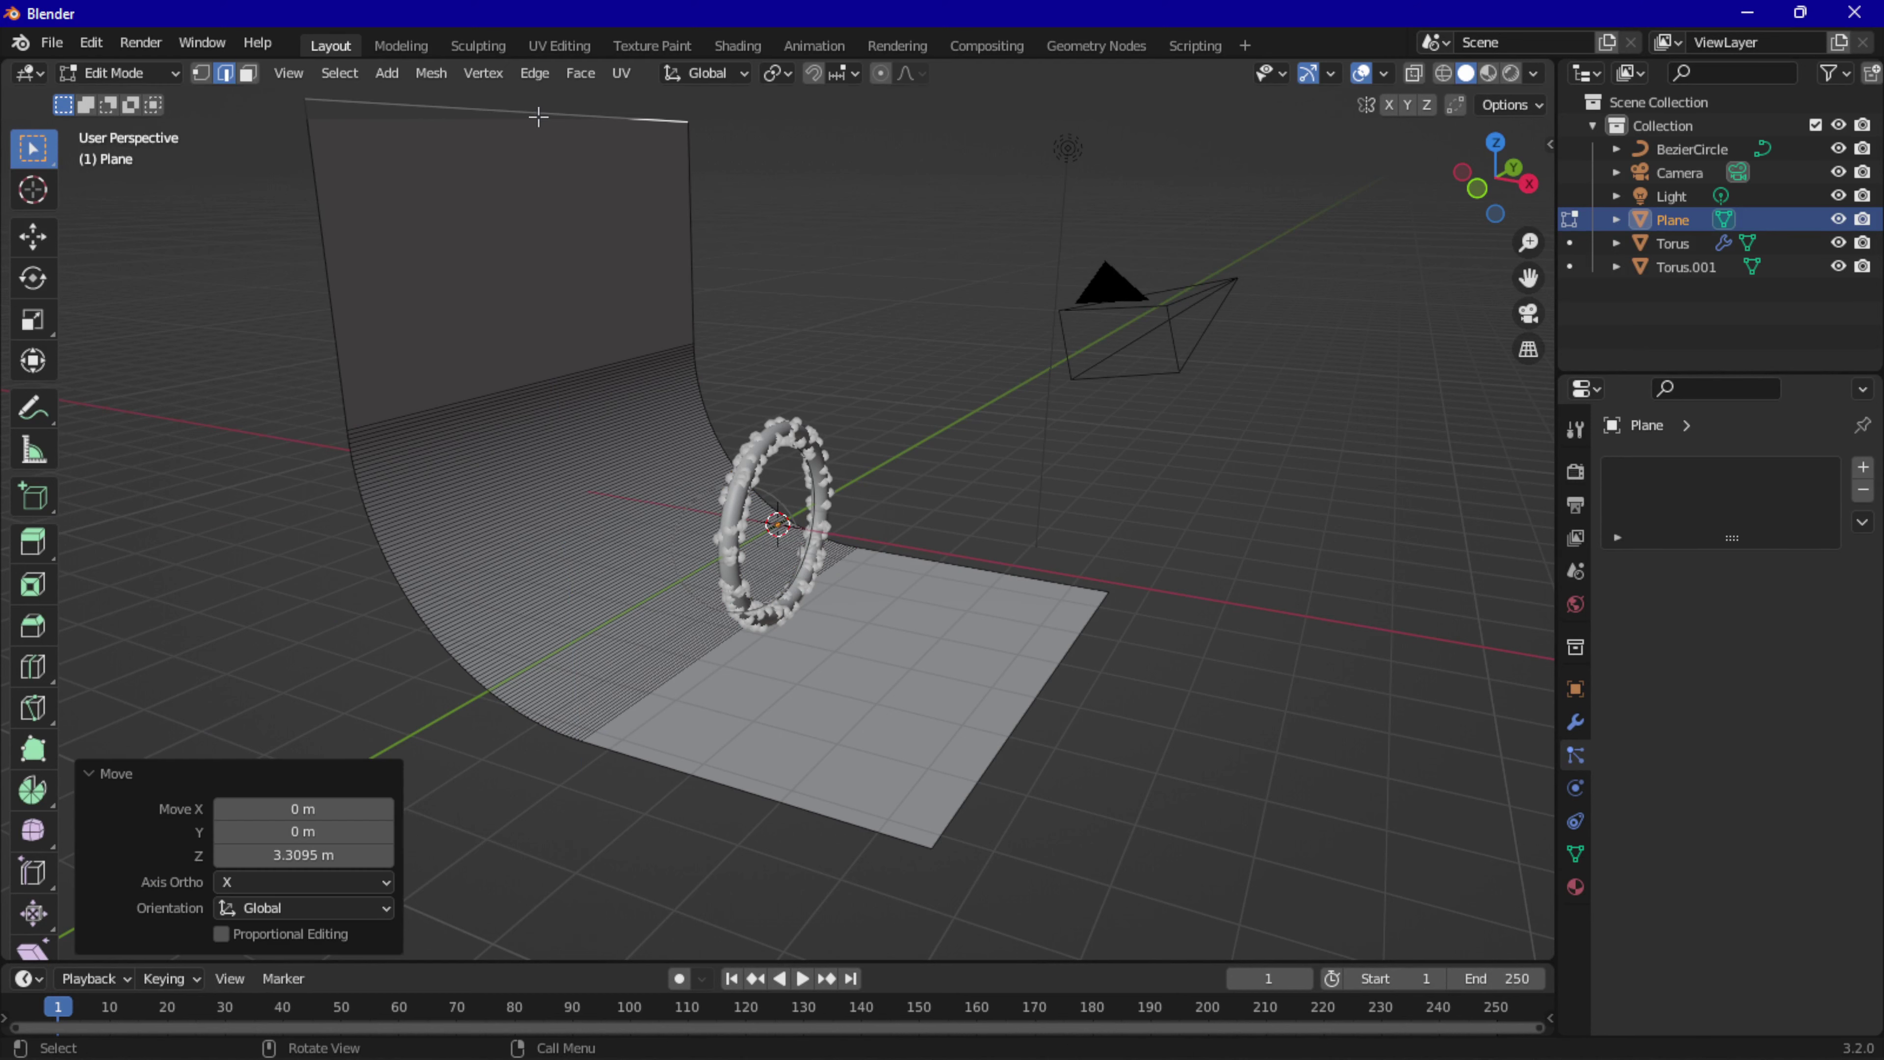
Extend the floor's front edge 4.68 m along X.
{"action": "left_click", "coordinate": [1003, 730]}
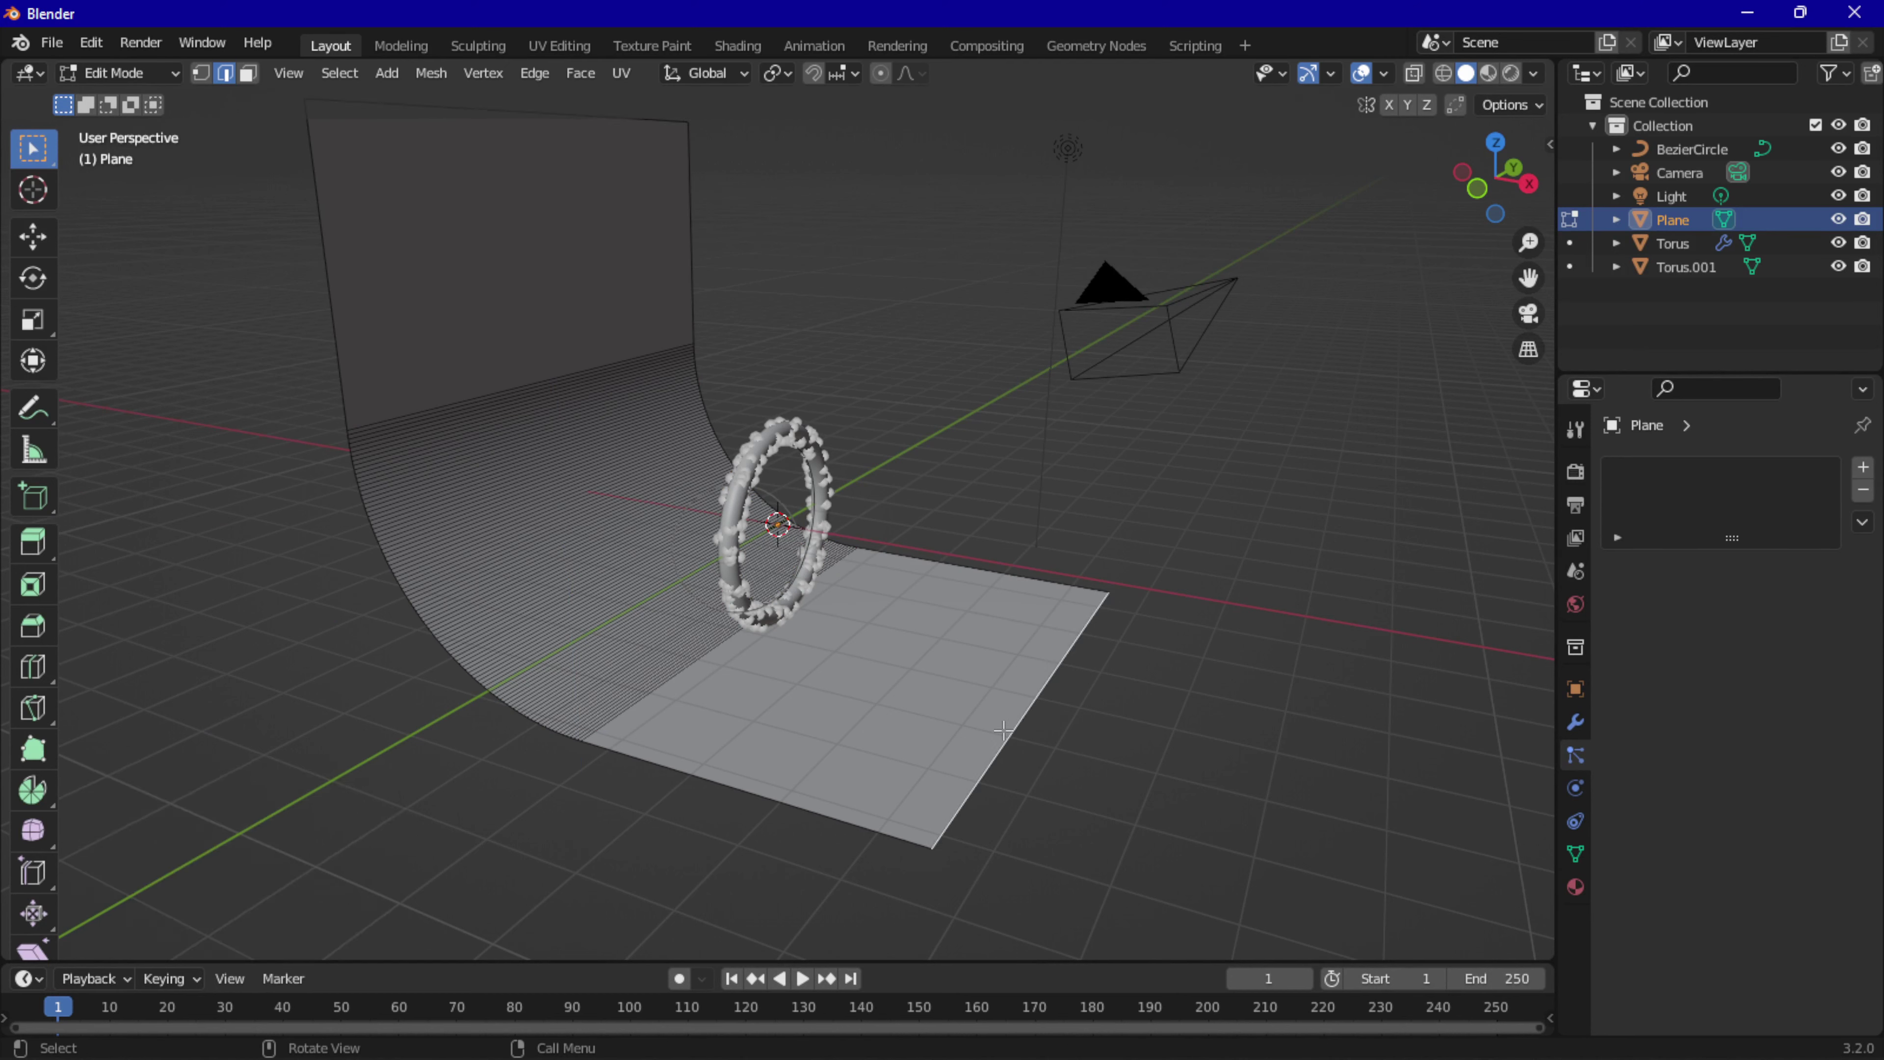
{"action": "key", "text": "g"}
{"action": "key", "text": "x"}
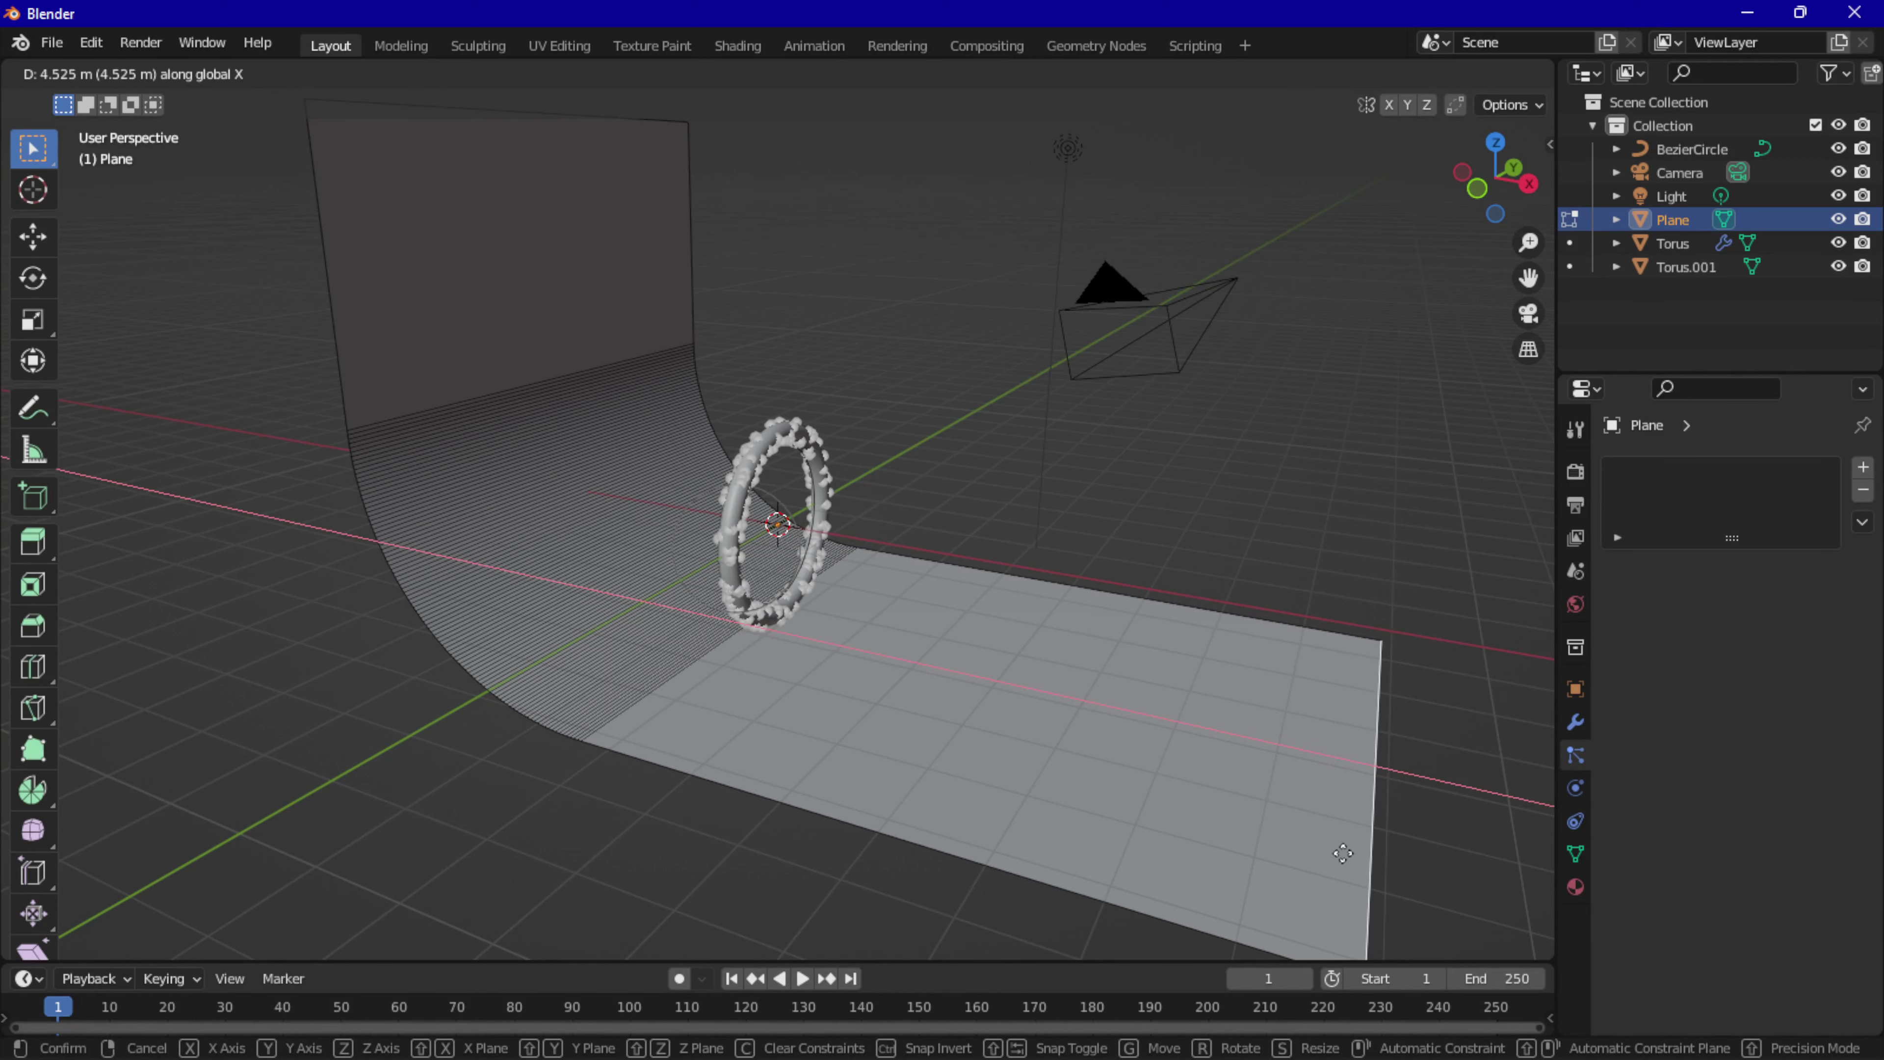
{"action": "left_click", "coordinate": [1344, 853]}
{"action": "scroll", "coordinate": [996, 675], "scroll_direction": "down", "scroll_amount": 1}
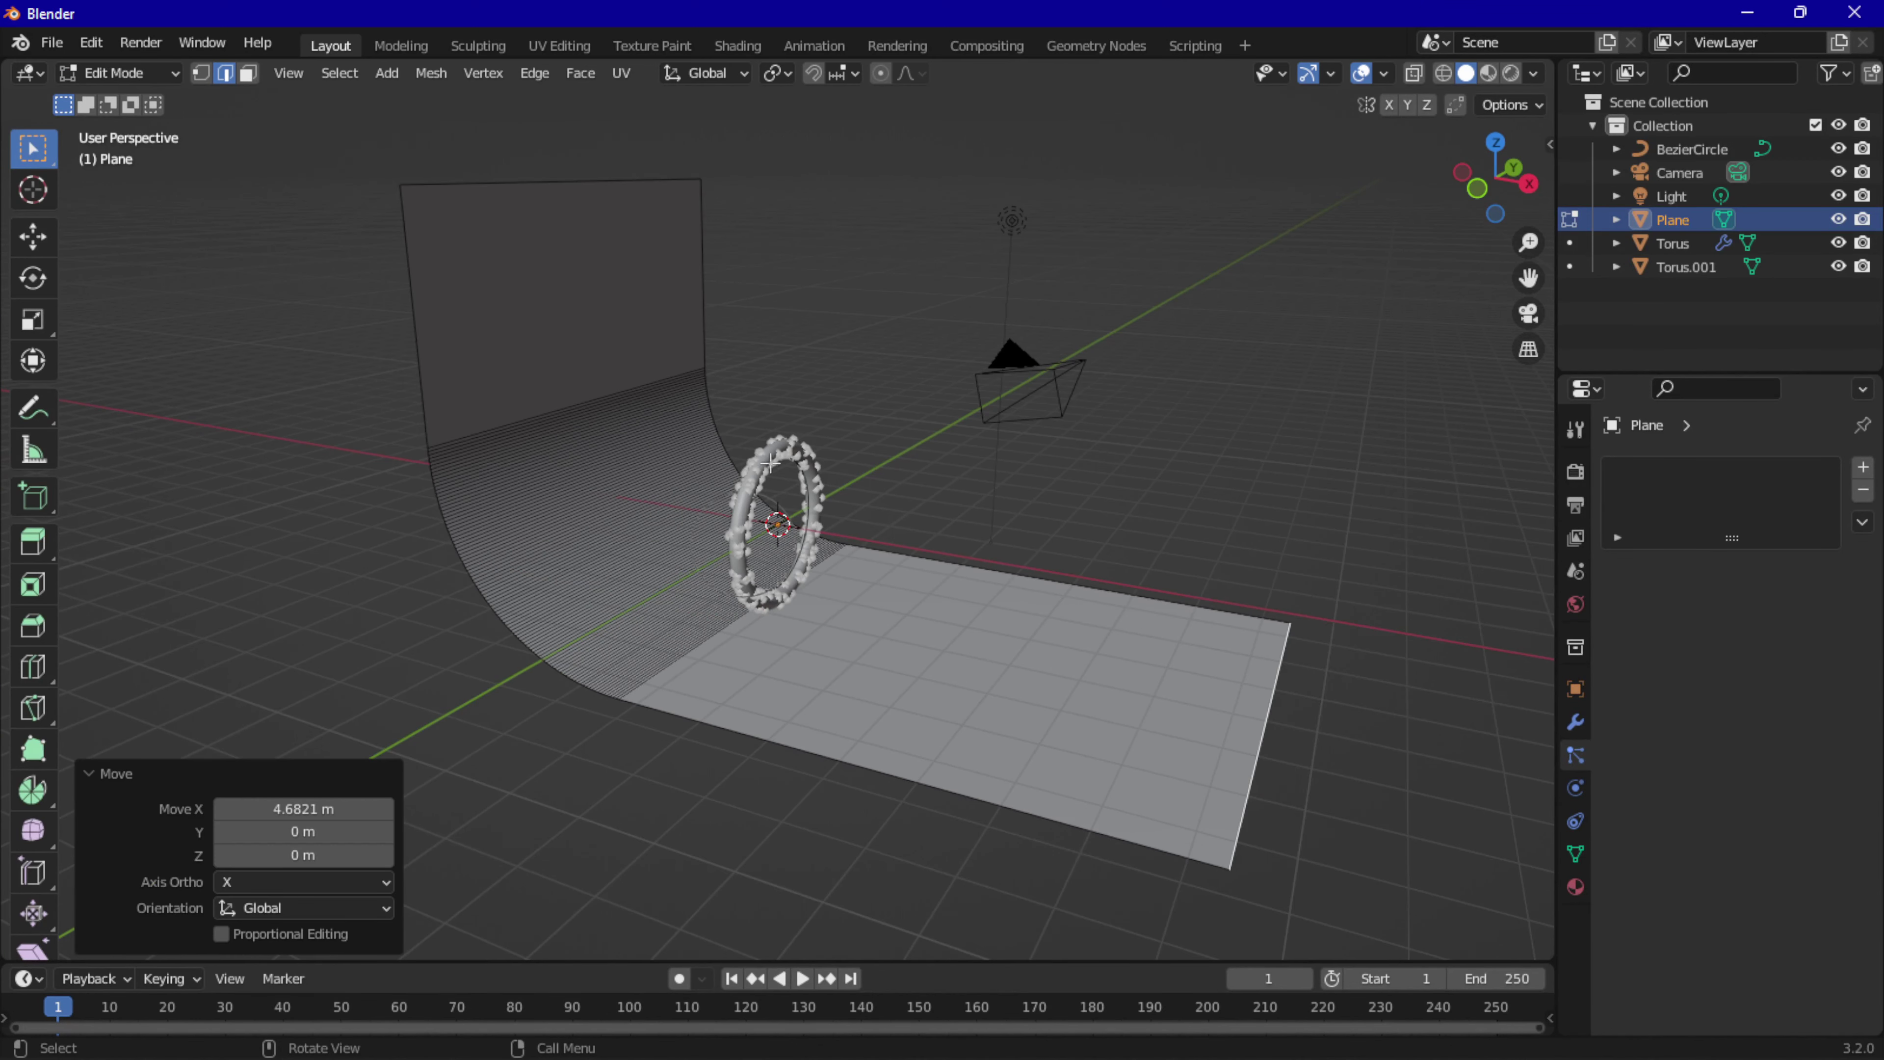
{"action": "left_click", "coordinate": [156, 72]}
Return to Object Mode, play the animation to frame 26, and select Torus.001.
{"action": "left_click", "coordinate": [157, 103]}
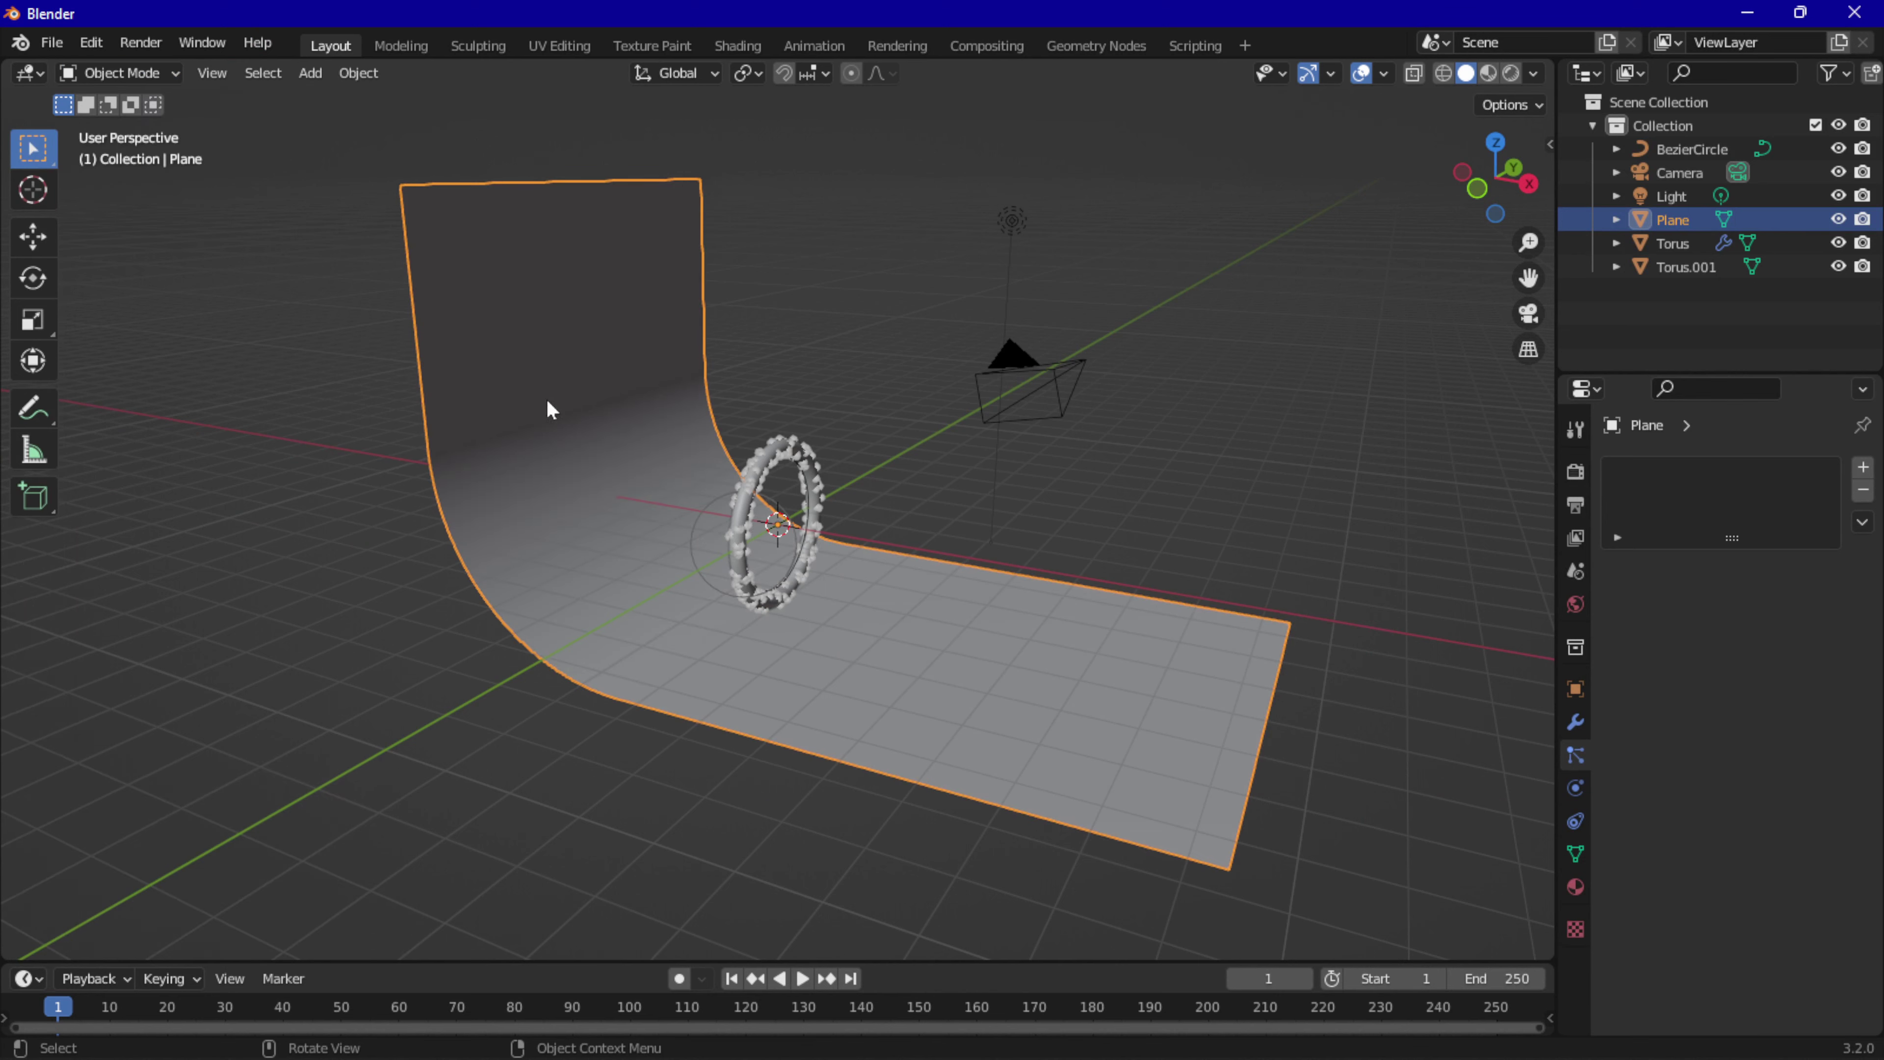
{"action": "scroll", "coordinate": [804, 507], "scroll_direction": "up", "scroll_amount": 3}
{"action": "scroll", "coordinate": [778, 526], "scroll_direction": "up", "scroll_amount": 2}
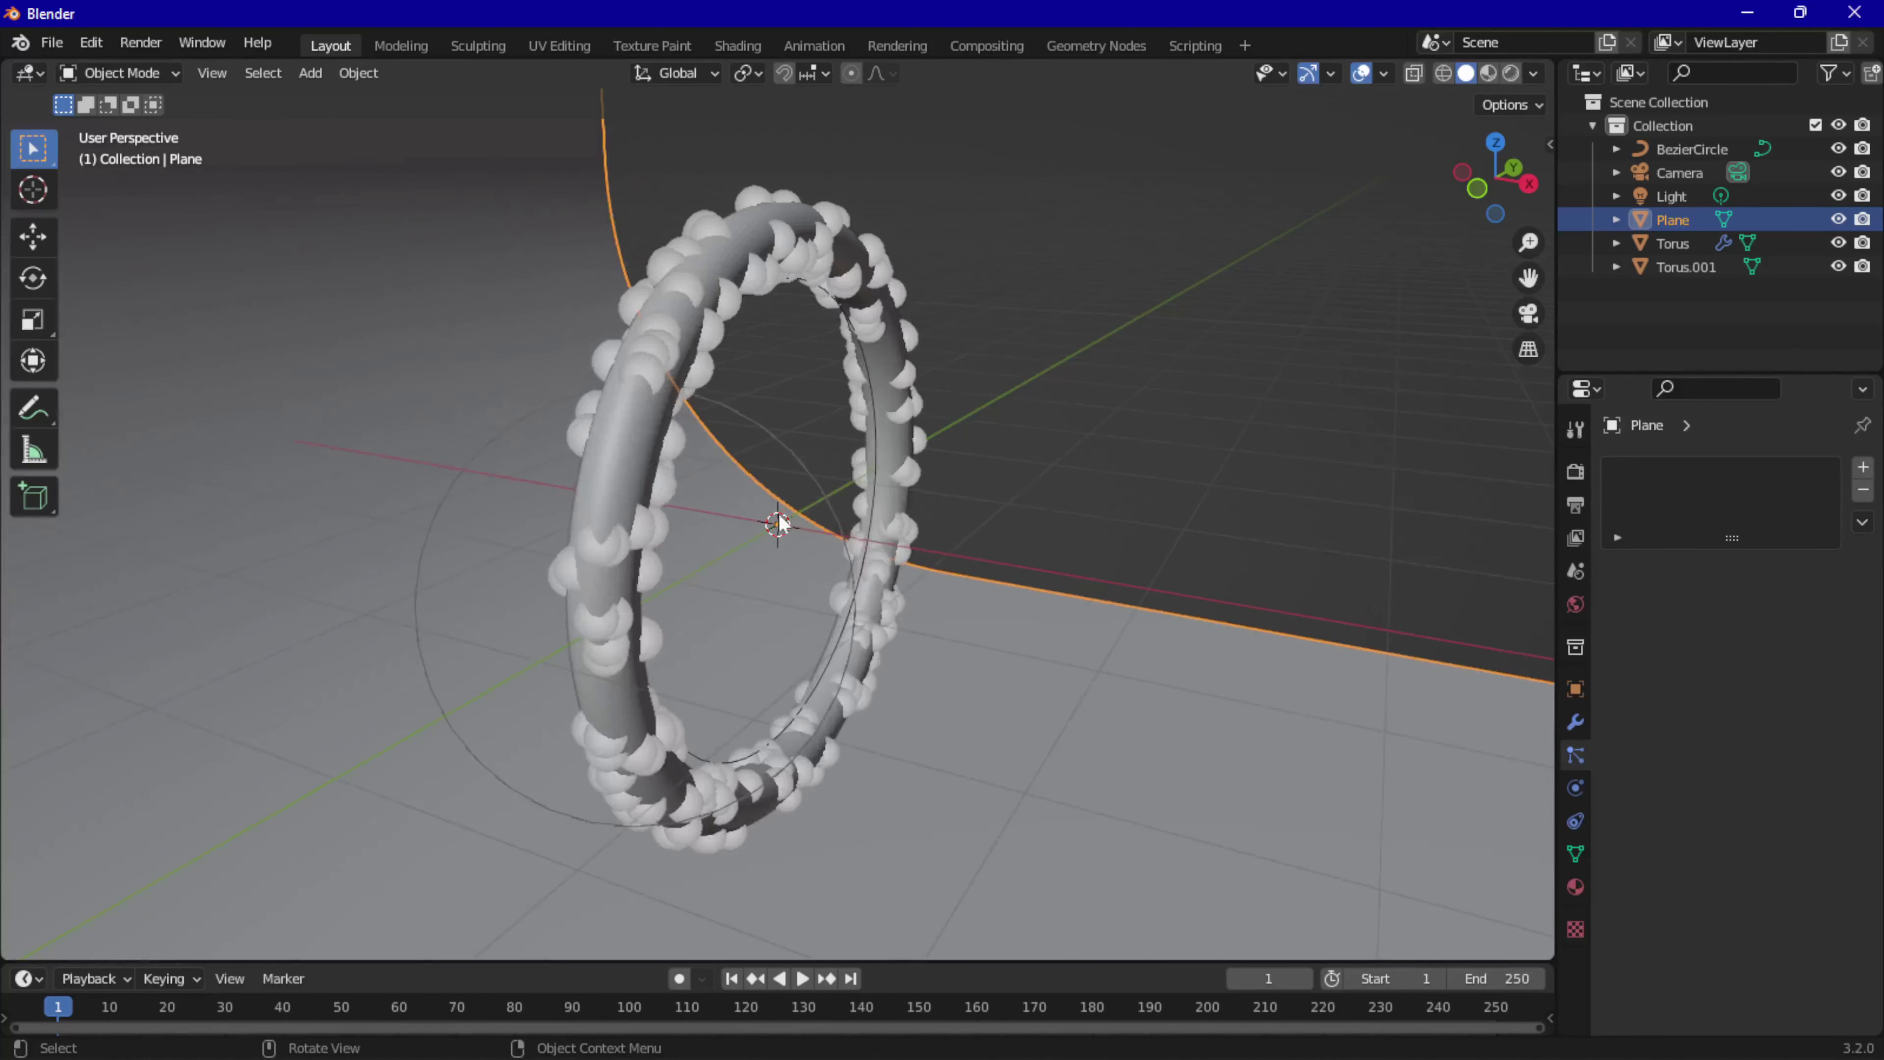
{"action": "mouse_move", "coordinate": [778, 526]}
{"action": "middle_mouse_down"}
{"action": "mouse_move", "coordinate": [622, 487]}
{"action": "mouse_move", "coordinate": [899, 523]}
{"action": "middle_mouse_up"}
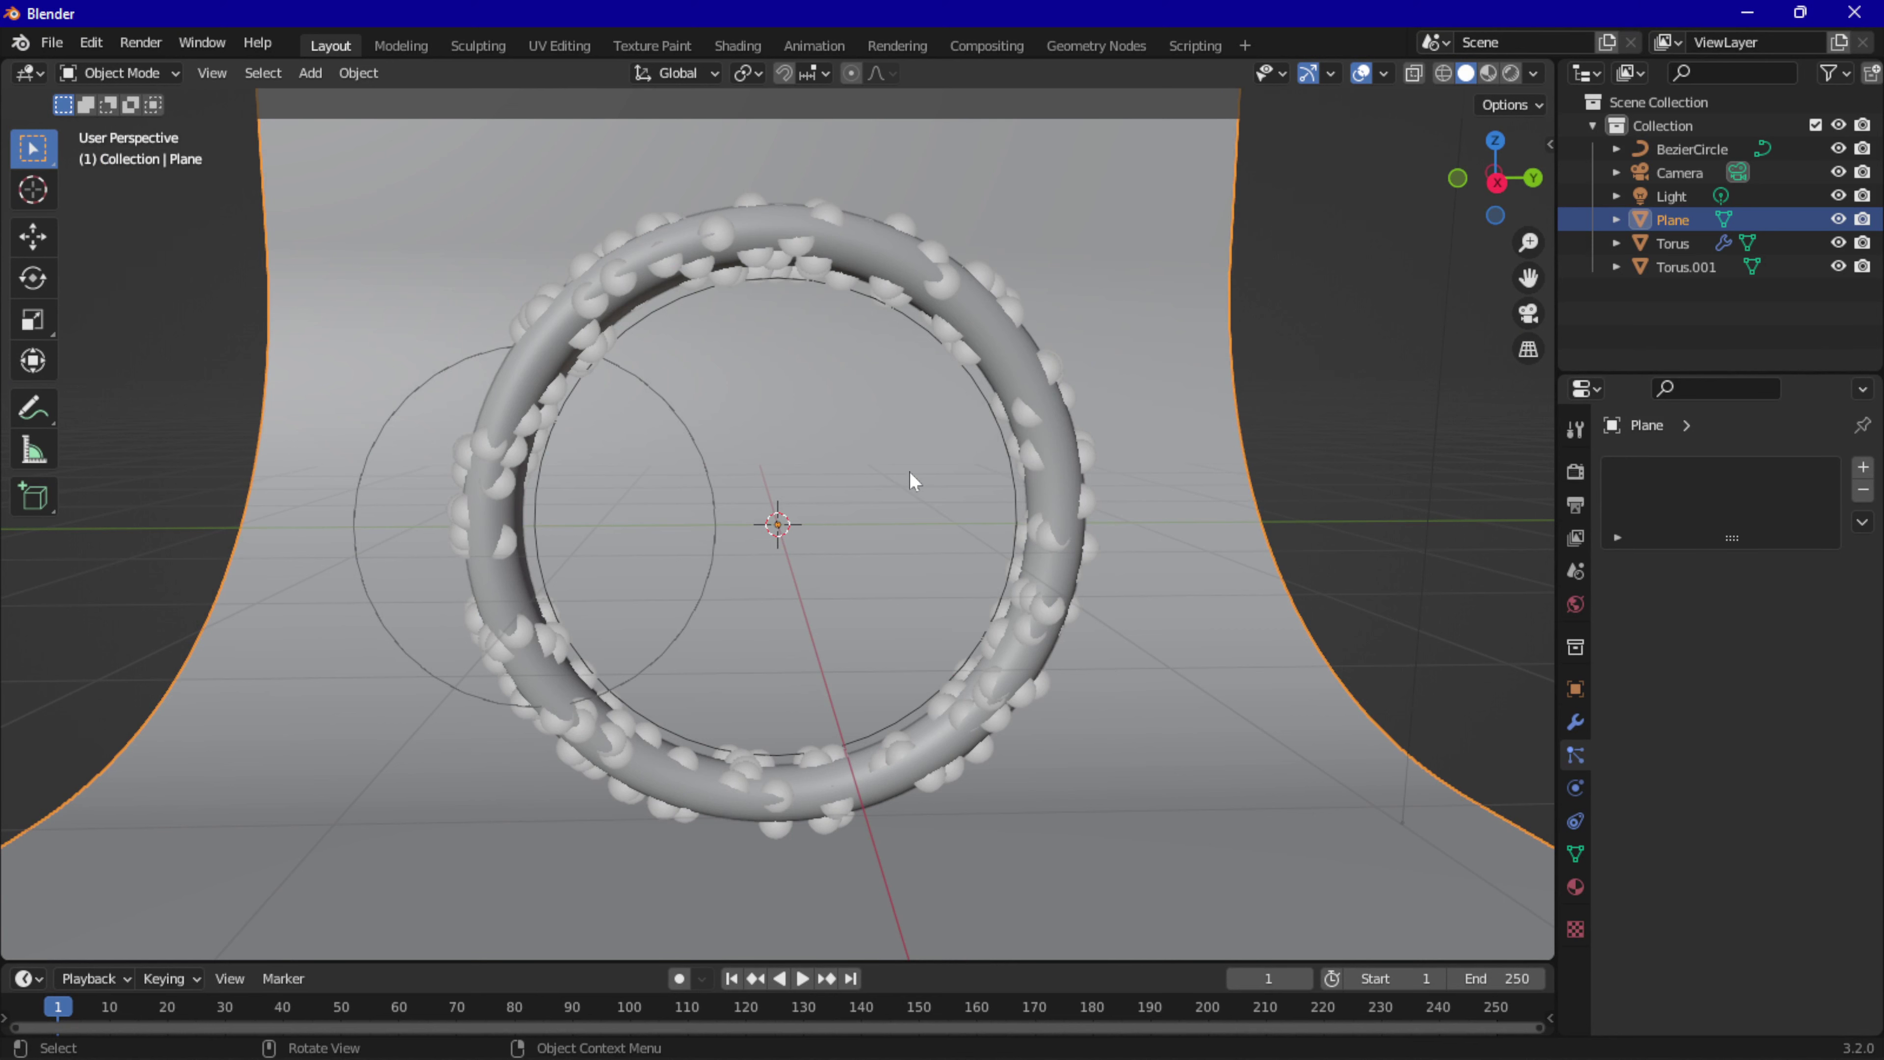
{"action": "scroll", "coordinate": [940, 473], "scroll_direction": "down", "scroll_amount": 1}
{"action": "key", "text": "space"}
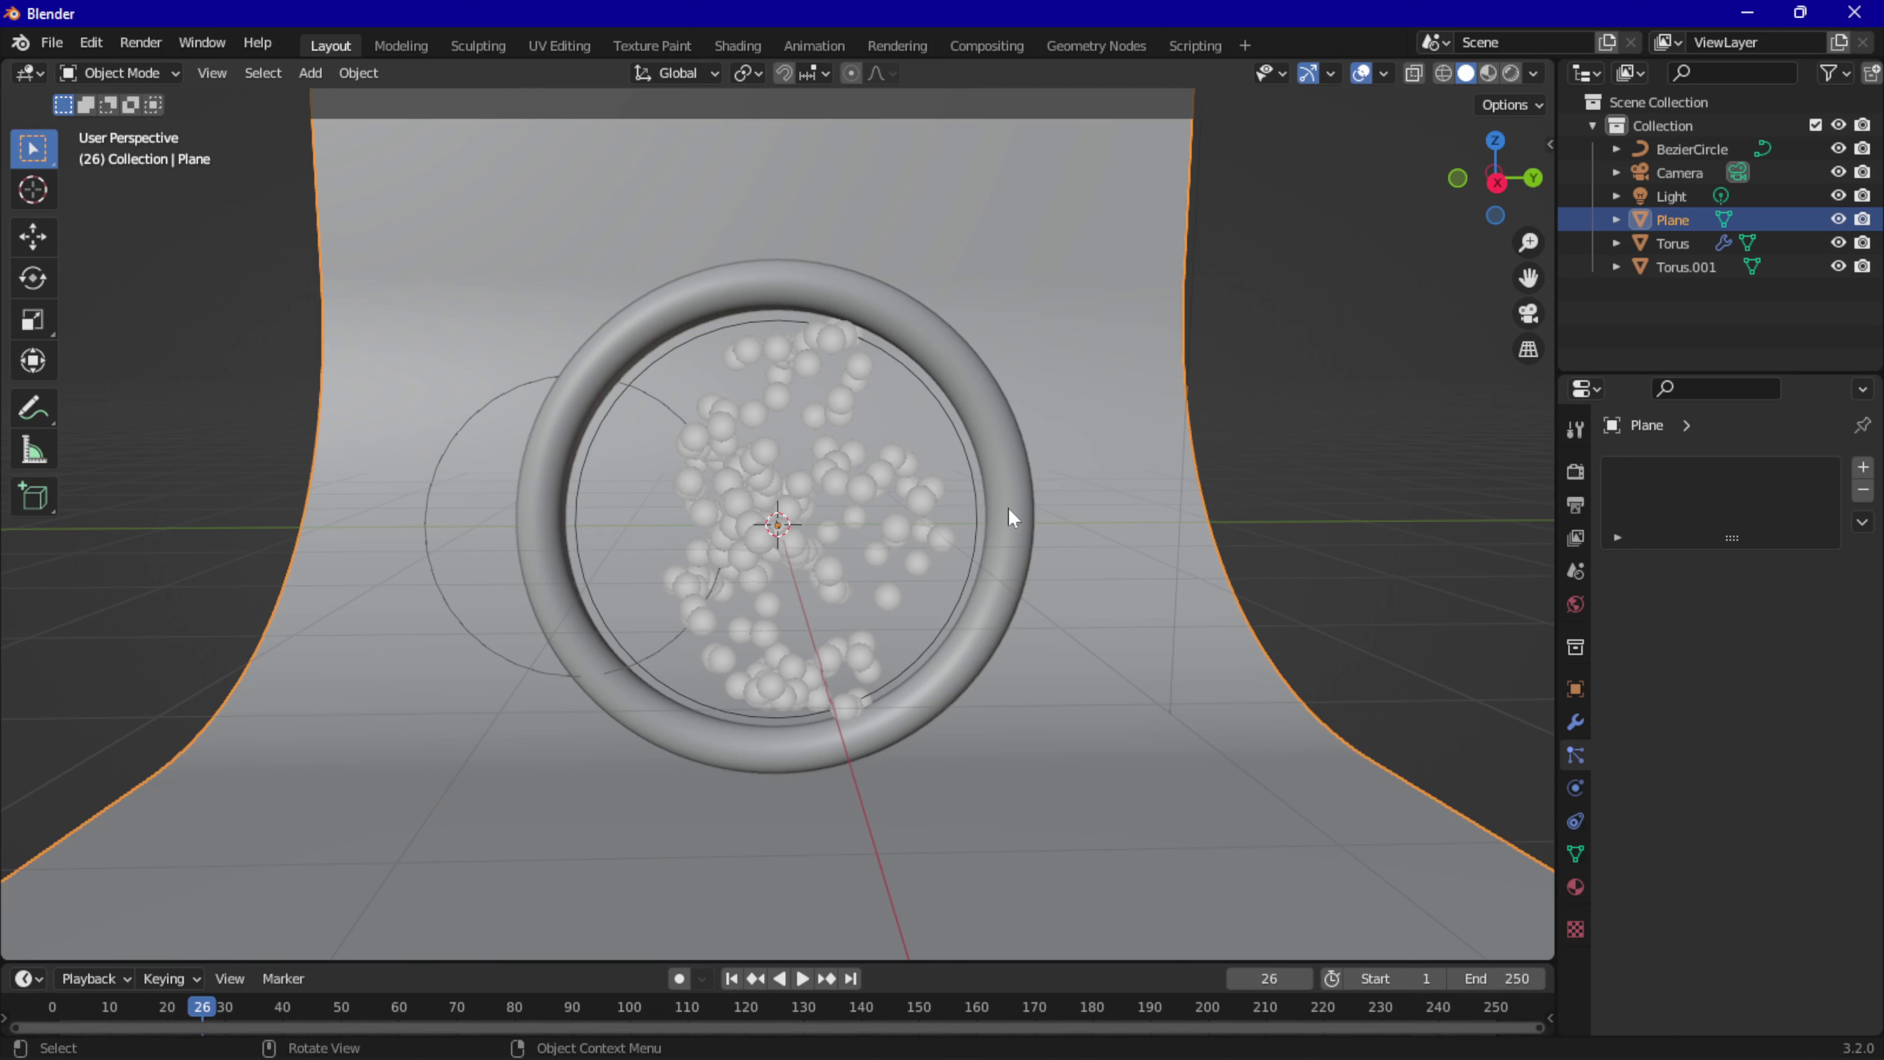
{"action": "left_click", "coordinate": [990, 468]}
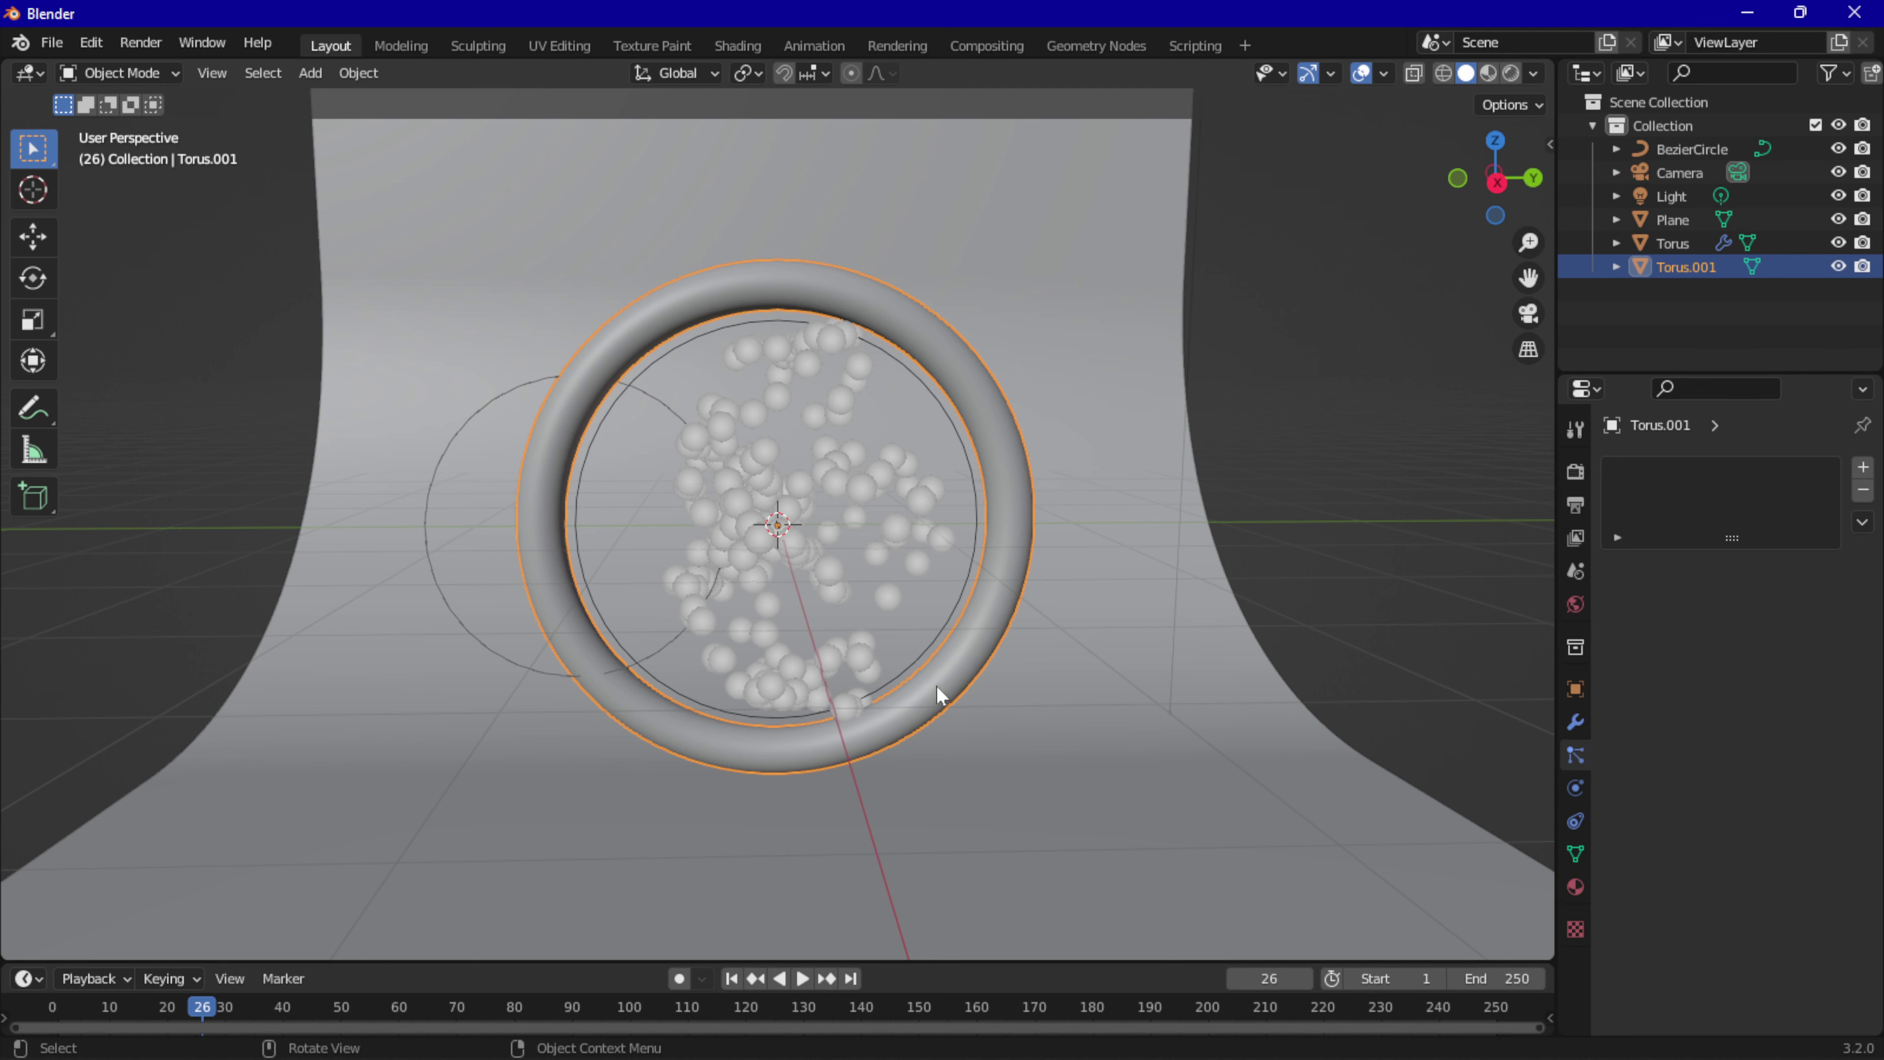
Add a smooth-shaded UV sphere at the scene centre.
{"action": "scroll", "coordinate": [938, 670], "scroll_direction": "down", "scroll_amount": 1}
{"action": "key", "text": "shift+a"}
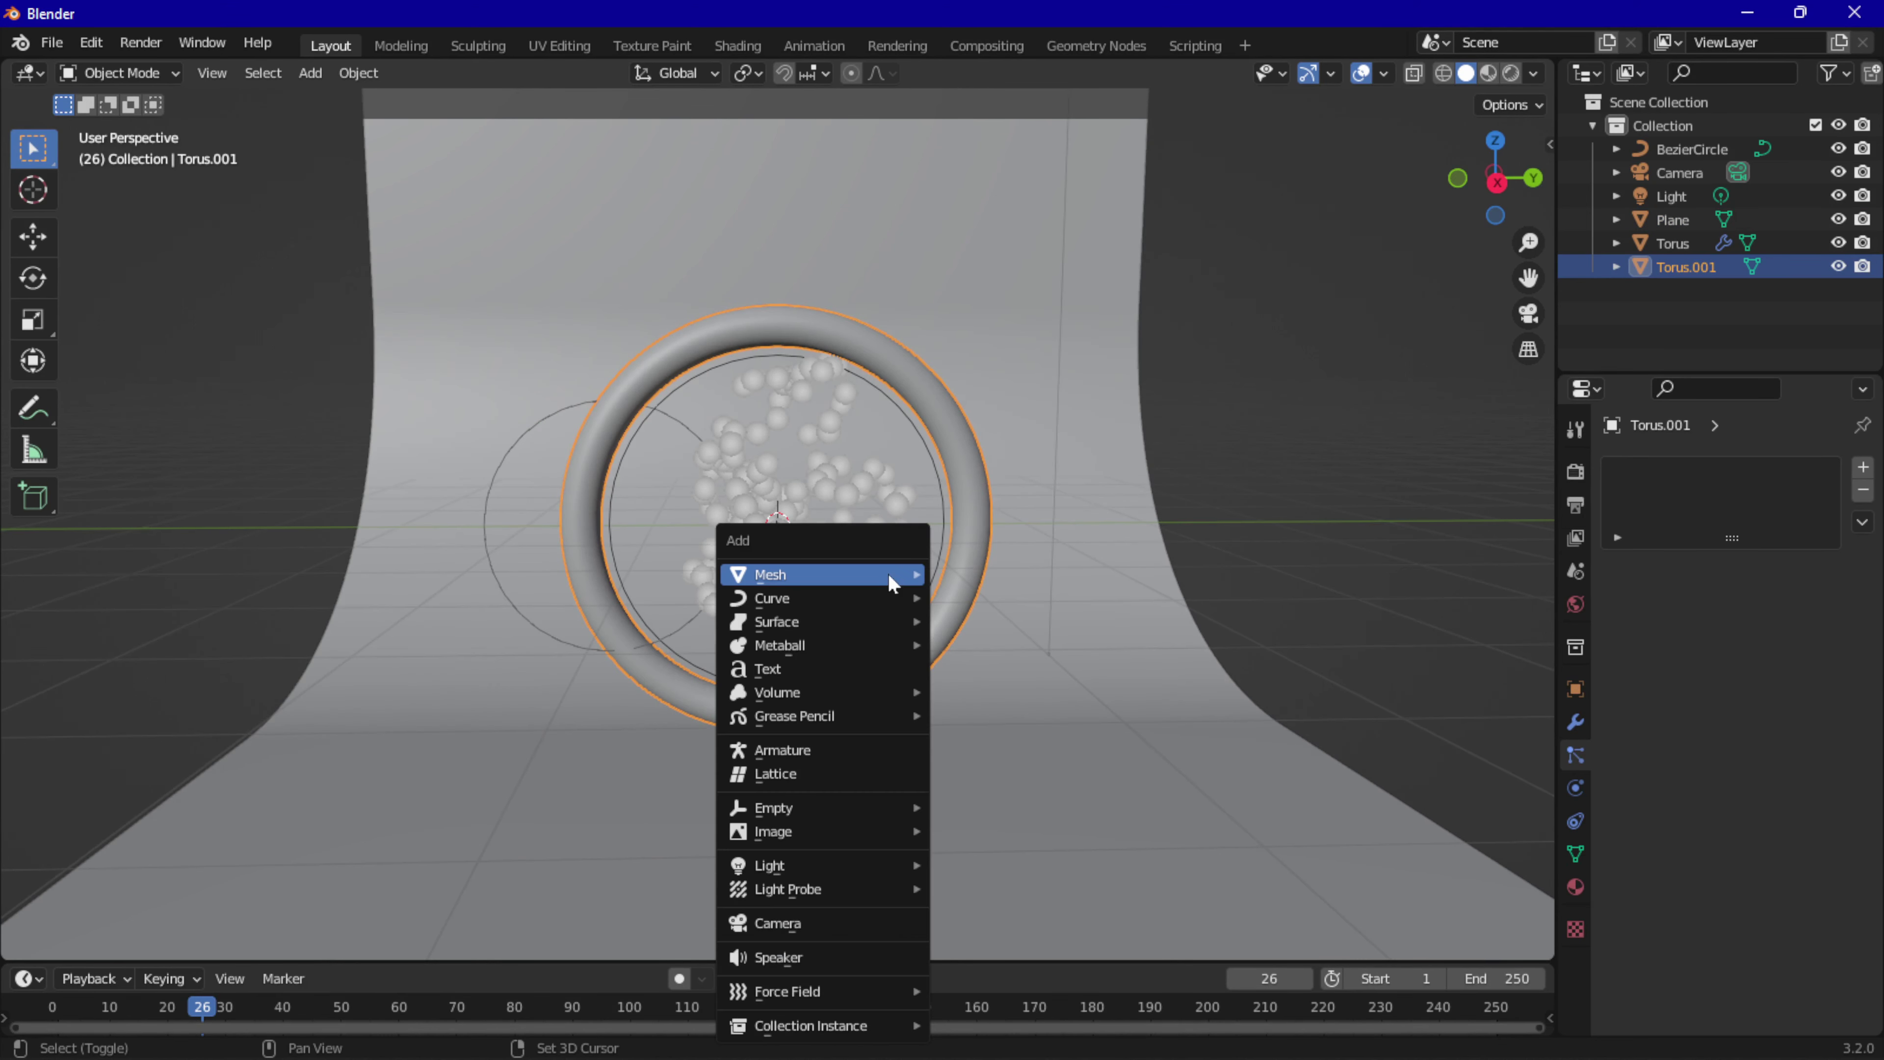
{"action": "left_click", "coordinate": [986, 640]}
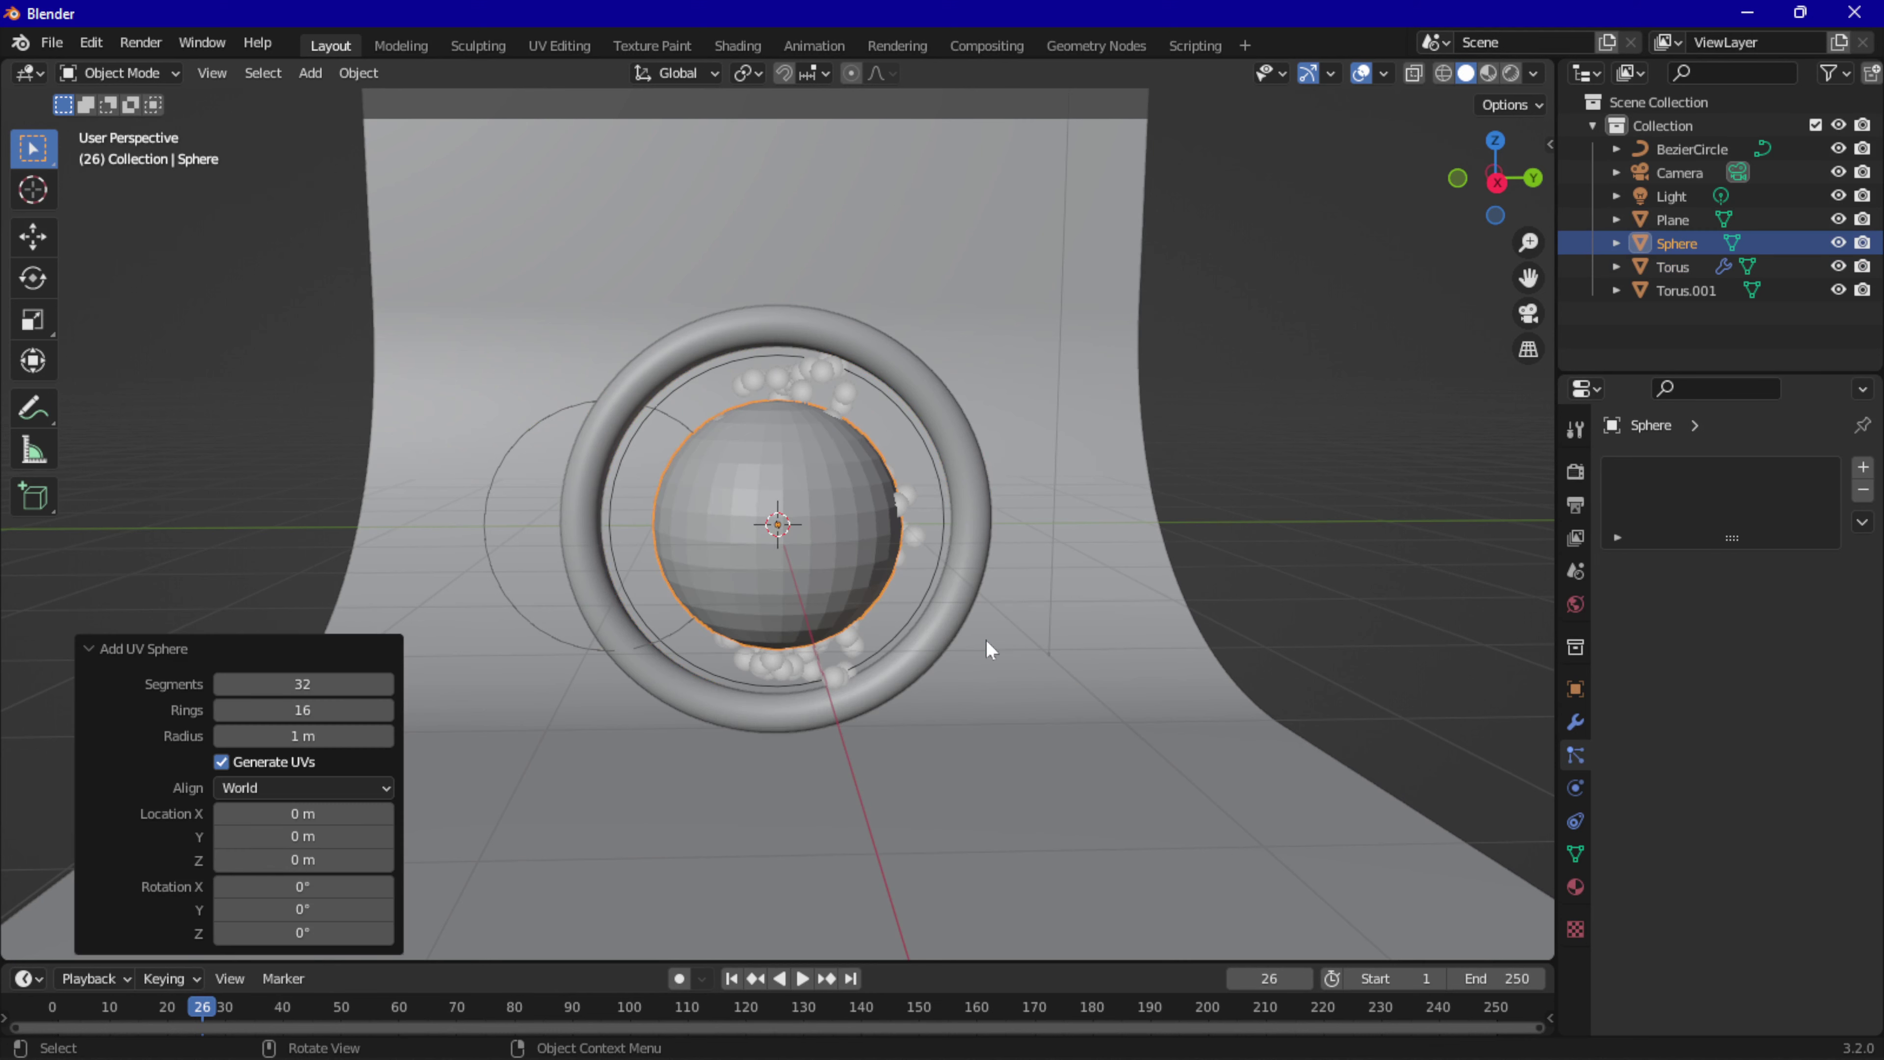
{"action": "right_click", "coordinate": [769, 496]}
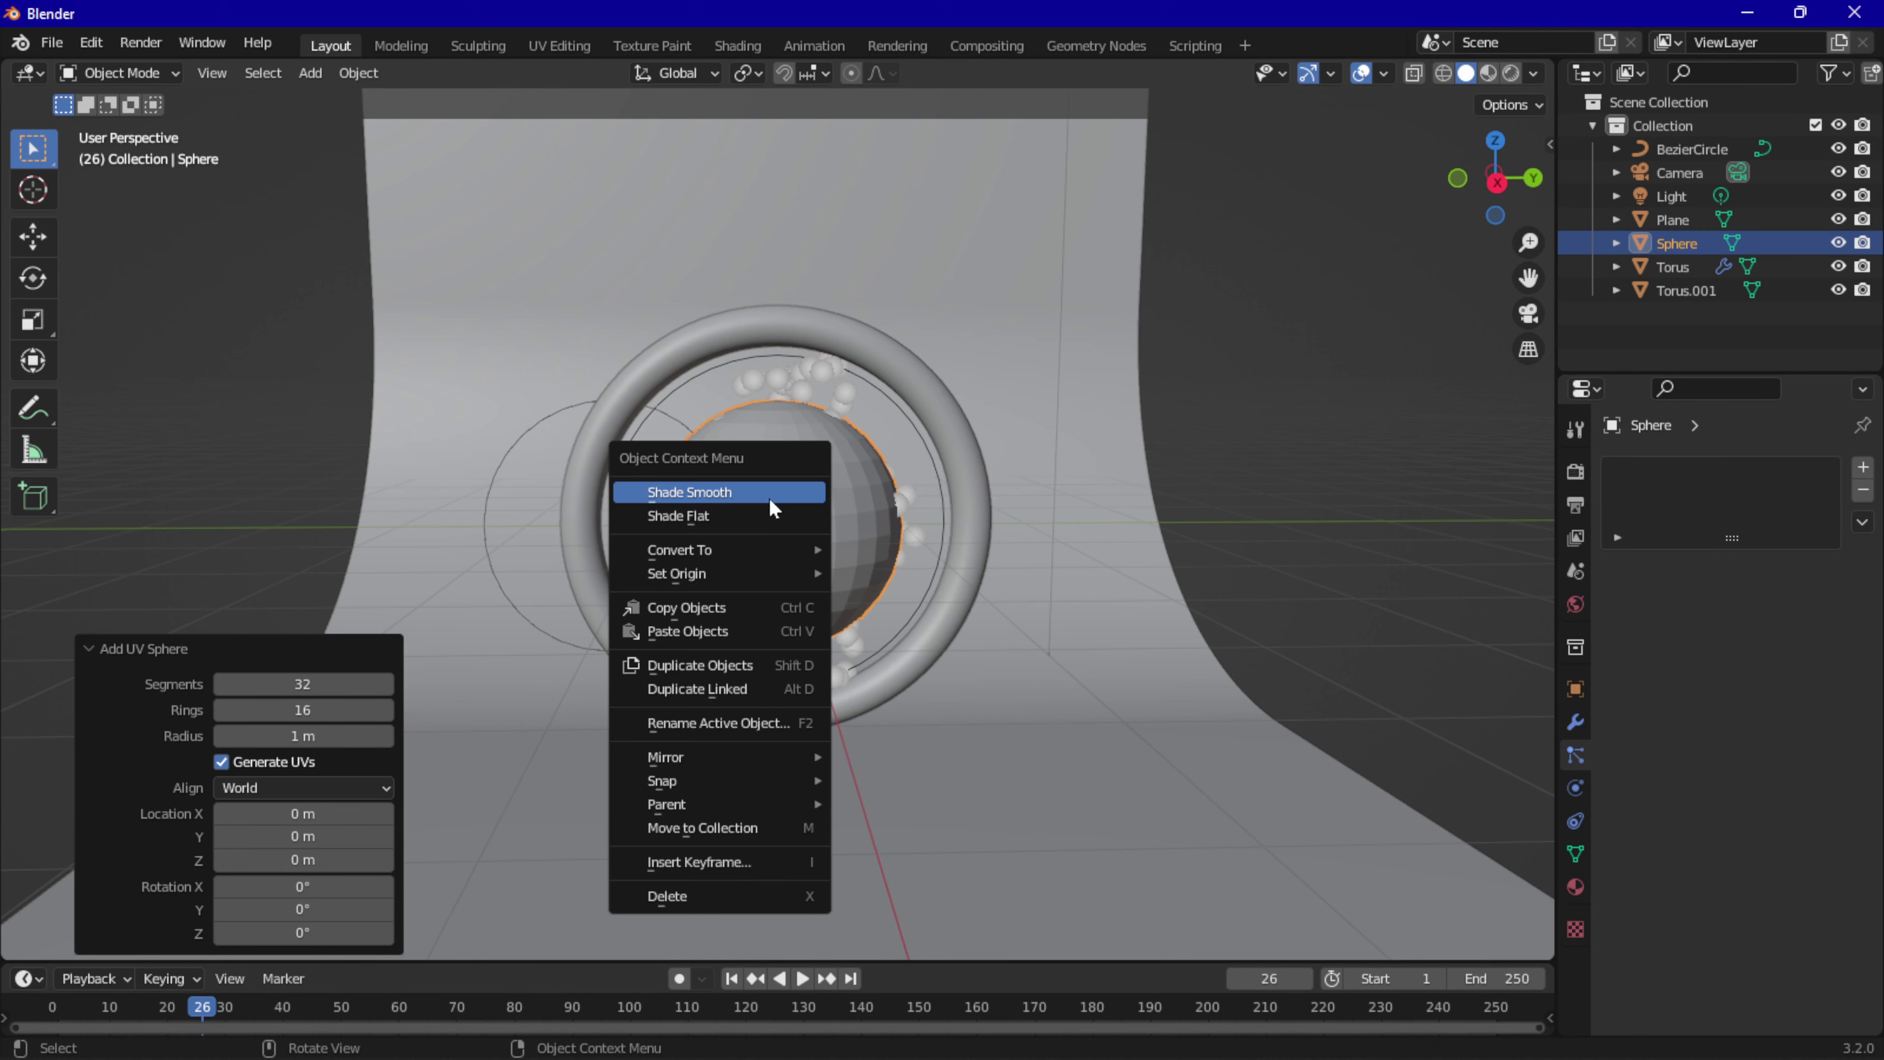
{"action": "left_click", "coordinate": [689, 495]}
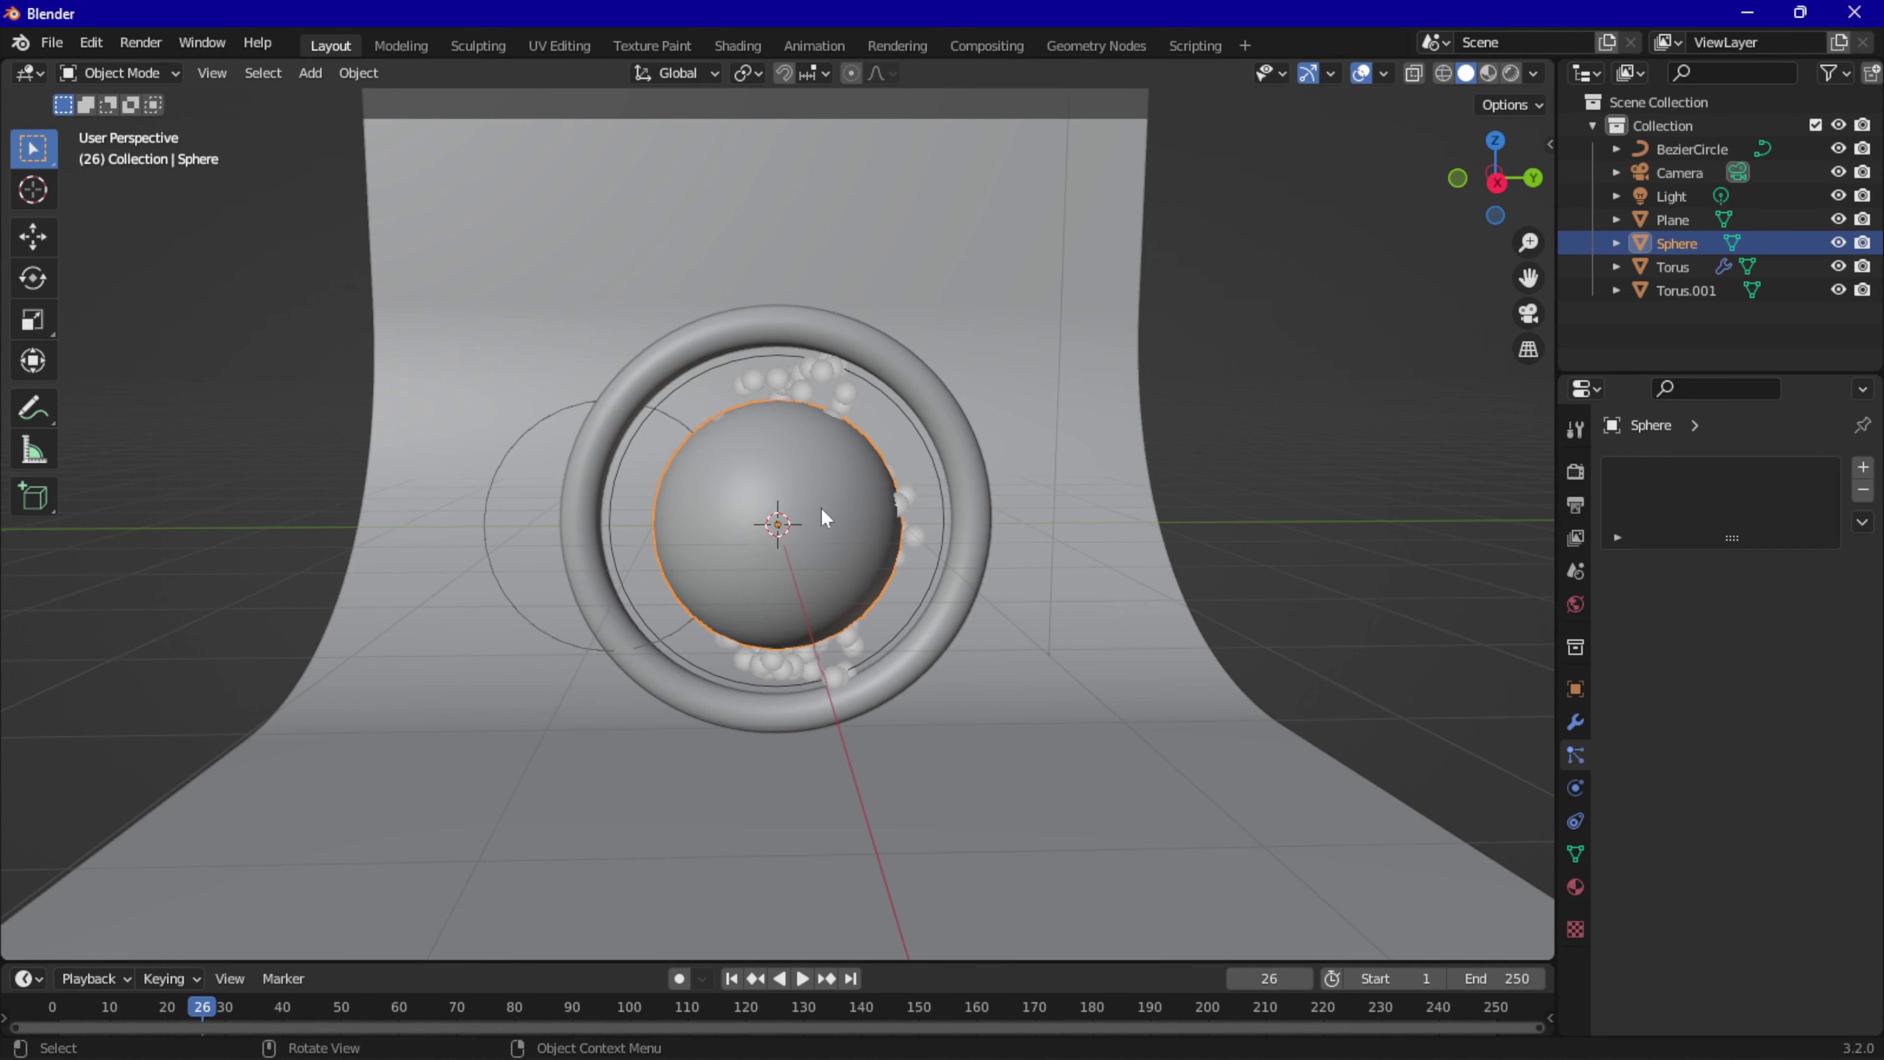
Scale the sphere down to 0.495 and select the torus.
{"action": "scroll", "coordinate": [739, 494], "scroll_direction": "up", "scroll_amount": 3}
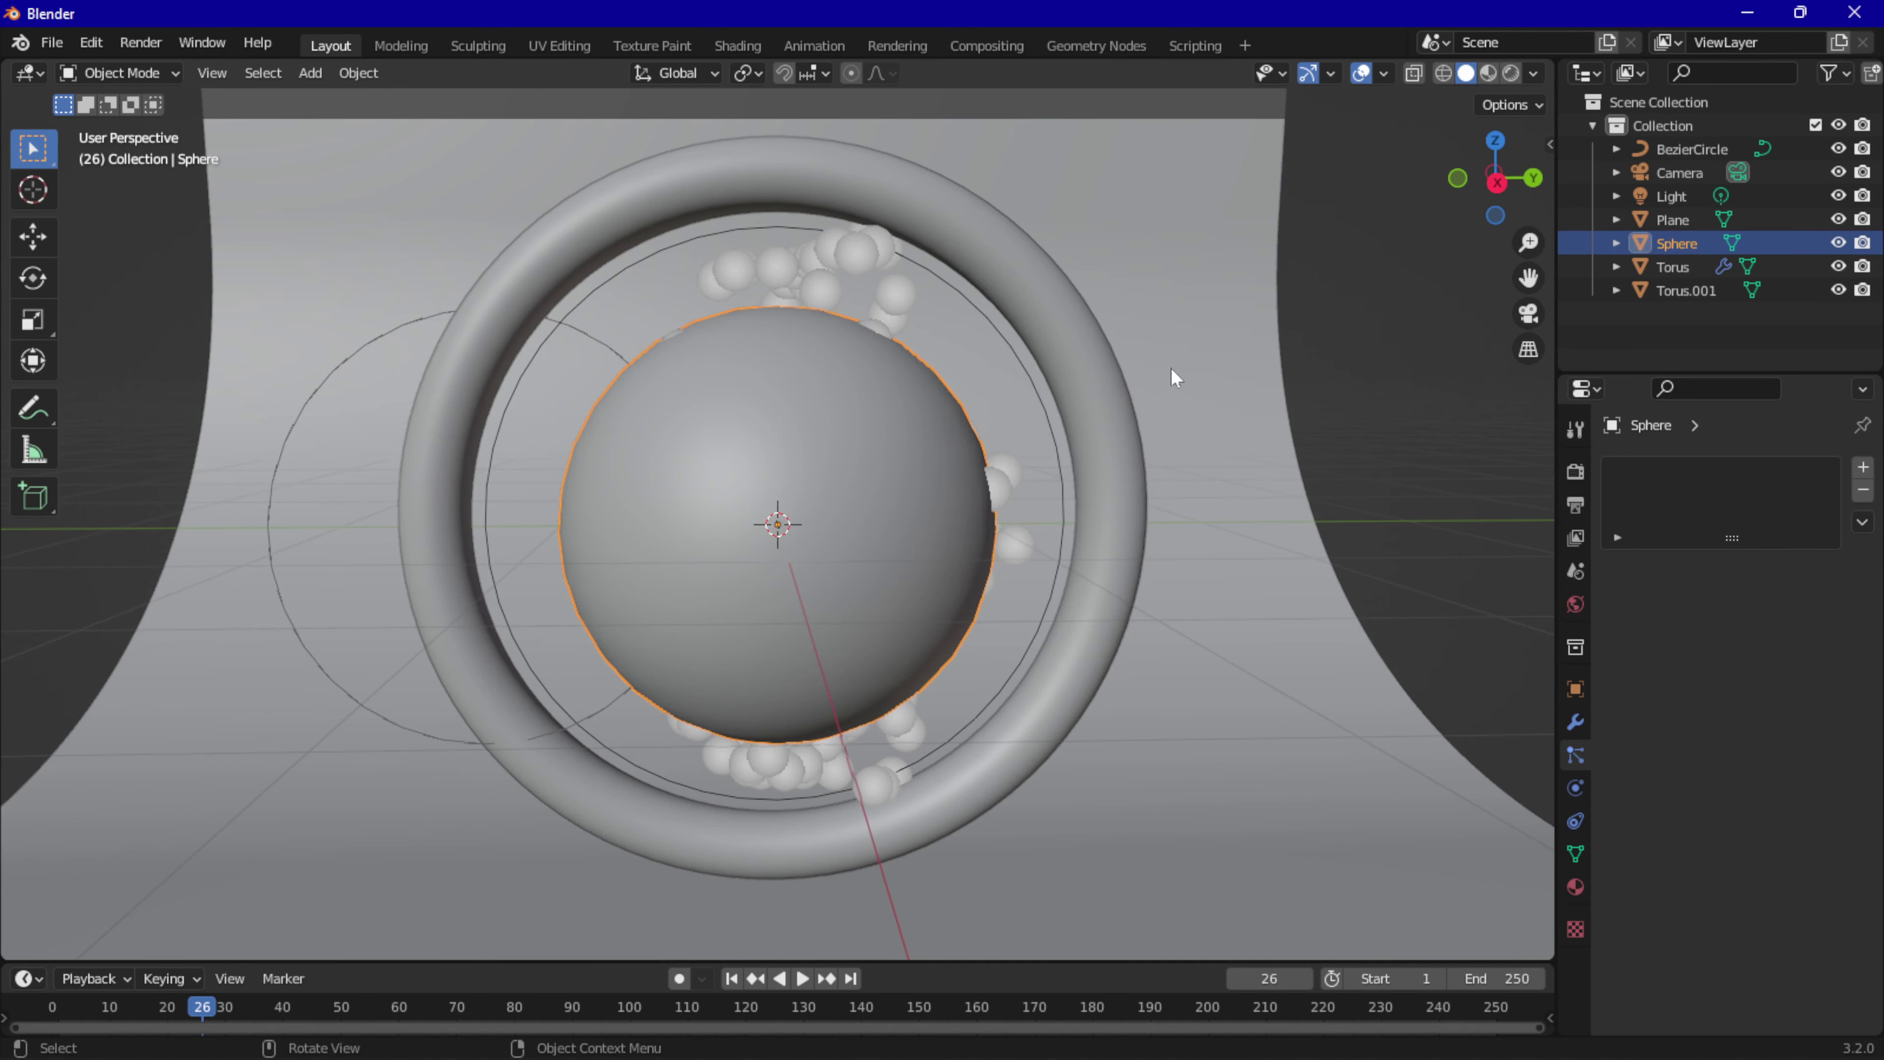
{"action": "key", "text": "s"}
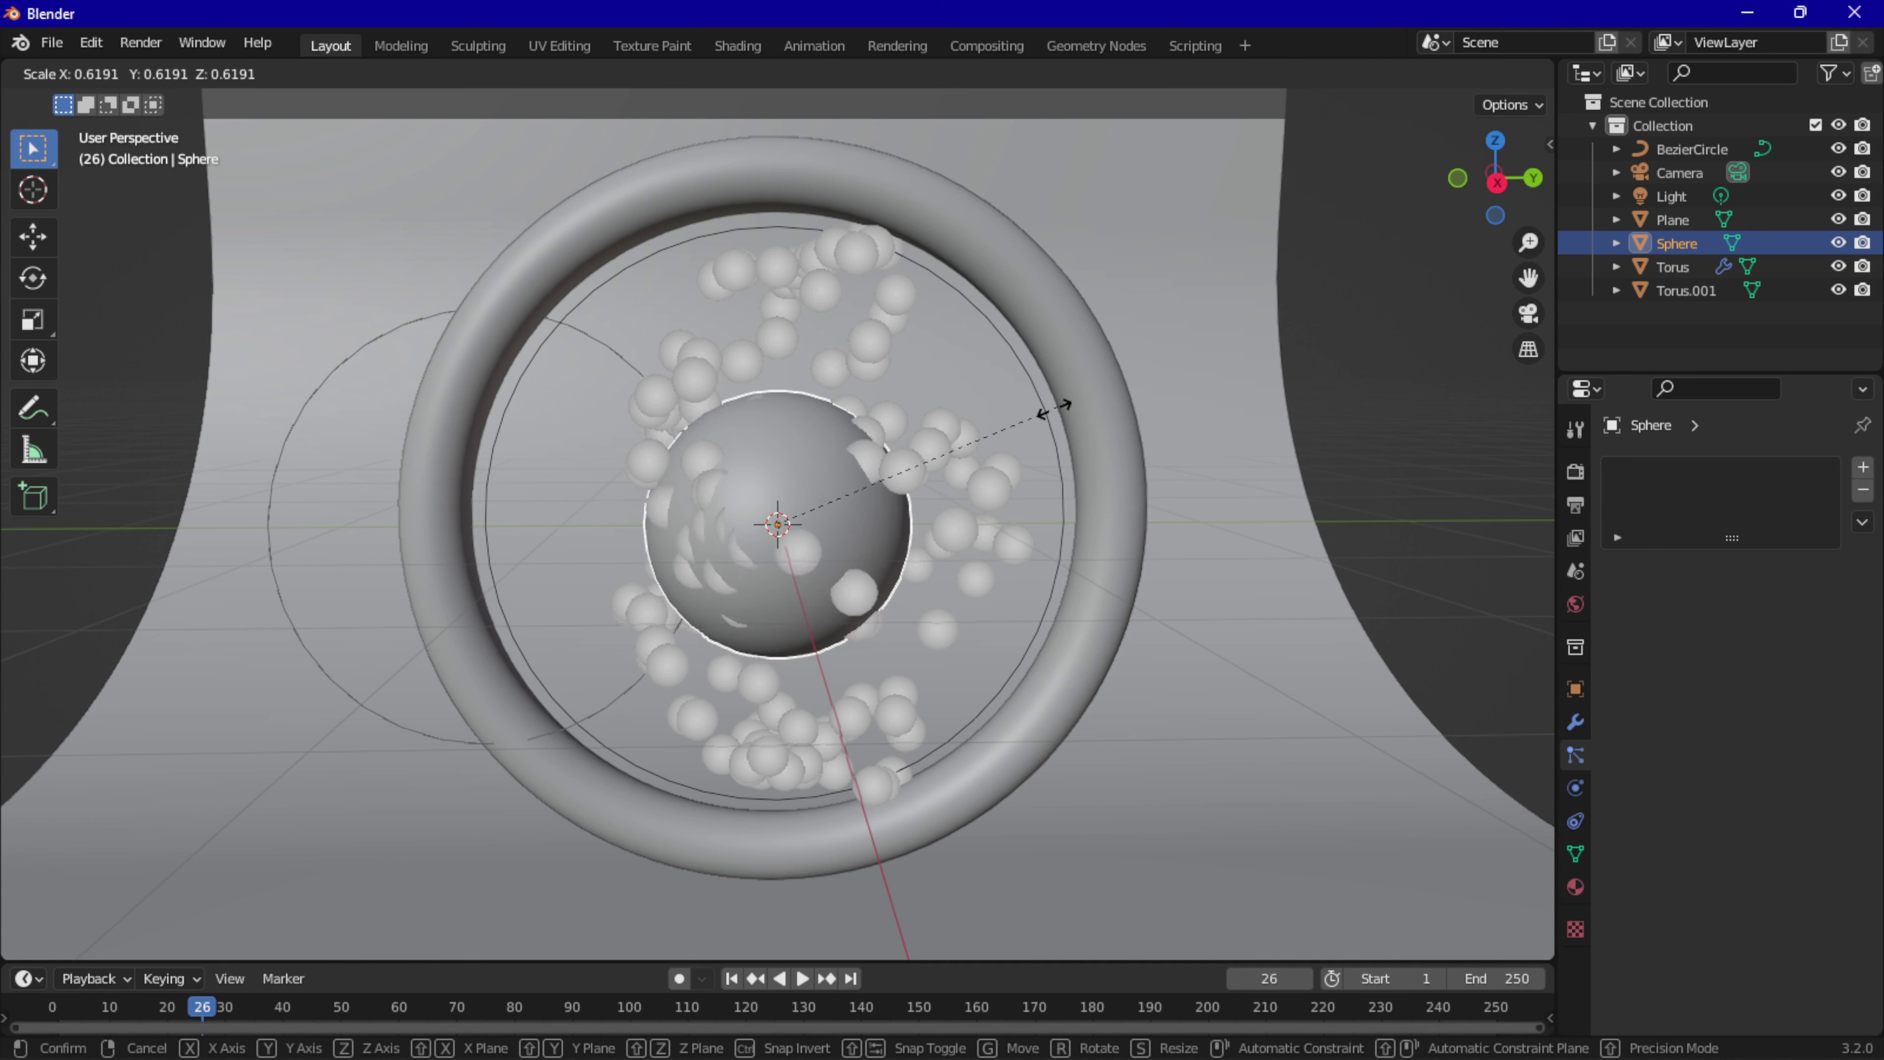
{"action": "left_click", "coordinate": [1004, 437]}
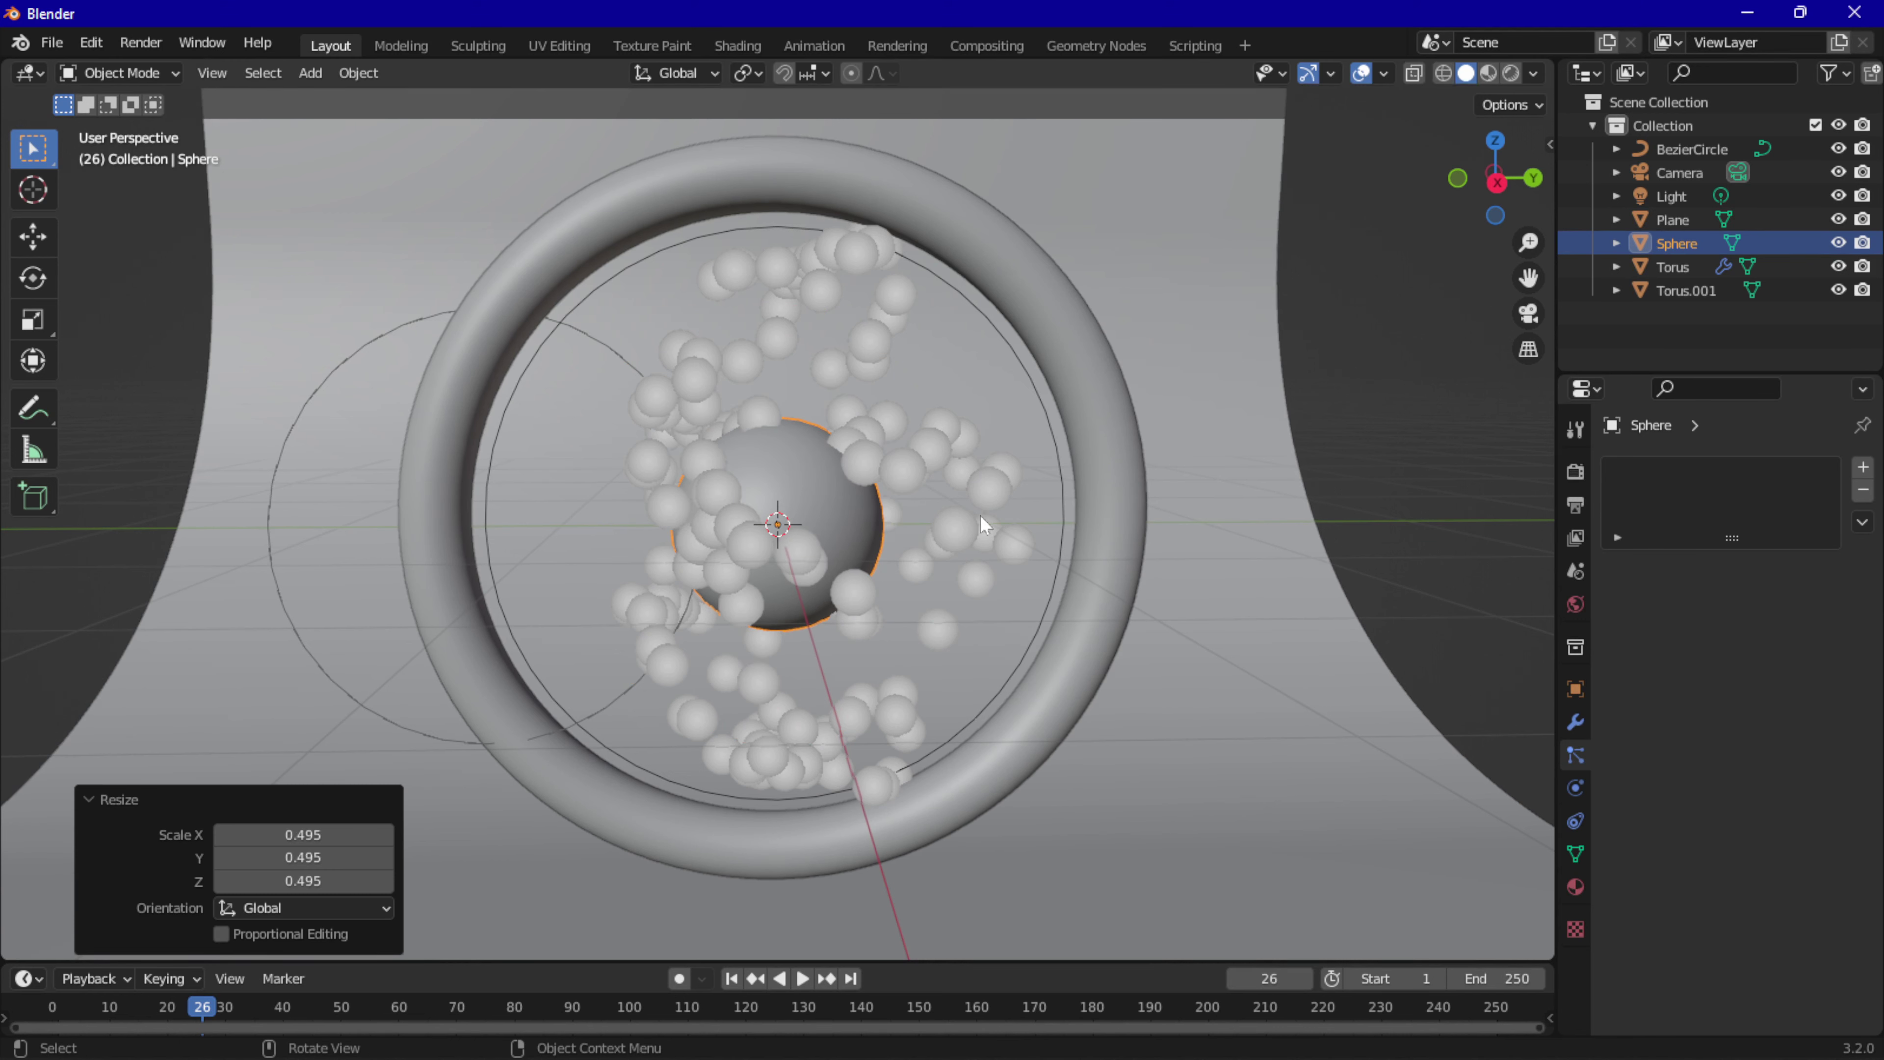
{"action": "left_click", "coordinate": [964, 518]}
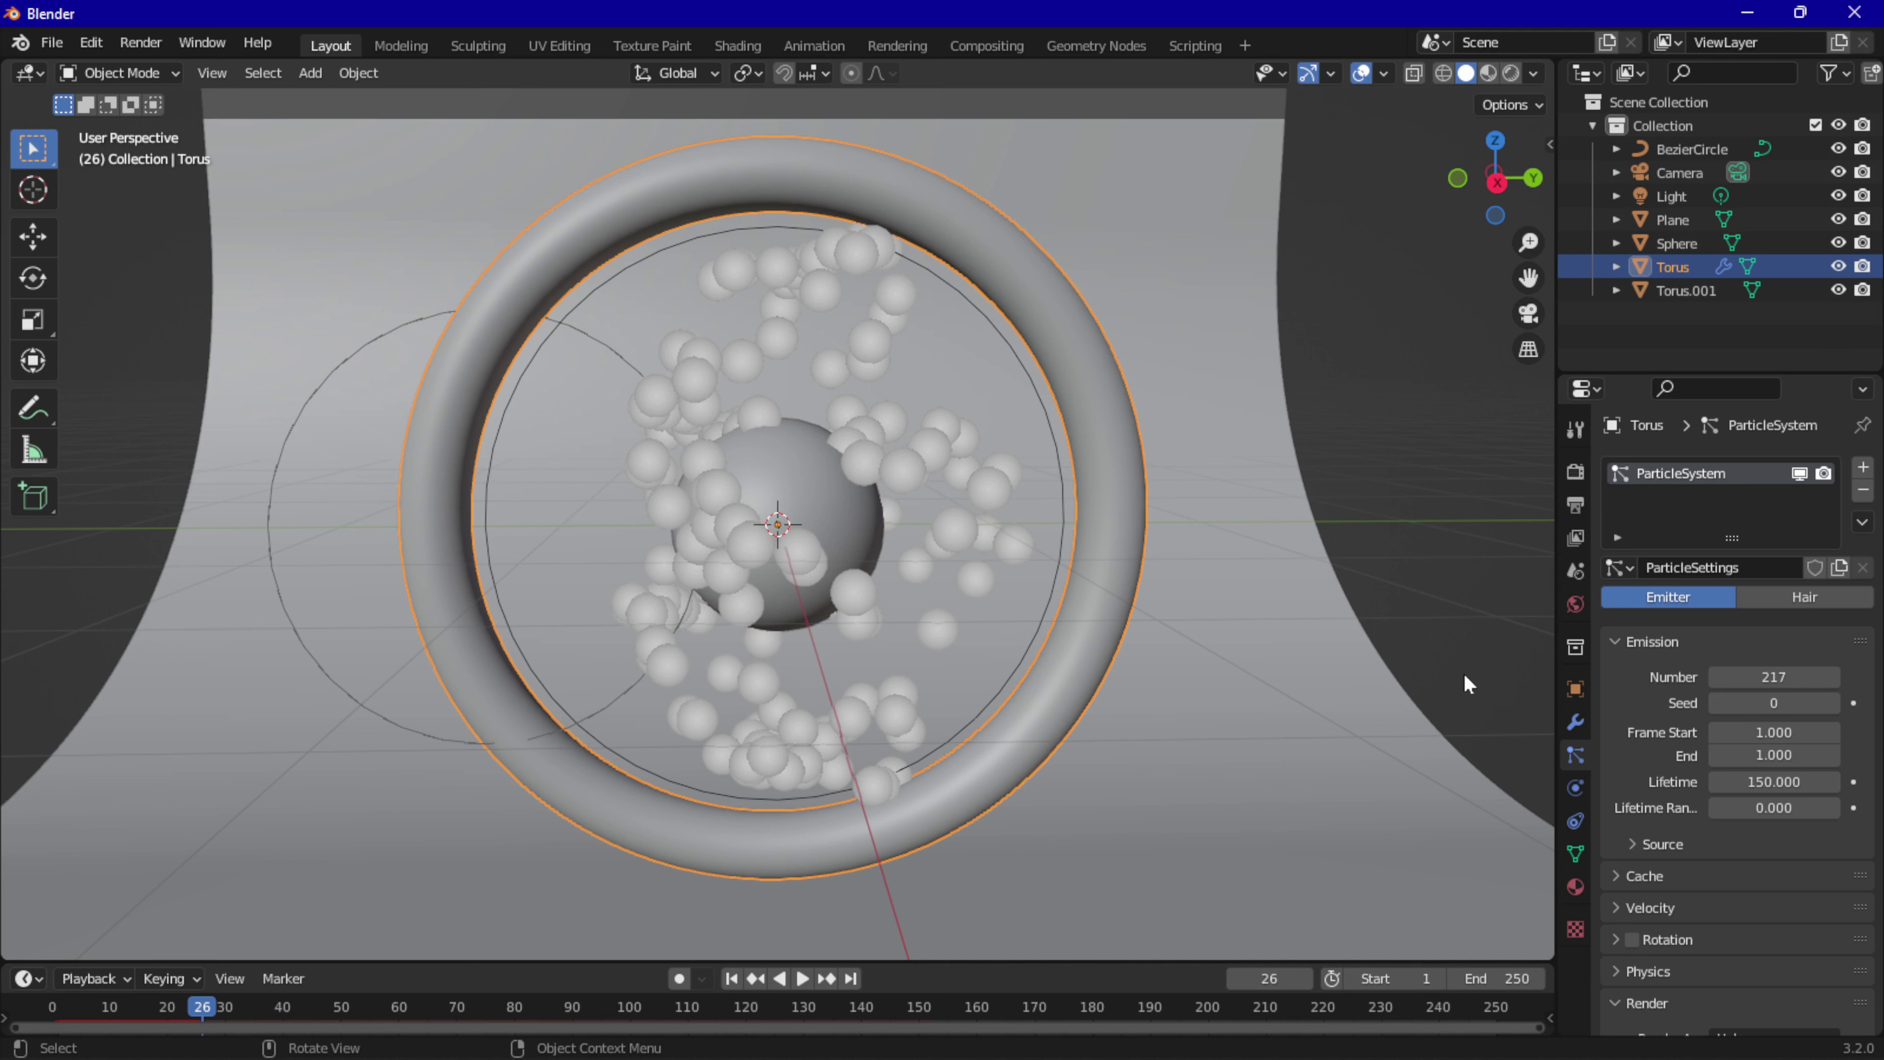
Make the torus particles render as instances of the Sphere object.
{"action": "scroll", "coordinate": [1587, 768], "scroll_direction": "down", "scroll_amount": 5}
{"action": "scroll", "coordinate": [1617, 764], "scroll_direction": "down", "scroll_amount": 2}
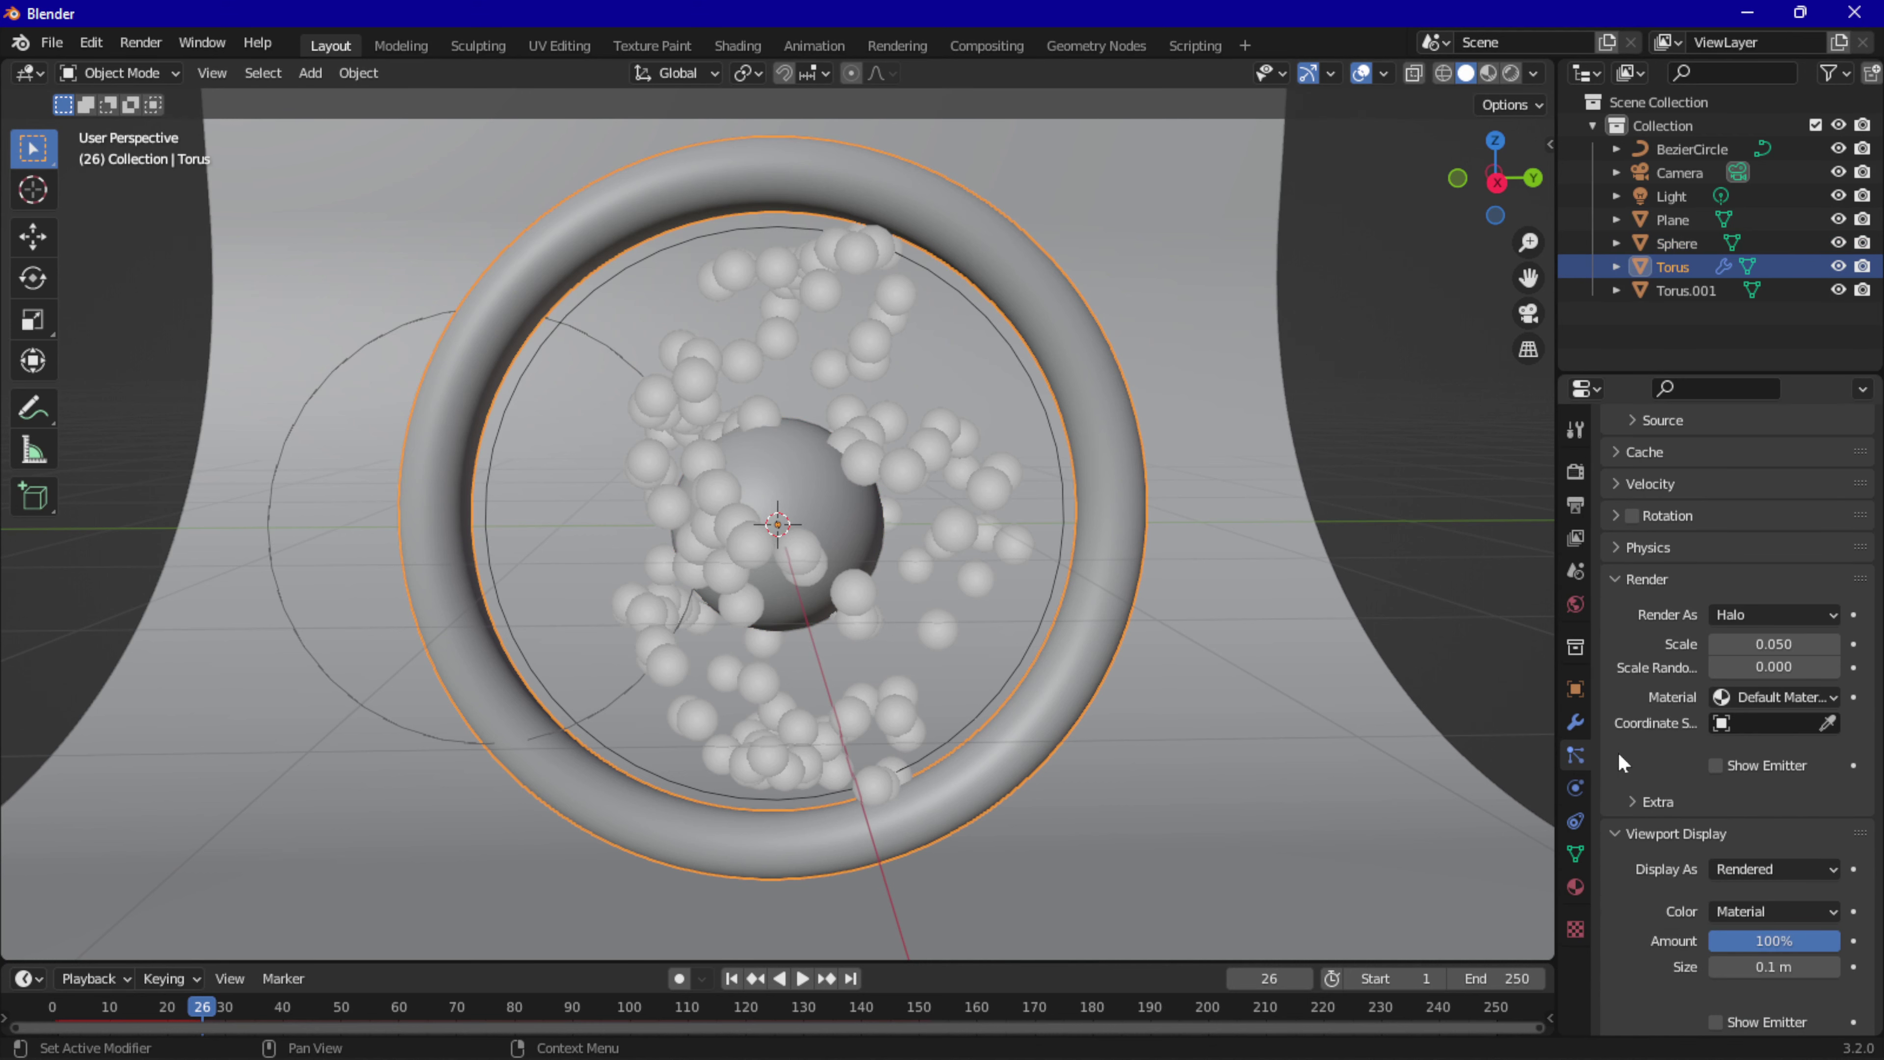
{"action": "left_click", "coordinate": [1661, 586]}
{"action": "left_click", "coordinate": [1658, 631]}
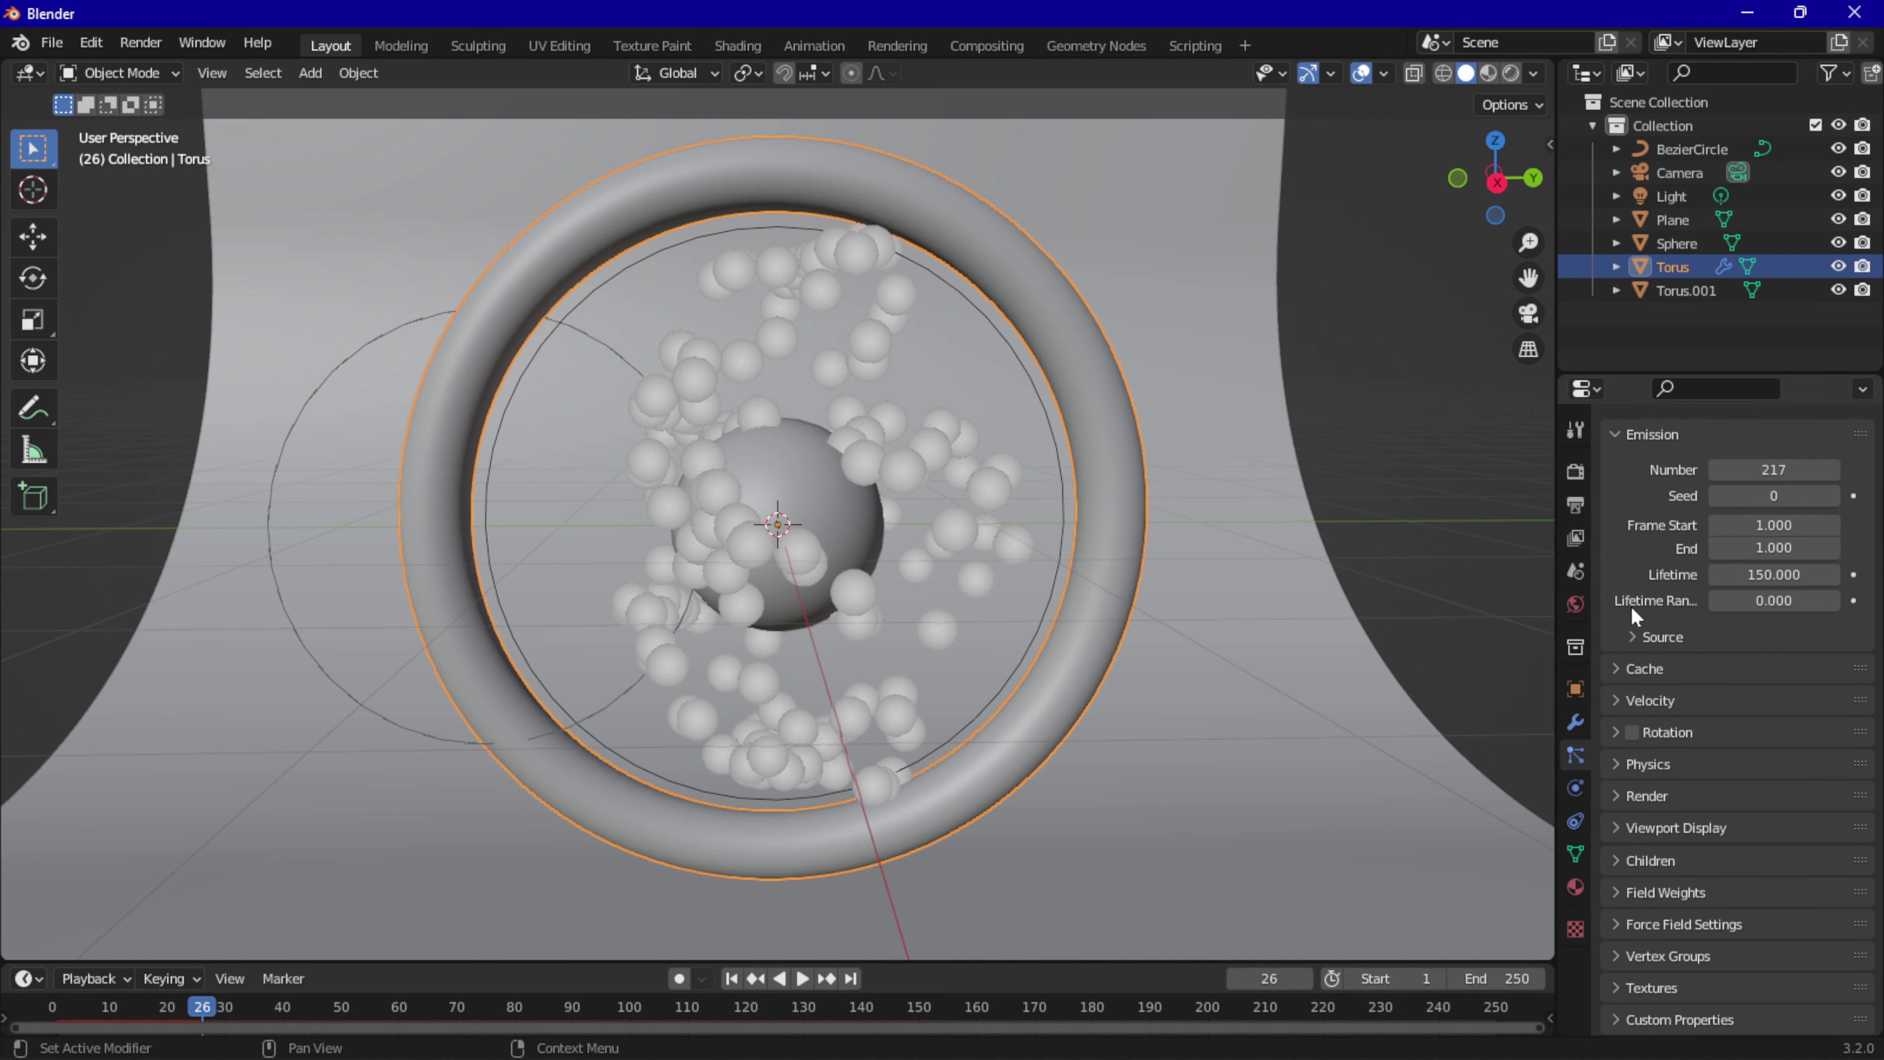
{"action": "left_click", "coordinate": [1681, 796]}
{"action": "scroll", "coordinate": [1701, 799], "scroll_direction": "down", "scroll_amount": 5}
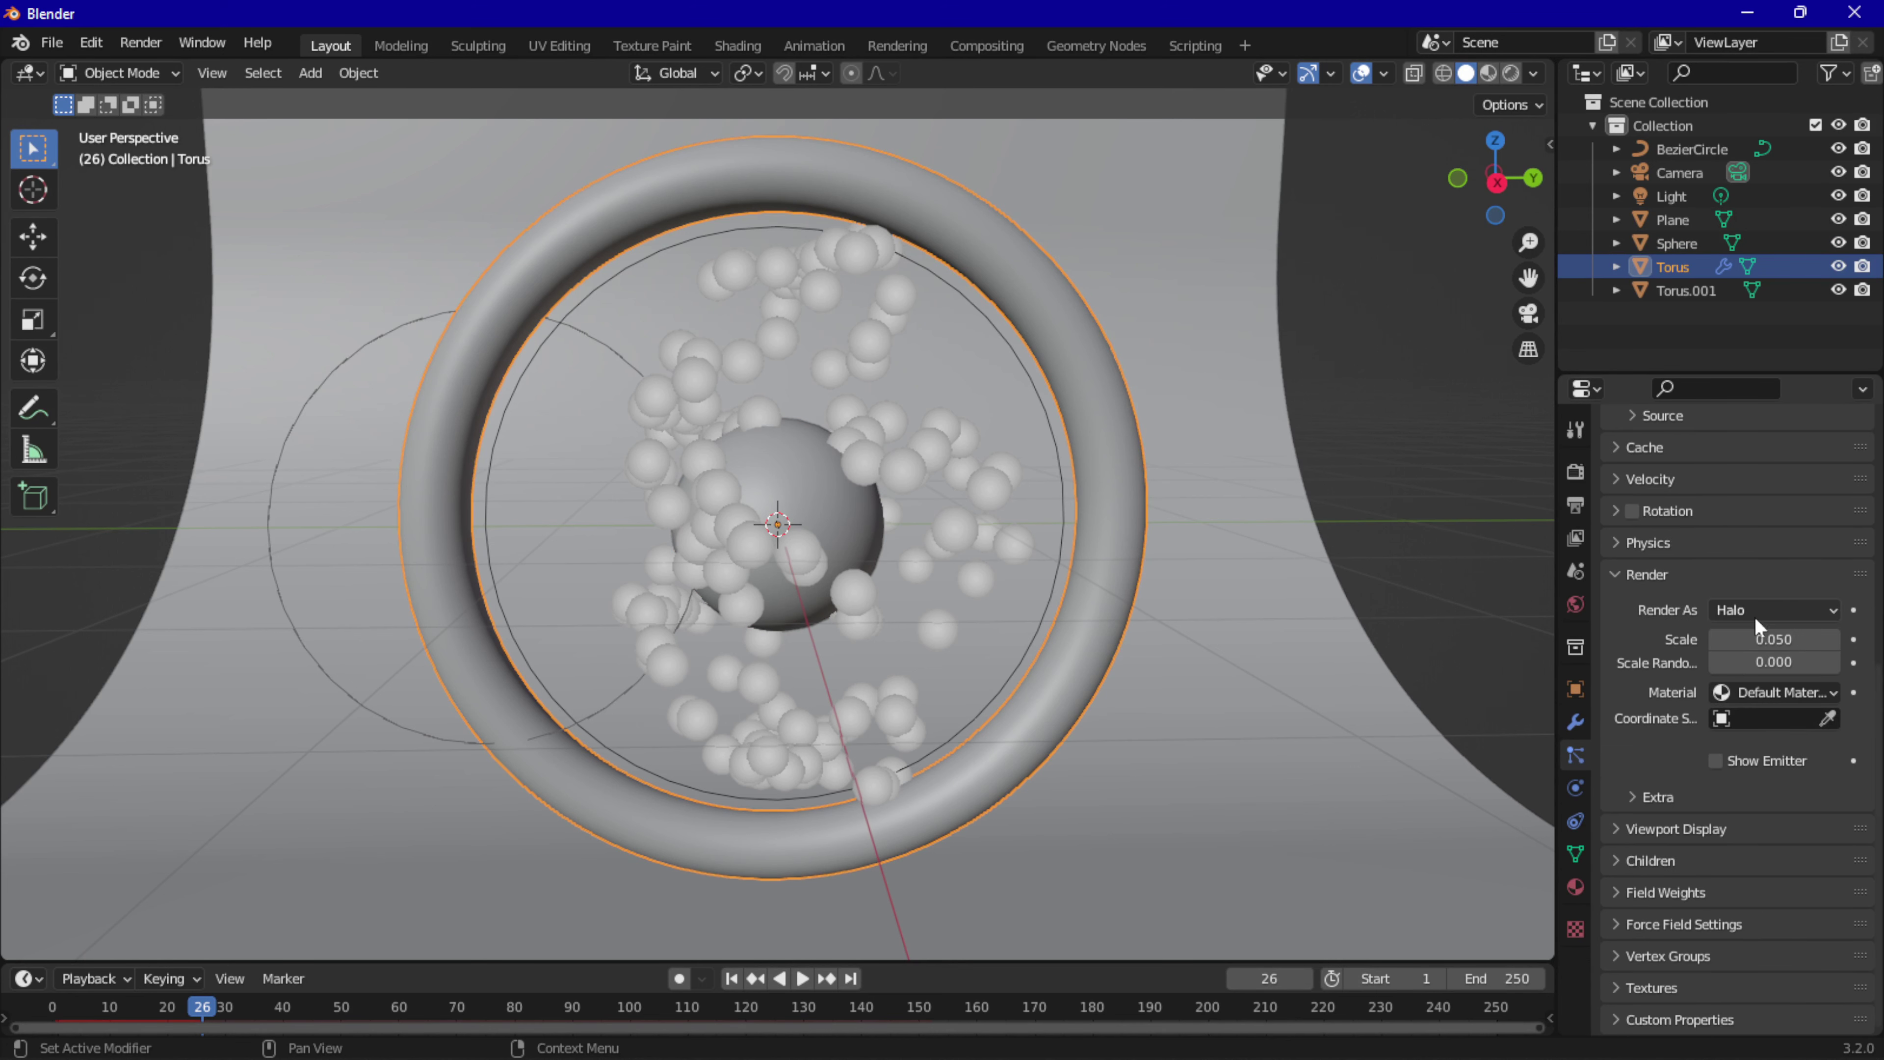
{"action": "left_click", "coordinate": [1787, 612]}
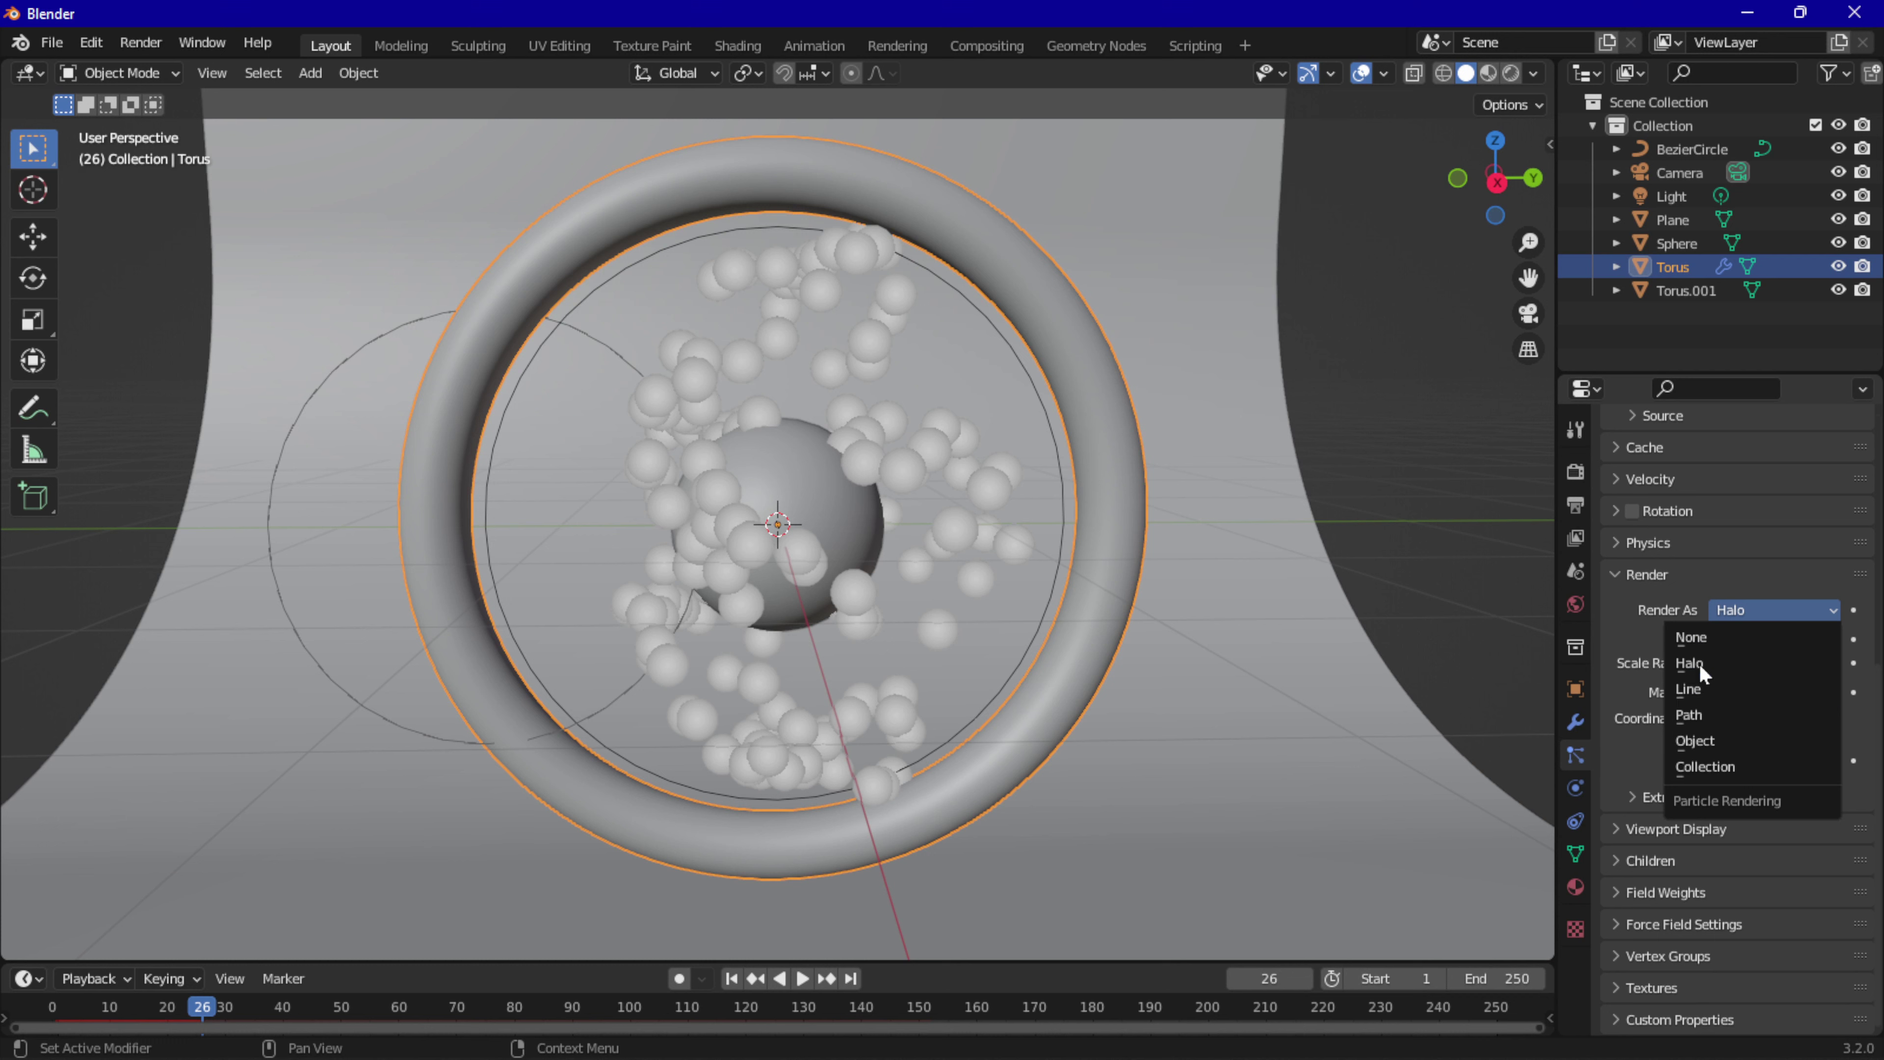
{"action": "left_click", "coordinate": [1760, 743]}
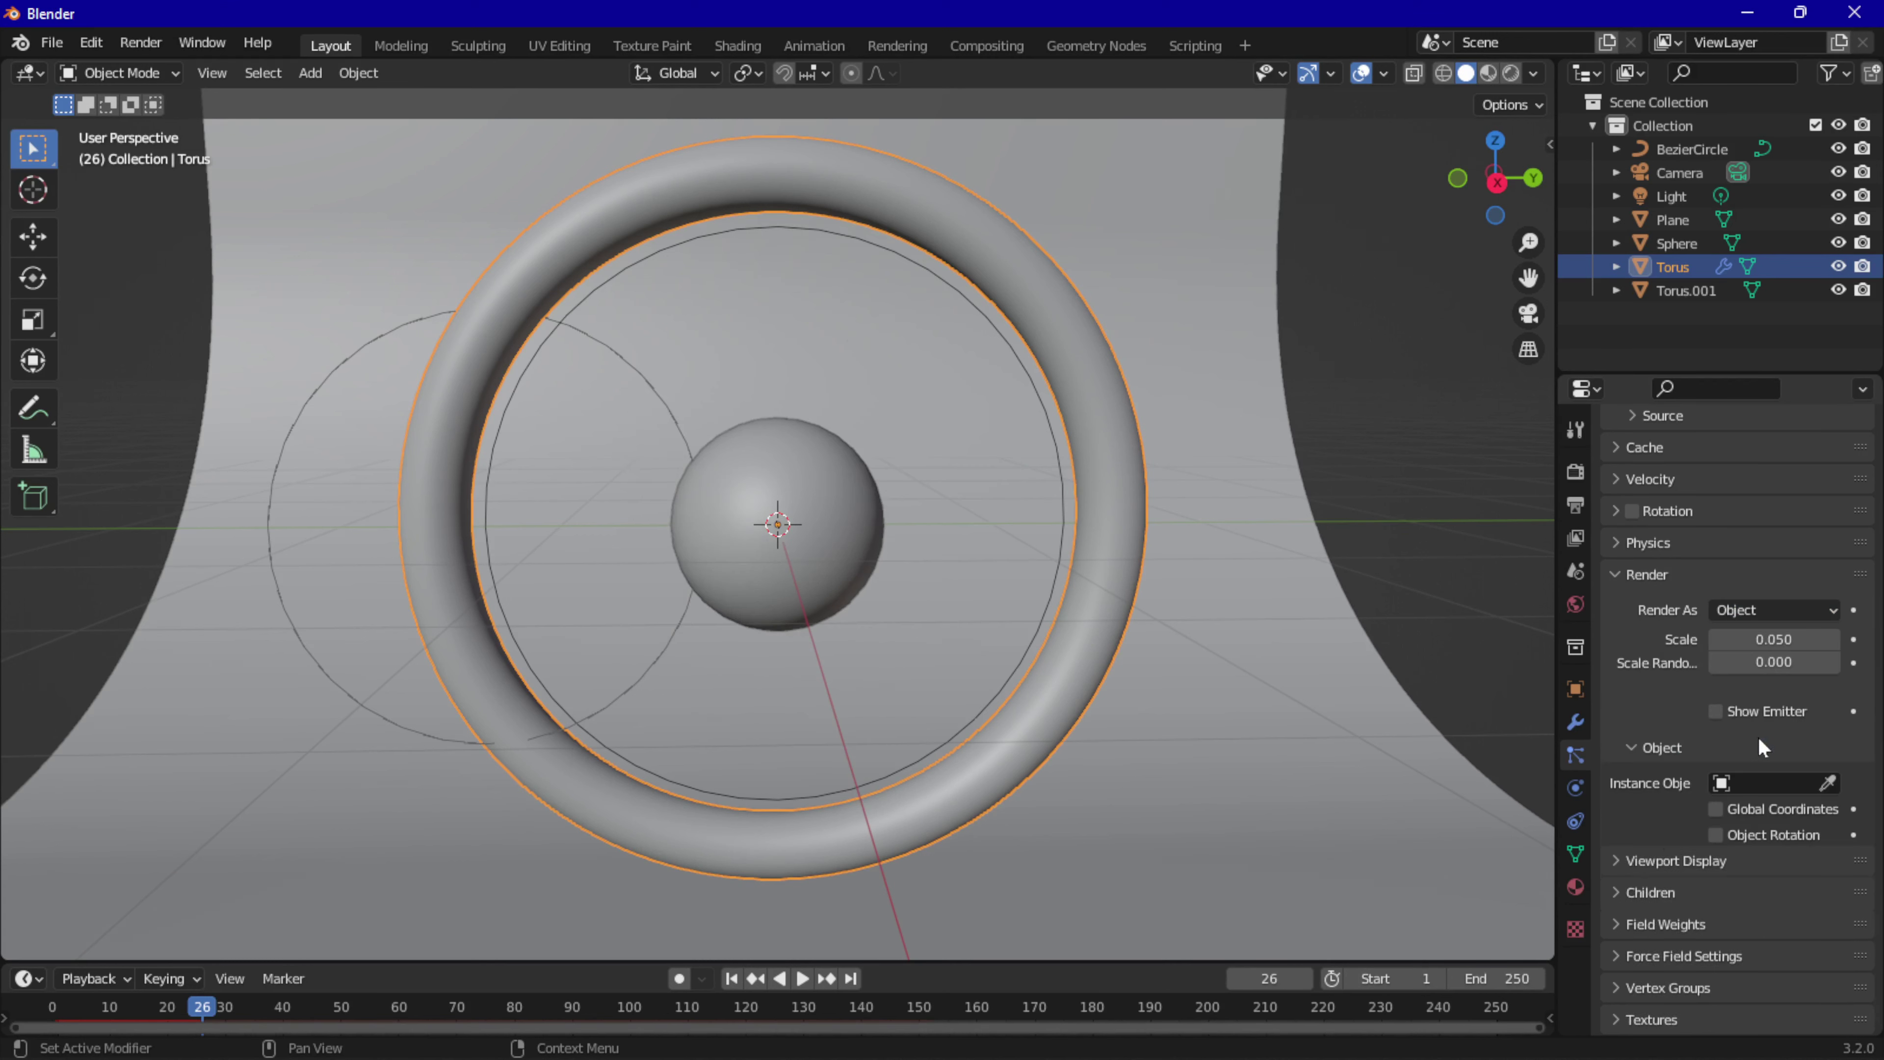
{"action": "left_click", "coordinate": [1828, 783]}
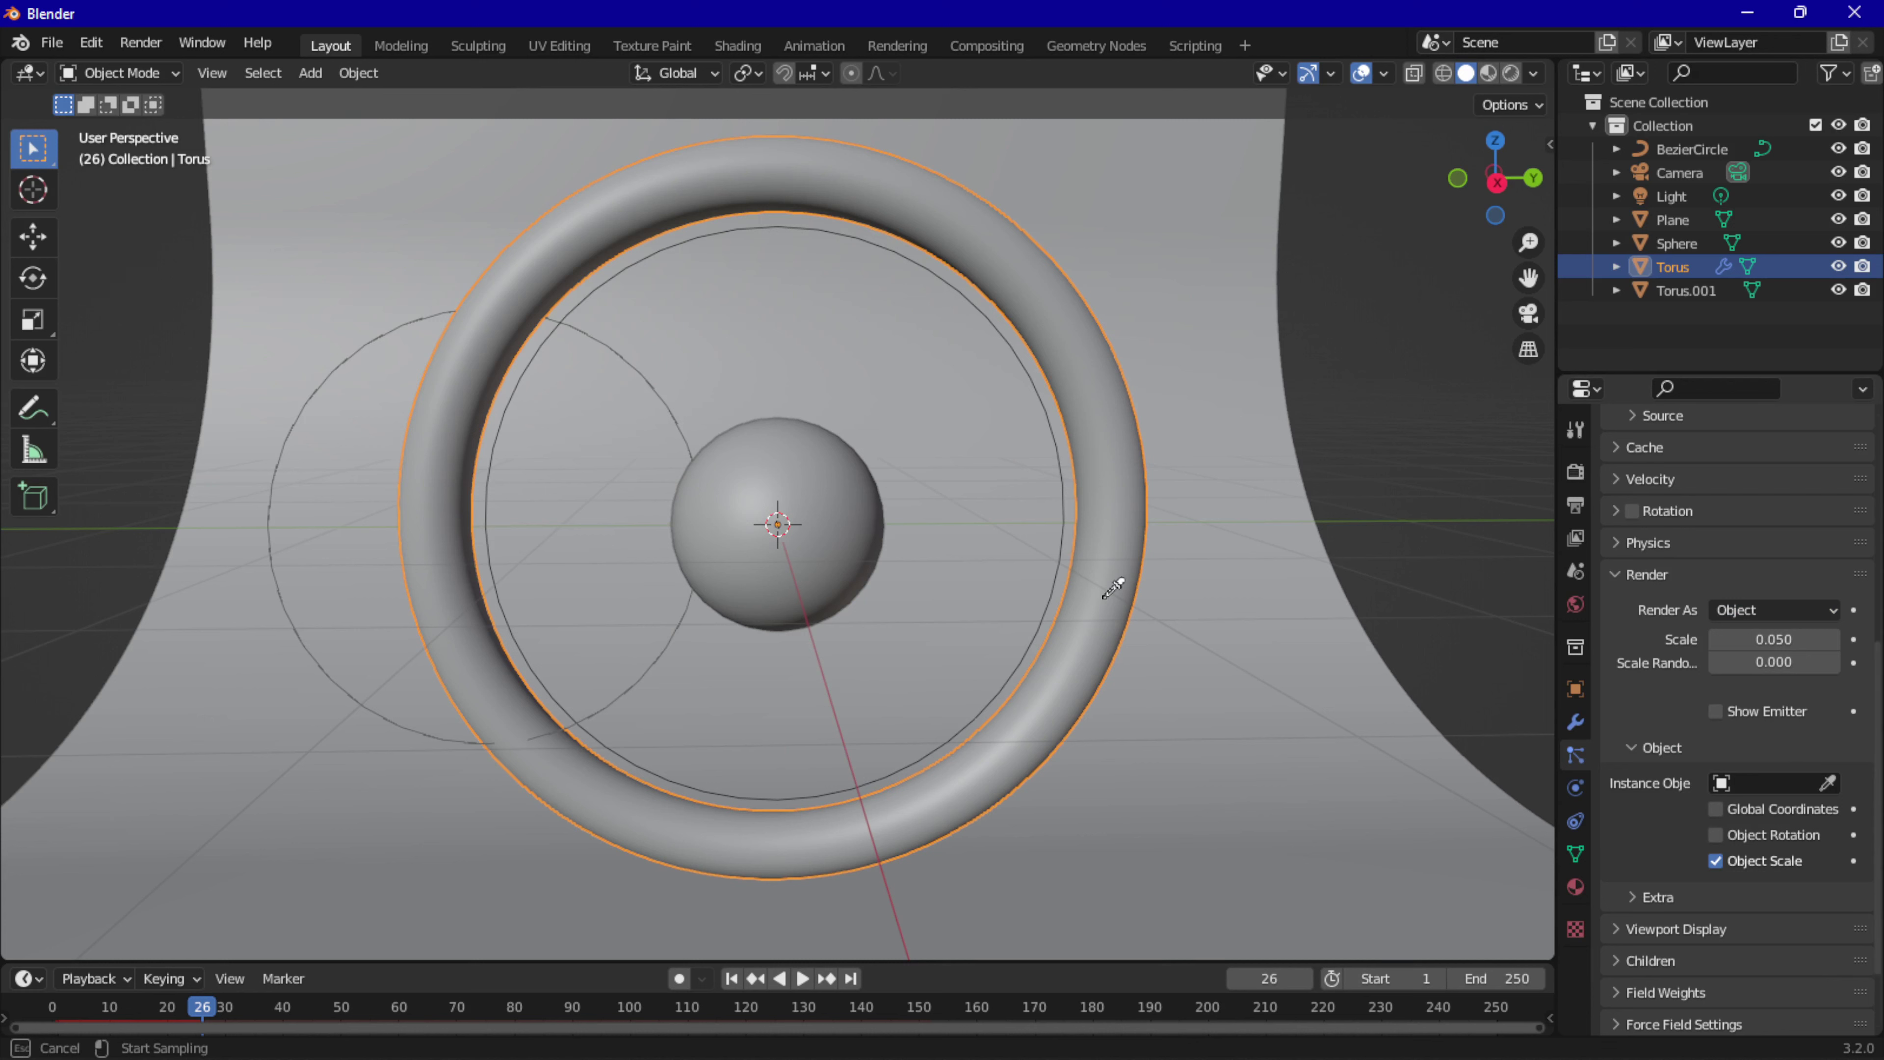
{"action": "left_click", "coordinate": [807, 489]}
Enlarge the particle instances to a scale of about 0.33.
{"action": "scroll", "coordinate": [831, 488], "scroll_direction": "up", "scroll_amount": 2}
{"action": "scroll", "coordinate": [826, 416], "scroll_direction": "up", "scroll_amount": 3}
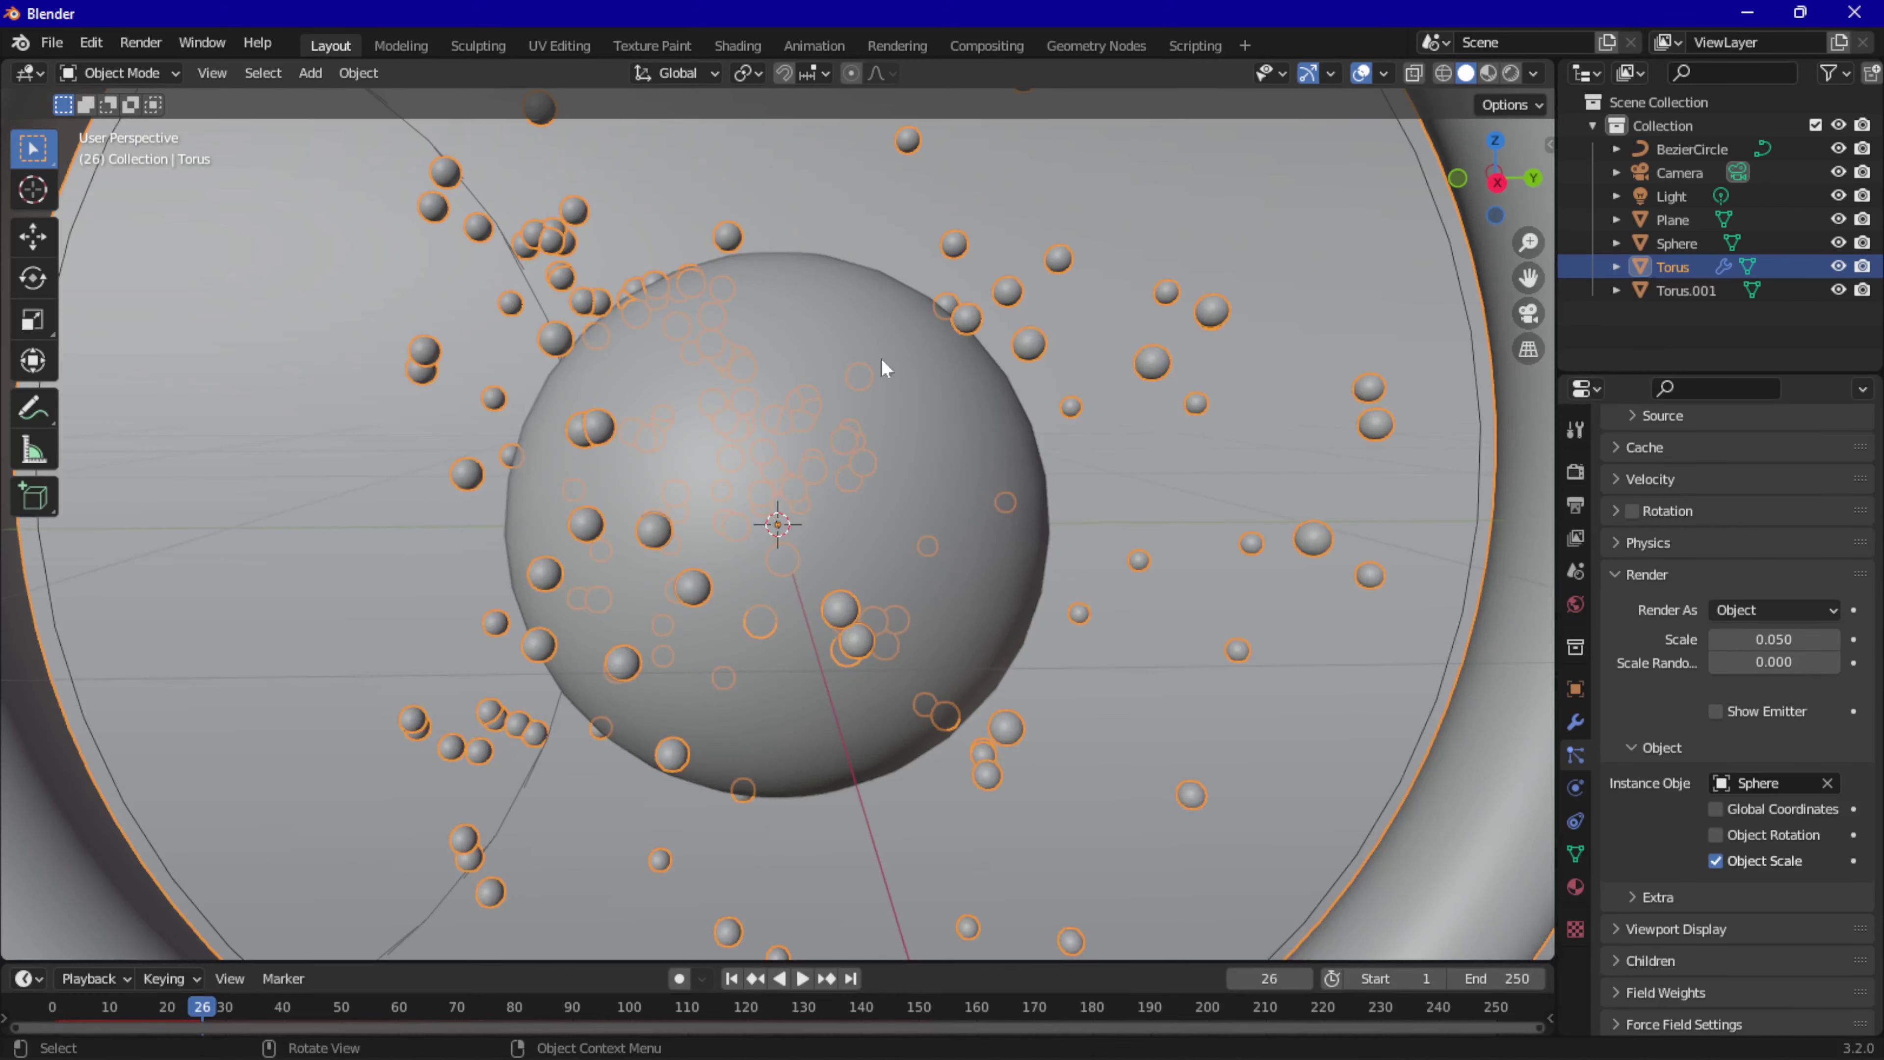
{"action": "scroll", "coordinate": [871, 416], "scroll_direction": "down", "scroll_amount": 2}
{"action": "scroll", "coordinate": [862, 442], "scroll_direction": "down", "scroll_amount": 3}
{"action": "left_click_drag", "start_coordinate": [1735, 639], "coordinate": [1825, 639]}
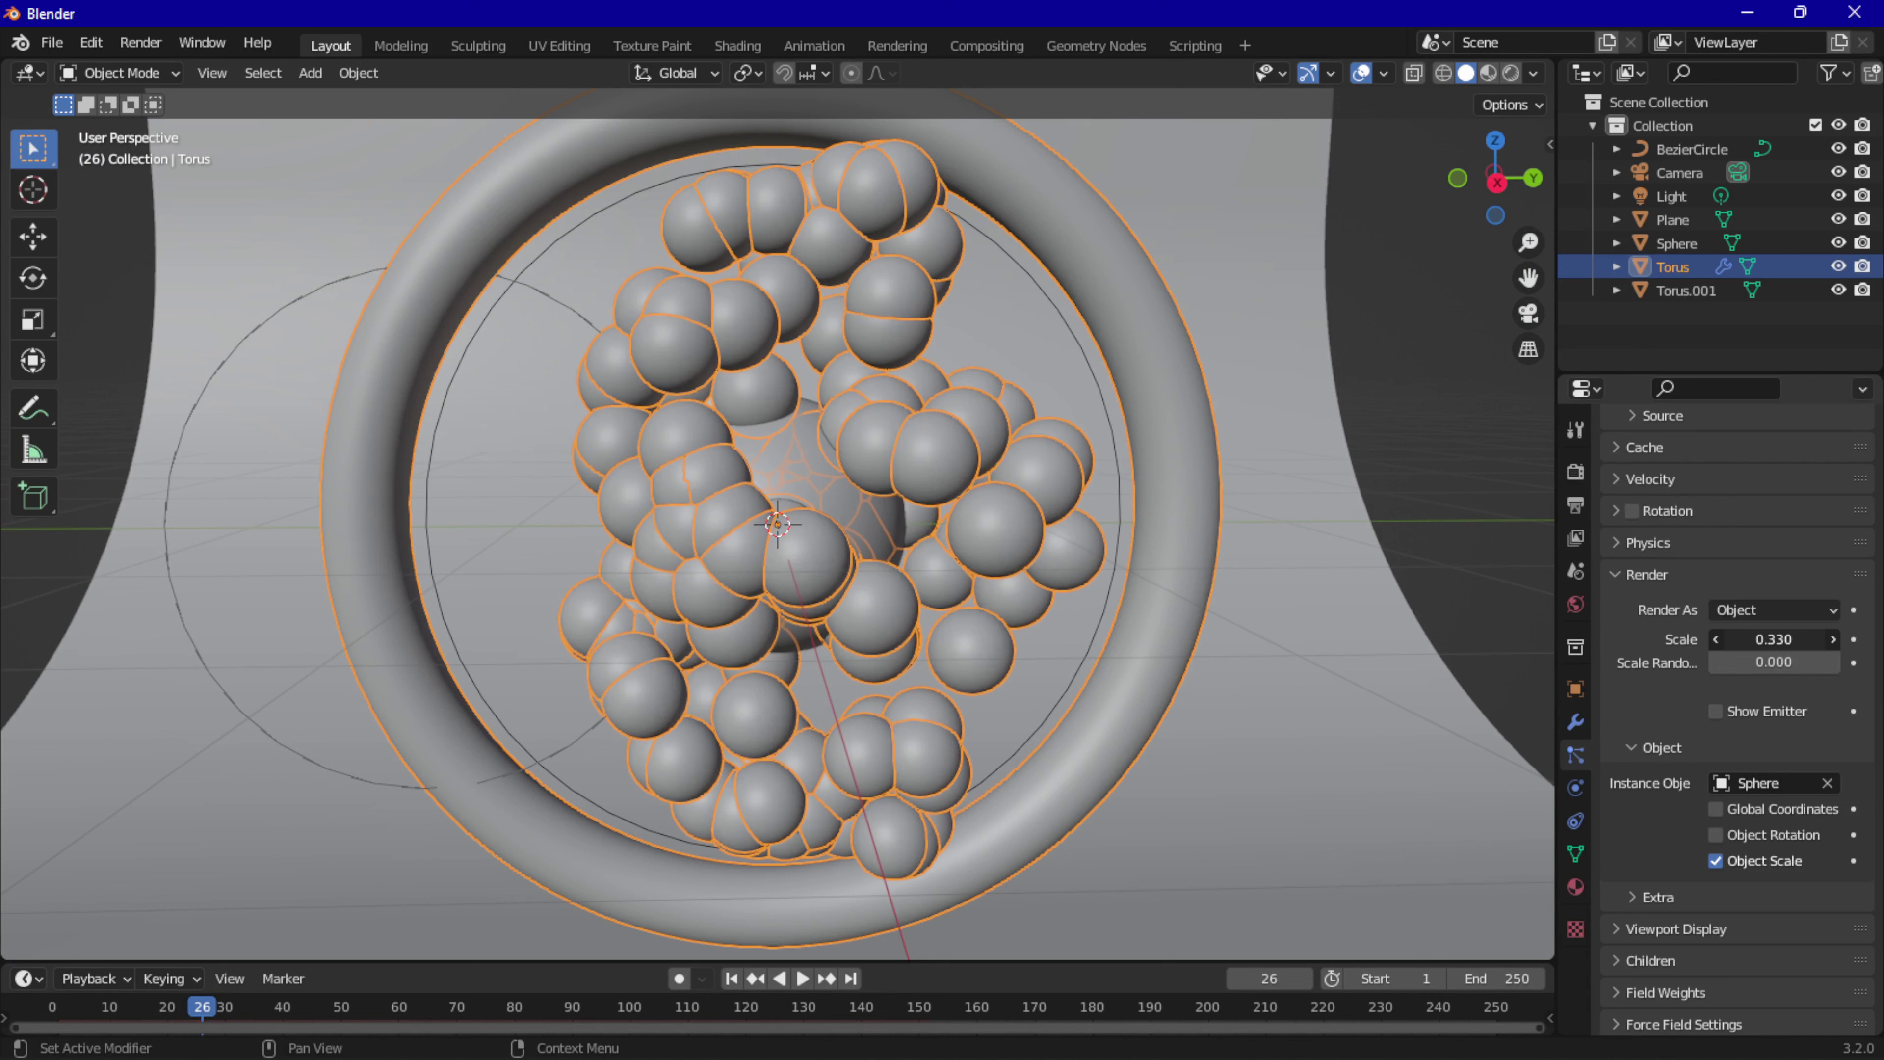
Set particle scale to 0.47 with 0.825 scale randomness.
{"action": "left_click", "coordinate": [1775, 639]}
{"action": "type", "text": "0.46"}
{"action": "key", "text": "Return"}
{"action": "left_click", "coordinate": [1833, 638]}
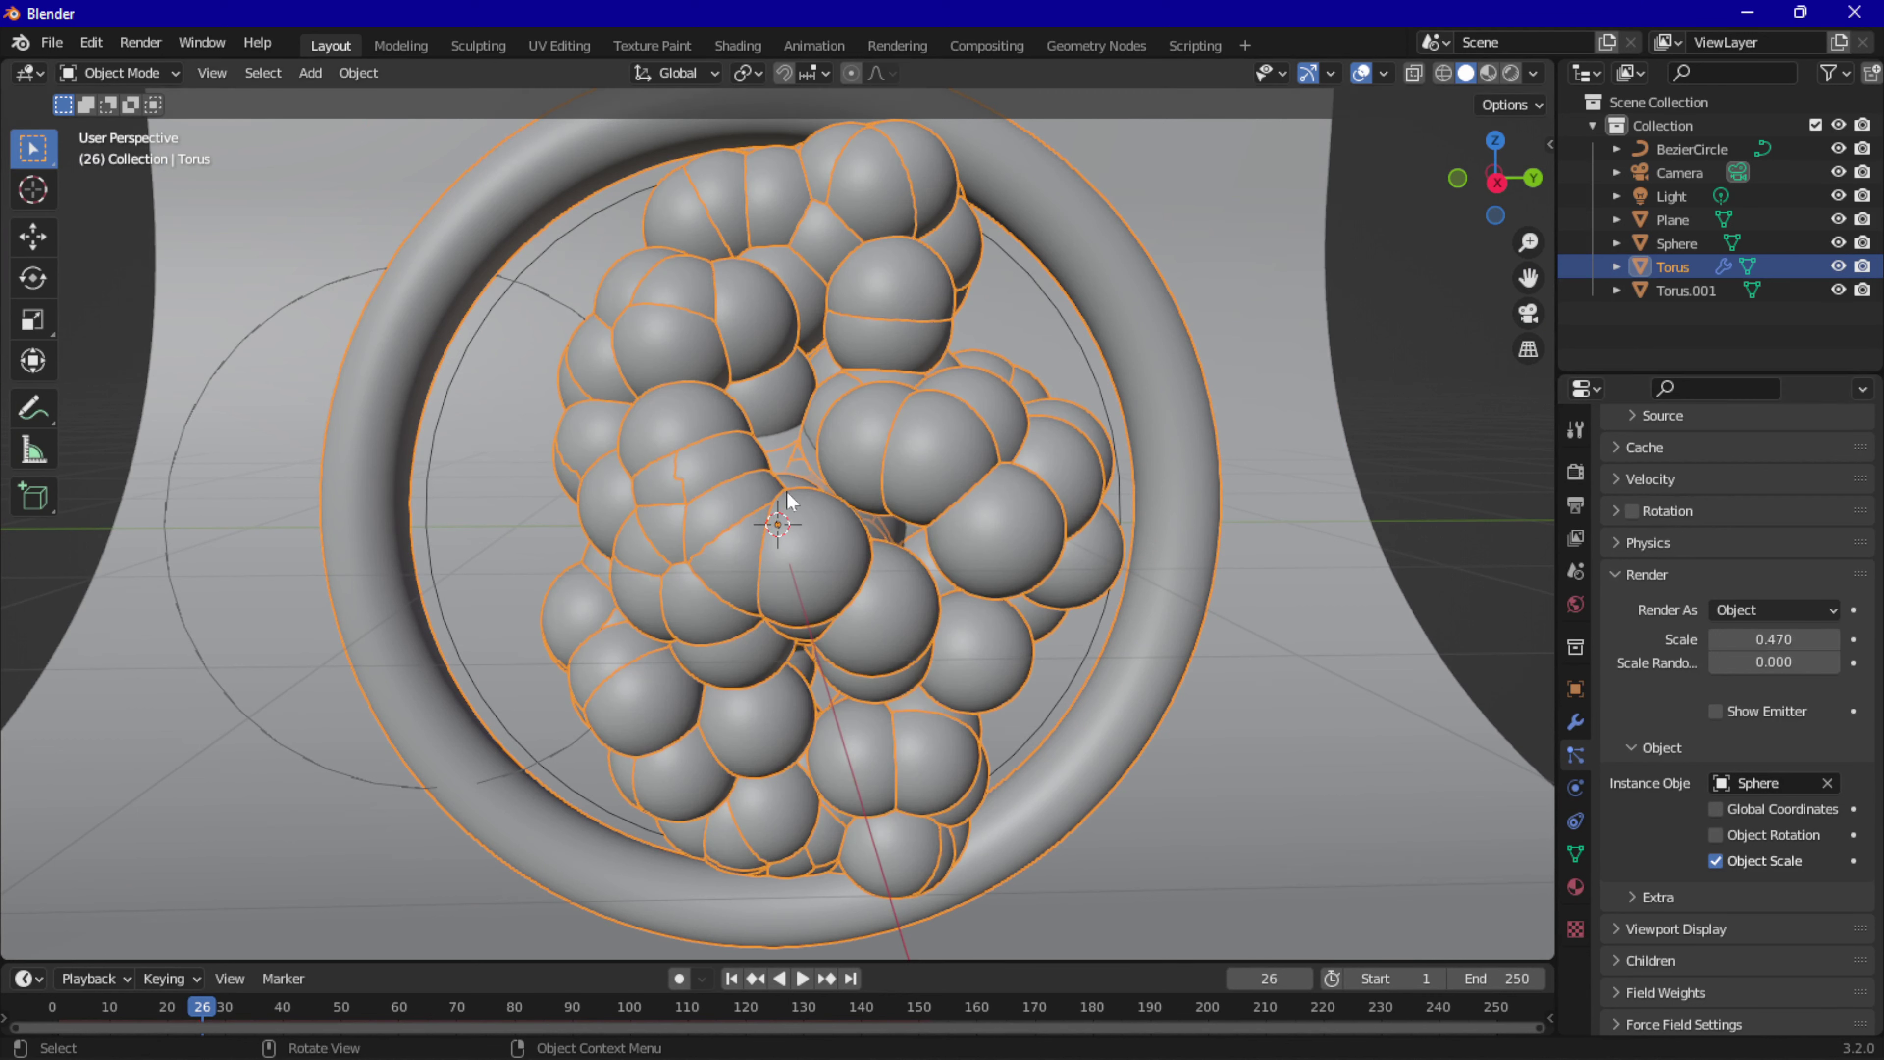
{"action": "left_click_drag", "start_coordinate": [1735, 662], "coordinate": [1810, 662]}
Preview the particles, enlarge the instances to 0.710, and adjust the emitted particle Number.
{"action": "key", "text": "space"}
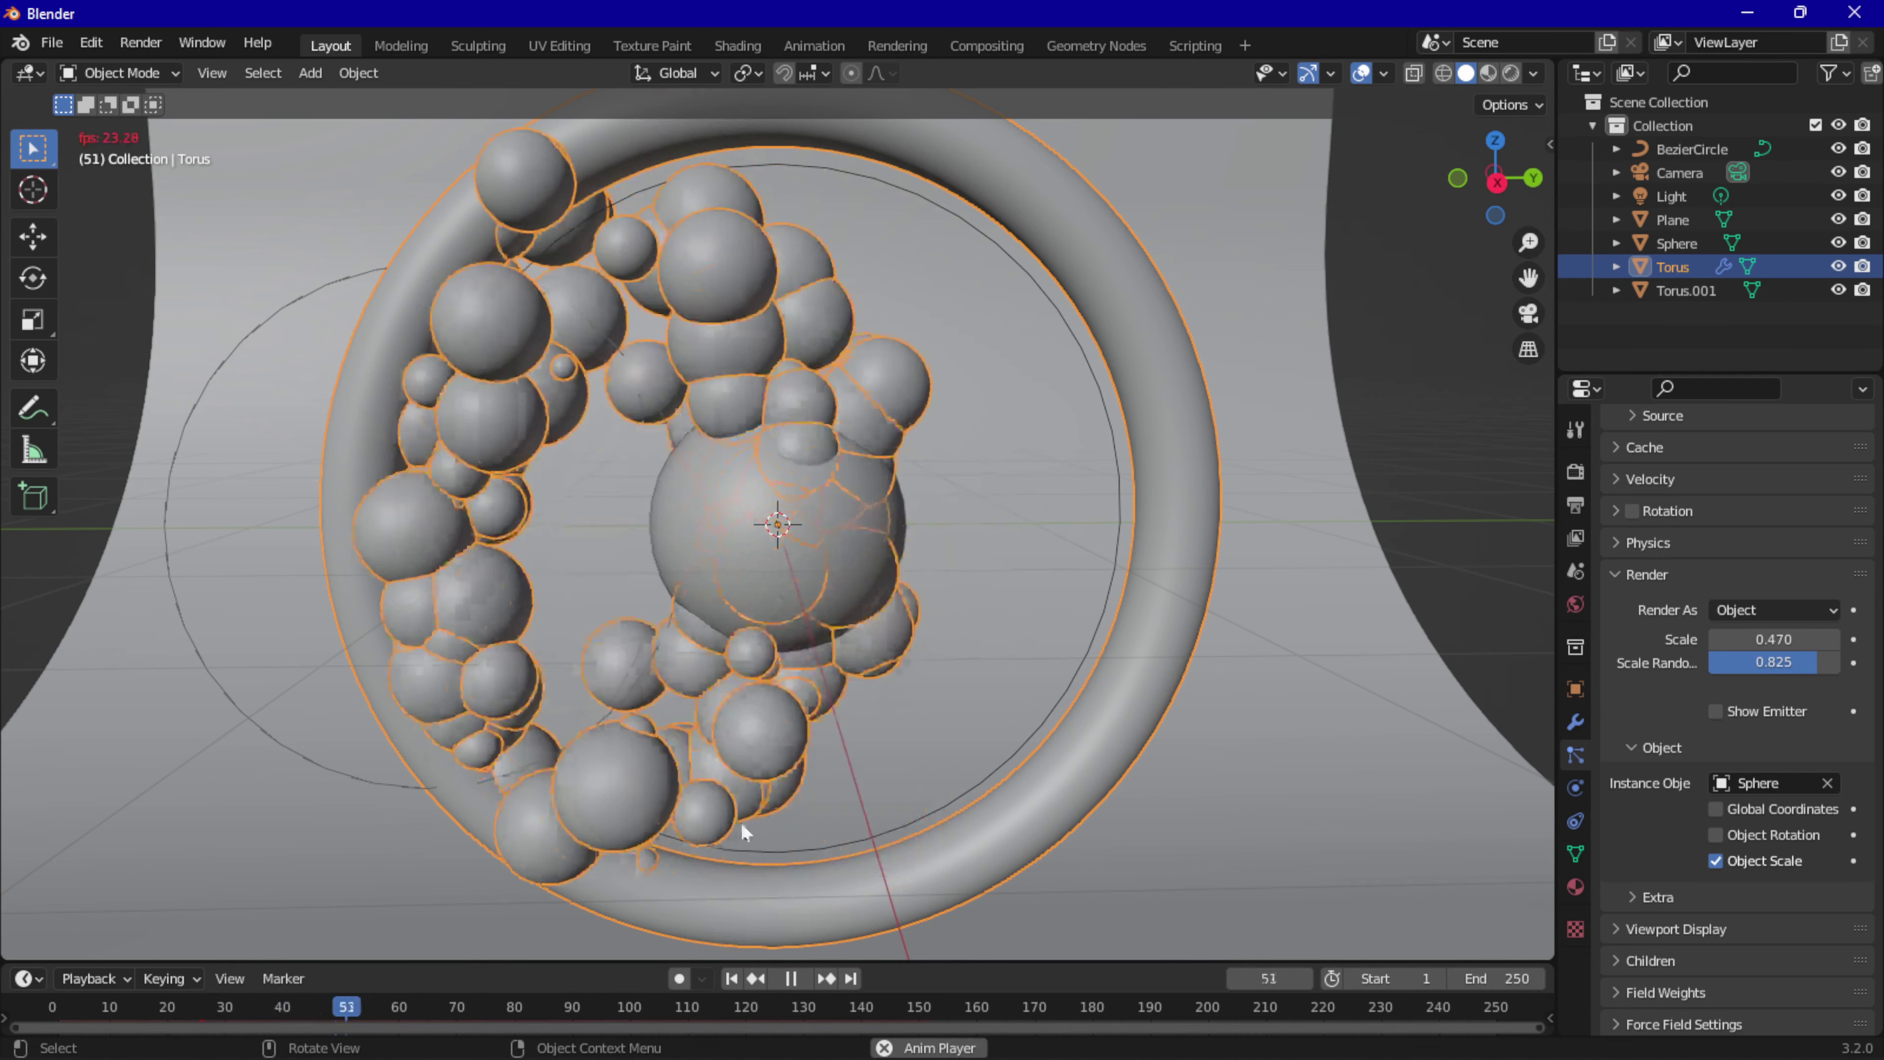
{"action": "key", "text": "space"}
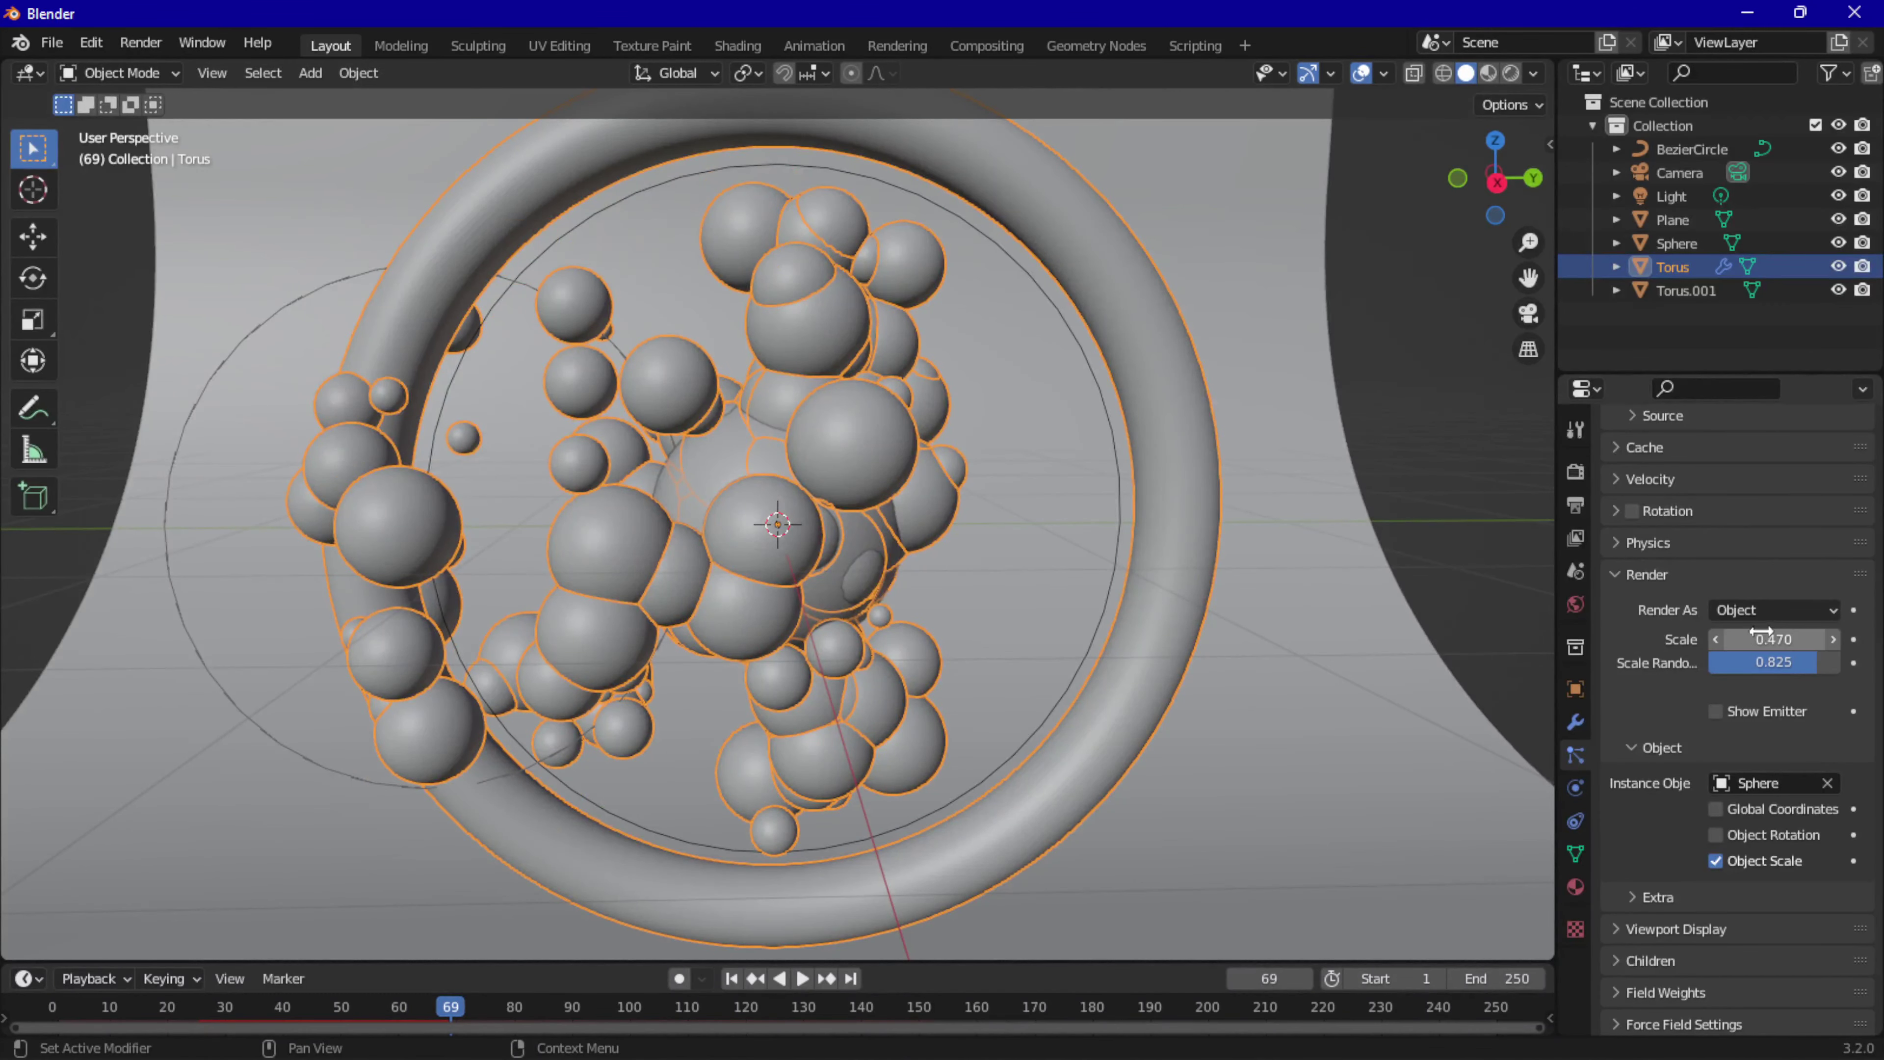
{"action": "left_click_drag", "start_coordinate": [1766, 630], "coordinate": [1832, 631]}
{"action": "scroll", "coordinate": [1736, 667], "scroll_direction": "up", "scroll_amount": 10}
{"action": "mouse_move", "coordinate": [1771, 677]}
{"action": "left_mouse_down"}
{"action": "mouse_move", "coordinate": [1799, 677]}
{"action": "mouse_move", "coordinate": [1762, 677]}
{"action": "left_mouse_up"}
Reduce the particle count to 125 and replay the animation from frame 1.
{"action": "key", "text": "space"}
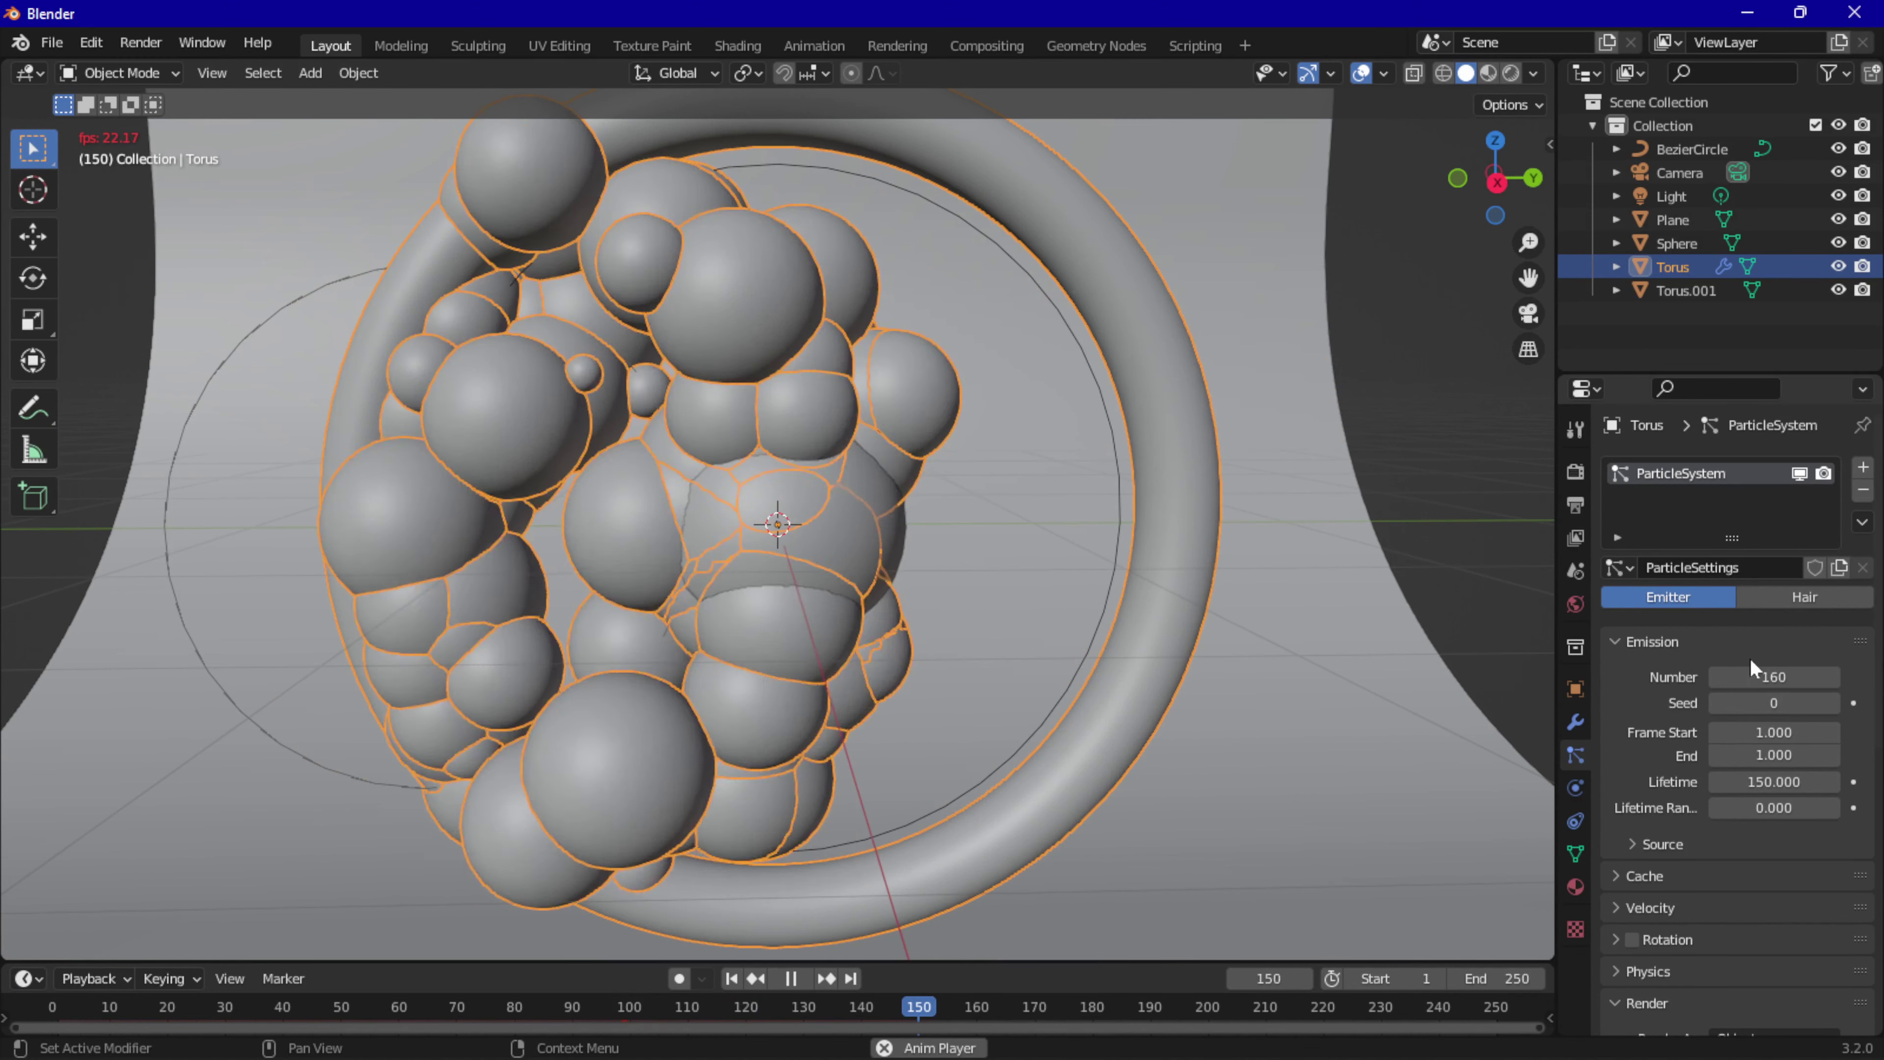
{"action": "key", "text": "space"}
{"action": "left_click_drag", "start_coordinate": [1770, 671], "coordinate": [1750, 672]}
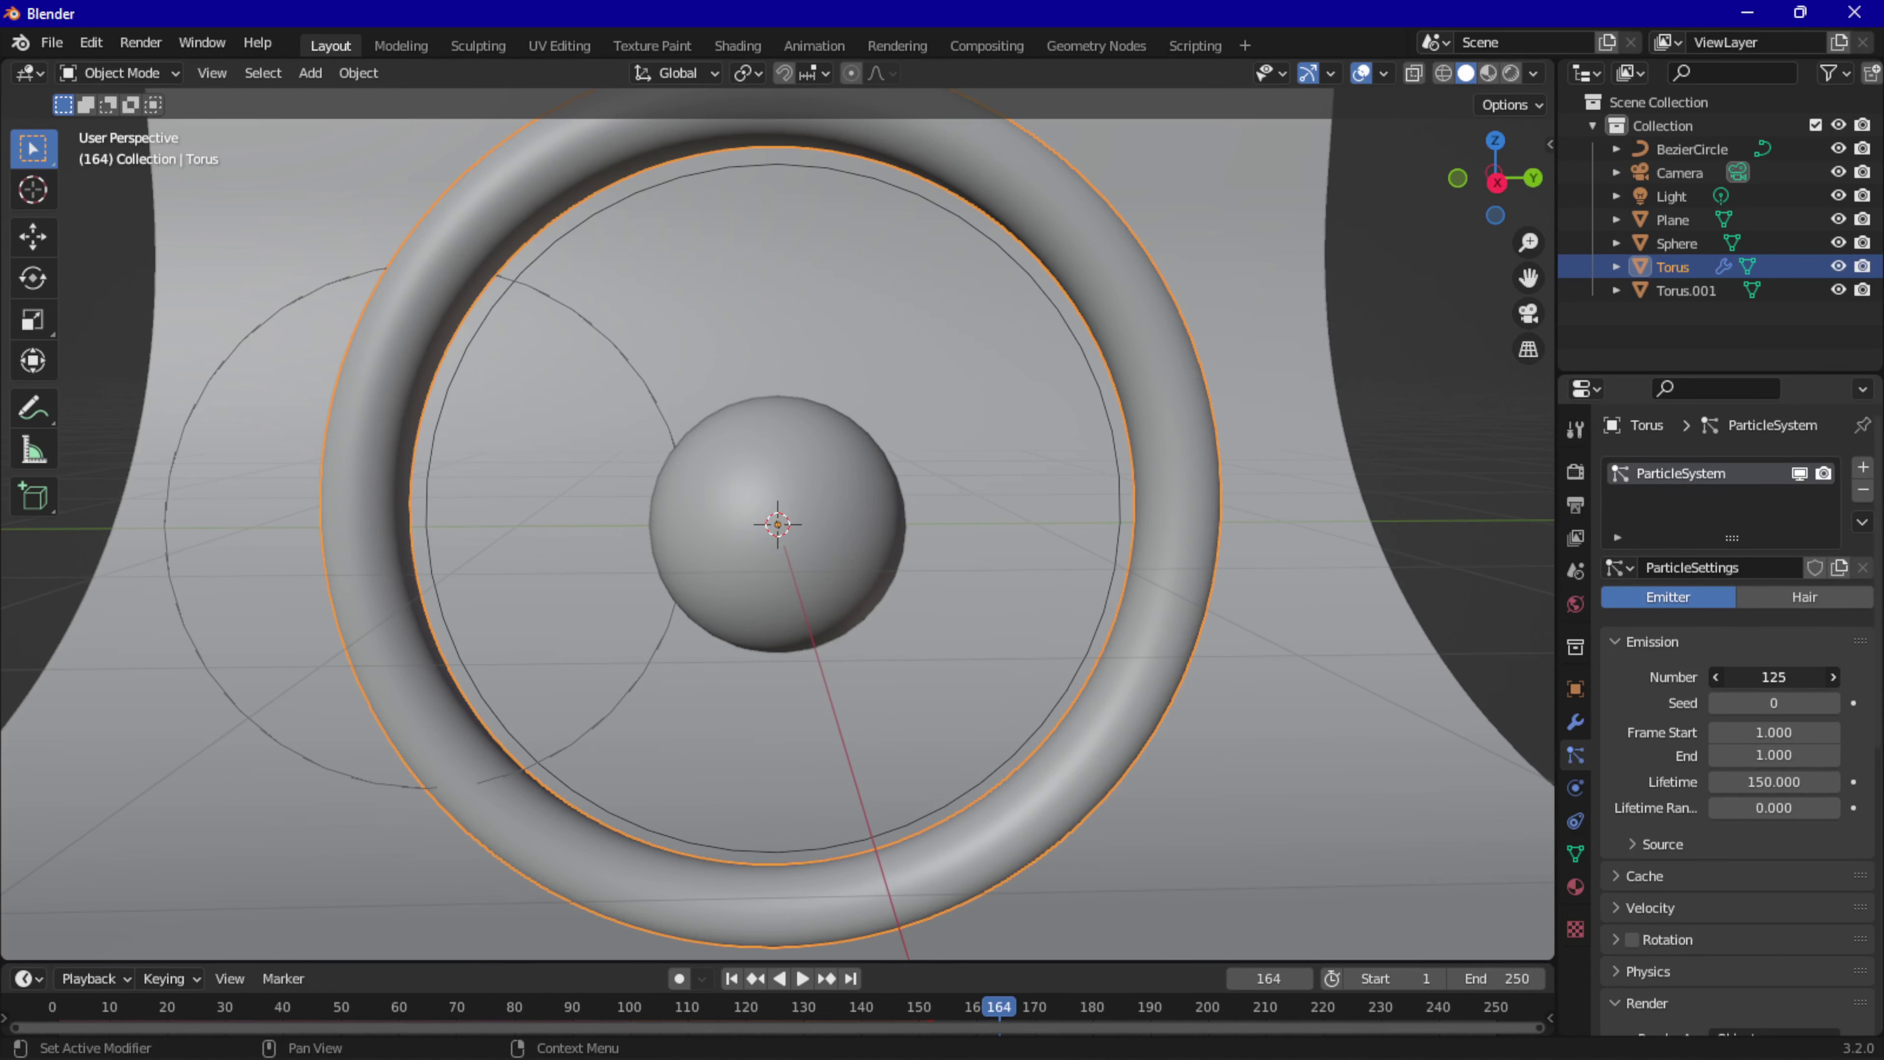
{"action": "left_click", "coordinate": [731, 979]}
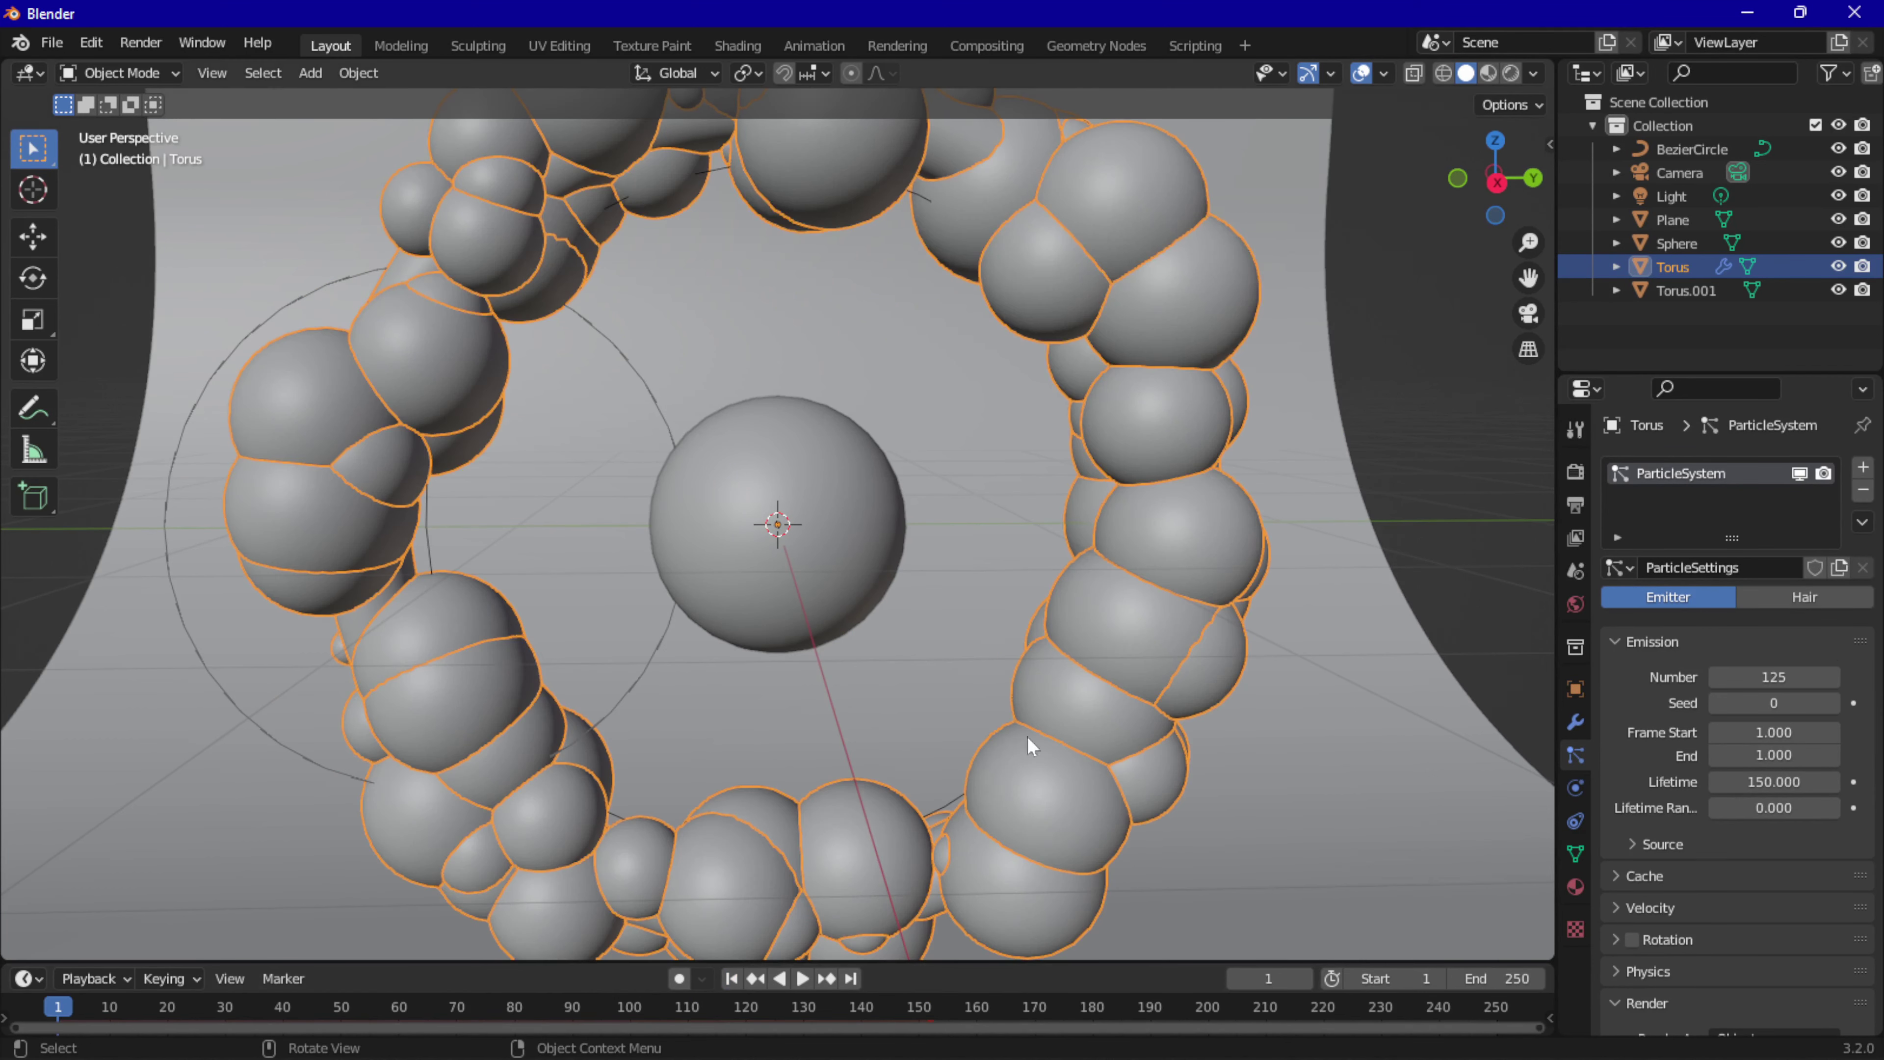
{"action": "key", "text": "space"}
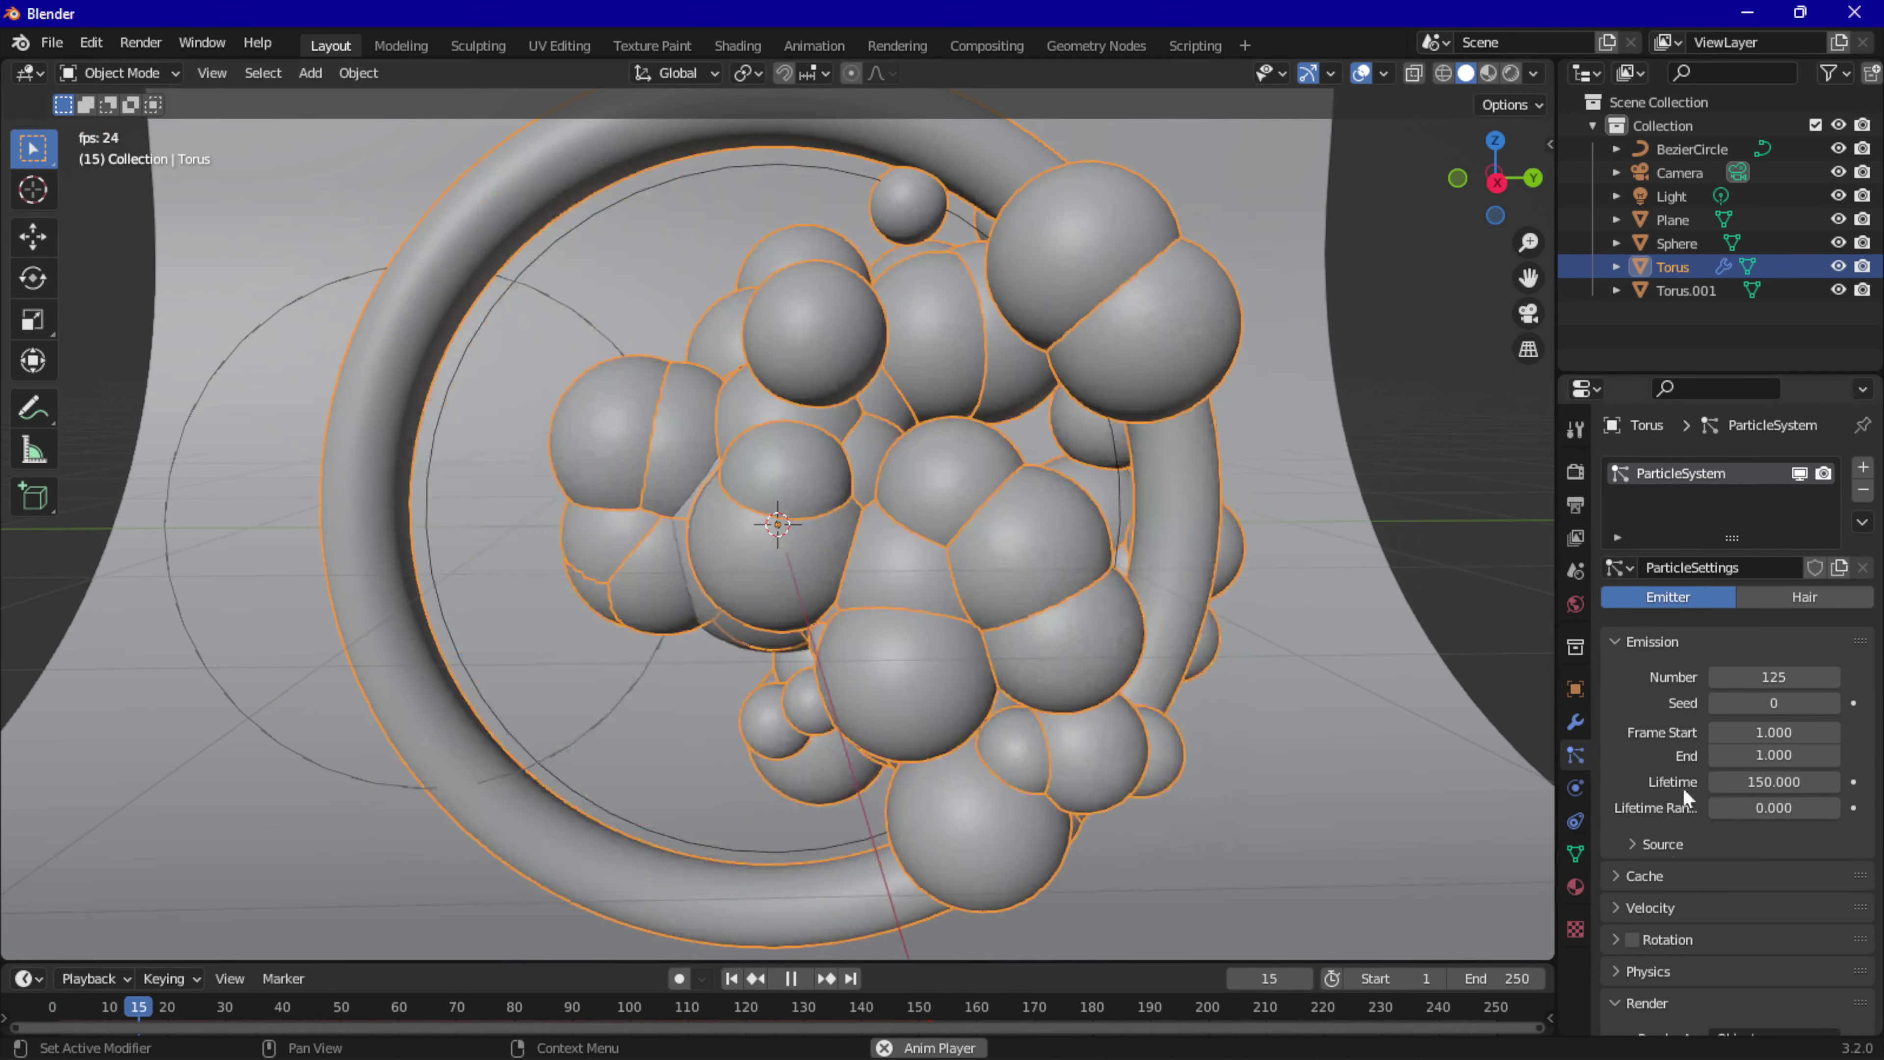
{"action": "key", "text": "space"}
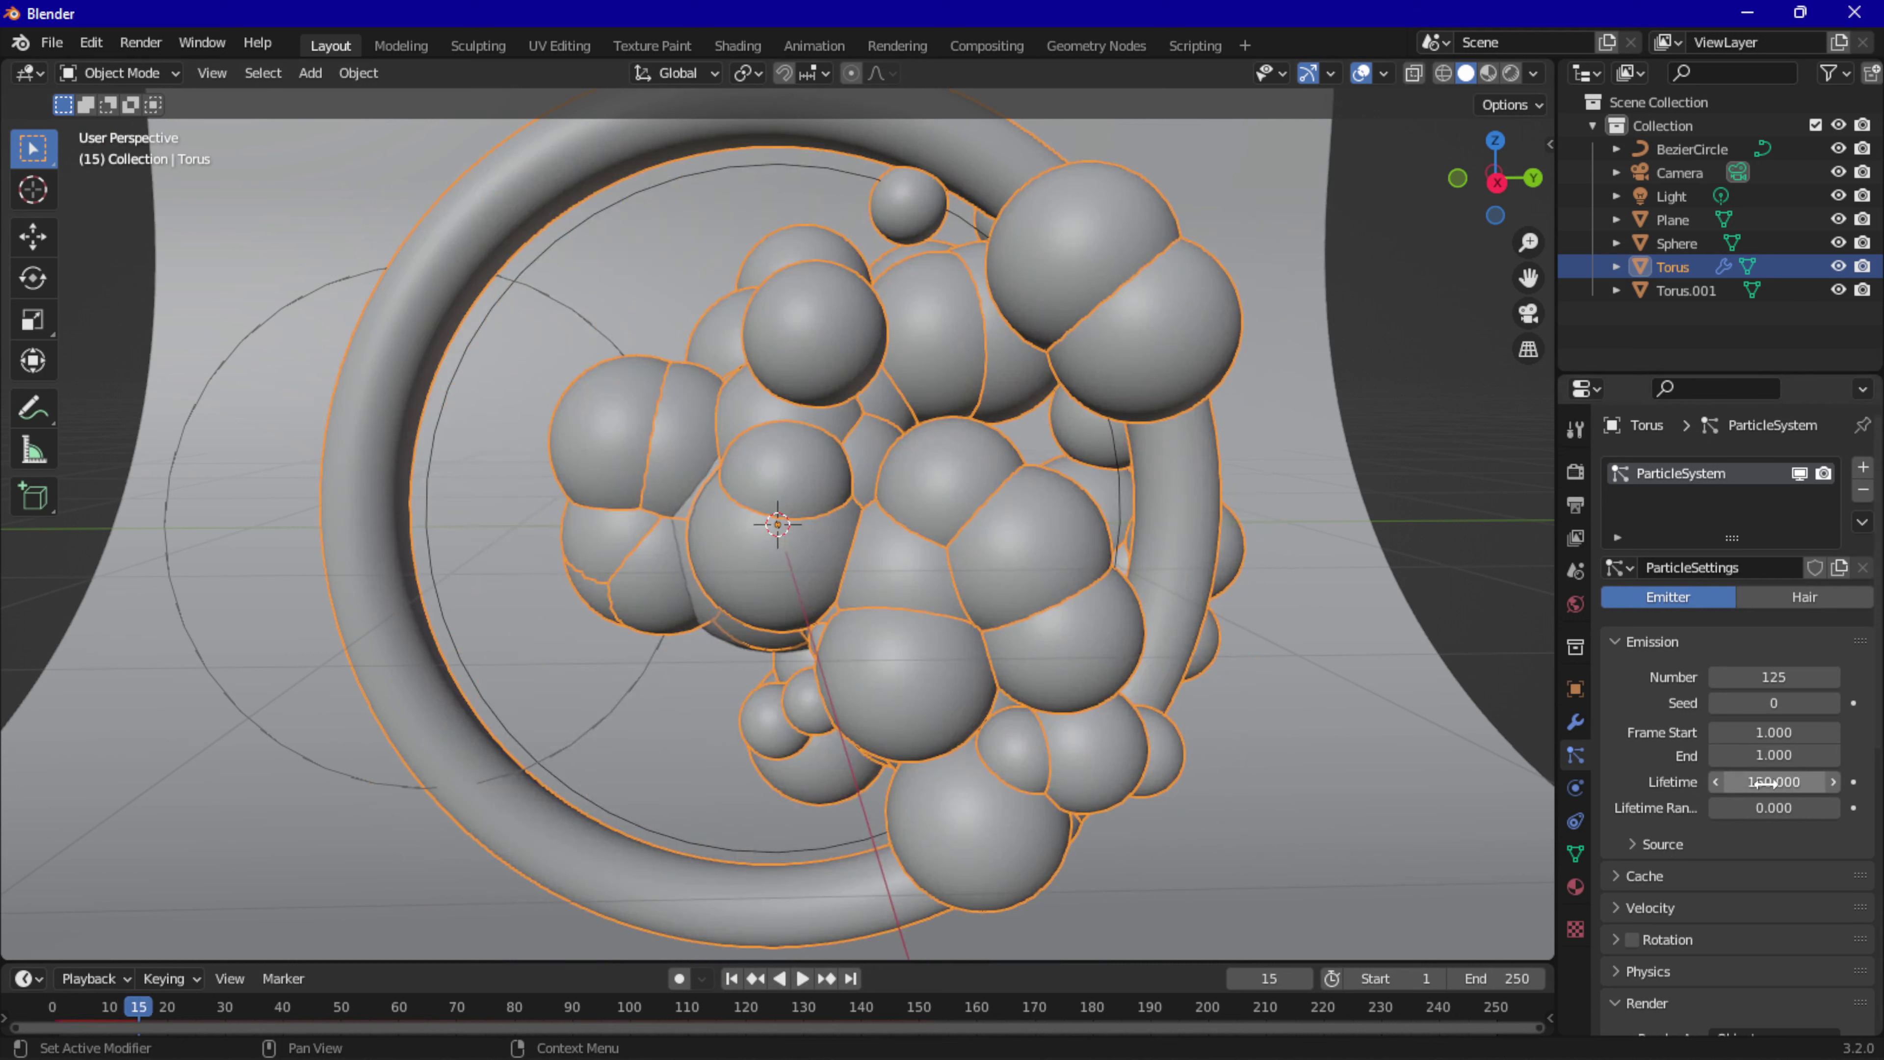
Give the particles a 250-frame lifetime and play back to frame 133 to check.
{"action": "left_click", "coordinate": [1771, 782]}
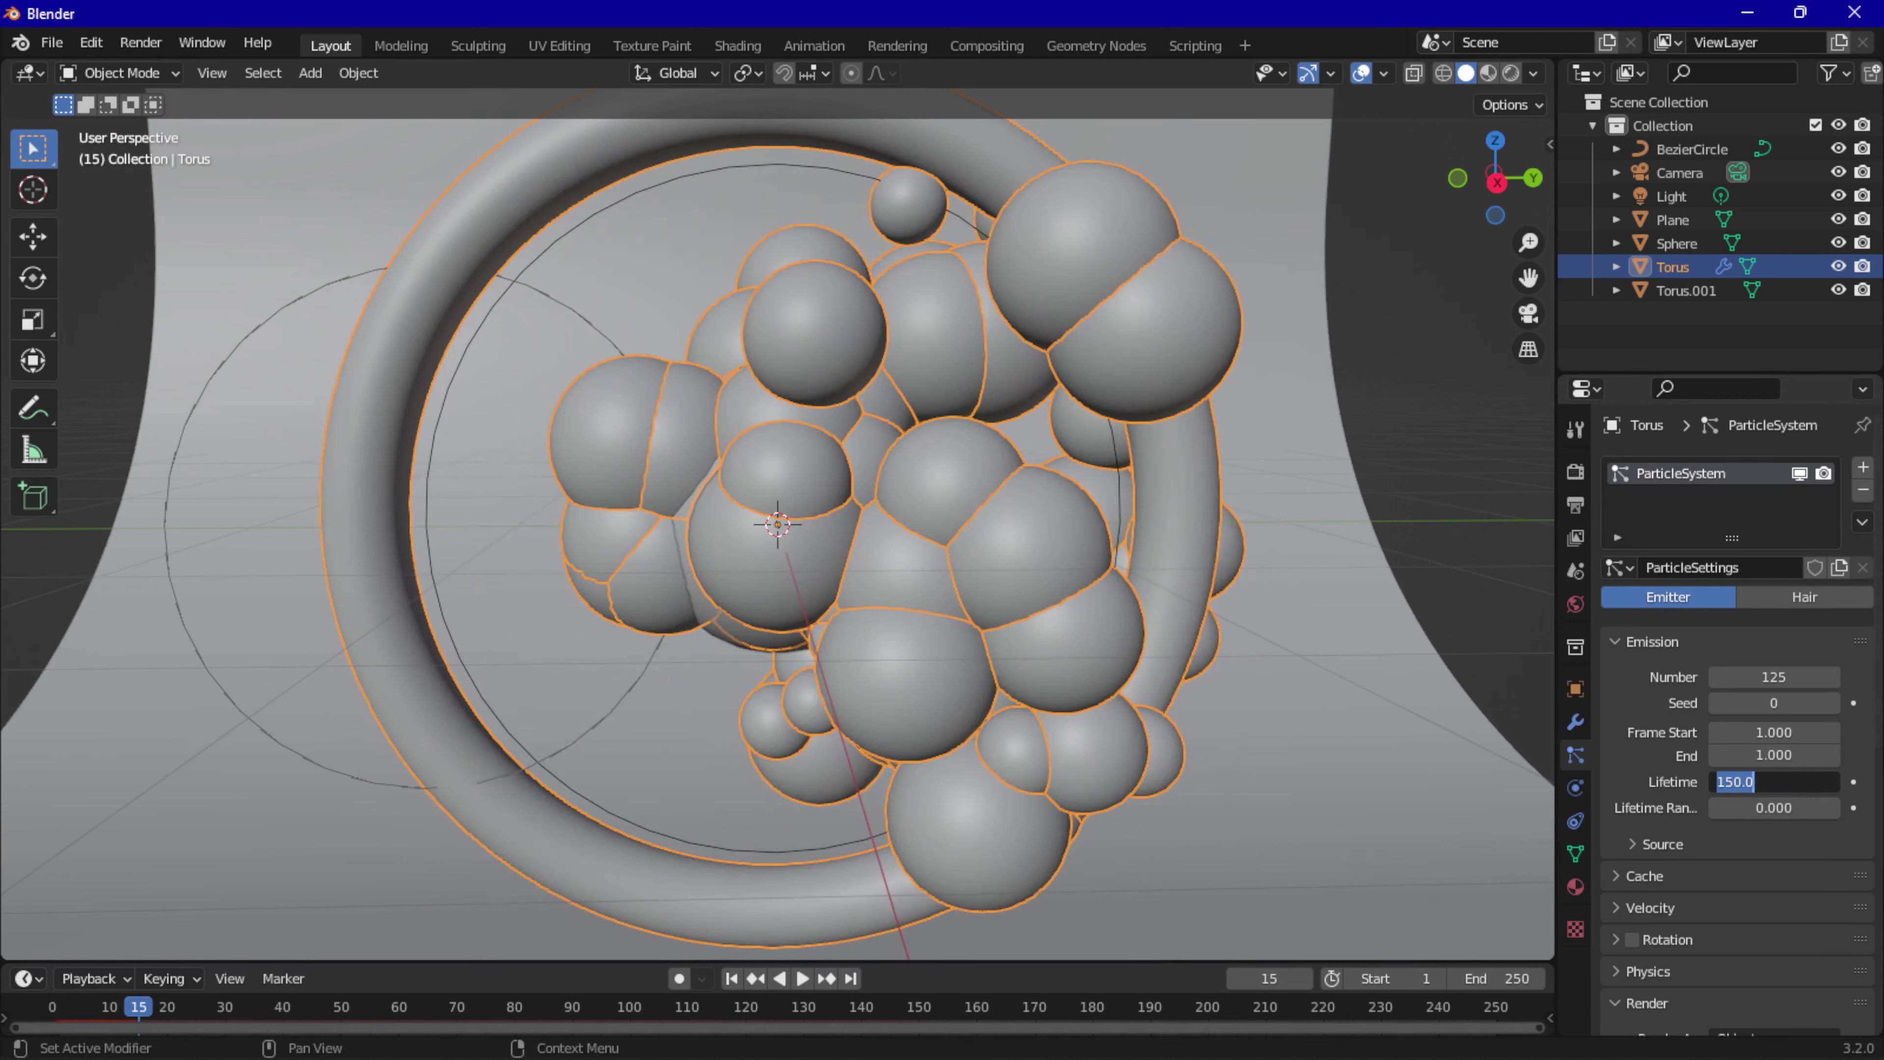
{"action": "type", "text": "250"}
{"action": "key", "text": "Return"}
{"action": "key", "text": "space"}
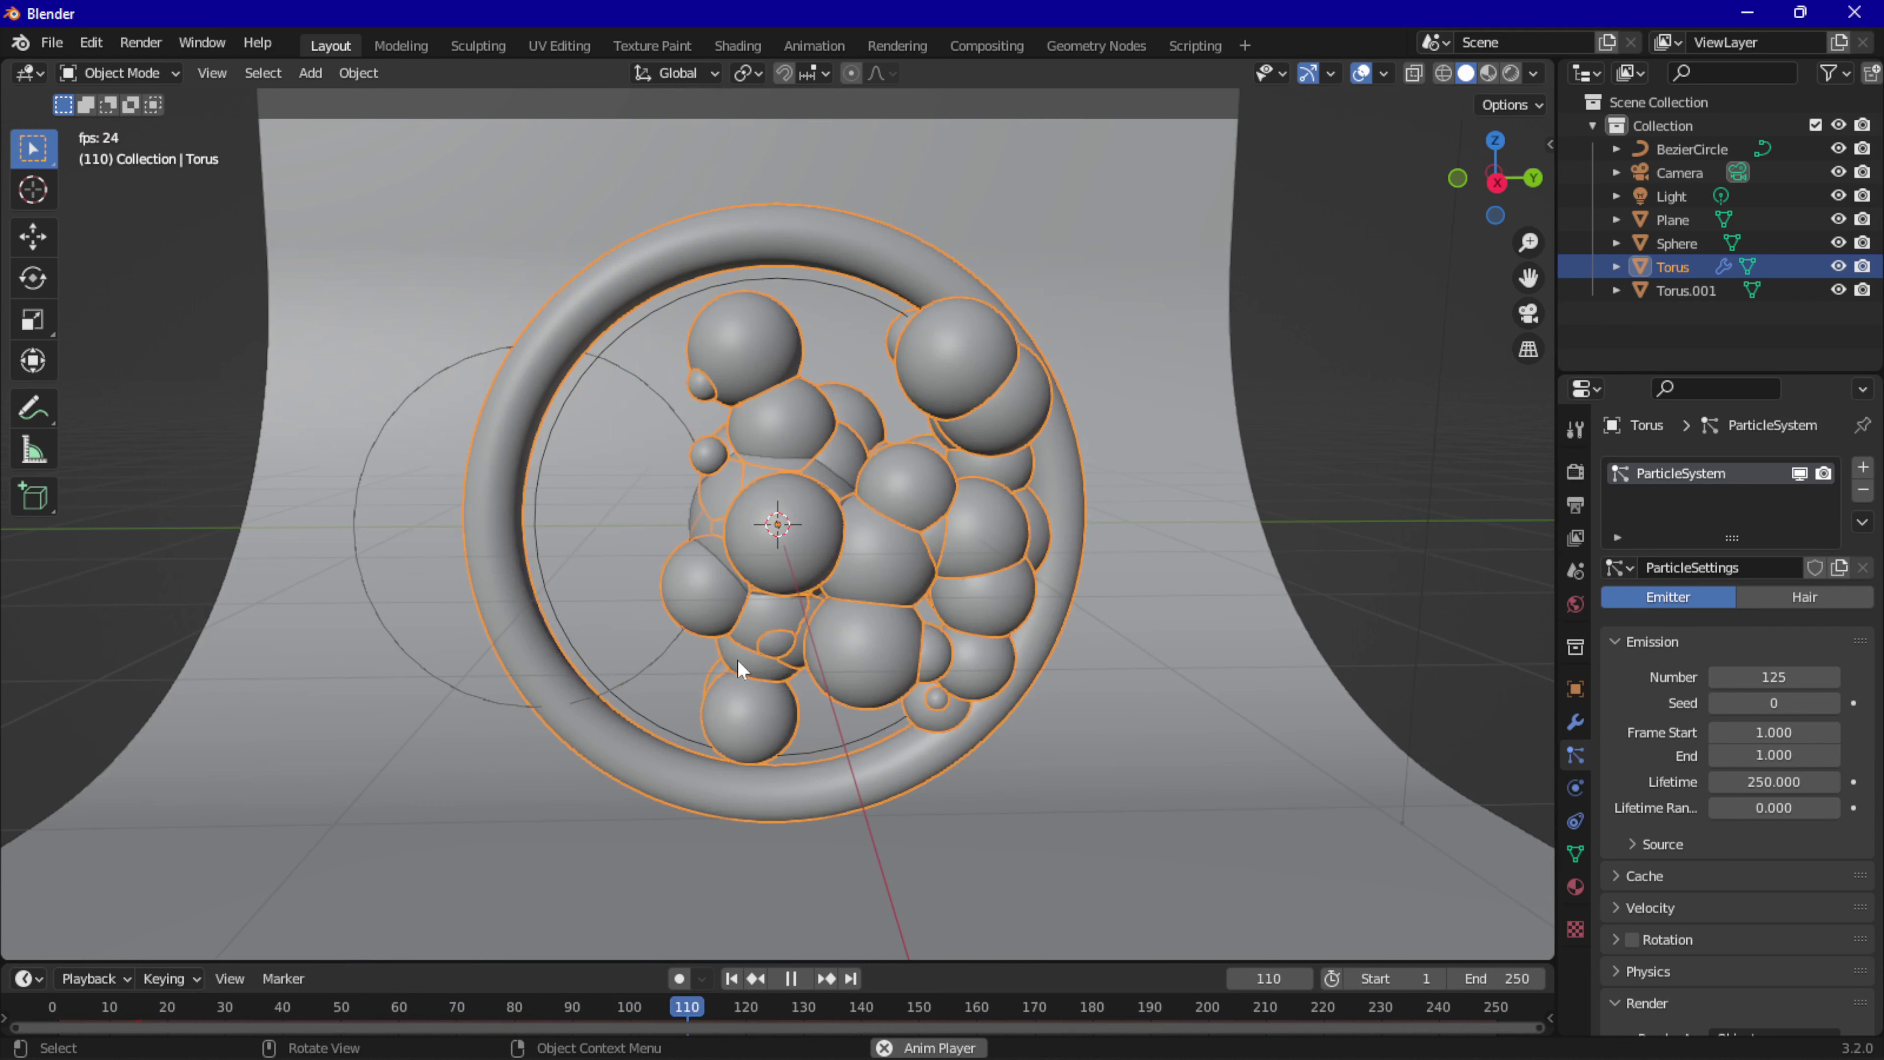
{"action": "key", "text": "space"}
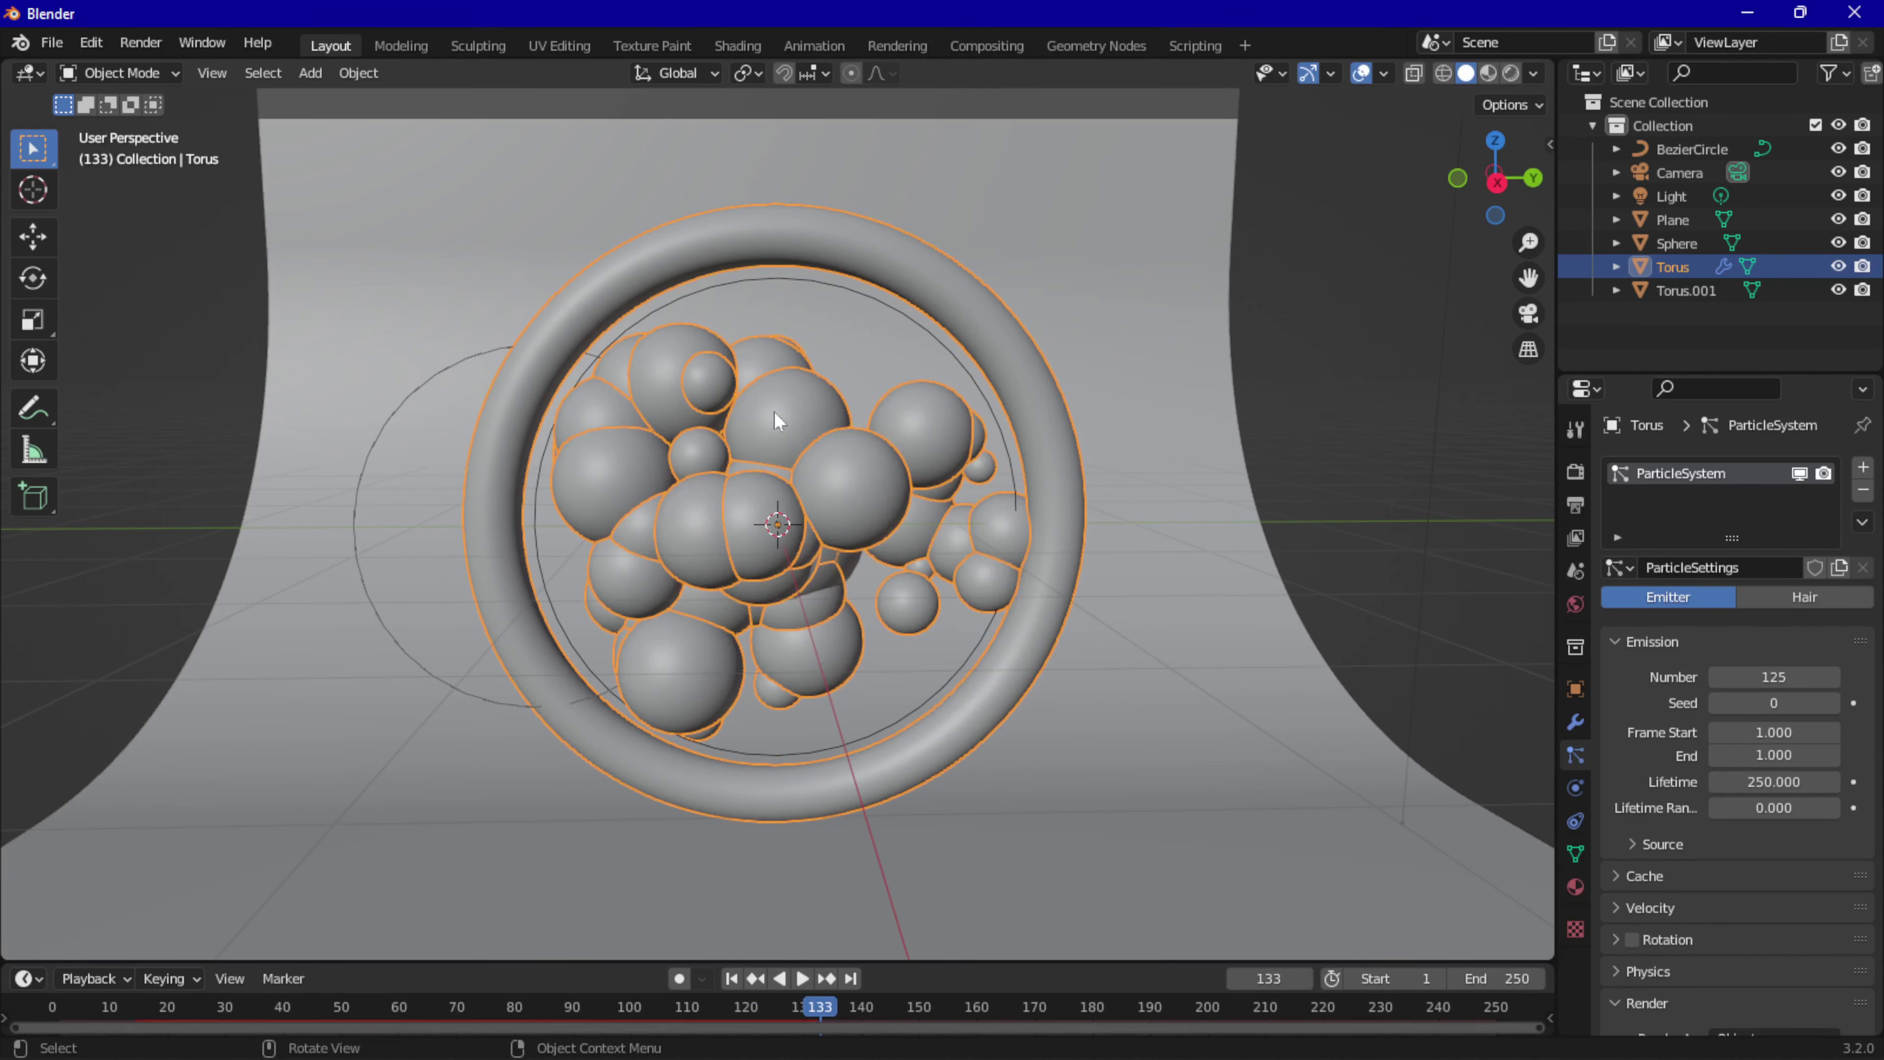
Hide the BezierCircle and the Sphere in both the viewport and renders.
{"action": "left_click", "coordinate": [912, 322]}
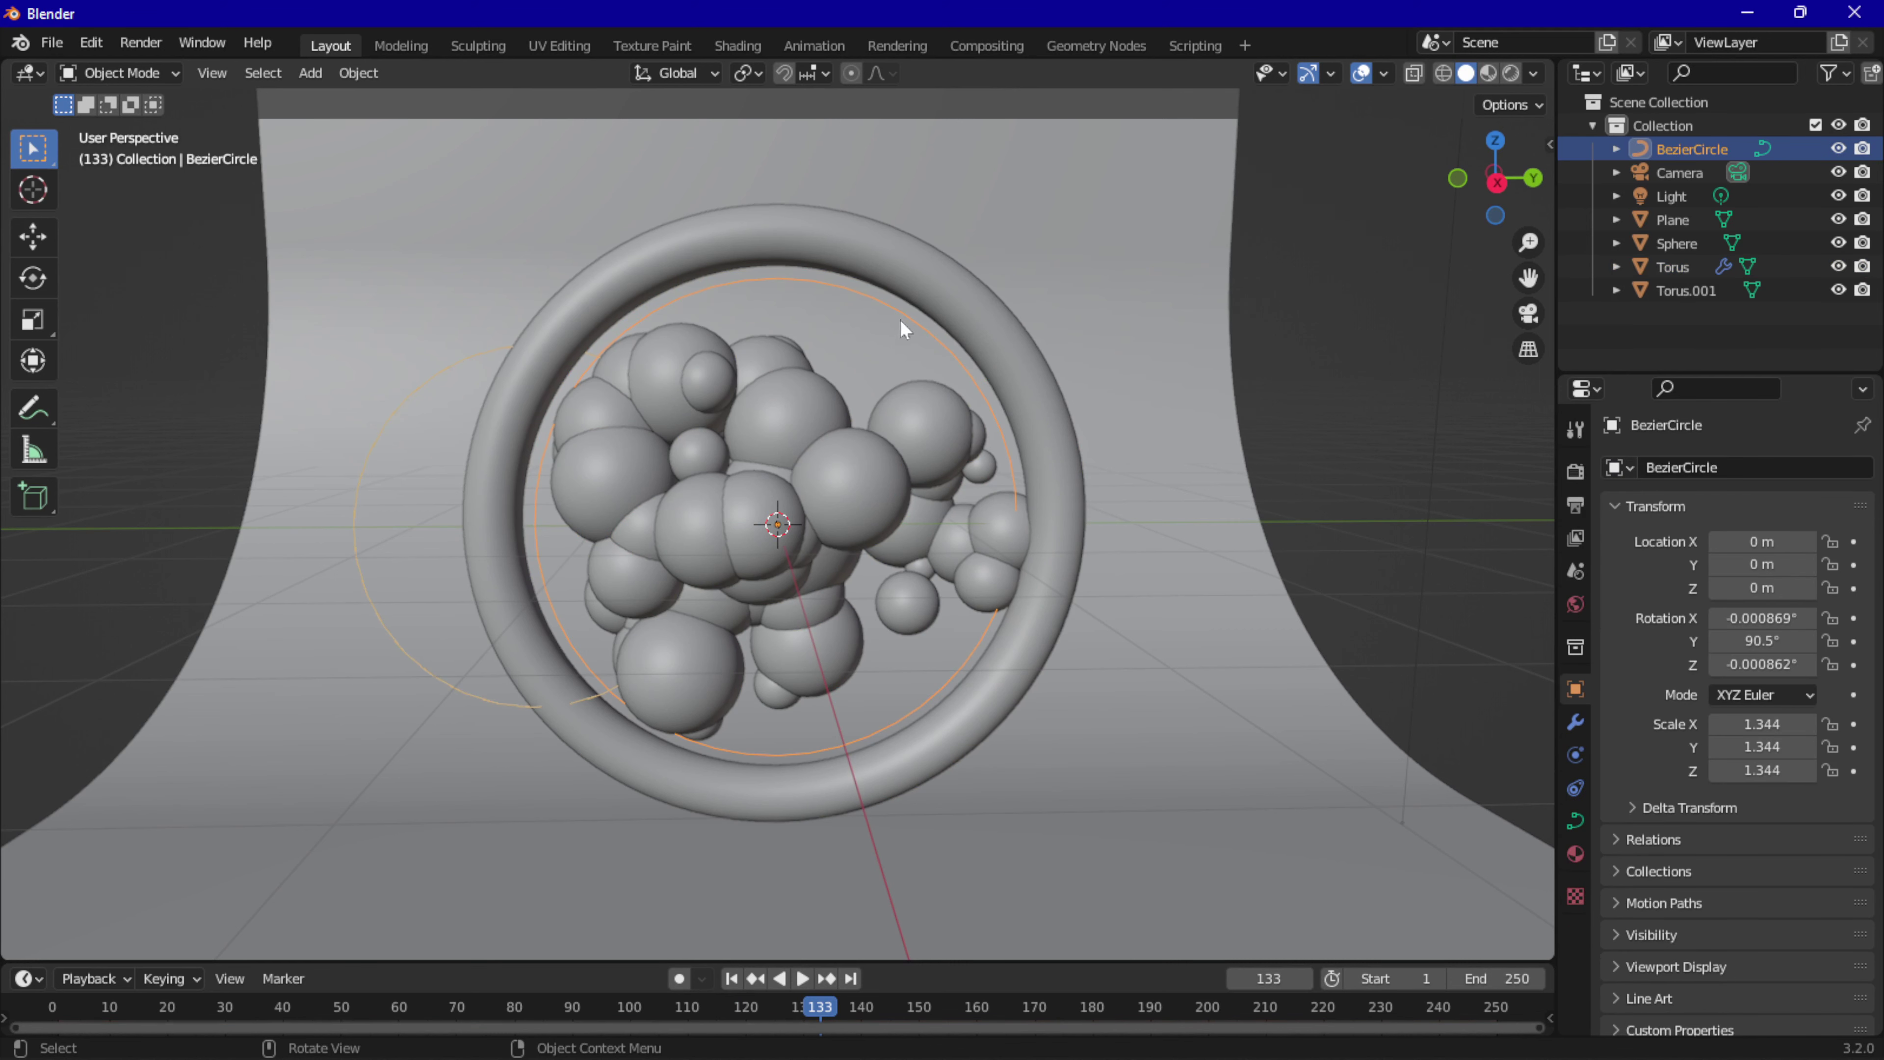
{"action": "left_click", "coordinate": [1839, 150]}
{"action": "key", "text": "space"}
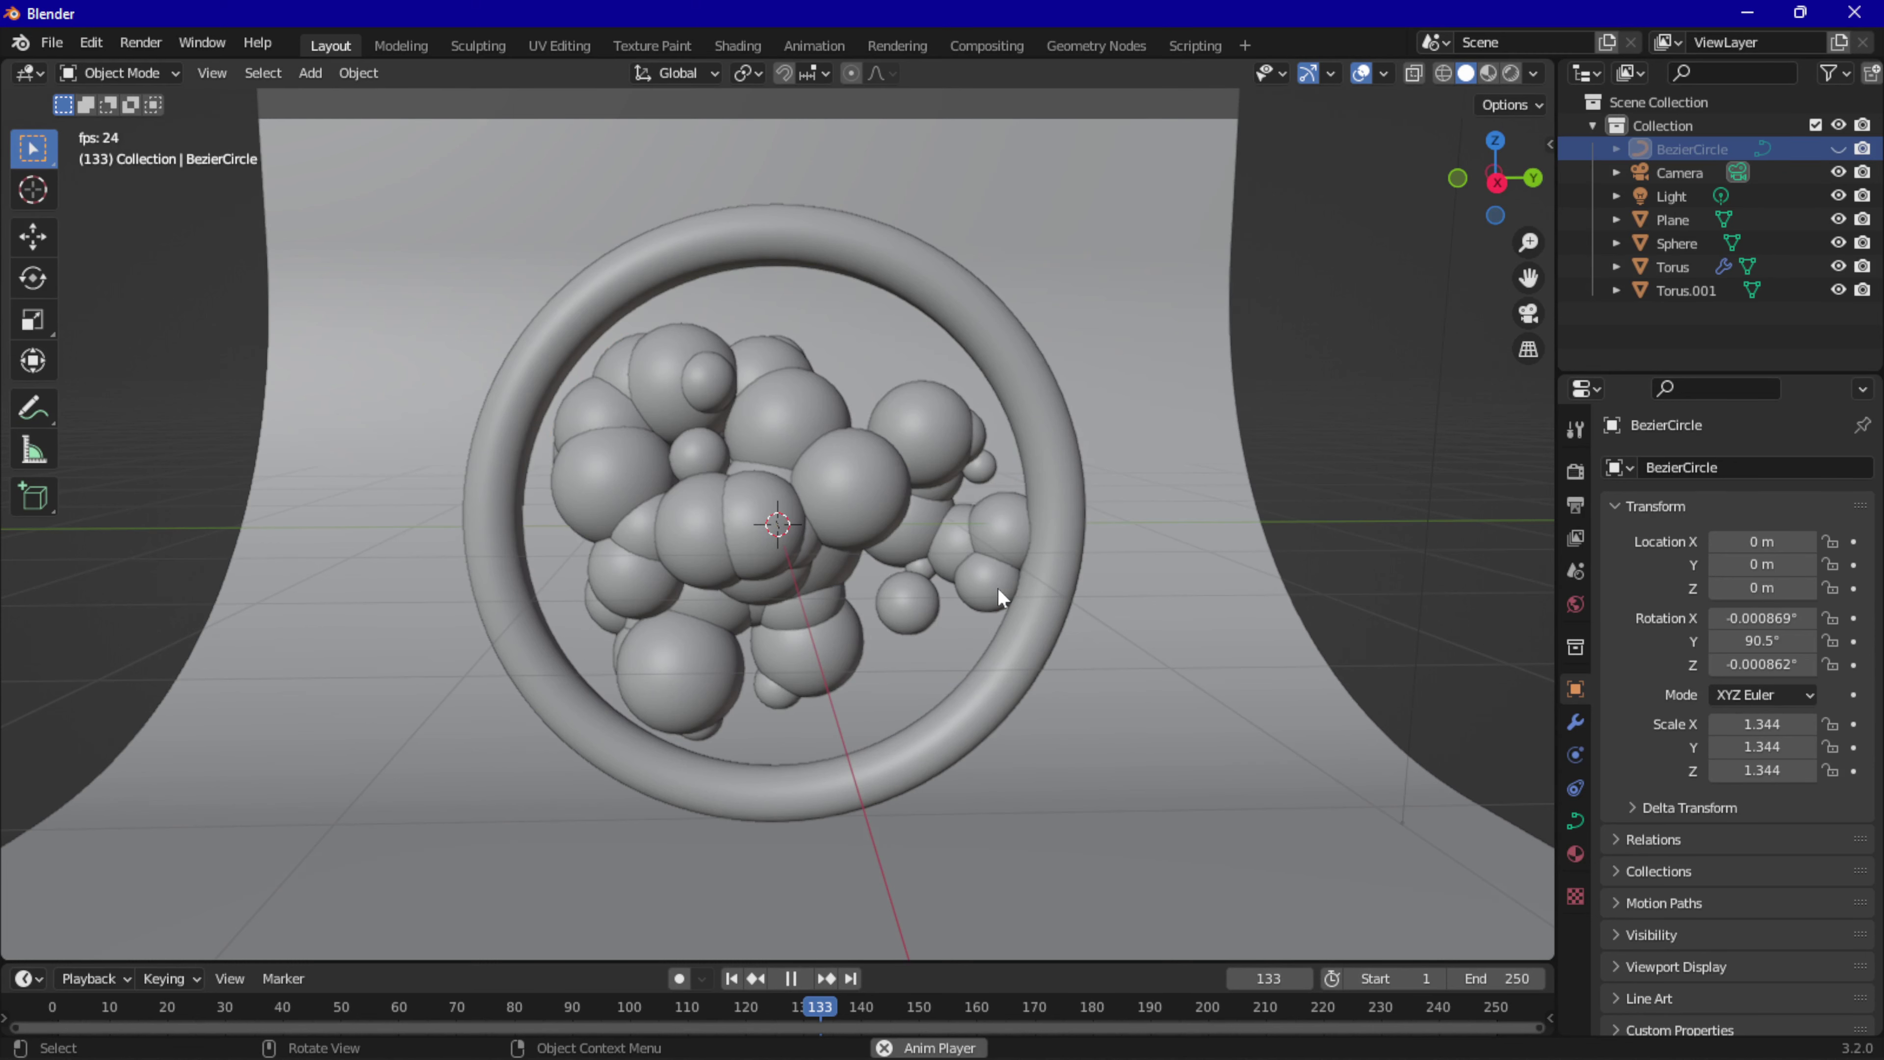
{"action": "key", "text": "space"}
{"action": "left_click", "coordinate": [795, 546]}
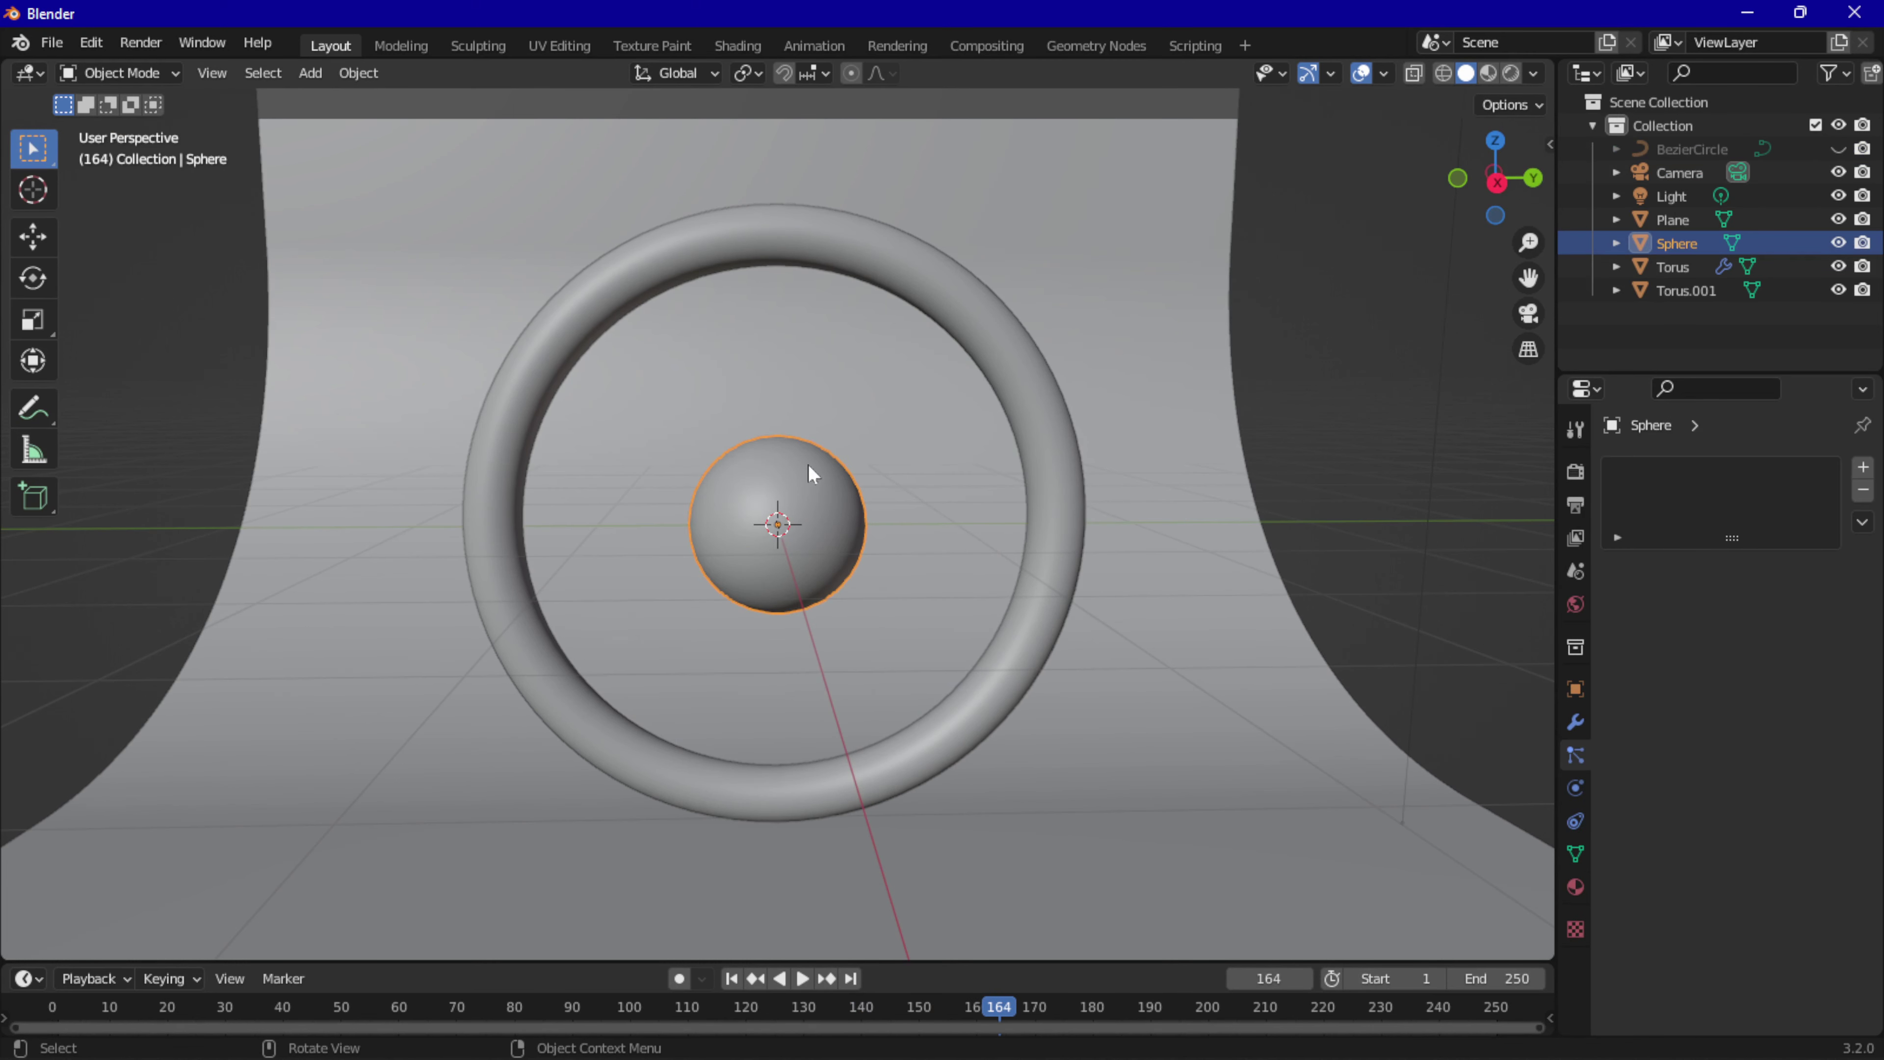
{"action": "left_click", "coordinate": [1839, 243]}
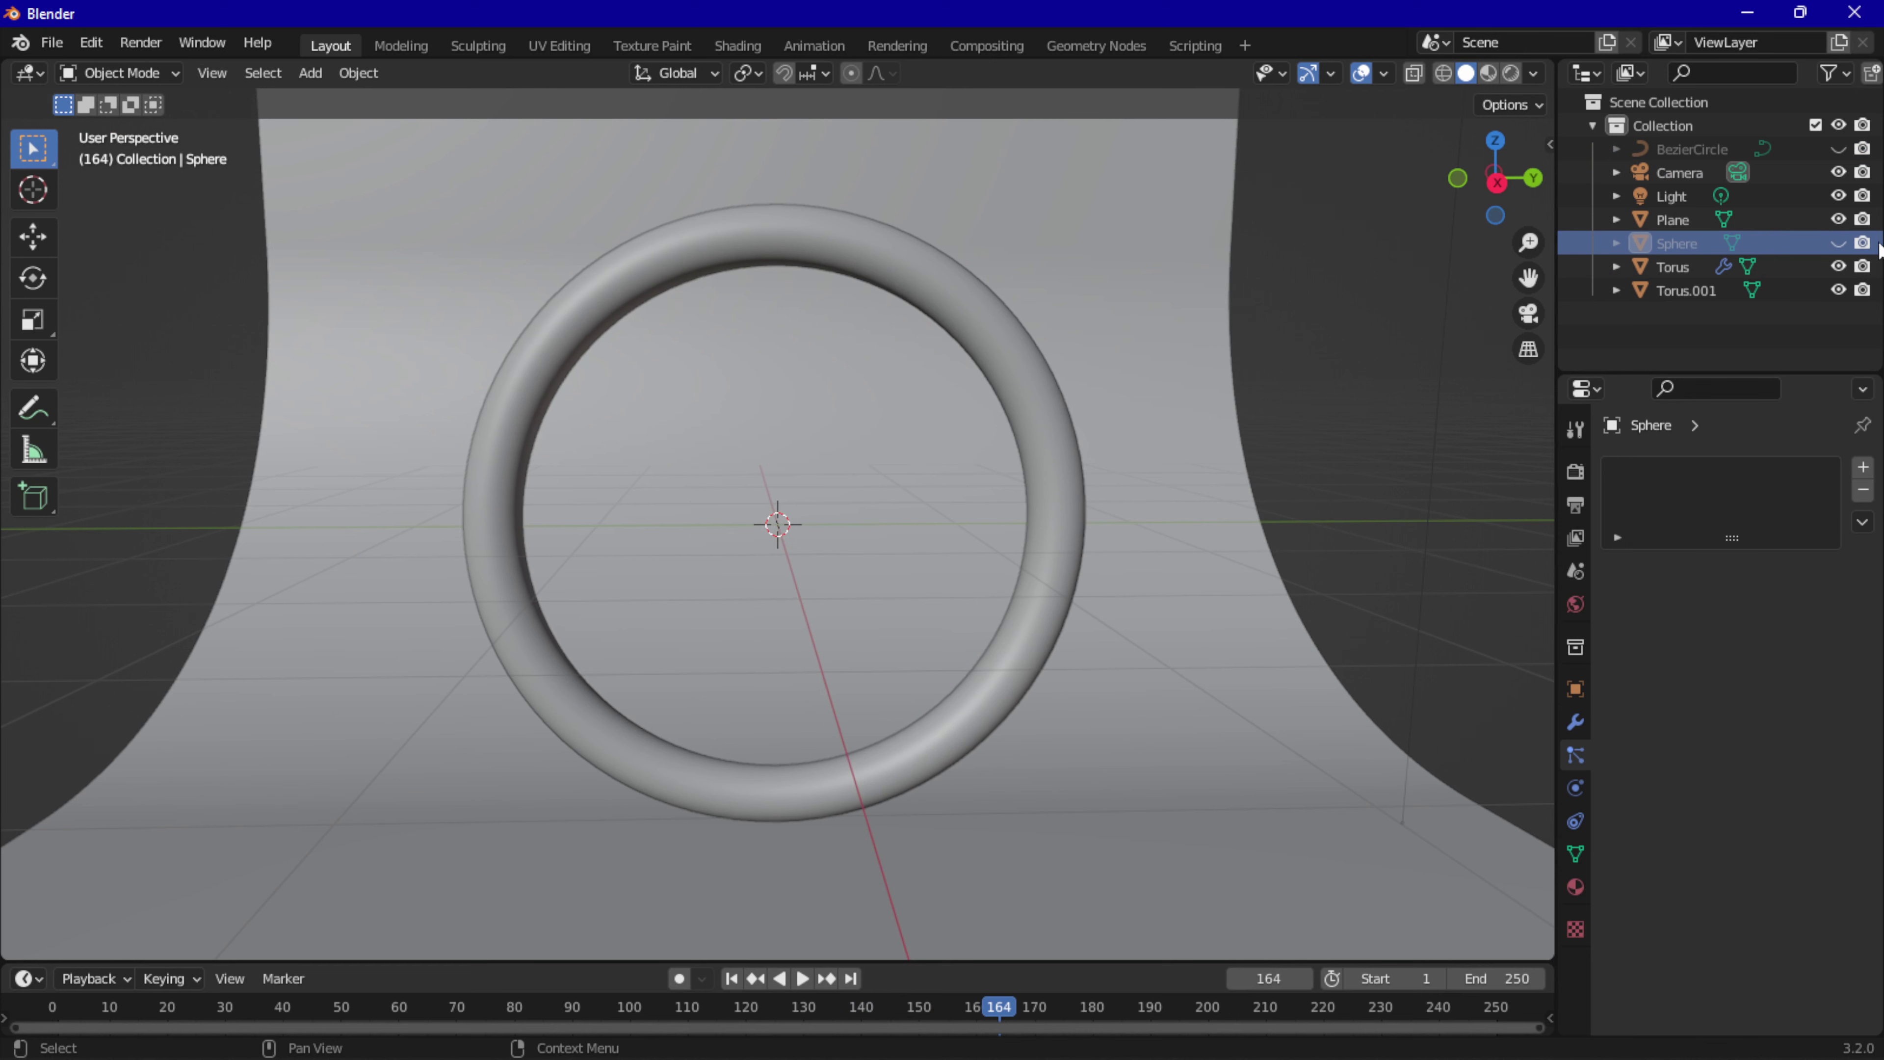
{"action": "left_click", "coordinate": [1862, 243]}
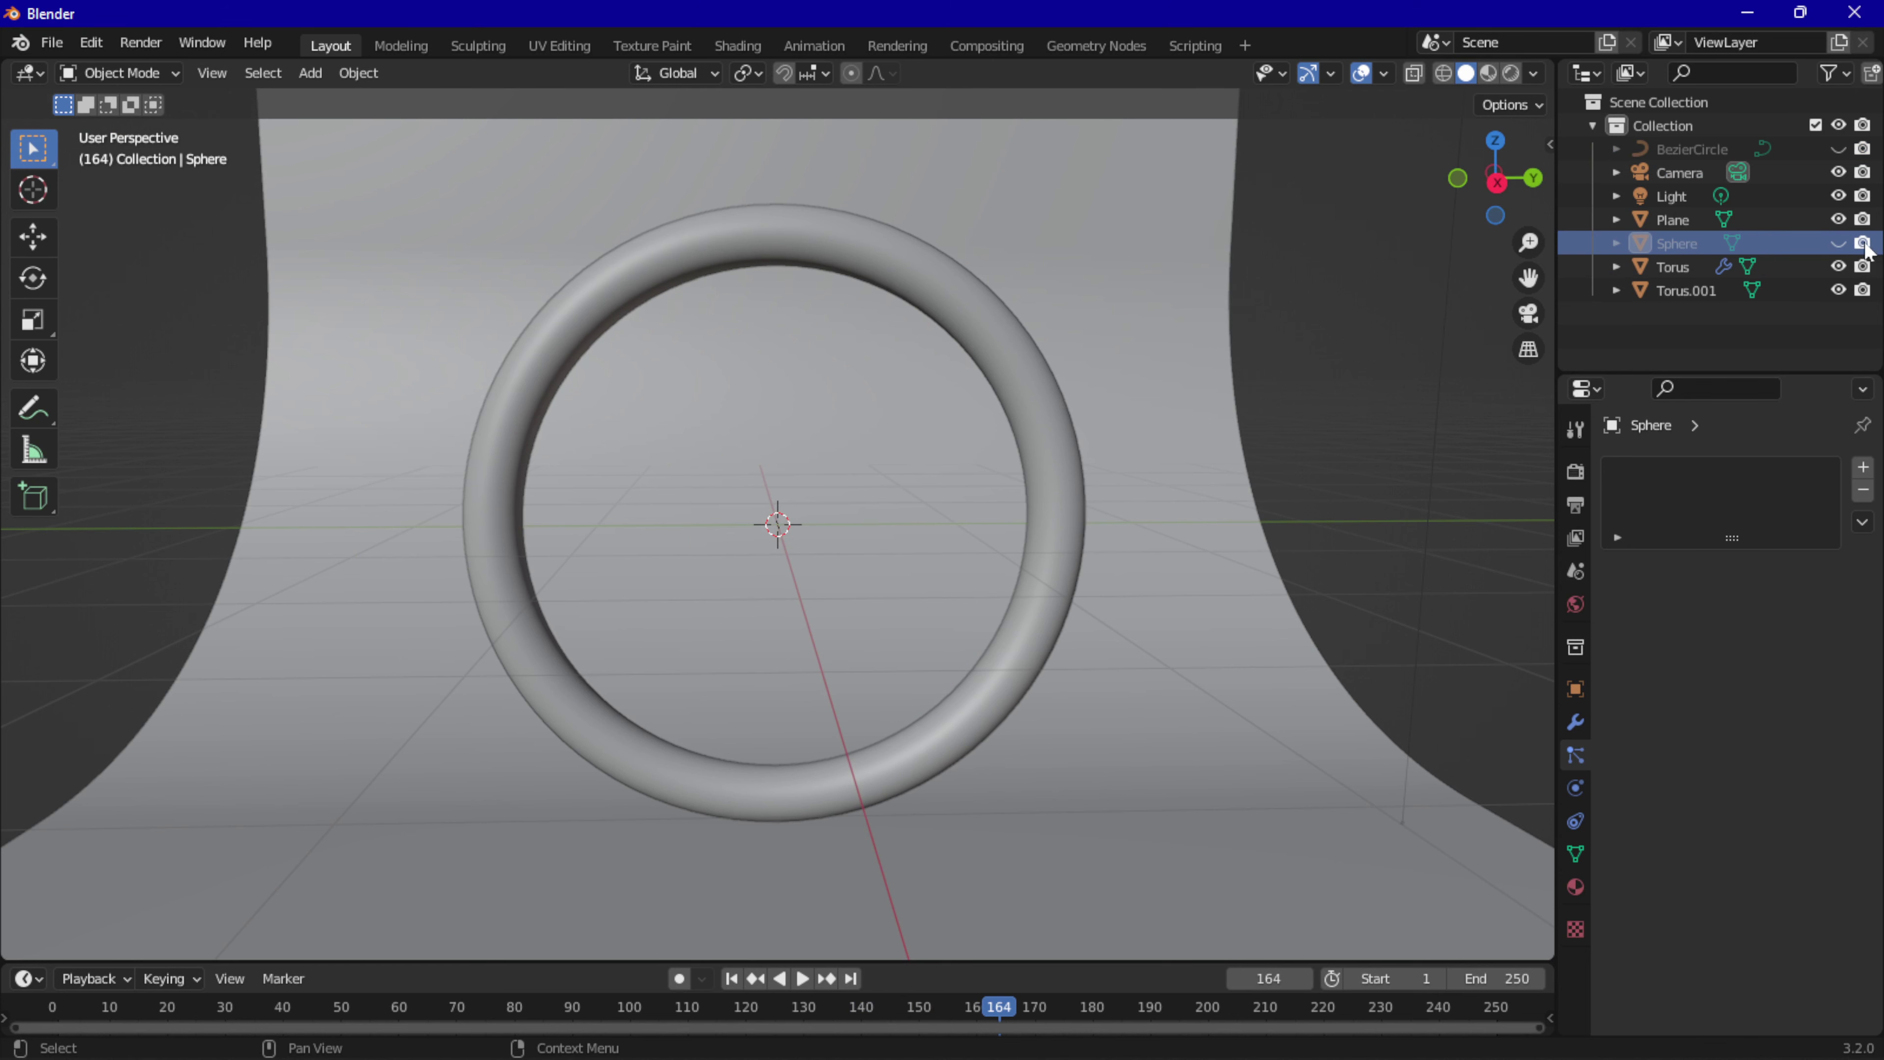
{"action": "left_click", "coordinate": [1863, 149]}
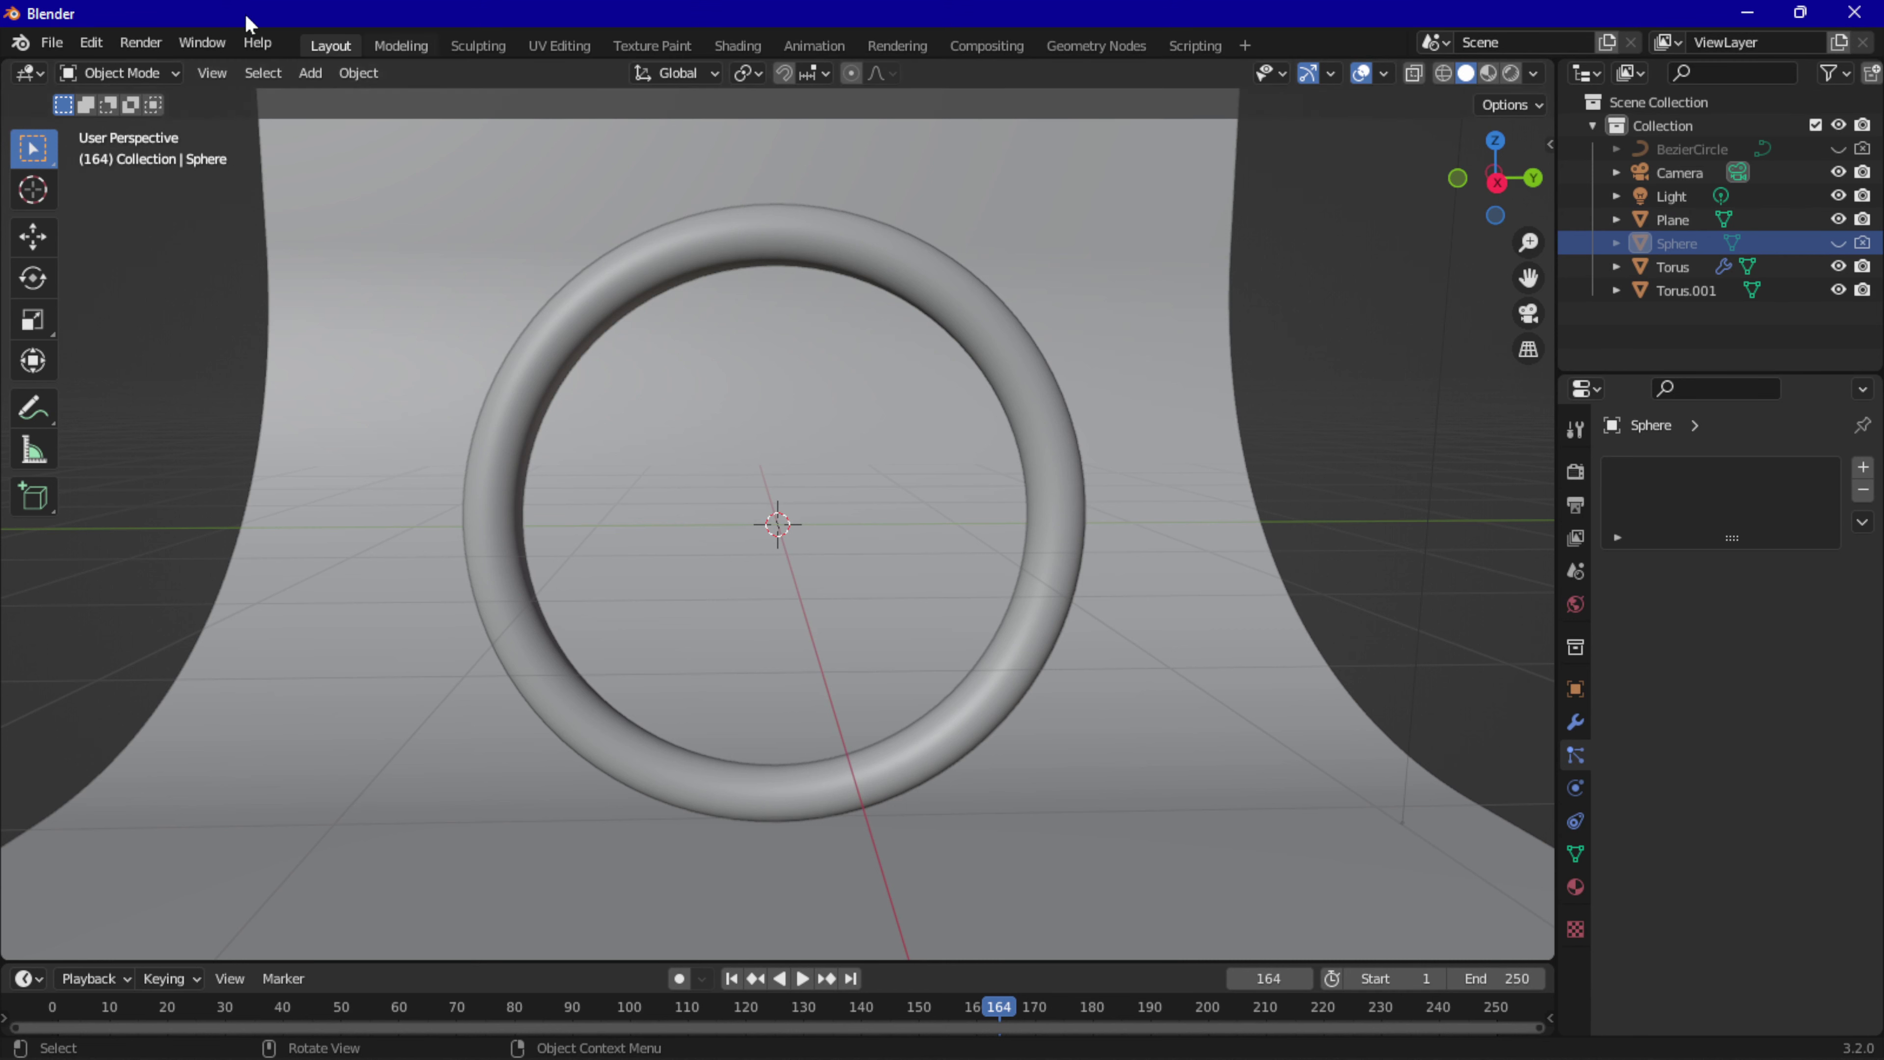
Replay the particle animation from the start, stopping at frame 50.
{"action": "key", "text": "space"}
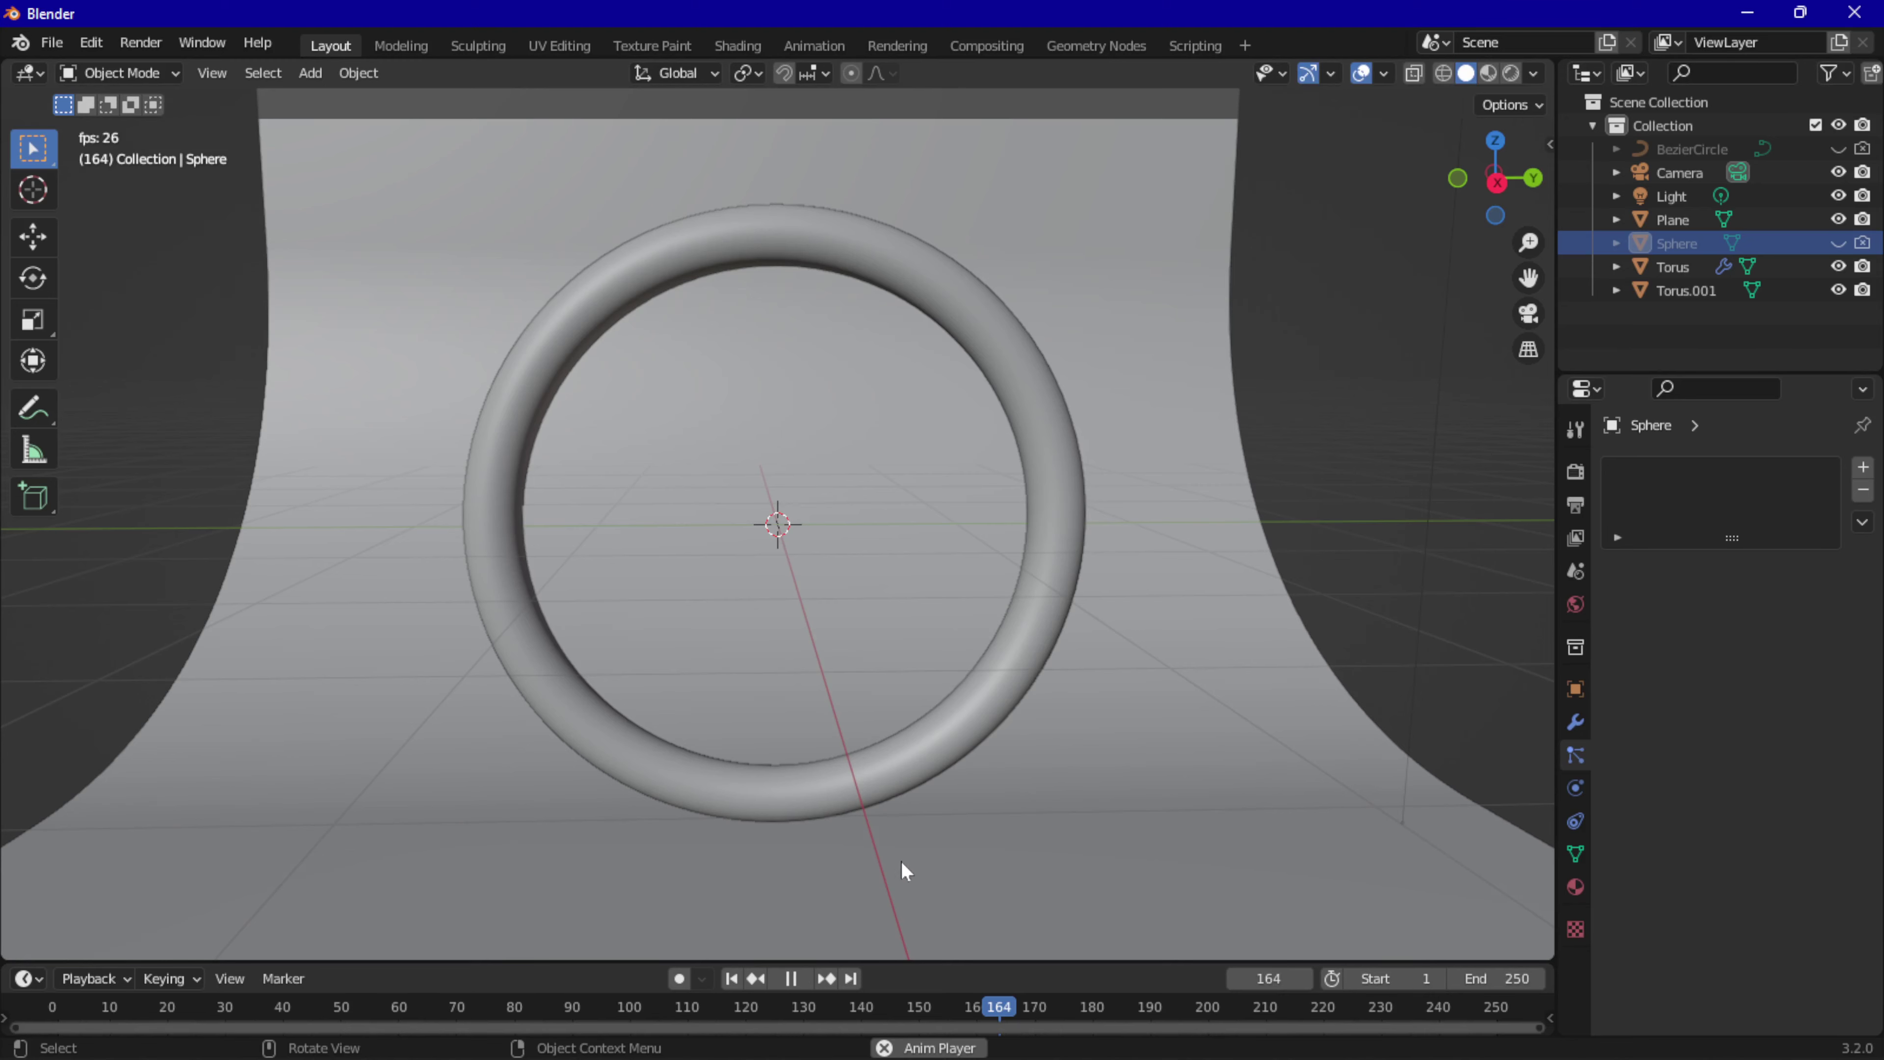
{"action": "key", "text": "space"}
{"action": "left_click", "coordinate": [731, 979]}
{"action": "key", "text": "space"}
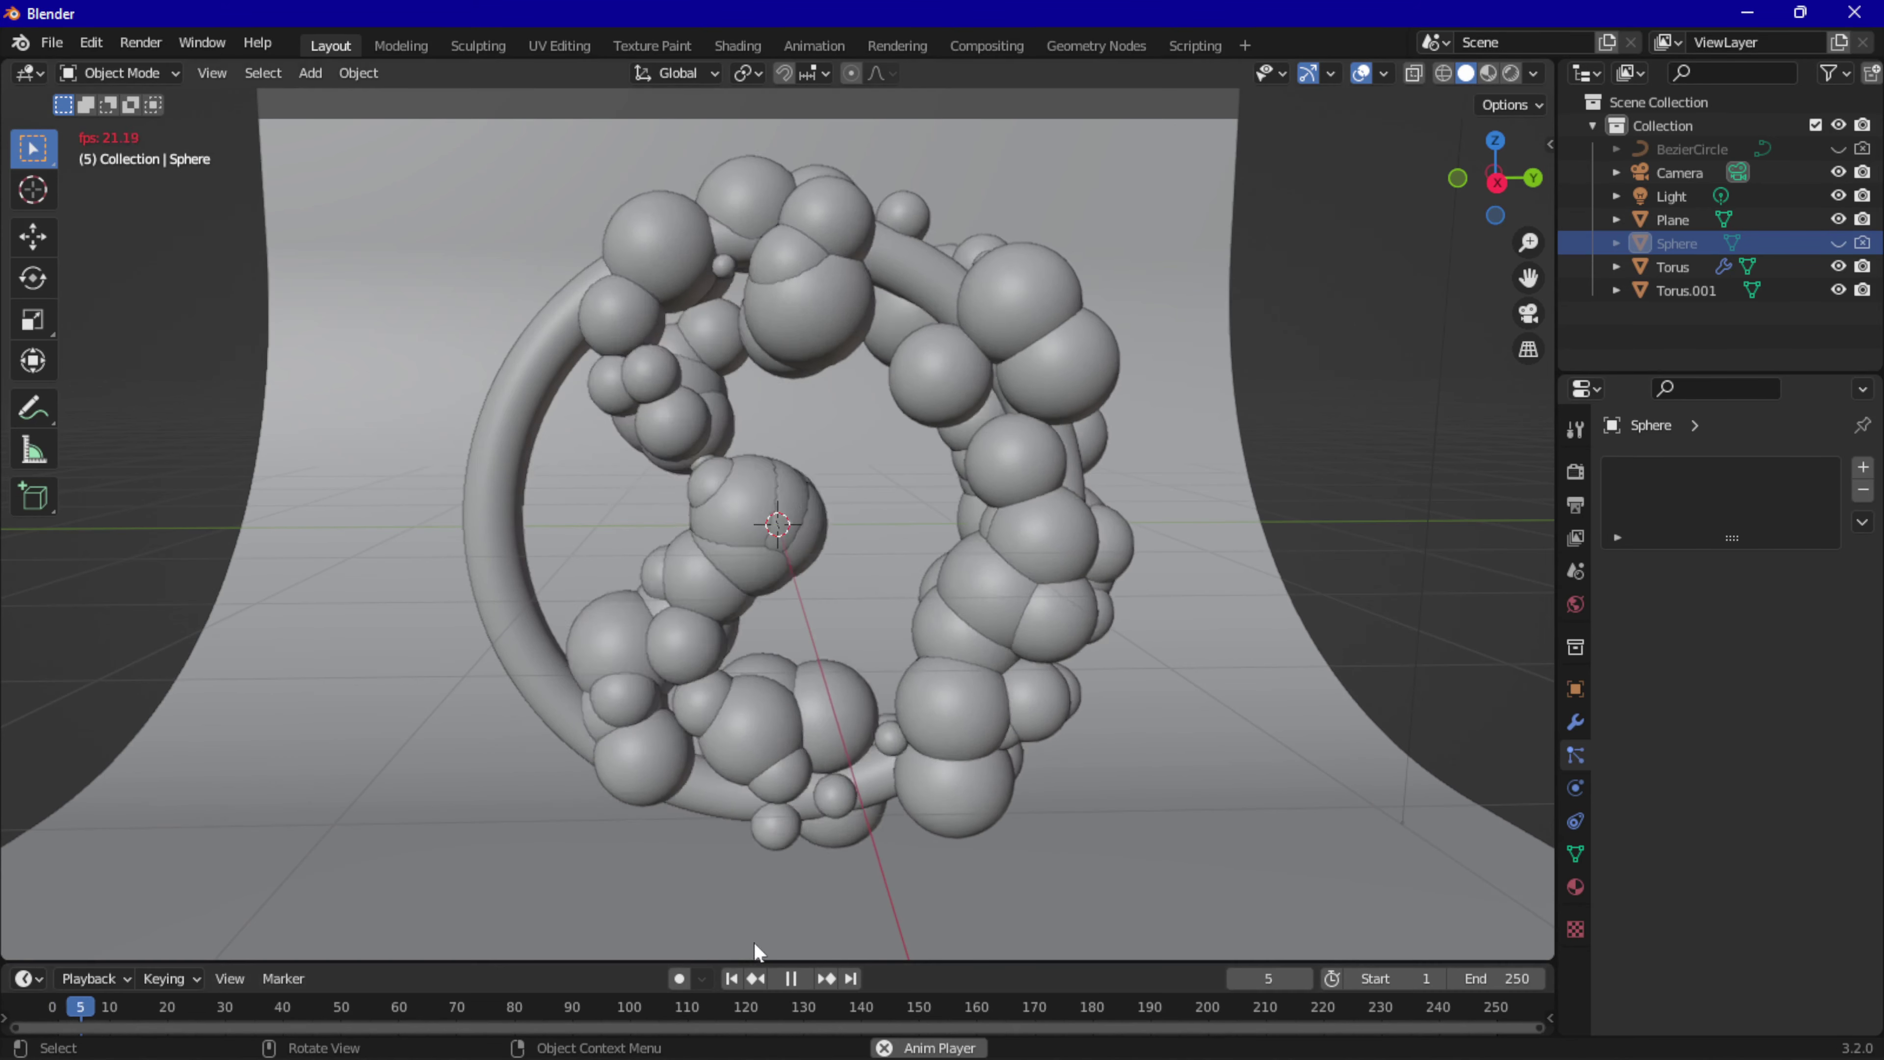
{"action": "key", "text": "space"}
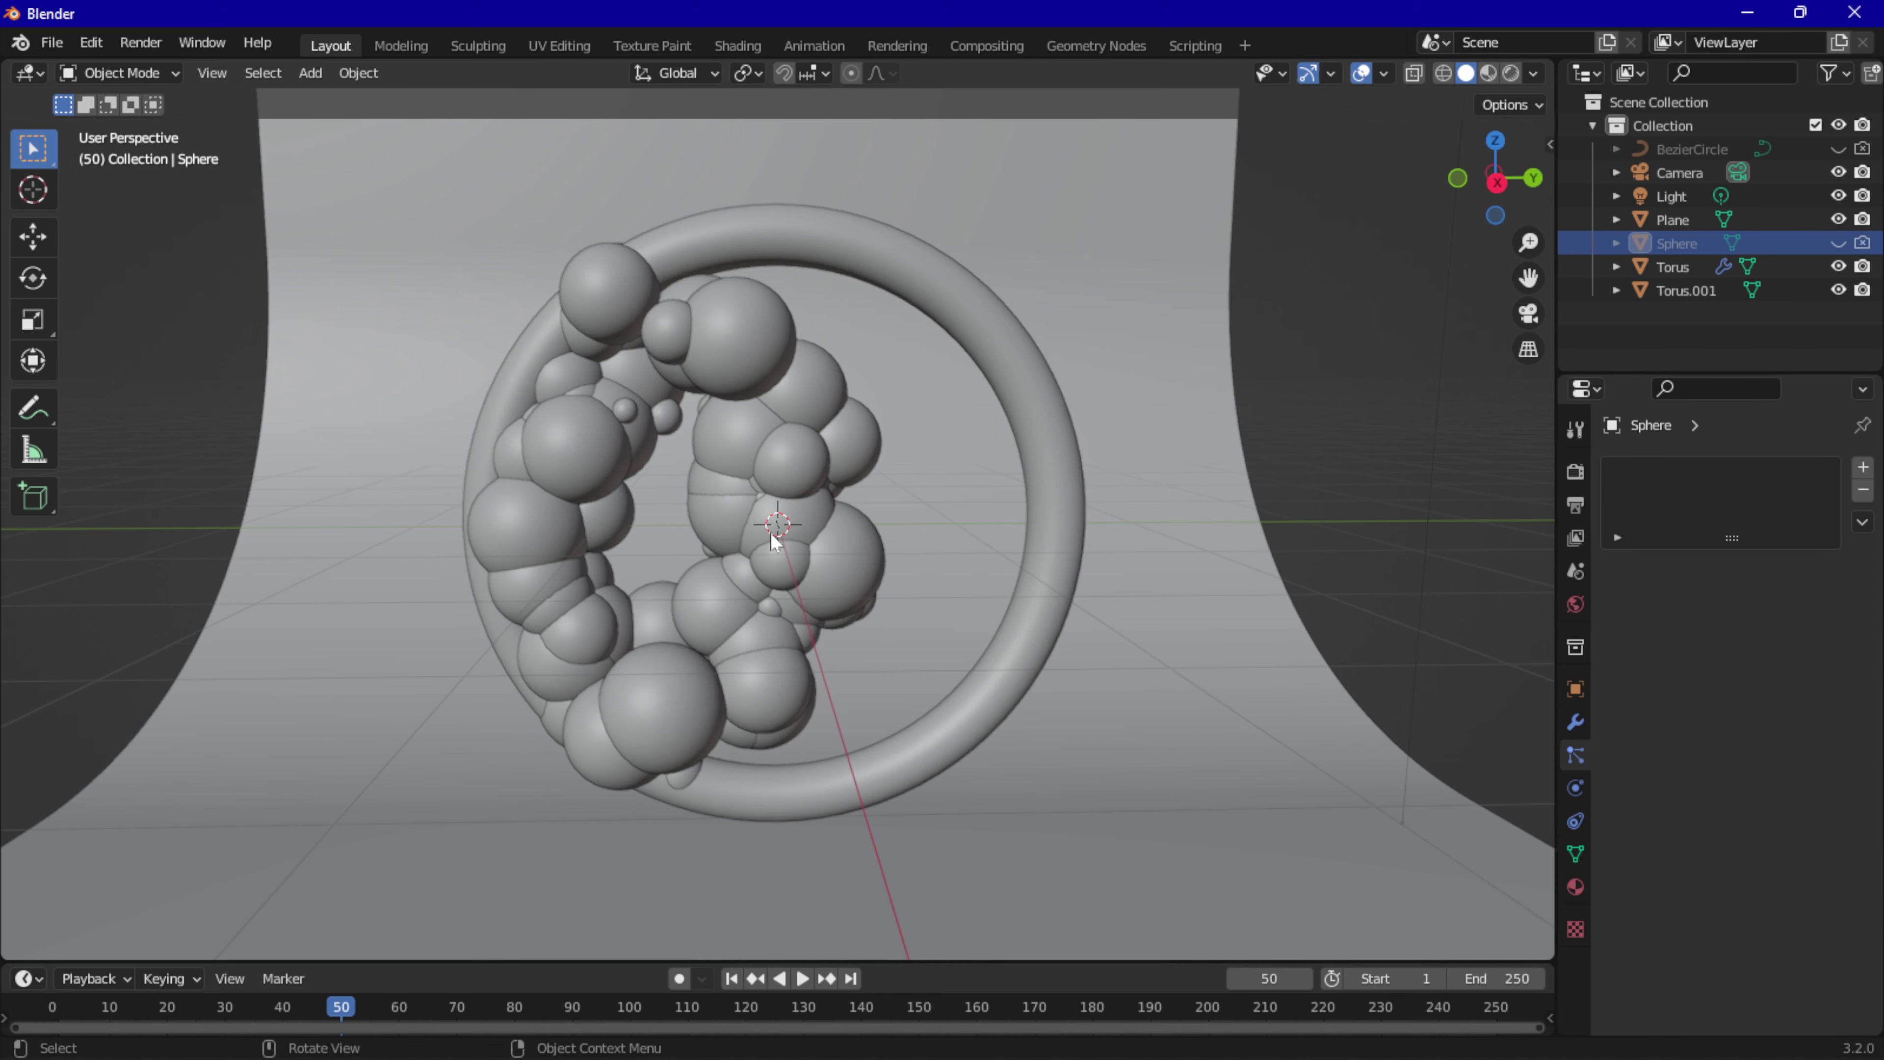
{"action": "scroll", "coordinate": [772, 539], "scroll_direction": "down", "scroll_amount": 2}
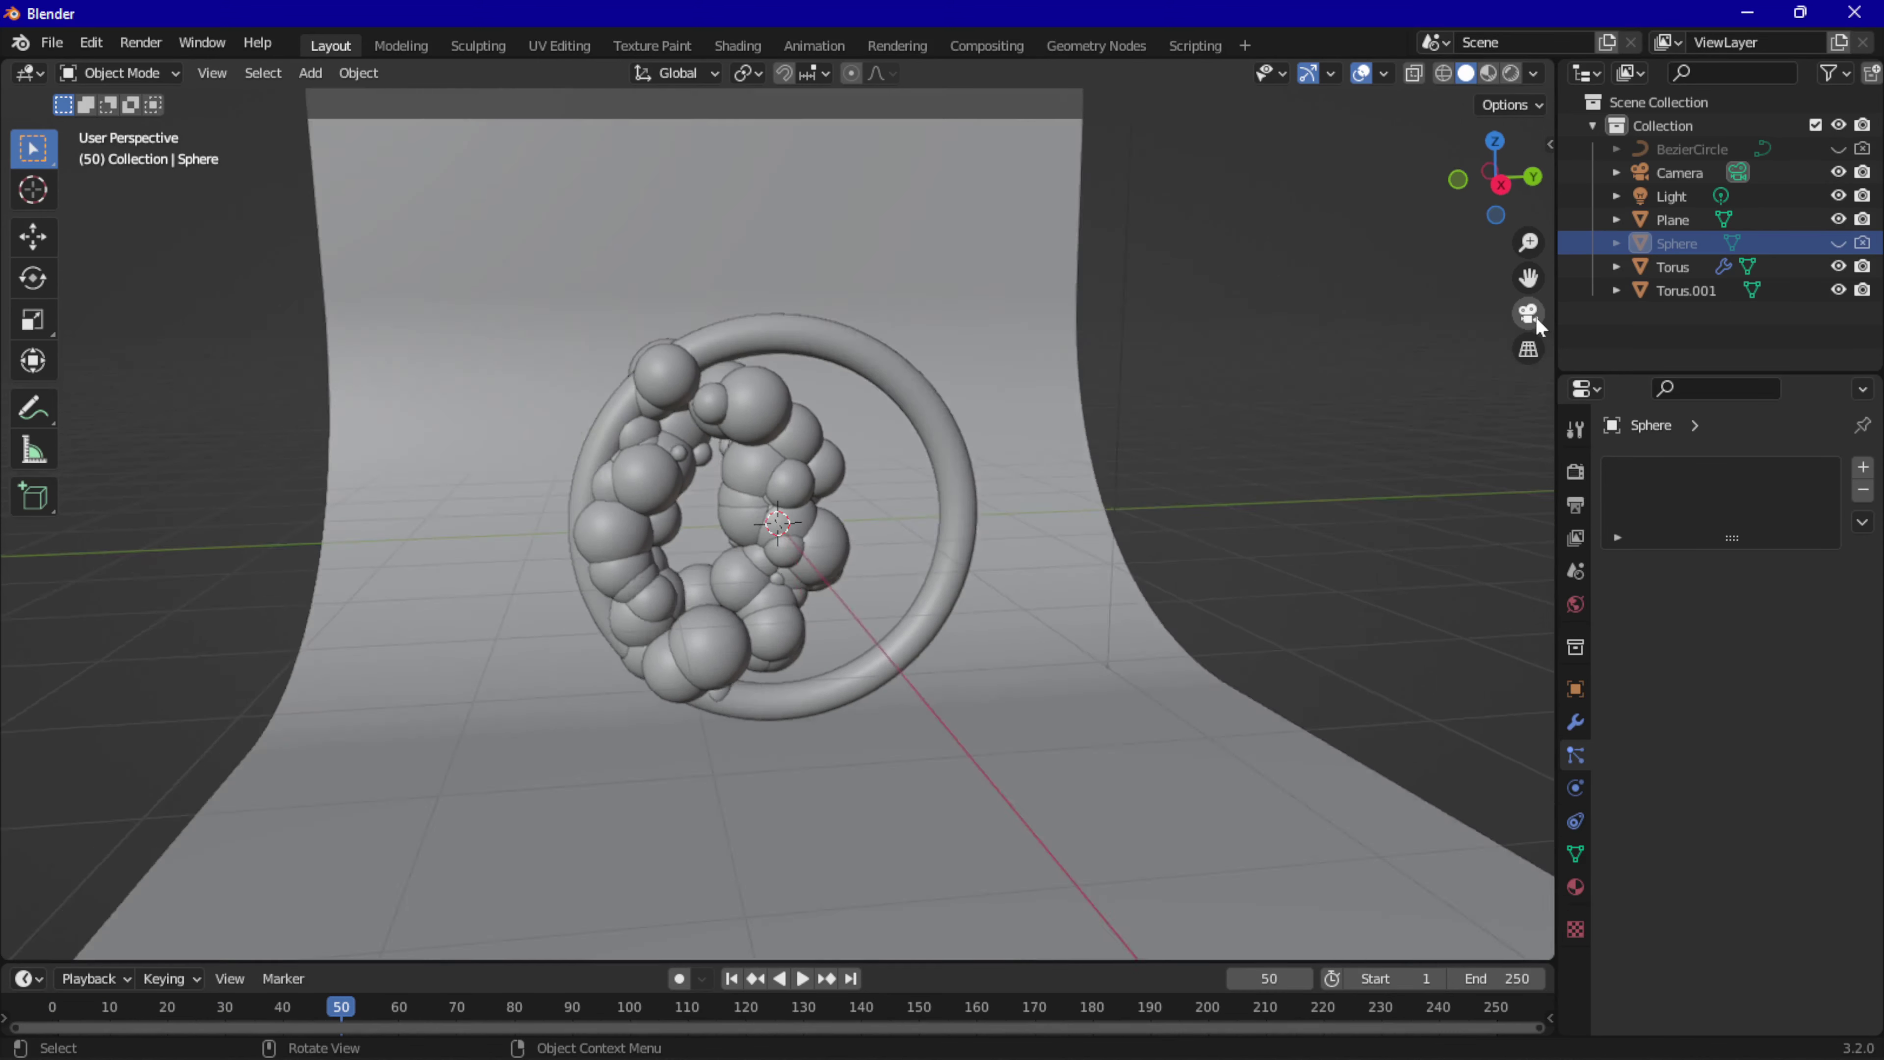
Add a Track To constraint to the Sphere.
{"action": "left_click", "coordinate": [1529, 314]}
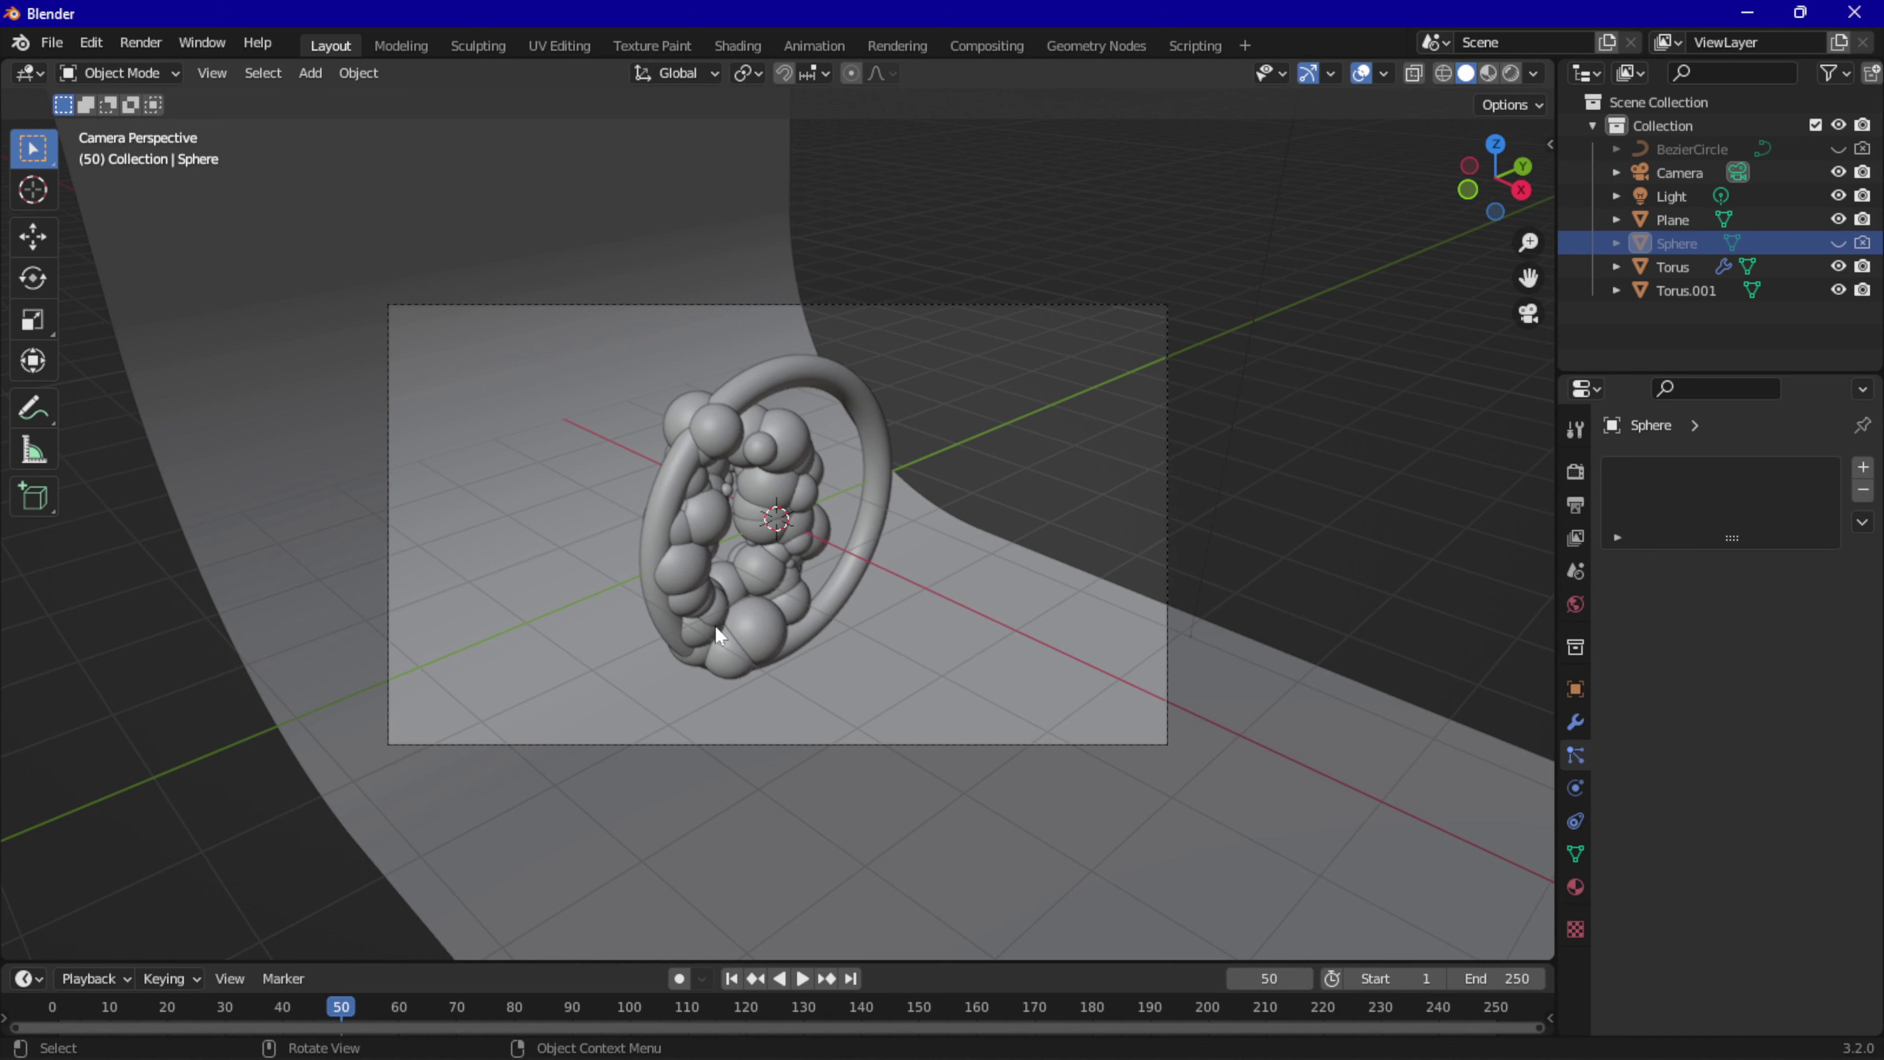
{"action": "middle_click_drag", "start_coordinate": [715, 625], "coordinate": [917, 657]}
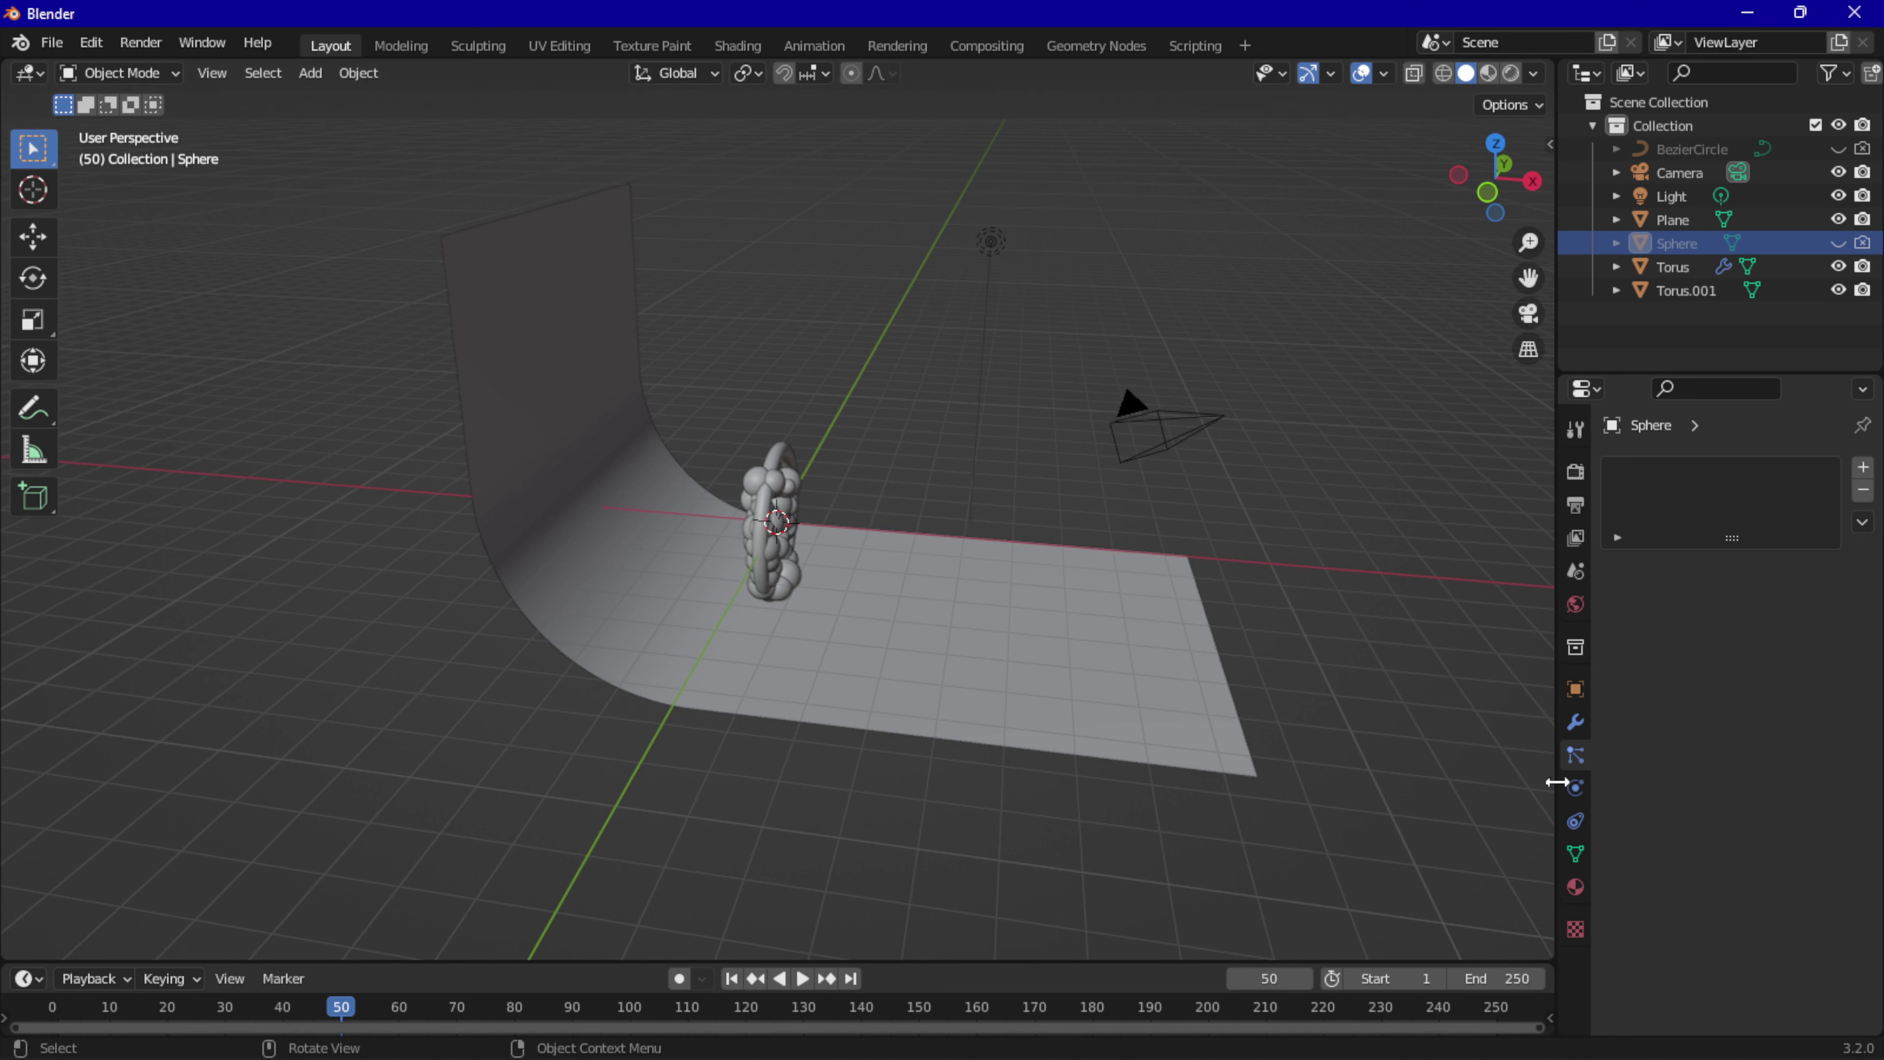
{"action": "left_click", "coordinate": [1576, 821]}
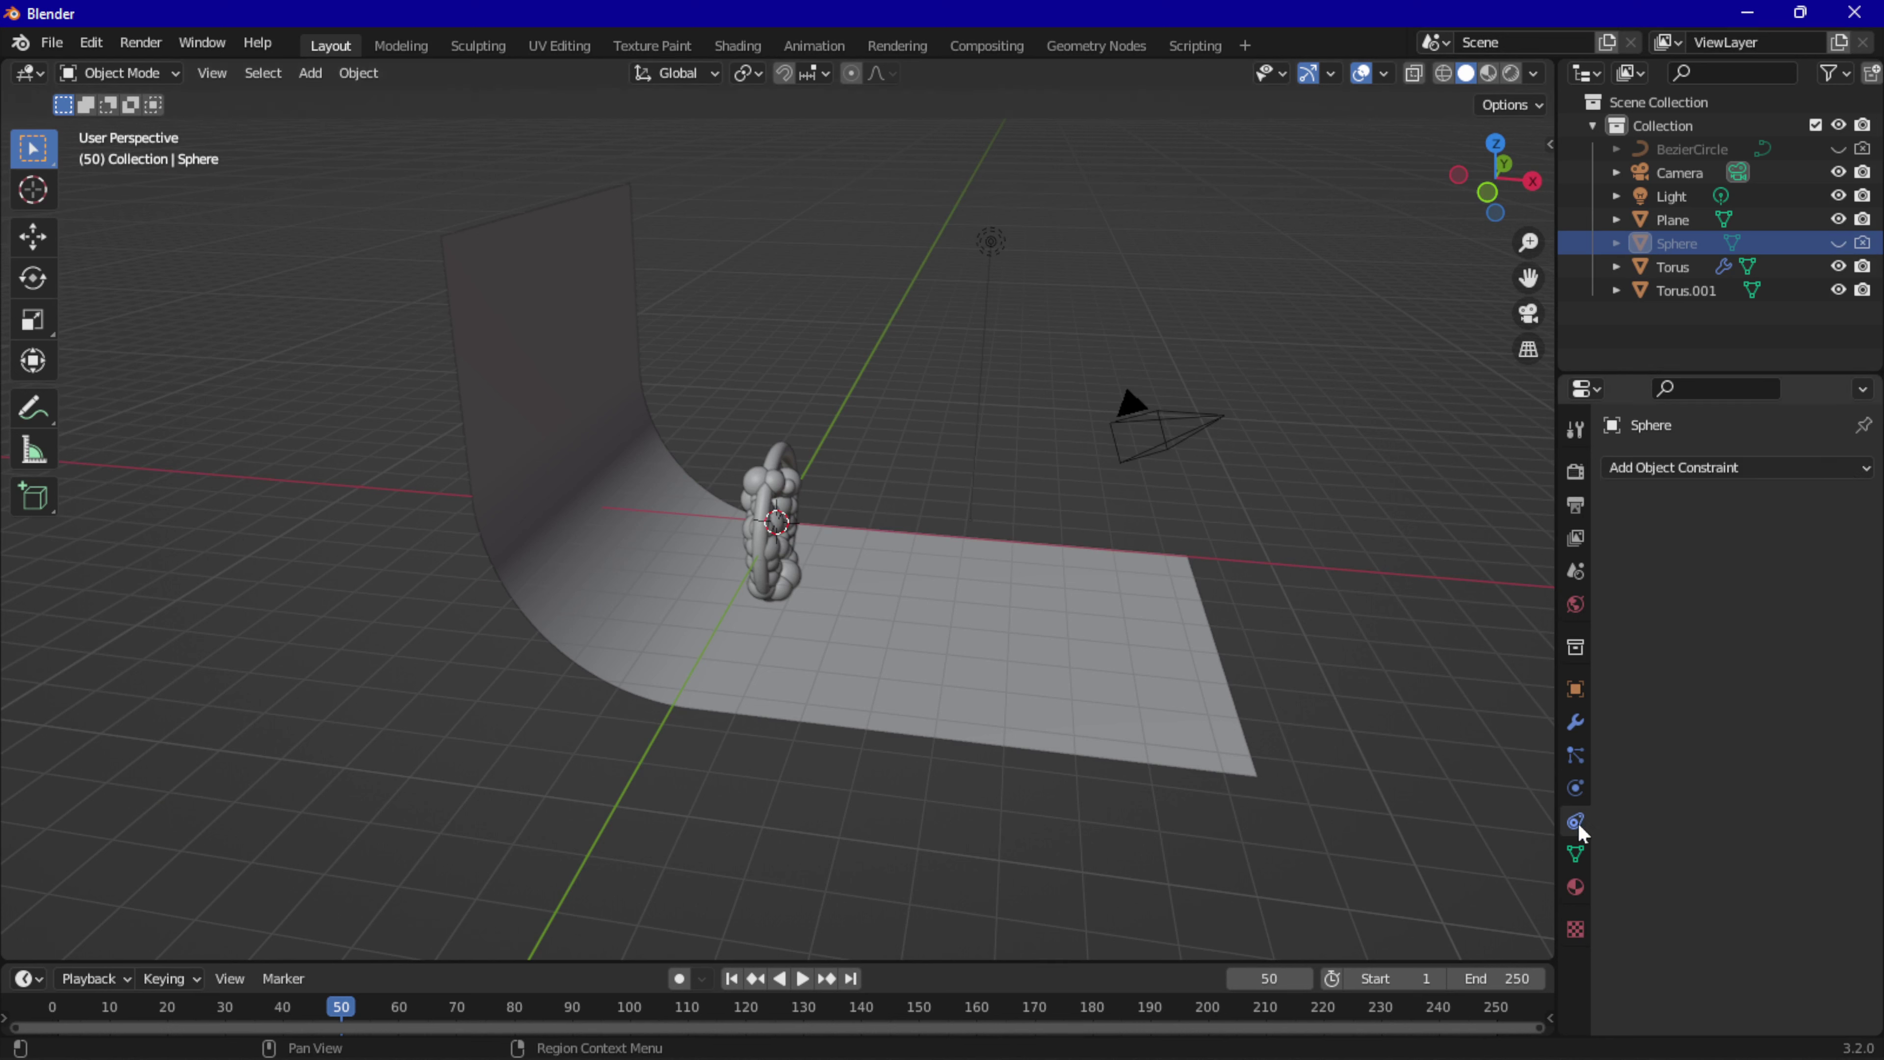
{"action": "left_click", "coordinate": [1701, 465]}
{"action": "left_click", "coordinate": [1620, 637]}
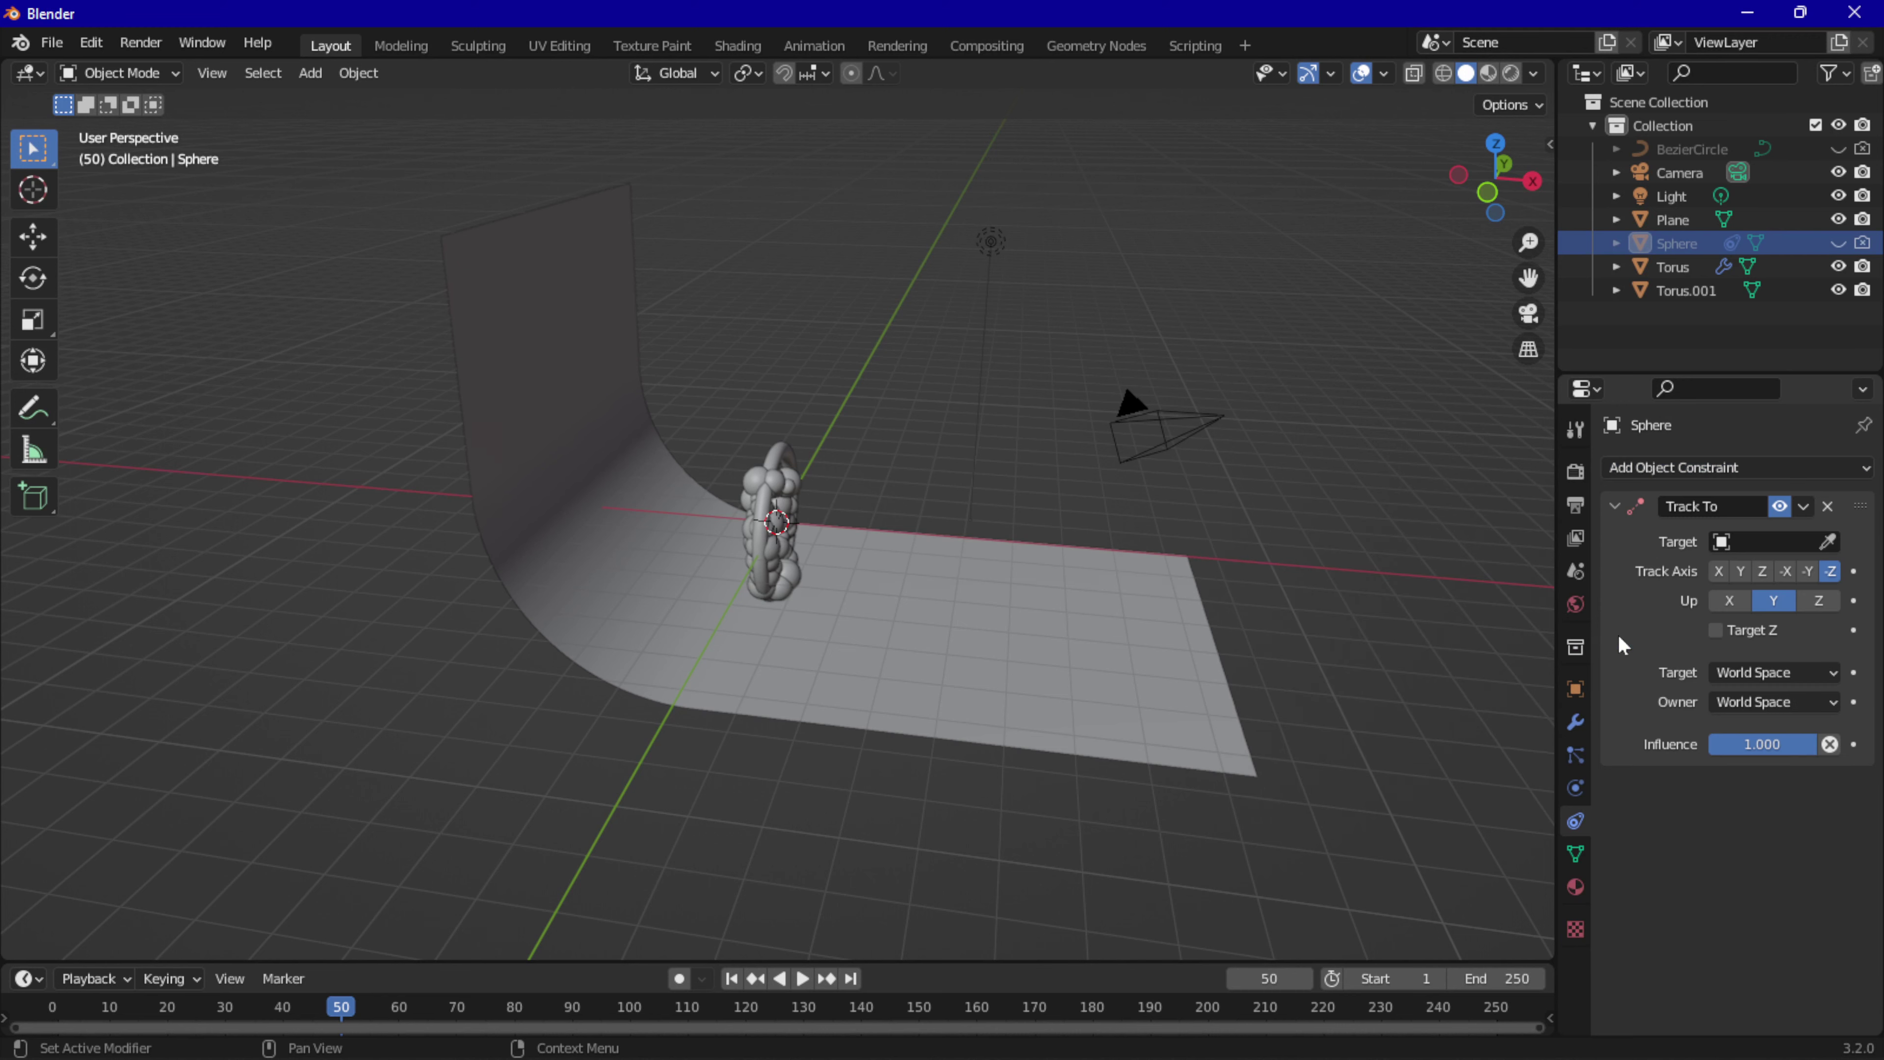
{"action": "scroll", "coordinate": [997, 509], "scroll_direction": "up", "scroll_amount": 2}
{"action": "scroll", "coordinate": [997, 510], "scroll_direction": "up", "scroll_amount": 4}
{"action": "scroll", "coordinate": [1398, 544], "scroll_direction": "down", "scroll_amount": 5}
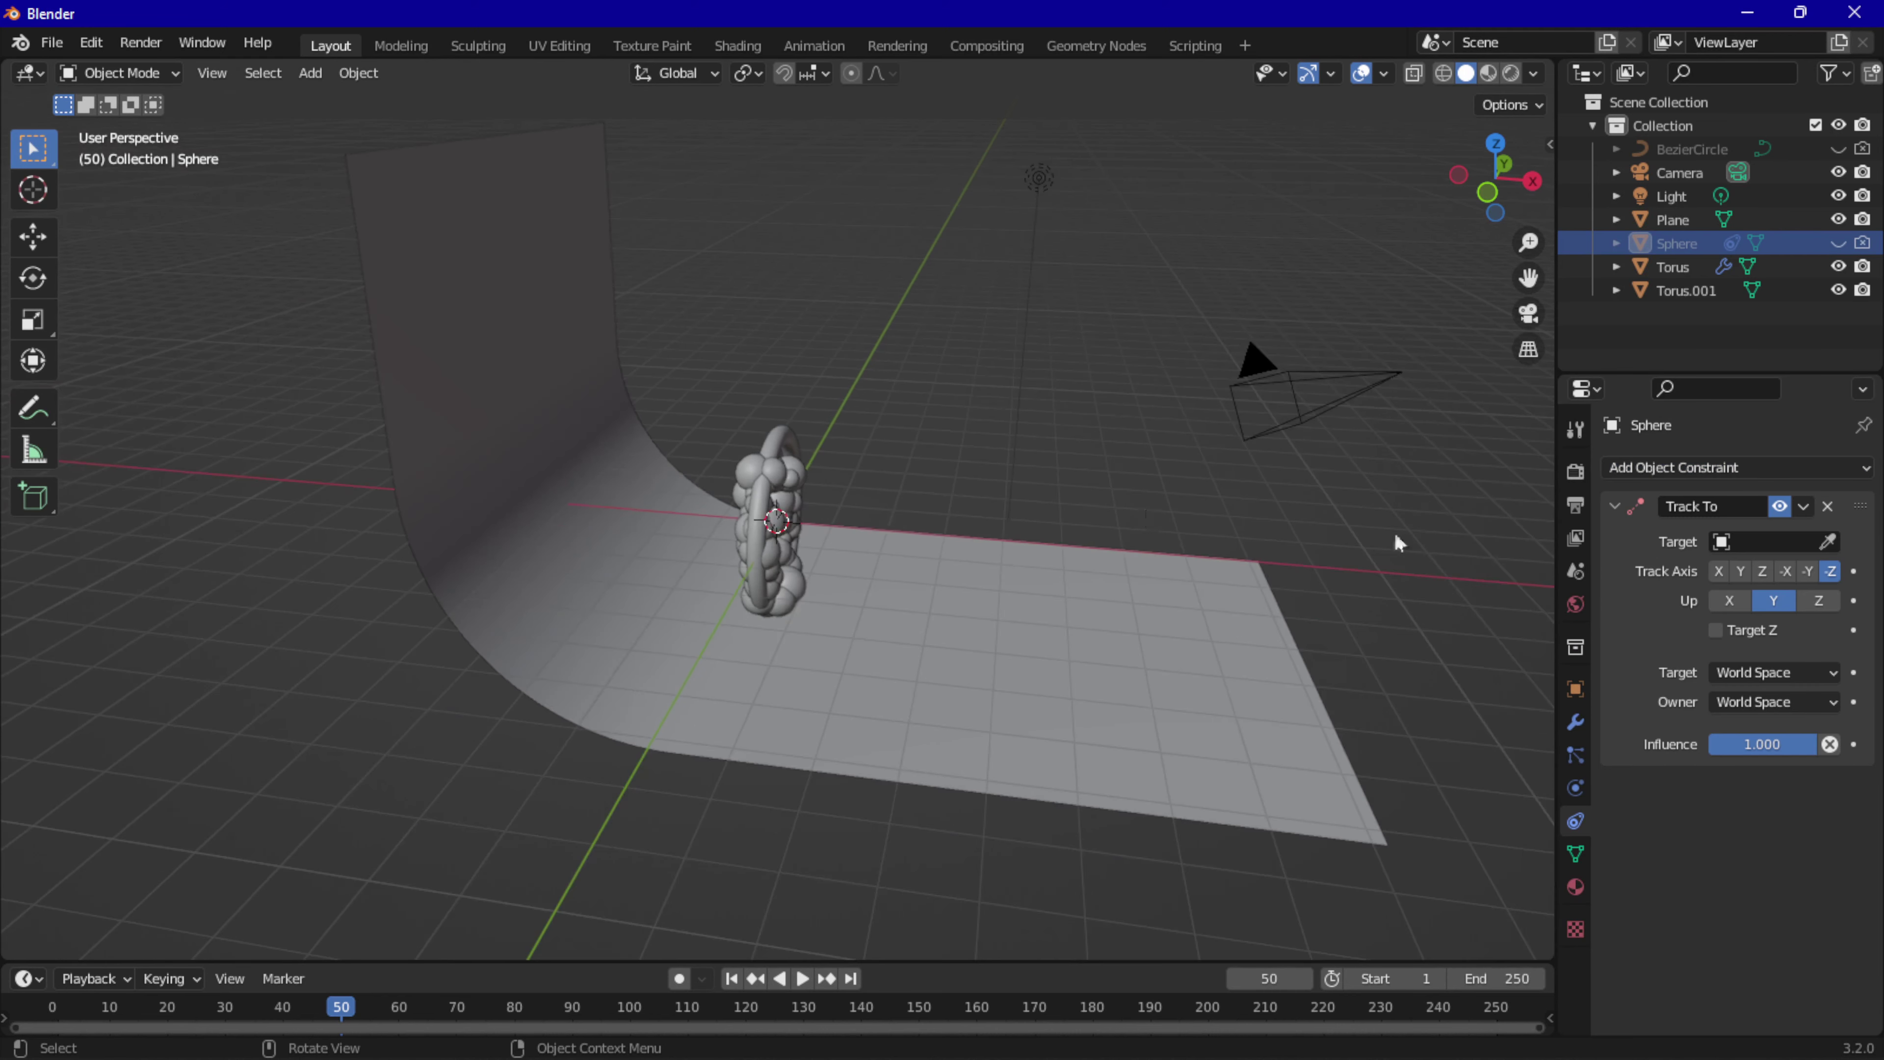
Set the Torus as the Track To target and check the camera framing.
{"action": "left_click", "coordinate": [1829, 541]}
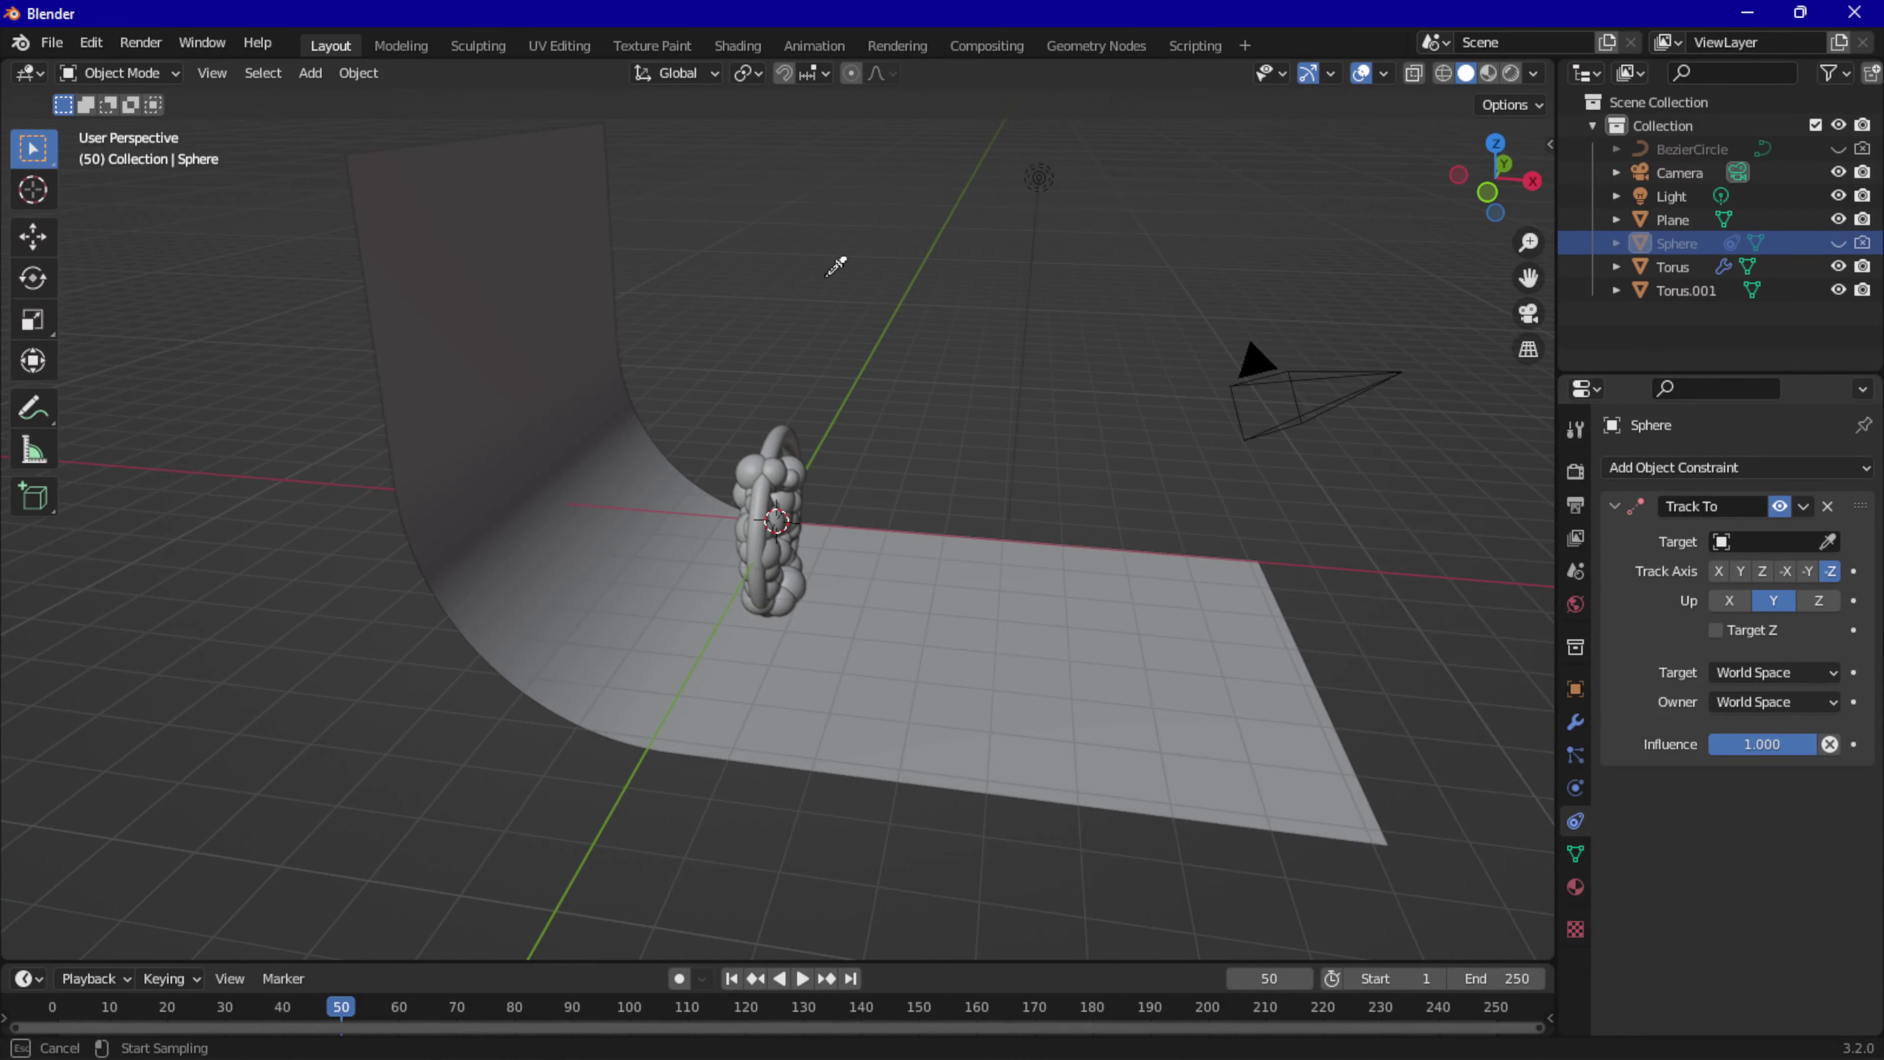
{"action": "left_click", "coordinate": [791, 427]}
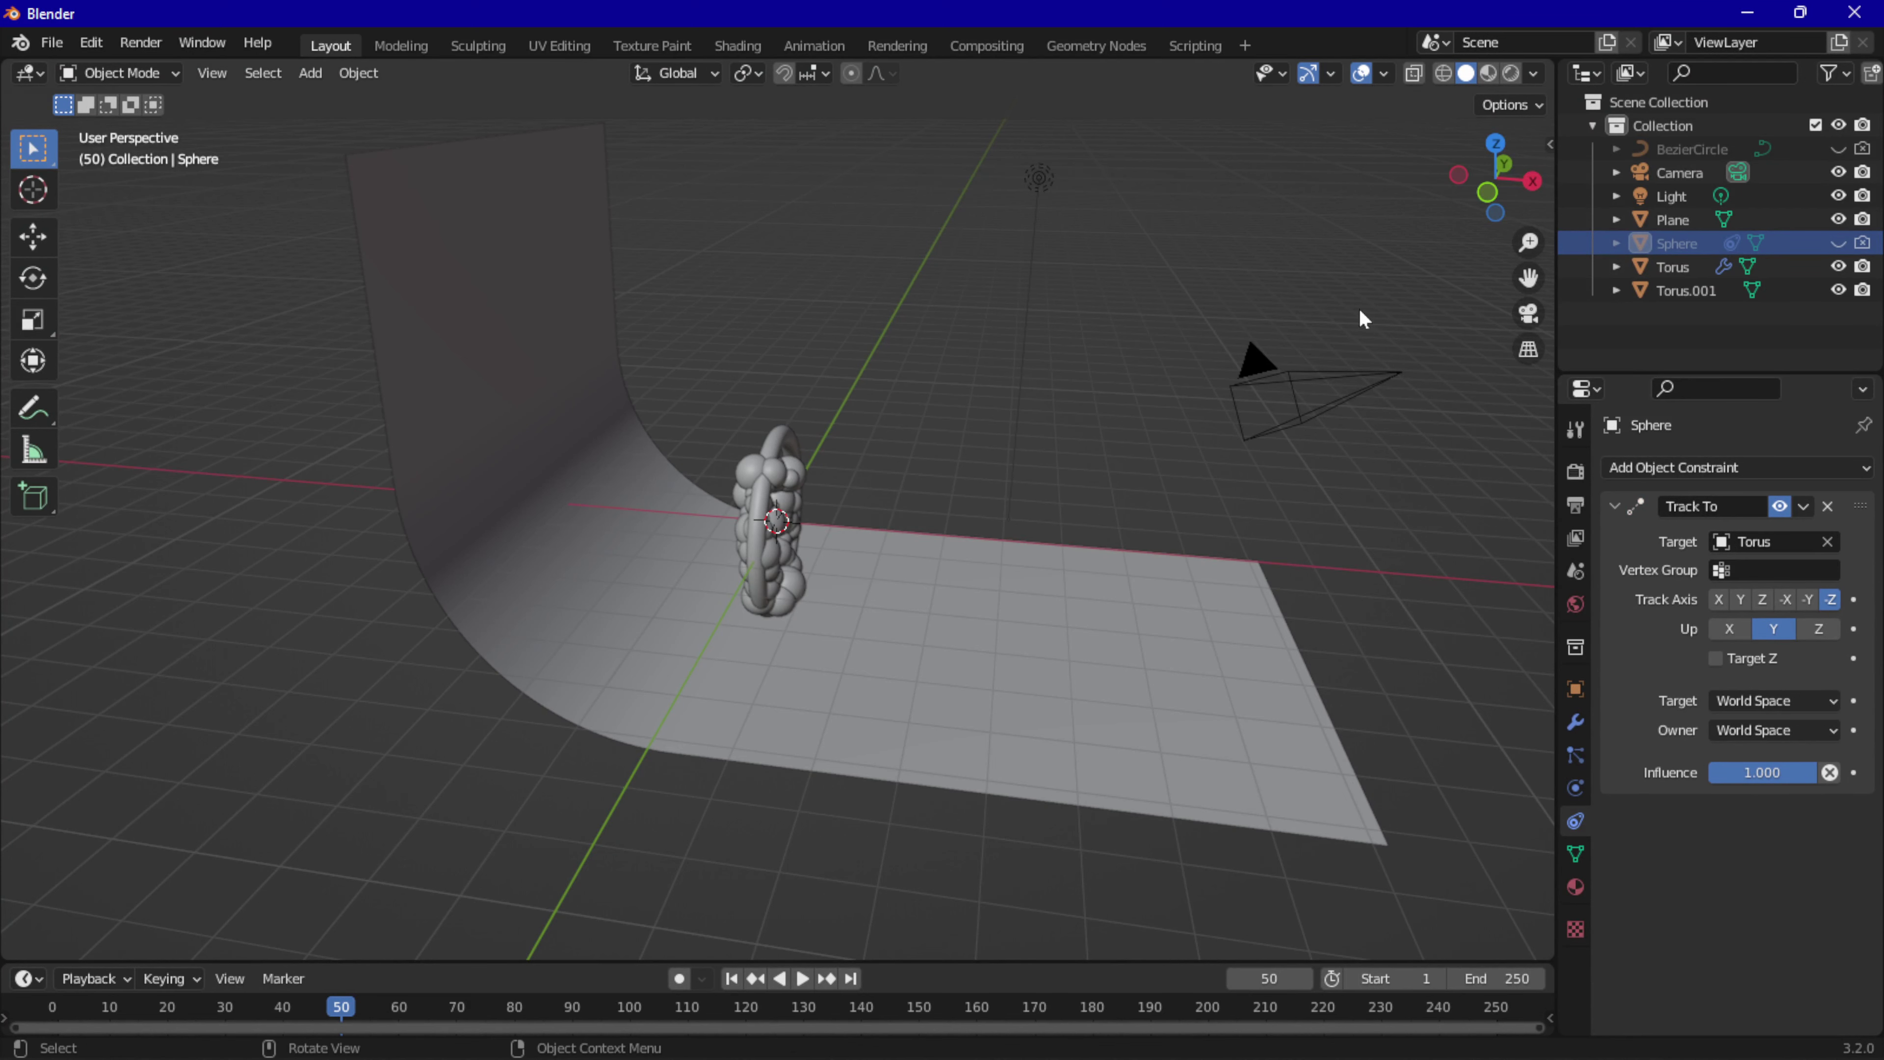
{"action": "left_click", "coordinate": [1527, 314]}
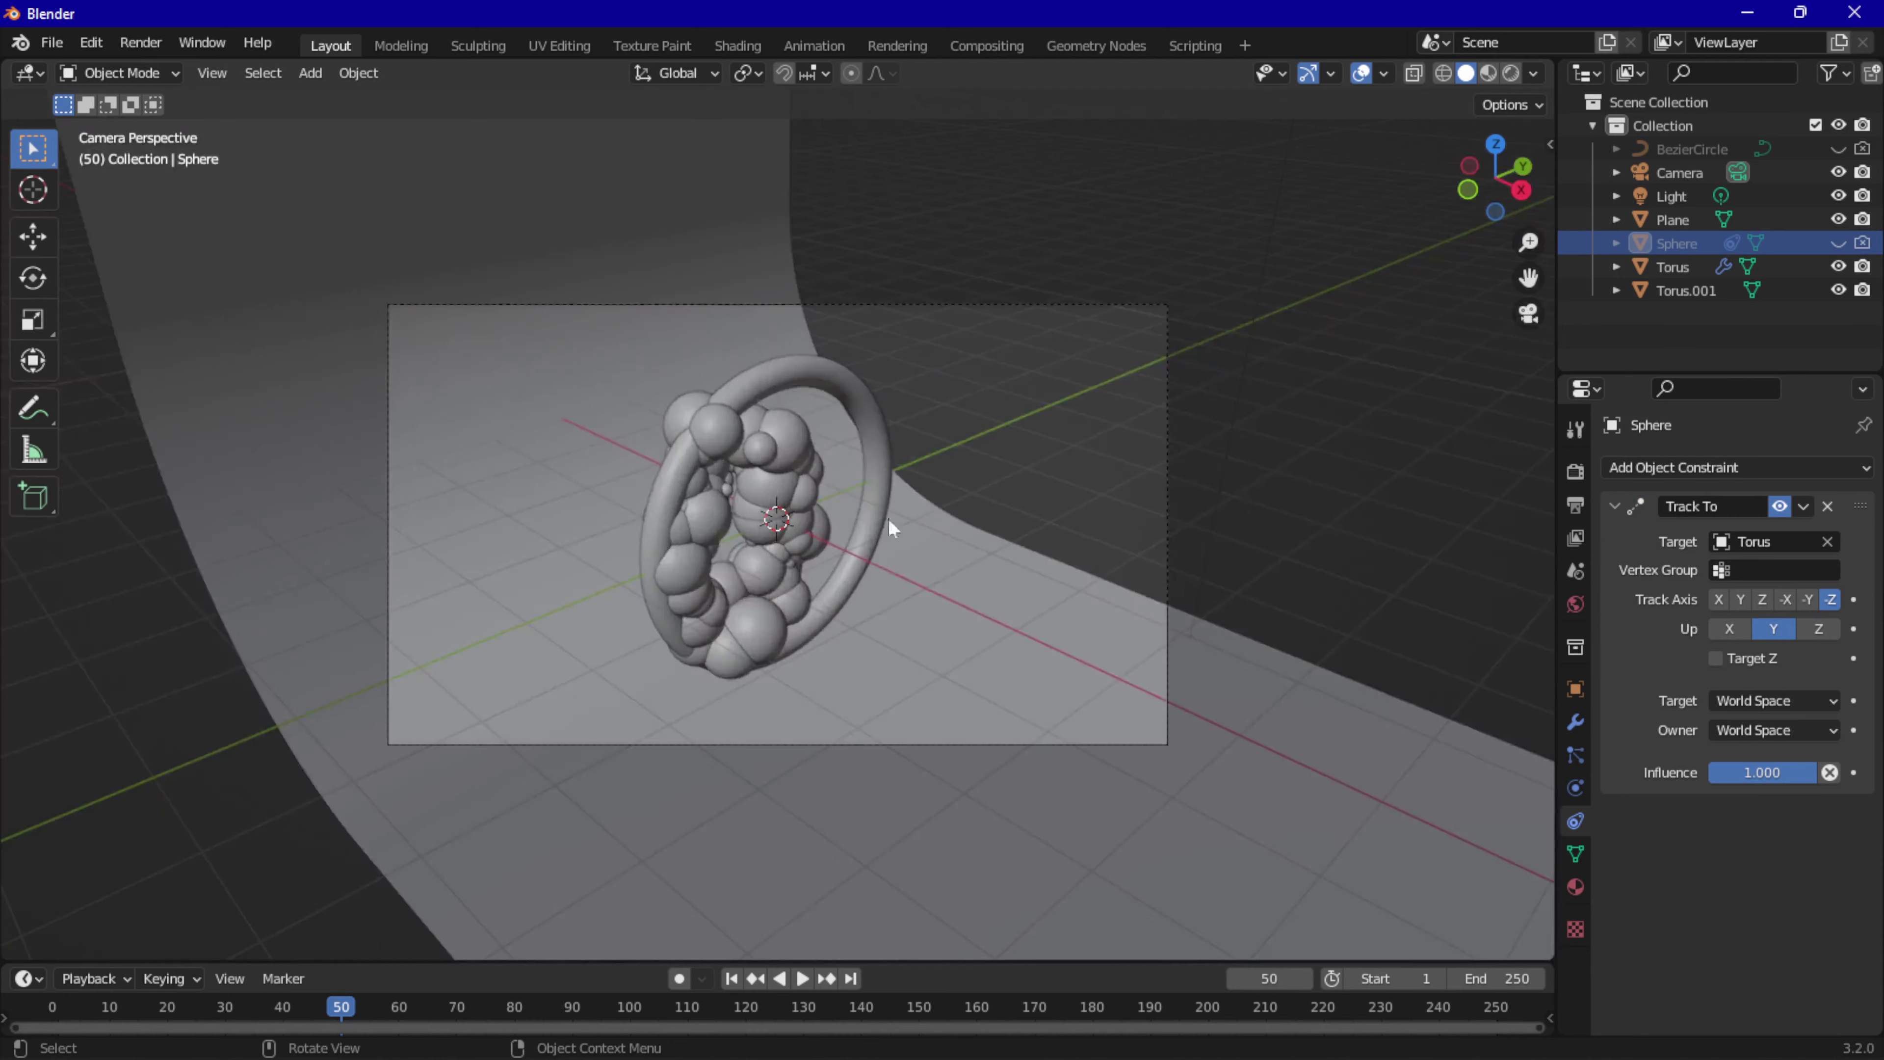
{"action": "scroll", "coordinate": [917, 489], "scroll_direction": "down", "scroll_amount": 5}
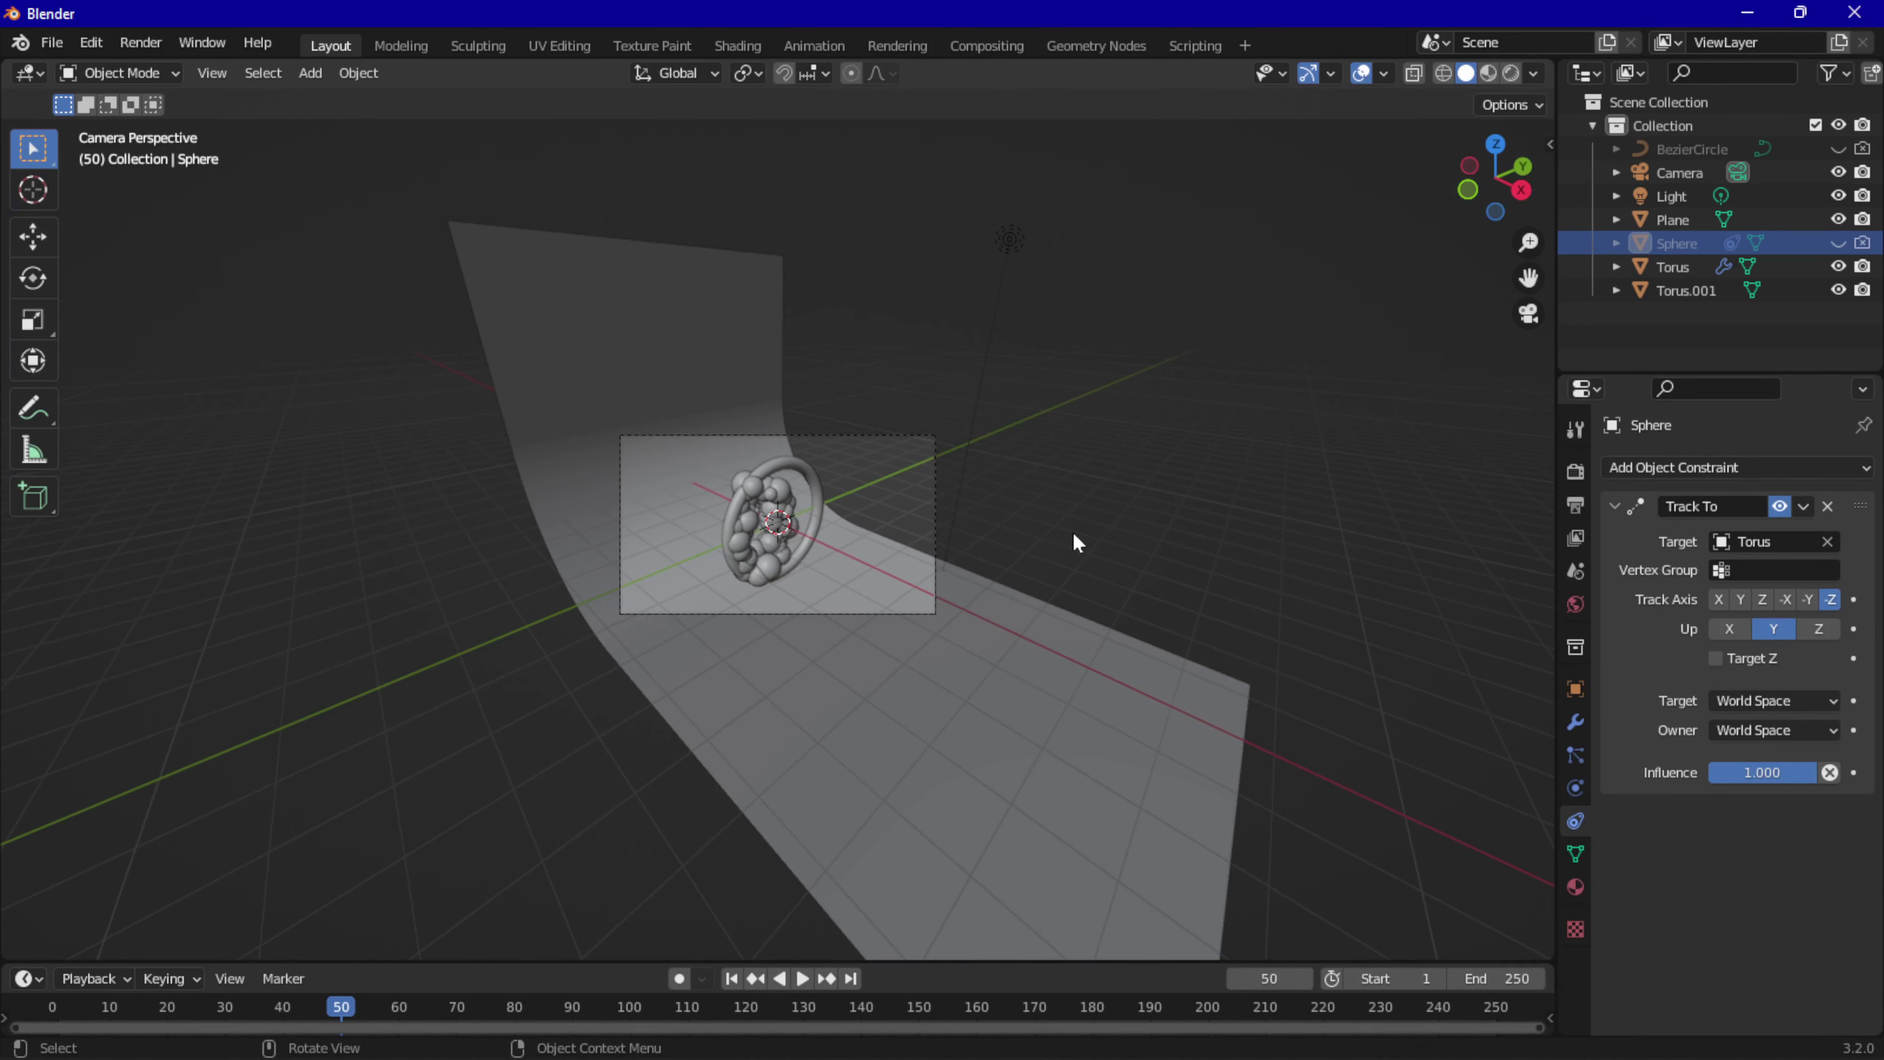
{"action": "scroll", "coordinate": [946, 486], "scroll_direction": "up", "scroll_amount": 6}
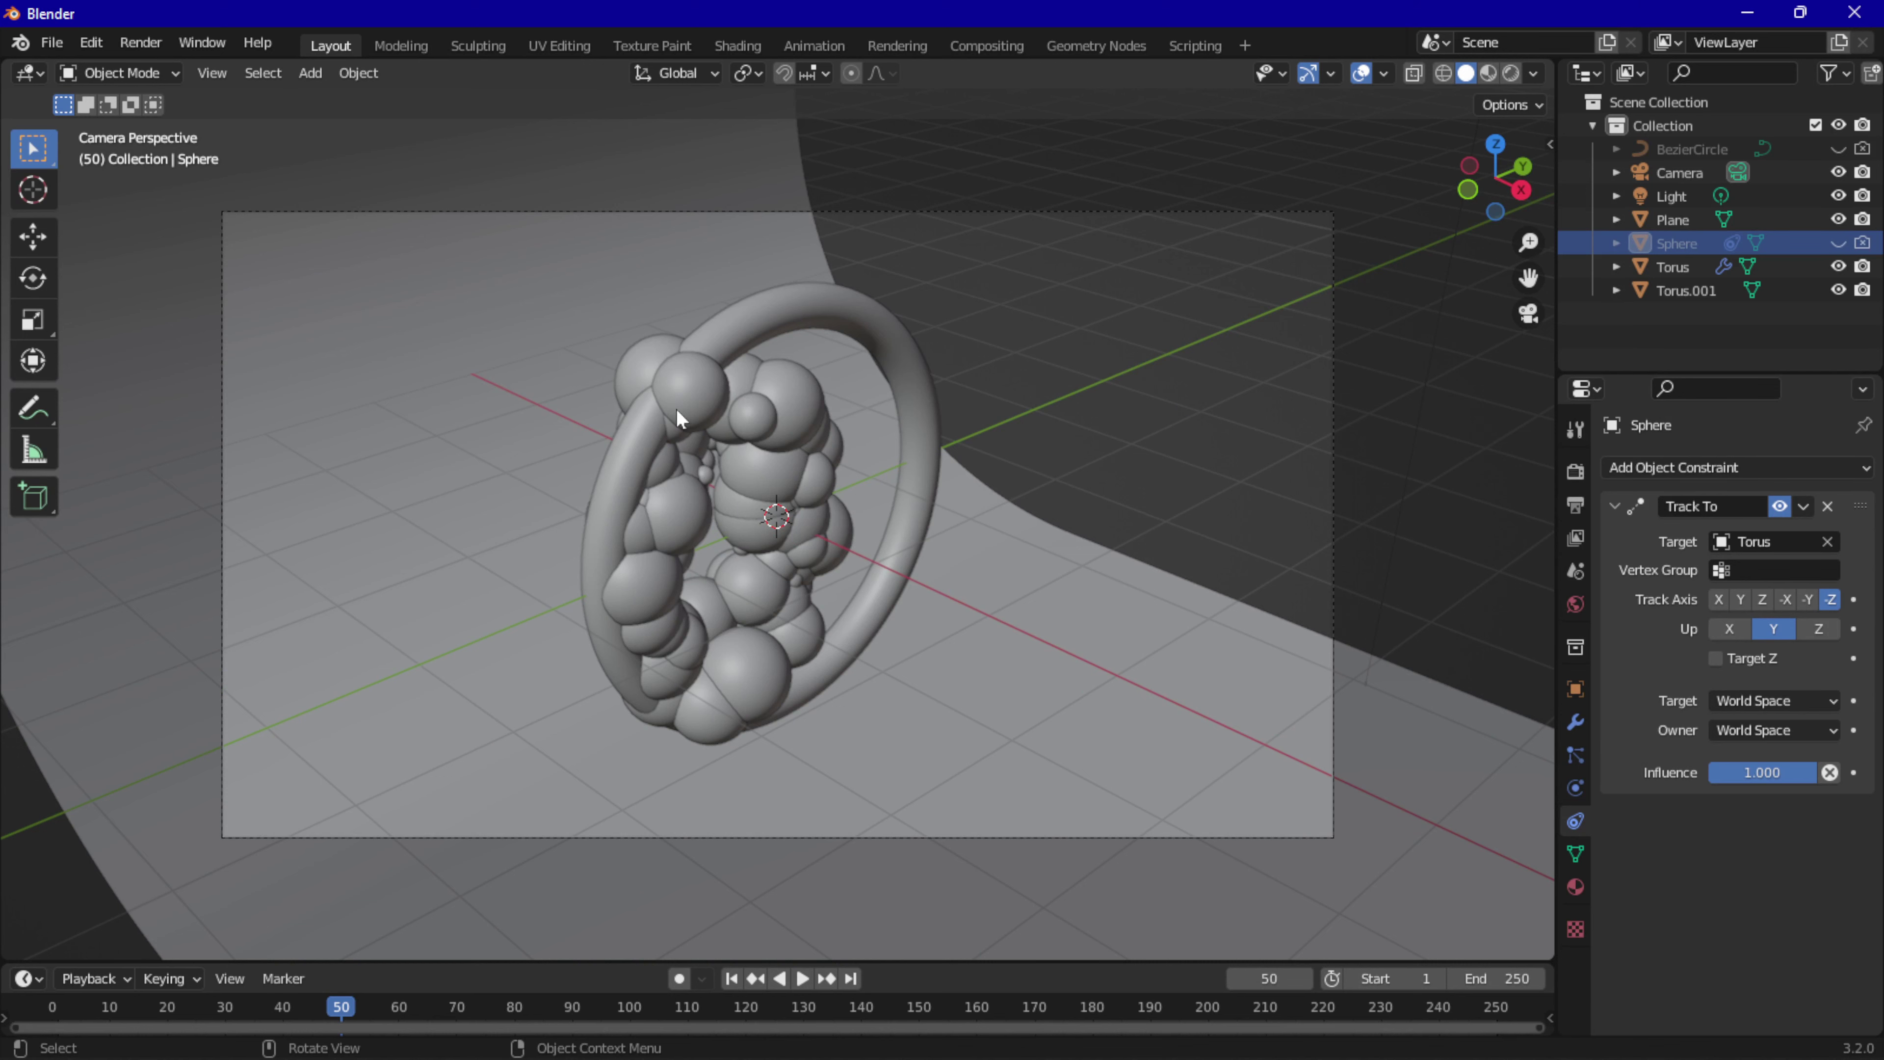
{"action": "middle_click_drag", "start_coordinate": [735, 446], "coordinate": [796, 452]}
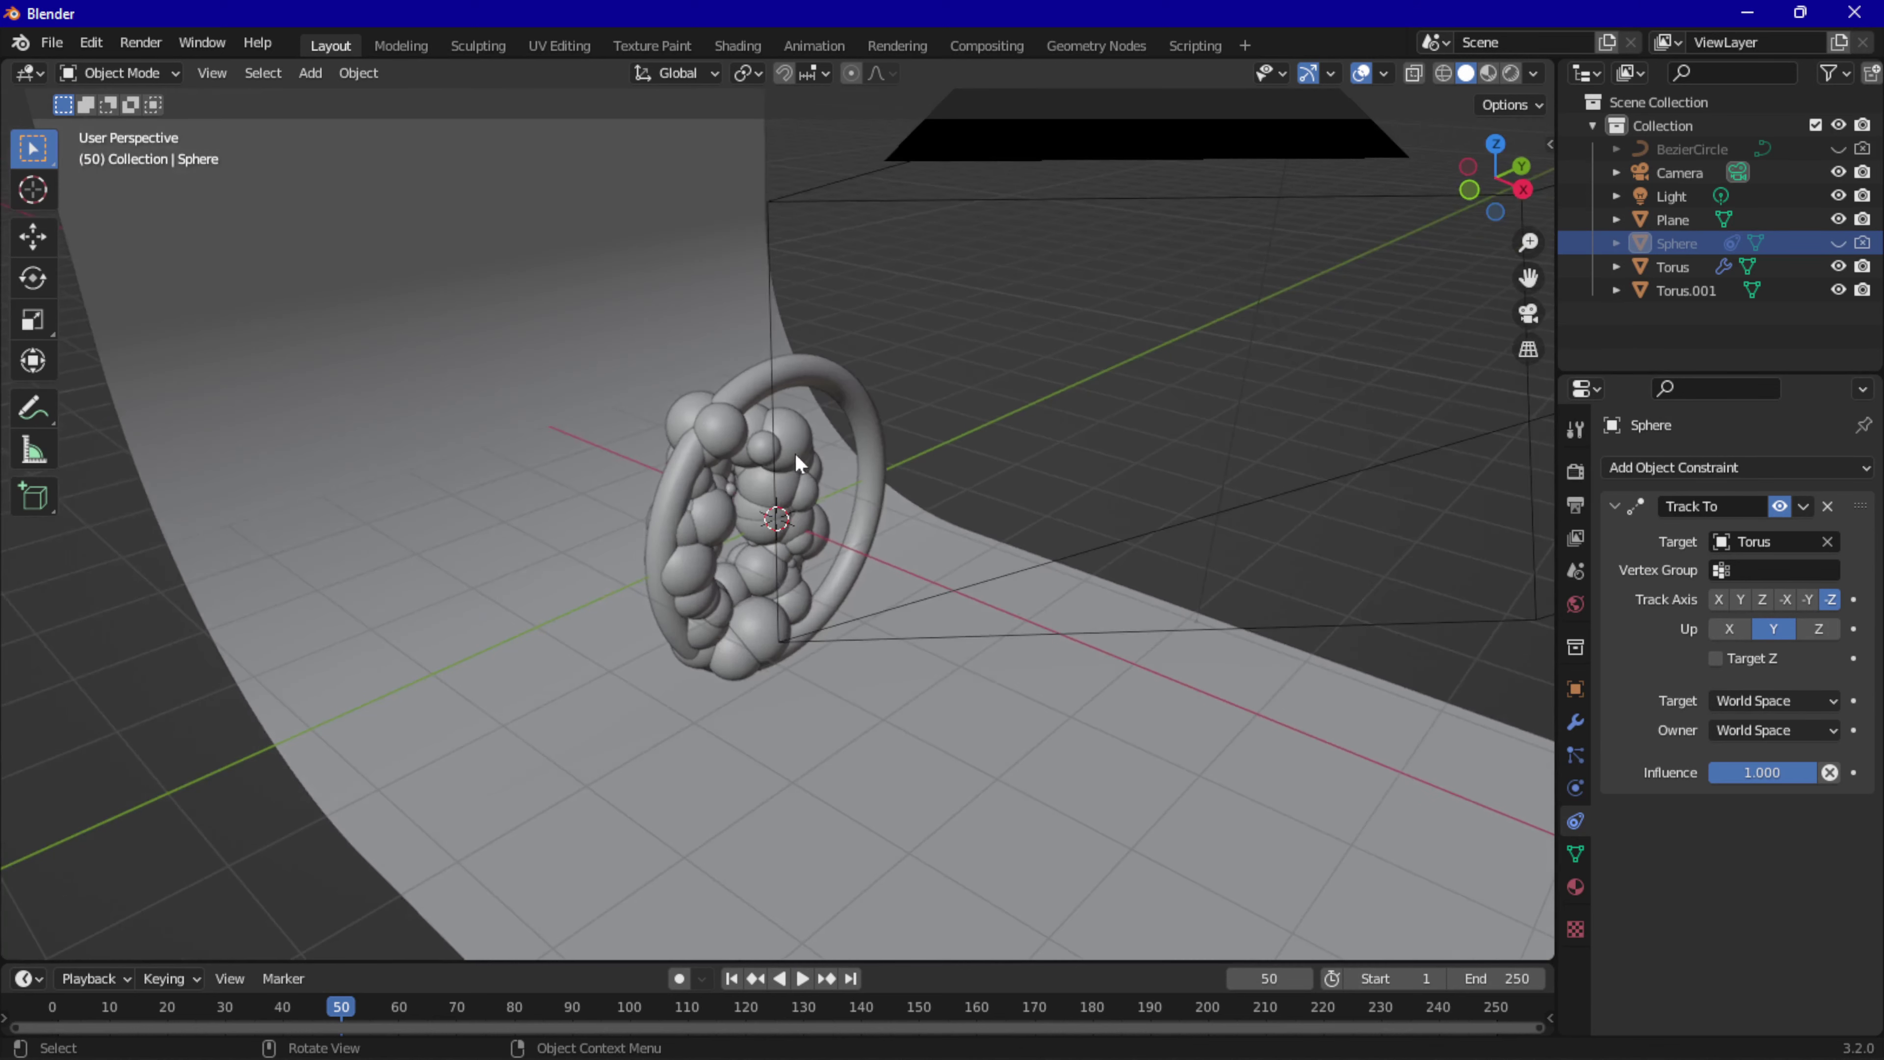
Switch to the Animation workspace and orbit the view to locate the camera.
{"action": "left_click", "coordinate": [809, 45]}
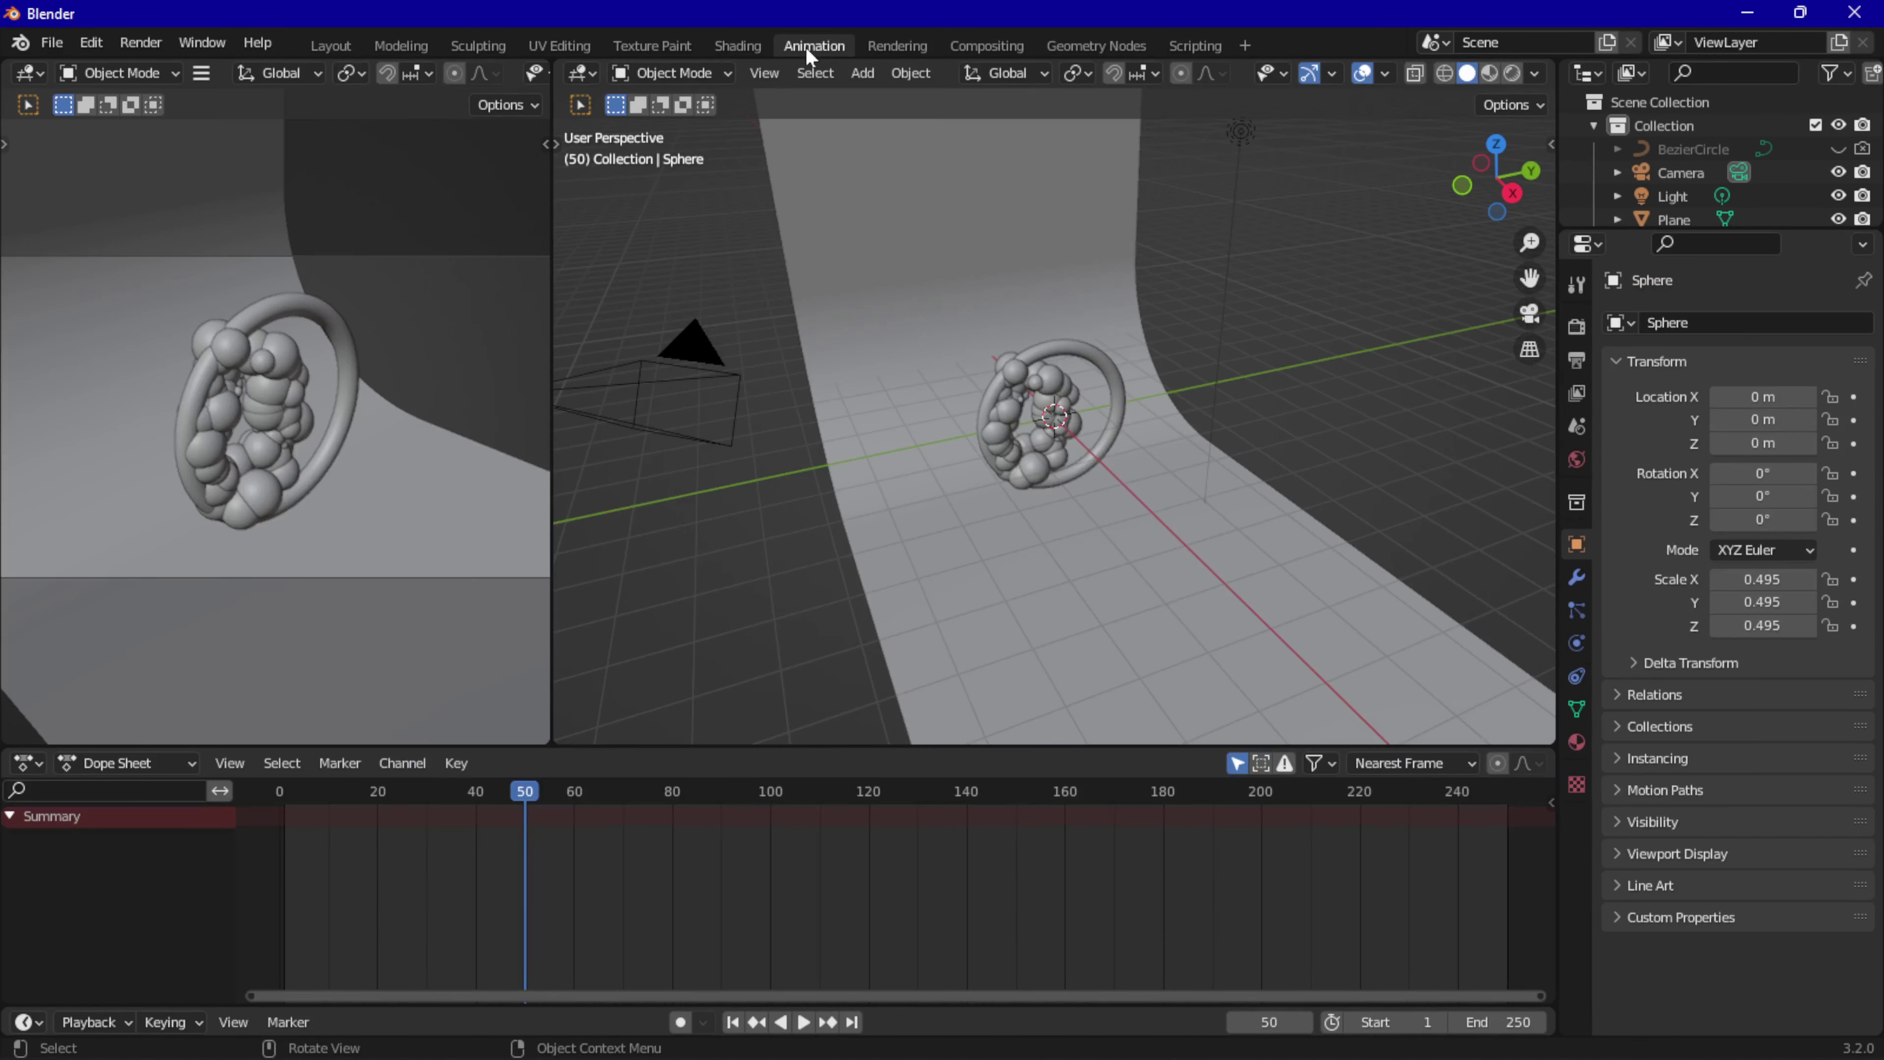
{"action": "scroll", "coordinate": [260, 392], "scroll_direction": "down", "scroll_amount": 2}
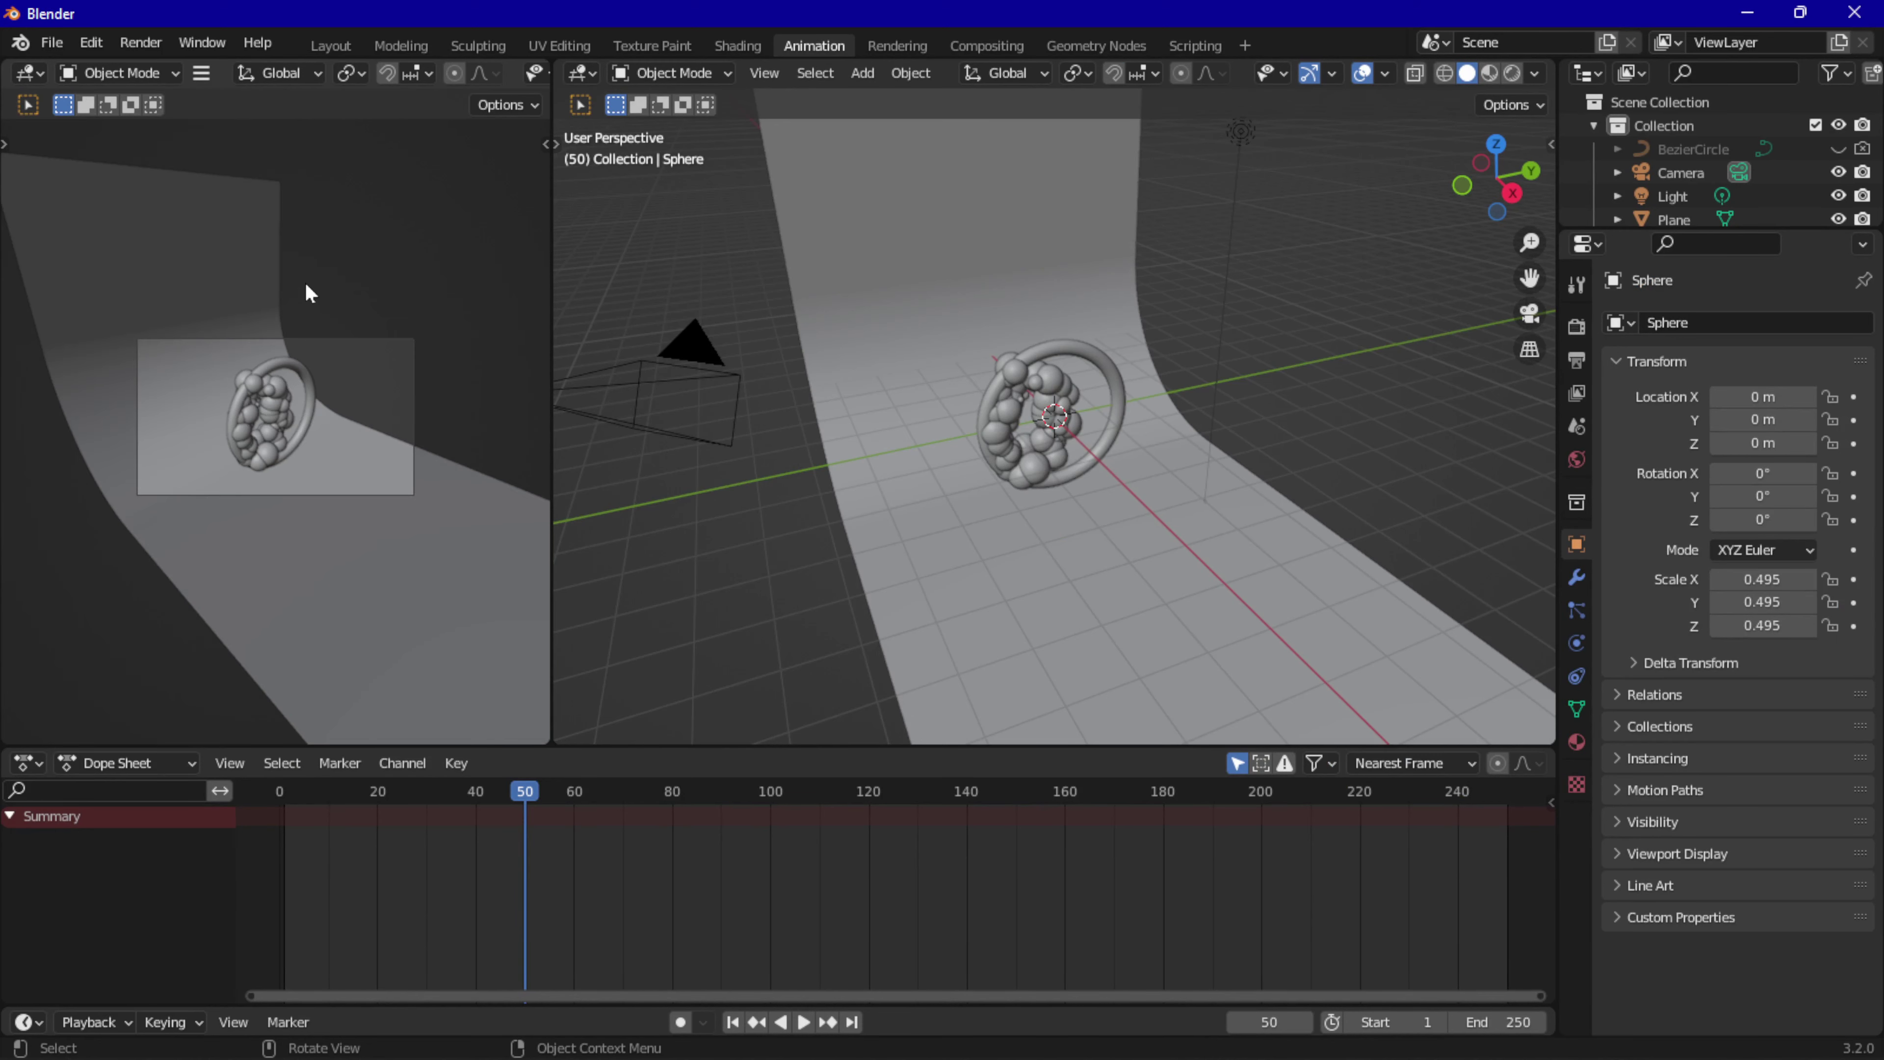
{"action": "scroll", "coordinate": [305, 285], "scroll_direction": "up", "scroll_amount": 3}
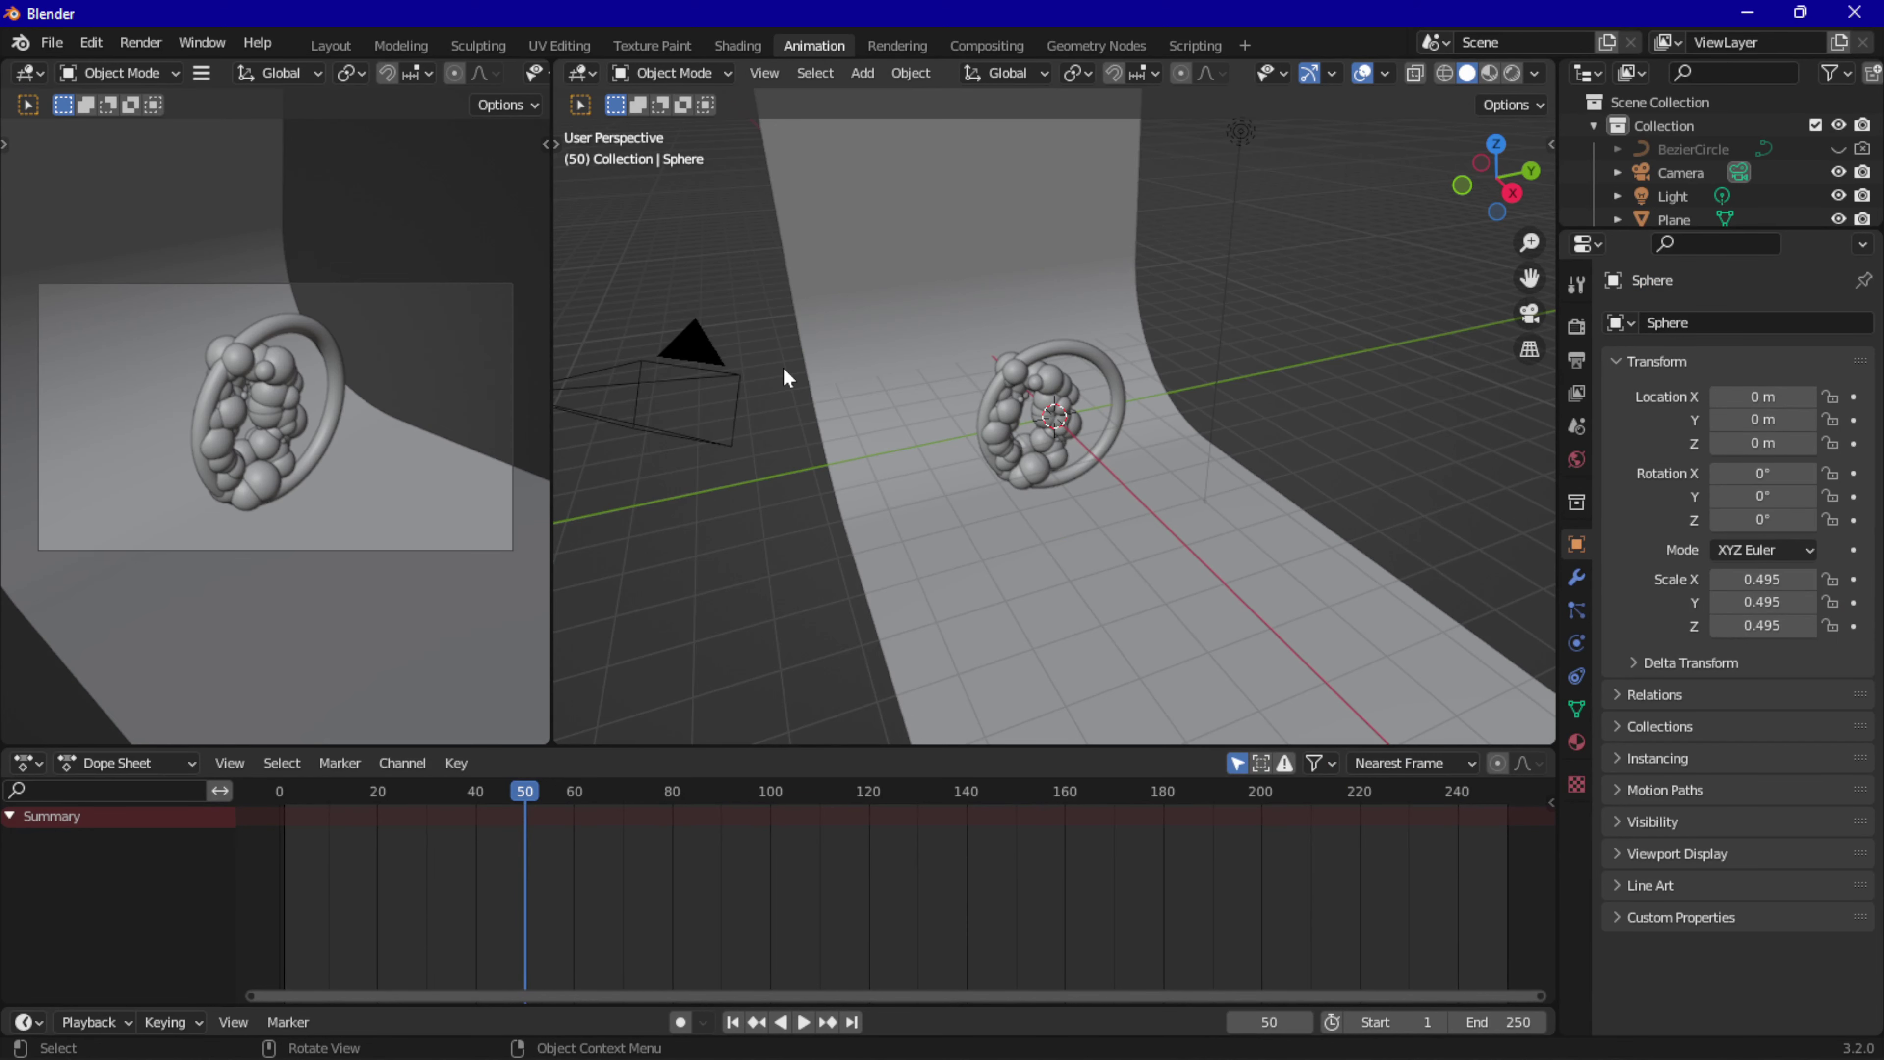
{"action": "mouse_move", "coordinate": [783, 365]}
{"action": "middle_mouse_down"}
{"action": "mouse_move", "coordinate": [1008, 460]}
{"action": "mouse_move", "coordinate": [819, 352]}
{"action": "middle_mouse_up"}
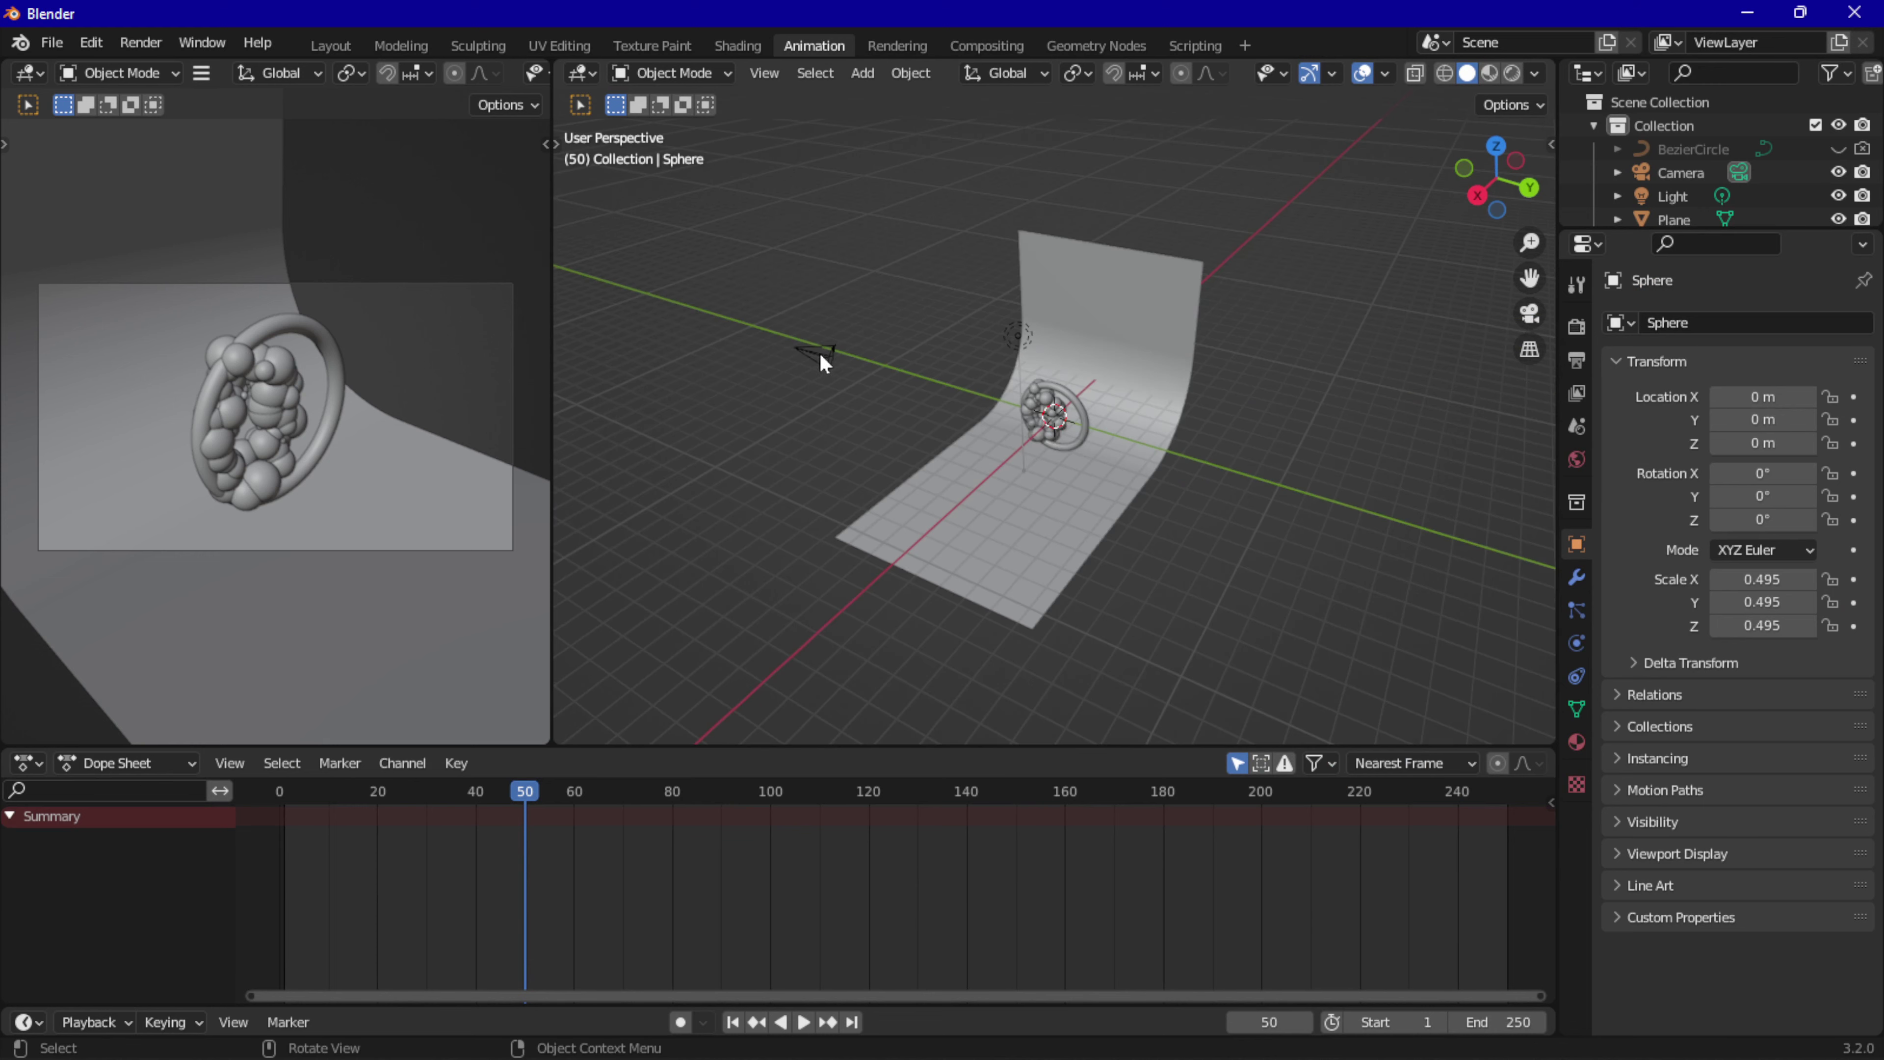
Move the camera in top view to about X 6.68 m, Y −5.61 m.
{"action": "left_click", "coordinate": [831, 355]}
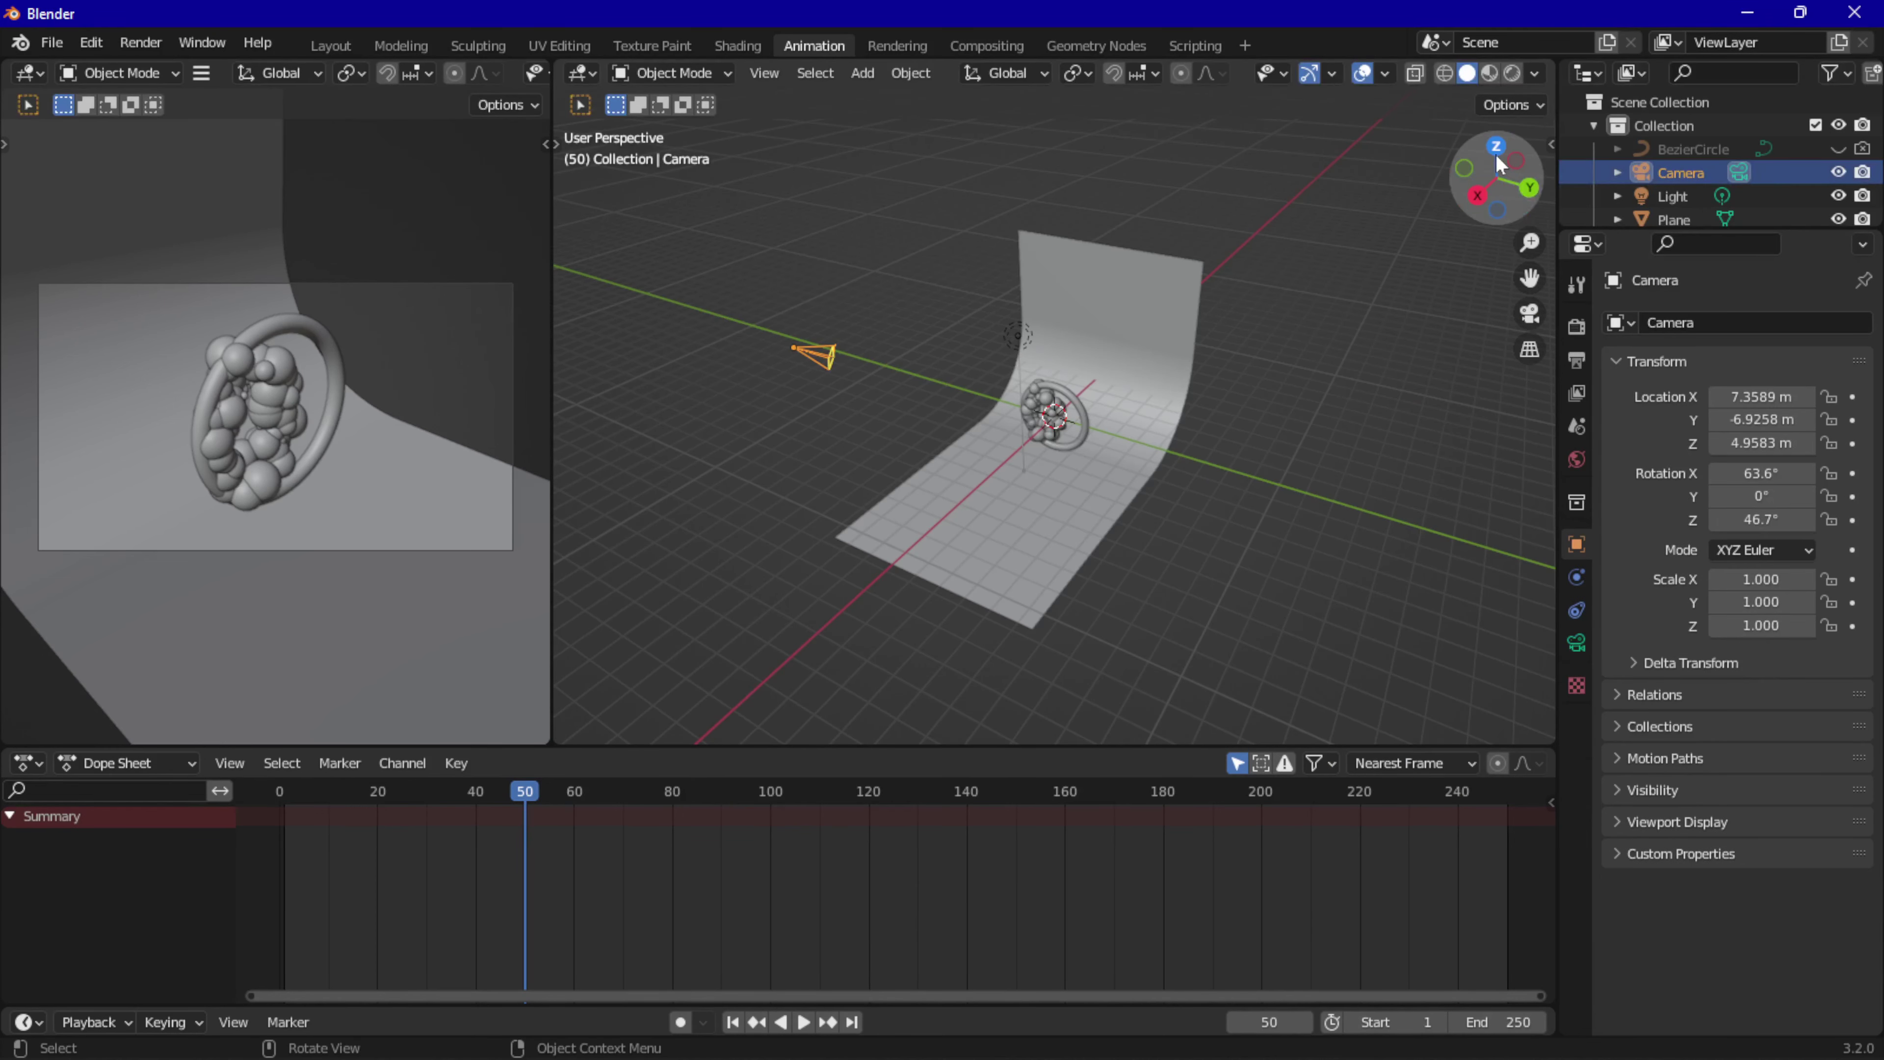
{"action": "left_click", "coordinate": [1496, 148]}
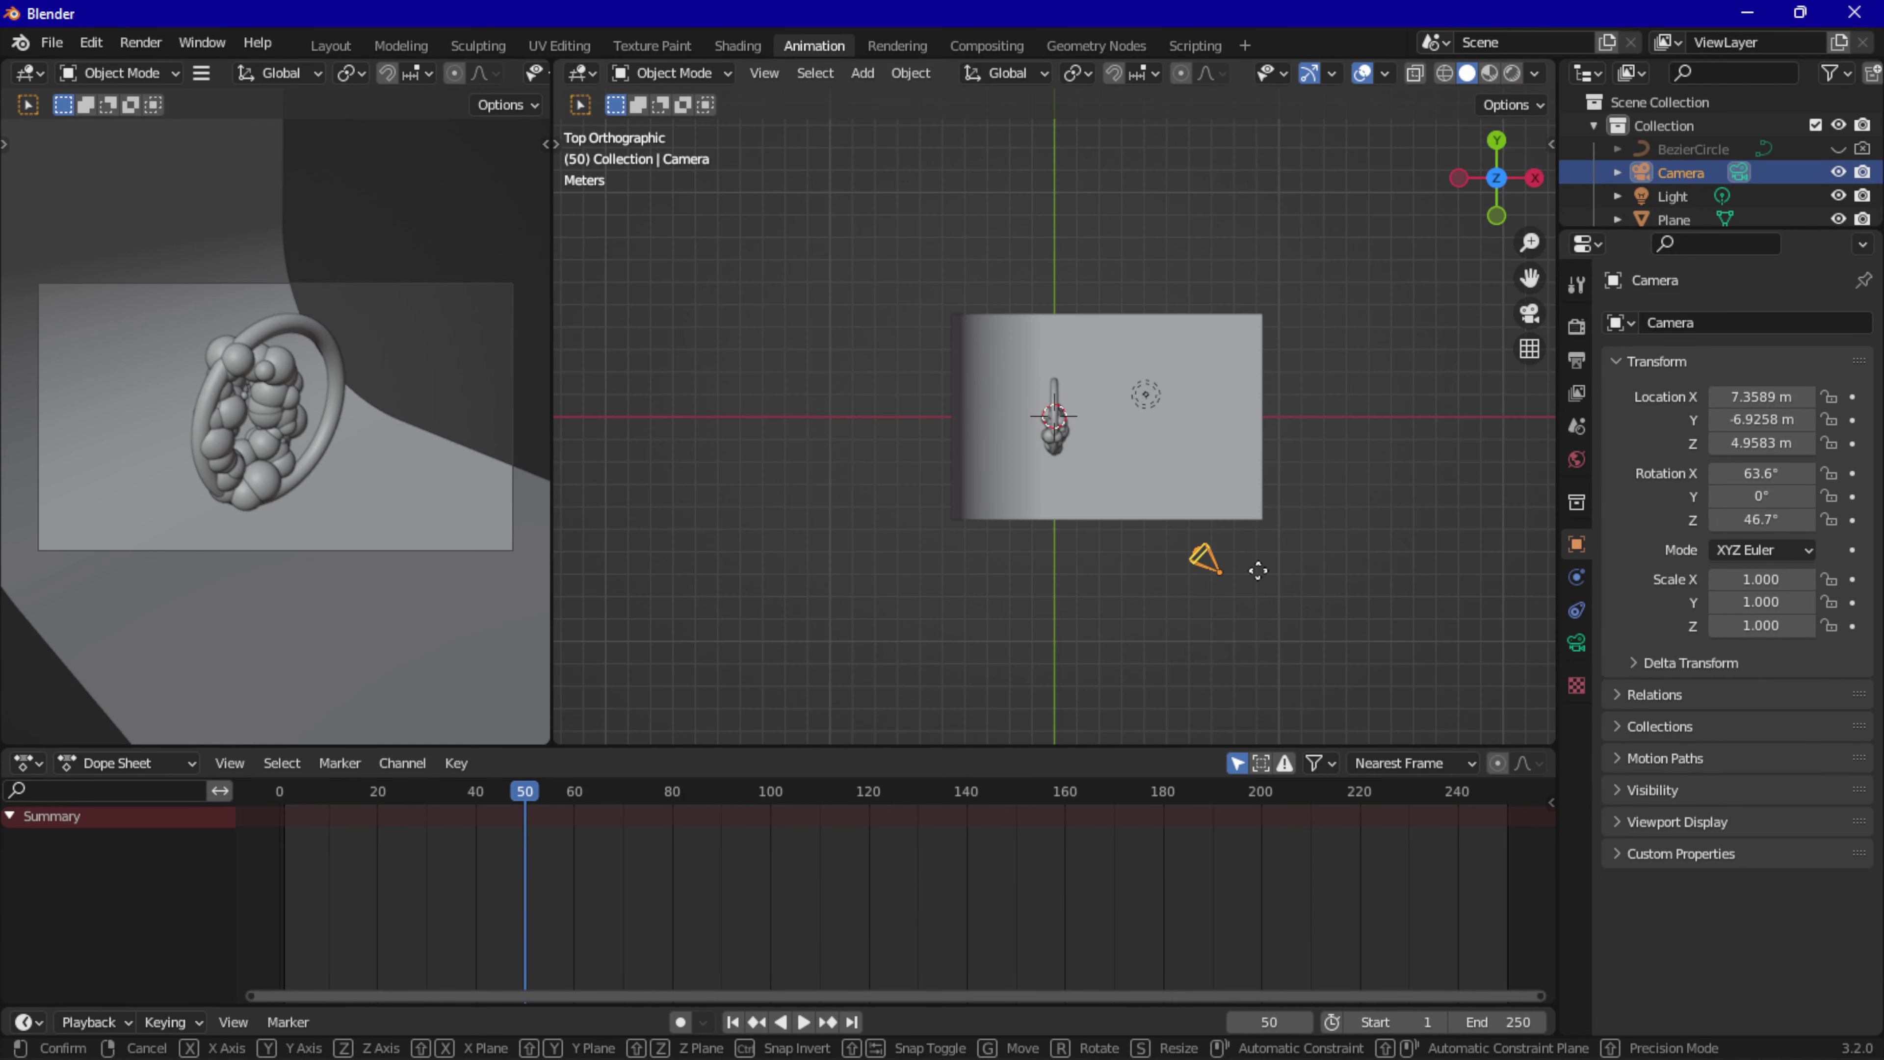
{"action": "key", "text": "g"}
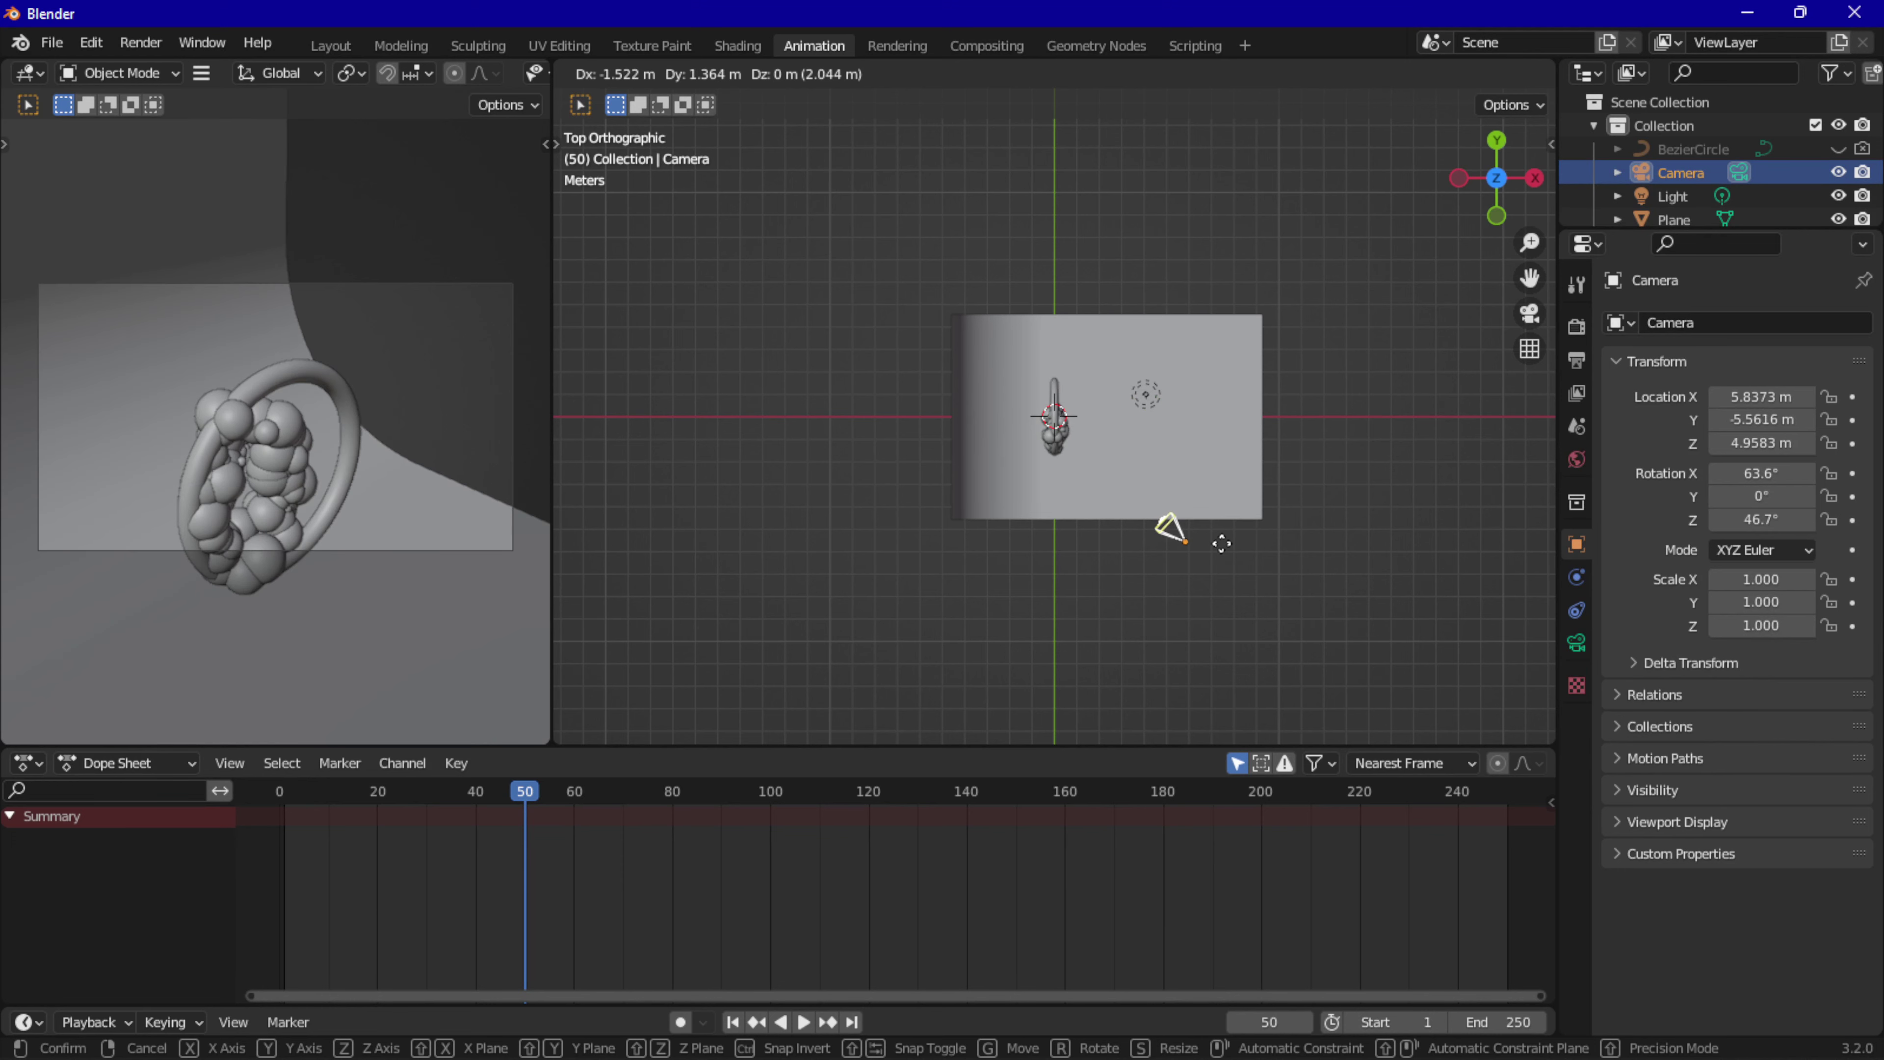
{"action": "left_click", "coordinate": [1241, 546]}
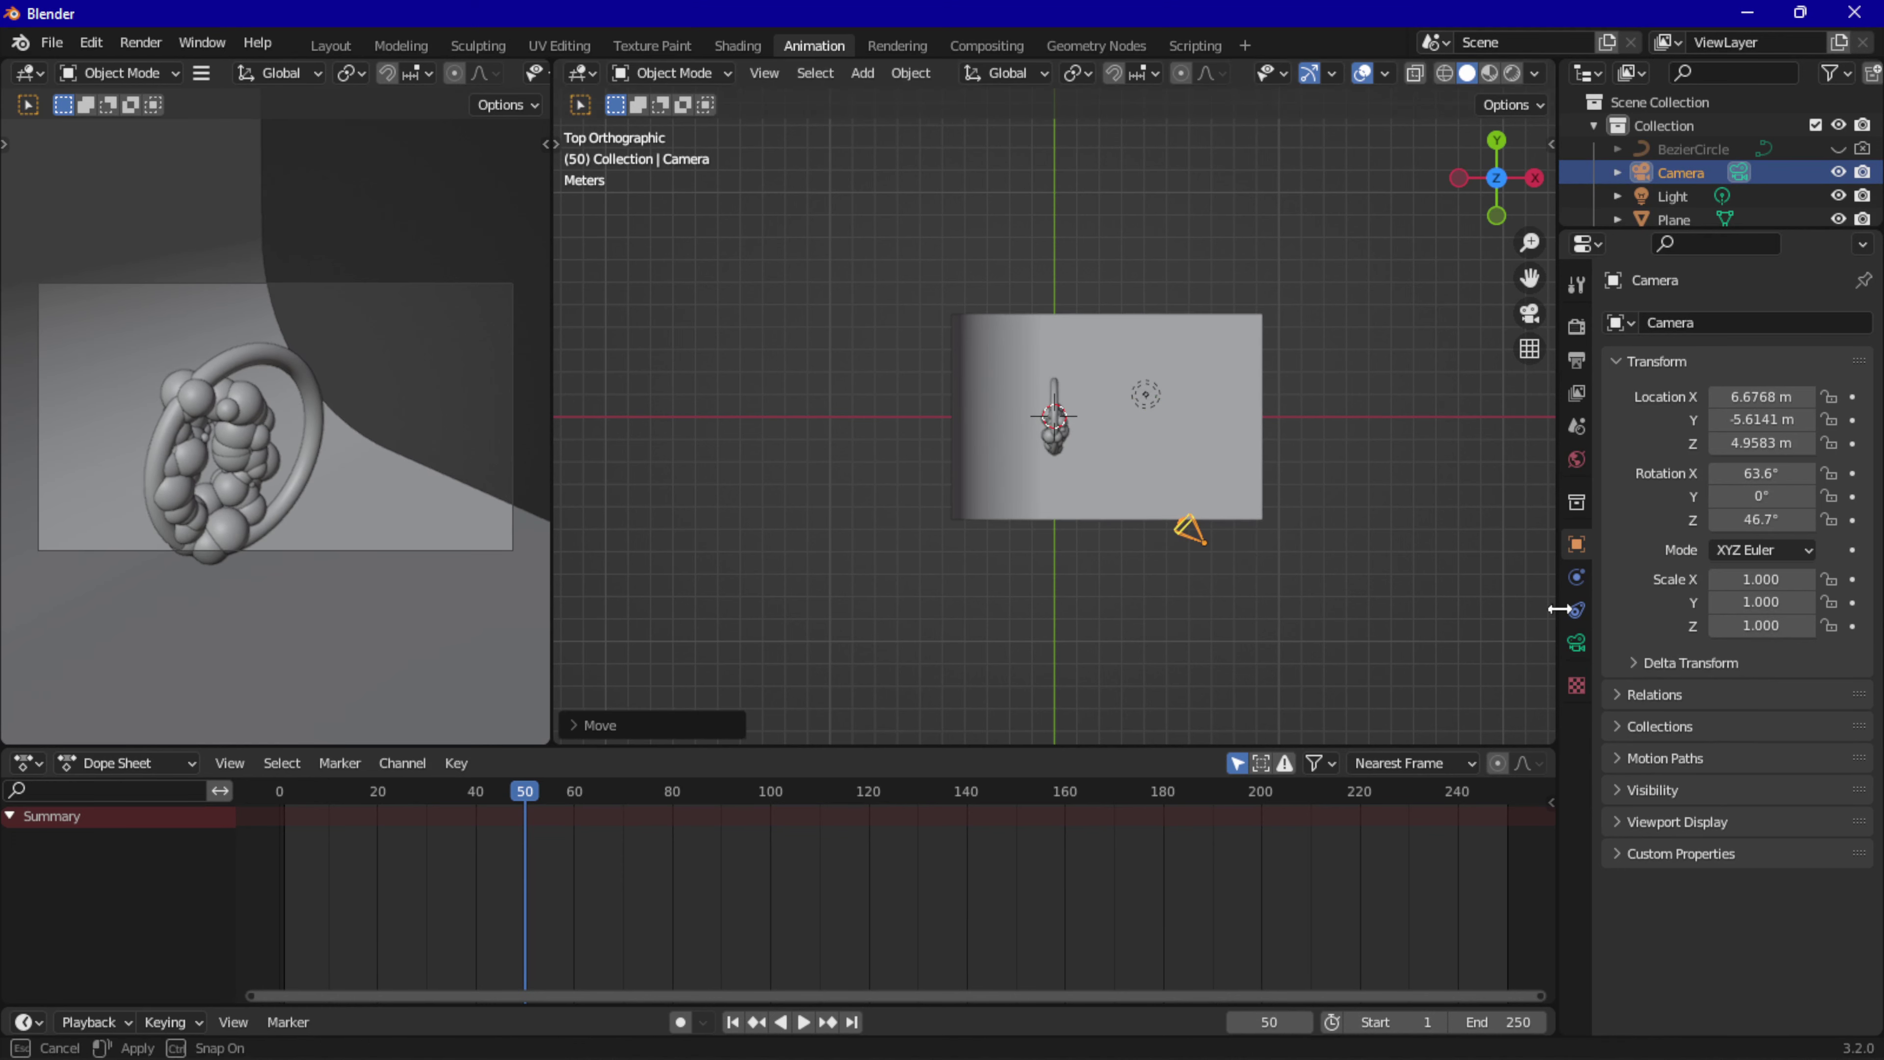
{"action": "left_click", "coordinate": [1575, 609]}
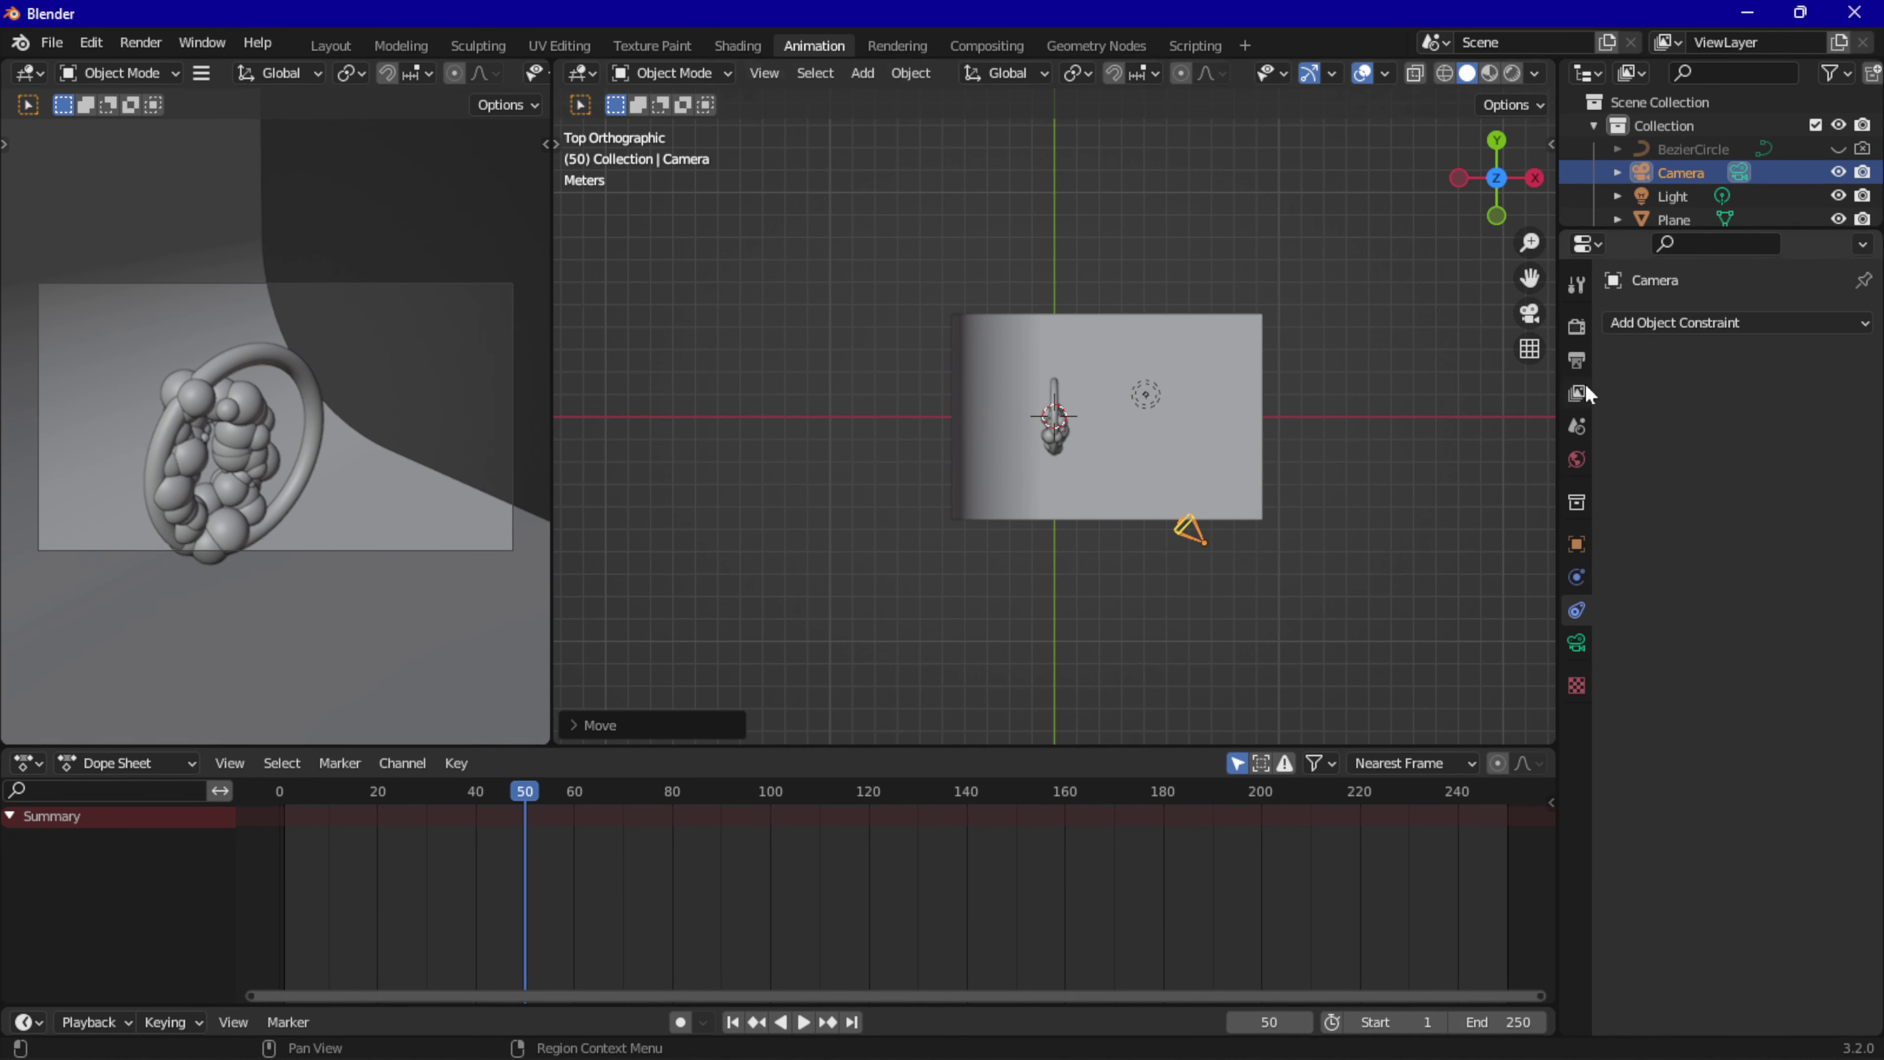
Remove the Track To constraint from the Sphere.
{"action": "left_click", "coordinate": [1677, 330]}
{"action": "key", "text": "space"}
{"action": "key", "text": "space"}
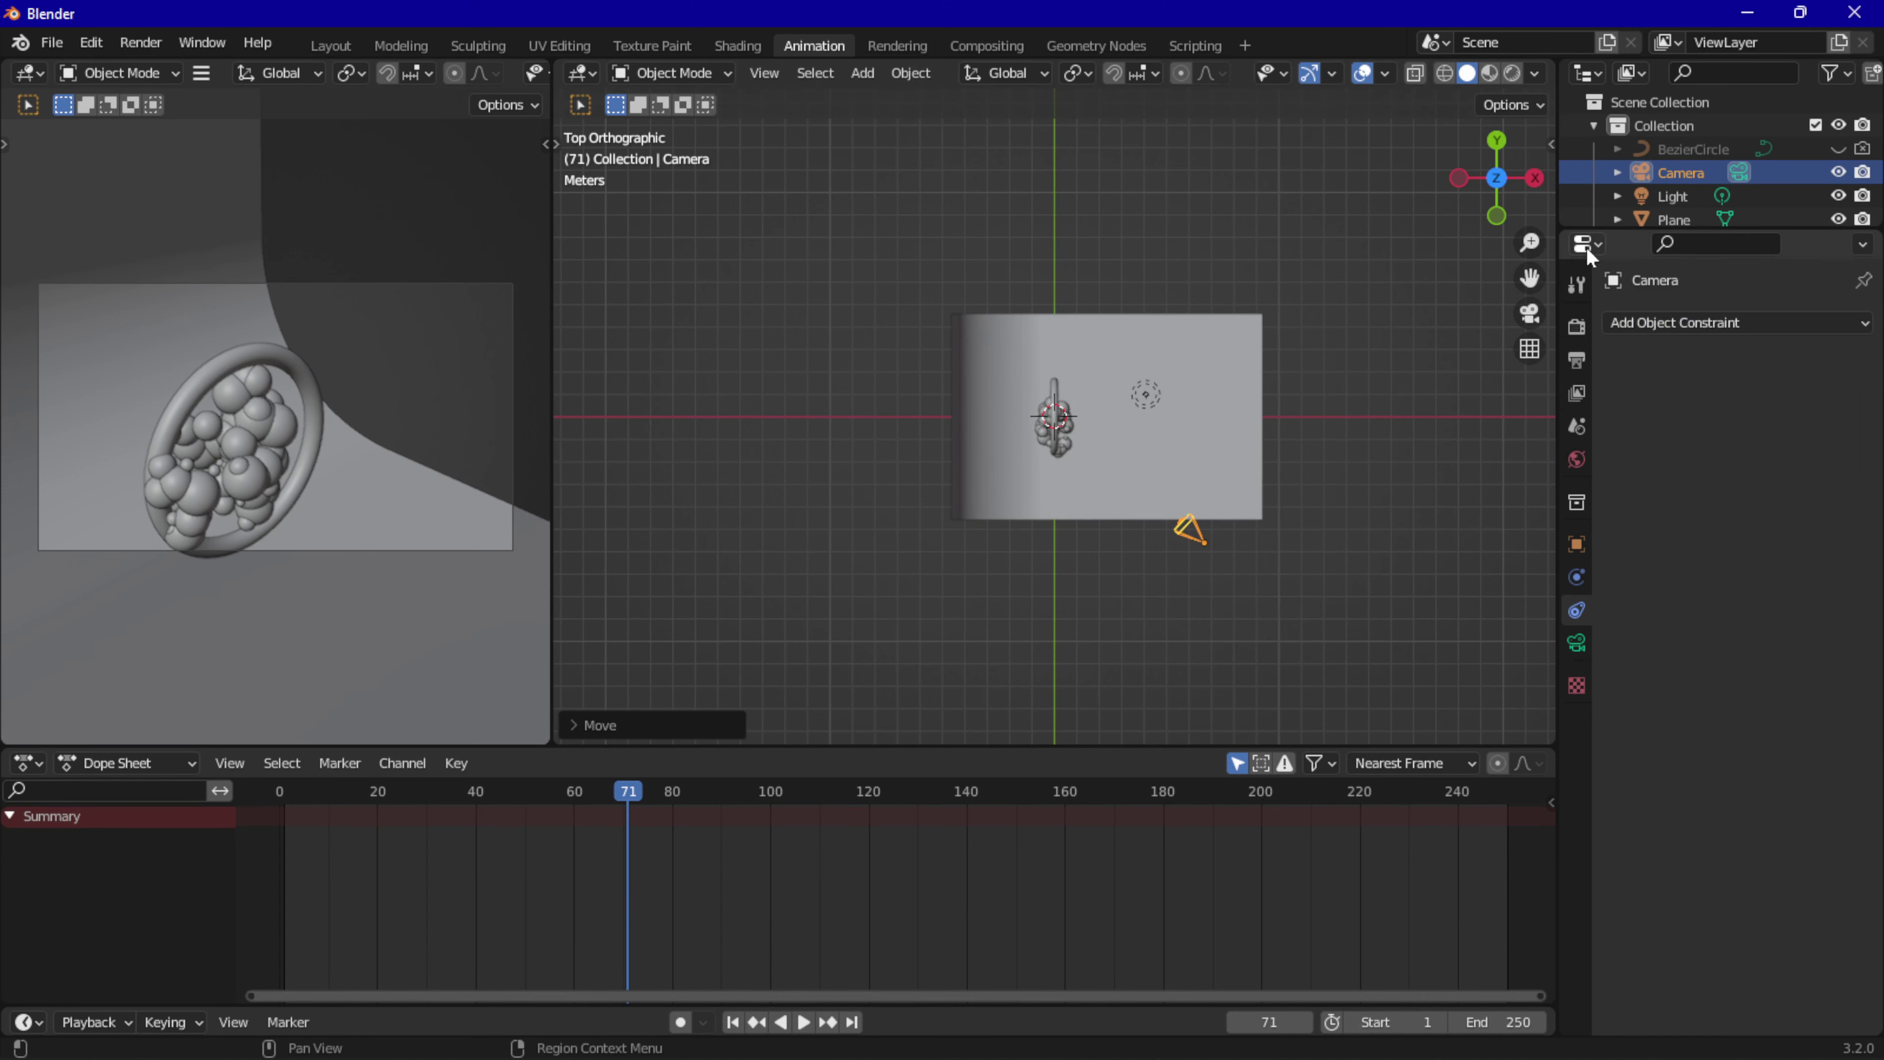
{"action": "left_click_drag", "start_coordinate": [1699, 229], "coordinate": [1719, 319]}
{"action": "left_click", "coordinate": [1739, 236]}
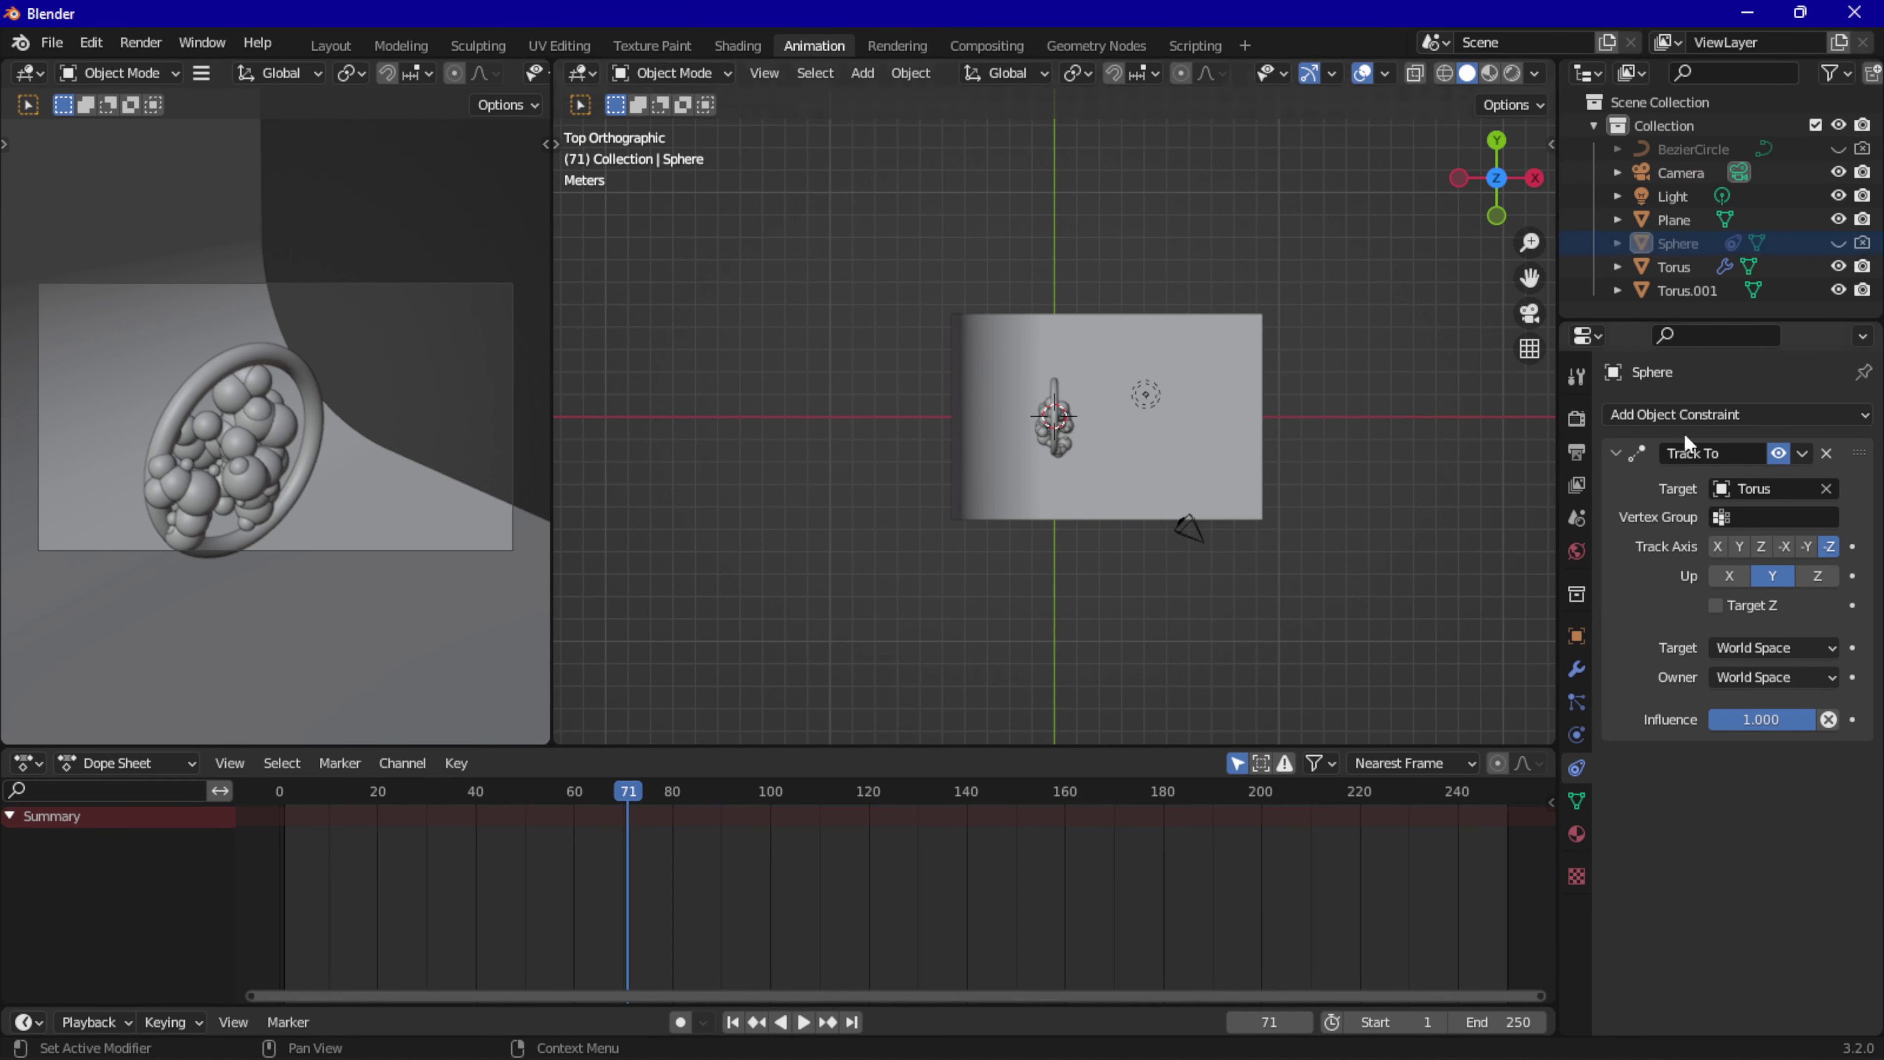
{"action": "left_click", "coordinate": [1826, 452]}
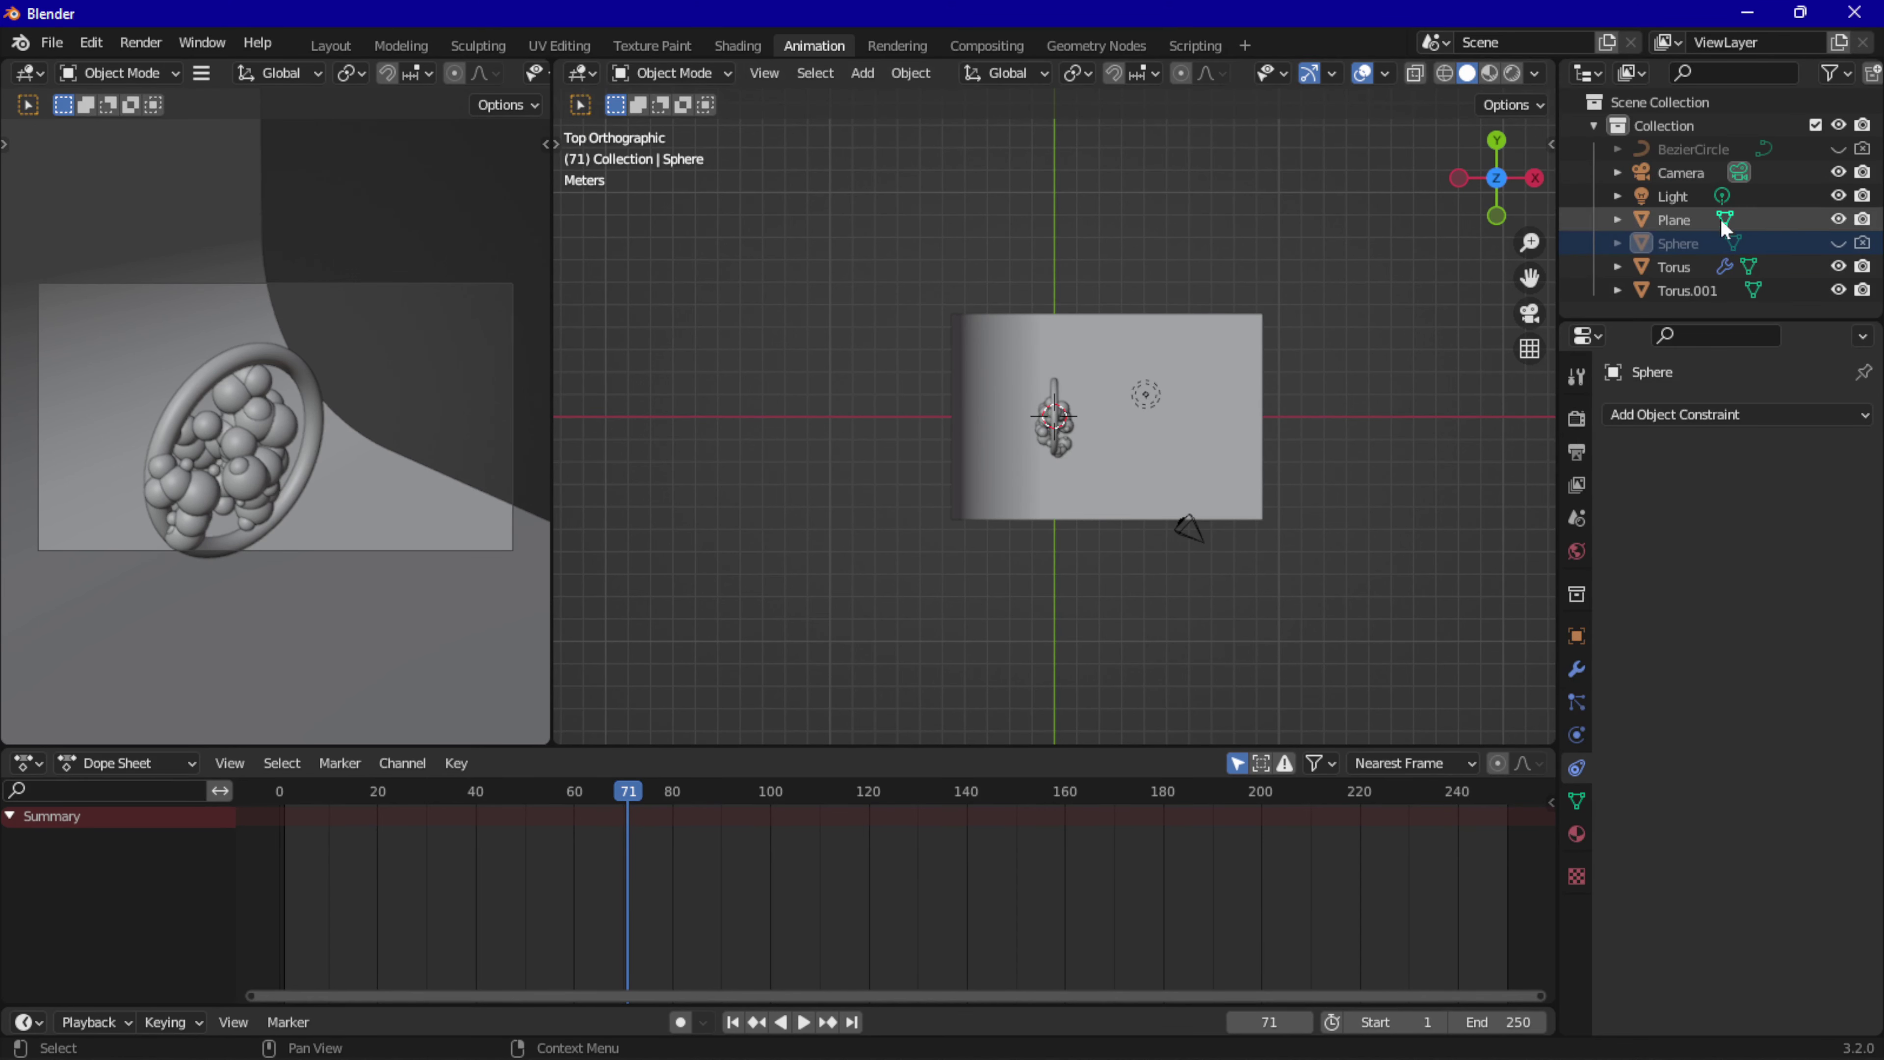
Give the camera a Track To constraint targeting the Torus.
{"action": "left_click", "coordinate": [1188, 540]}
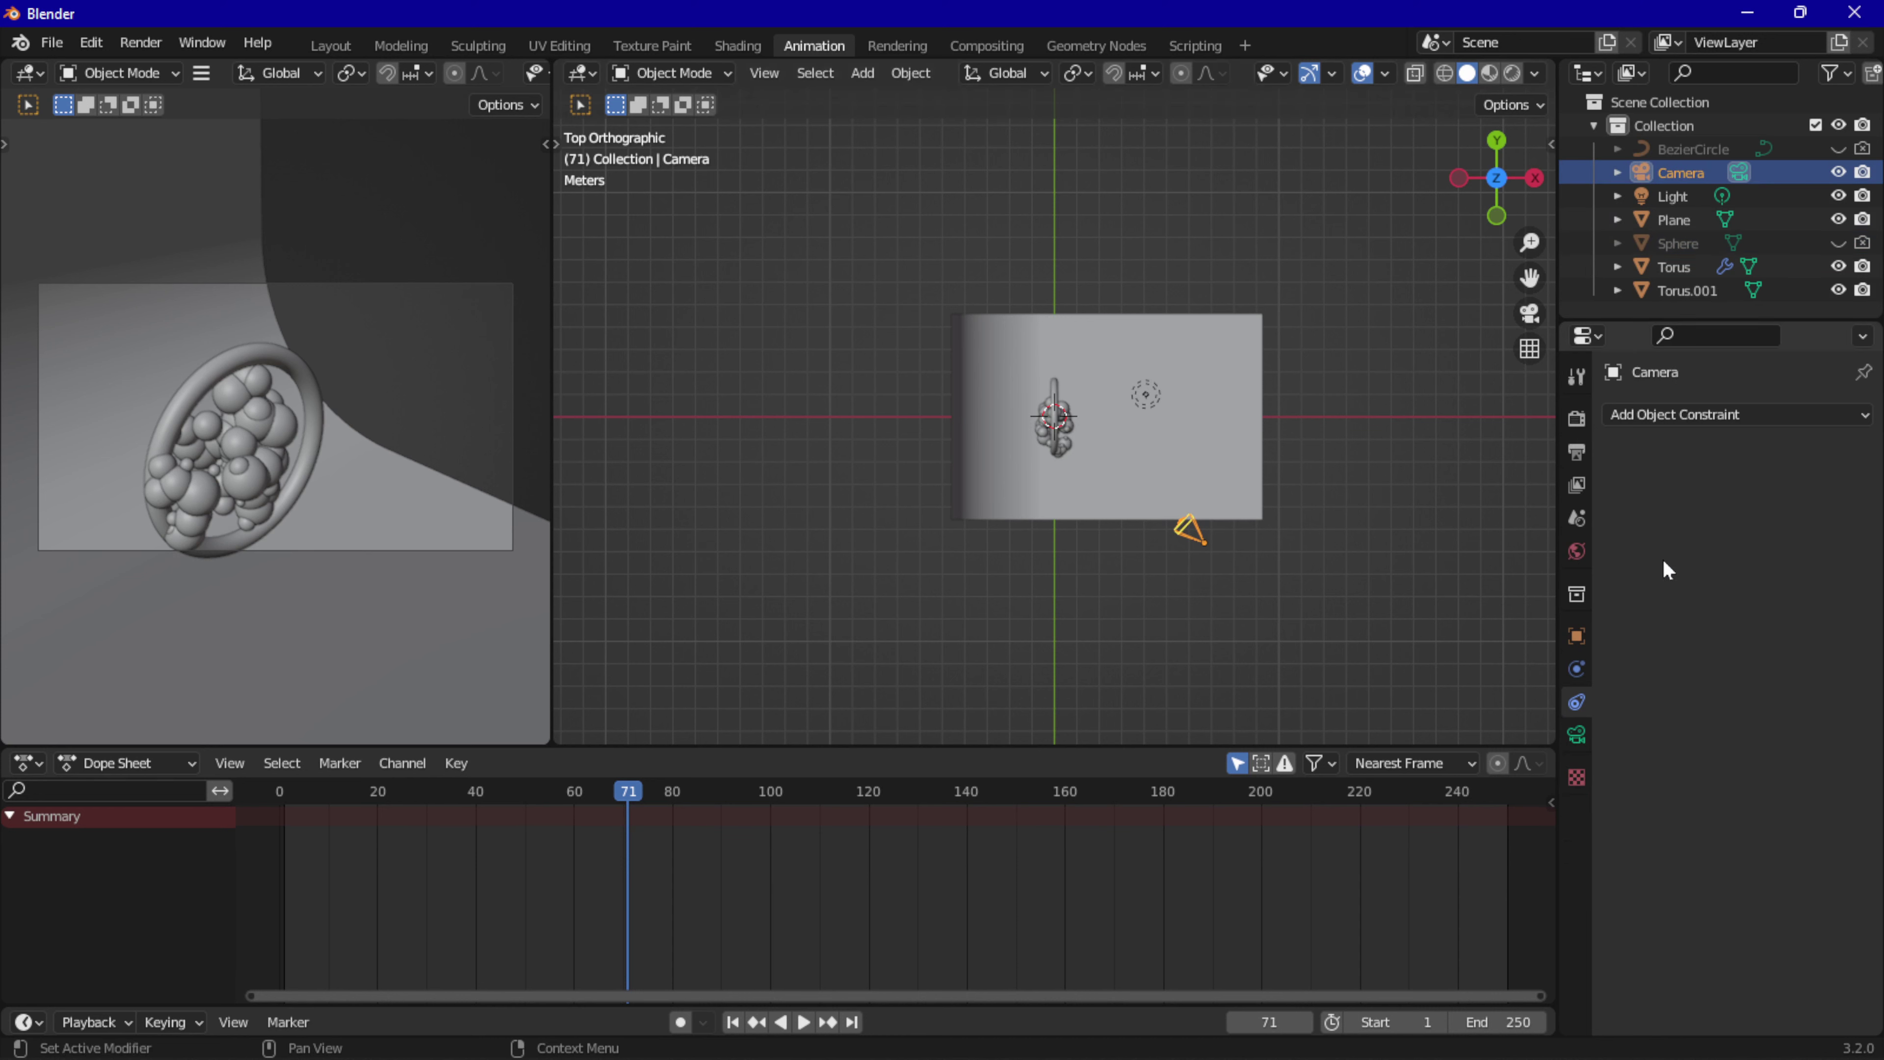
{"action": "left_click", "coordinate": [1709, 412]}
{"action": "left_click", "coordinate": [1636, 584]}
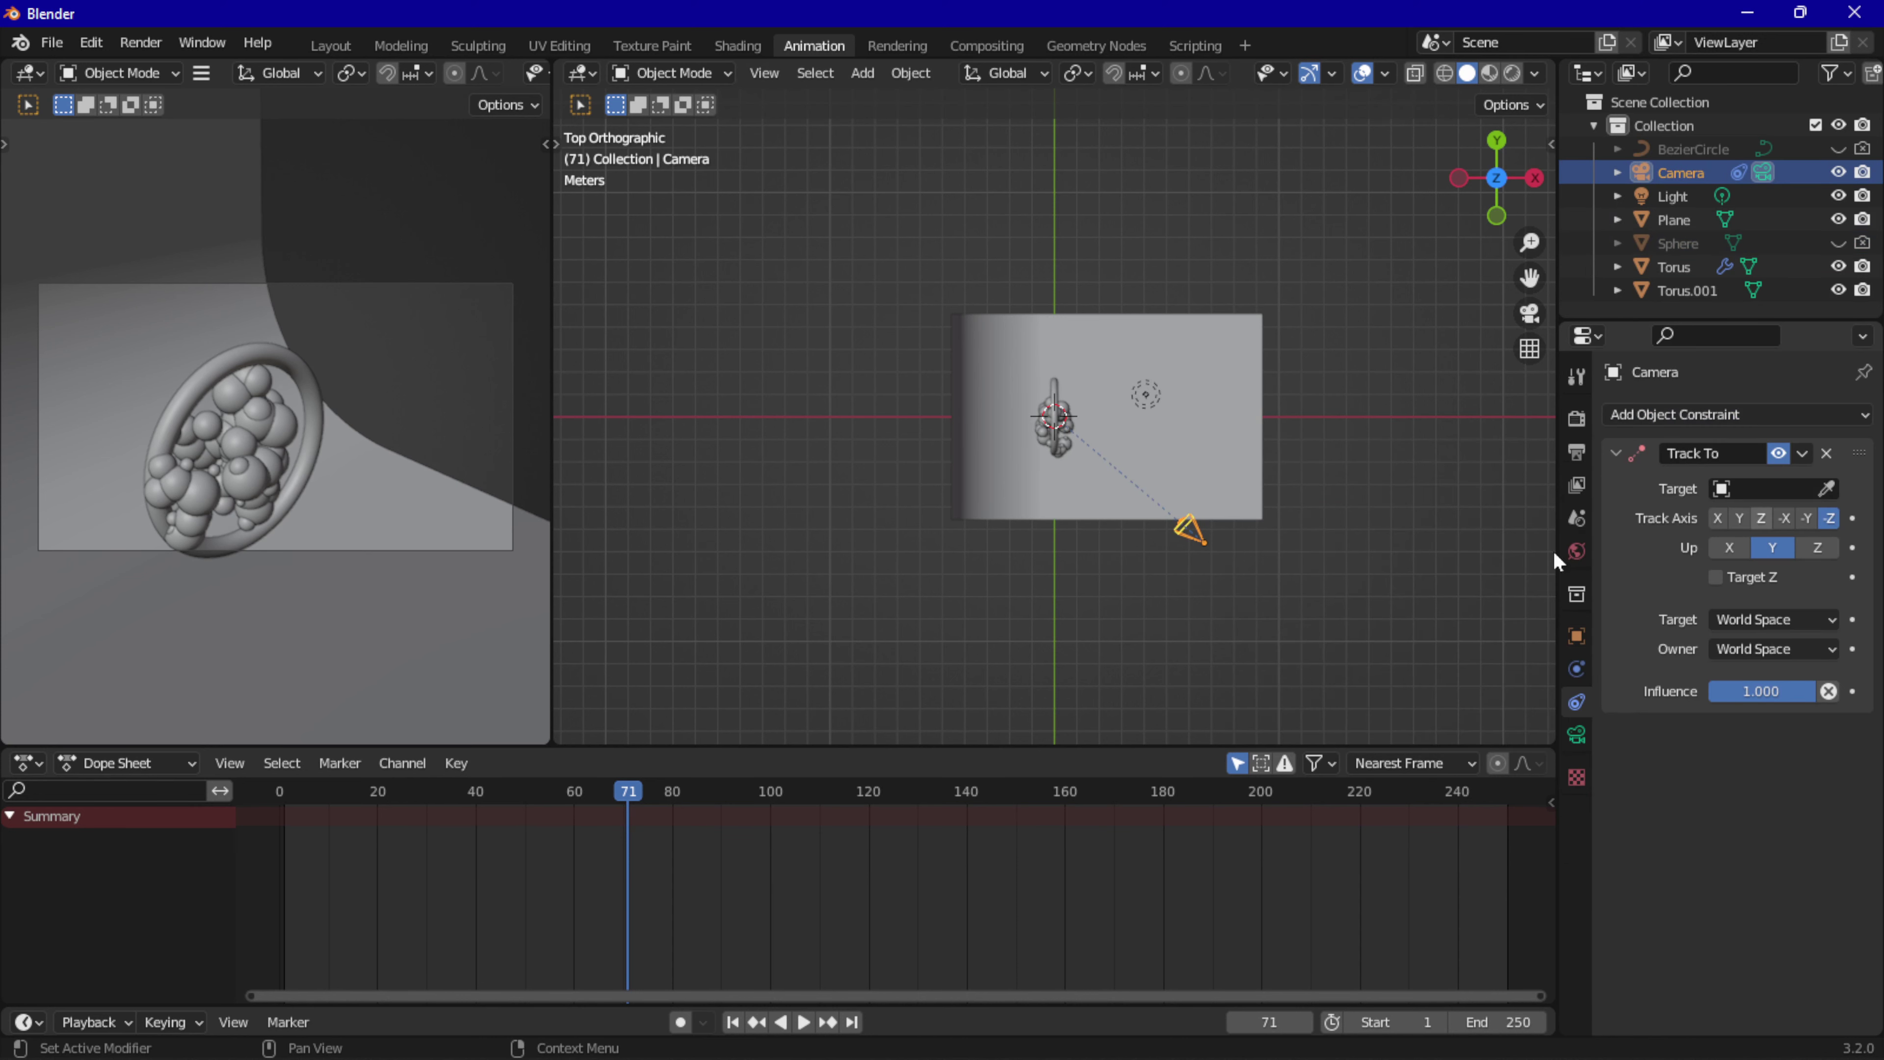
{"action": "left_click", "coordinate": [1827, 487]}
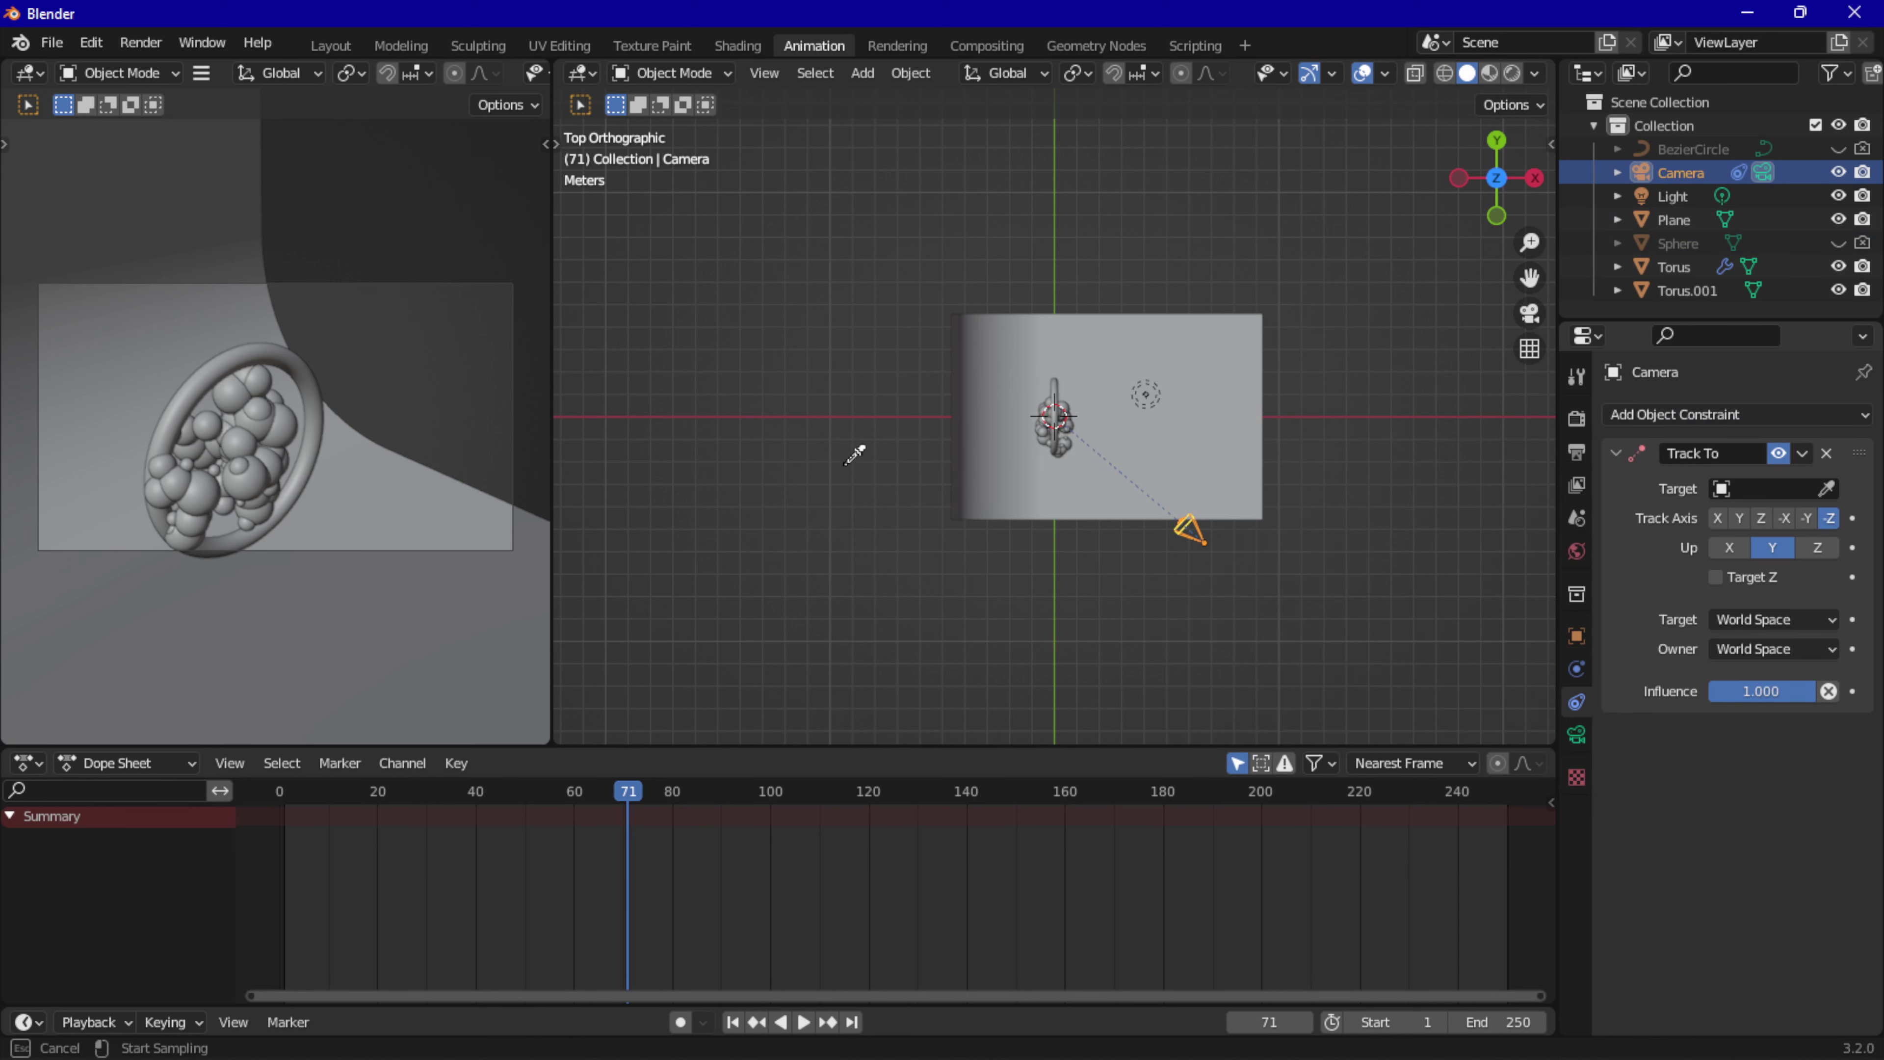
{"action": "left_click", "coordinate": [218, 363]}
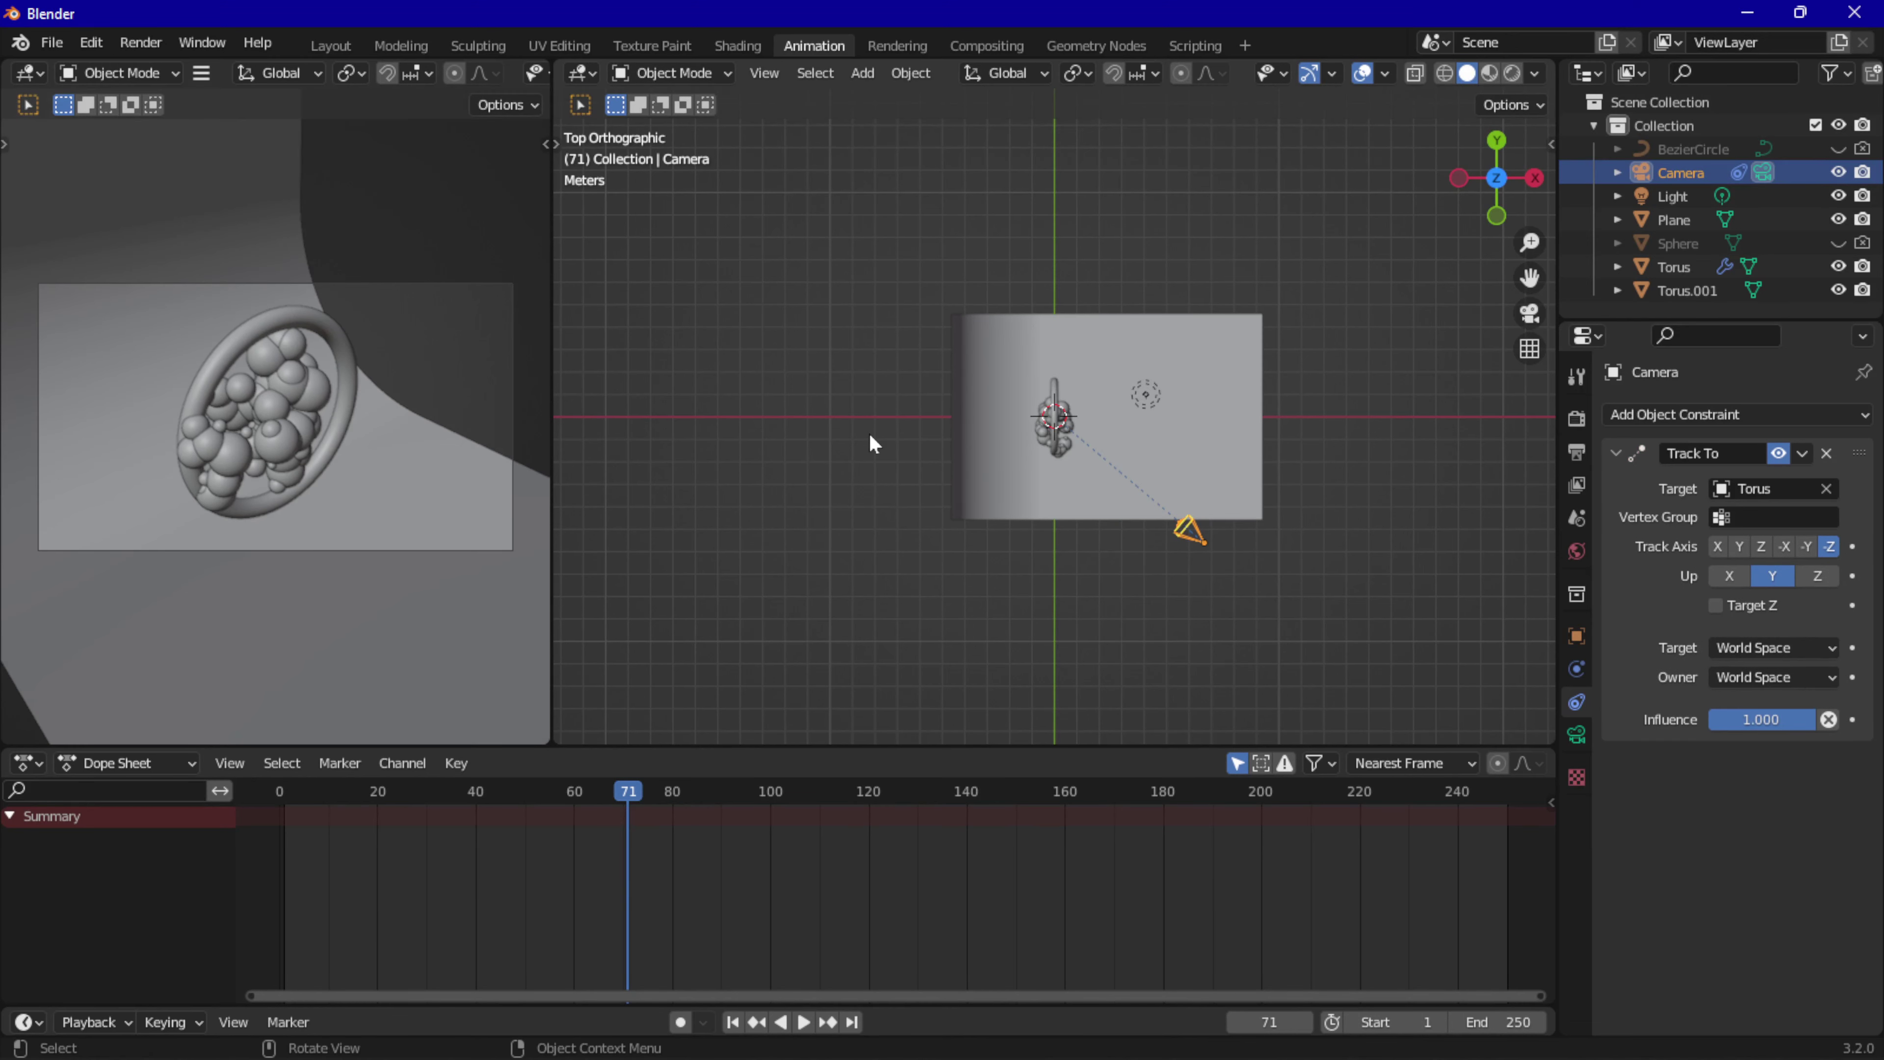
{"action": "key", "text": "g"}
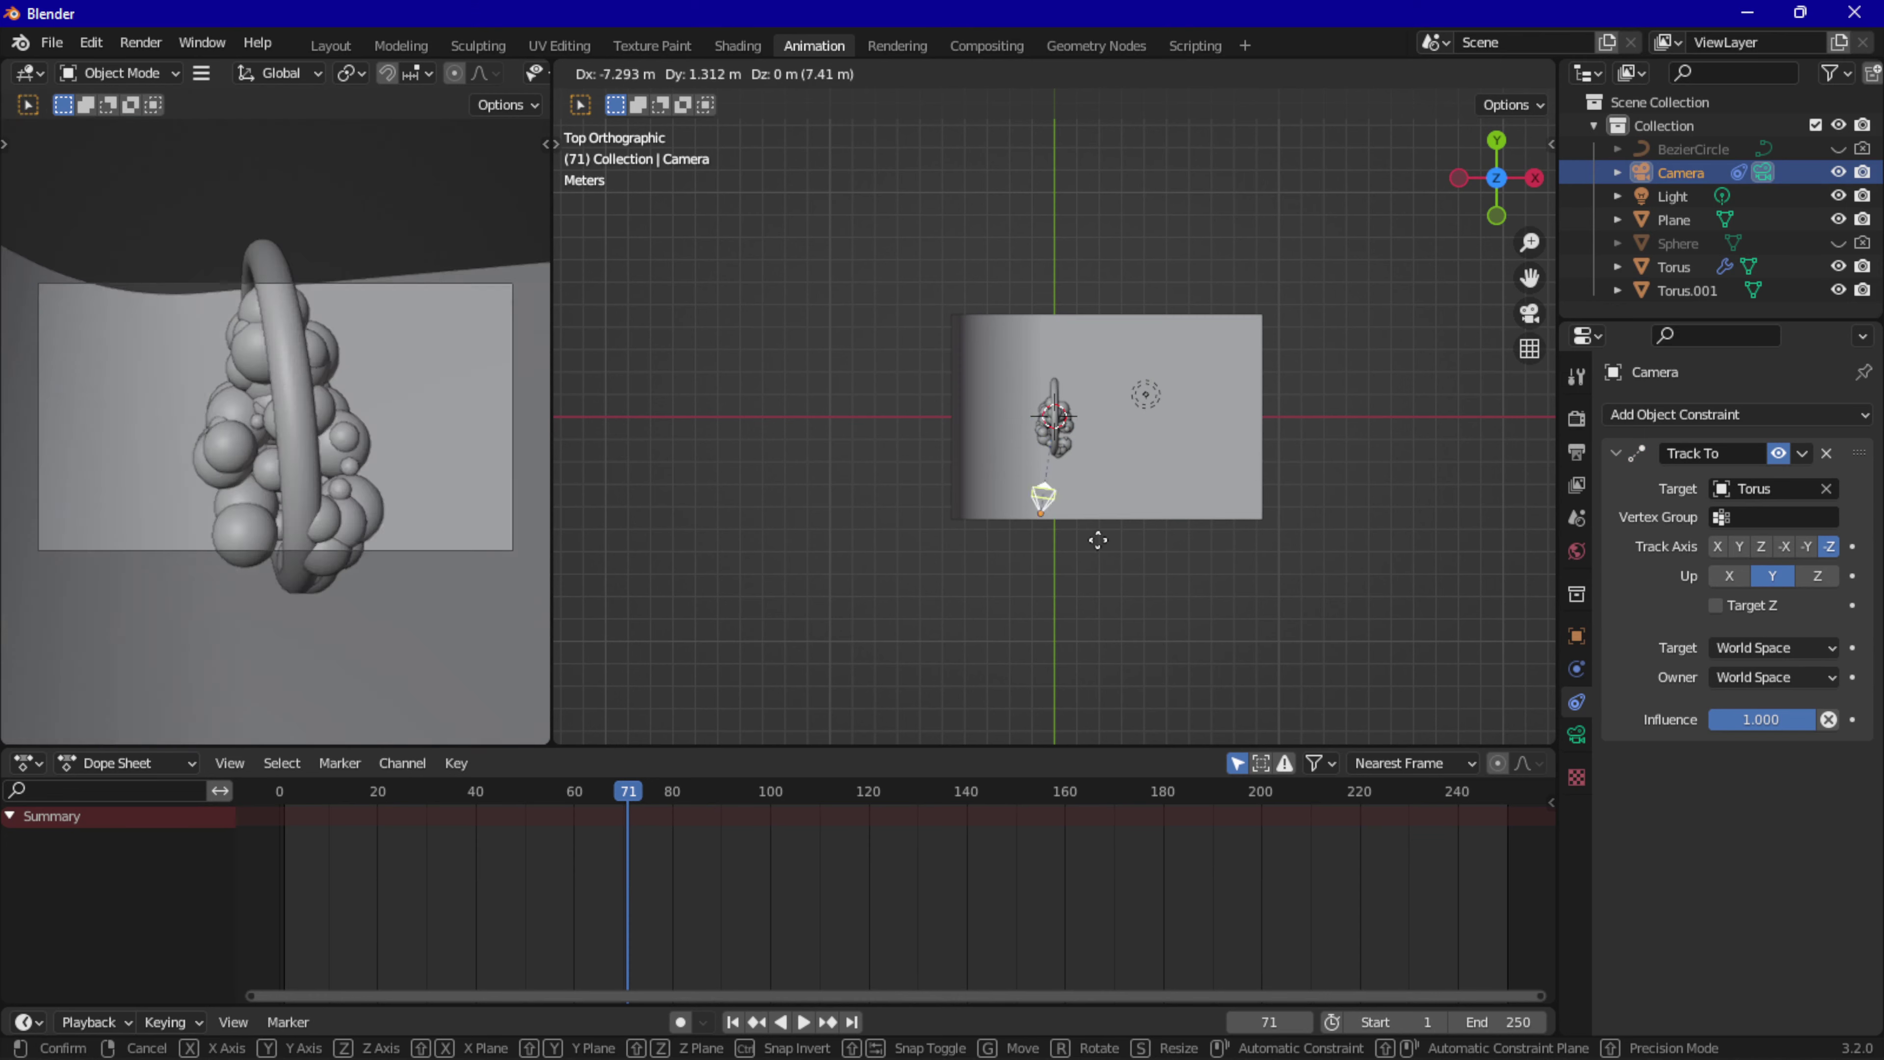
Place the camera on the X axis, level with the torus centre, using front and right views.
{"action": "left_click", "coordinate": [1240, 478]}
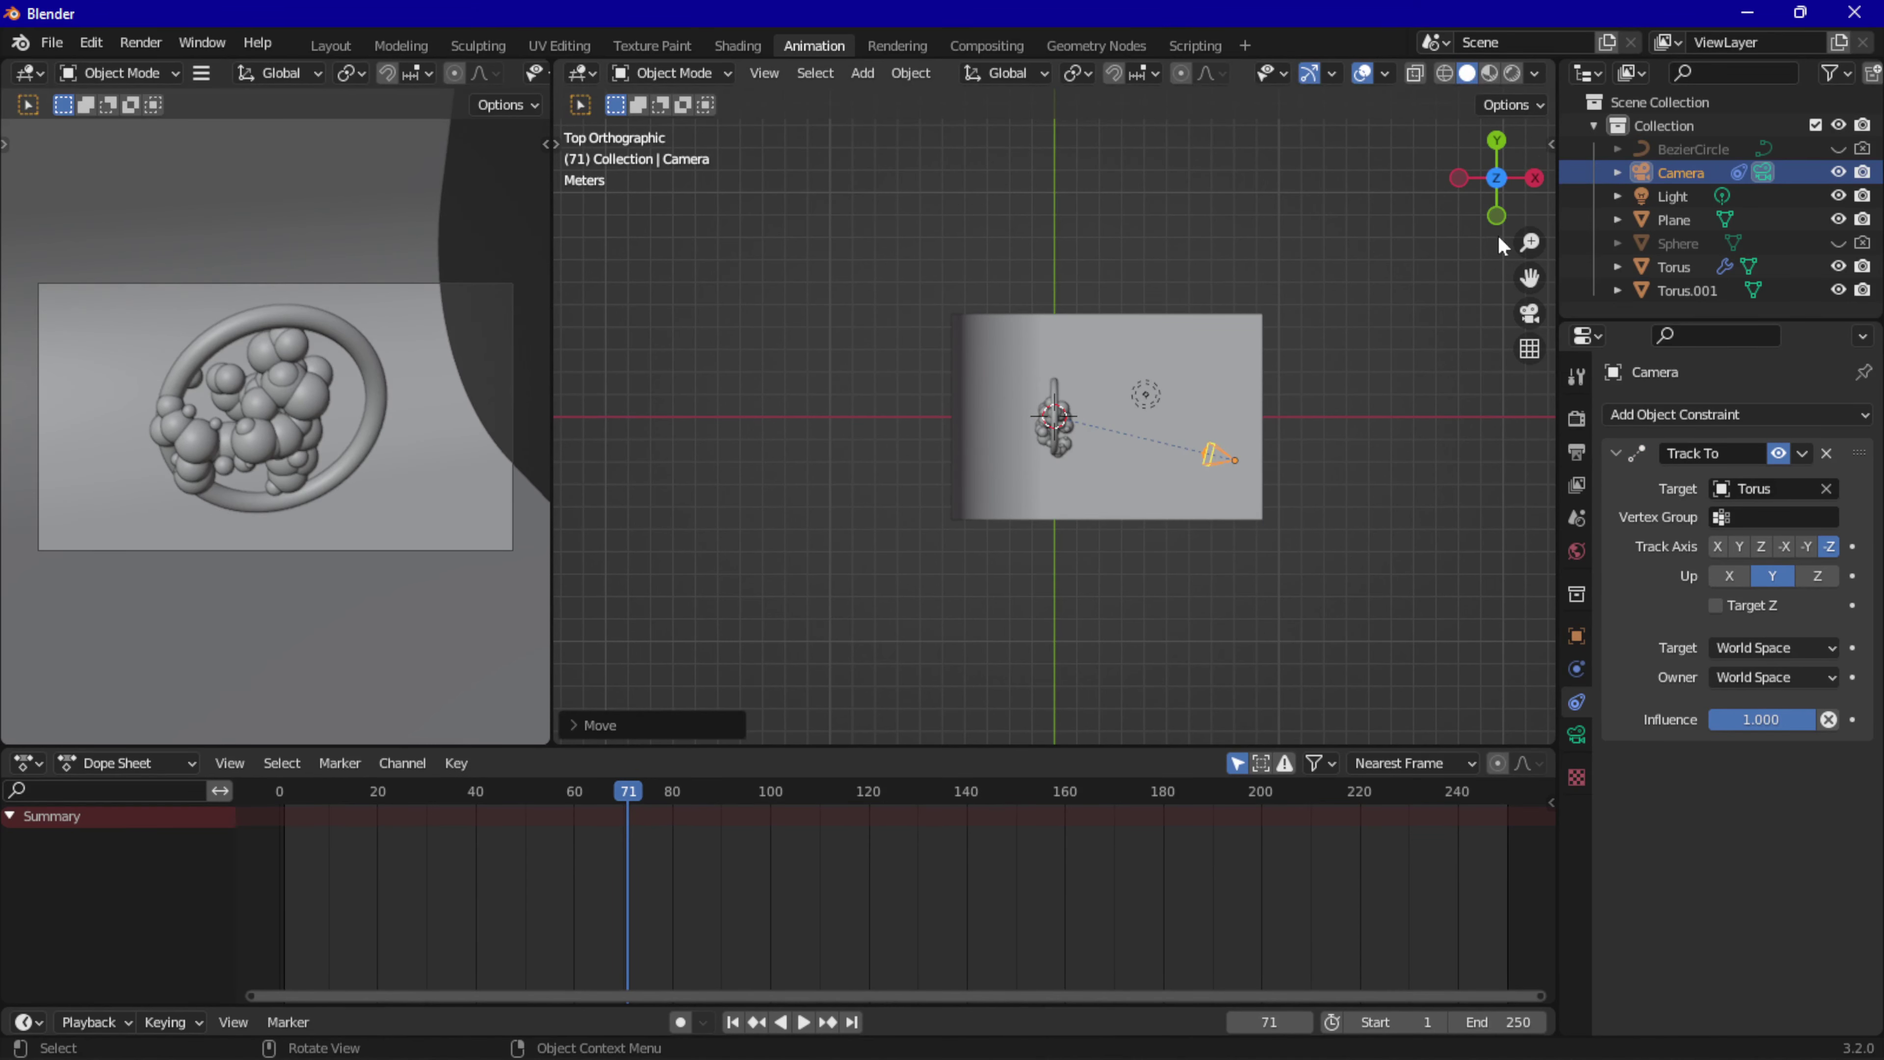
{"action": "left_click", "coordinate": [1497, 217]}
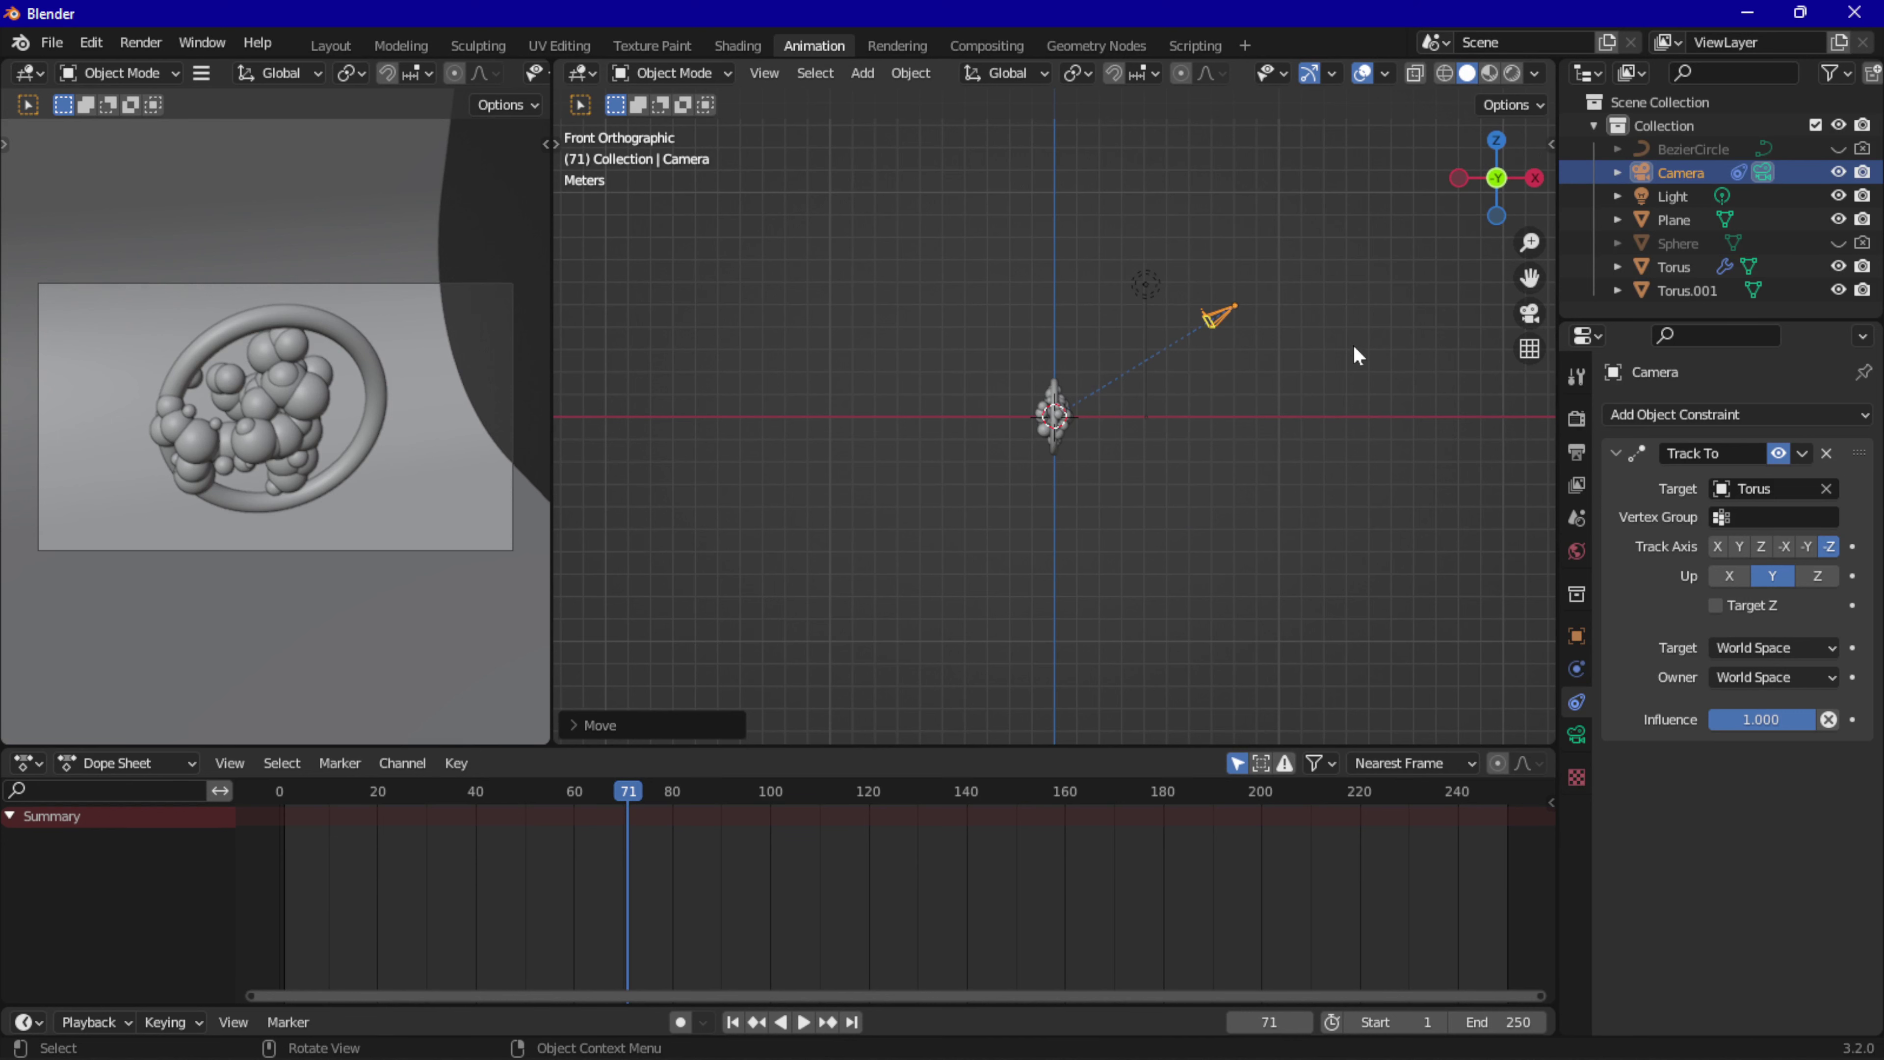
{"action": "key", "text": "g"}
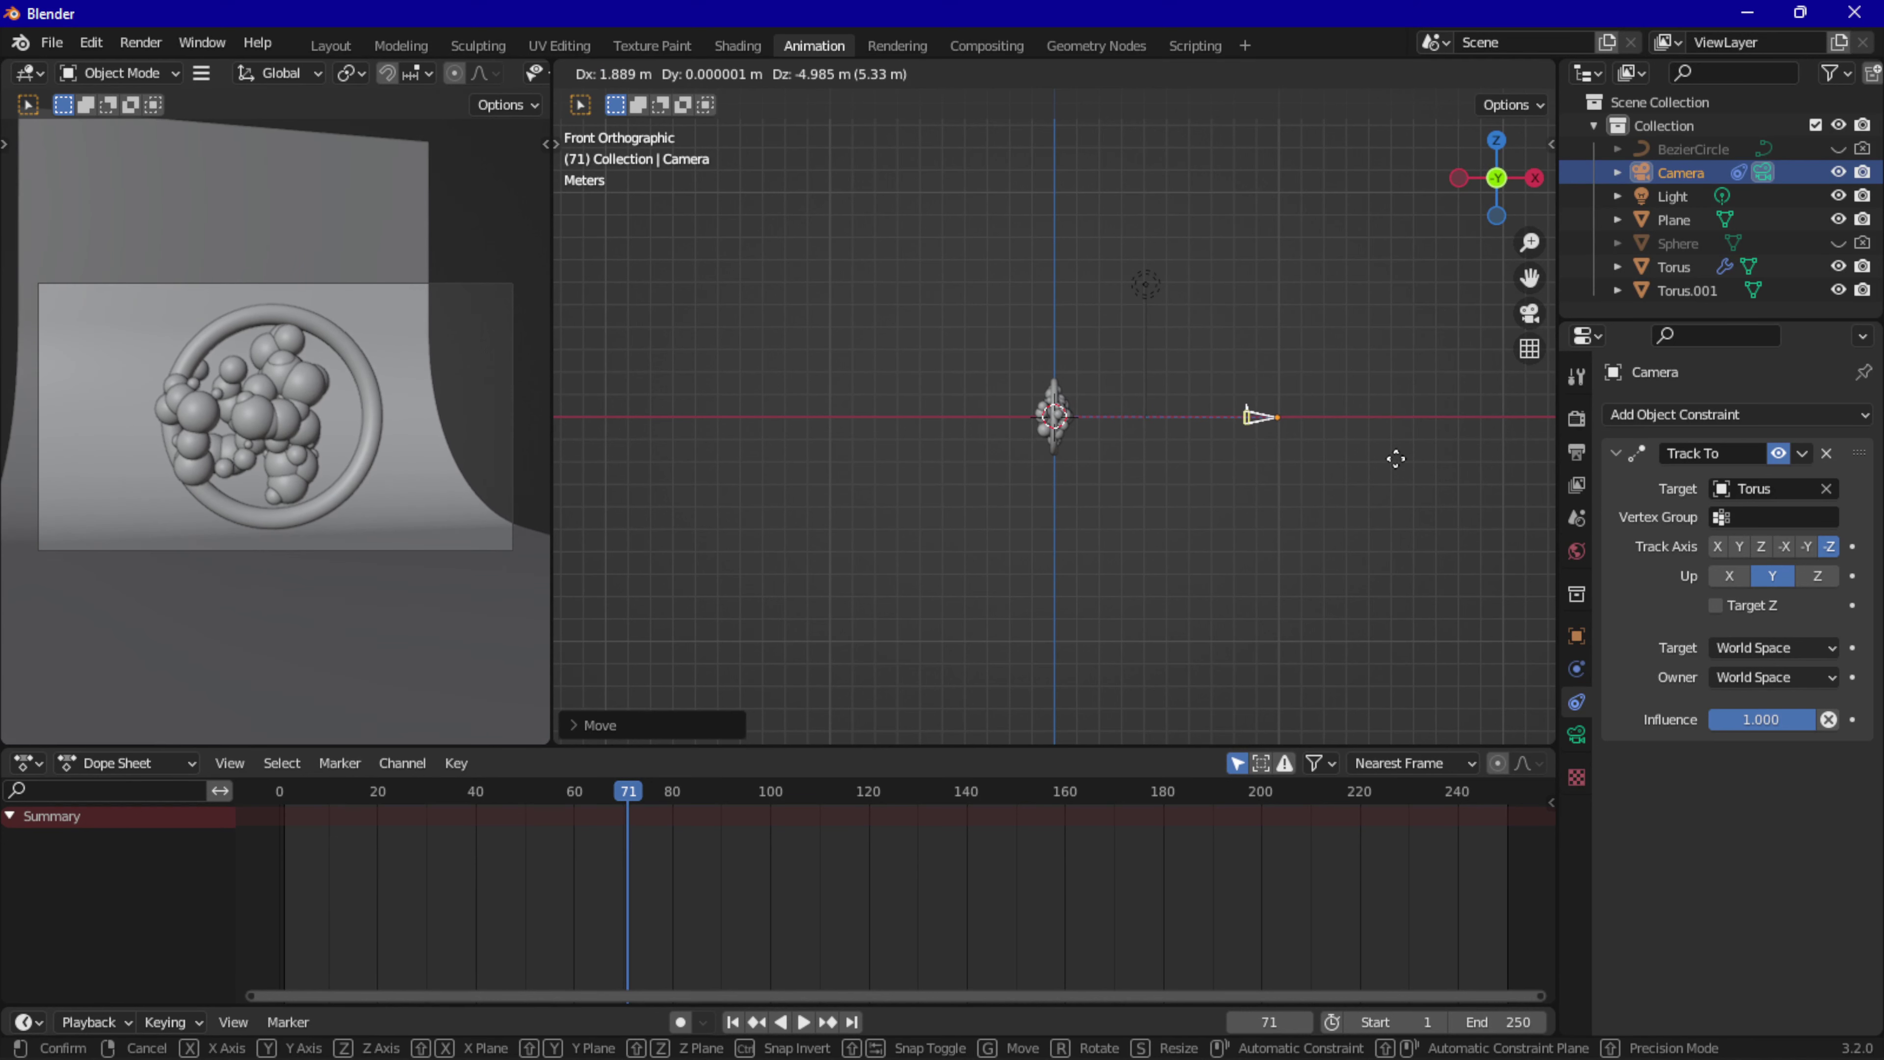
{"action": "left_click", "coordinate": [1396, 459]}
{"action": "left_click", "coordinate": [1528, 179]}
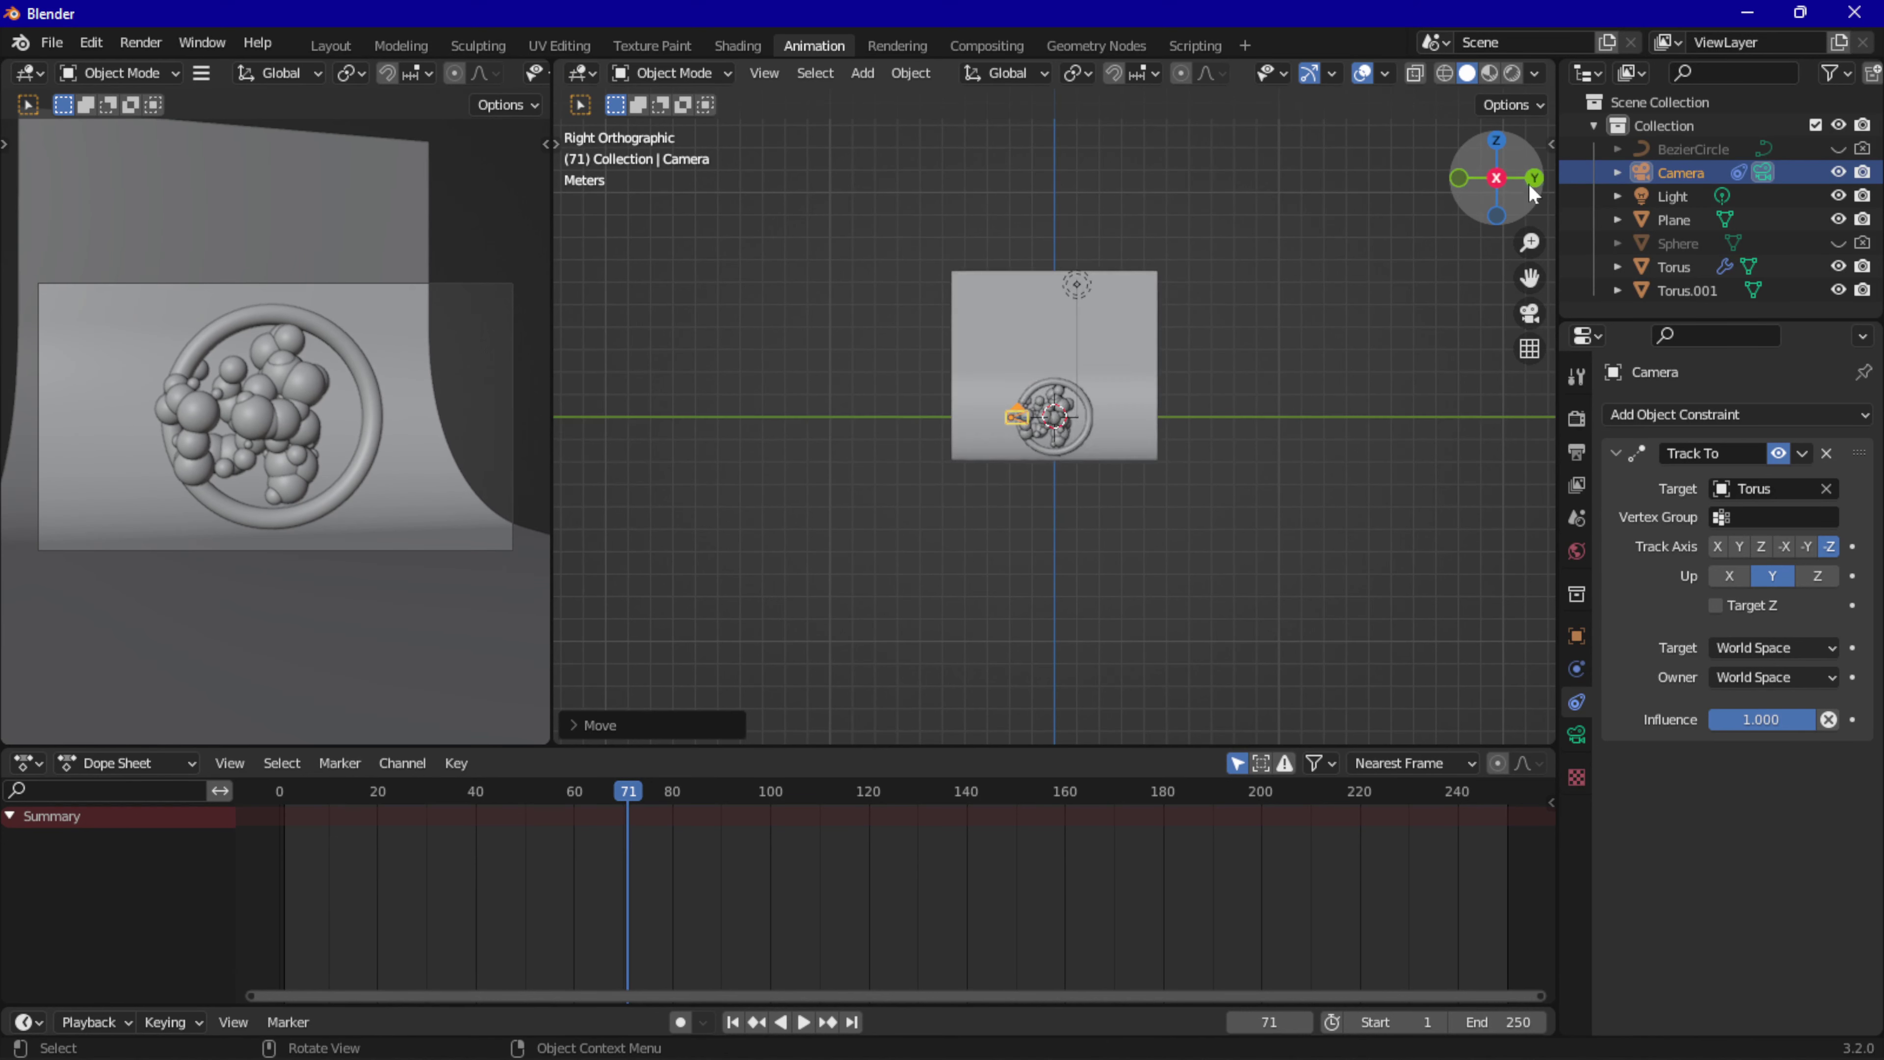
{"action": "scroll", "coordinate": [1106, 421], "scroll_direction": "up", "scroll_amount": 2}
{"action": "scroll", "coordinate": [1111, 436], "scroll_direction": "up", "scroll_amount": 4}
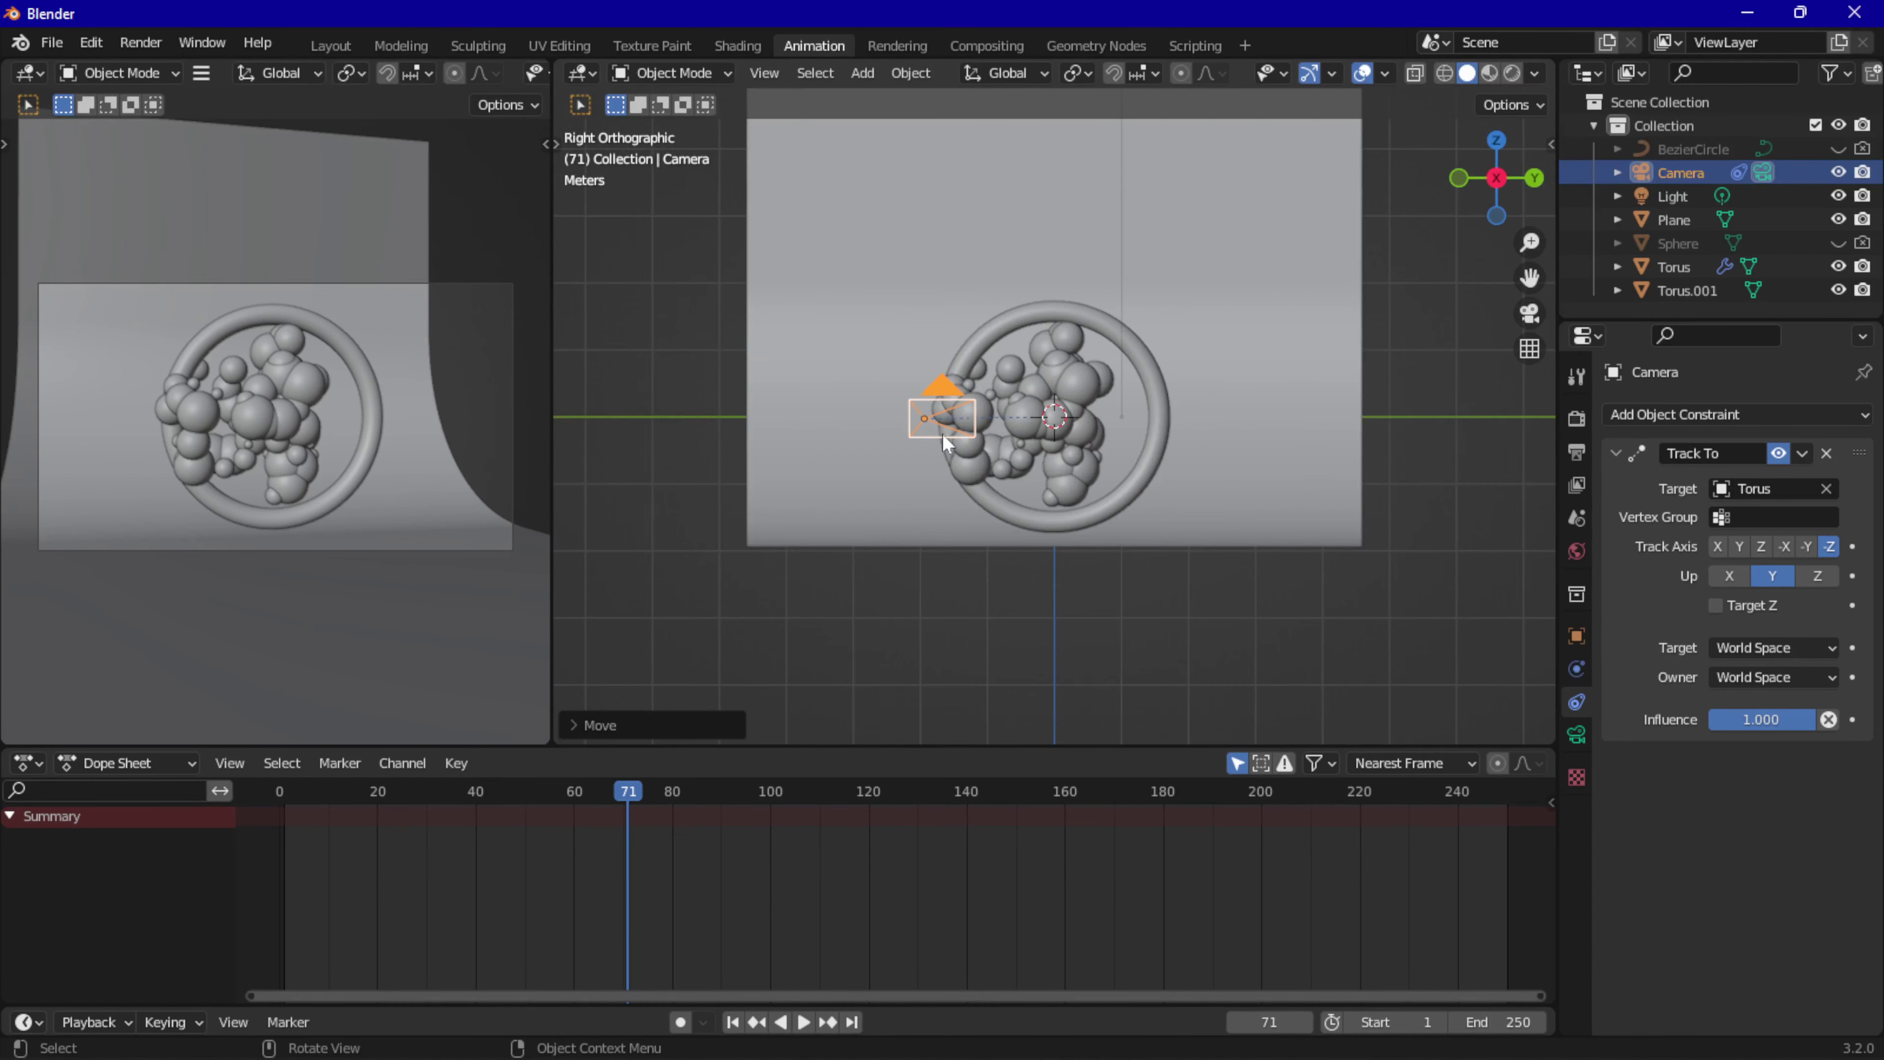
{"action": "key", "text": "g"}
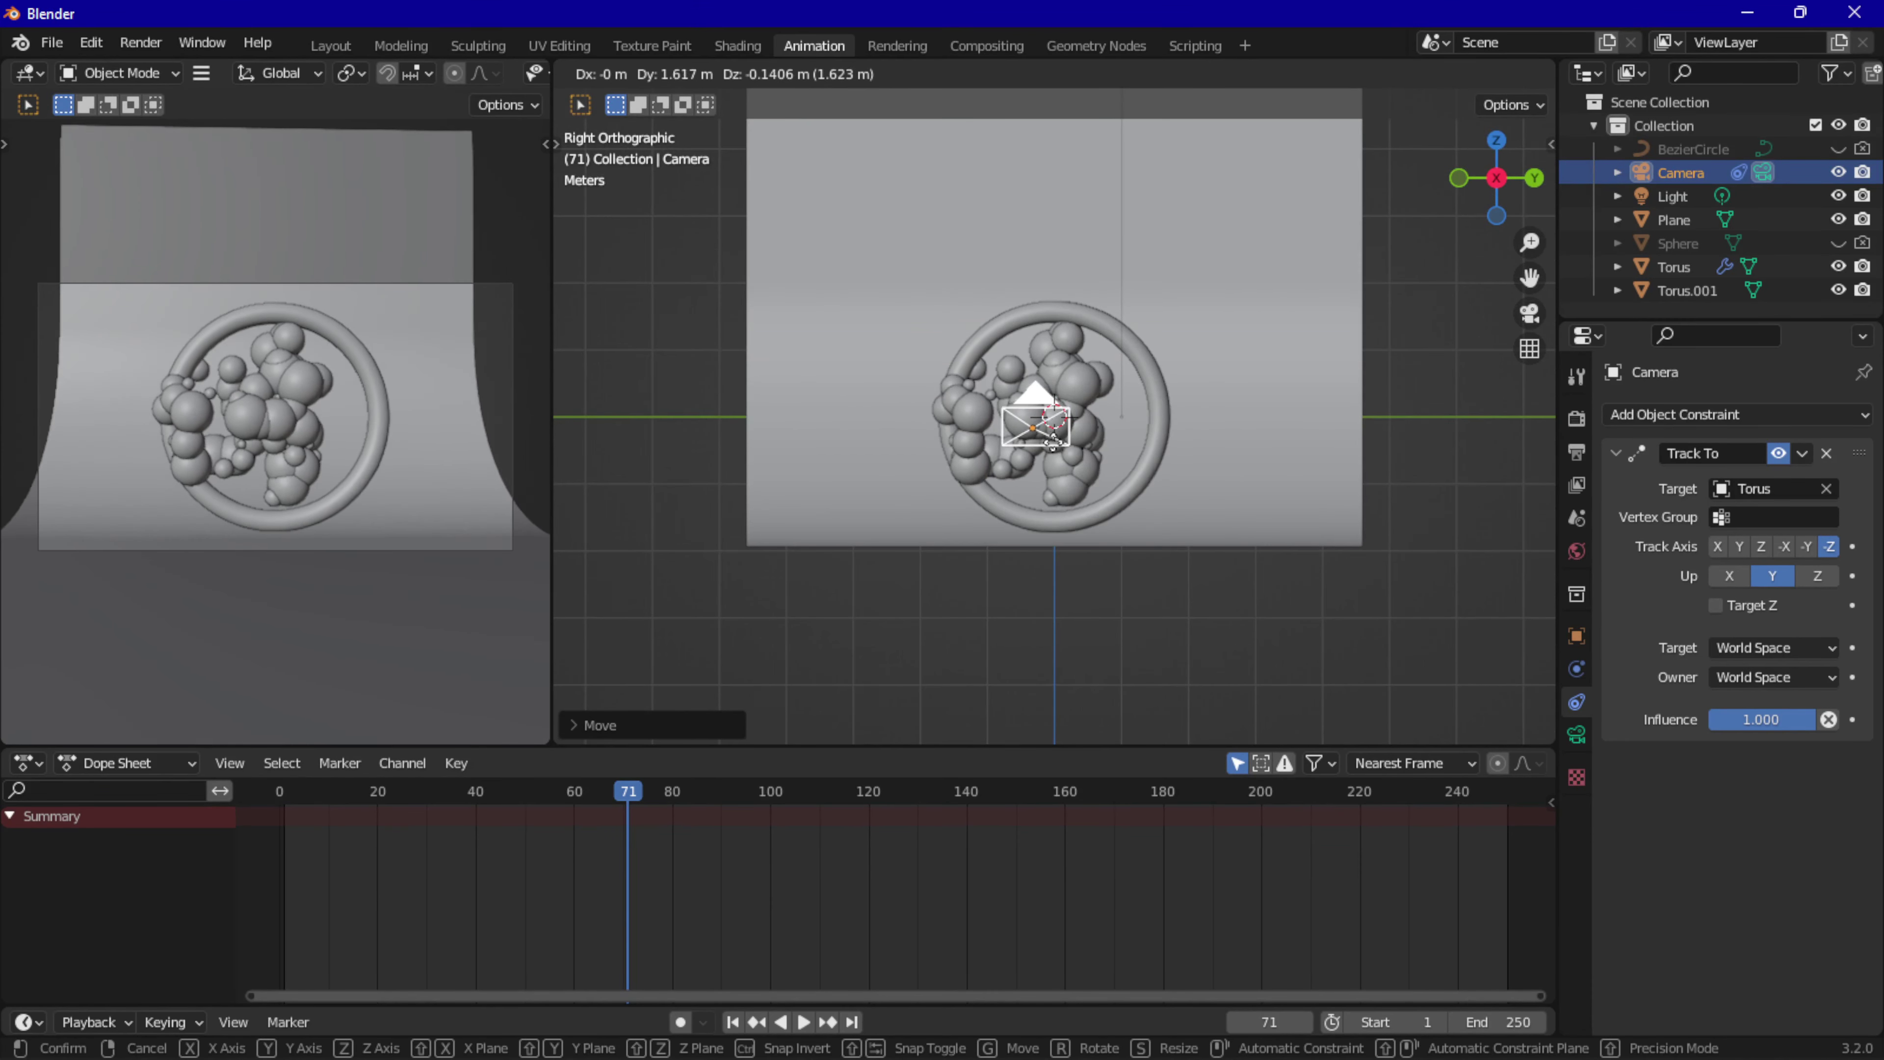
{"action": "left_click", "coordinate": [1073, 439]}
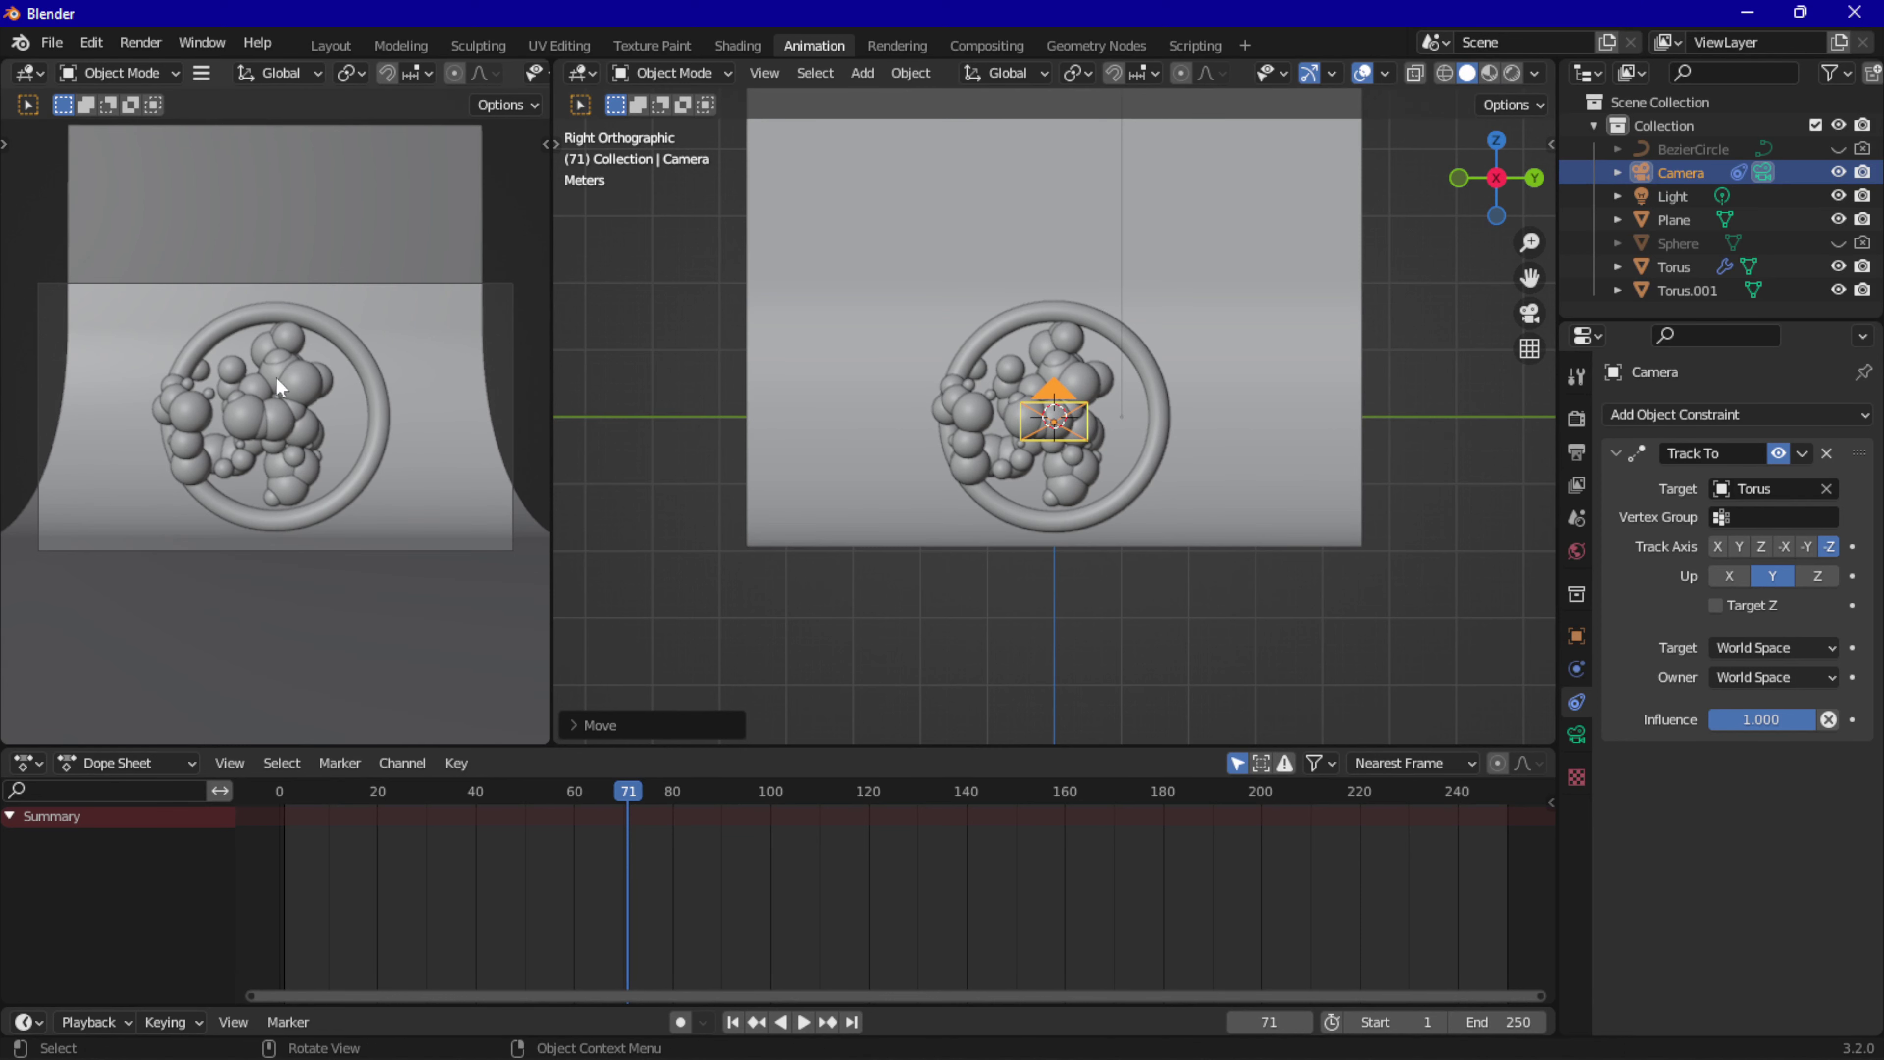
Pull the camera about 2.991 m farther out along X in top view.
{"action": "left_click", "coordinate": [1493, 148]}
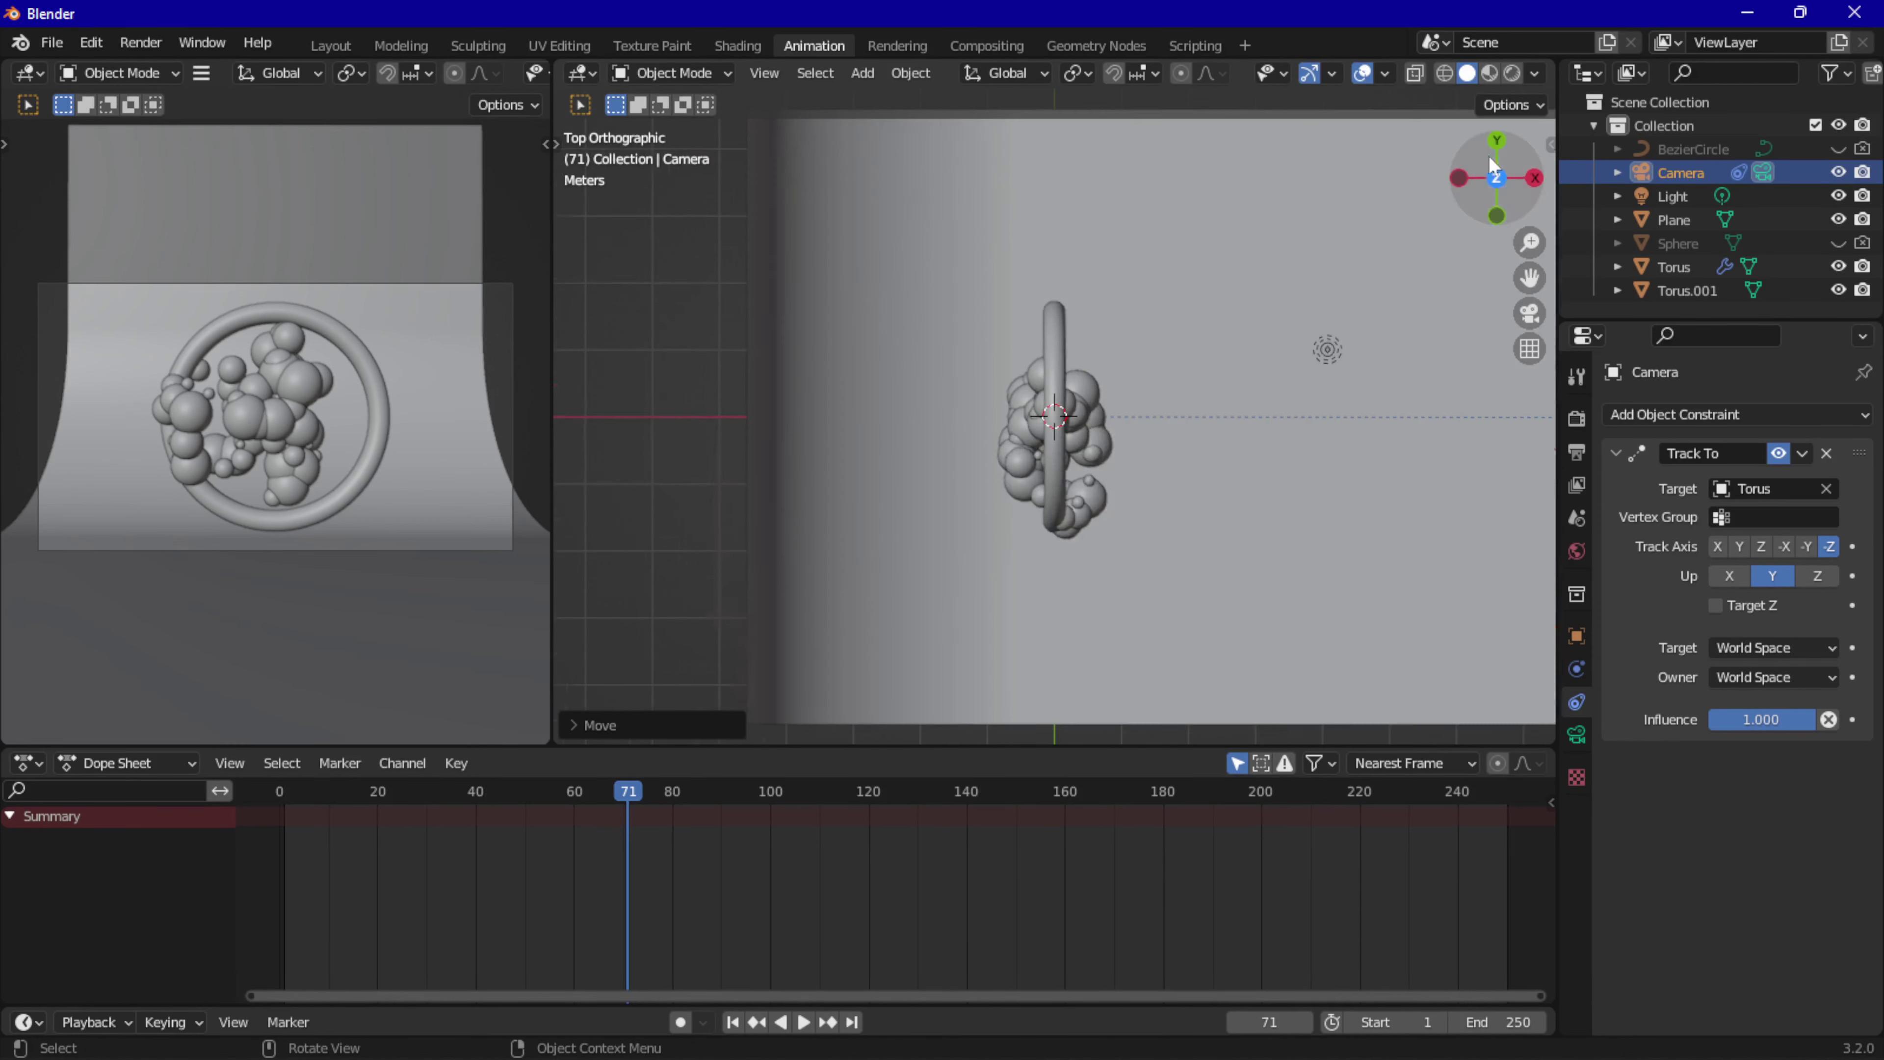
{"action": "scroll", "coordinate": [1327, 450], "scroll_direction": "down", "scroll_amount": 5}
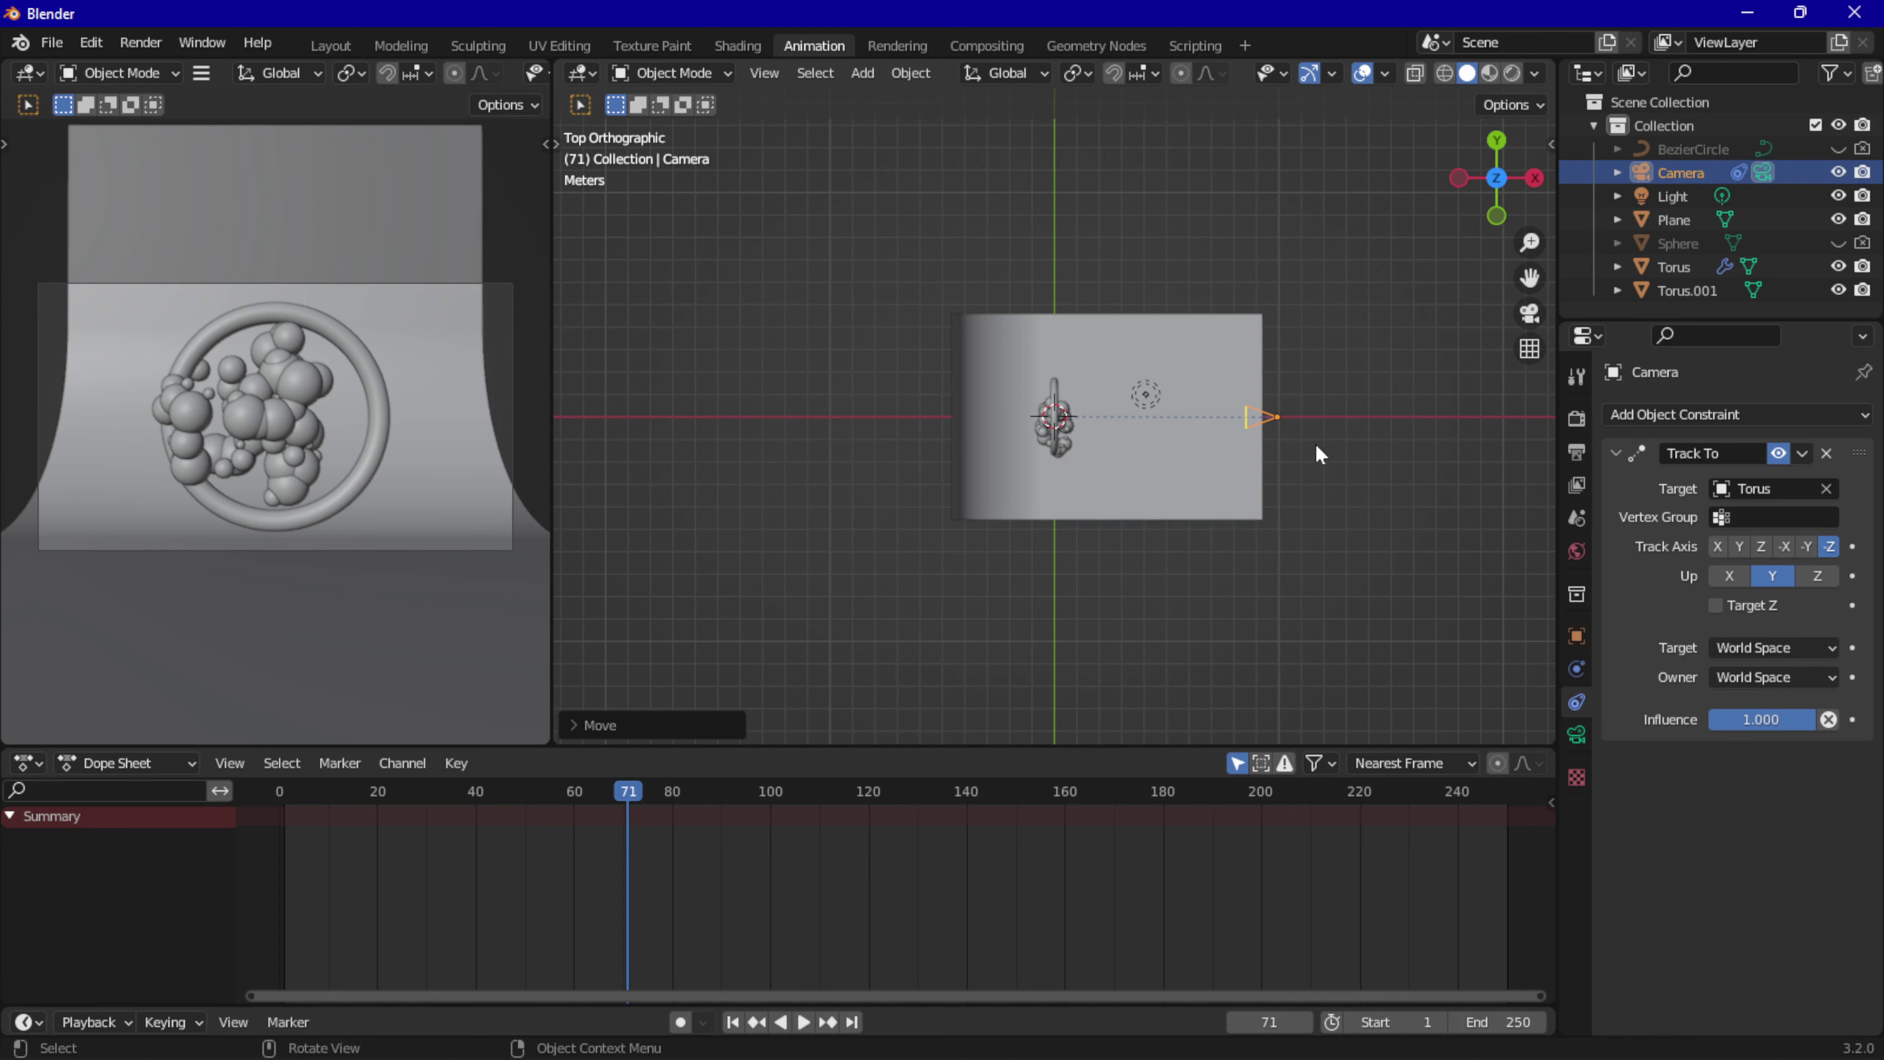
{"action": "key", "text": "g"}
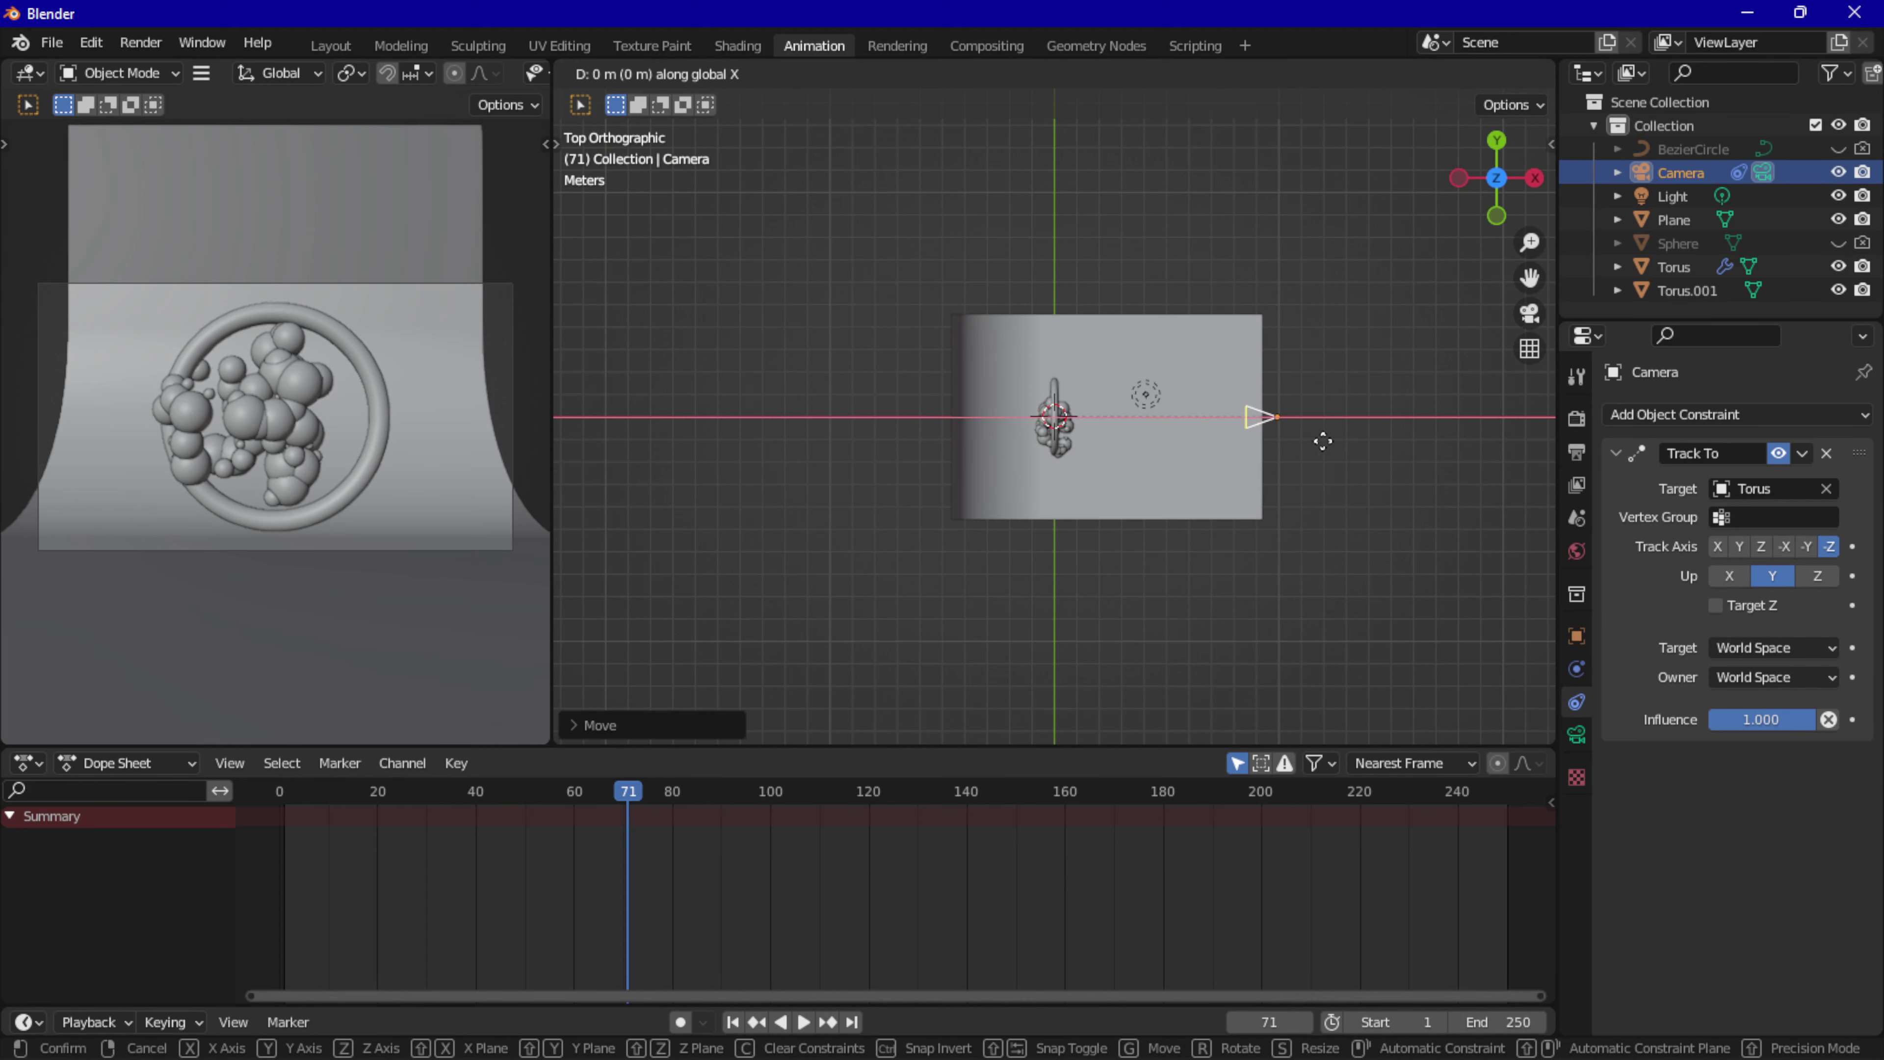
{"action": "key", "text": "x"}
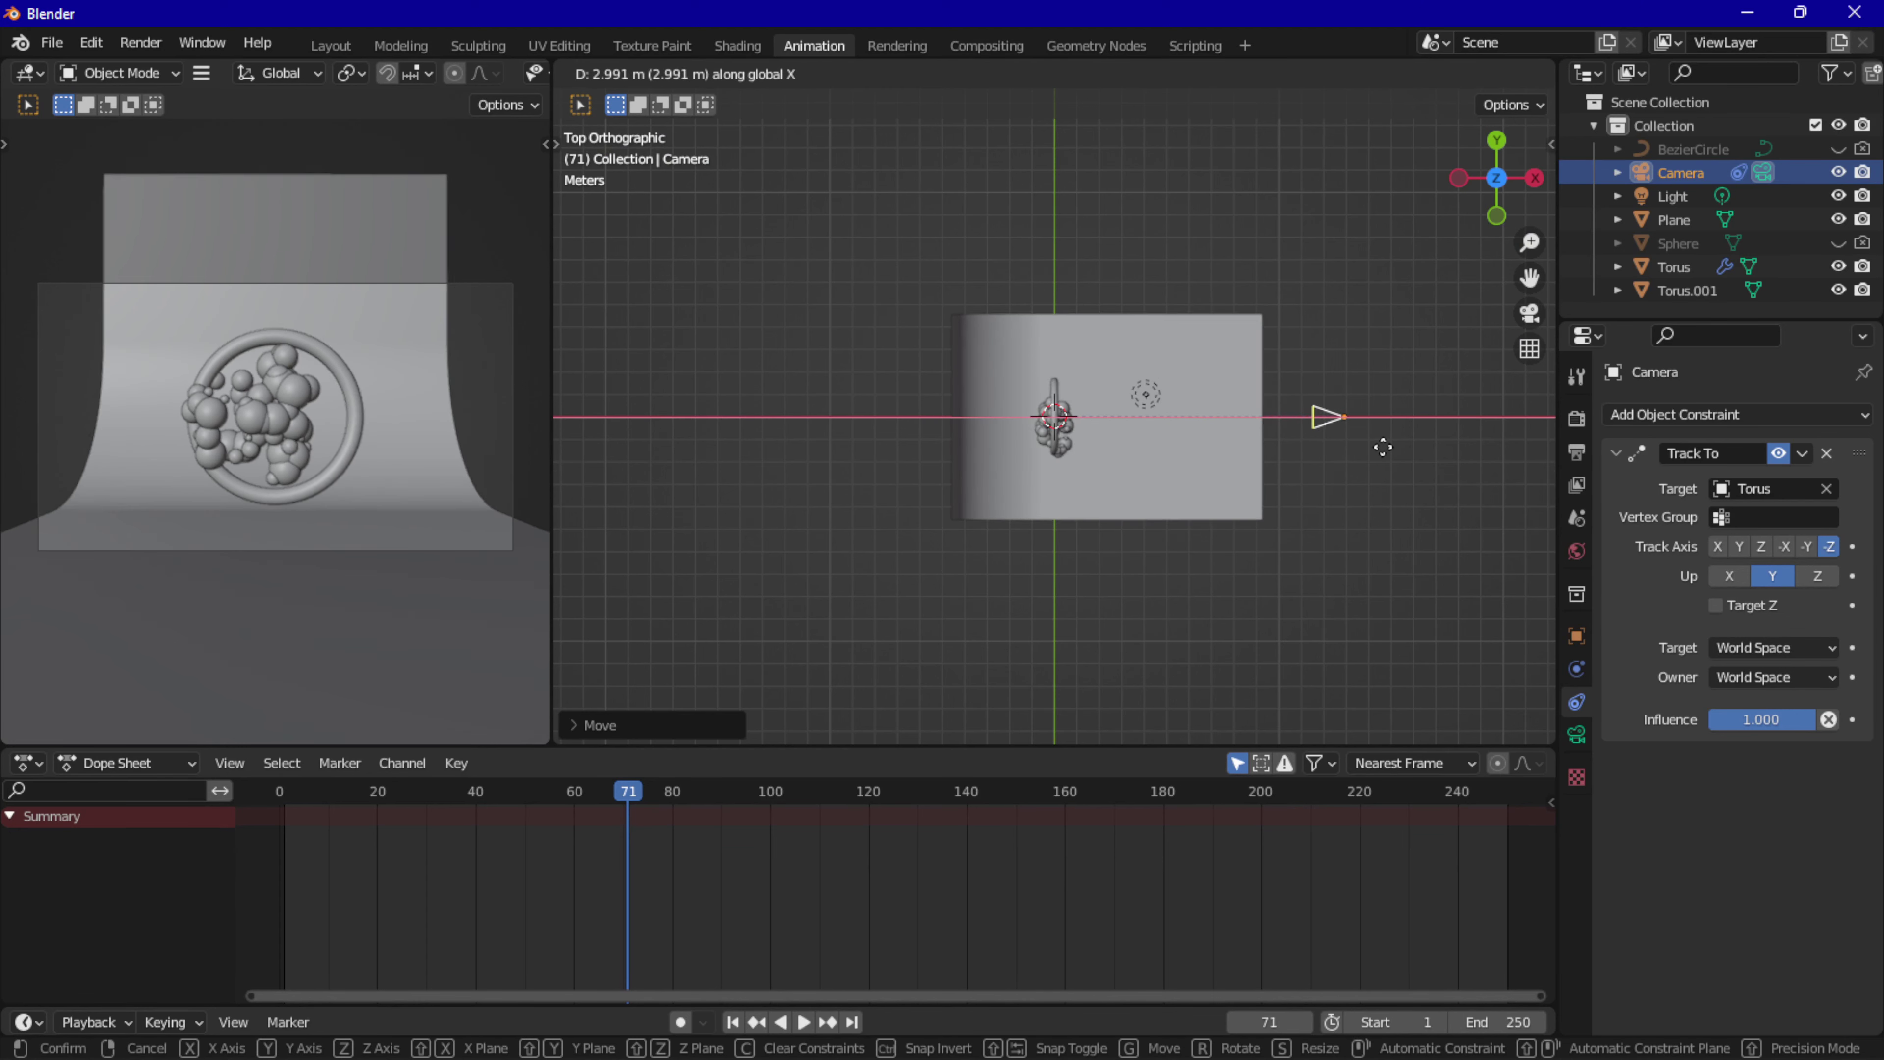
{"action": "left_click", "coordinate": [1368, 446]}
{"action": "left_click", "coordinate": [1029, 360]}
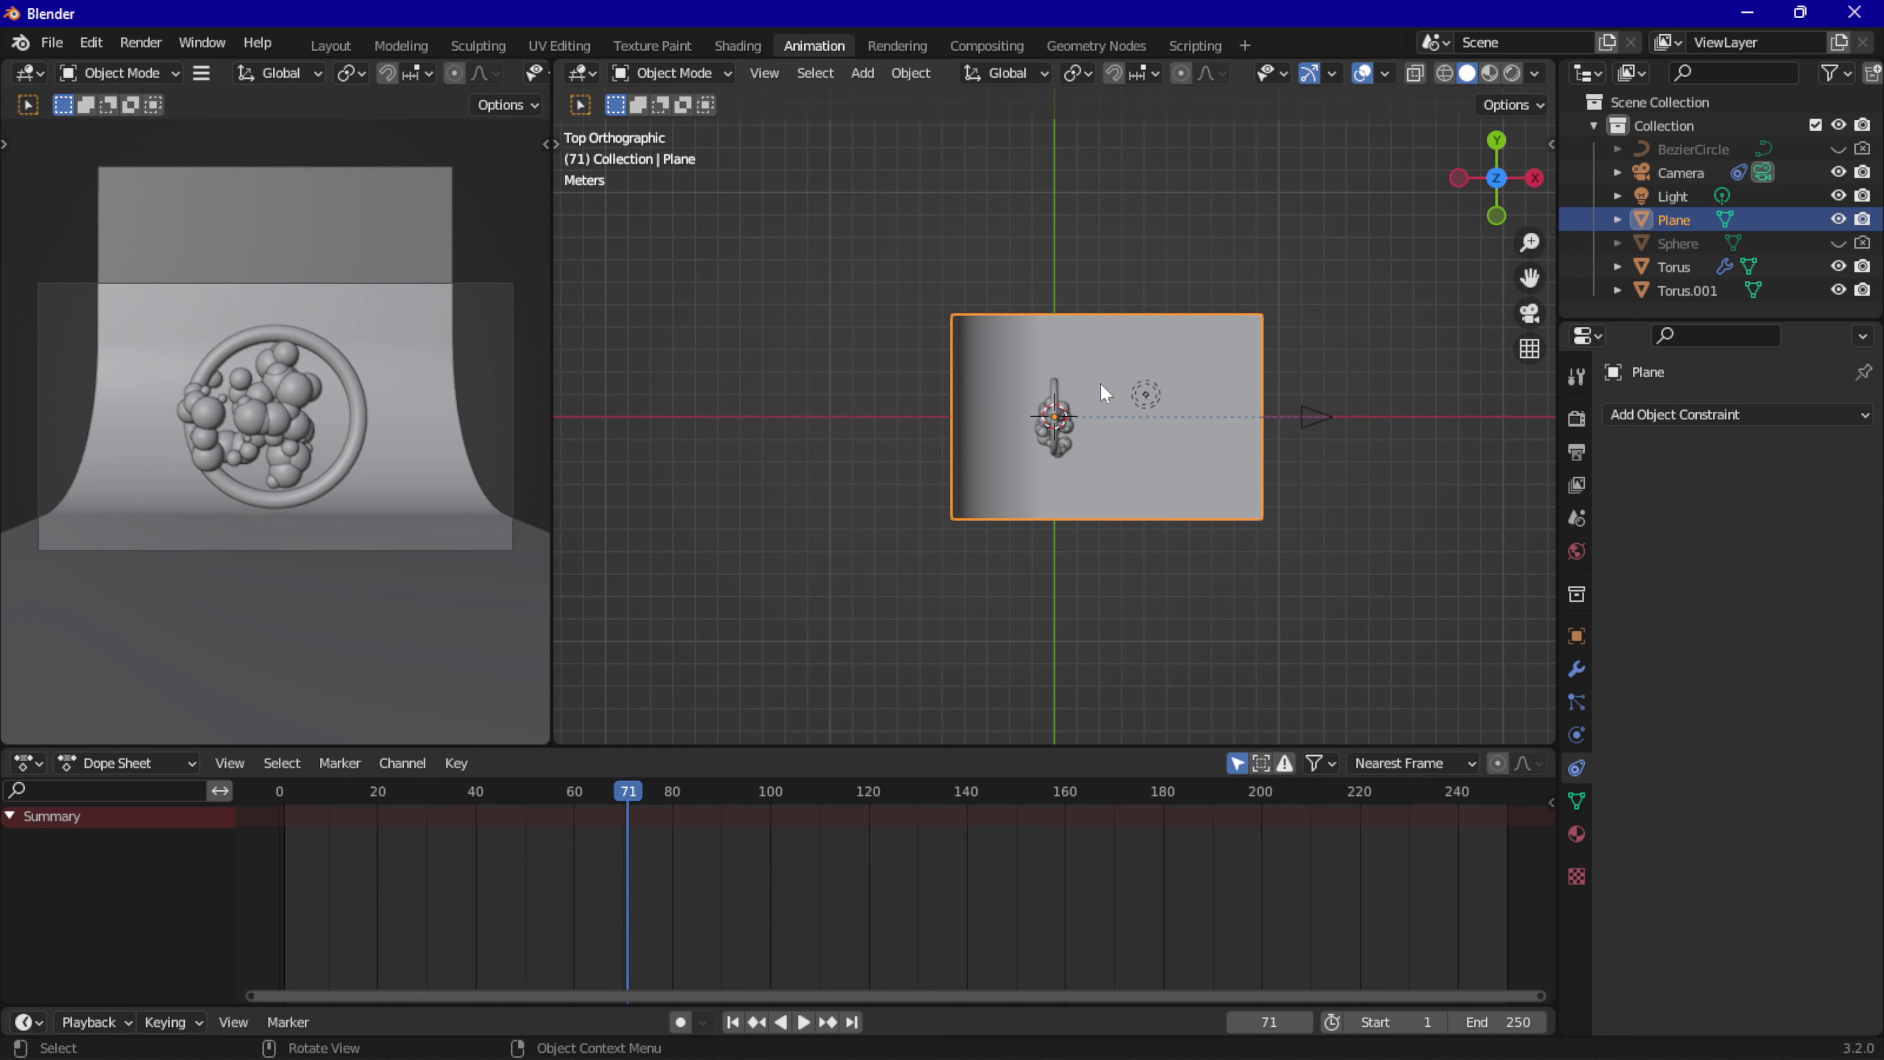
Stretch the backdrop plane along Y and apply all its transforms.
{"action": "key", "text": "s"}
{"action": "key", "text": "y"}
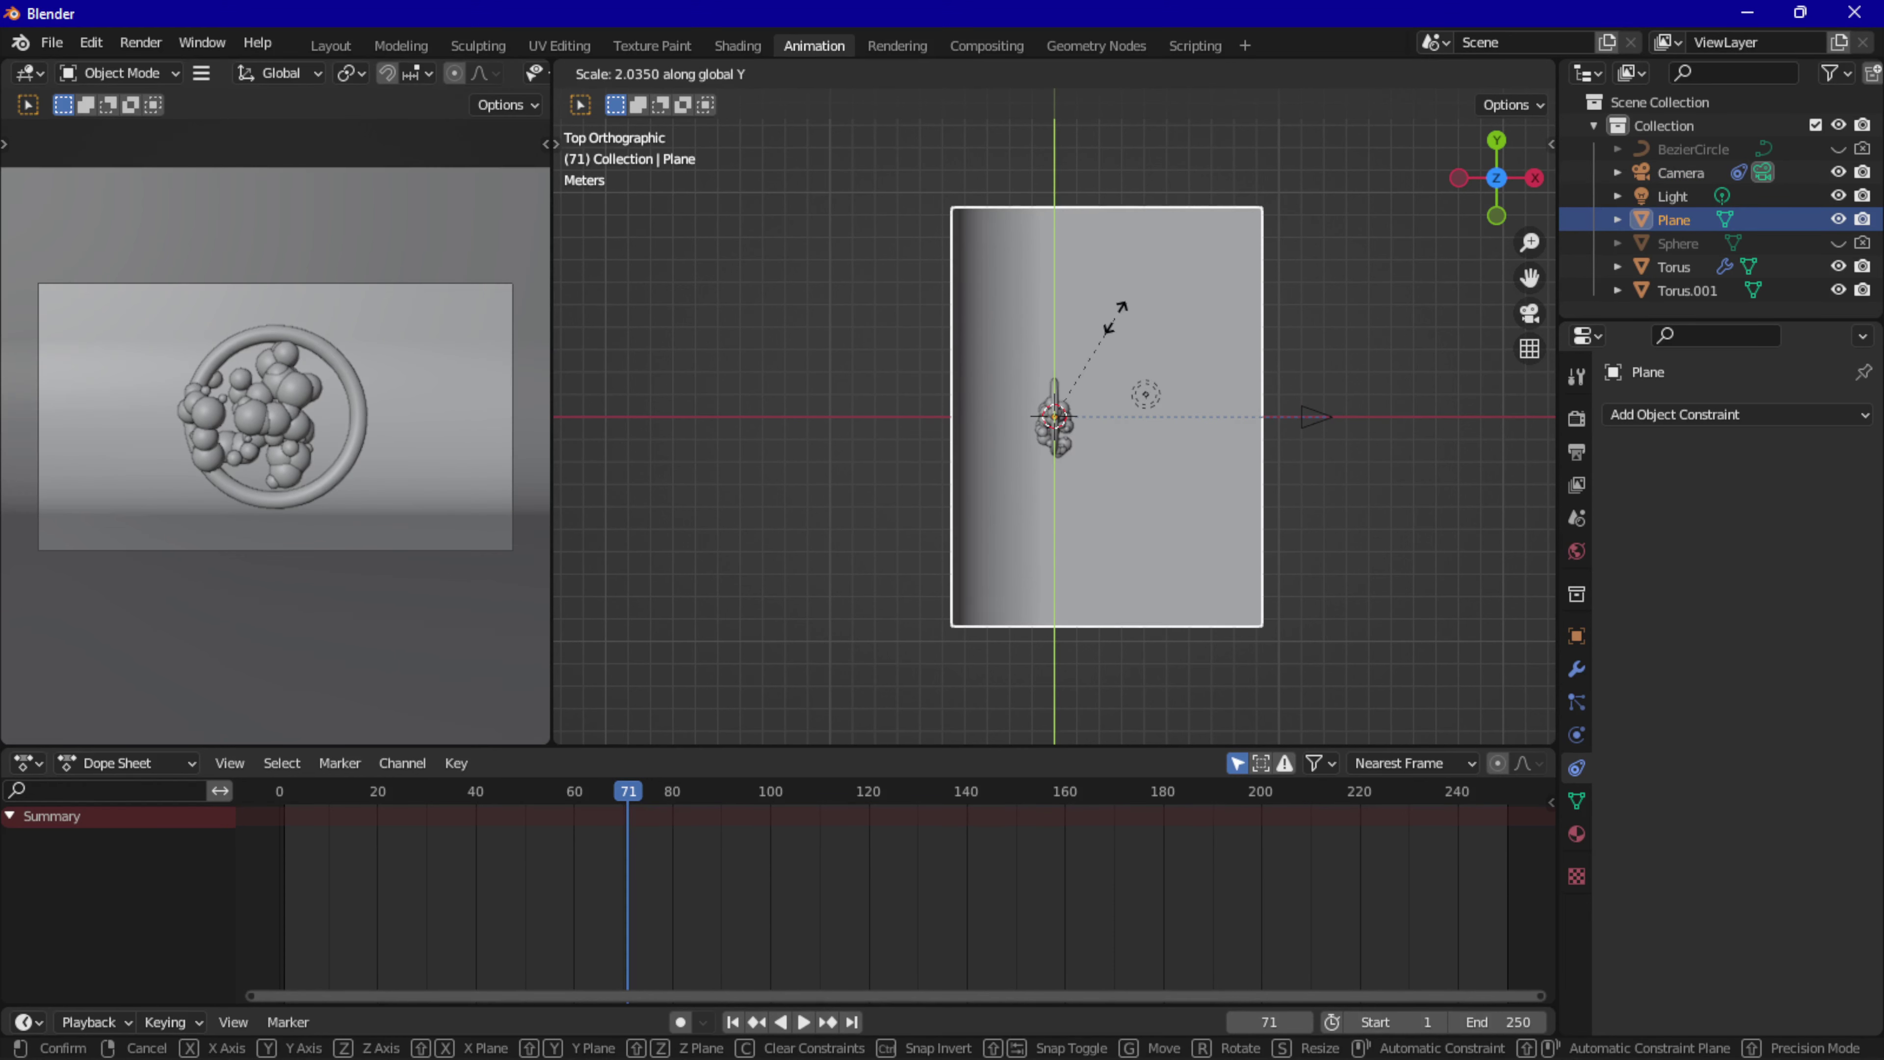
{"action": "left_click", "coordinate": [1119, 353]}
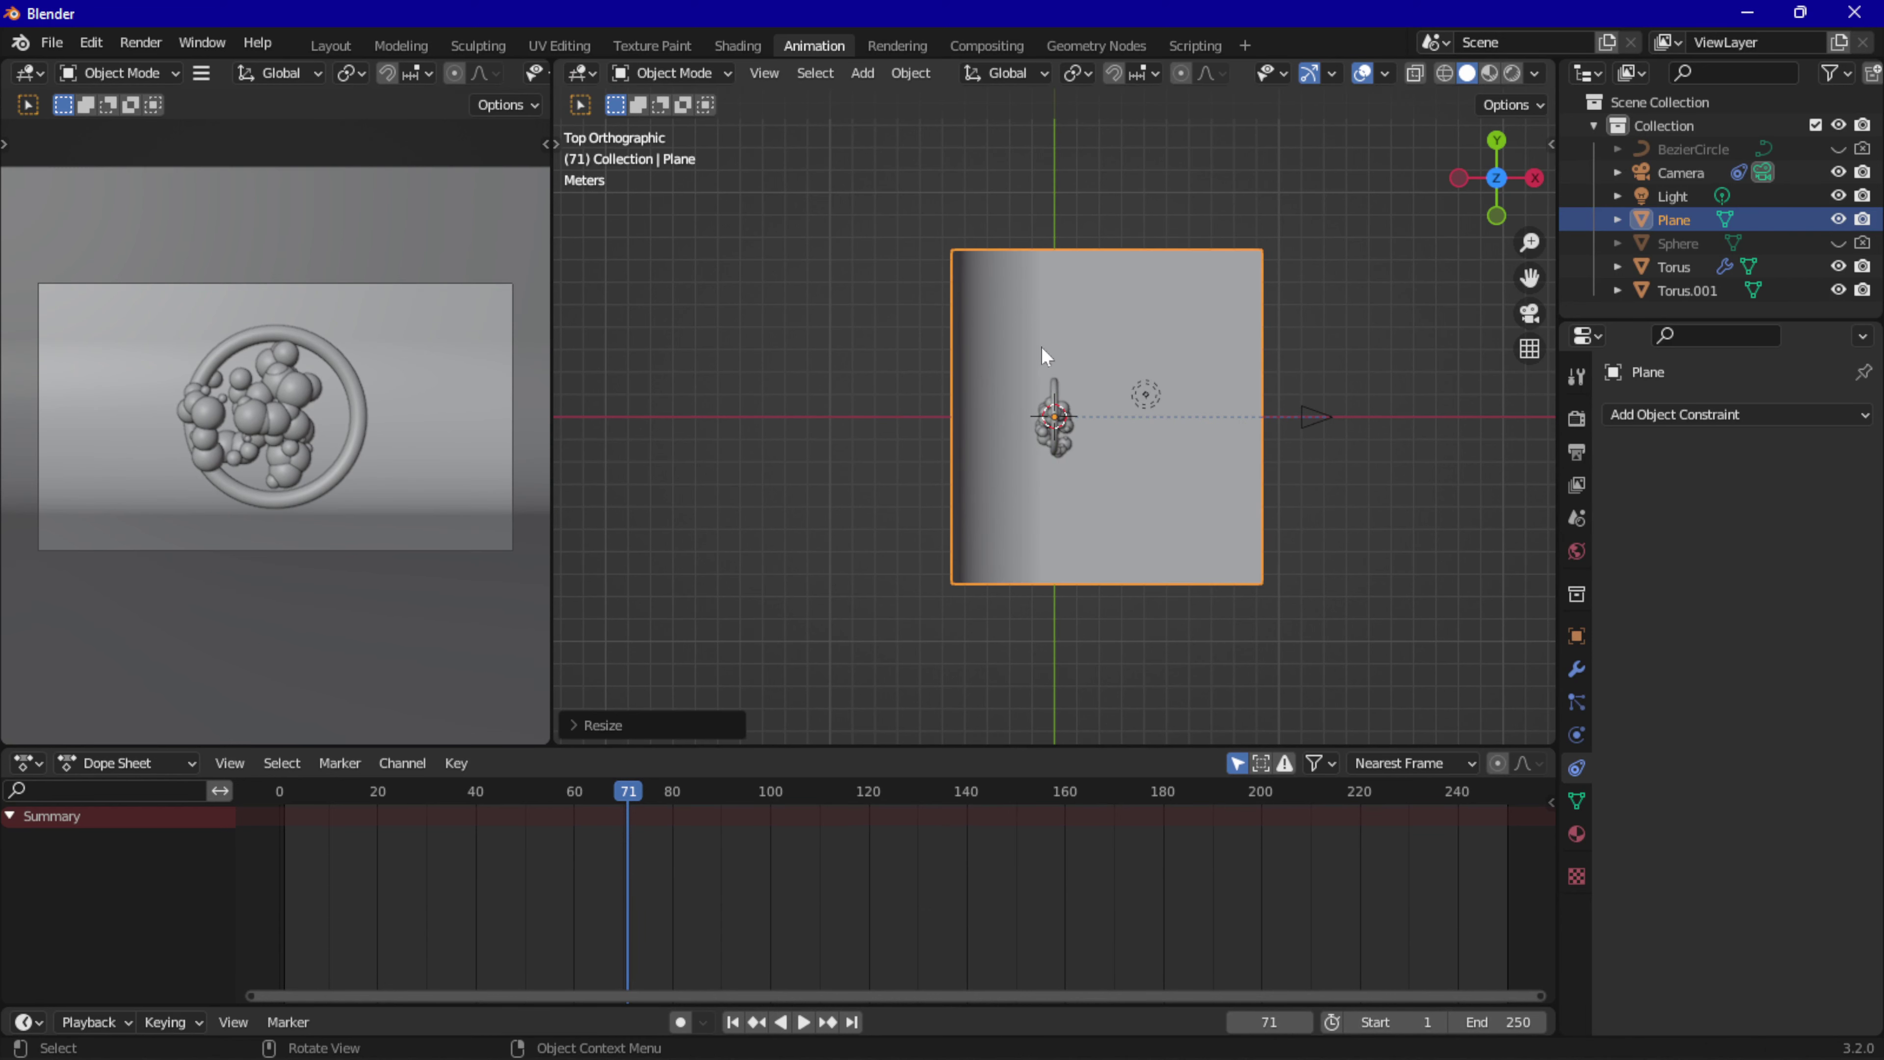
{"action": "key", "text": "ctrl+a"}
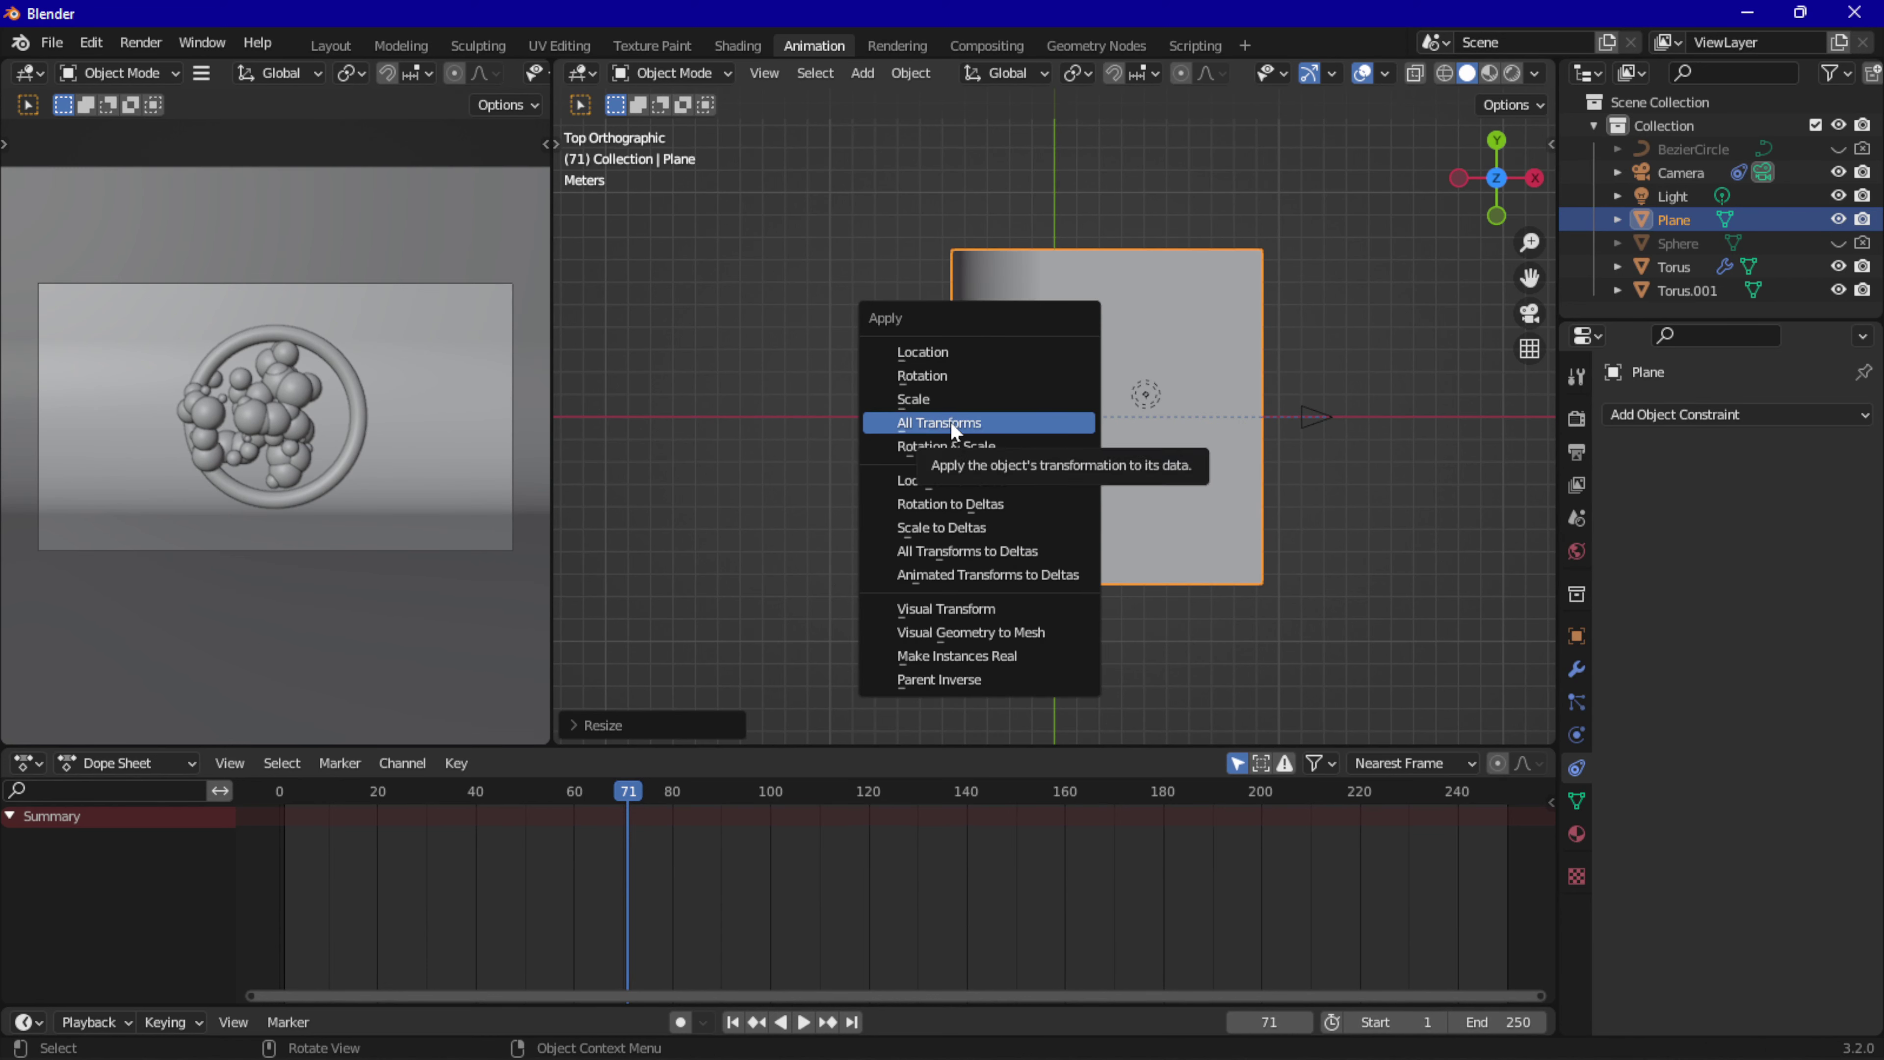
{"action": "left_click", "coordinate": [954, 427]}
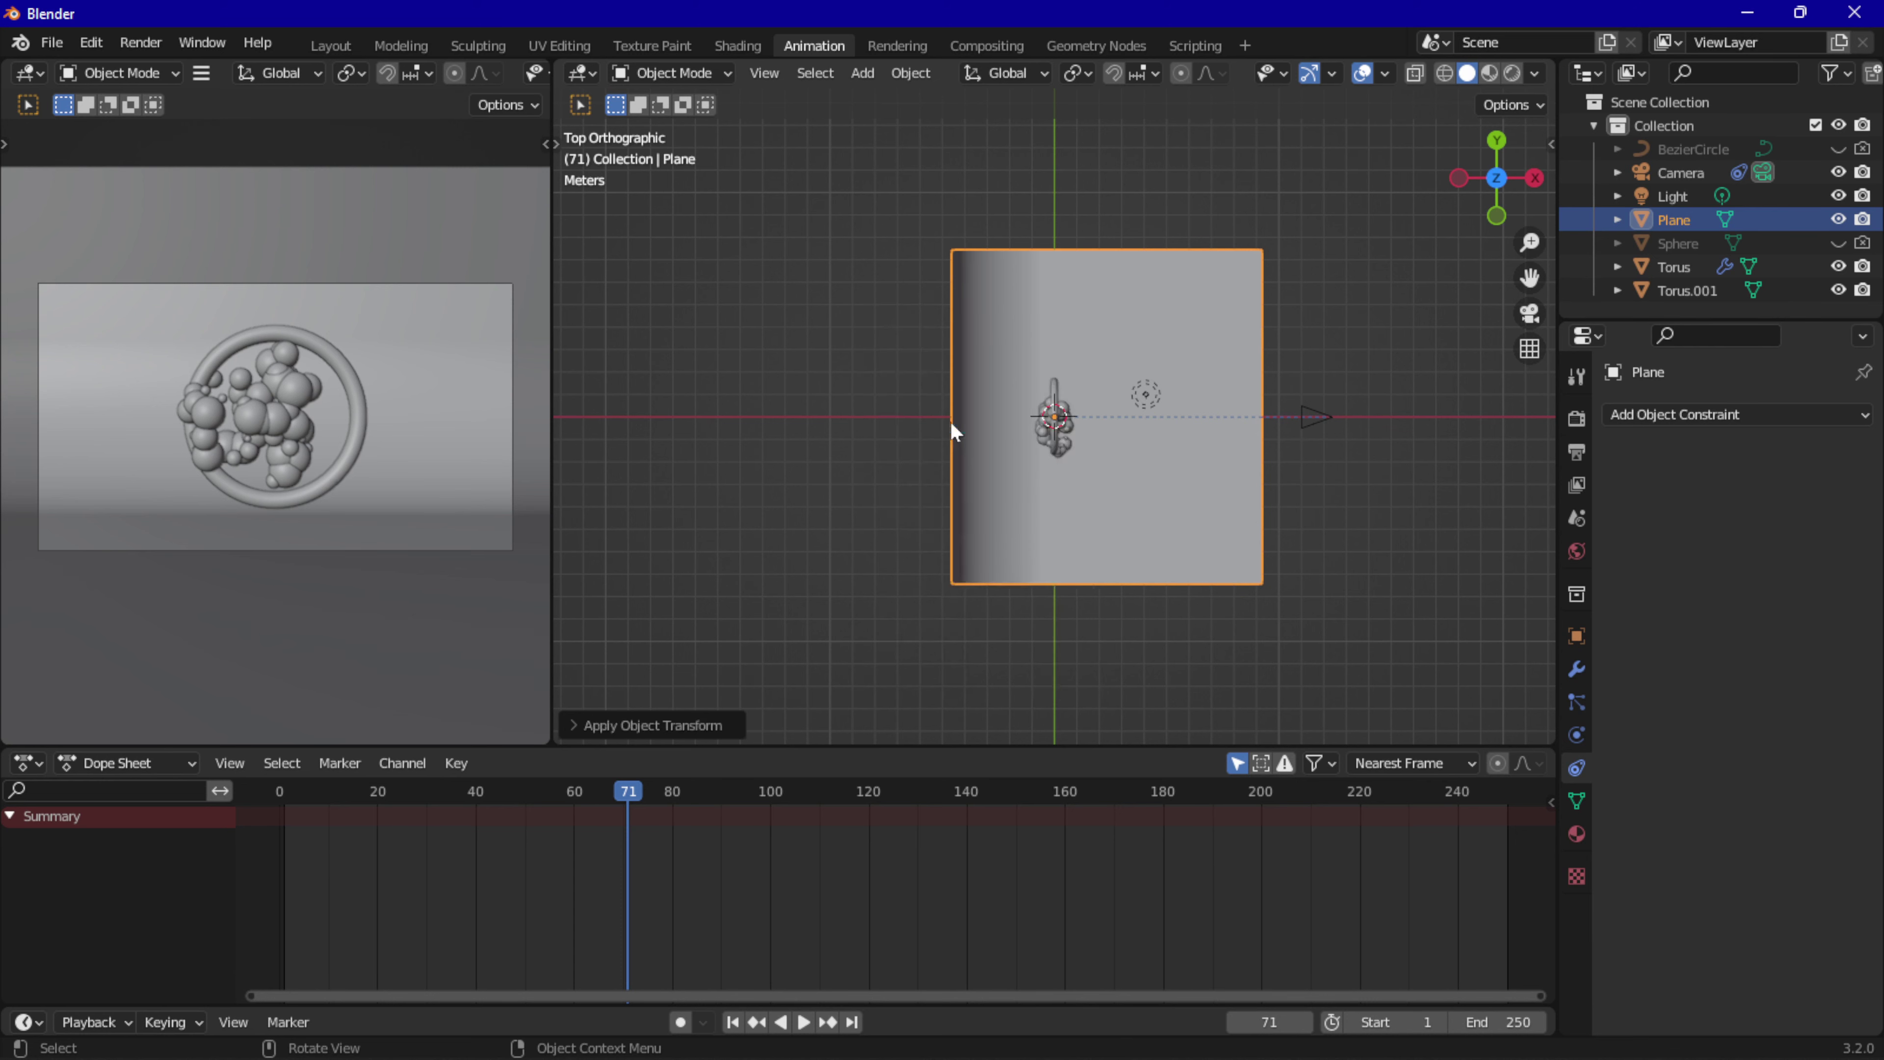
Back in Layout, view through the camera and play the sphere animation to about frame 188.
{"action": "left_click", "coordinate": [331, 45]}
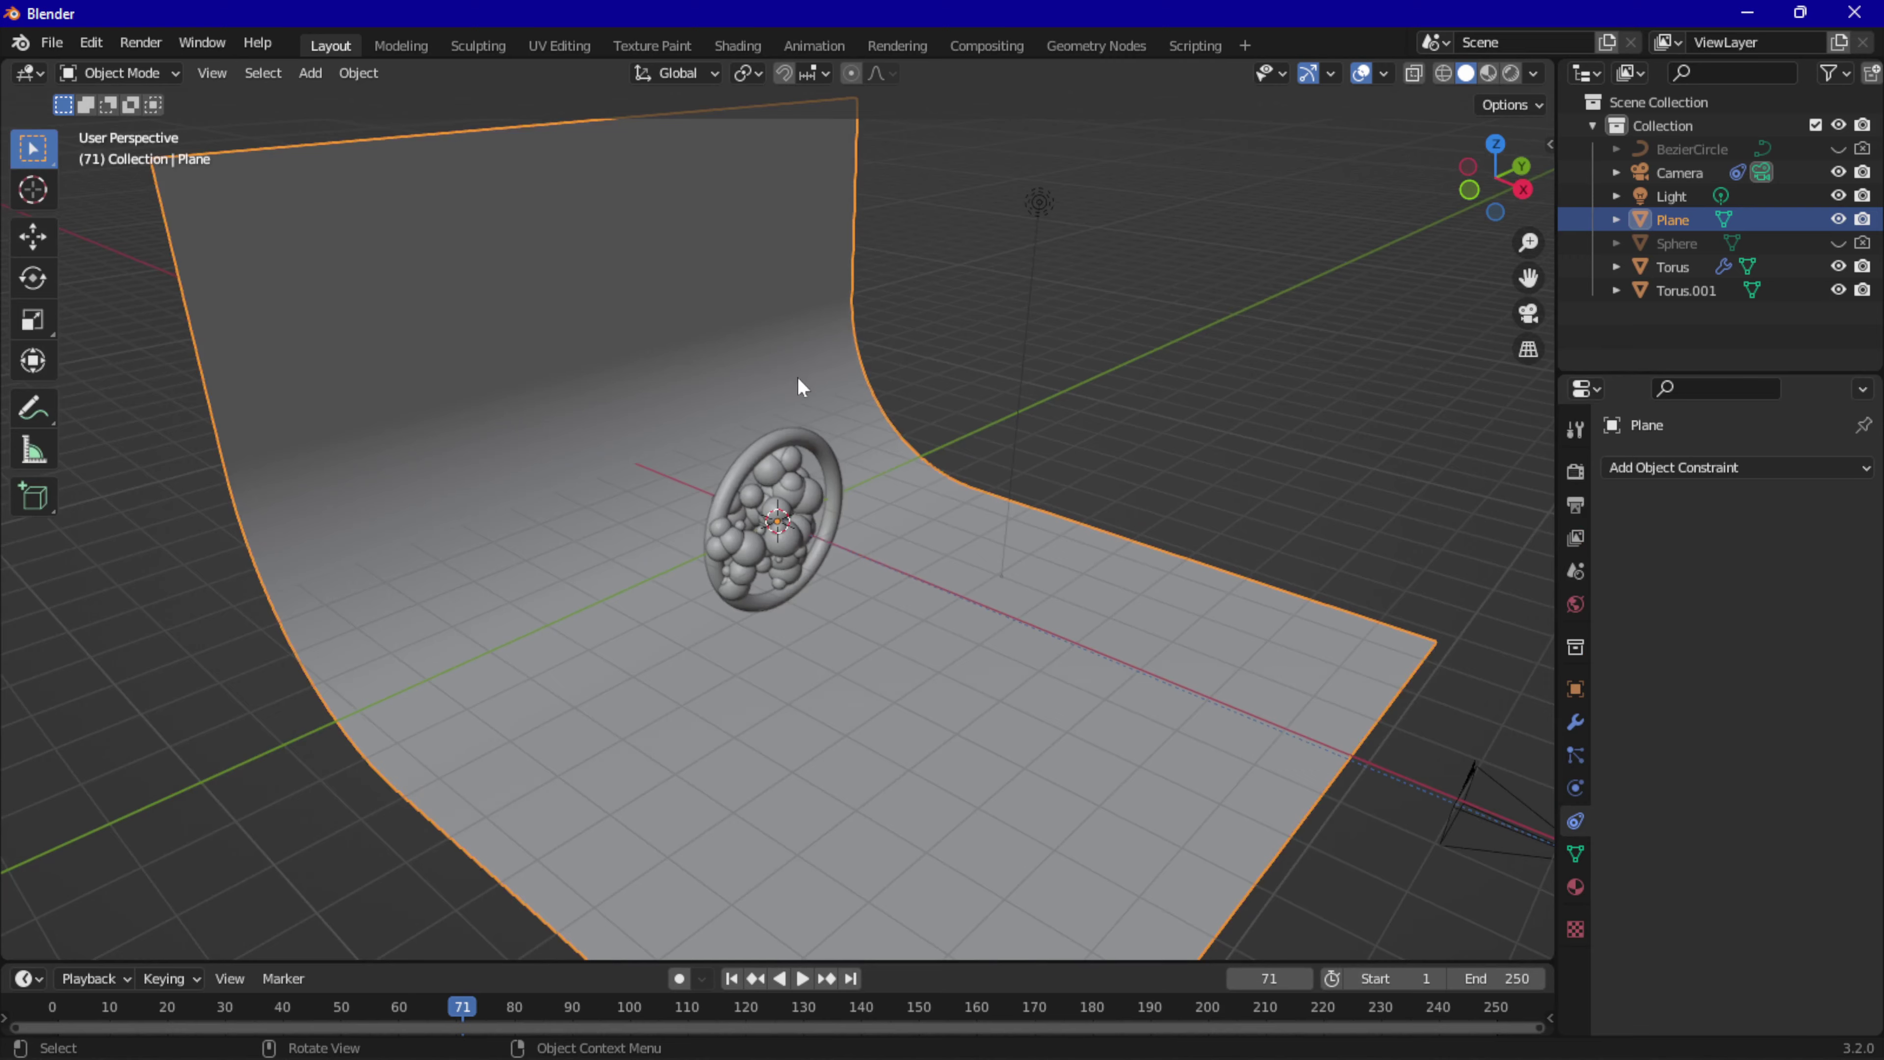
{"action": "middle_click_drag", "start_coordinate": [796, 375], "coordinate": [1413, 376]}
{"action": "left_click", "coordinate": [1526, 319]}
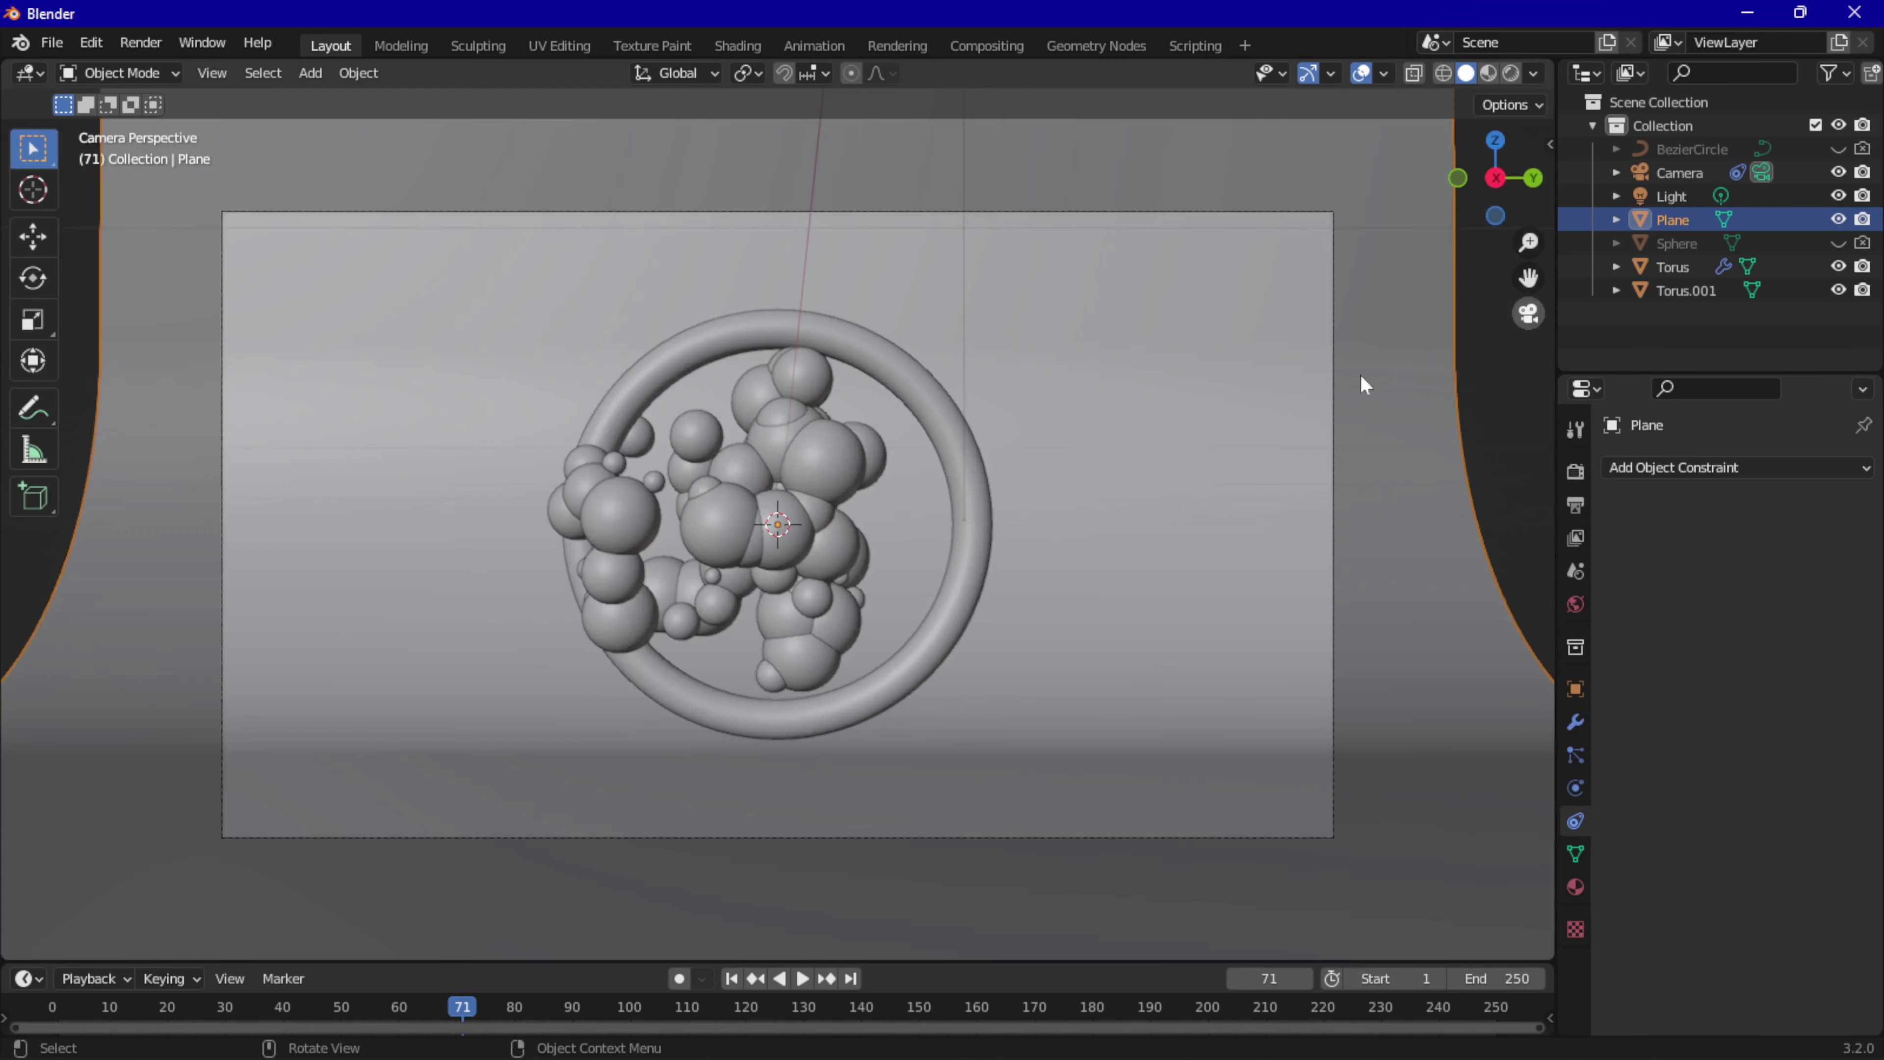
{"action": "key", "text": "space"}
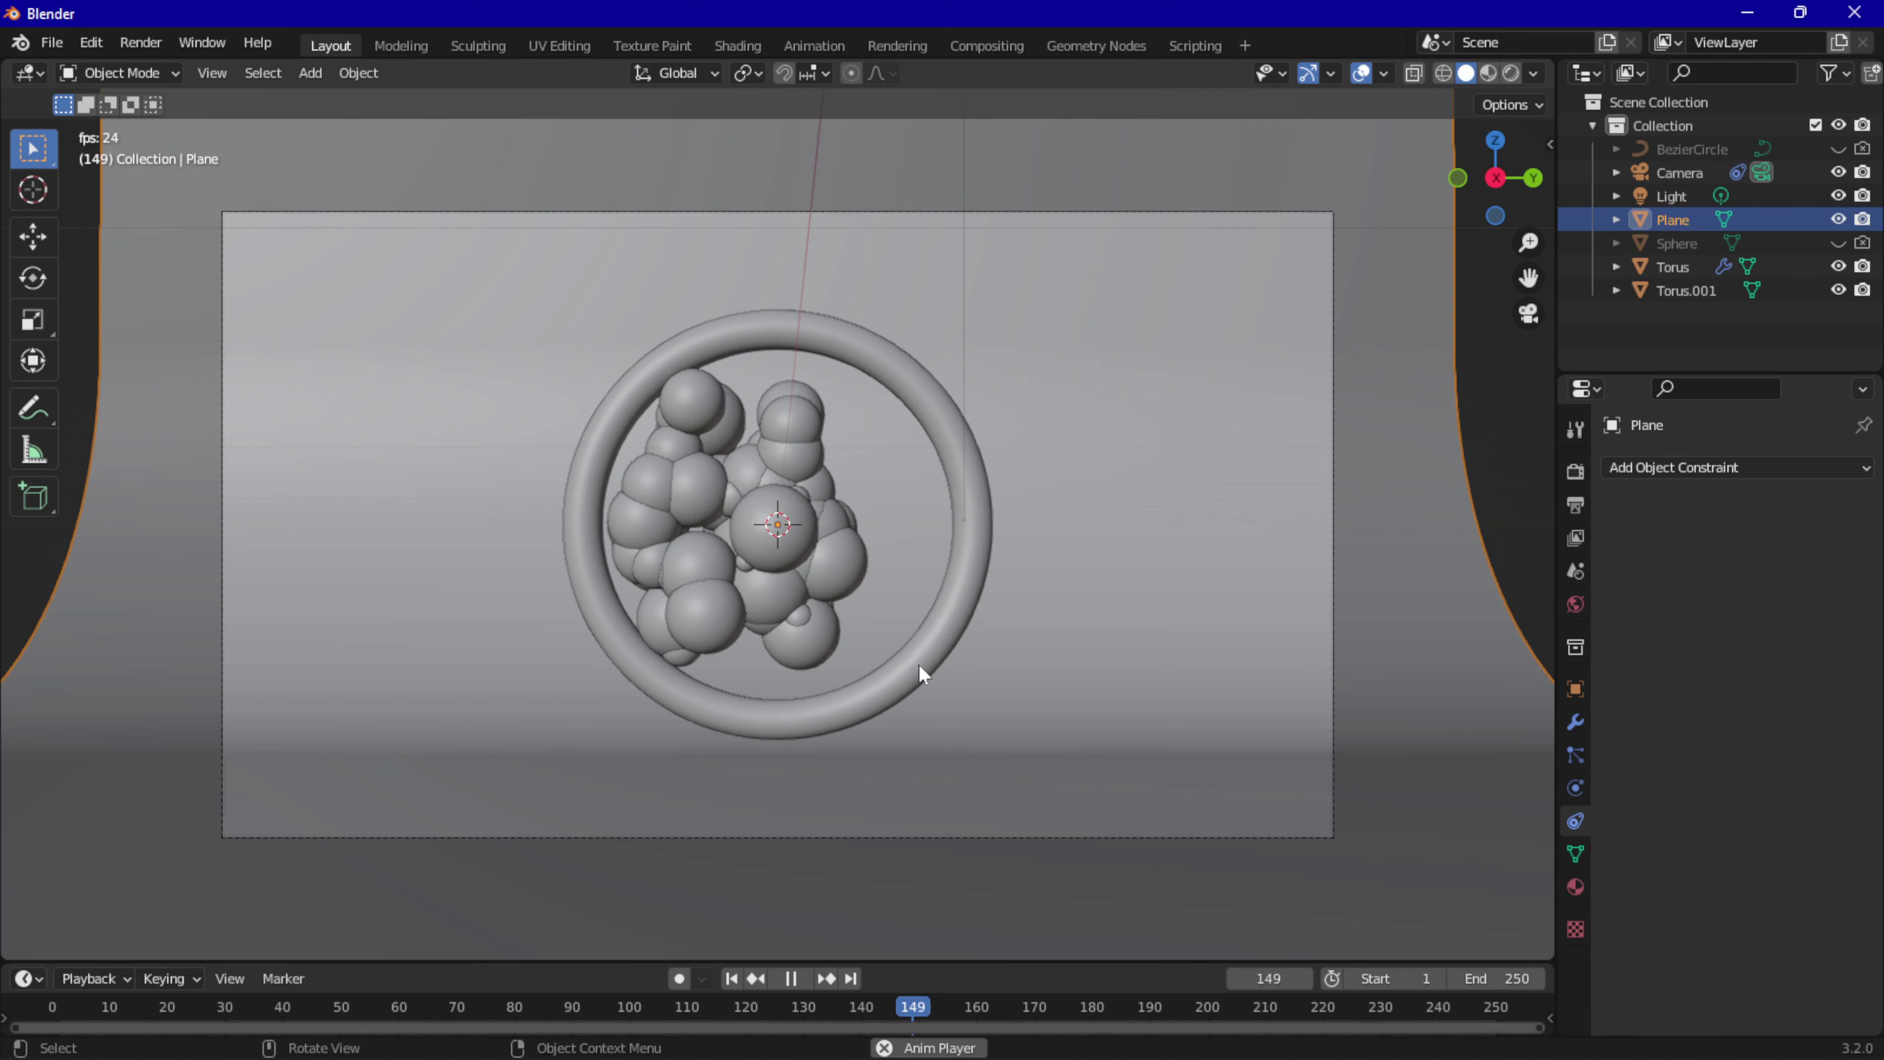
{"action": "key", "text": "space"}
{"action": "key", "text": "space"}
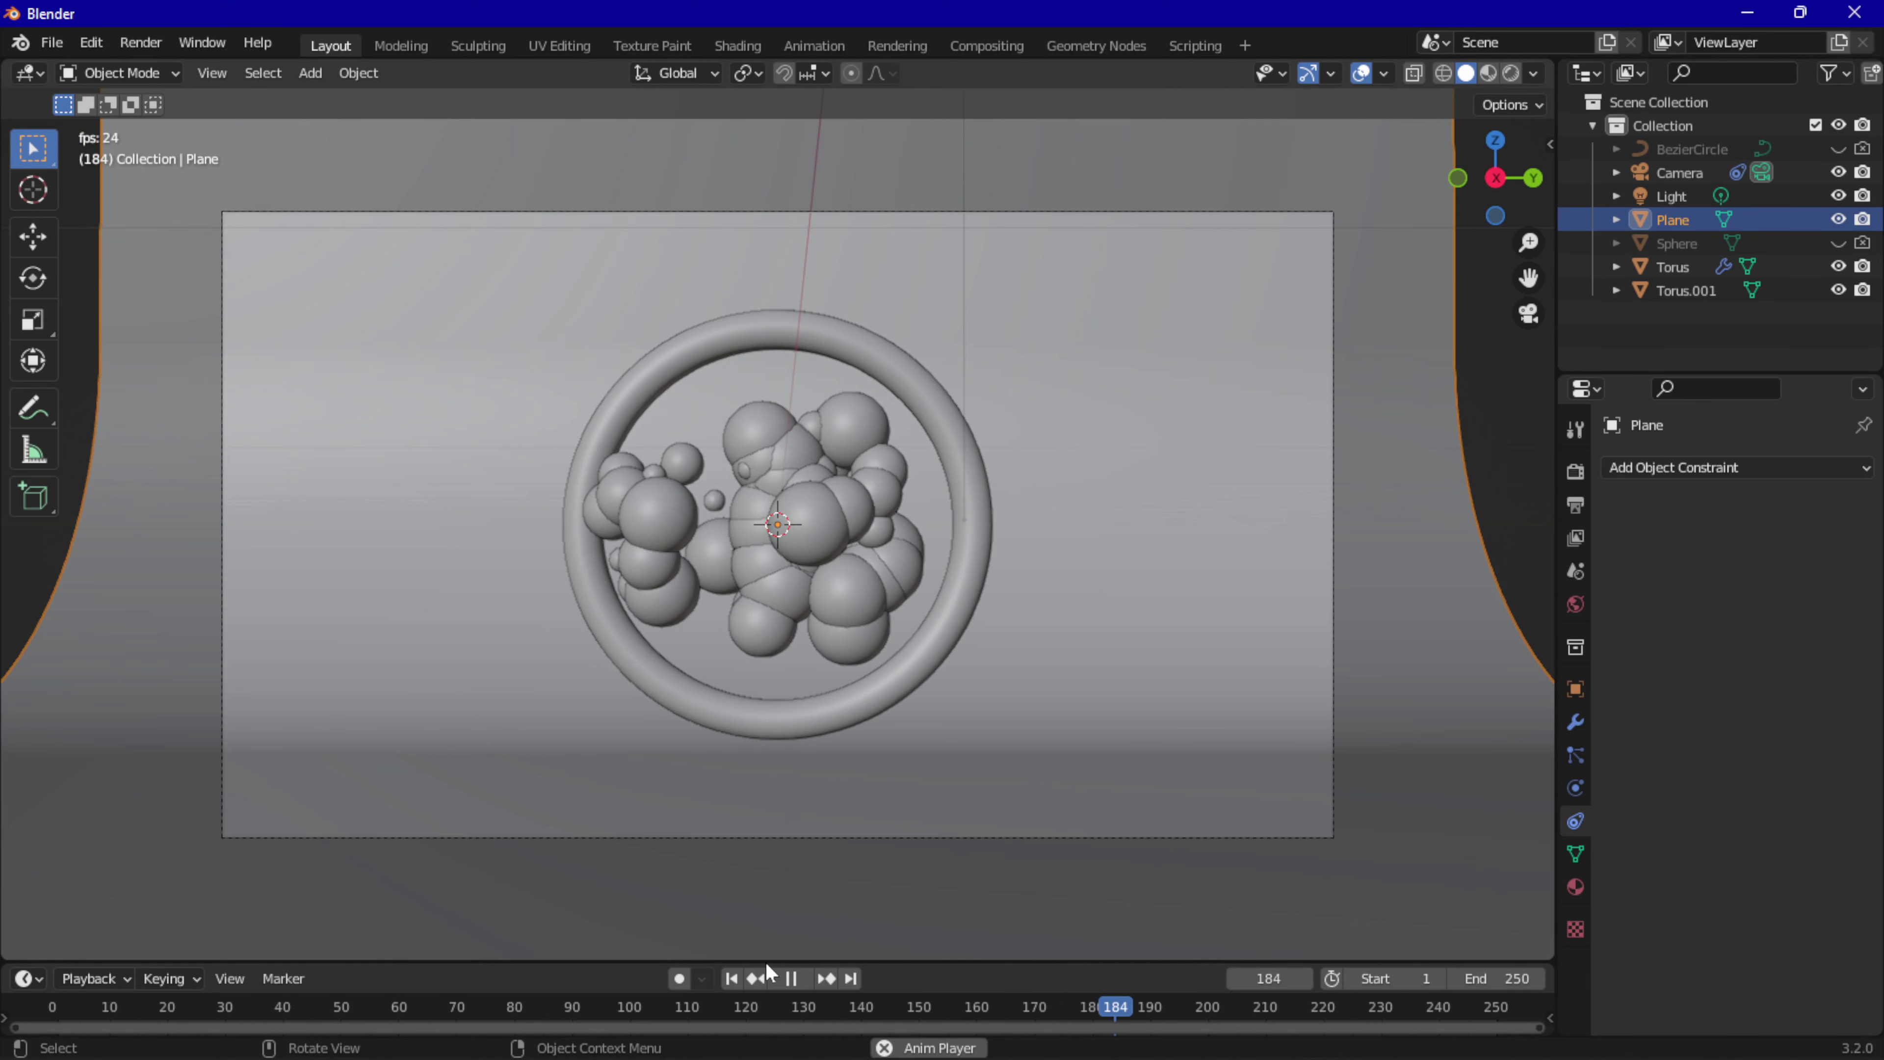
{"action": "key", "text": "space"}
Raise the BezierCircle curve guide's Minimum Distance to 11.500, replaying the animation to check the spread.
{"action": "left_click", "coordinate": [846, 607]}
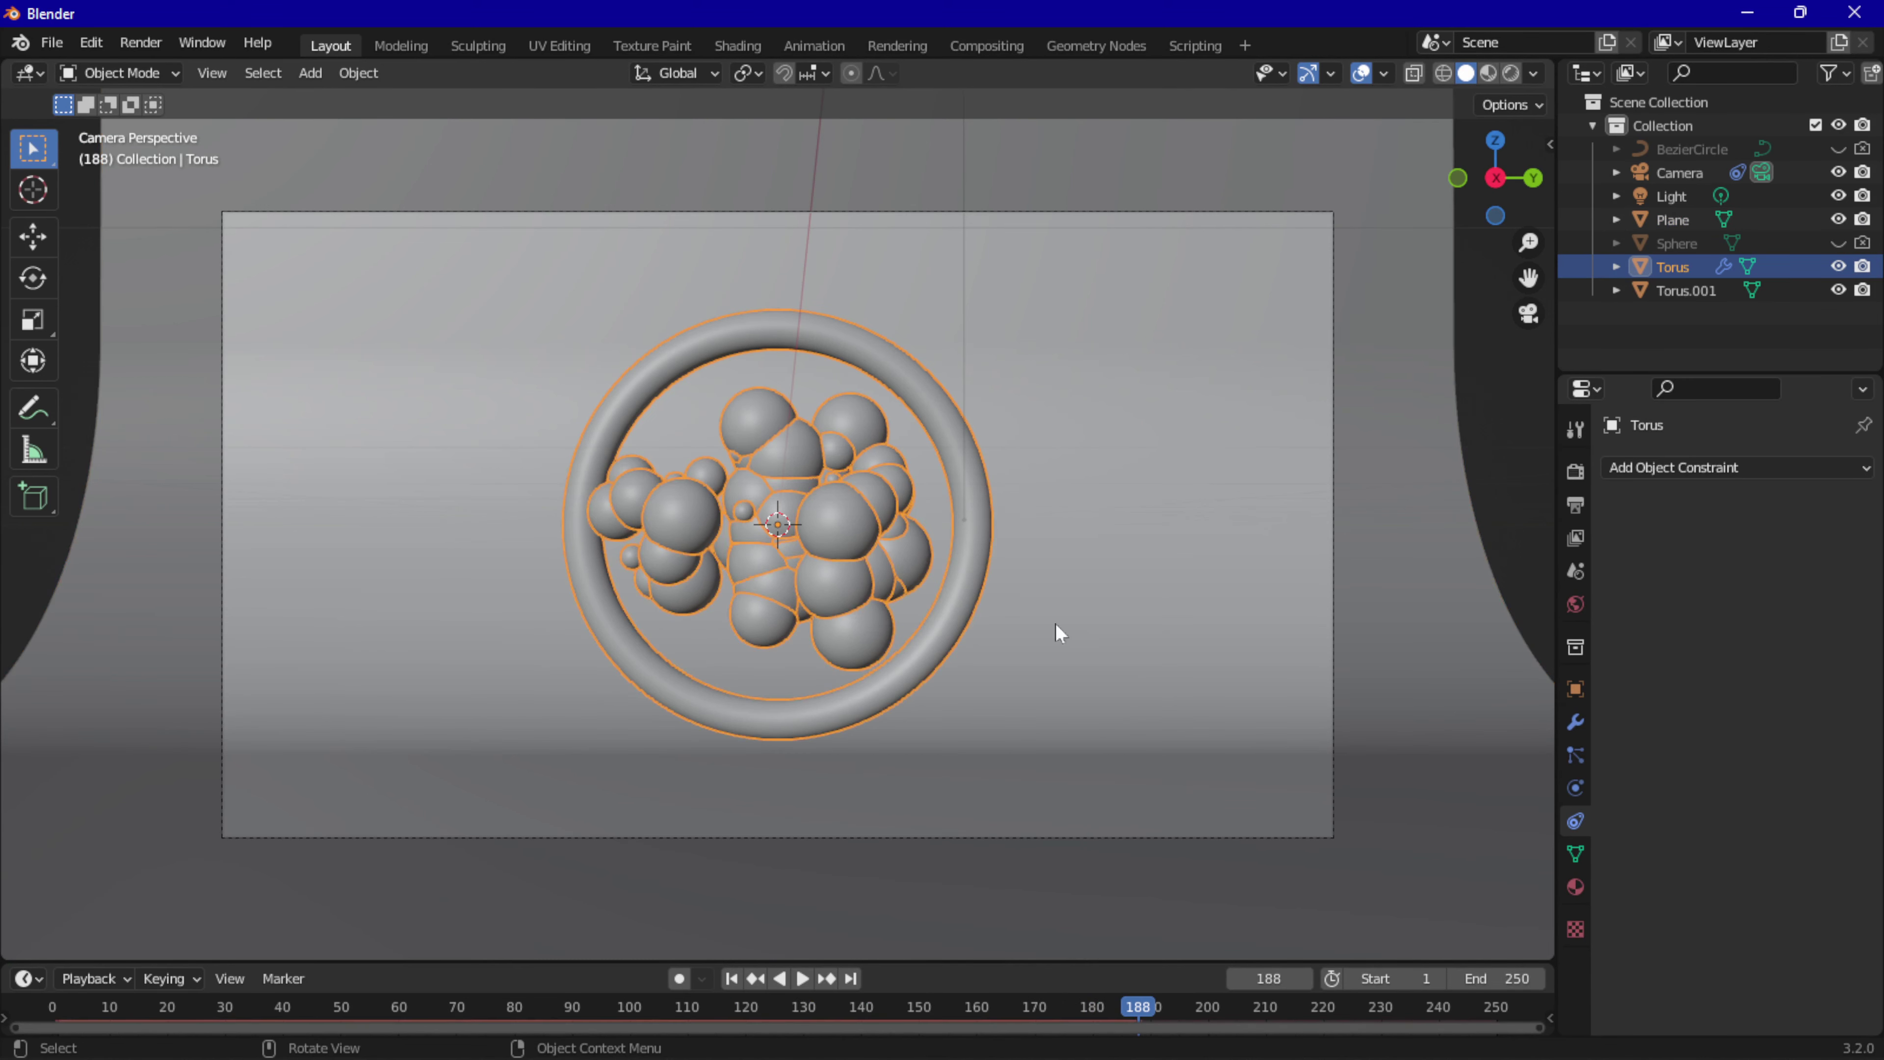
{"action": "left_click", "coordinate": [1576, 788]}
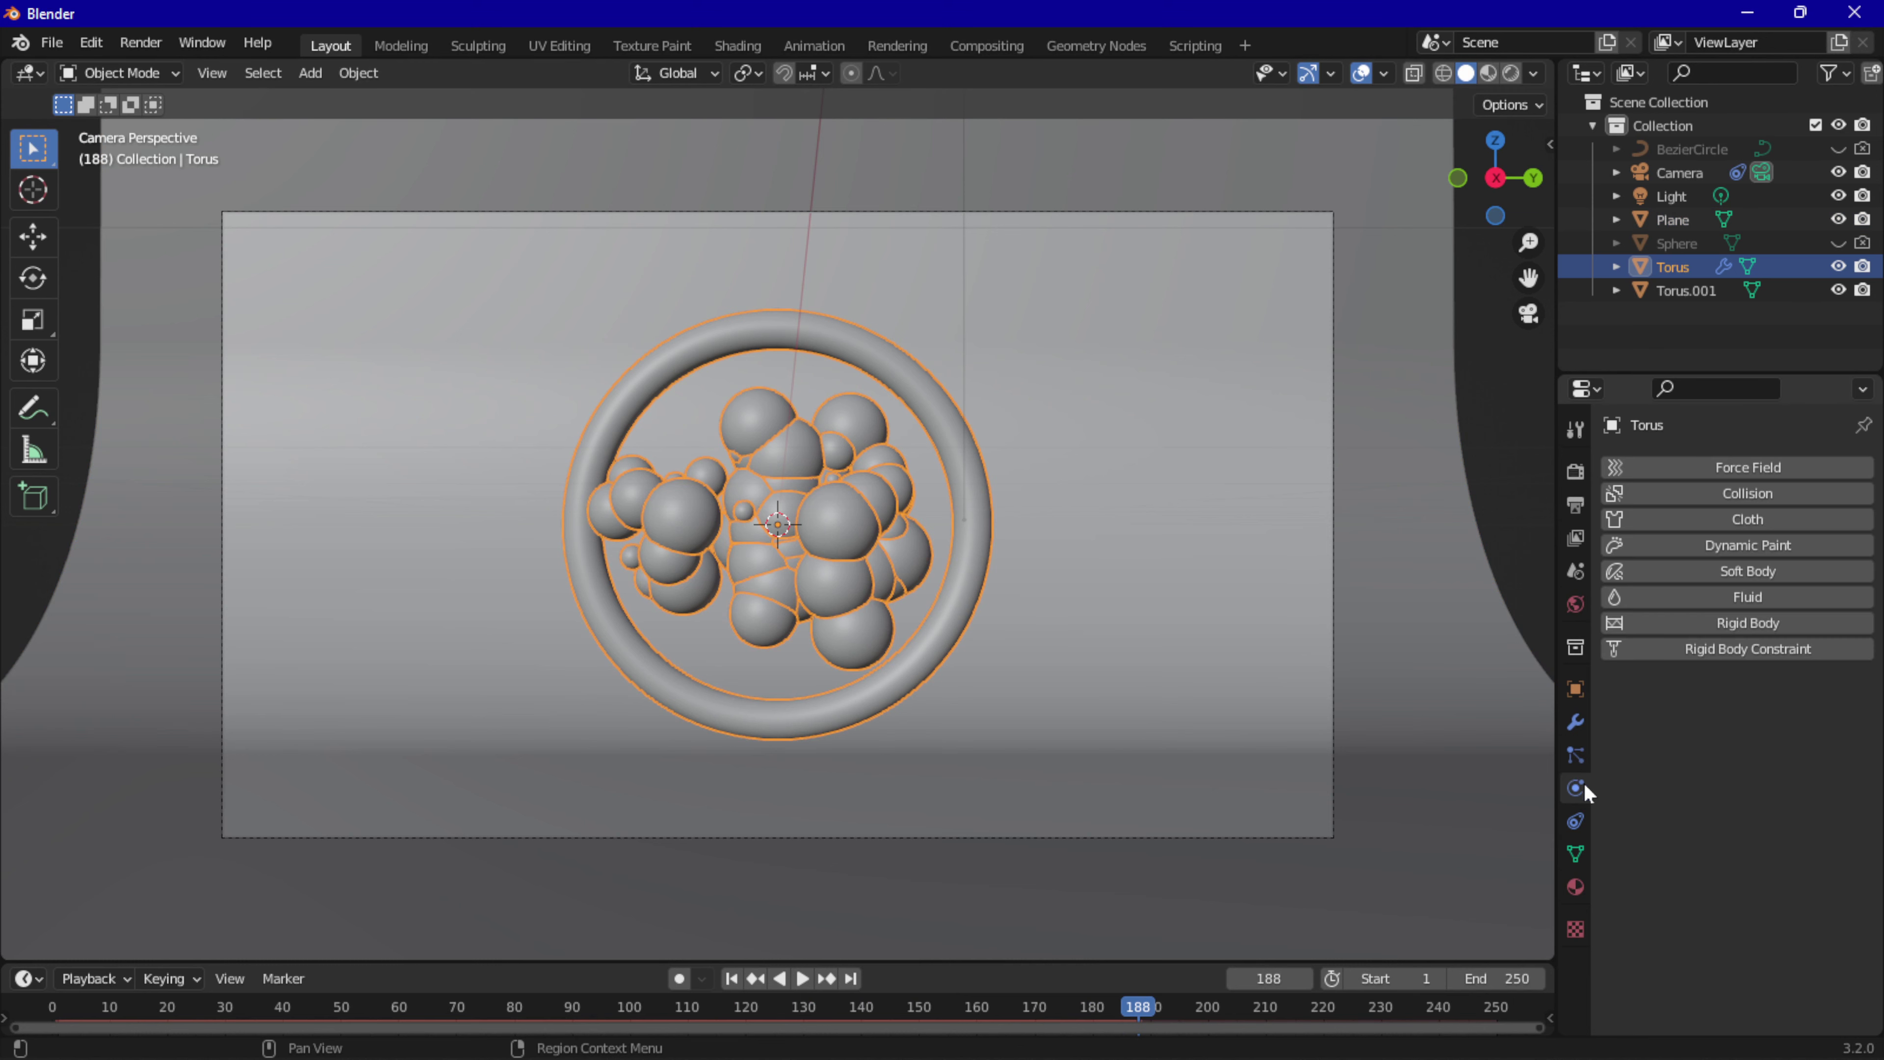
{"action": "left_click", "coordinate": [1686, 149]}
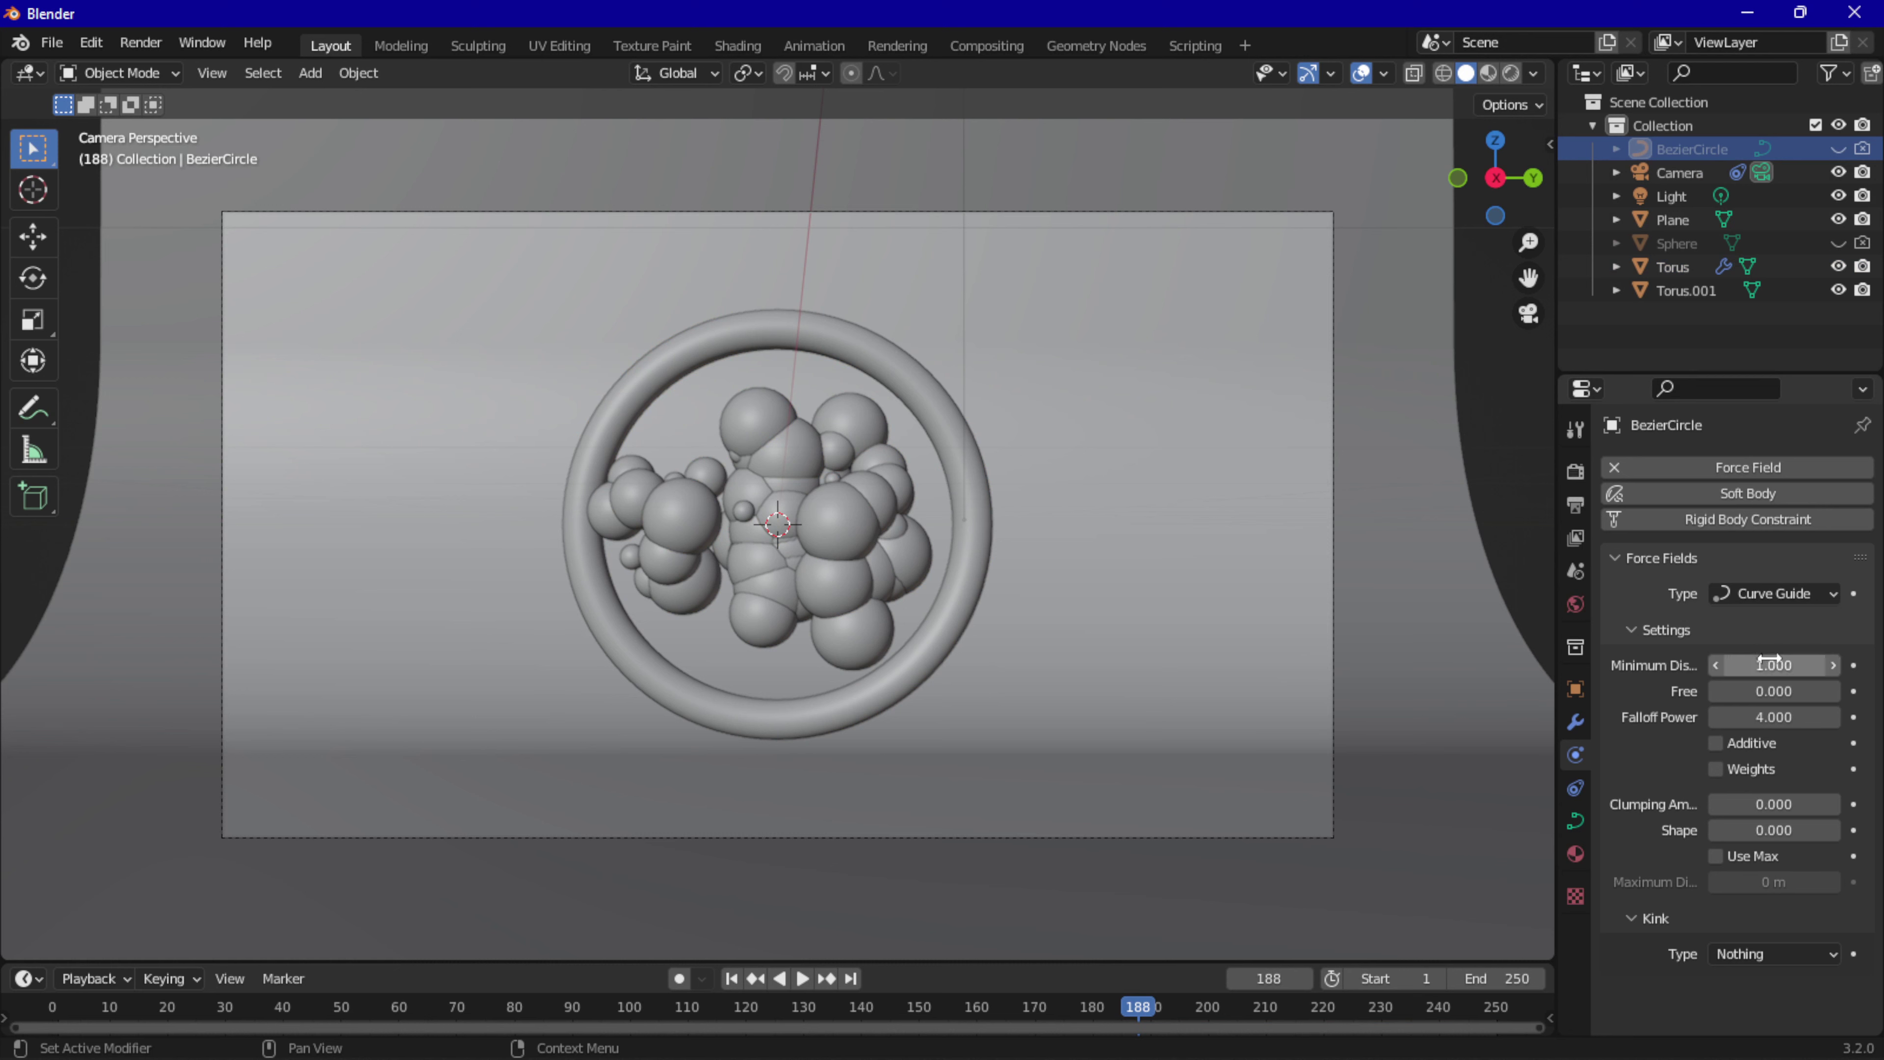
{"action": "left_click_drag", "start_coordinate": [1770, 665], "coordinate": [1854, 664]}
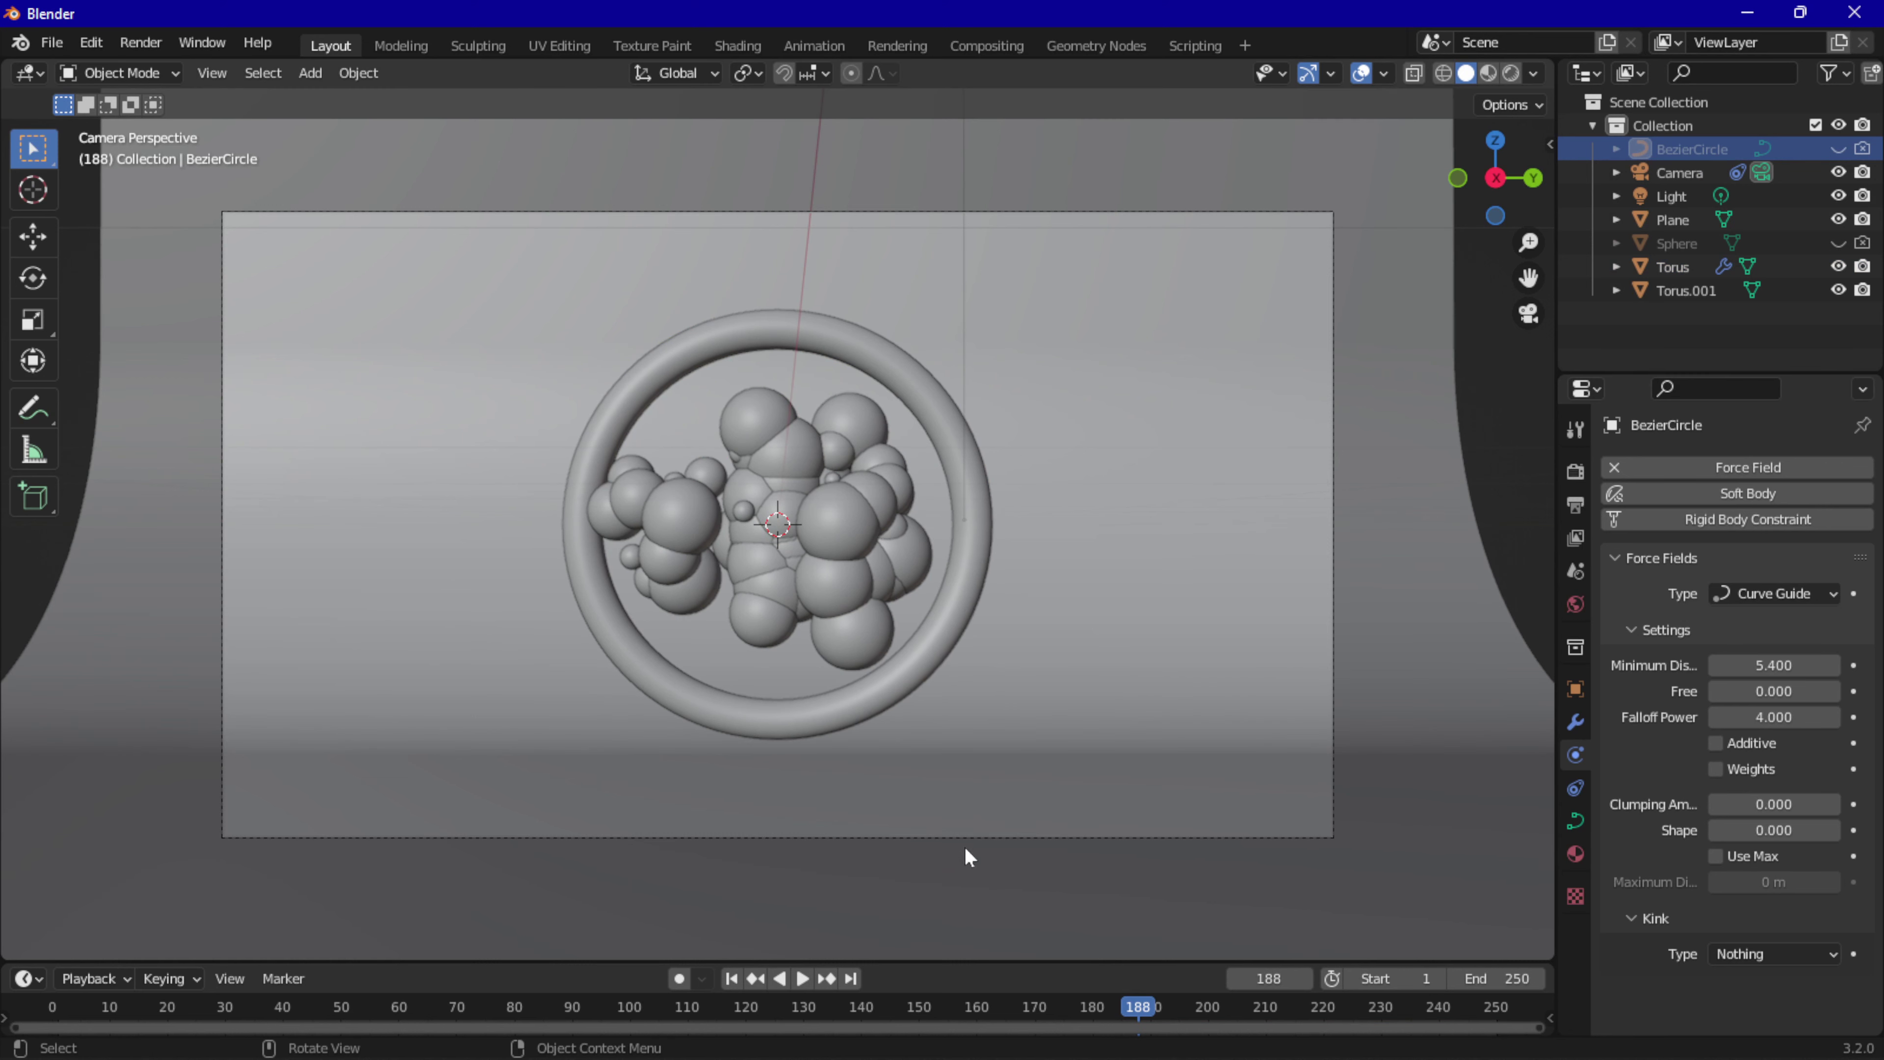
{"action": "left_click", "coordinate": [729, 979]}
{"action": "left_click", "coordinate": [801, 978]}
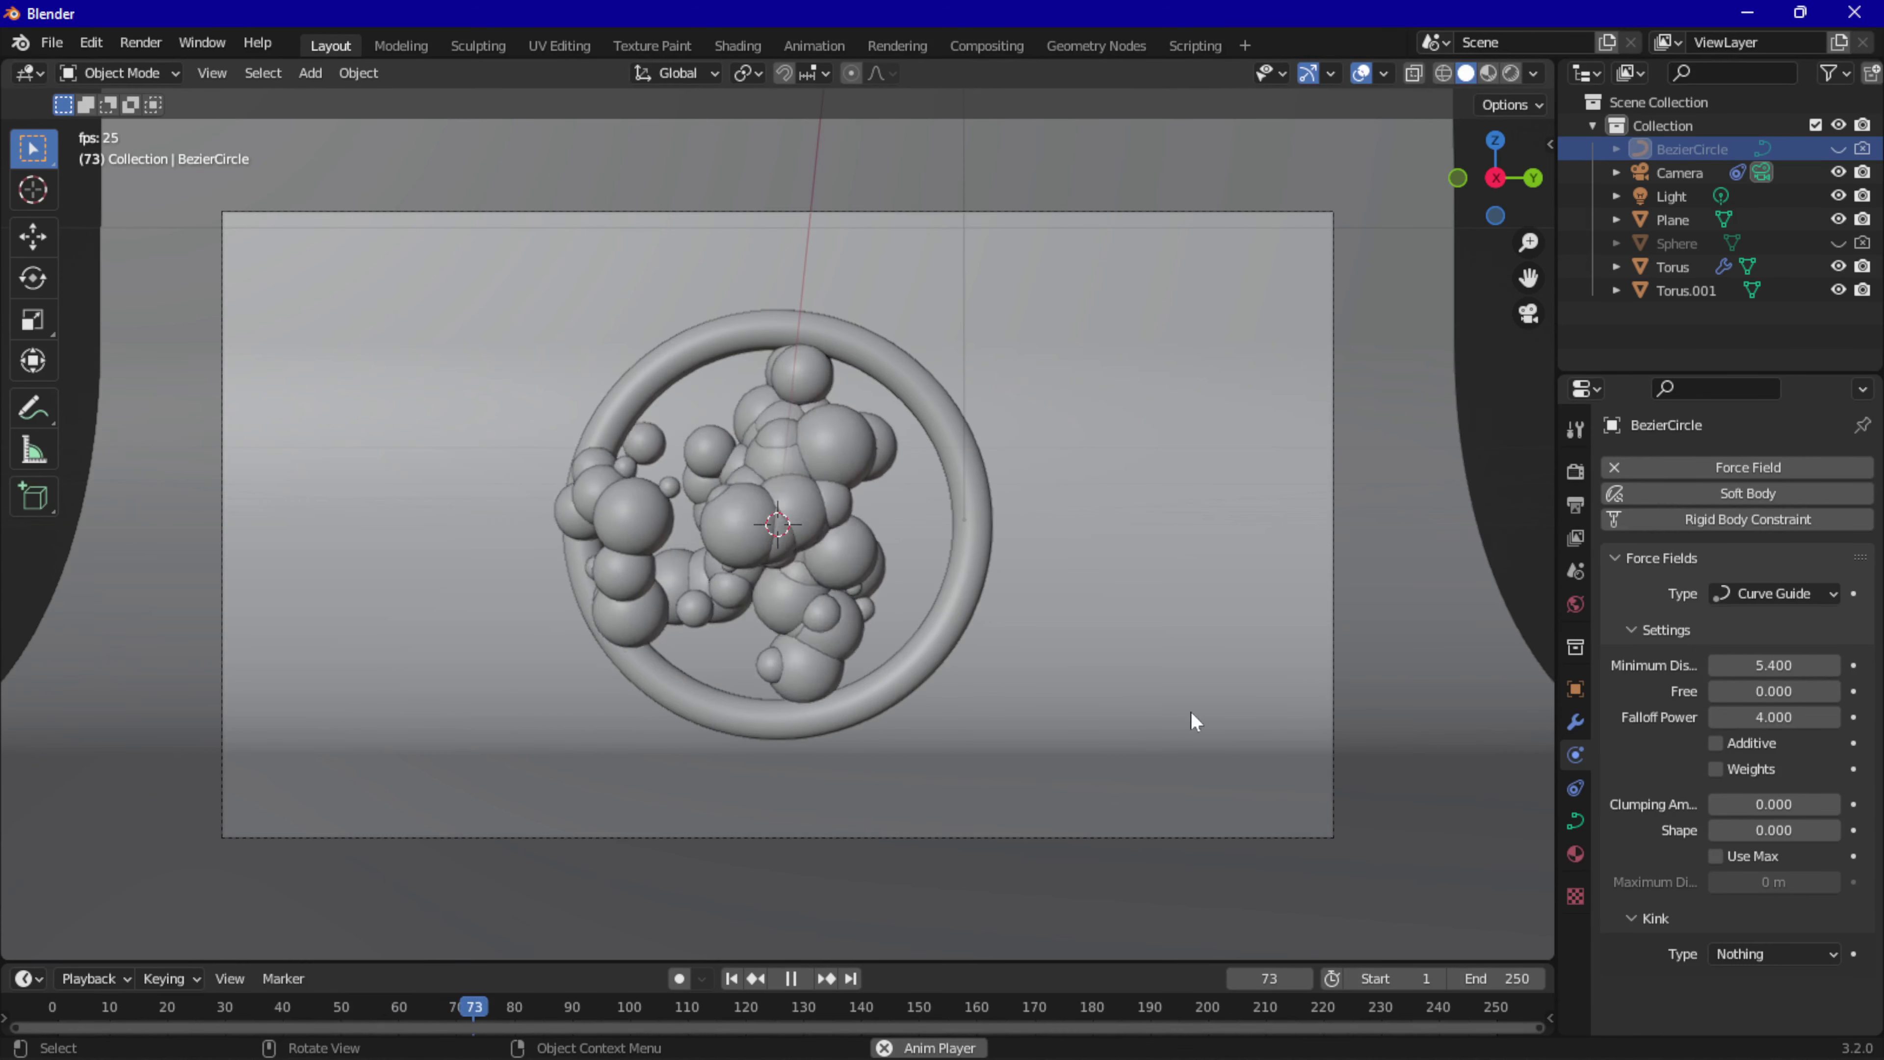
{"action": "left_click_drag", "start_coordinate": [1772, 665], "coordinate": [1824, 665]}
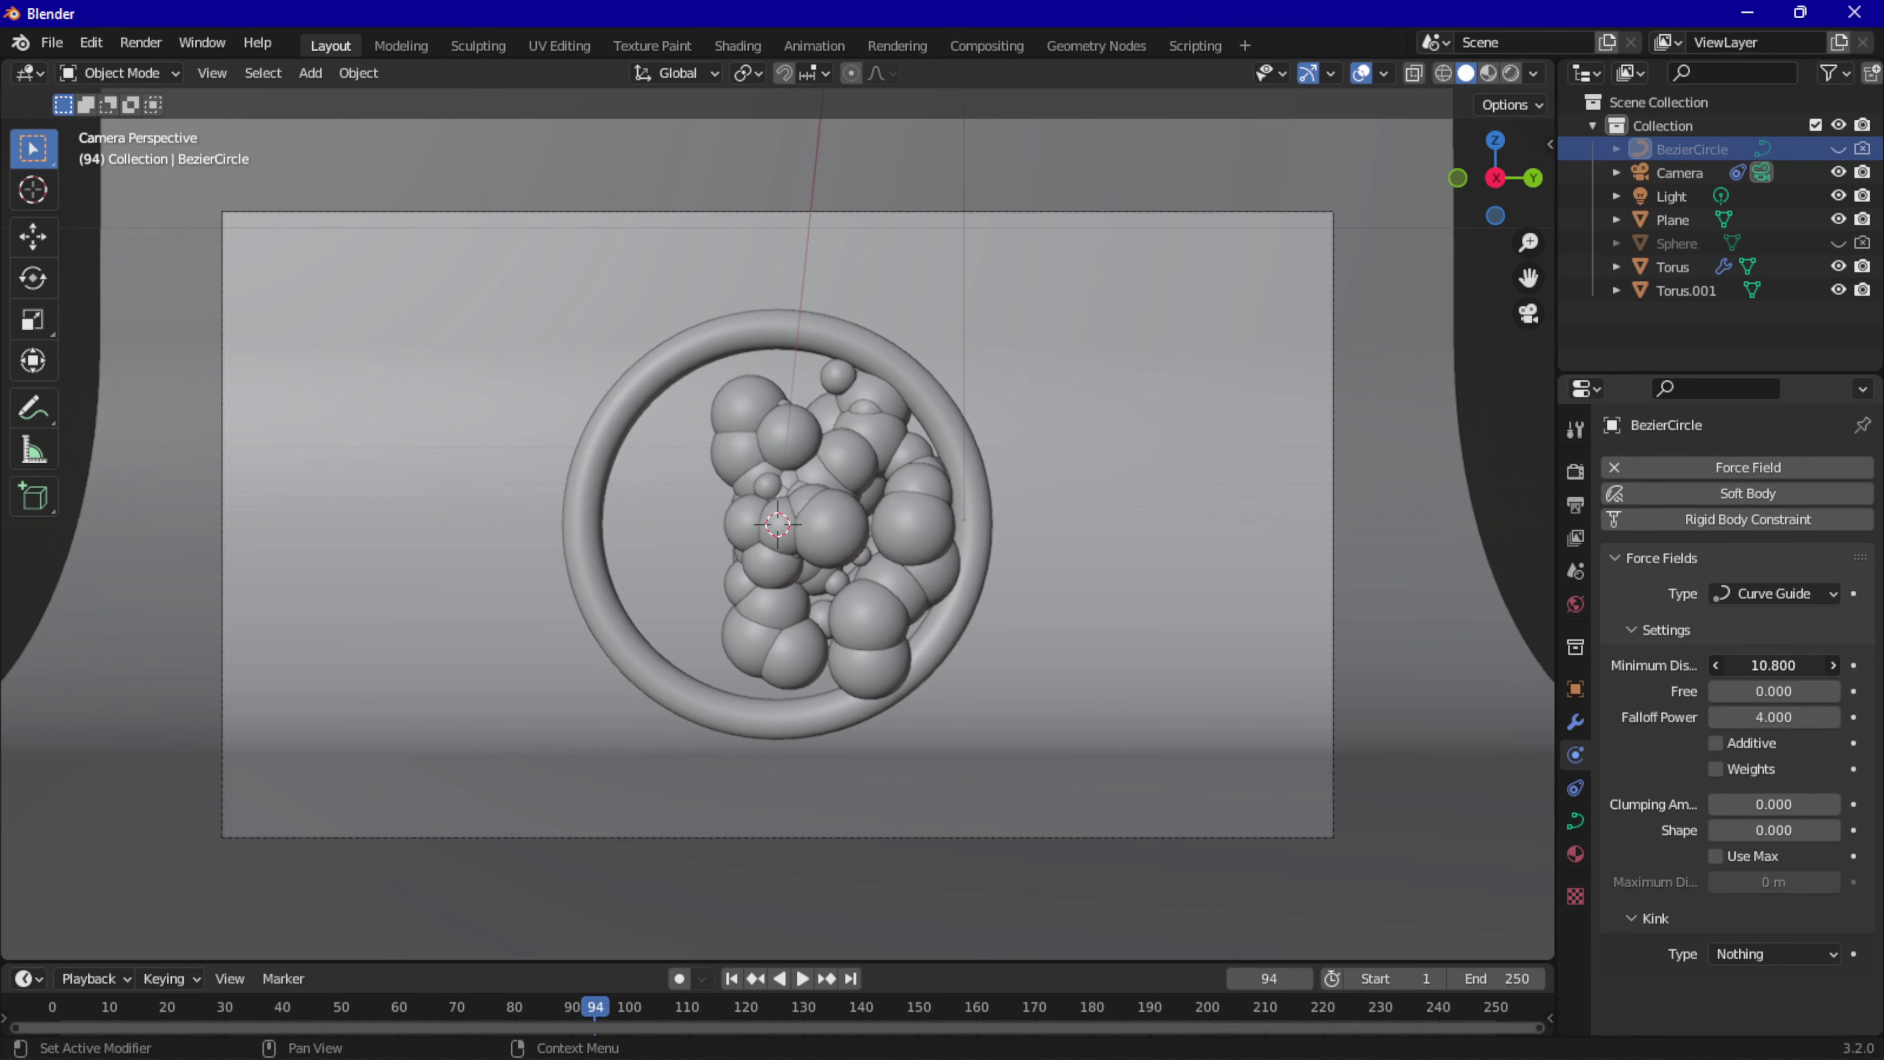
{"action": "left_click", "coordinate": [730, 979]}
{"action": "key", "text": "space"}
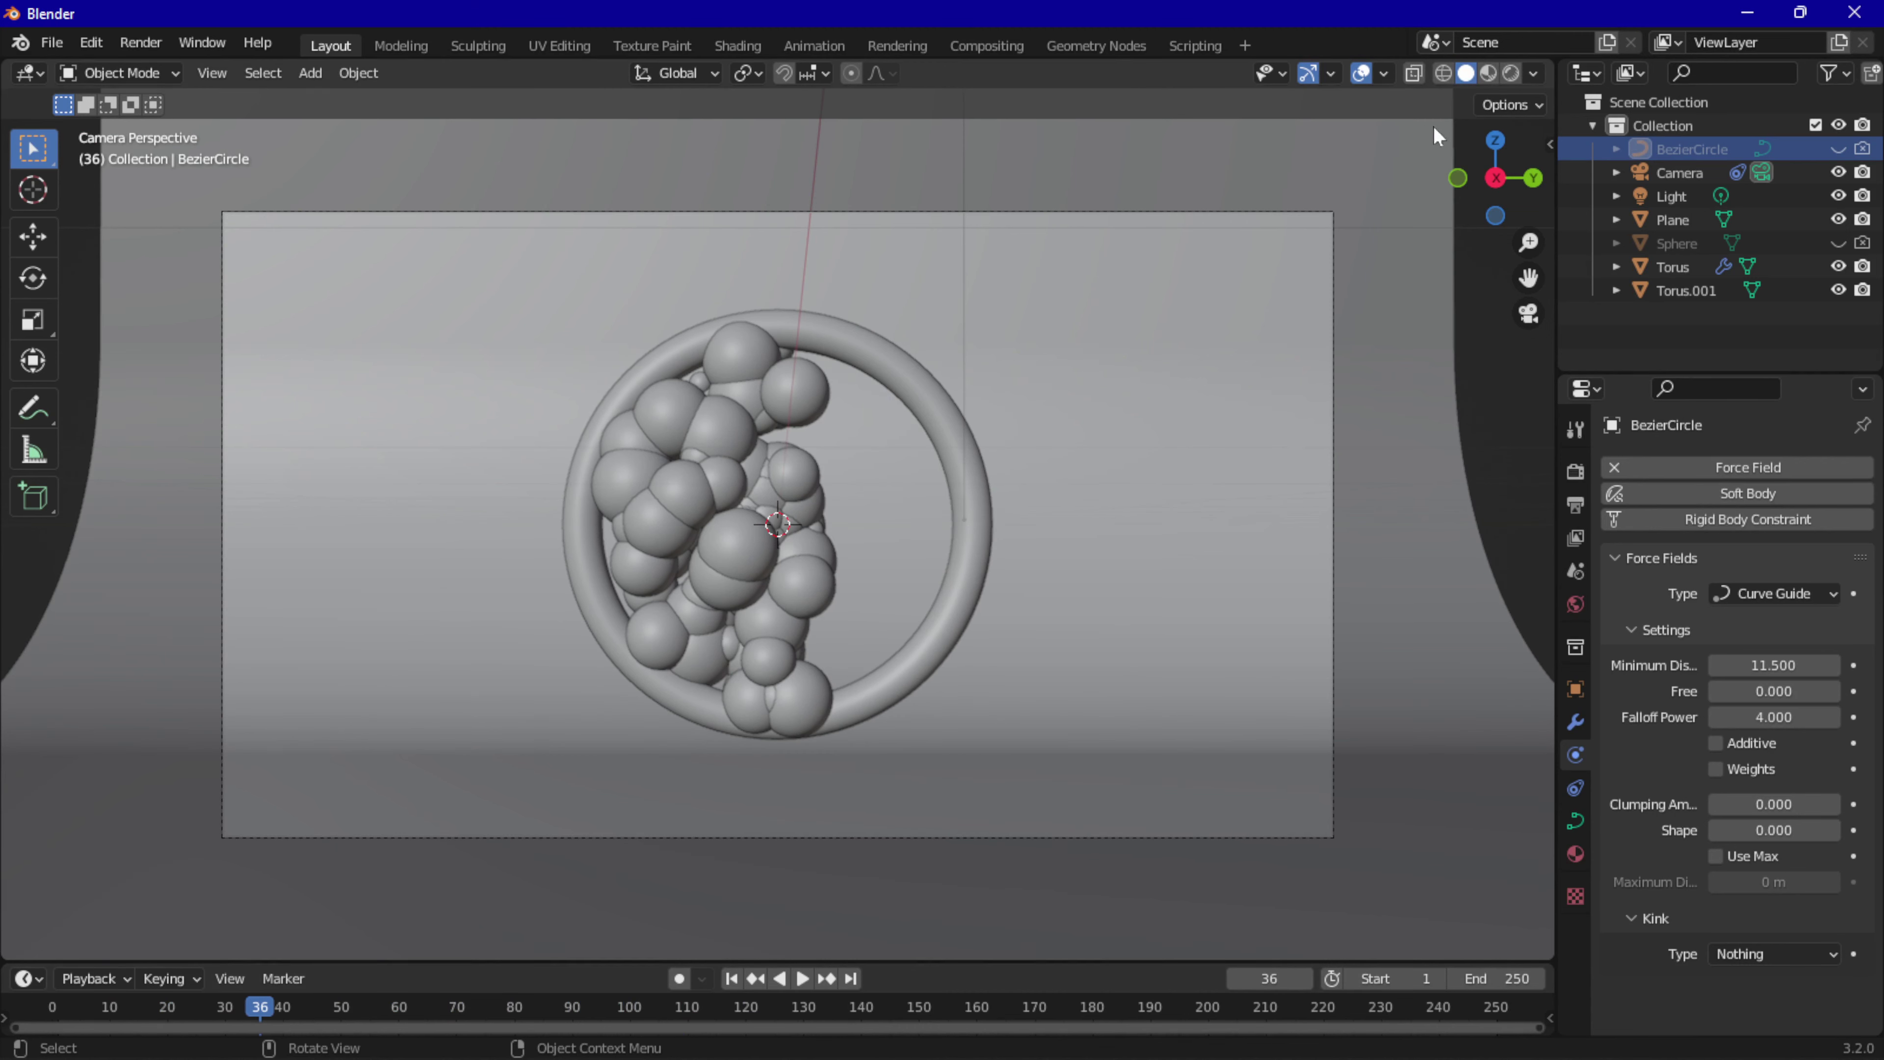
Switch to Material Preview shading, select the backdrop Plane, and orbit out to see the set and camera.
{"action": "left_click", "coordinate": [1489, 72]}
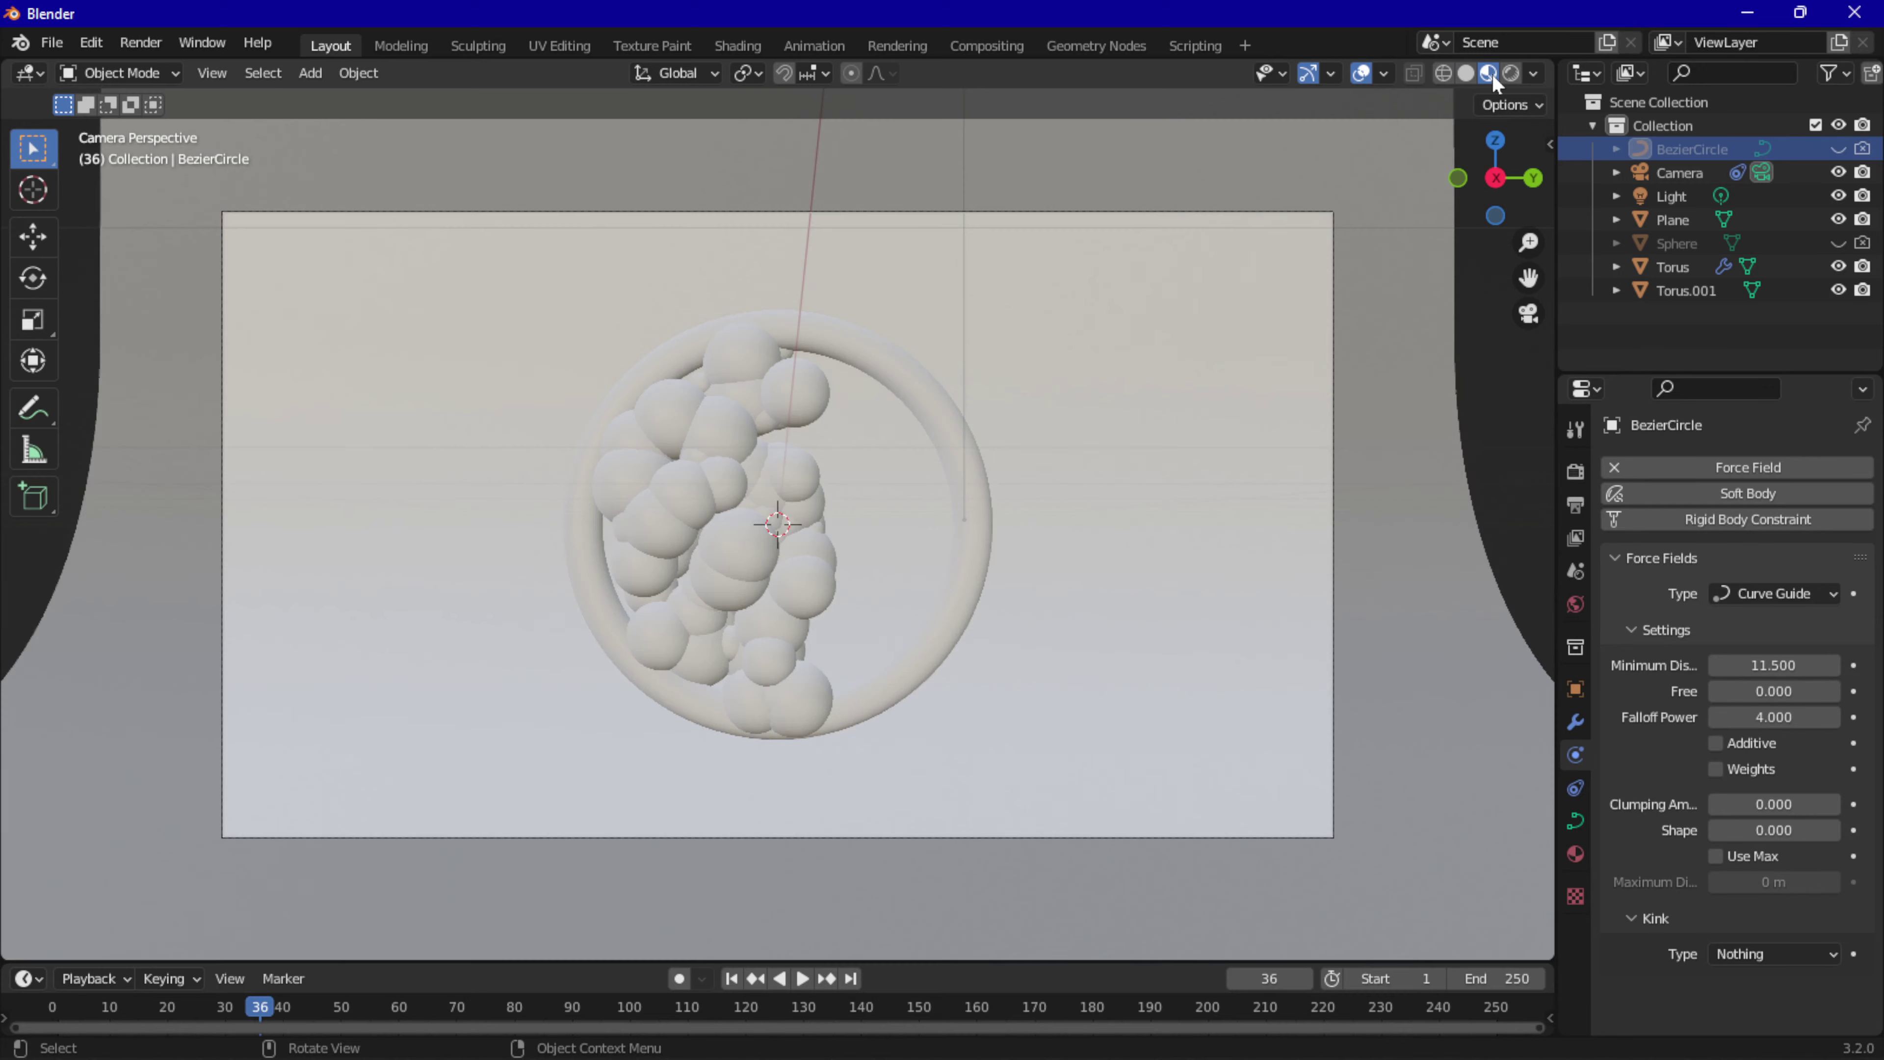
{"action": "scroll", "coordinate": [876, 664], "scroll_direction": "up", "scroll_amount": 3}
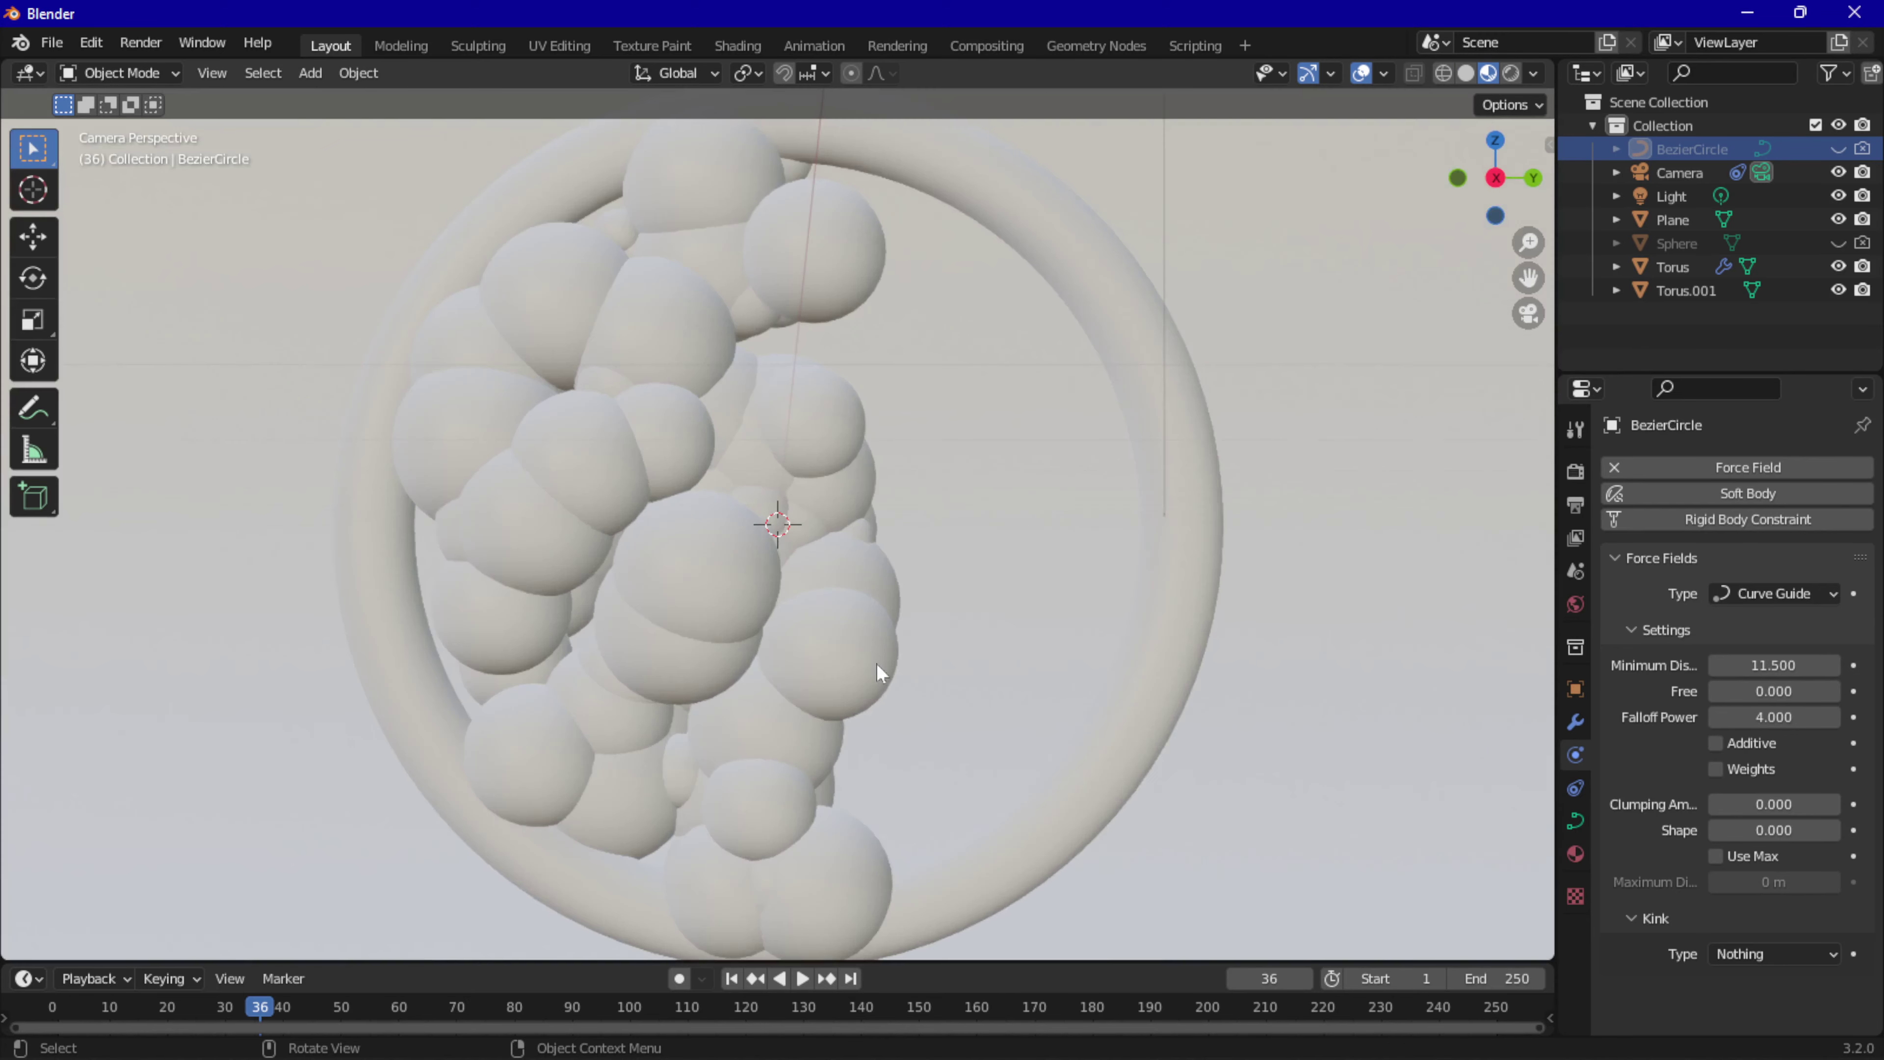
{"action": "scroll", "coordinate": [876, 664], "scroll_direction": "down", "scroll_amount": 1}
{"action": "scroll", "coordinate": [876, 664], "scroll_direction": "down", "scroll_amount": 2}
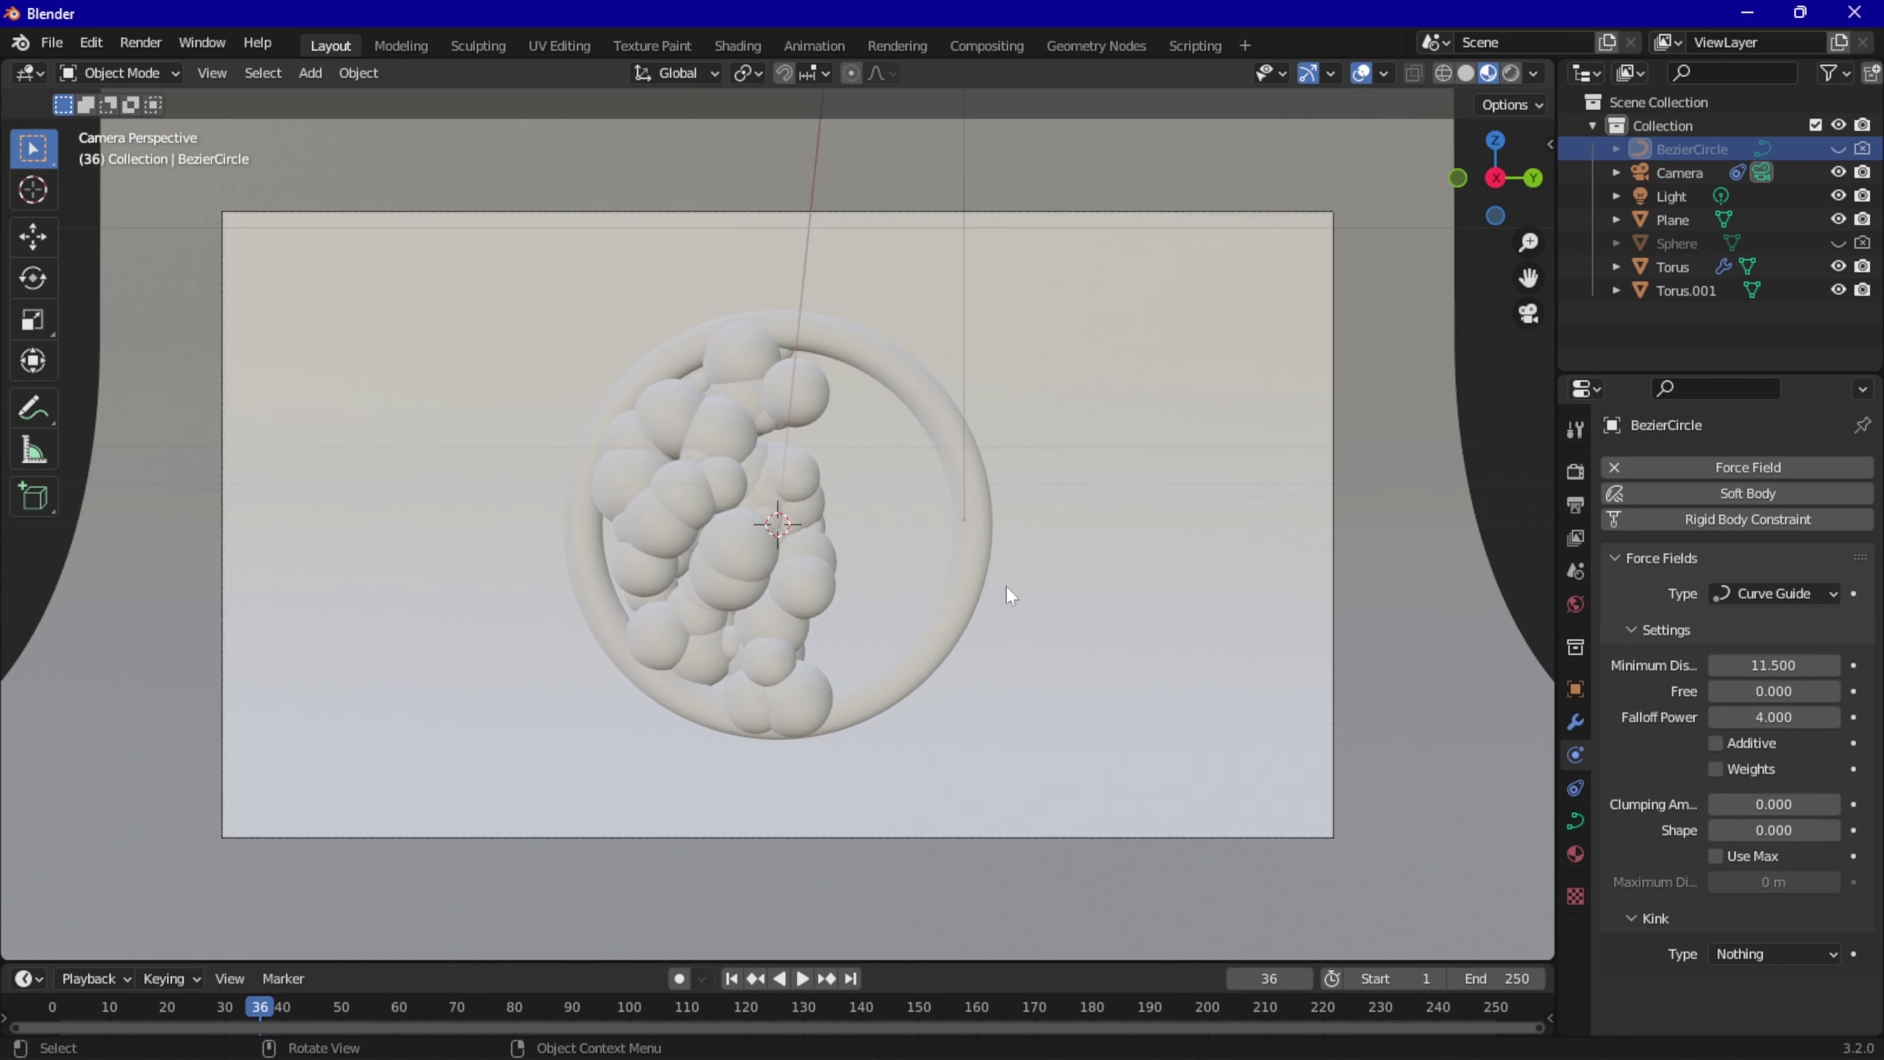
{"action": "left_click", "coordinate": [1094, 458]}
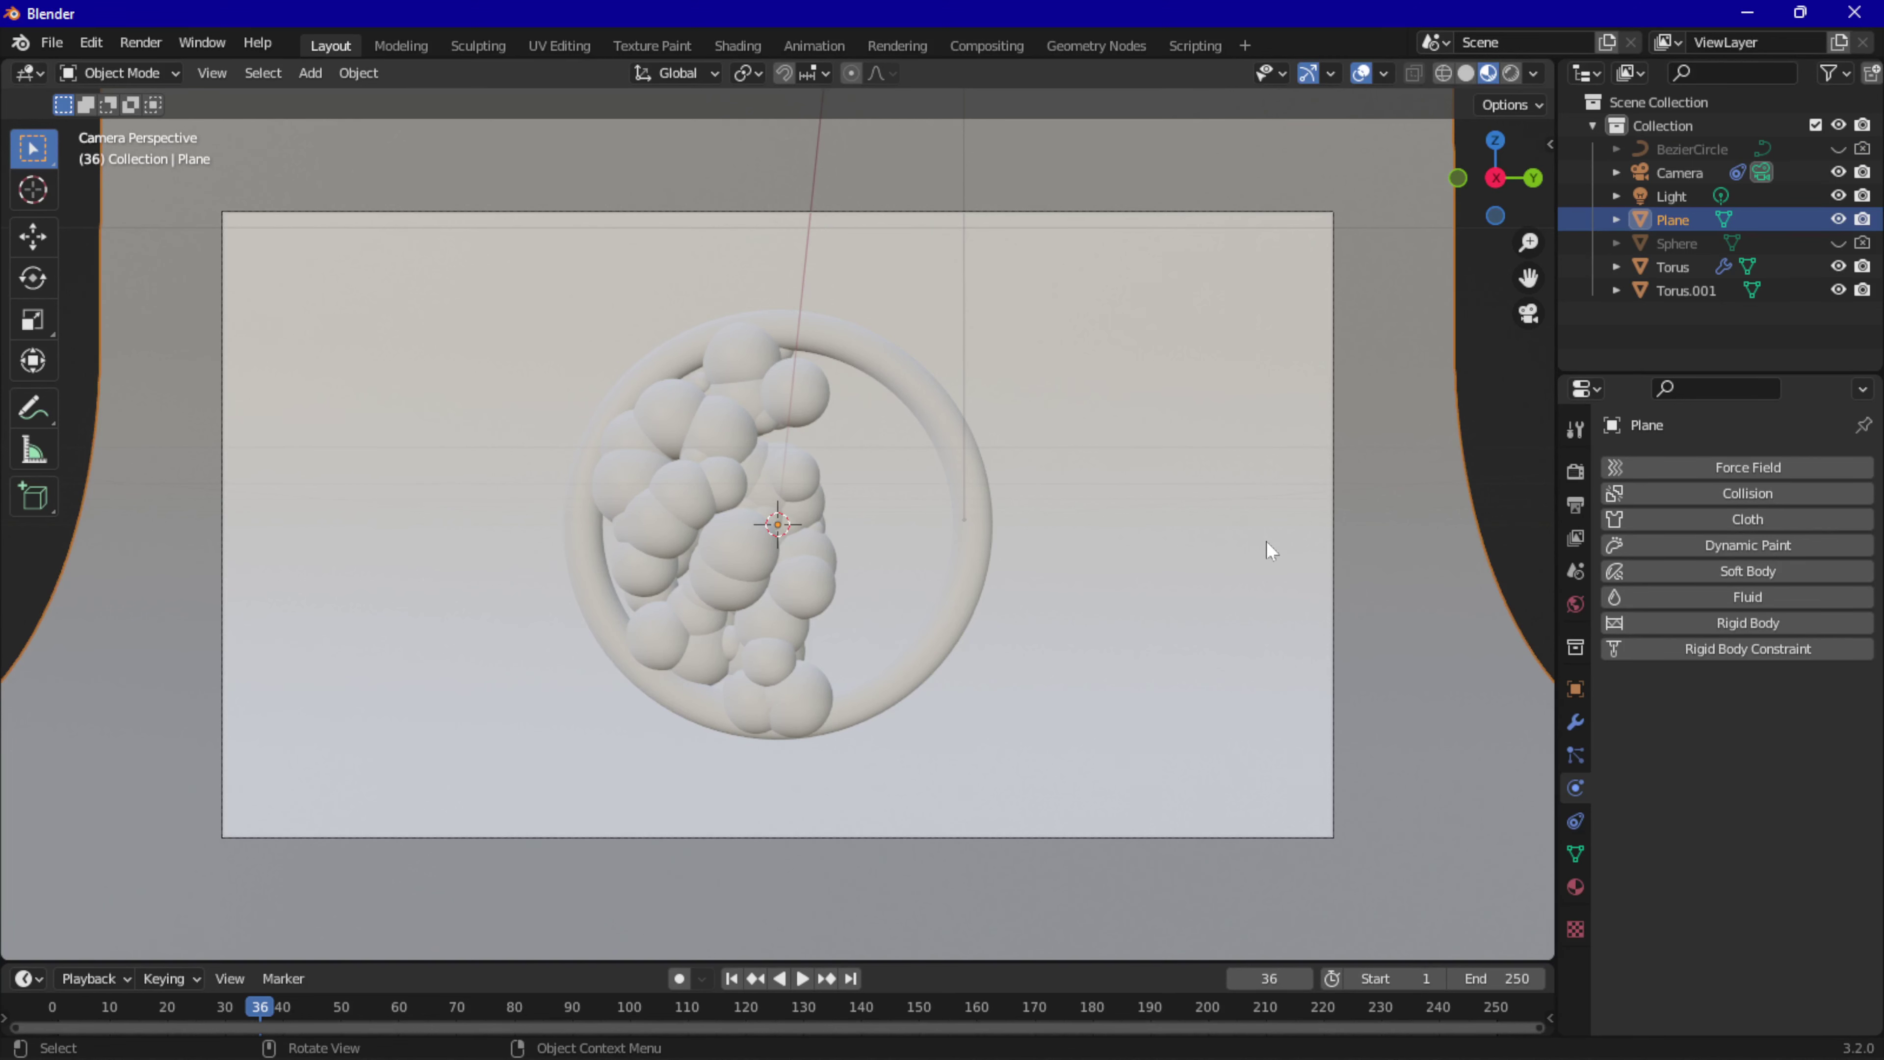
{"action": "middle_click_drag", "start_coordinate": [1267, 549], "coordinate": [781, 720]}
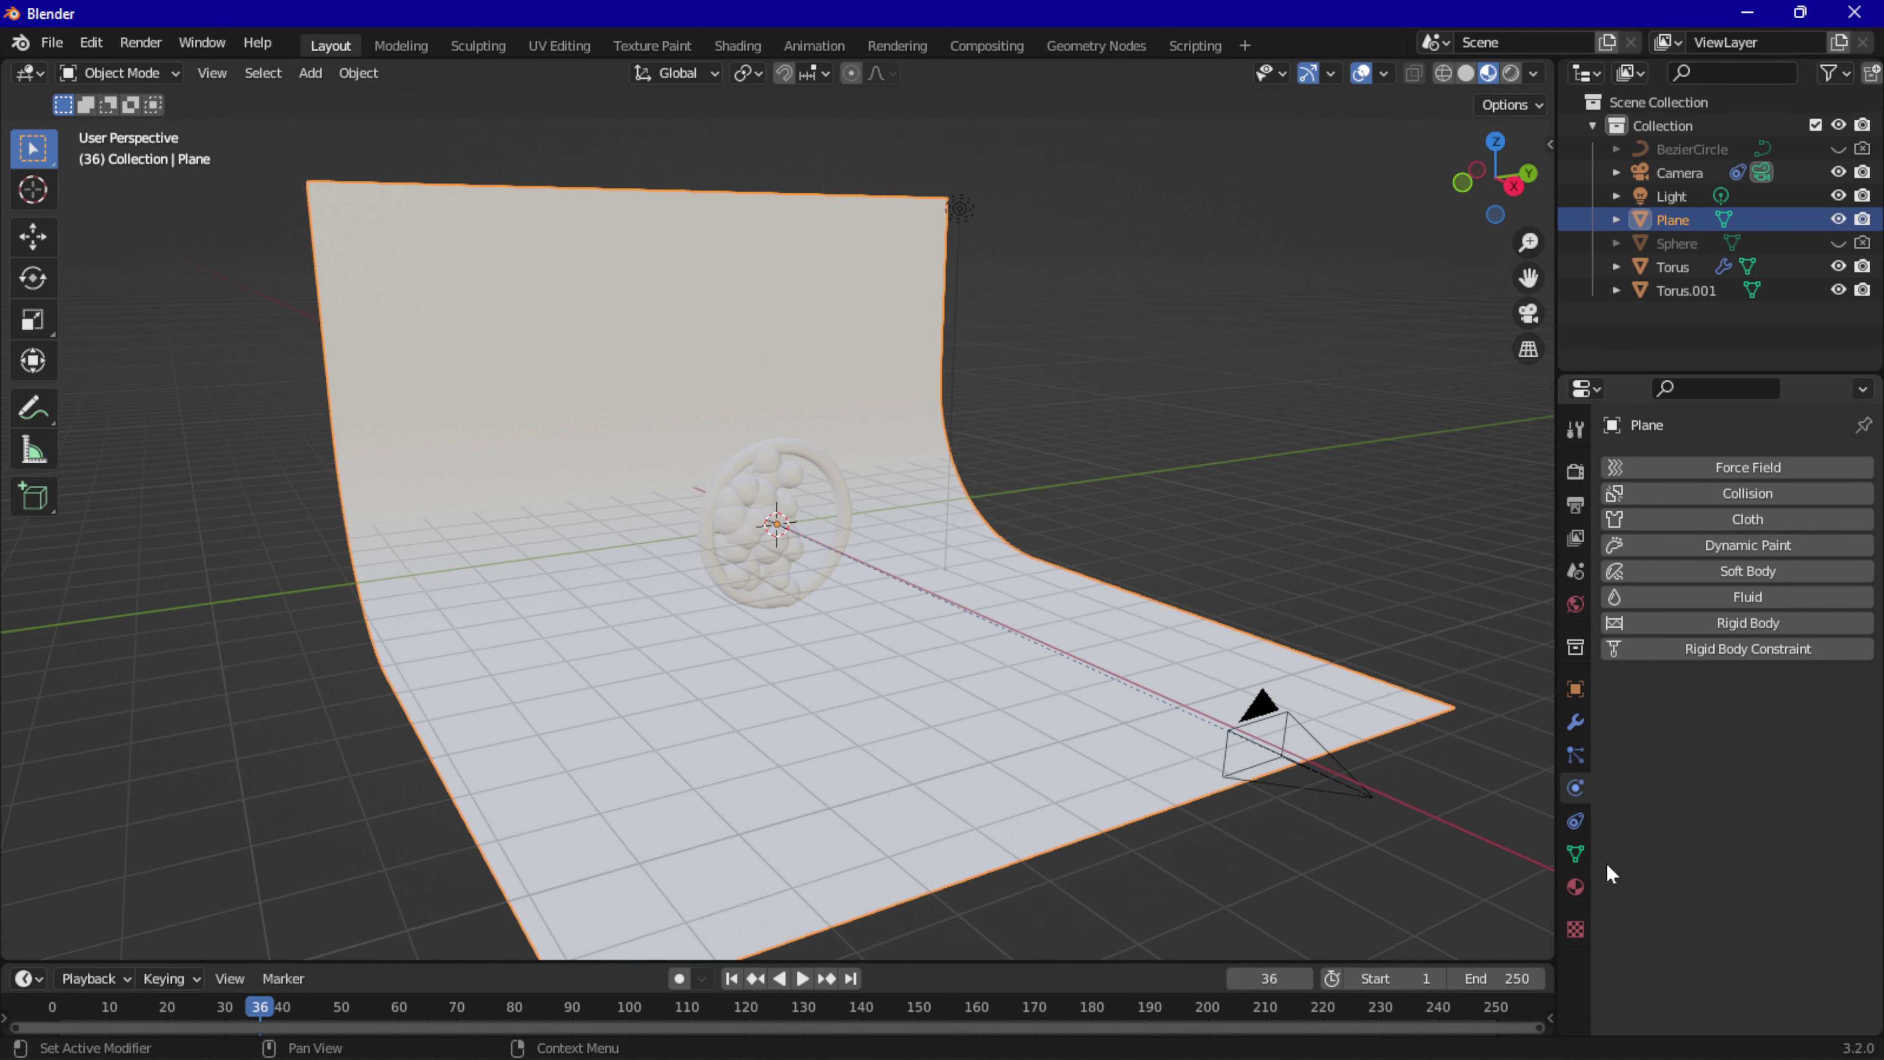
Give the backdrop Plane a new material with Roughness 0.000.
{"action": "left_click", "coordinate": [1575, 887]}
{"action": "left_click", "coordinate": [1736, 572]}
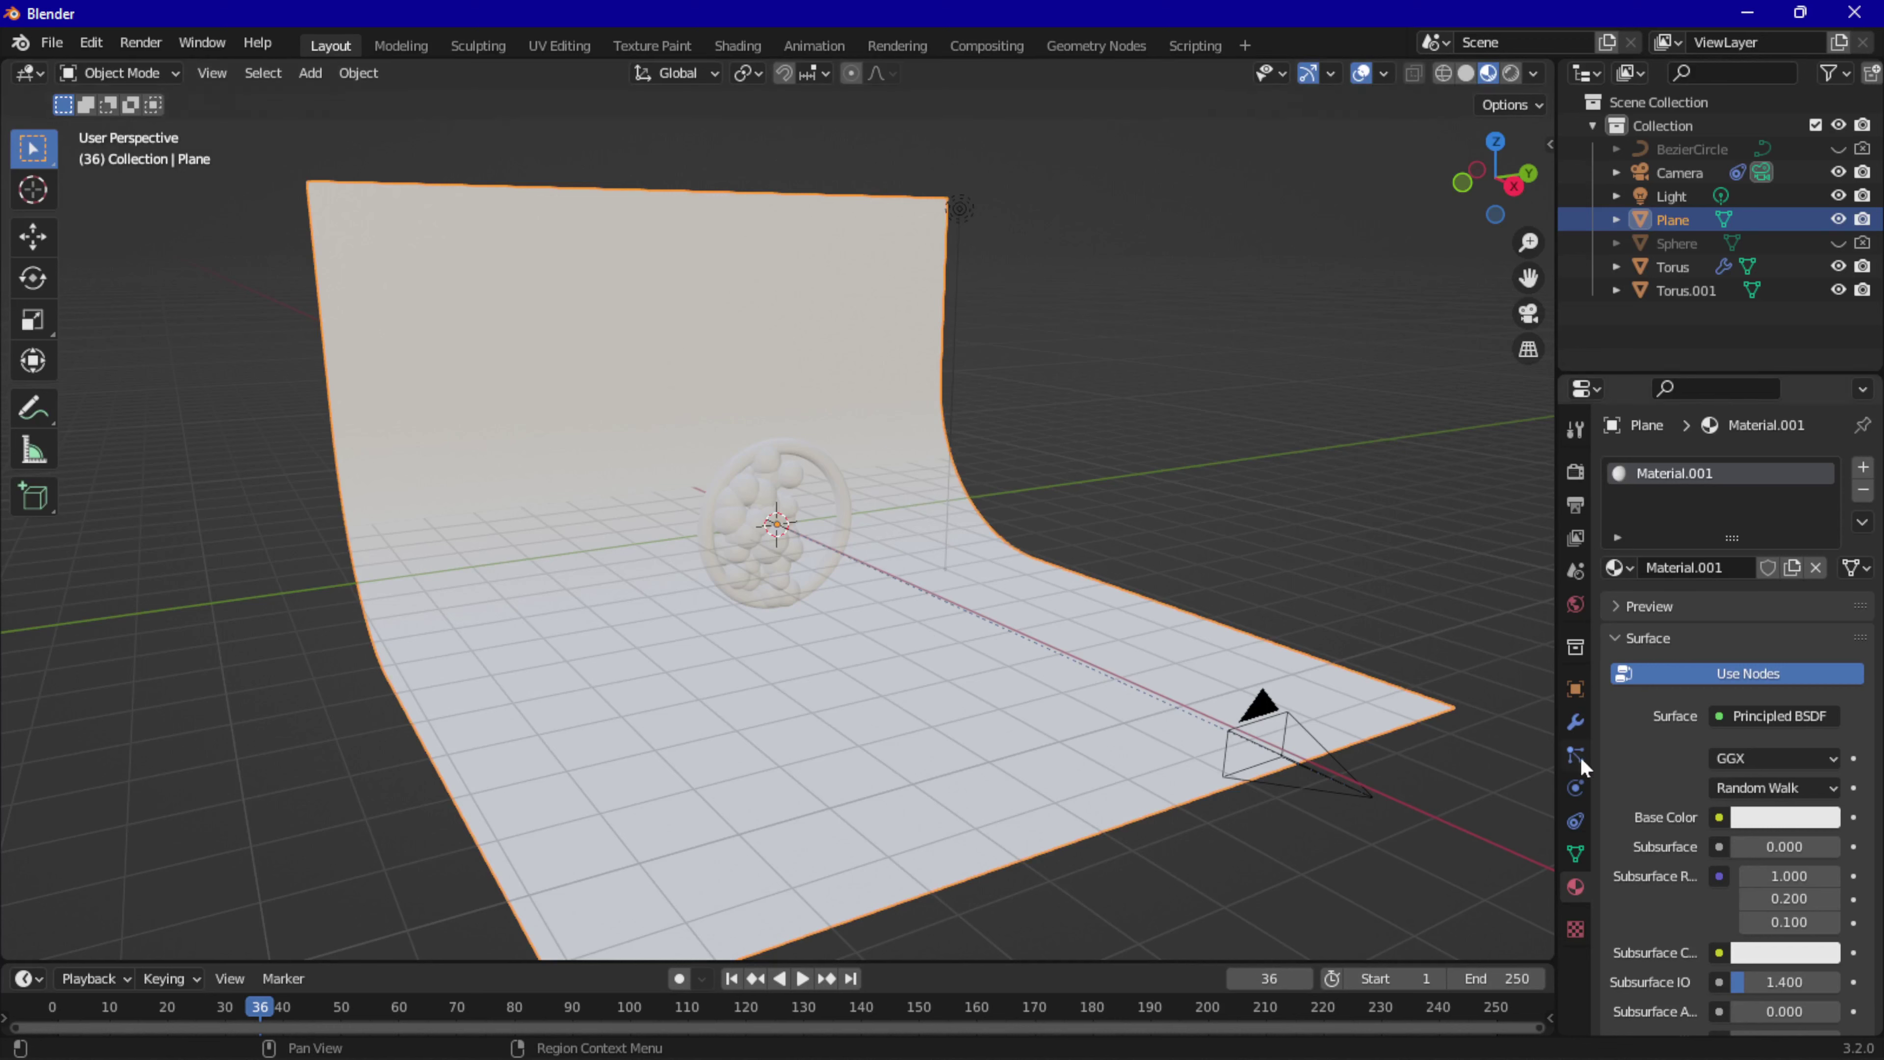
{"action": "scroll", "coordinate": [1707, 796], "scroll_direction": "down", "scroll_amount": 5}
{"action": "scroll", "coordinate": [1707, 796], "scroll_direction": "down", "scroll_amount": 1}
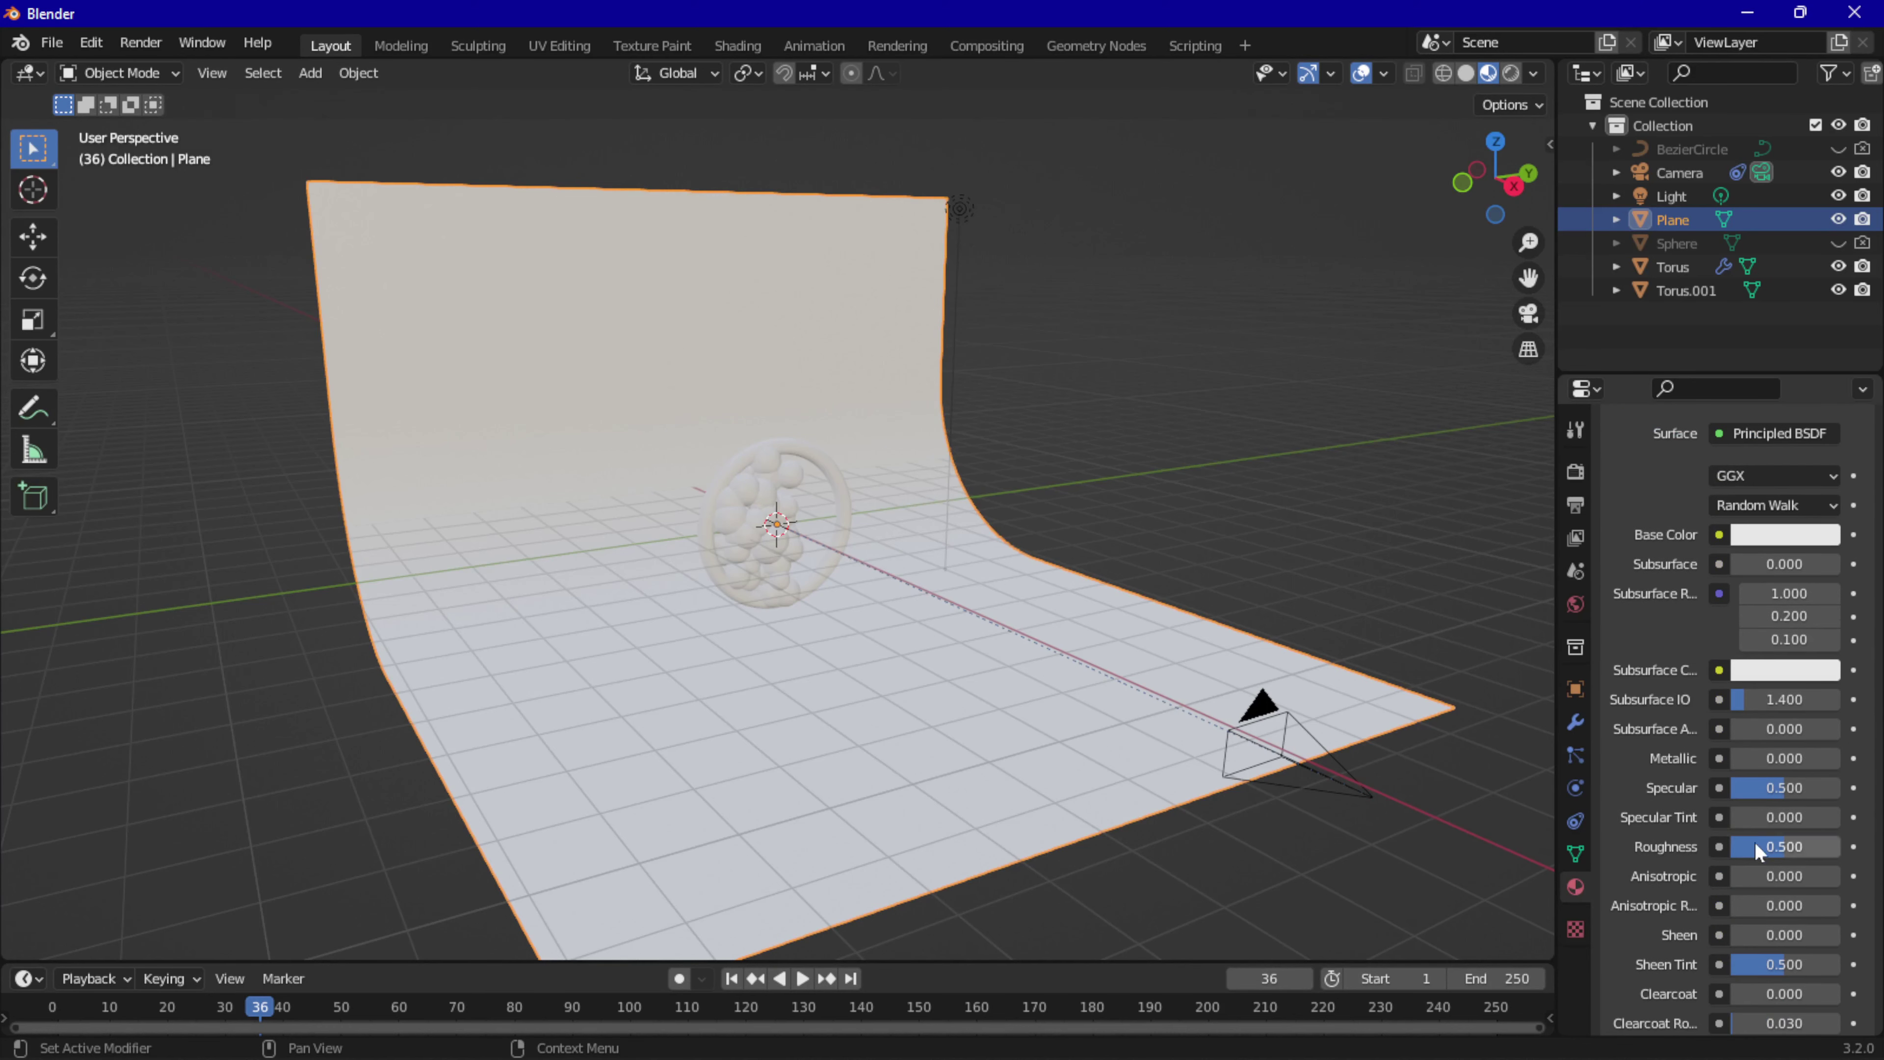
{"action": "left_click_drag", "start_coordinate": [1809, 849], "coordinate": [1736, 848]}
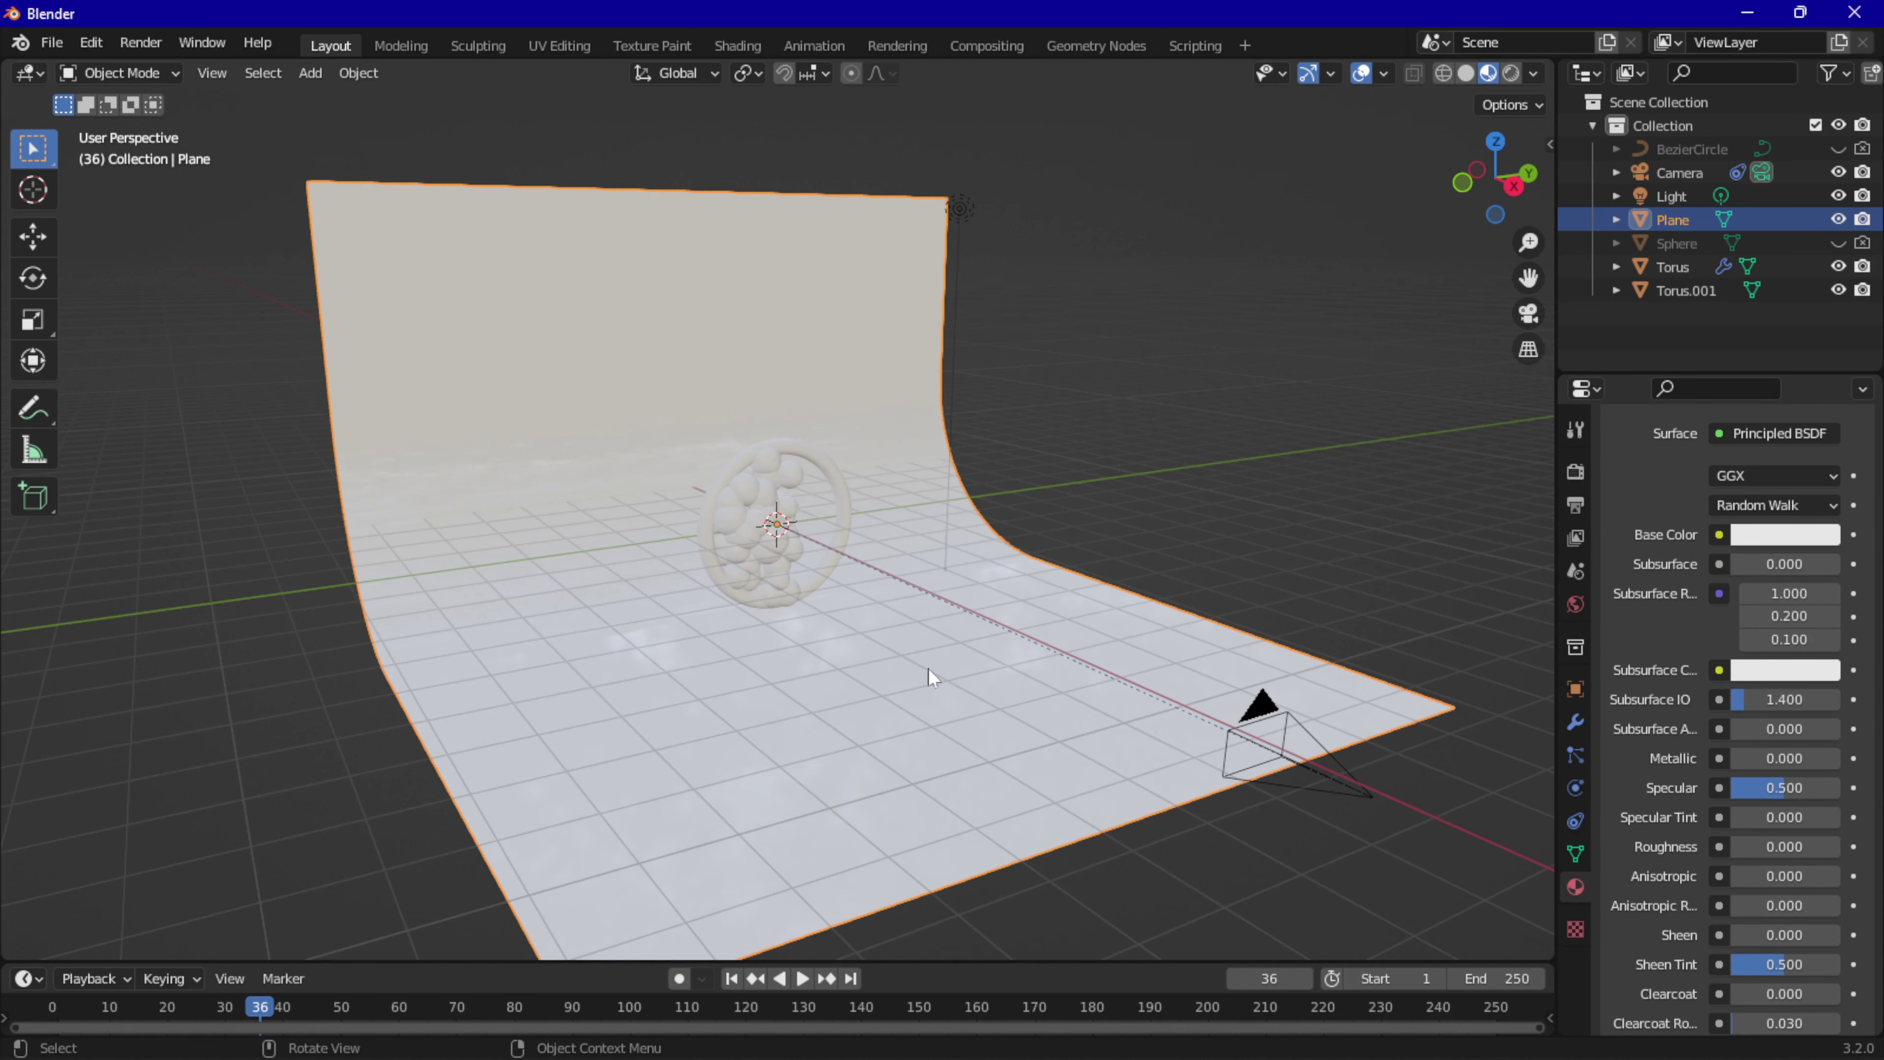
Orbit and zoom around the torus and spheres to inspect the glossy floor.
{"action": "scroll", "coordinate": [699, 430], "scroll_direction": "up", "scroll_amount": 3}
{"action": "scroll", "coordinate": [700, 440], "scroll_direction": "up", "scroll_amount": 4}
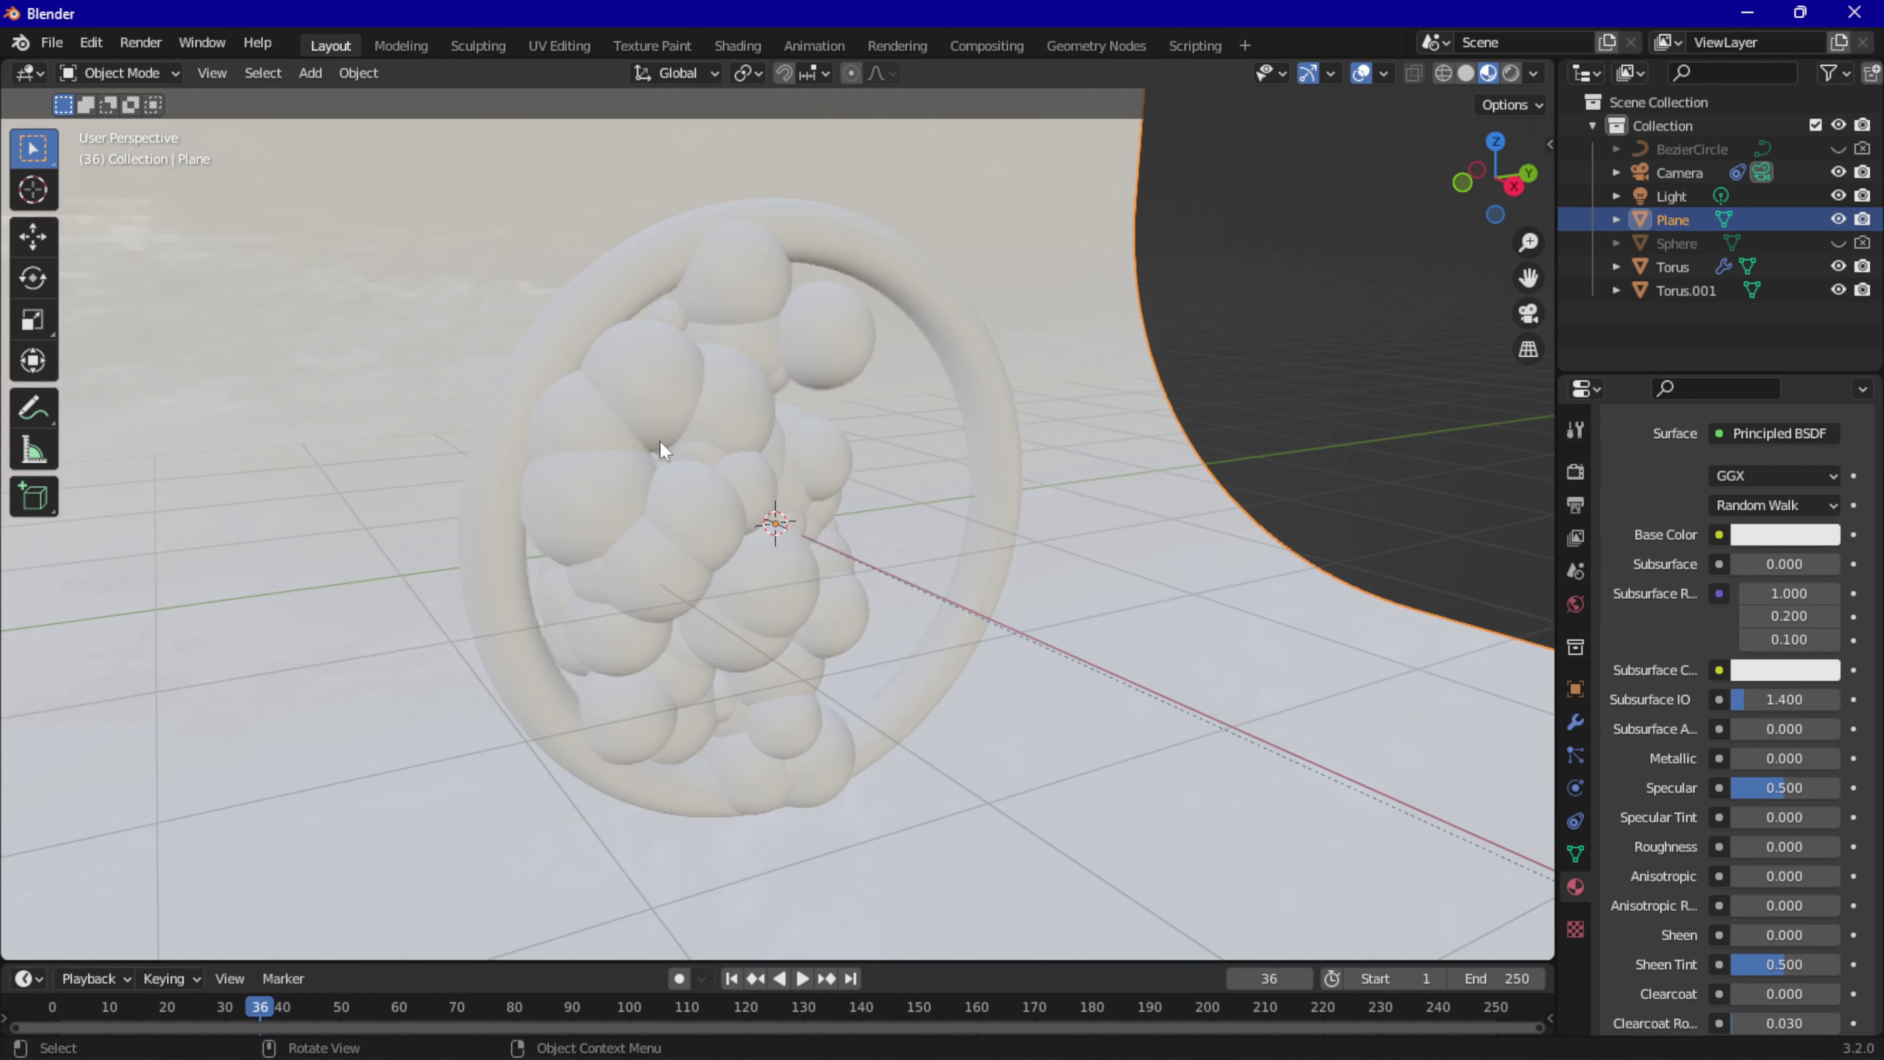
{"action": "mouse_move", "coordinate": [658, 438]}
{"action": "middle_mouse_down"}
{"action": "mouse_move", "coordinate": [601, 438]}
{"action": "mouse_move", "coordinate": [761, 573]}
{"action": "mouse_move", "coordinate": [1282, 692]}
{"action": "middle_mouse_up"}
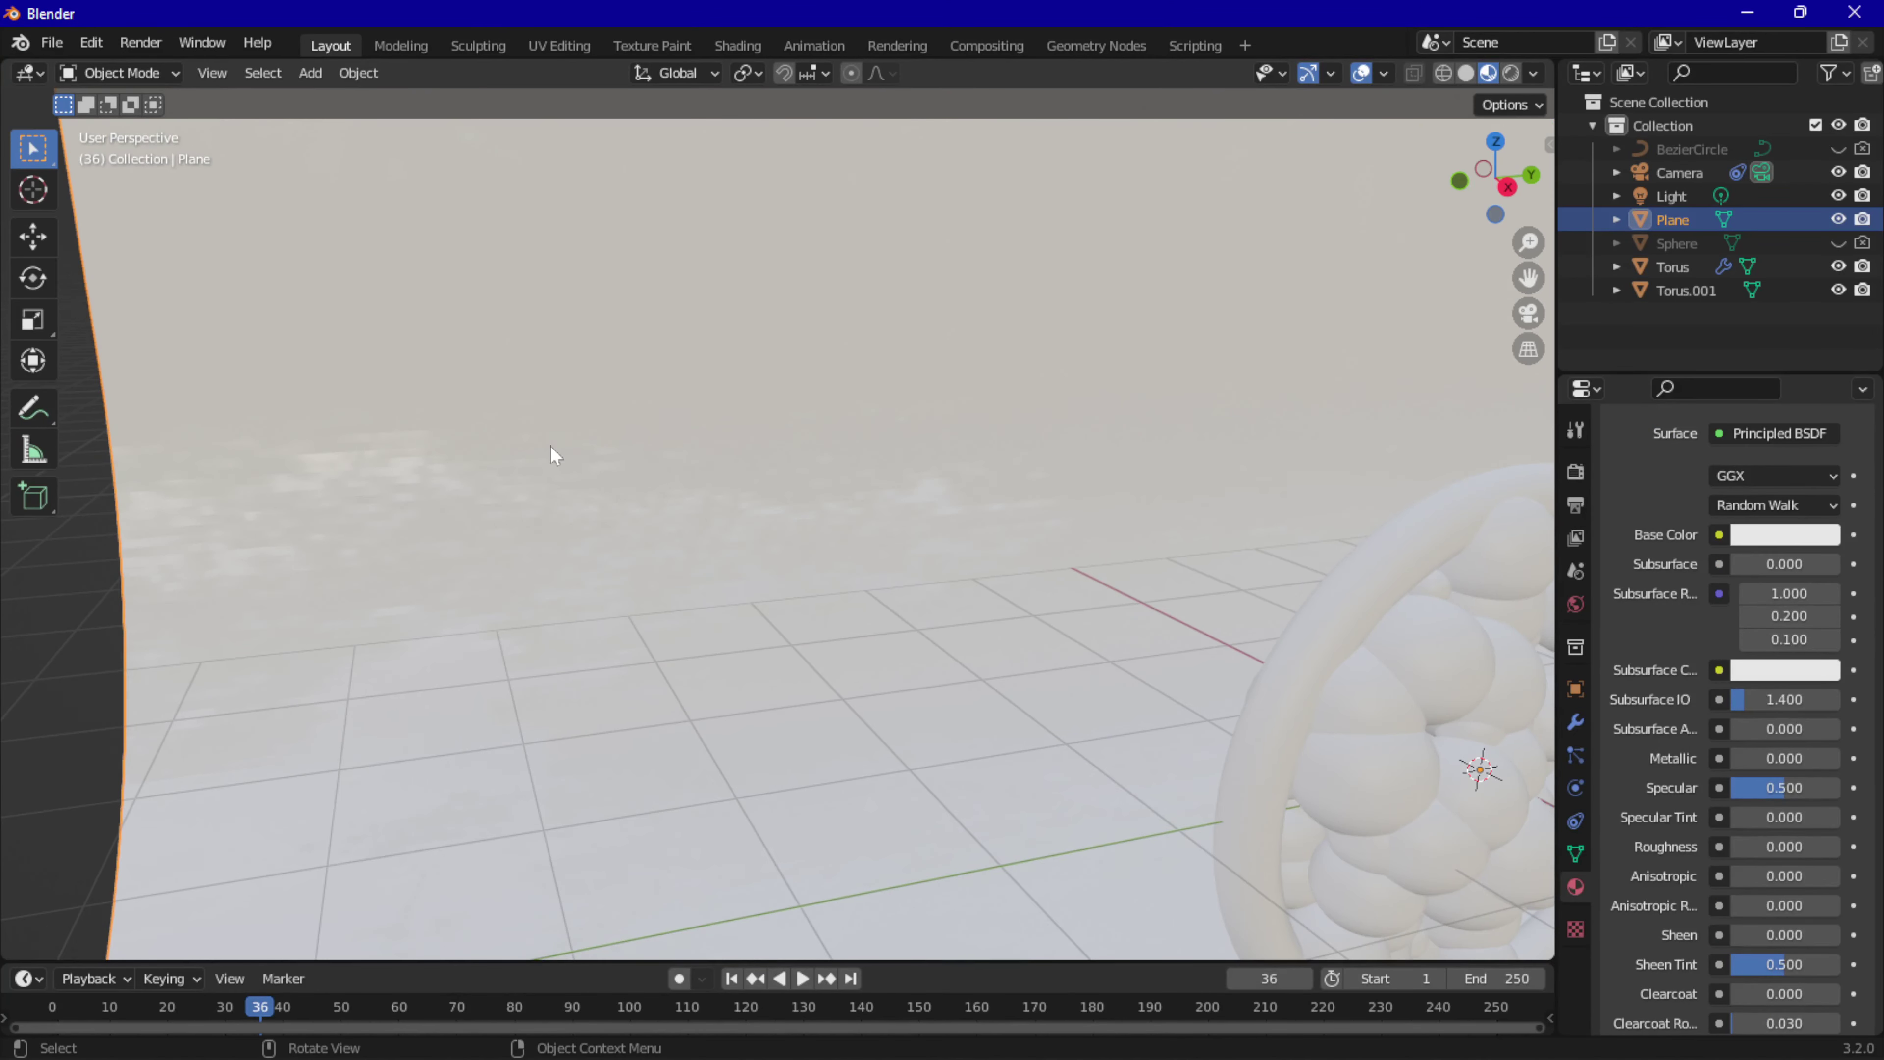
{"action": "mouse_move", "coordinate": [550, 446]}
{"action": "middle_mouse_down"}
{"action": "mouse_move", "coordinate": [551, 522]}
{"action": "mouse_move", "coordinate": [597, 488]}
{"action": "mouse_move", "coordinate": [505, 549]}
{"action": "mouse_move", "coordinate": [777, 604]}
{"action": "middle_mouse_up"}
{"action": "scroll", "coordinate": [506, 549], "scroll_direction": "down", "scroll_amount": 6}
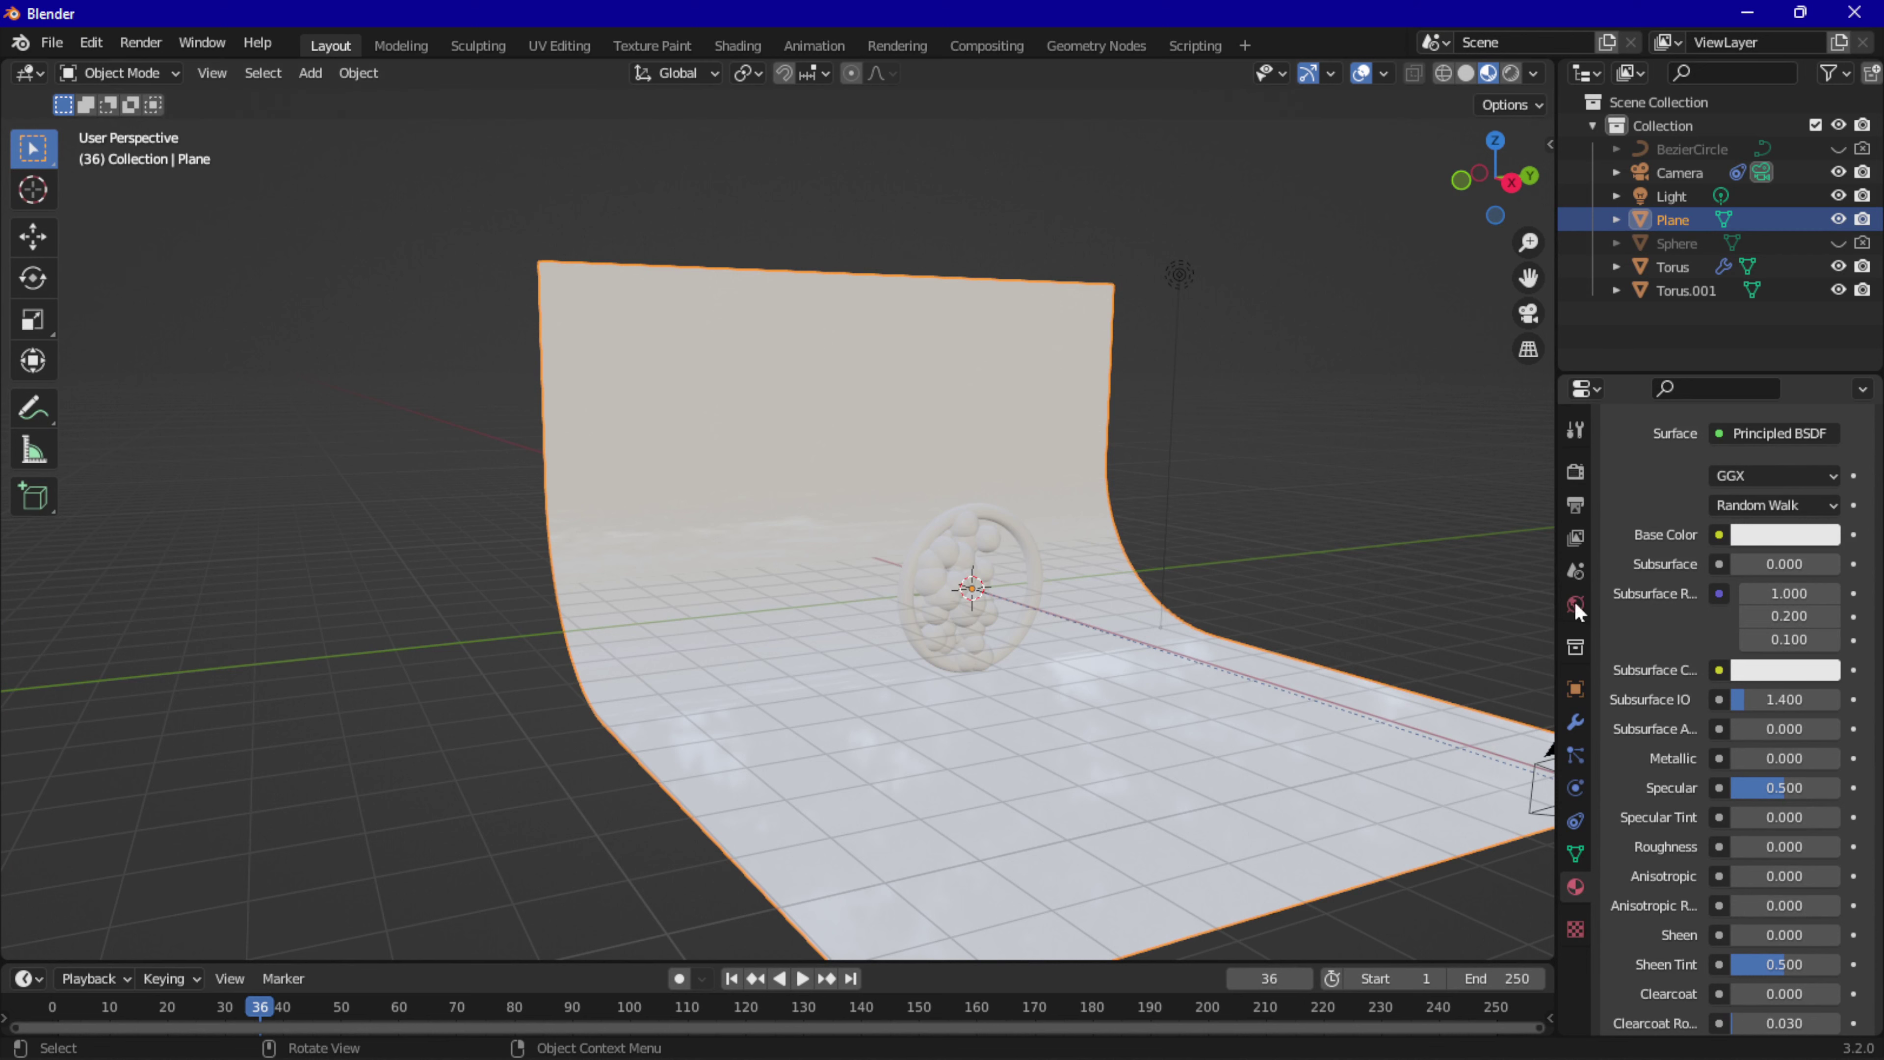
{"action": "scroll", "coordinate": [1005, 588], "scroll_direction": "up", "scroll_amount": 3}
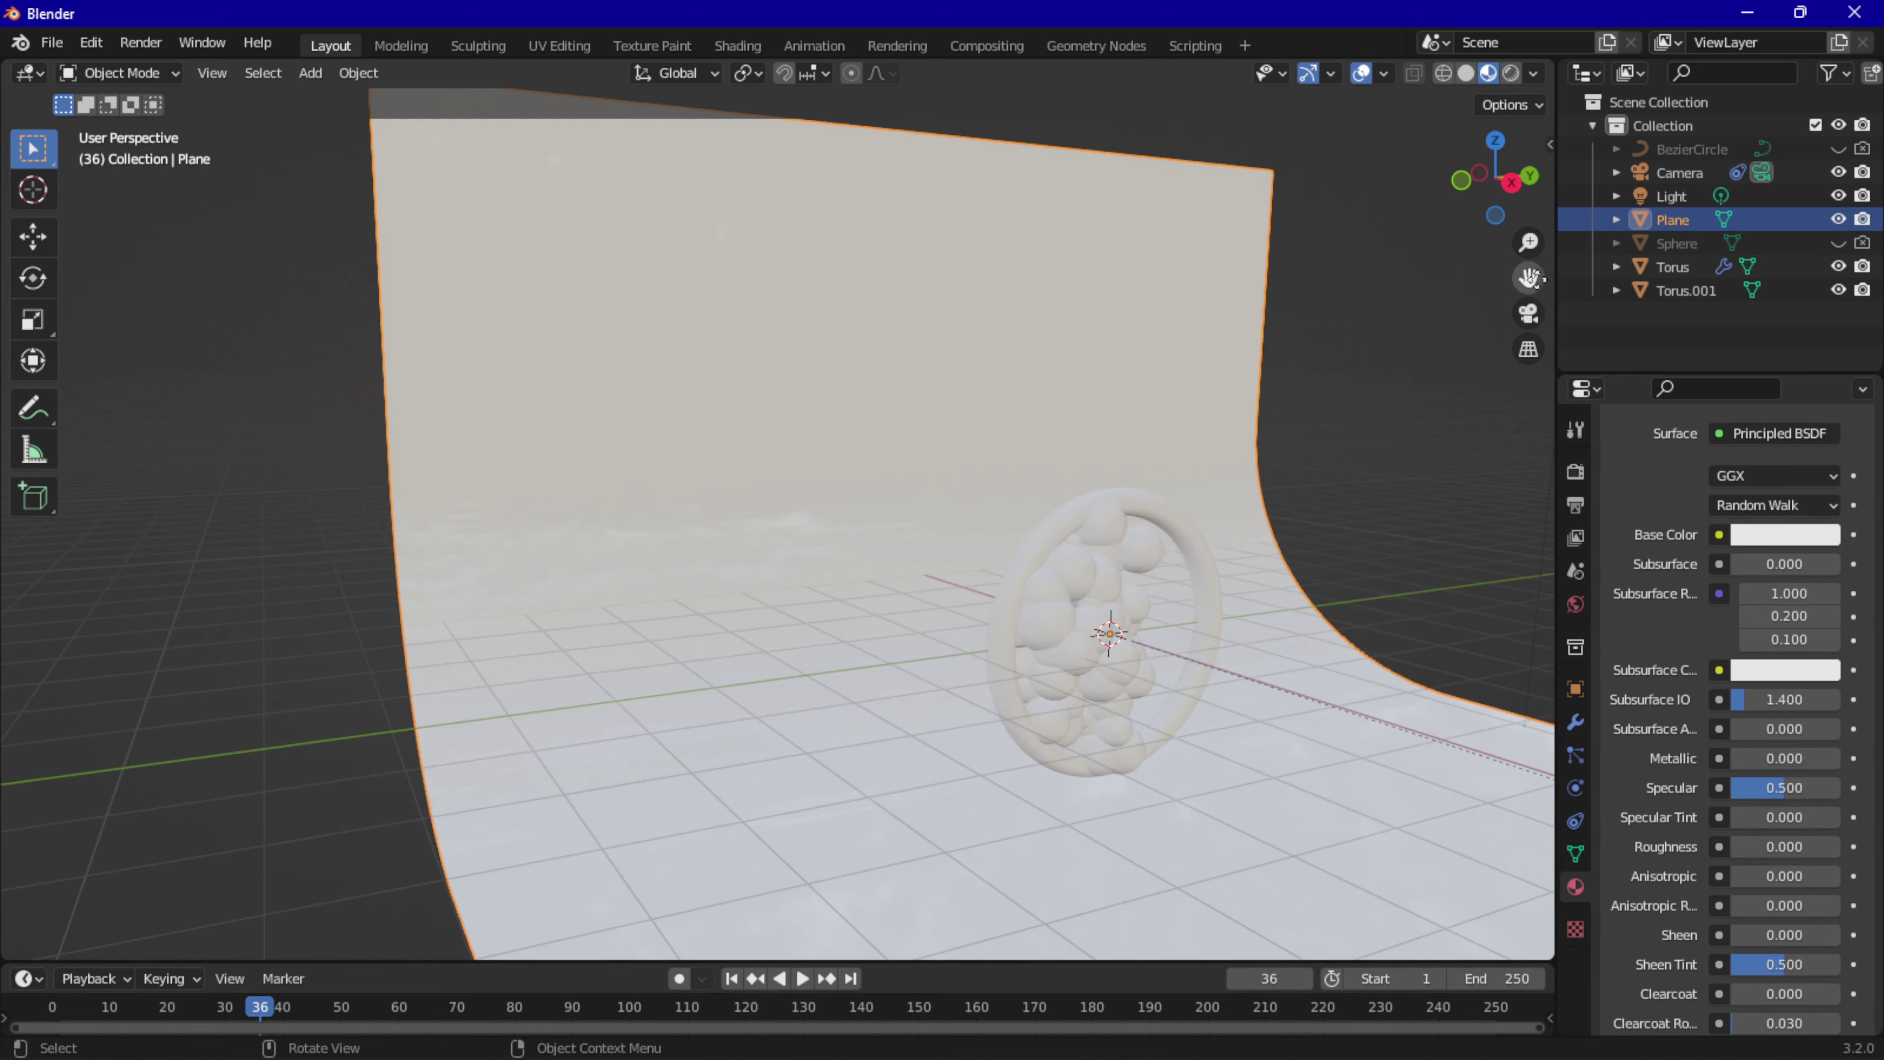
From camera view, set the Plane's Base Color to pink (H 0.933, S 0.693, V 0.800).
{"action": "left_click", "coordinate": [1528, 319]}
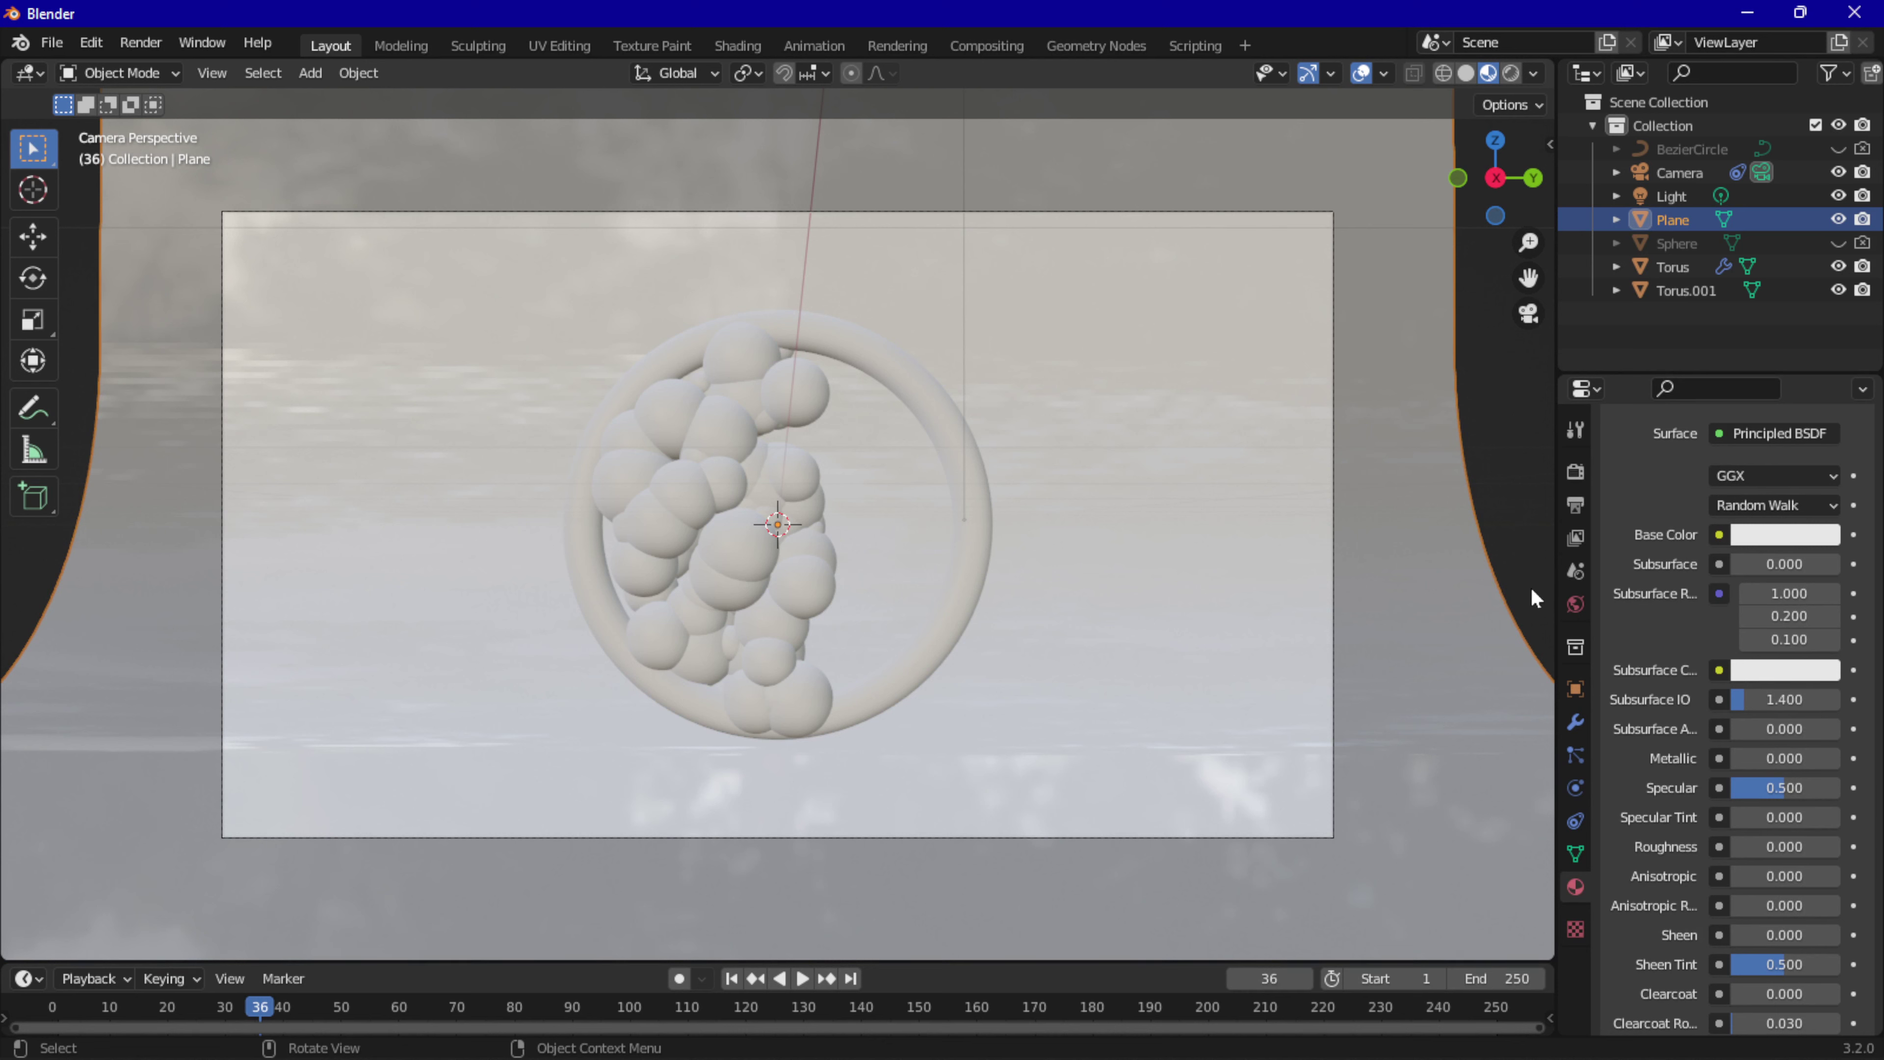
{"action": "left_click", "coordinate": [1773, 543]}
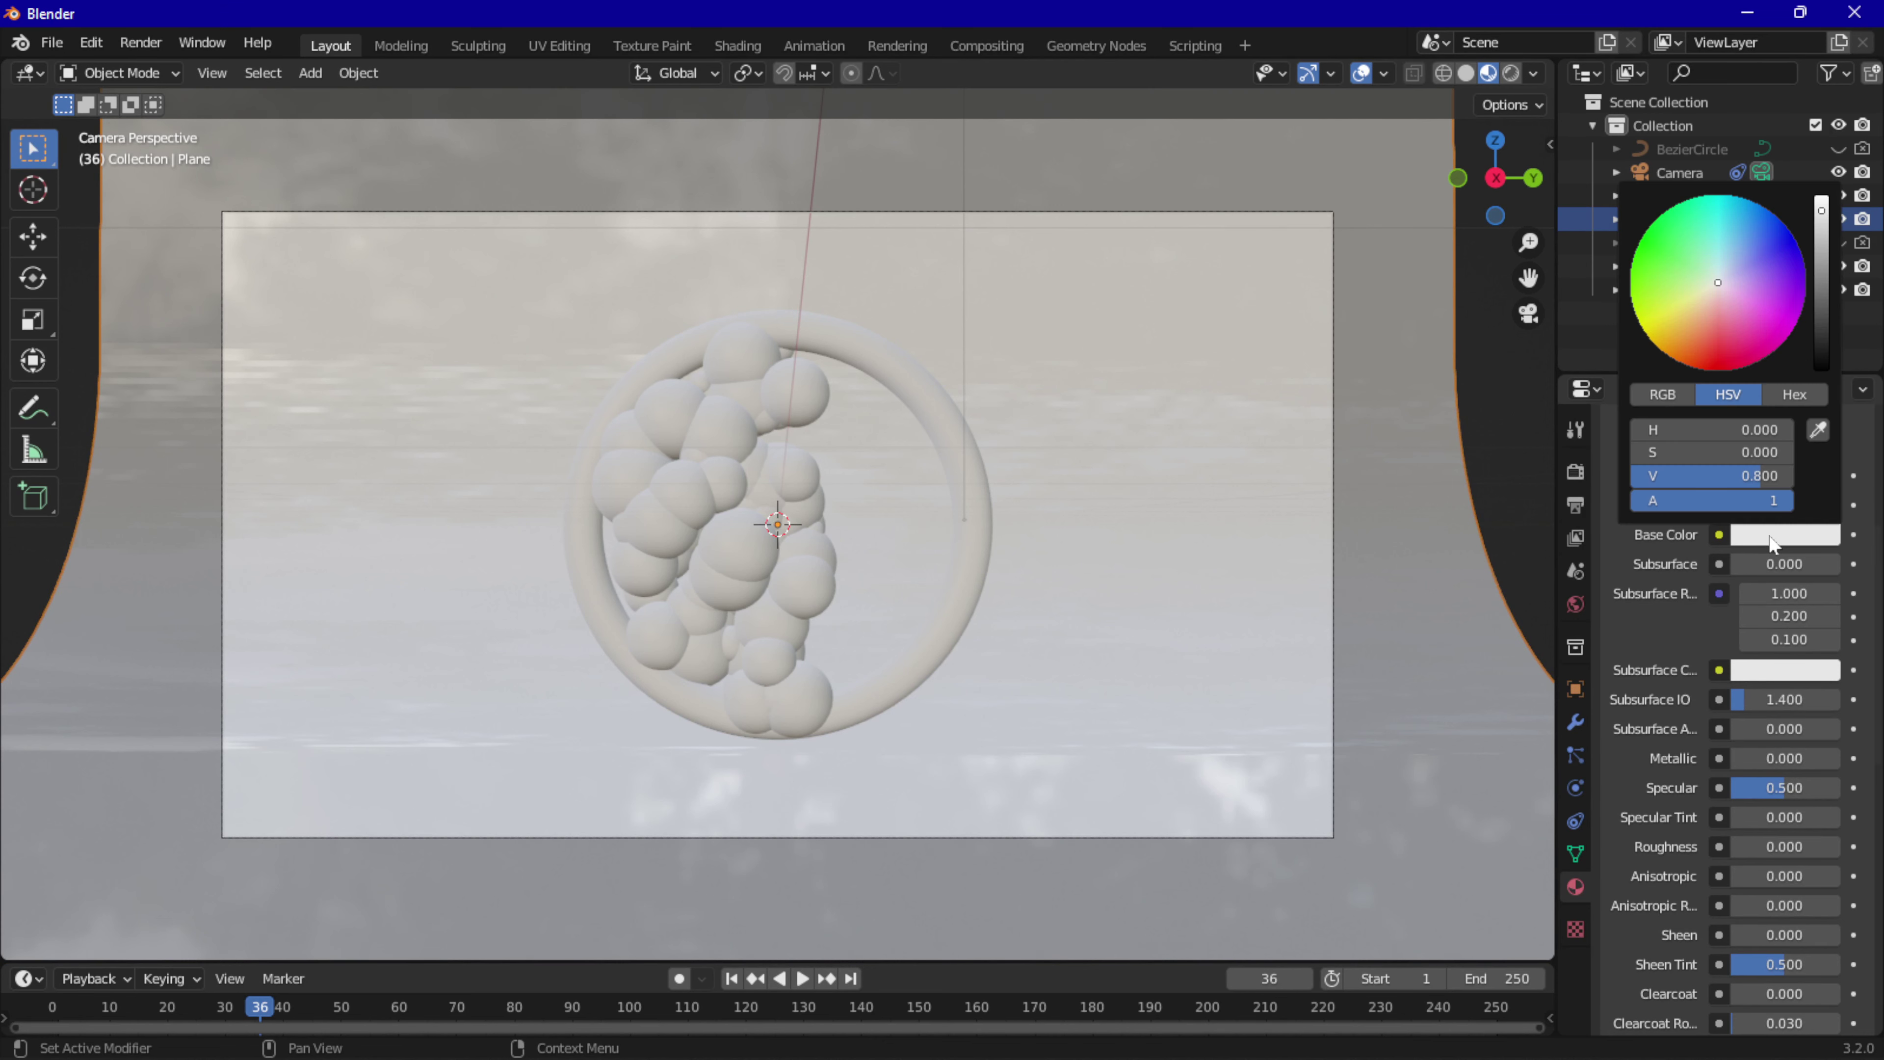
{"action": "left_click_drag", "start_coordinate": [1706, 429], "coordinate": [1777, 429]}
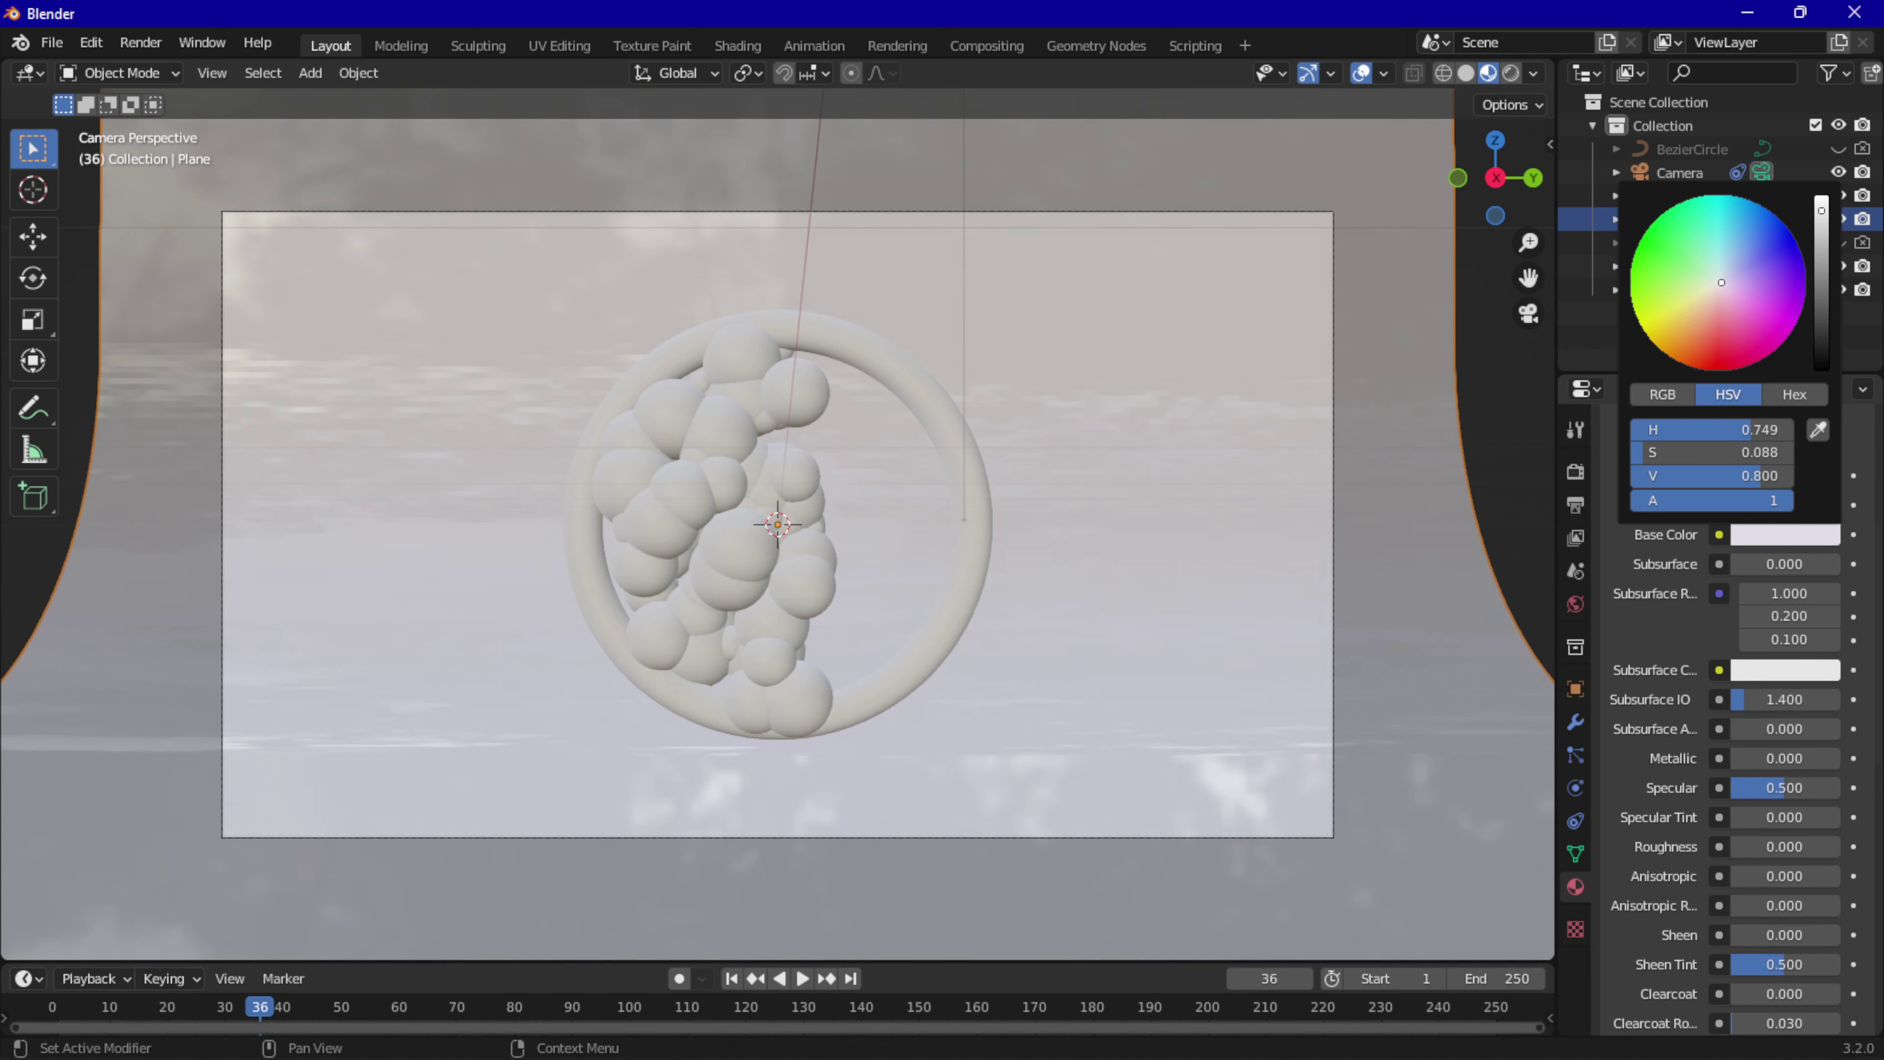
{"action": "left_click_drag", "start_coordinate": [1644, 452], "coordinate": [1707, 451]}
{"action": "mouse_move", "coordinate": [1732, 300]}
{"action": "left_mouse_down"}
{"action": "mouse_move", "coordinate": [1739, 314]}
{"action": "mouse_move", "coordinate": [1736, 291]}
{"action": "left_mouse_up"}
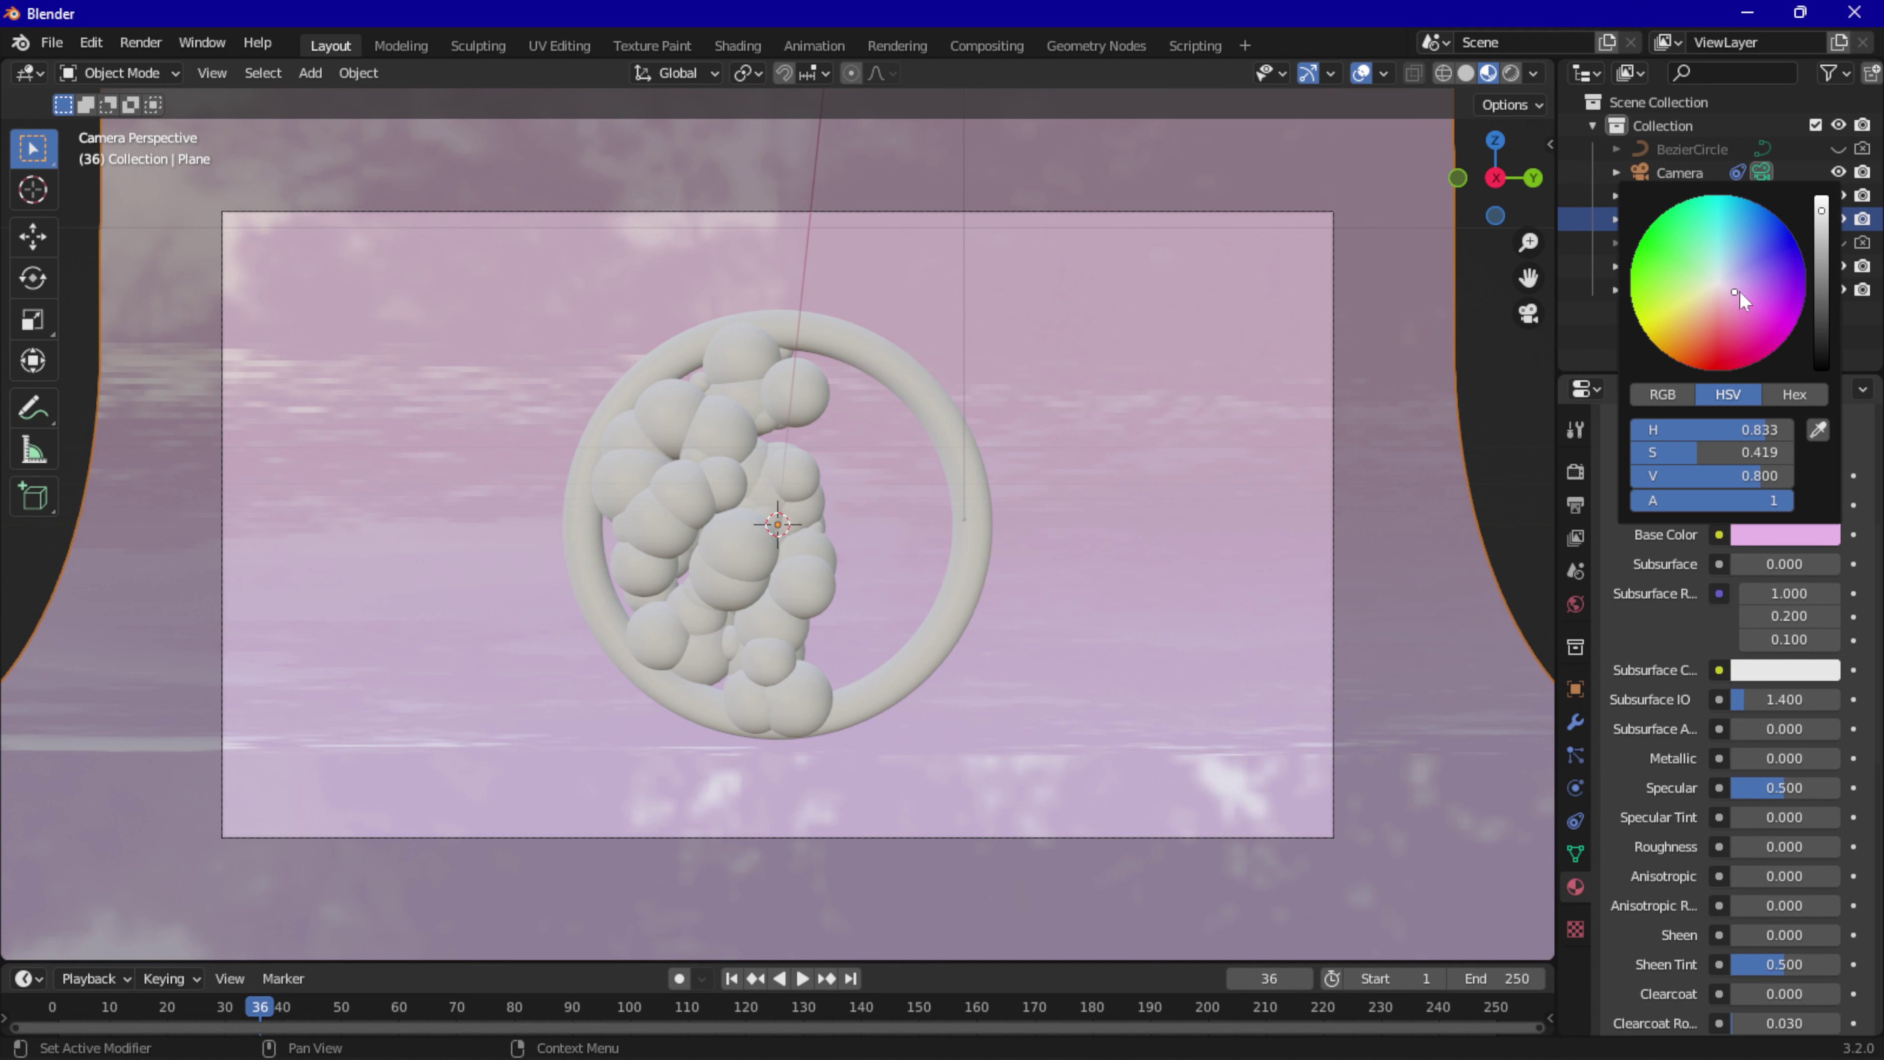
{"action": "left_click_drag", "start_coordinate": [1740, 291], "coordinate": [1730, 297]}
{"action": "left_click_drag", "start_coordinate": [1730, 297], "coordinate": [1736, 314]}
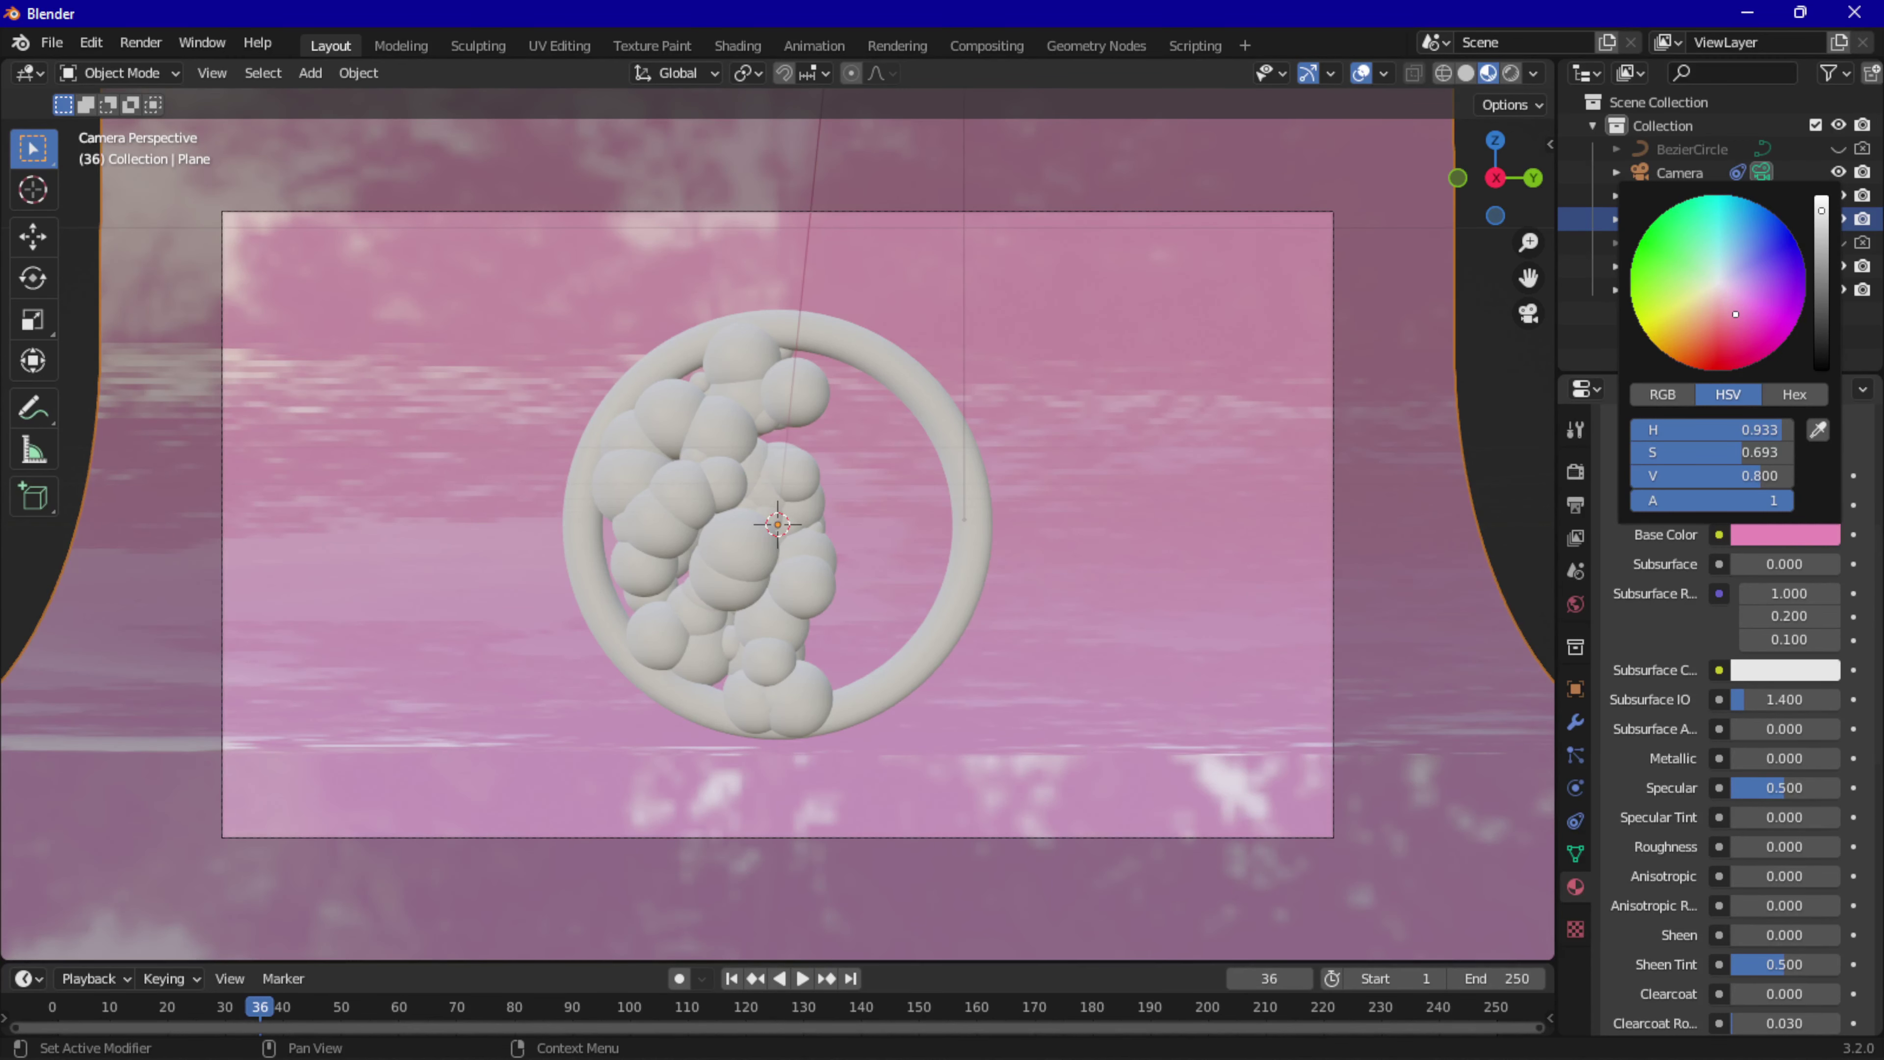
{"action": "middle_click_drag", "start_coordinate": [772, 653], "coordinate": [664, 654]}
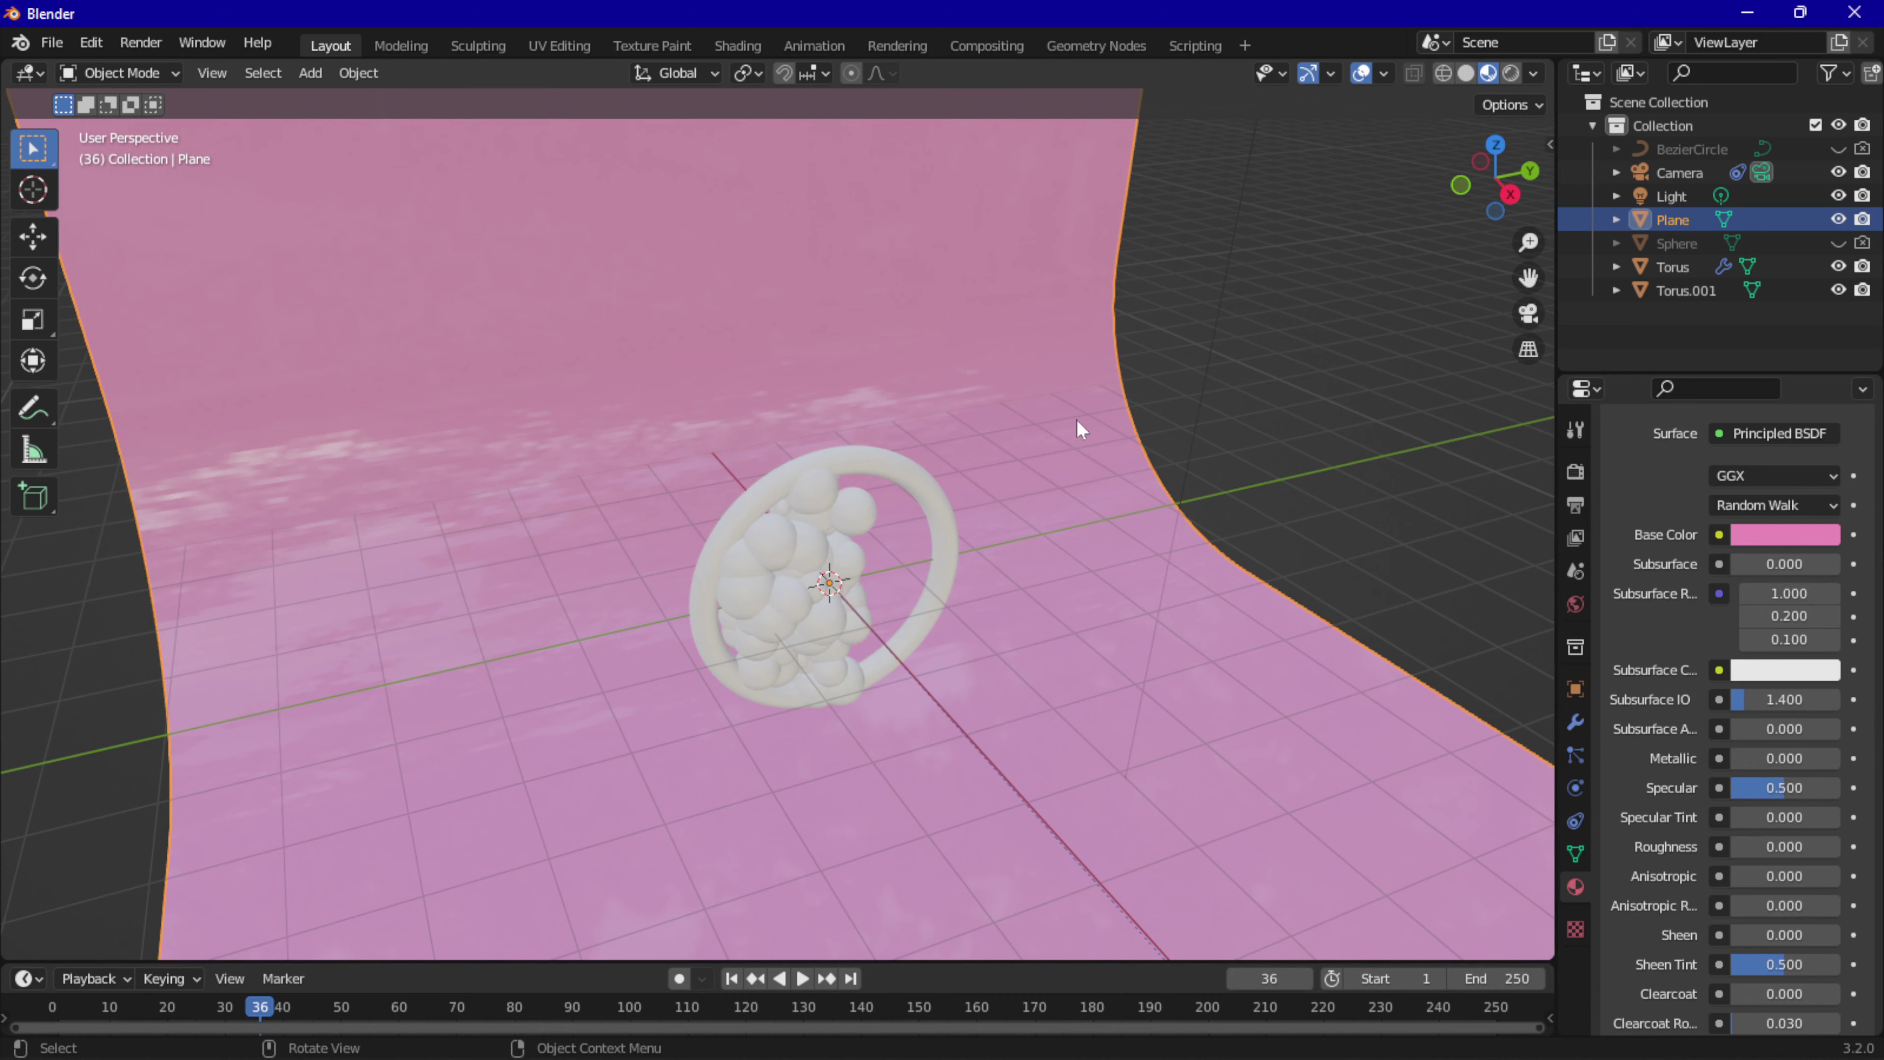
{"action": "middle_click_drag", "start_coordinate": [1077, 420], "coordinate": [1053, 349]}
{"action": "scroll", "coordinate": [1701, 794], "scroll_direction": "down", "scroll_amount": 3}
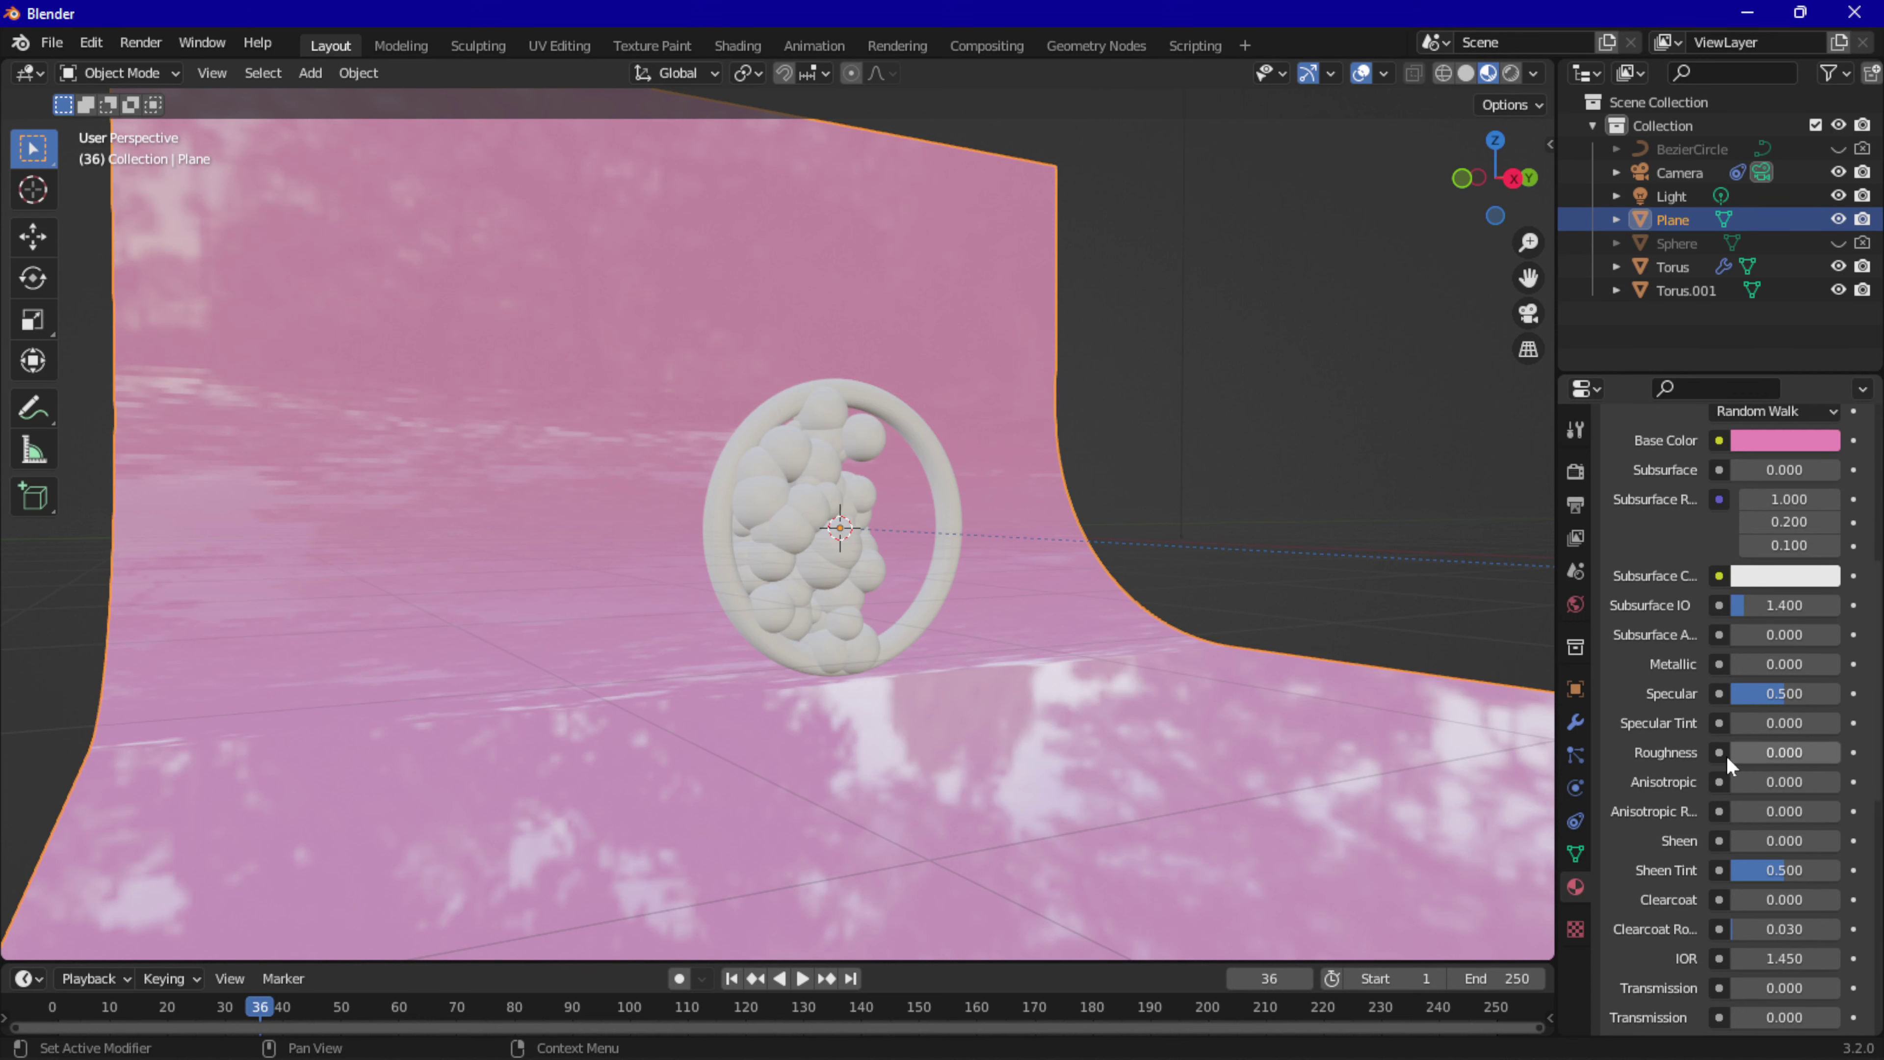
Give Torus.001 a new material with a white Emission colour.
{"action": "scroll", "coordinate": [653, 346], "scroll_direction": "up", "scroll_amount": 5}
{"action": "left_click", "coordinate": [654, 346]}
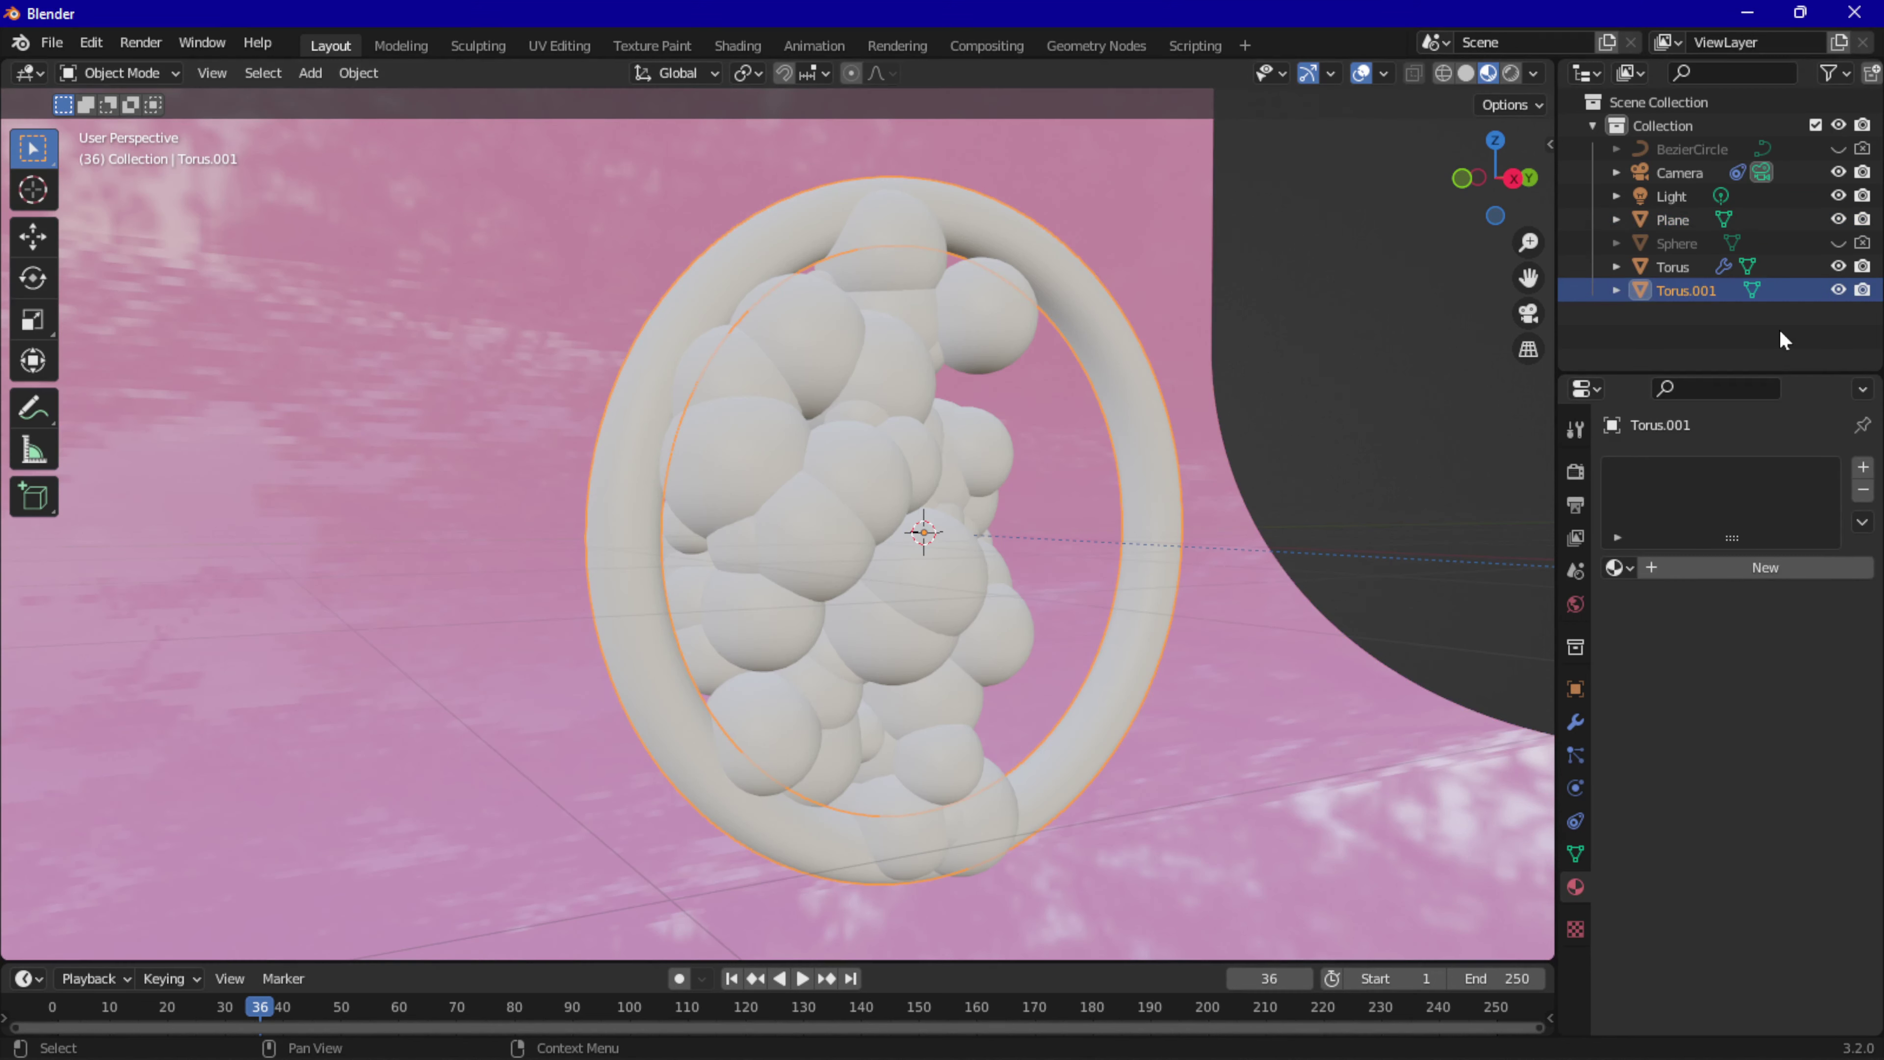
{"action": "left_click", "coordinate": [1751, 568]}
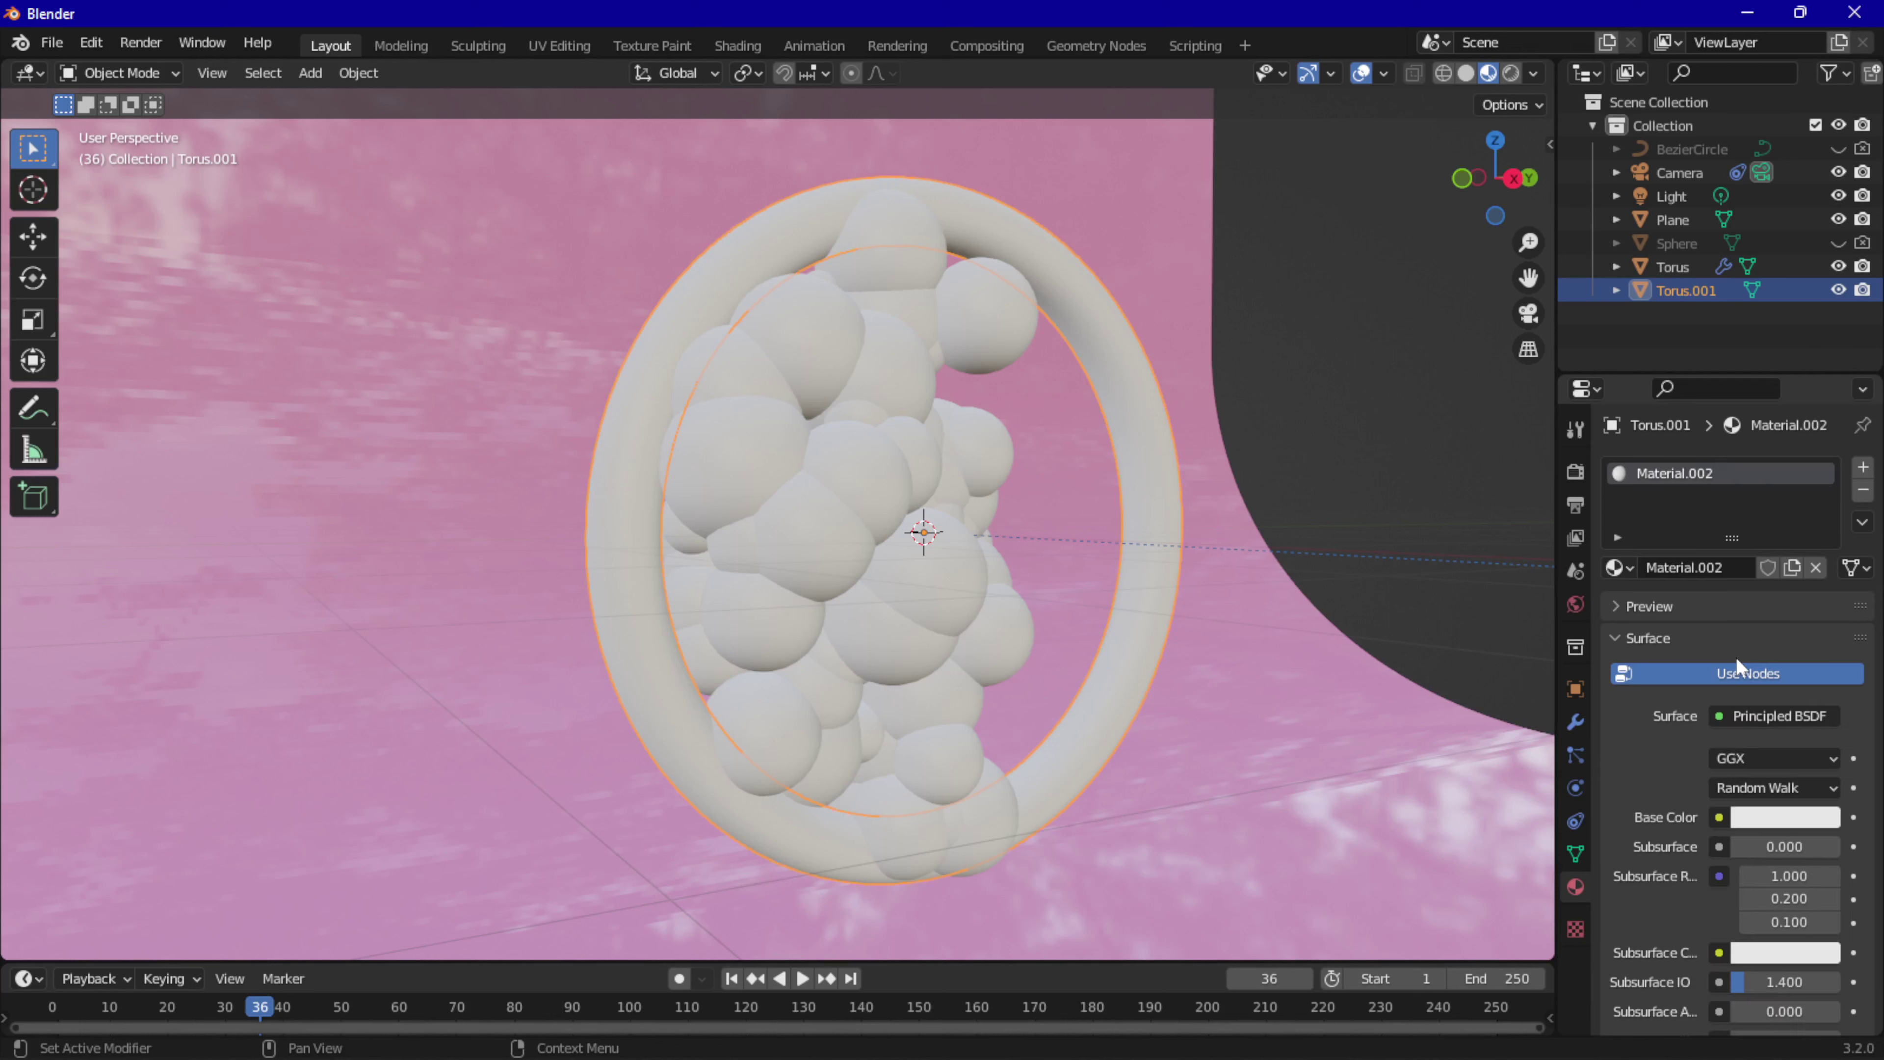
{"action": "scroll", "coordinate": [1736, 657], "scroll_direction": "down", "scroll_amount": 5}
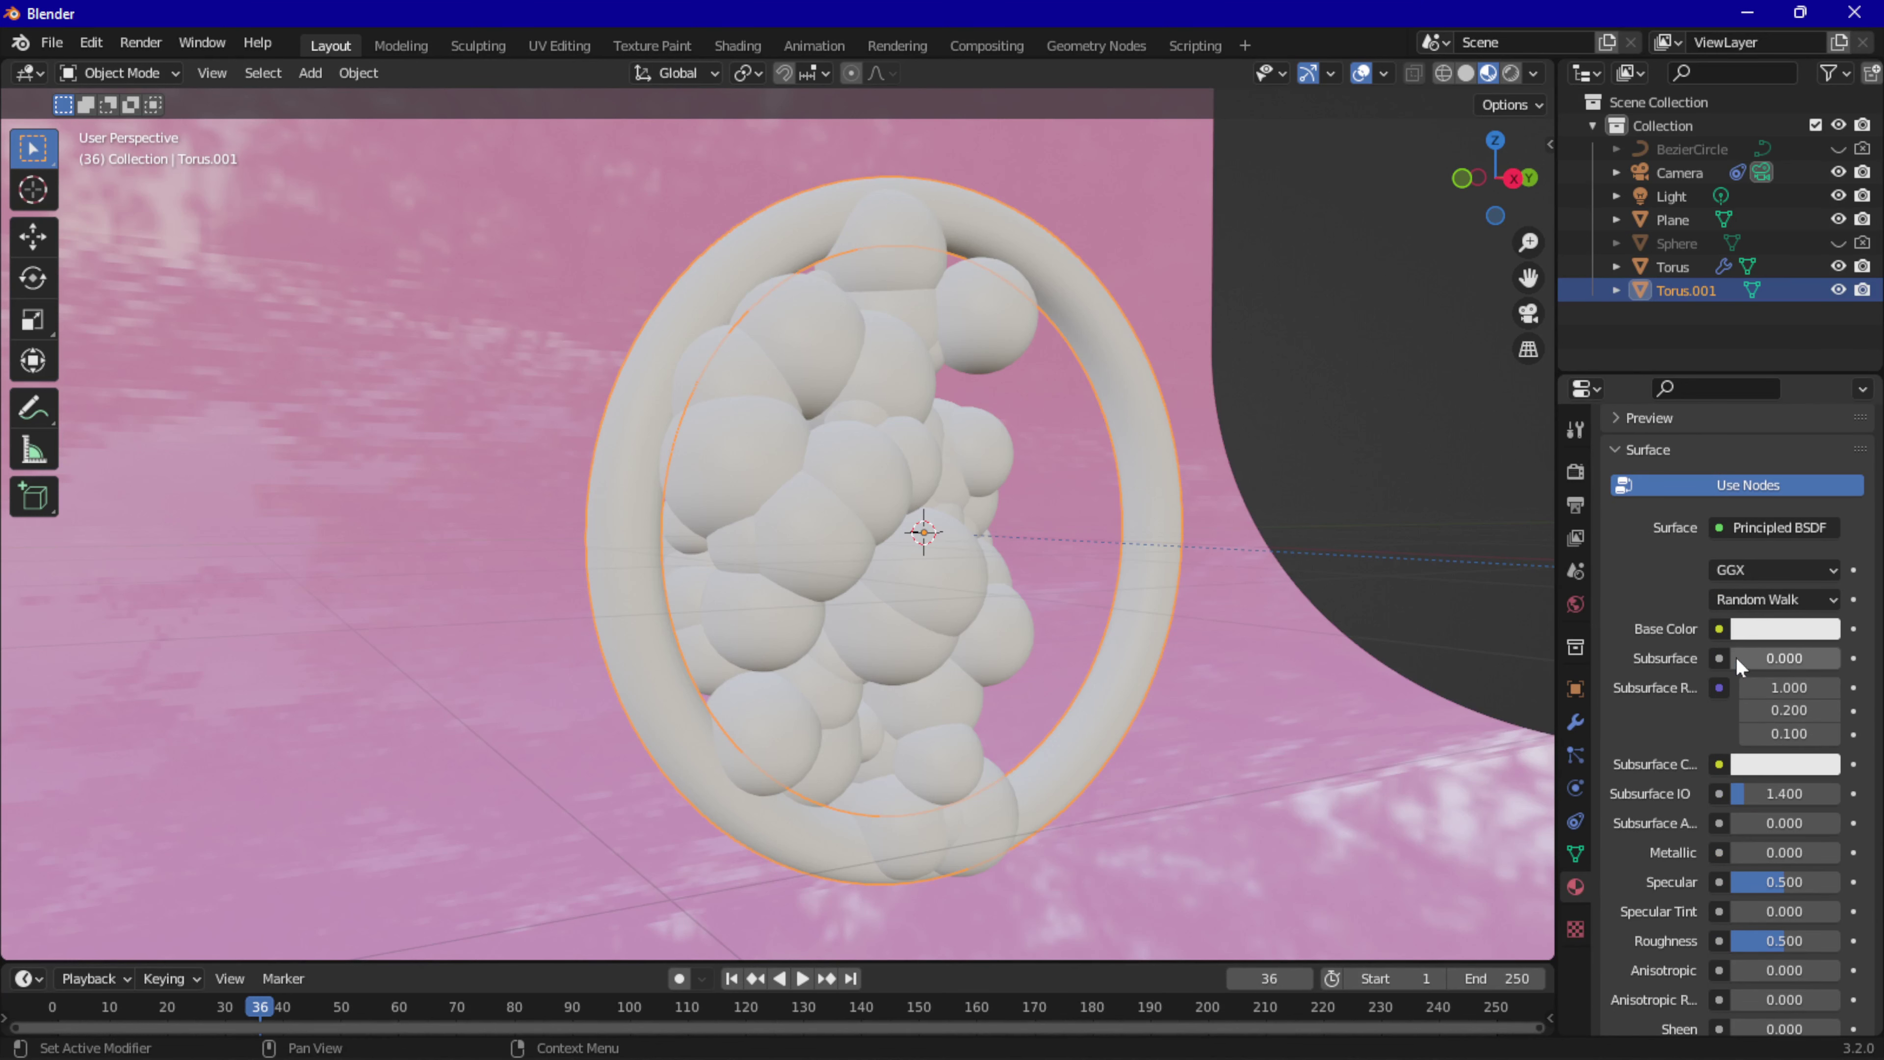
{"action": "scroll", "coordinate": [1736, 655], "scroll_direction": "down", "scroll_amount": 10}
{"action": "scroll", "coordinate": [1823, 790], "scroll_direction": "down", "scroll_amount": 2}
{"action": "scroll", "coordinate": [1794, 753], "scroll_direction": "down", "scroll_amount": 4}
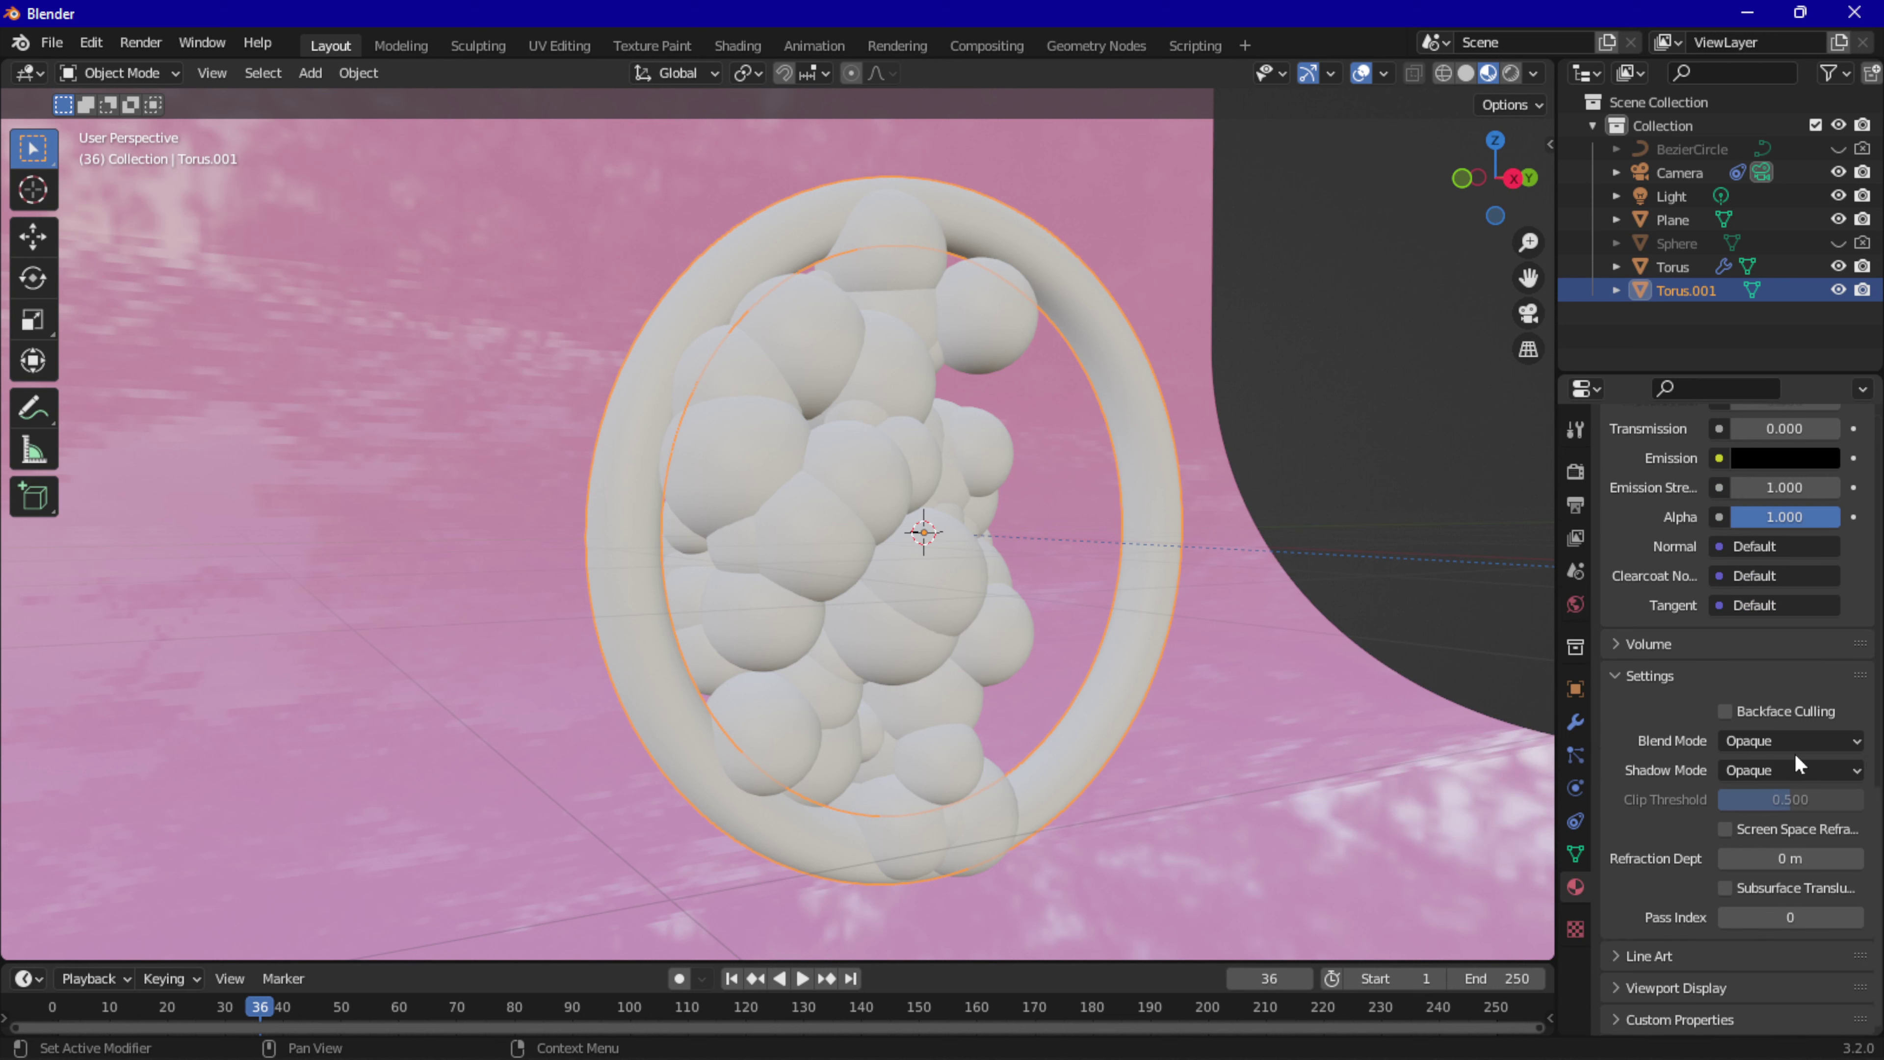
{"action": "scroll", "coordinate": [1794, 752], "scroll_direction": "up", "scroll_amount": 5}
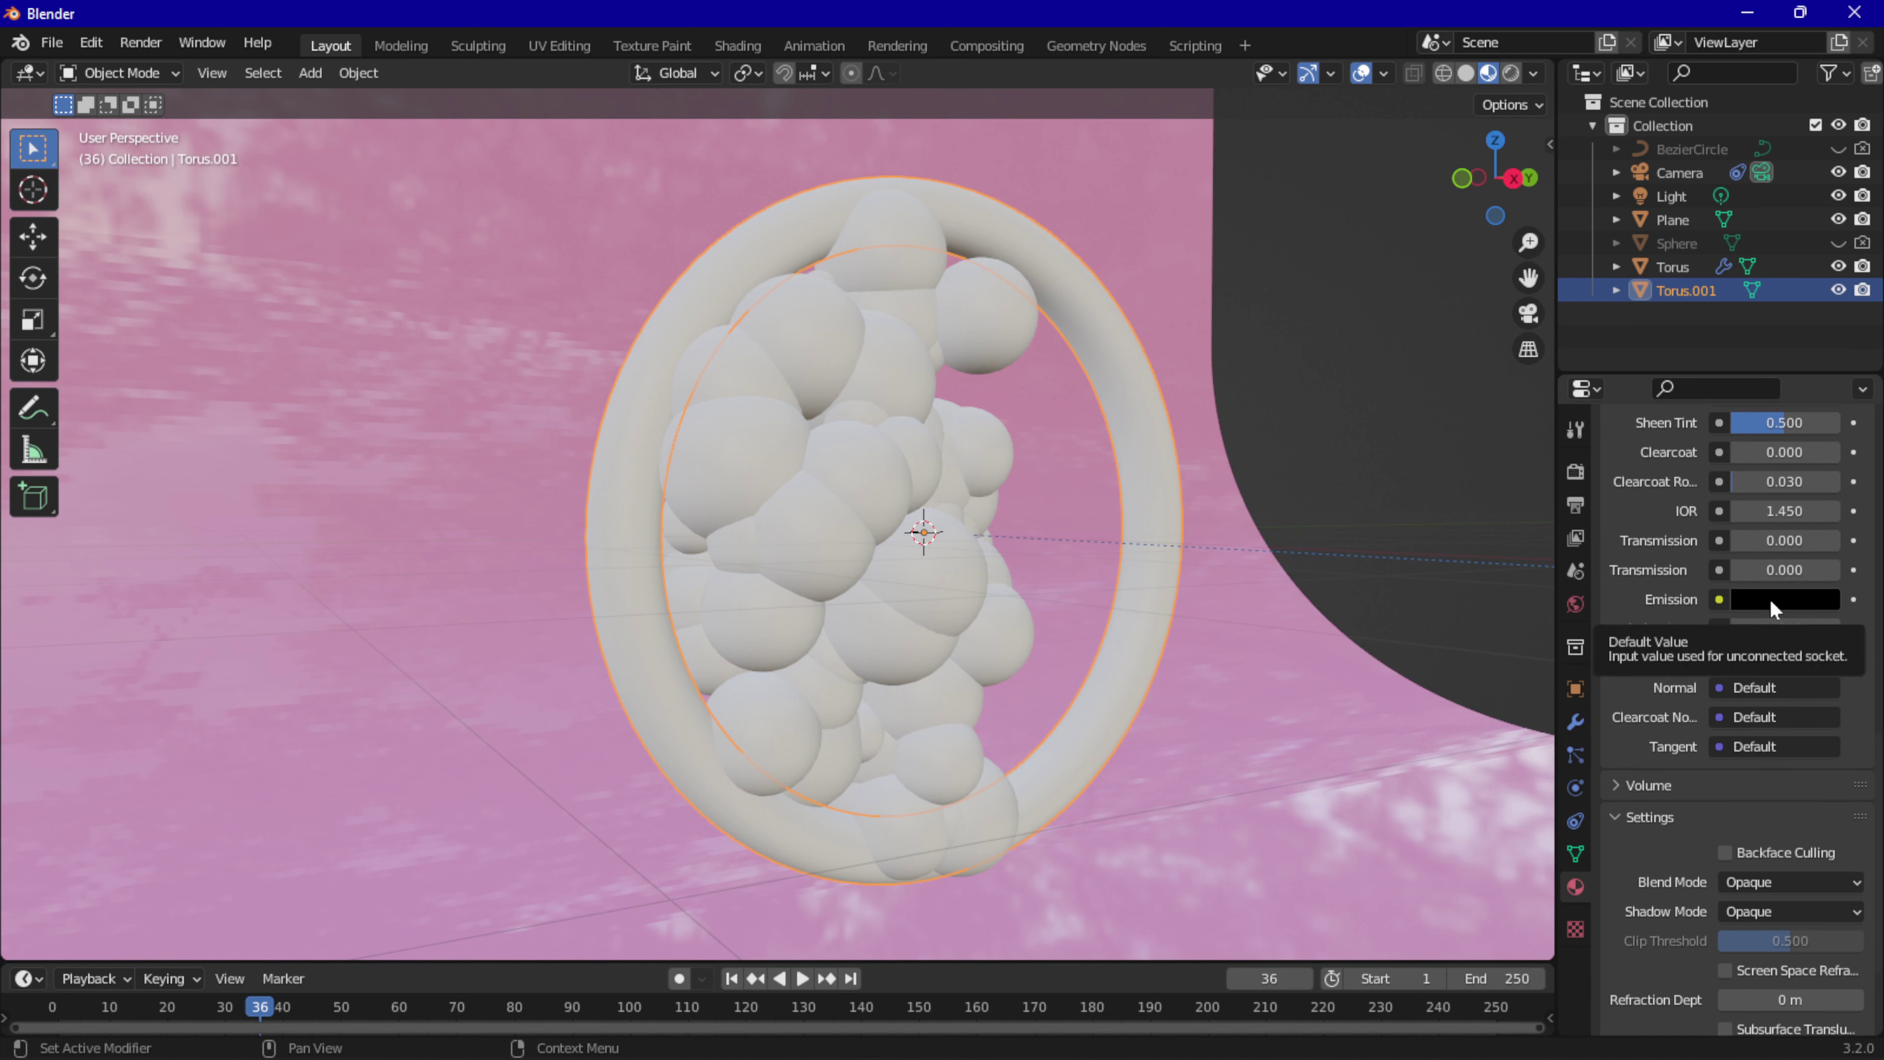
{"action": "left_click", "coordinate": [1773, 599]}
{"action": "left_click_drag", "start_coordinate": [1821, 427], "coordinate": [1829, 267]}
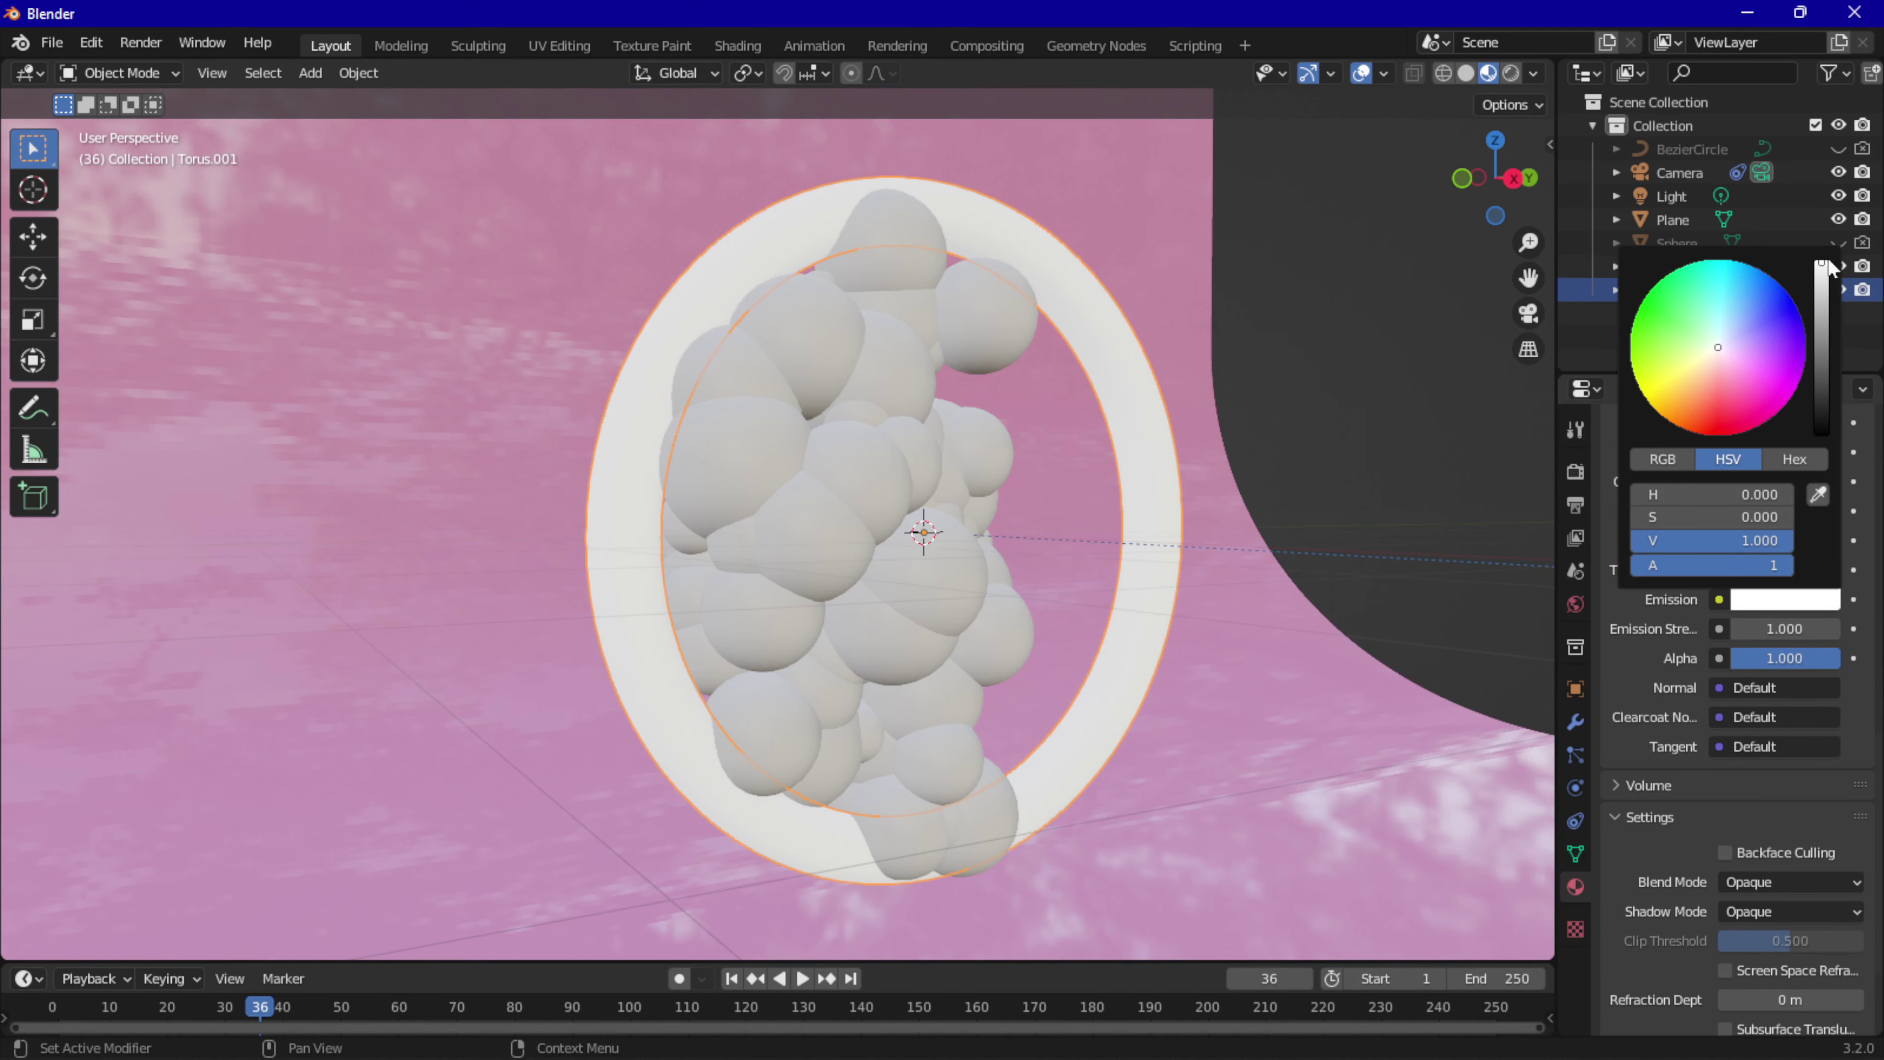
Set the ring's Emission Strength to 32.5 so it glows bright white.
{"action": "left_click", "coordinate": [1744, 626]}
{"action": "type", "text": "23.5"}
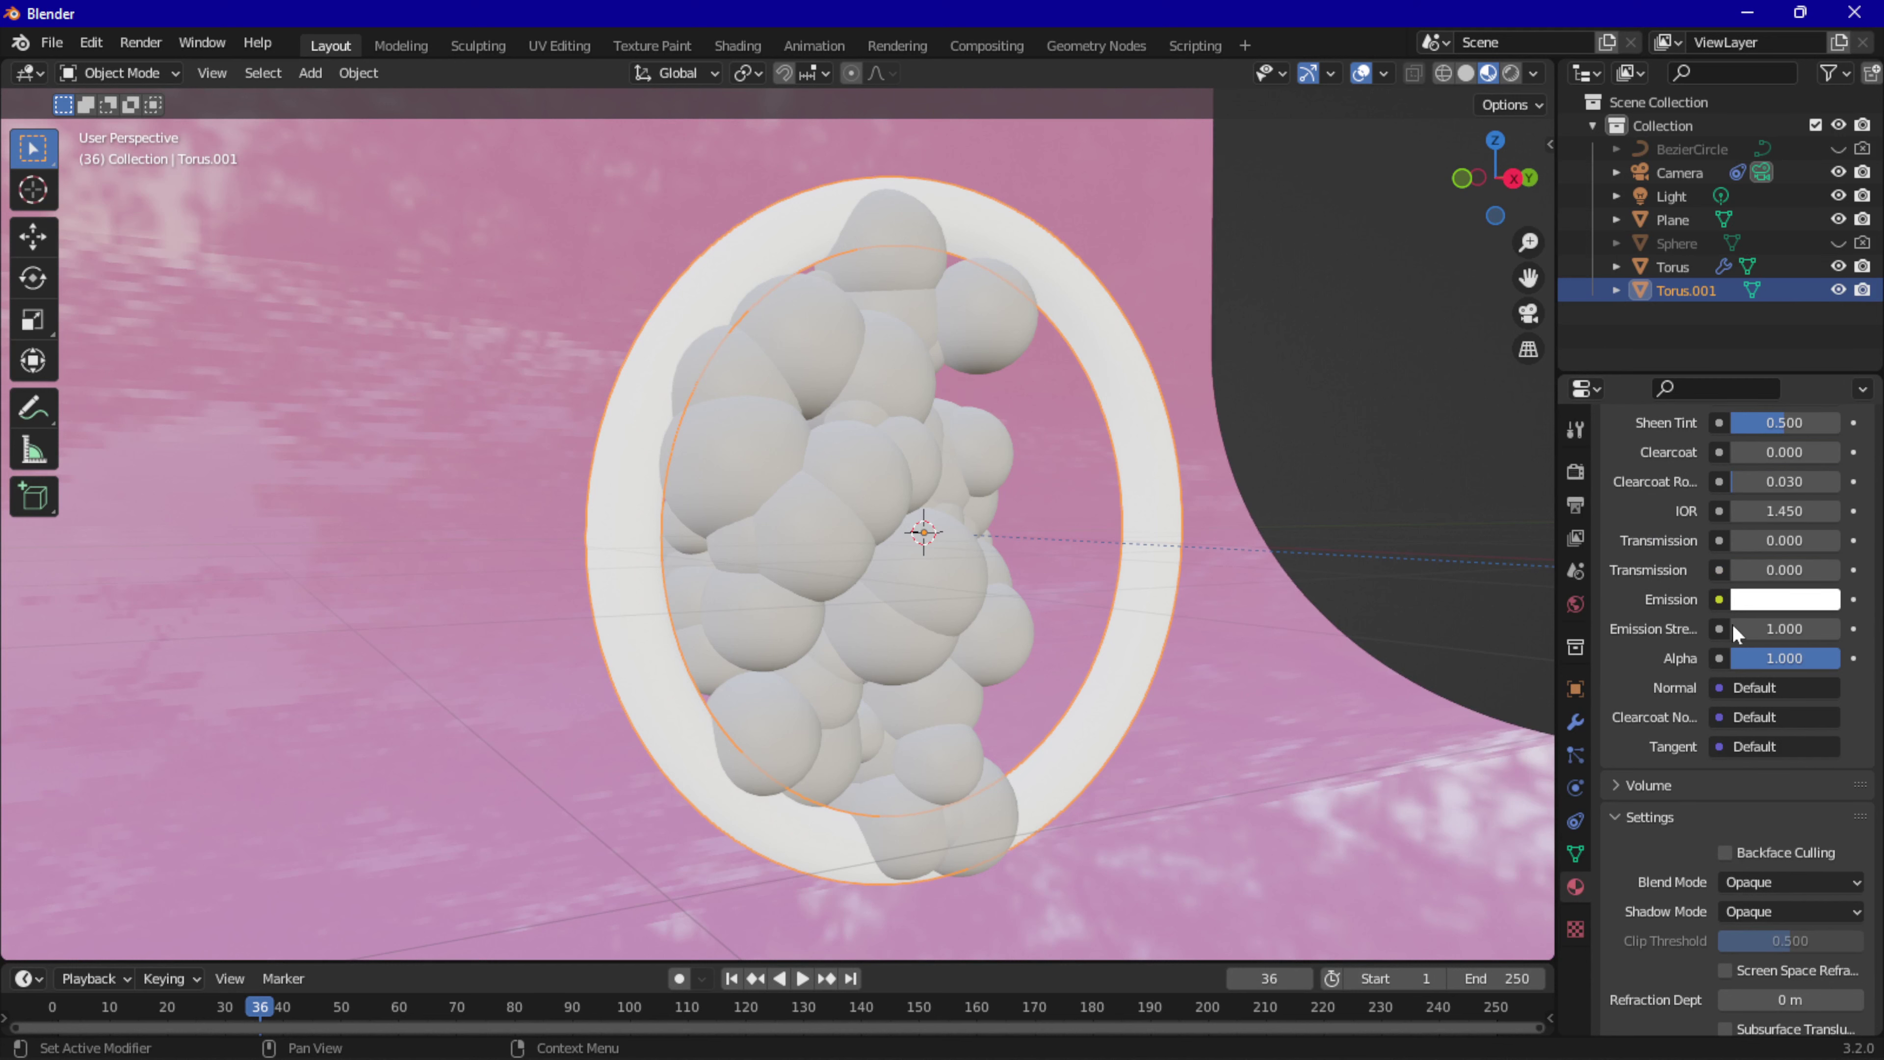
{"action": "key", "text": "Return"}
{"action": "left_click_drag", "start_coordinate": [1784, 629], "coordinate": [1821, 628]}
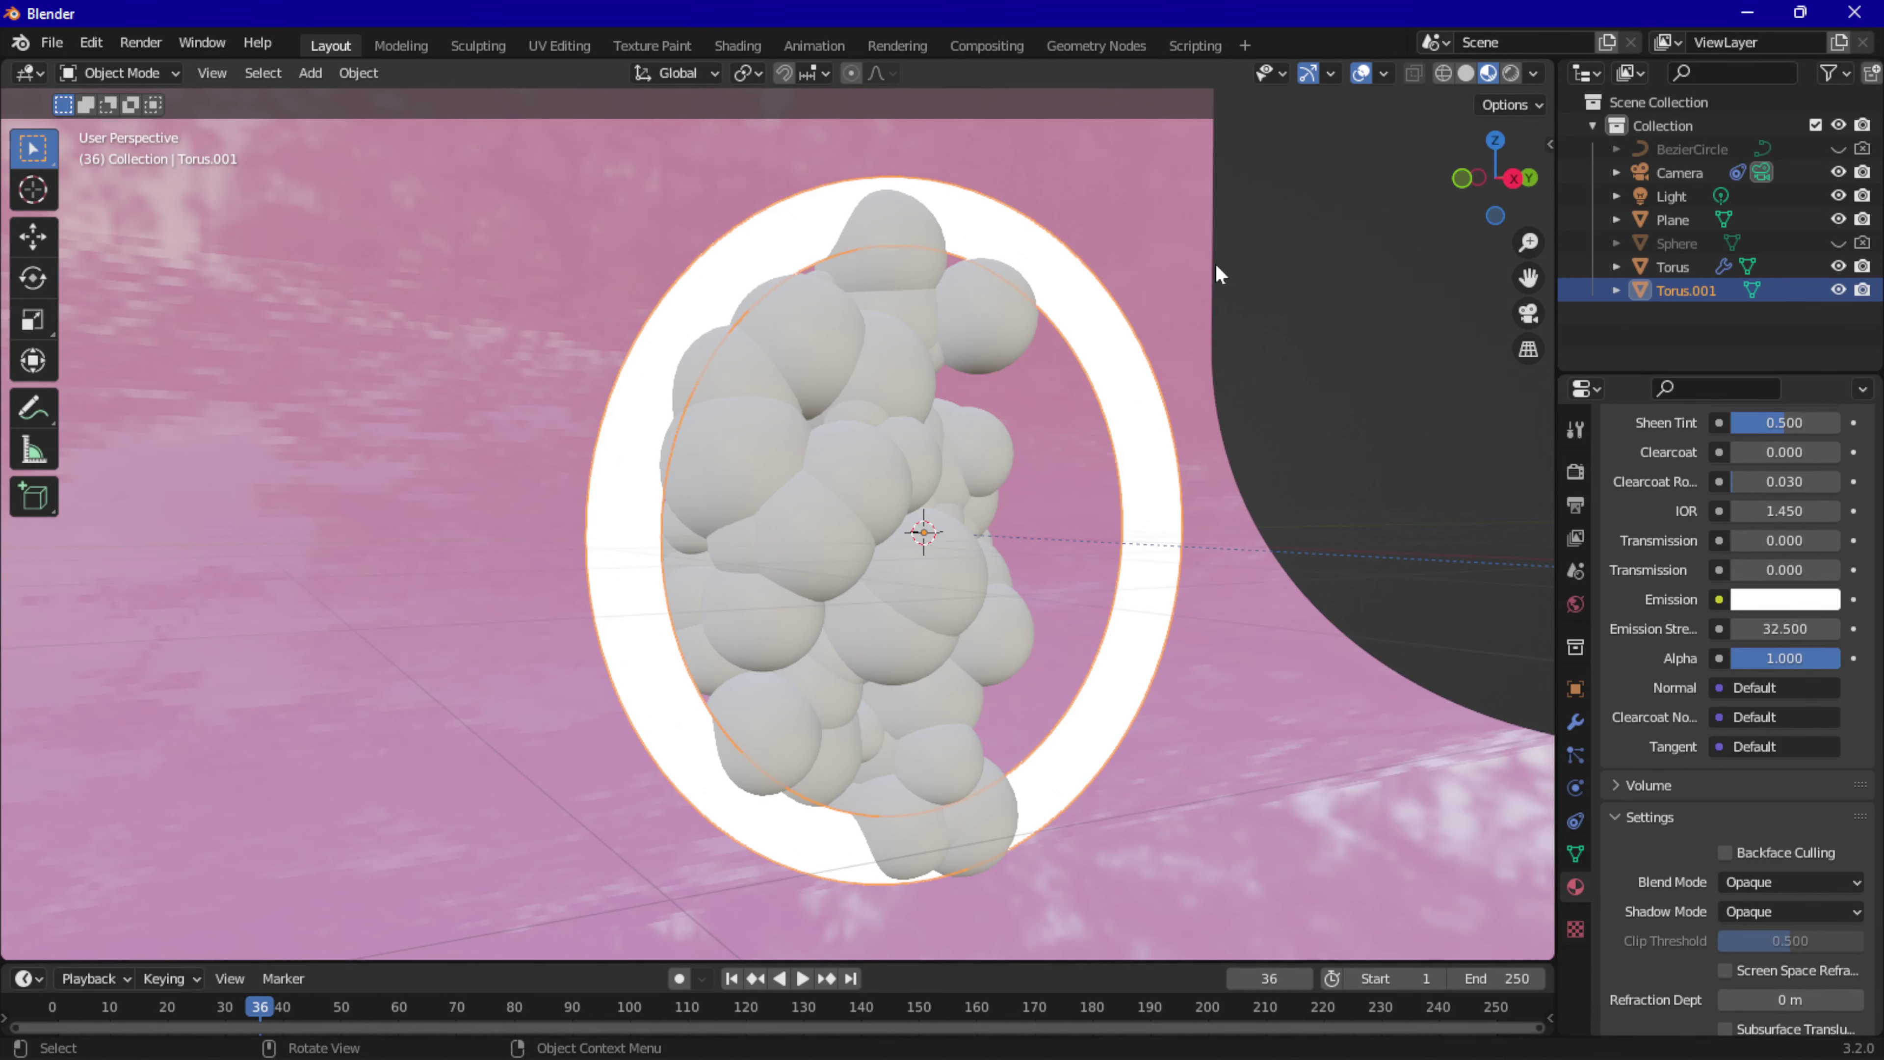
{"action": "middle_click_drag", "start_coordinate": [1216, 266], "coordinate": [930, 397]}
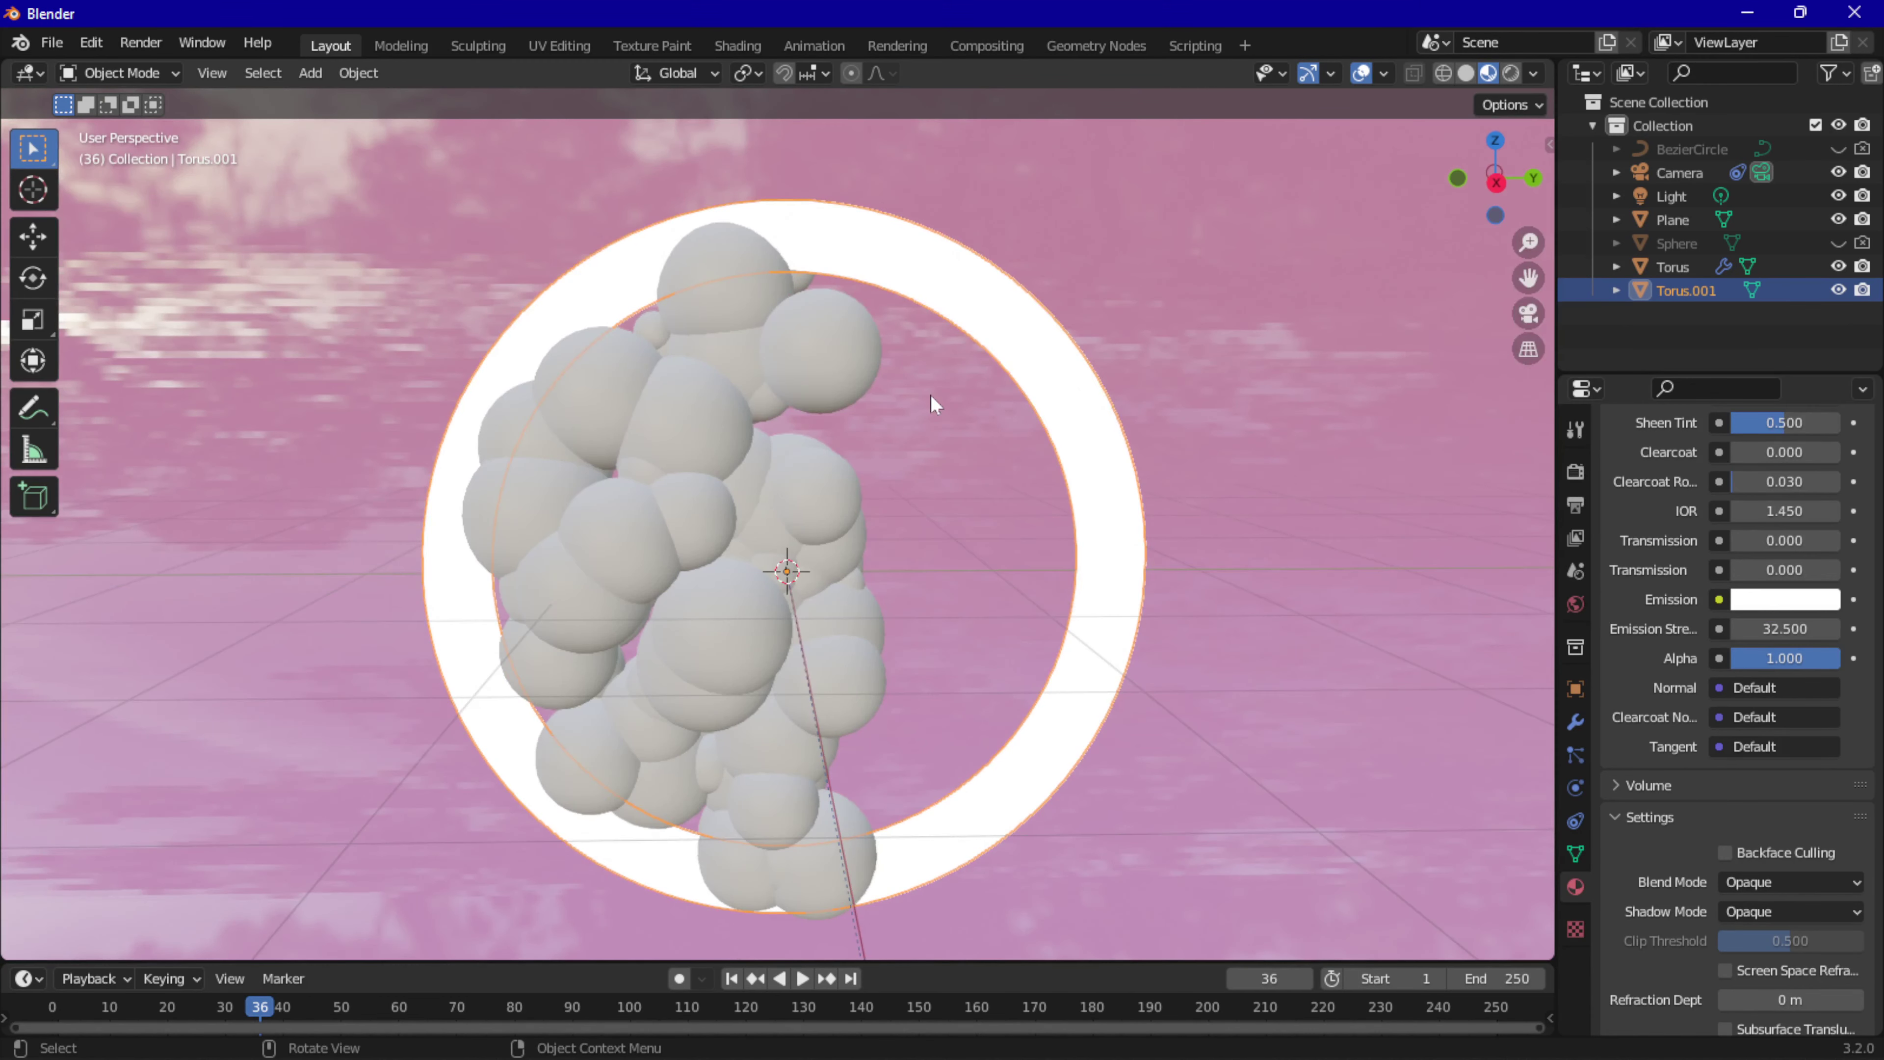
{"action": "scroll", "coordinate": [933, 404], "scroll_direction": "down", "scroll_amount": 3}
{"action": "left_click", "coordinate": [1576, 472]}
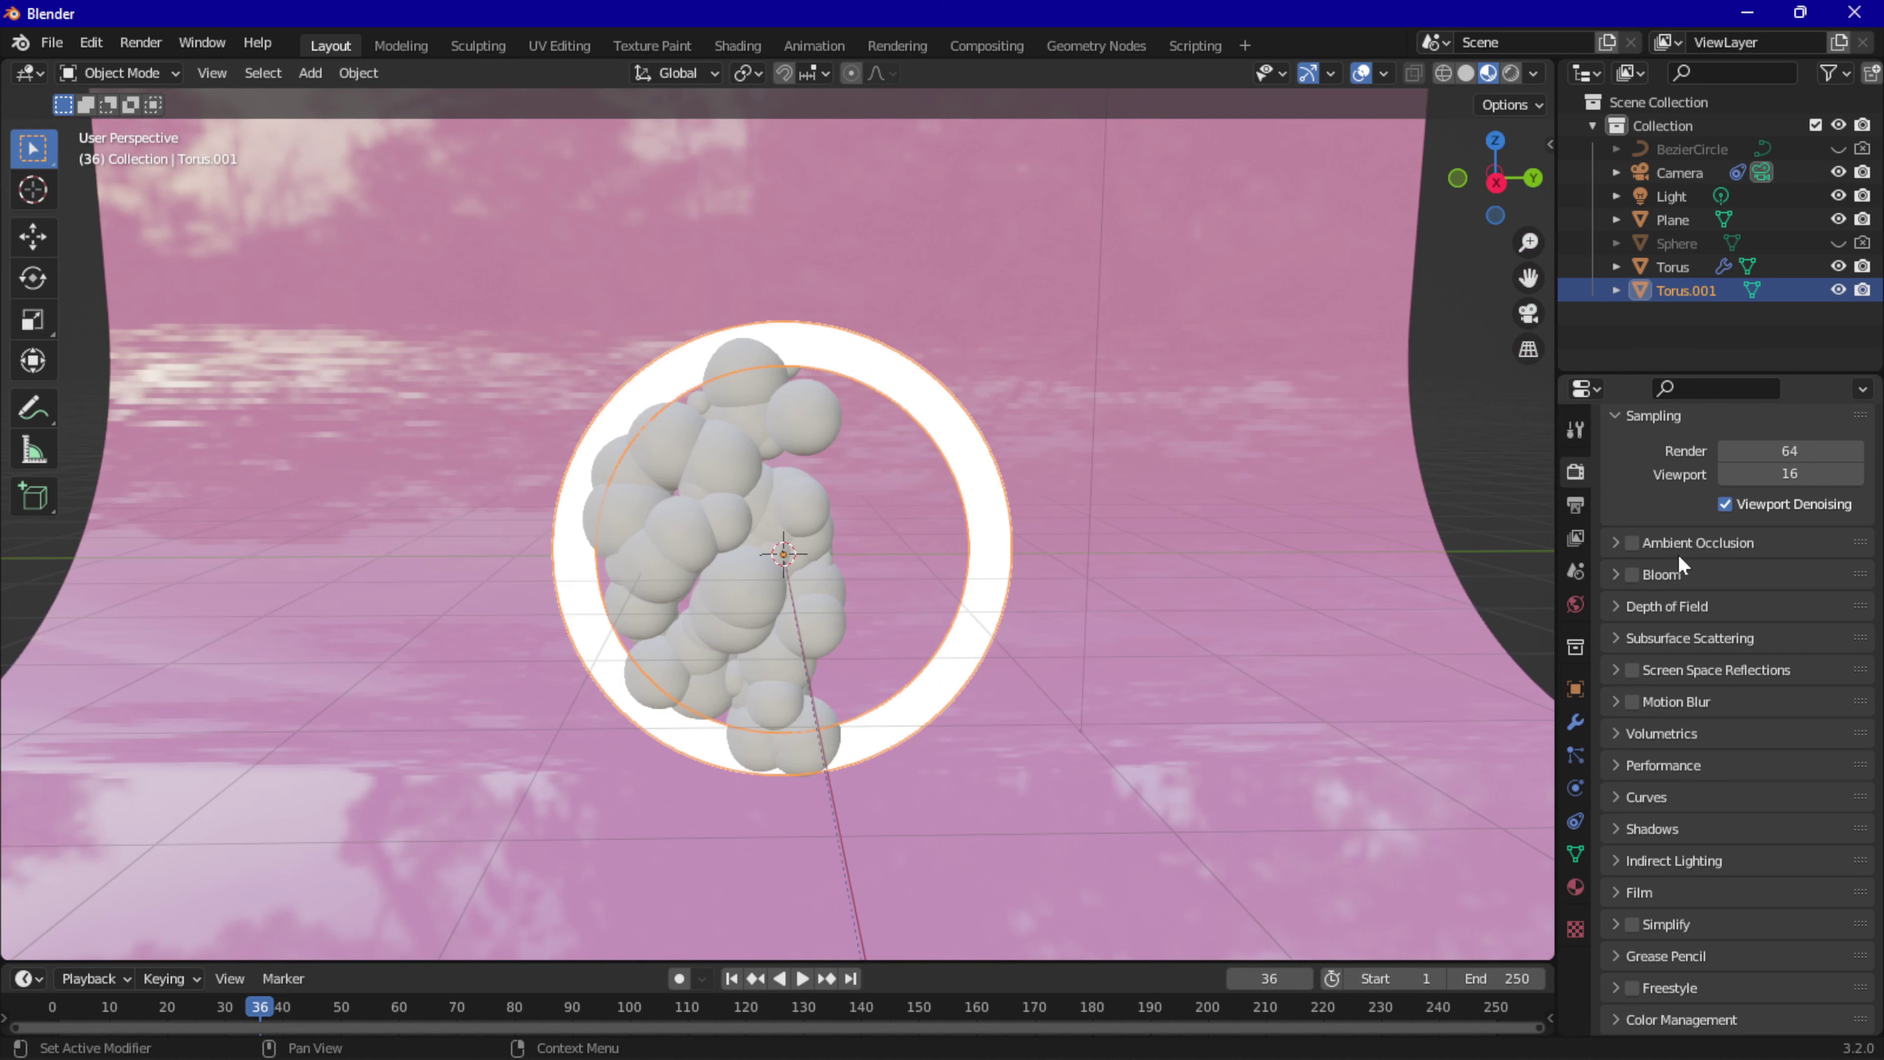
Enable Ambient Occlusion and Bloom, with bloom Radius 0.535 and Intensity 0.034.
{"action": "left_click", "coordinate": [1632, 542]}
{"action": "left_click", "coordinate": [1632, 575]}
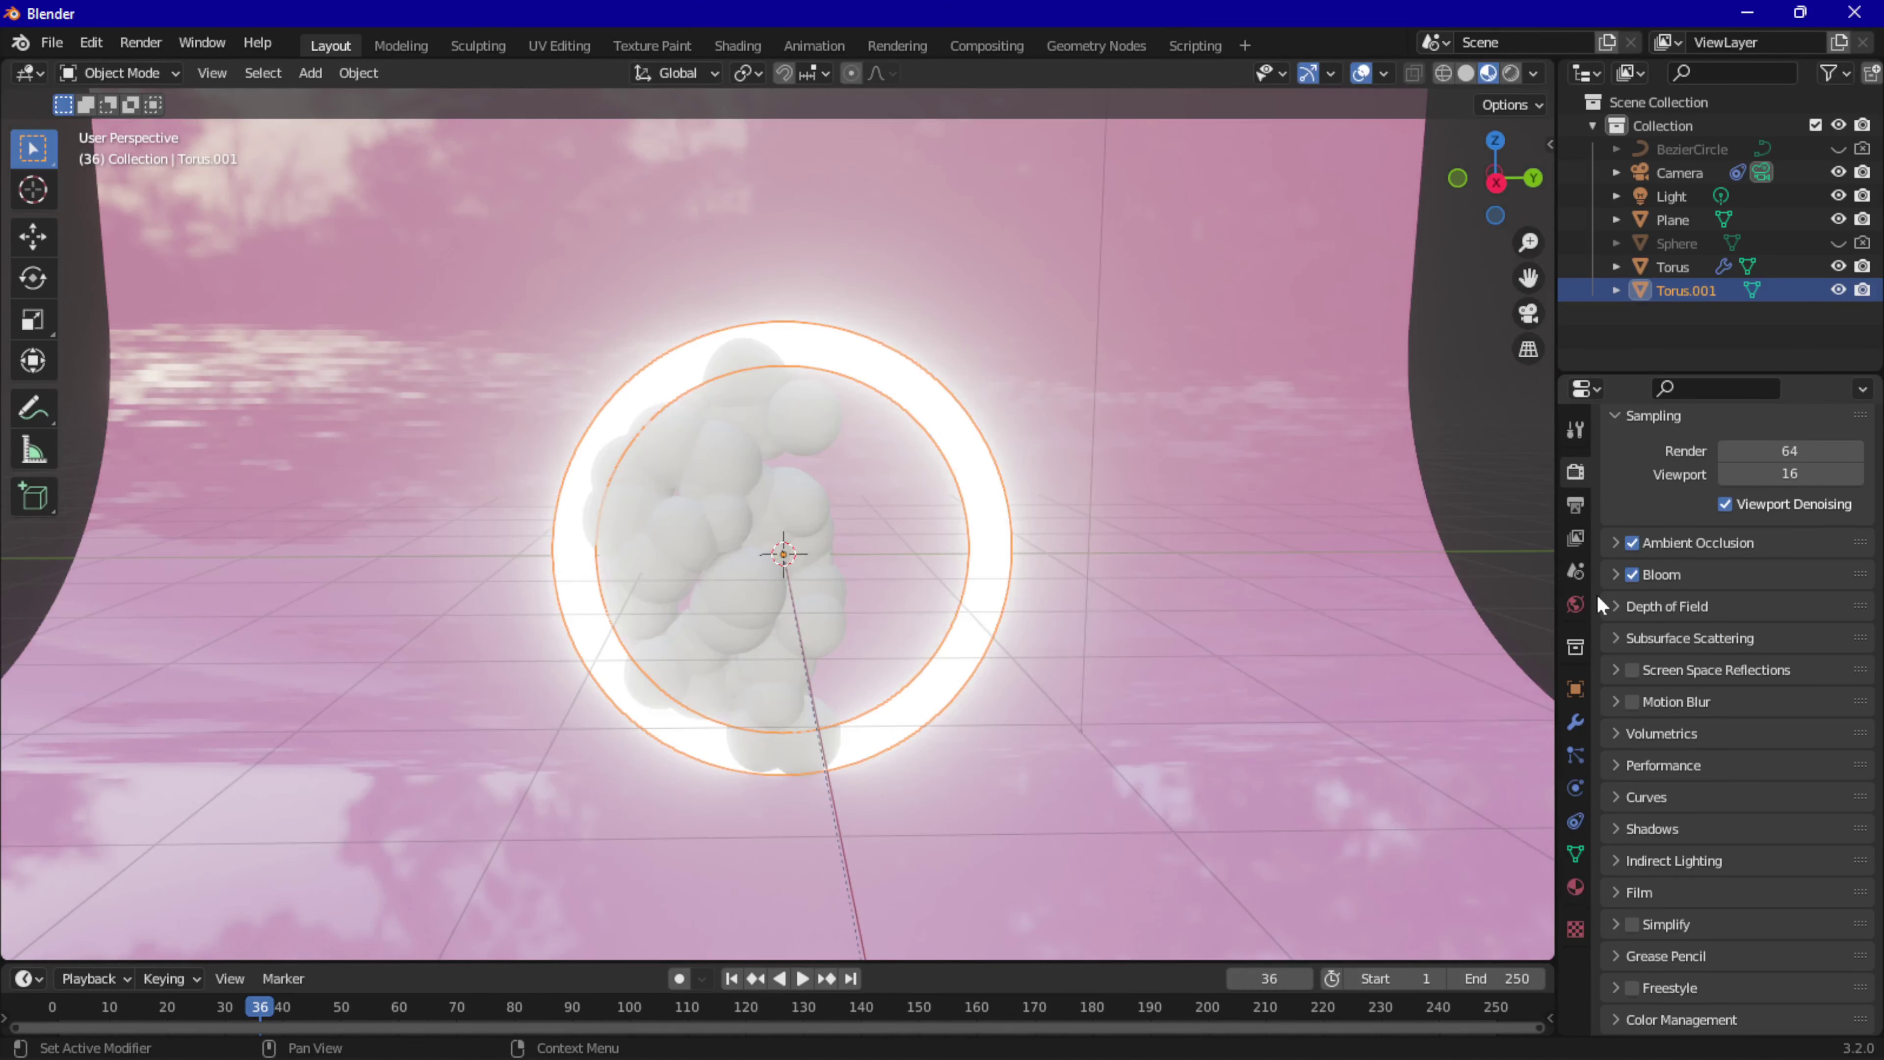
{"action": "left_click", "coordinate": [1702, 577]}
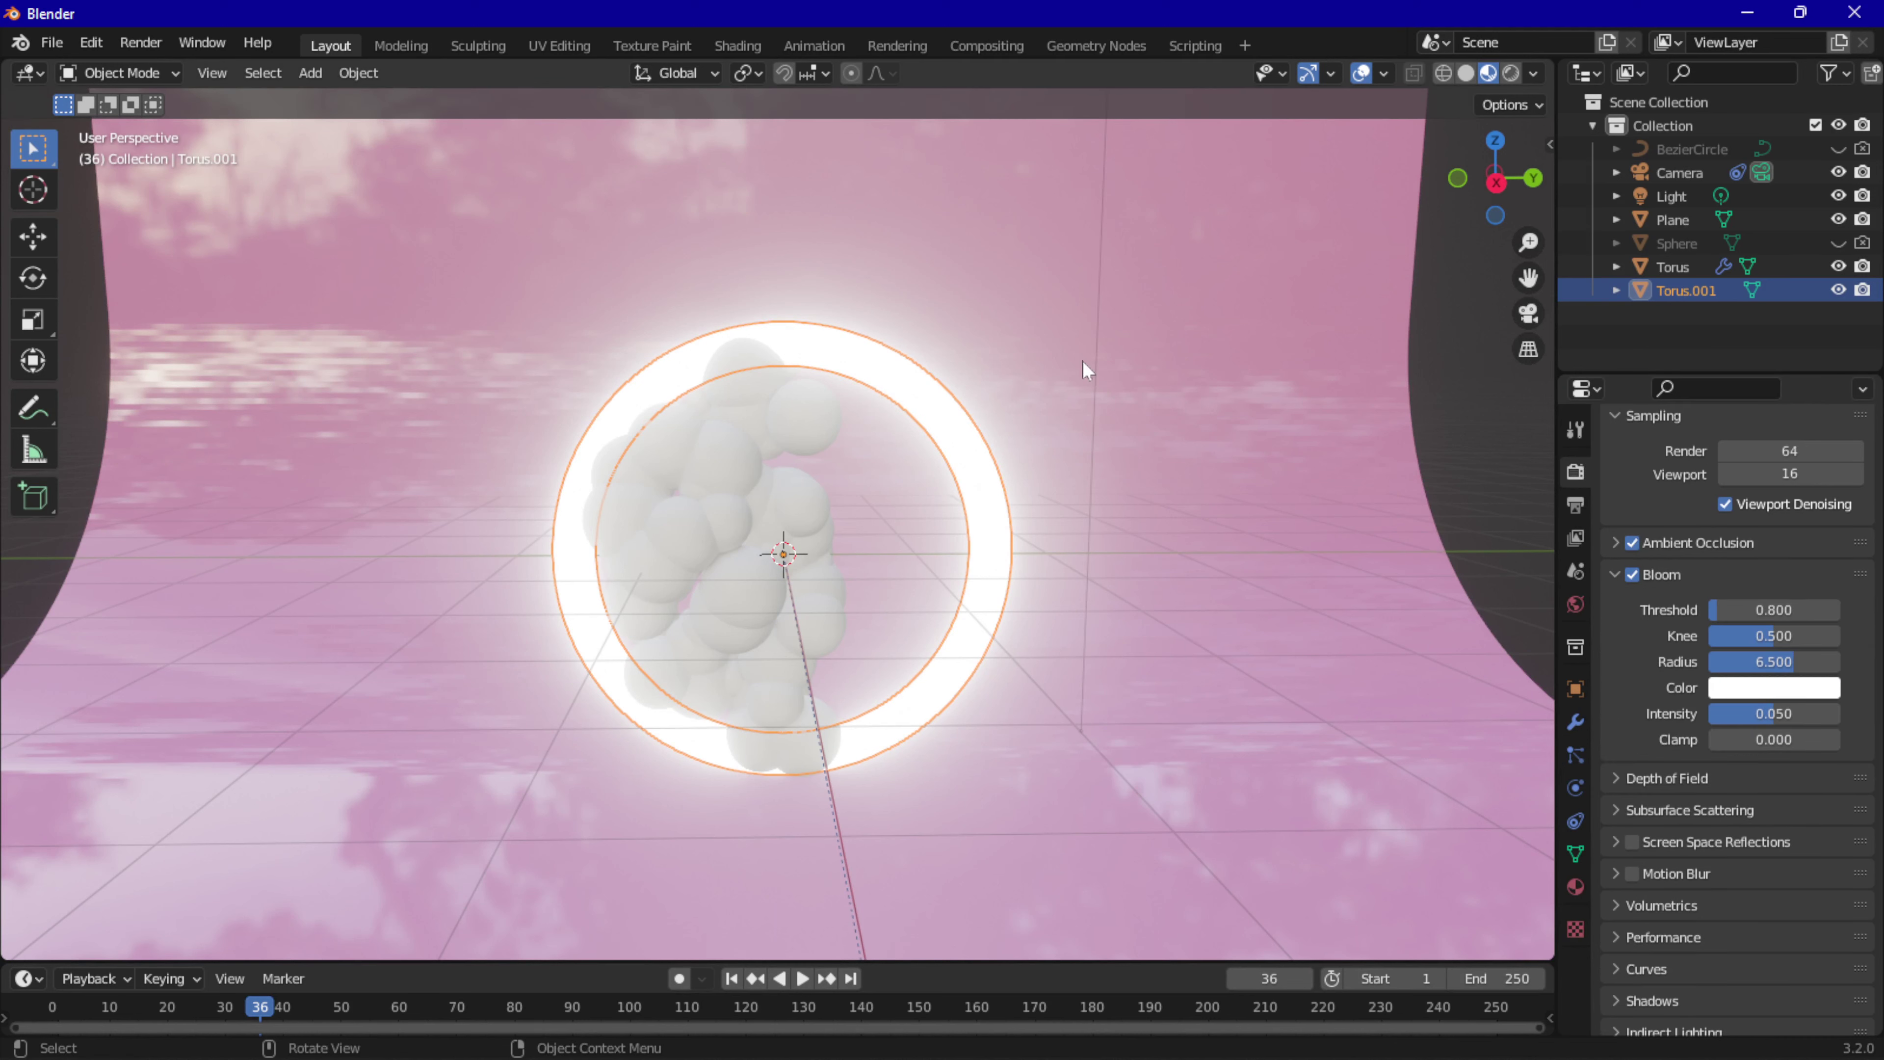
{"action": "left_click", "coordinate": [1363, 387]}
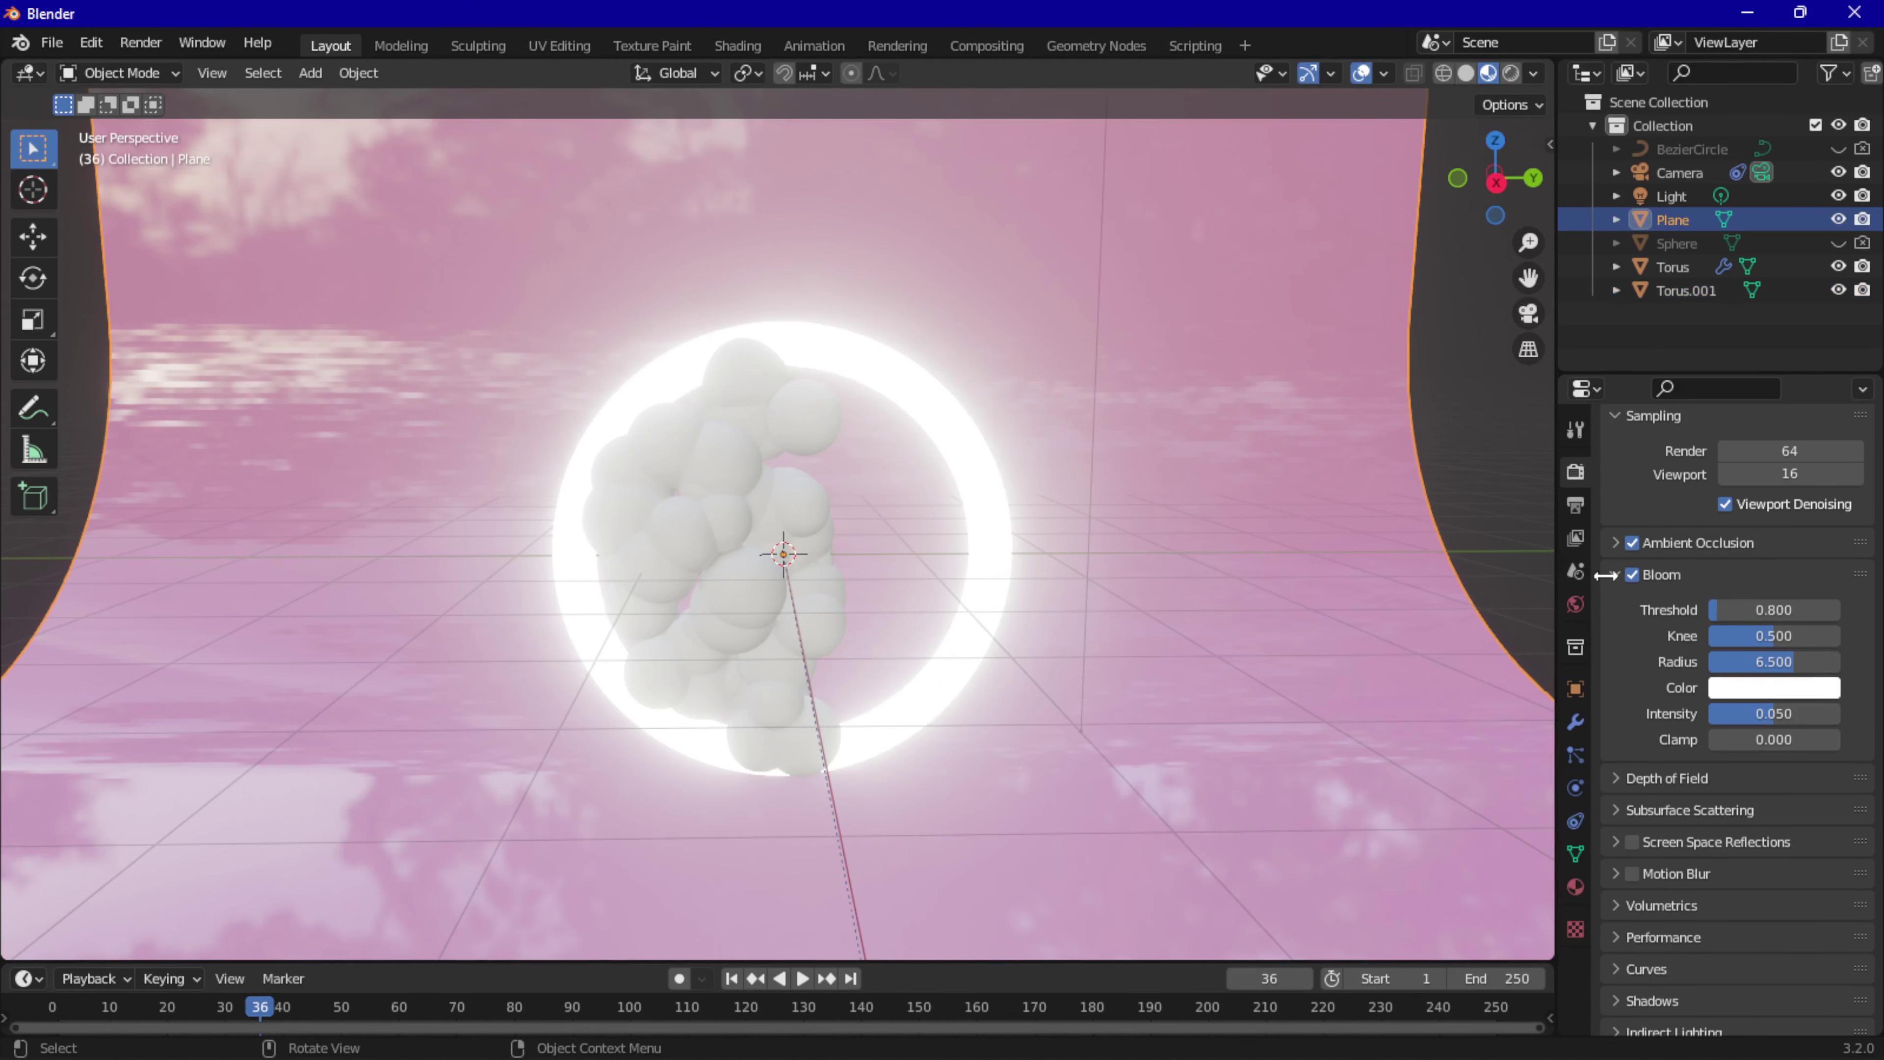
{"action": "left_click_drag", "start_coordinate": [1788, 661], "coordinate": [1713, 662]}
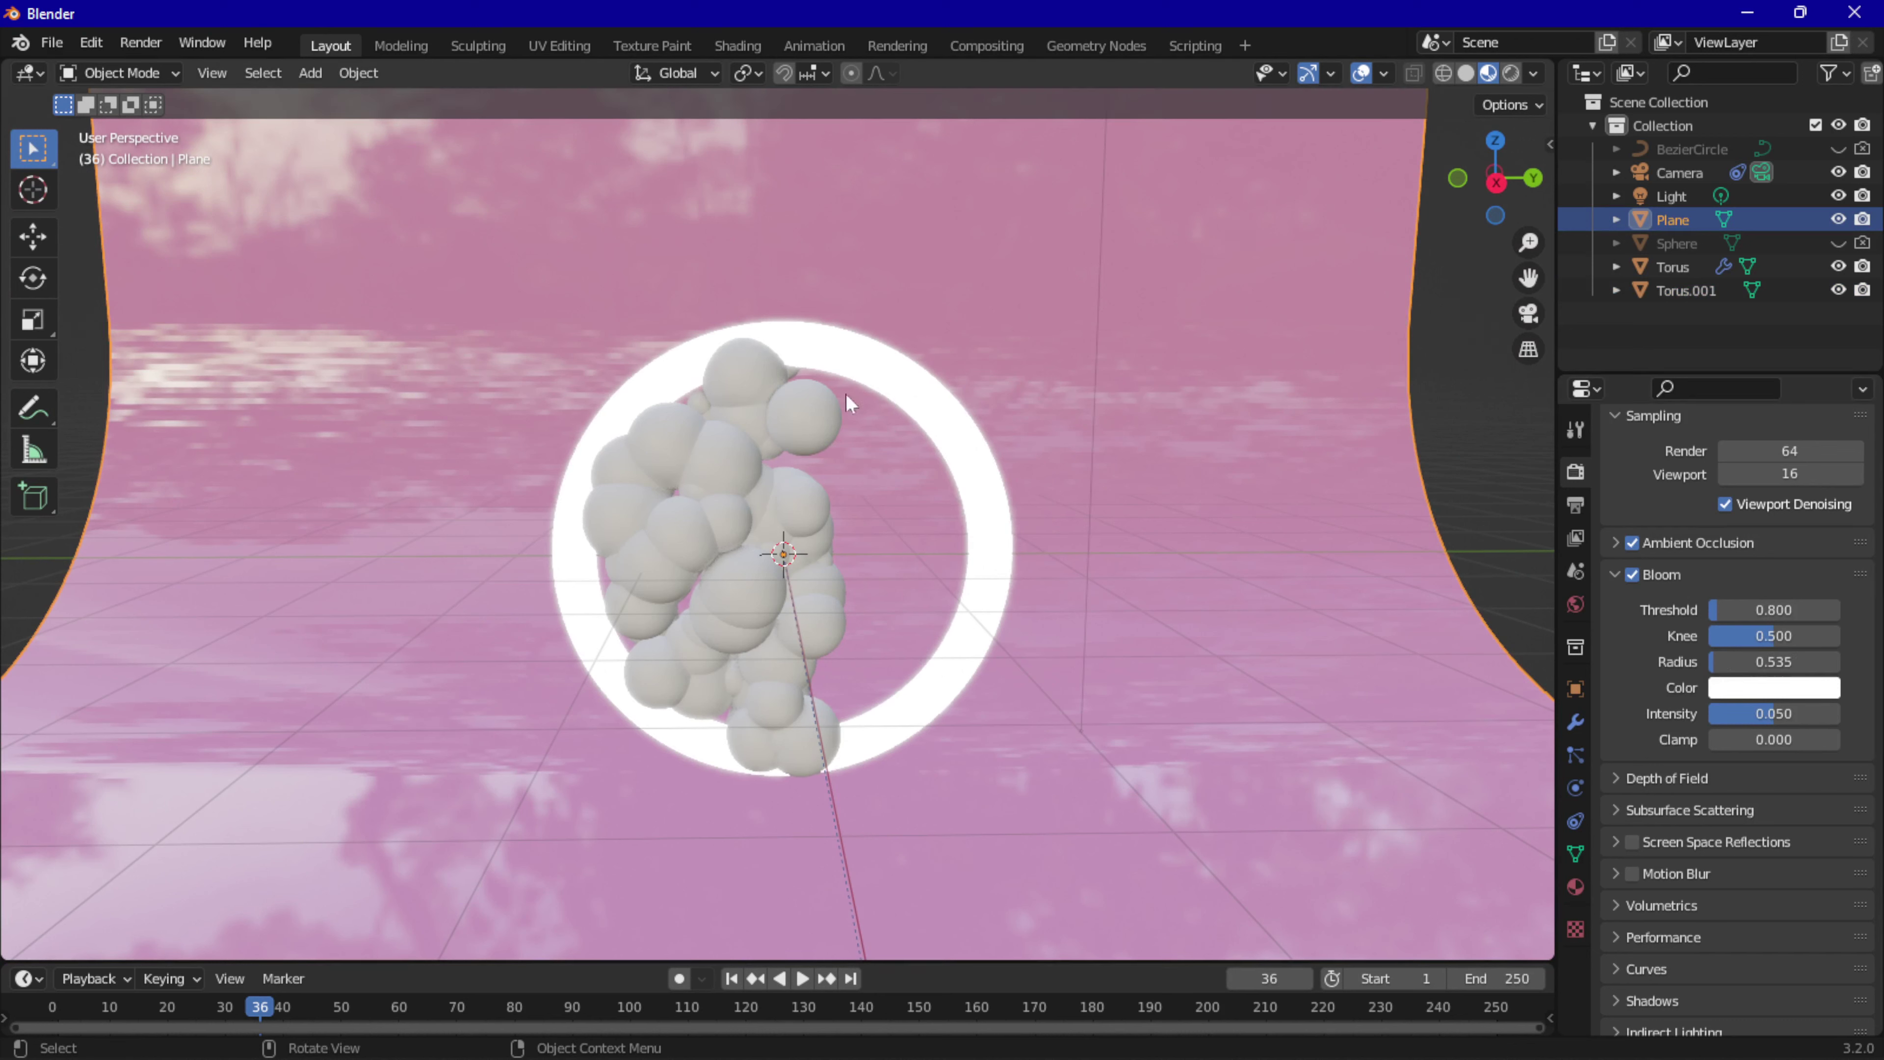
{"action": "mouse_move", "coordinate": [1750, 713]}
{"action": "left_mouse_down"}
{"action": "mouse_move", "coordinate": [1729, 714]}
{"action": "mouse_move", "coordinate": [1751, 713]}
{"action": "left_mouse_up"}
{"action": "left_click", "coordinate": [1528, 313]}
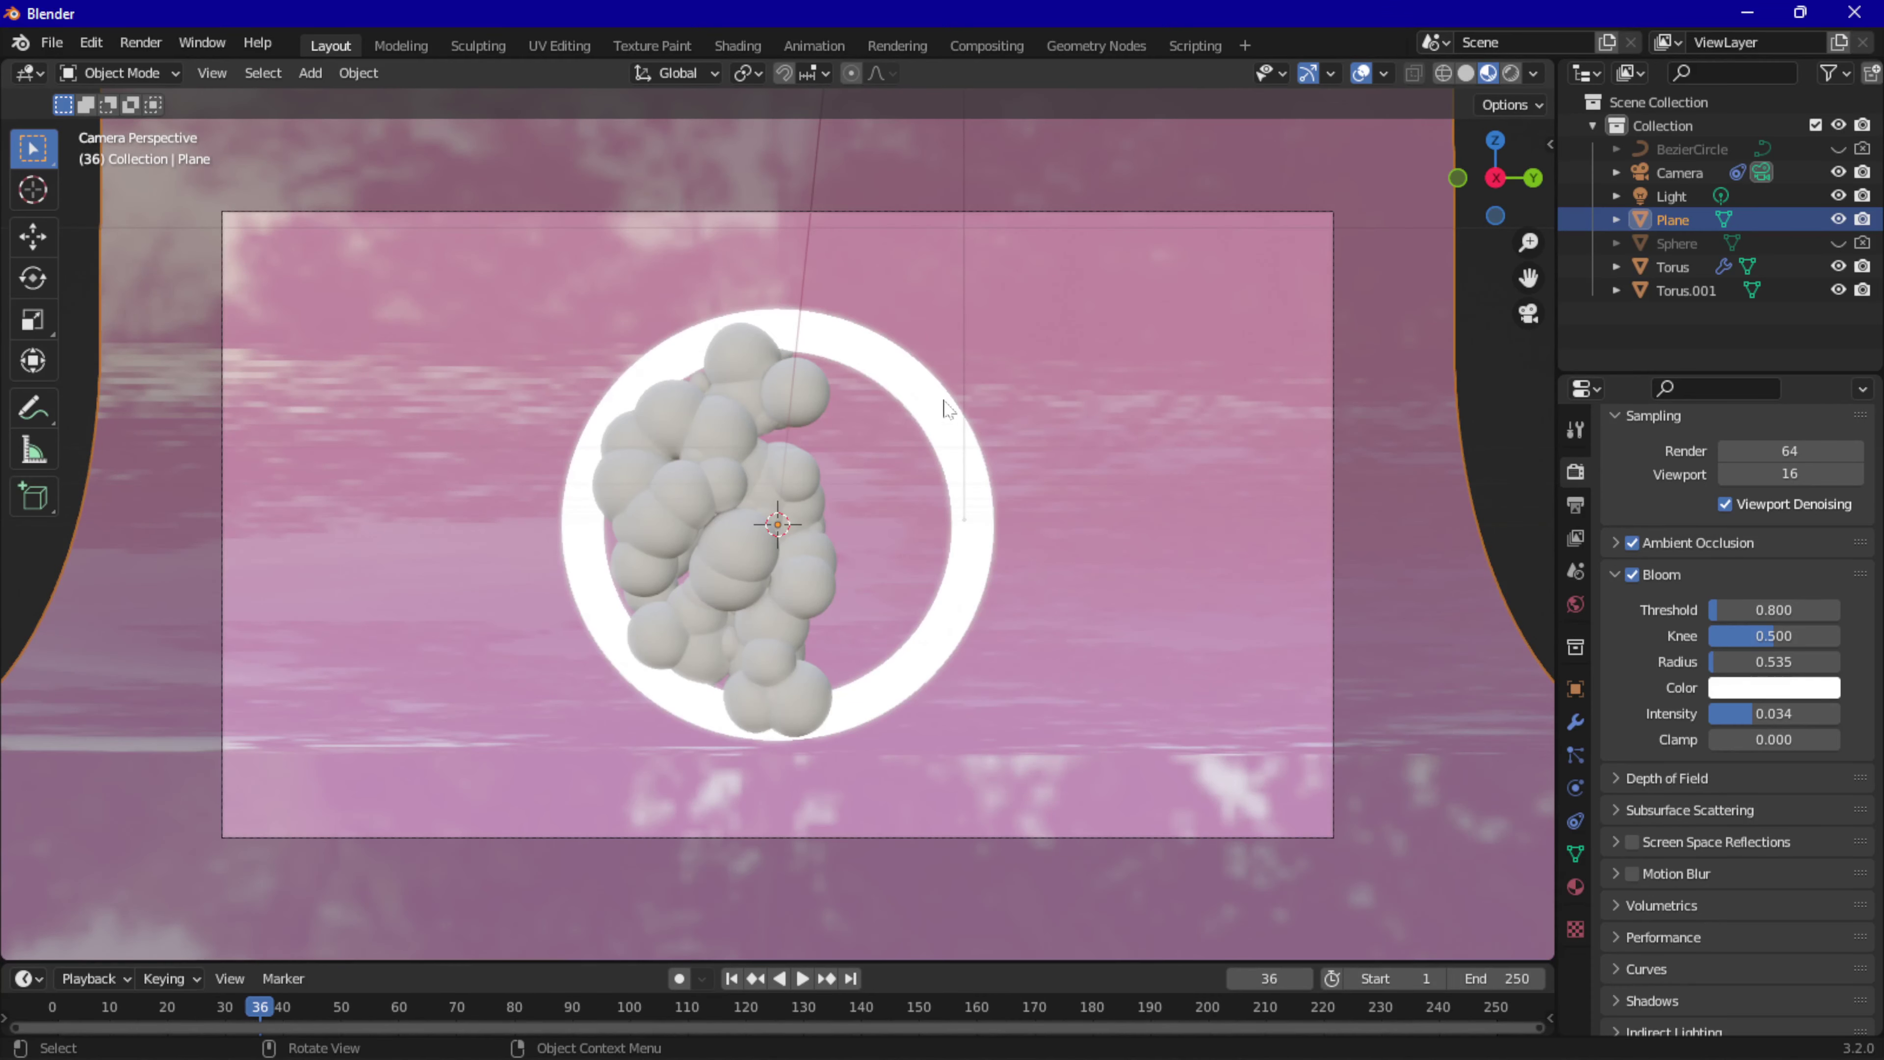
{"action": "scroll", "coordinate": [774, 577], "scroll_direction": "up", "scroll_amount": 3}
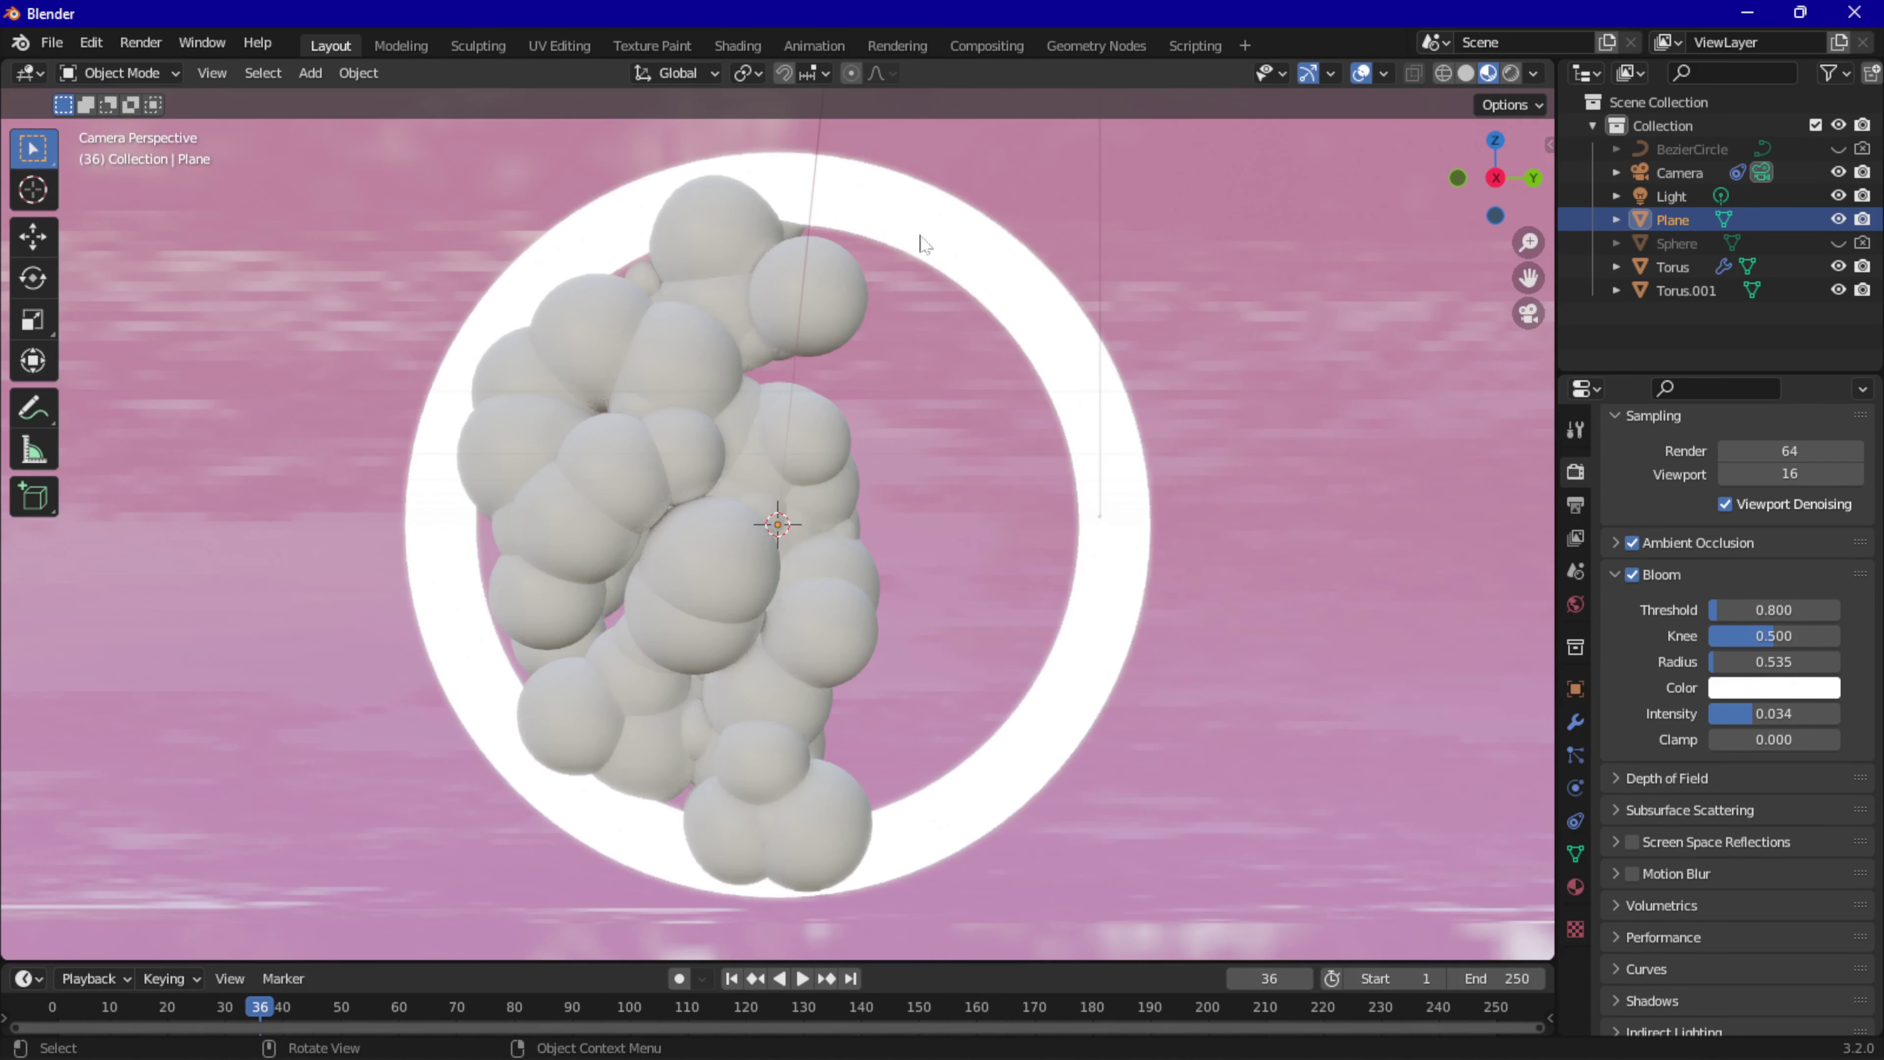
Orbit around the ring, then select the Sphere object and show its Material properties.
{"action": "scroll", "coordinate": [923, 245], "scroll_direction": "down", "scroll_amount": 3}
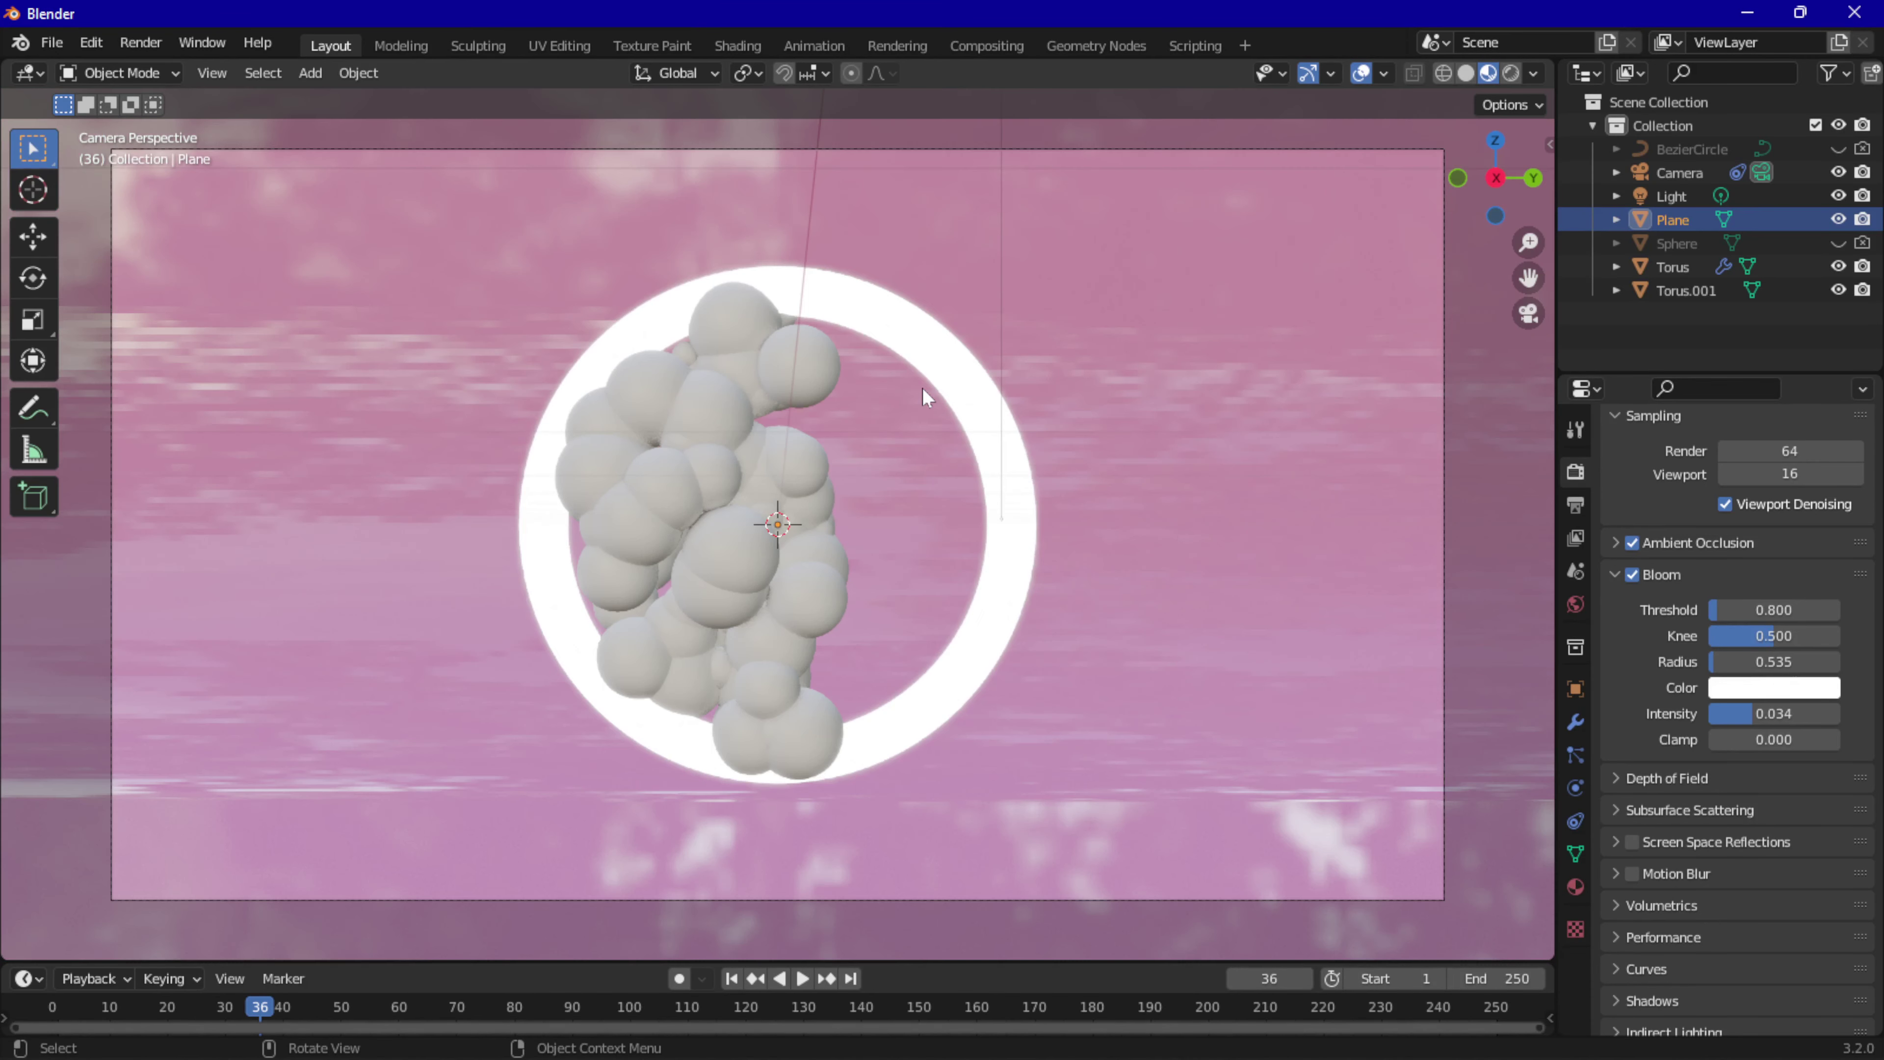
{"action": "middle_click_drag", "start_coordinate": [678, 611], "coordinate": [771, 503]}
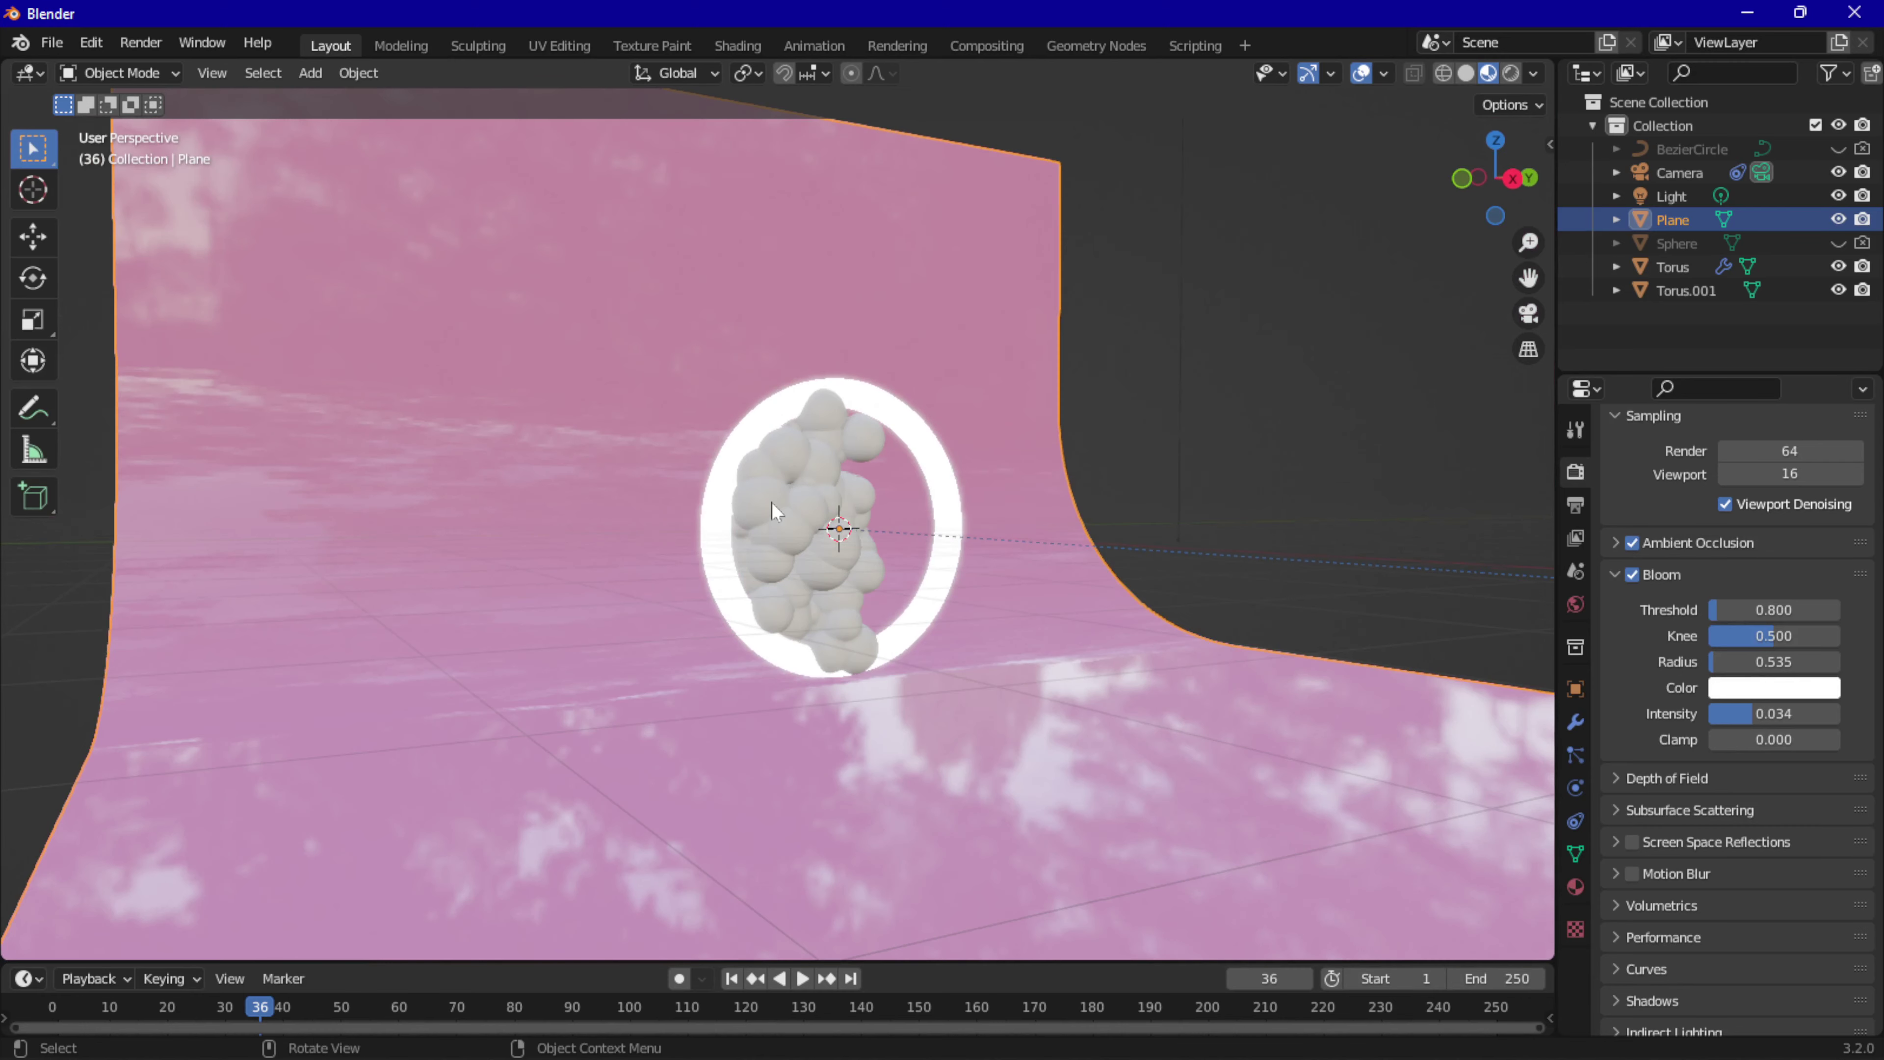
{"action": "left_click", "coordinate": [810, 460]}
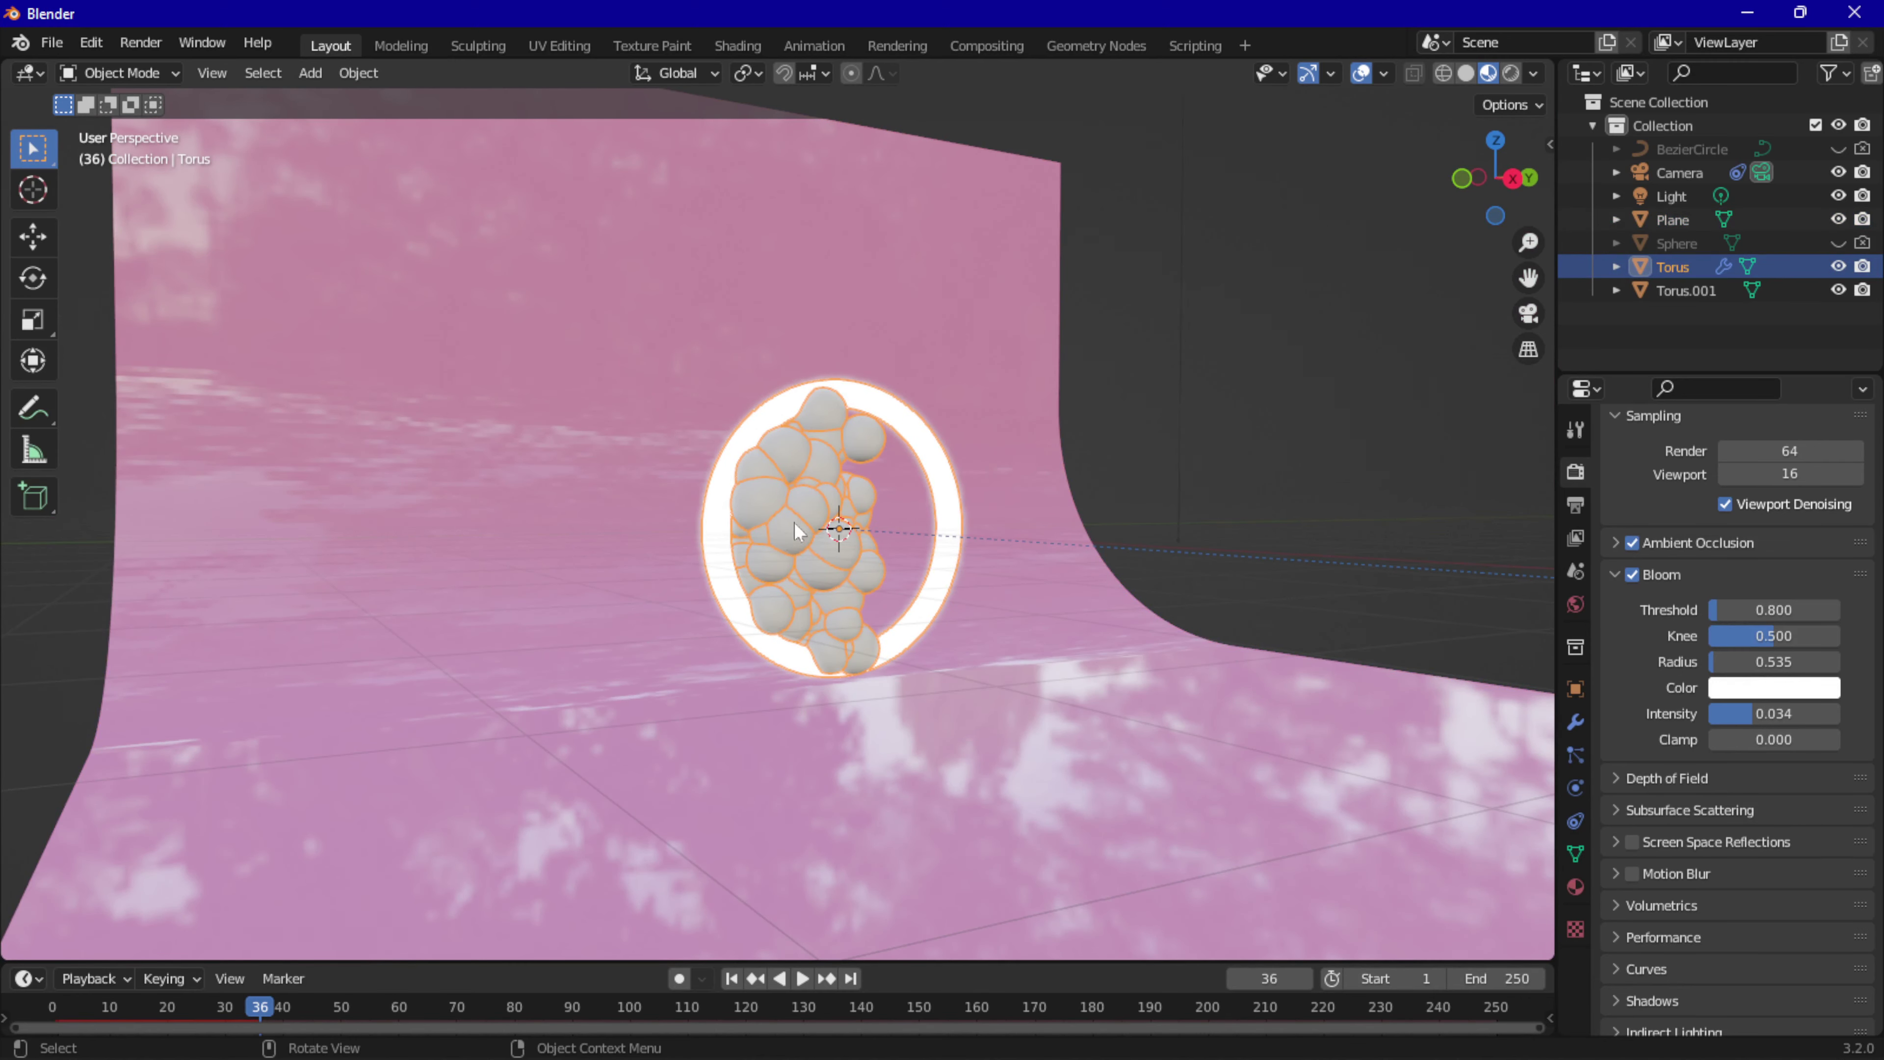
{"action": "scroll", "coordinate": [794, 531], "scroll_direction": "up", "scroll_amount": 3}
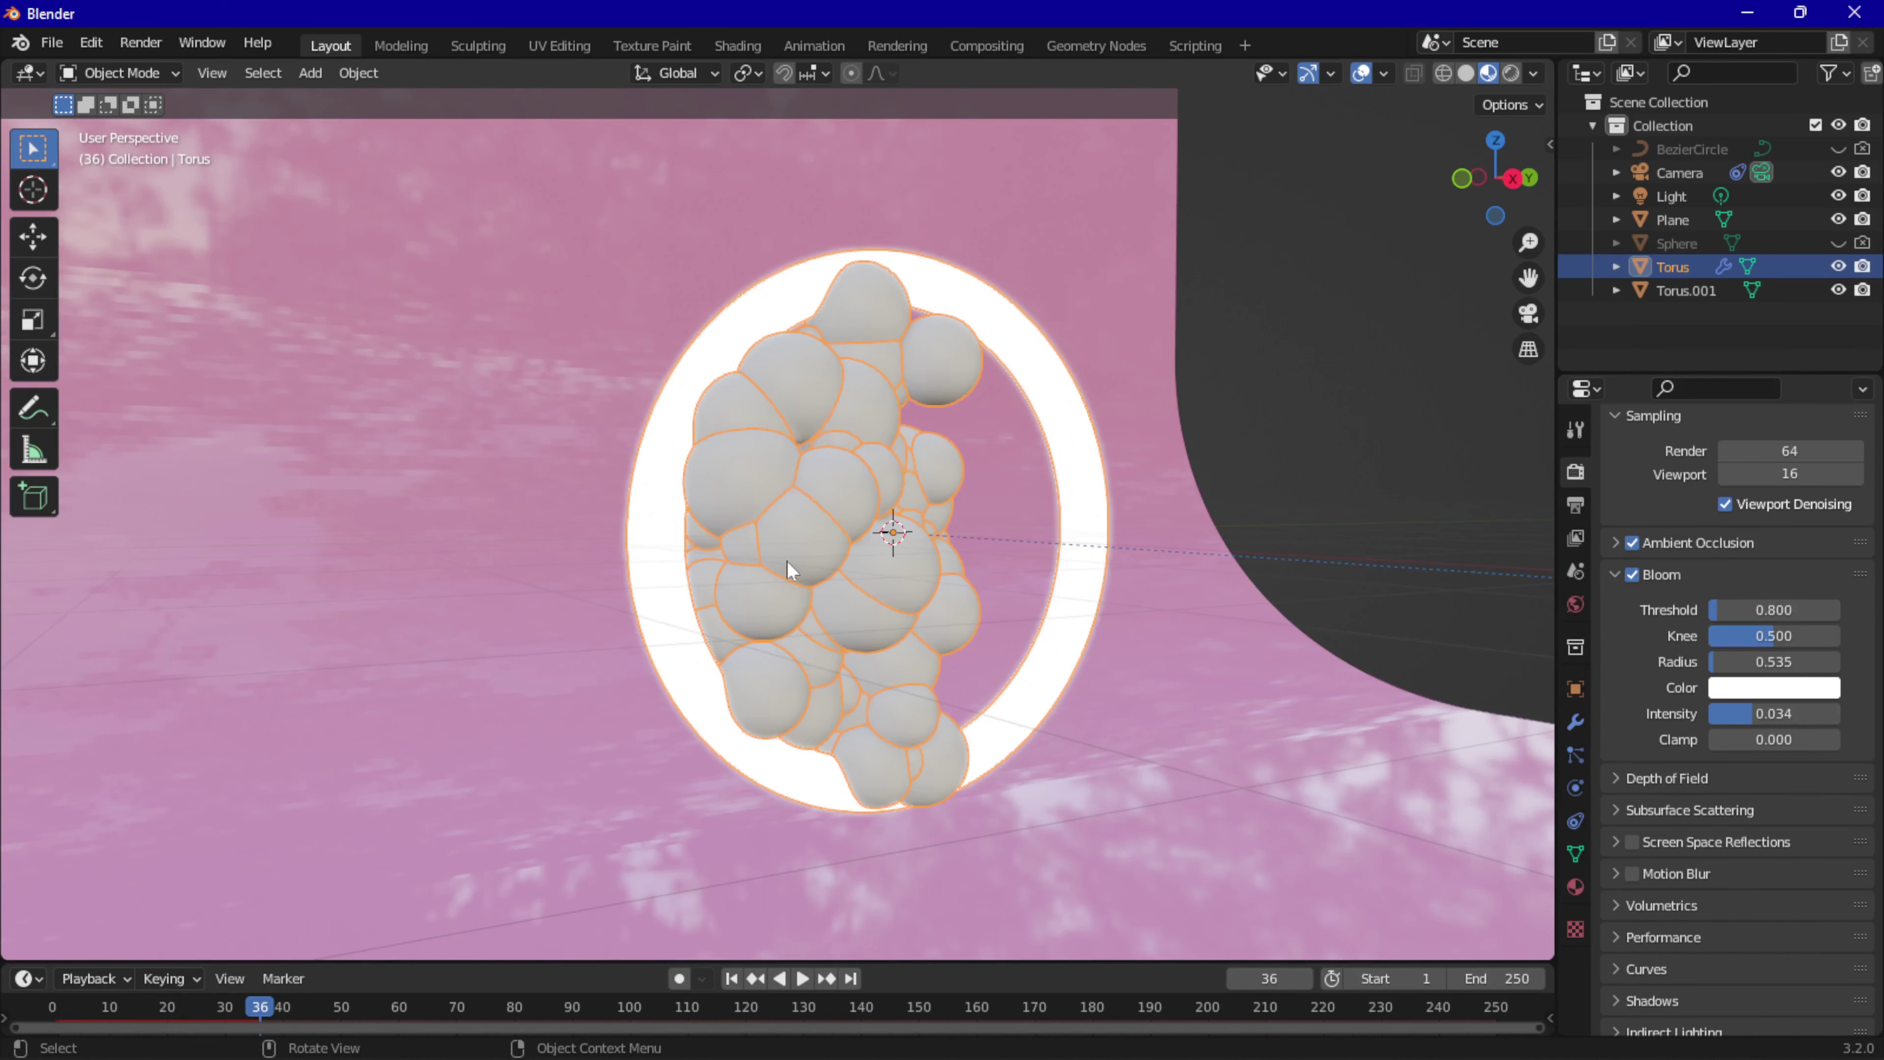
{"action": "scroll", "coordinate": [931, 523], "scroll_direction": "down", "scroll_amount": 1}
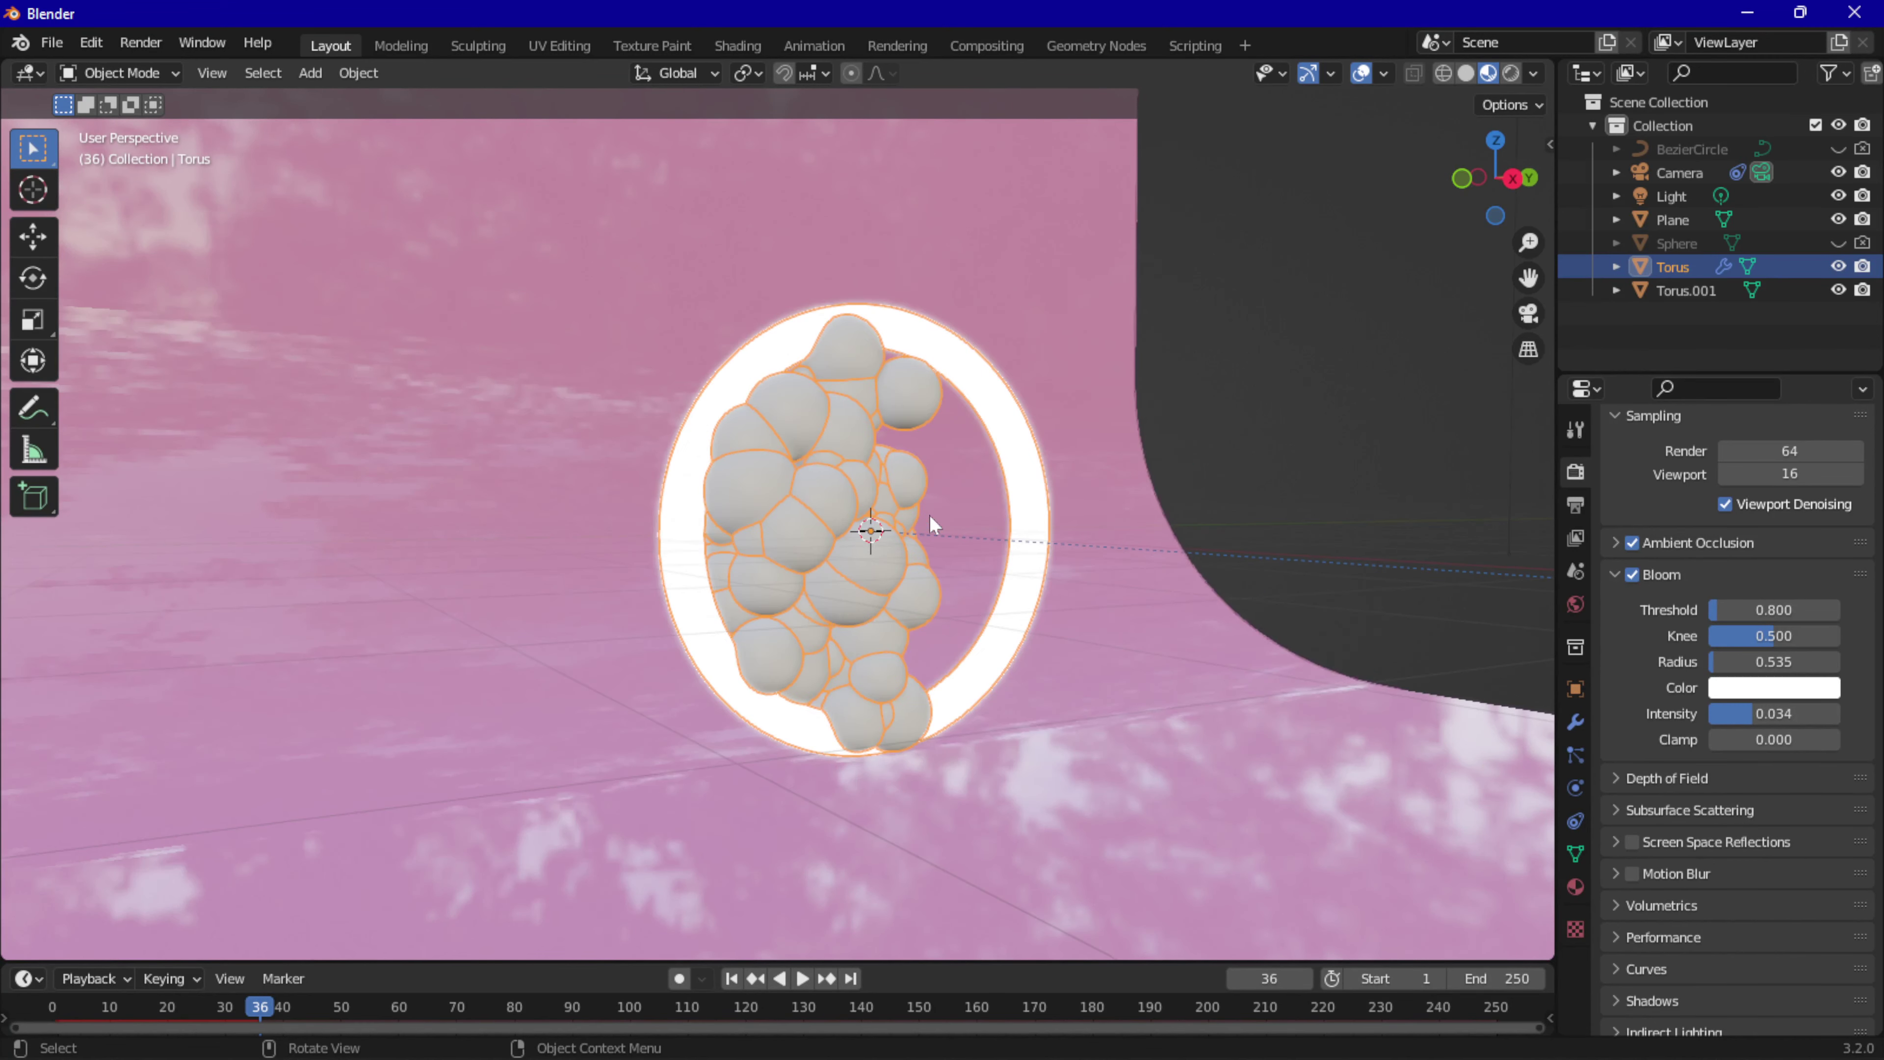
{"action": "scroll", "coordinate": [929, 520], "scroll_direction": "down", "scroll_amount": 1}
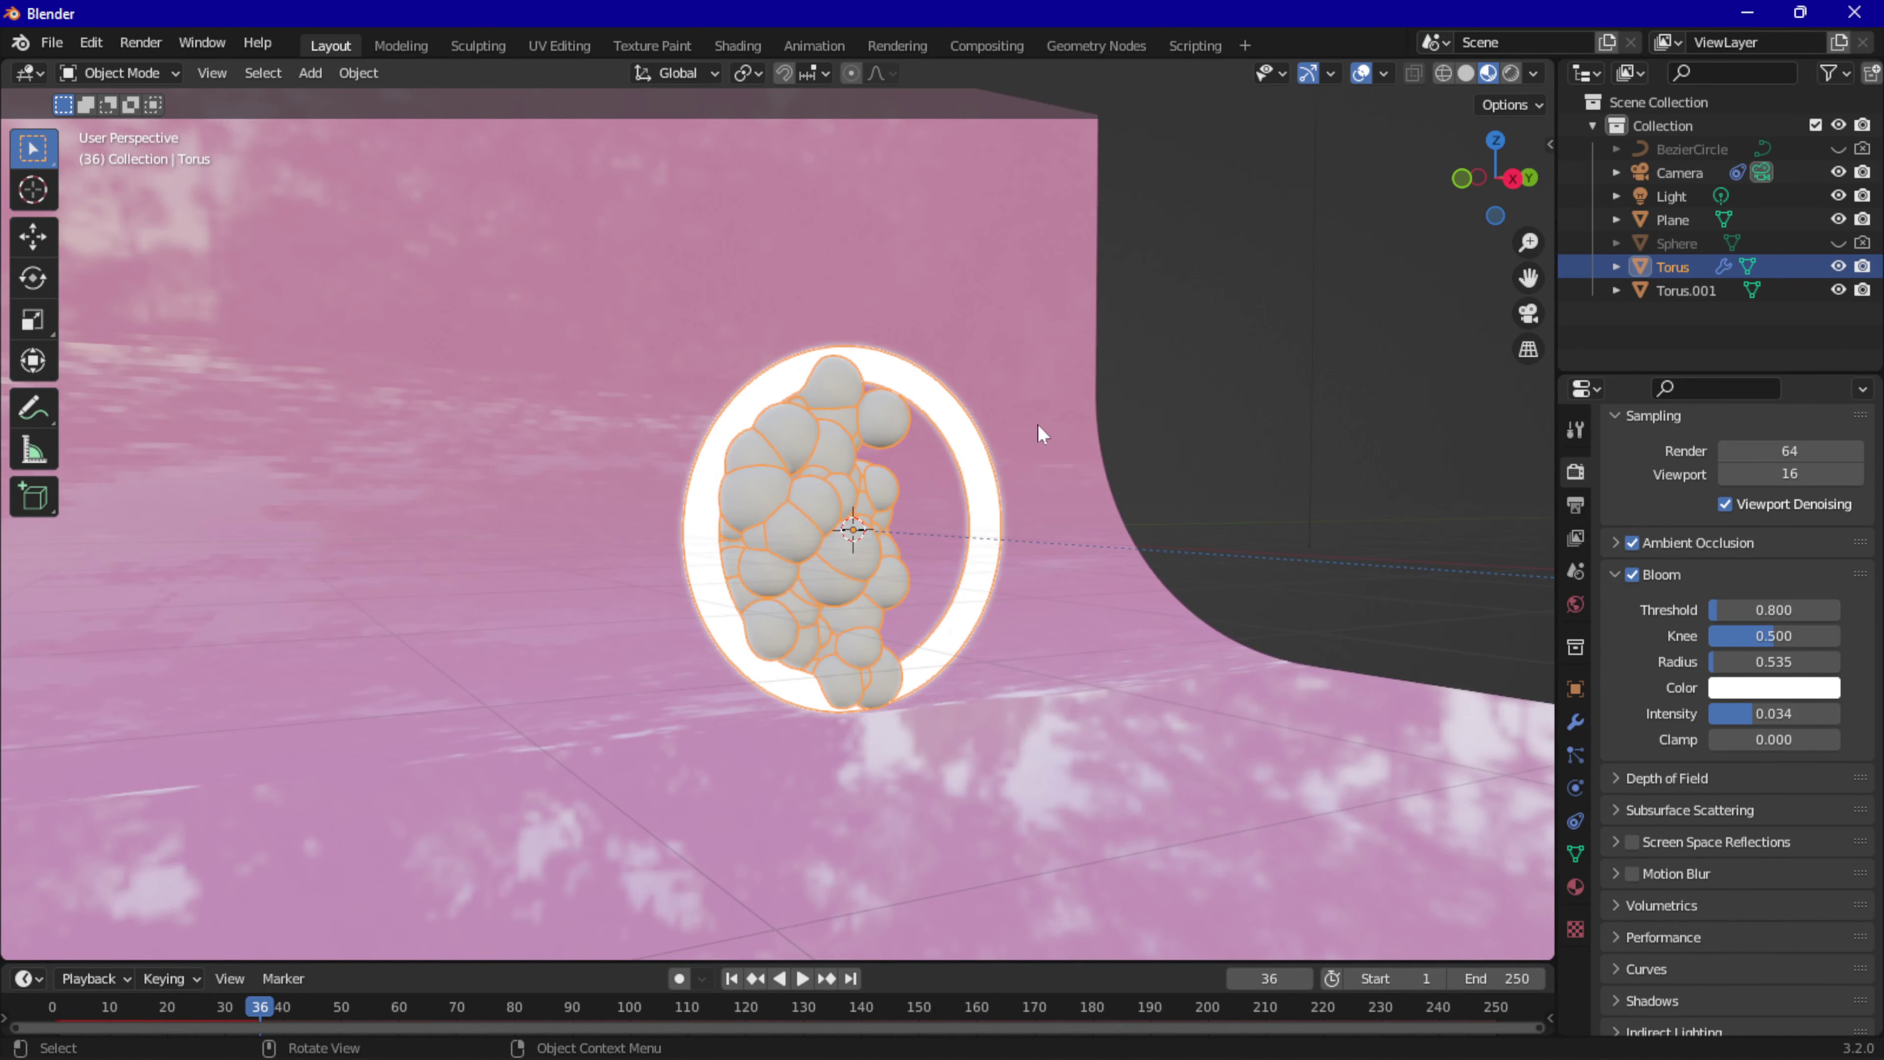
{"action": "middle_click_drag", "start_coordinate": [1031, 438], "coordinate": [816, 446]}
{"action": "left_click", "coordinate": [1838, 243]}
{"action": "left_click", "coordinate": [1677, 243]}
{"action": "left_click", "coordinate": [1575, 887]}
Add a new default Principled BSDF material, Material.003, to the Sphere and inspect the spheres.
{"action": "left_click", "coordinate": [1743, 567]}
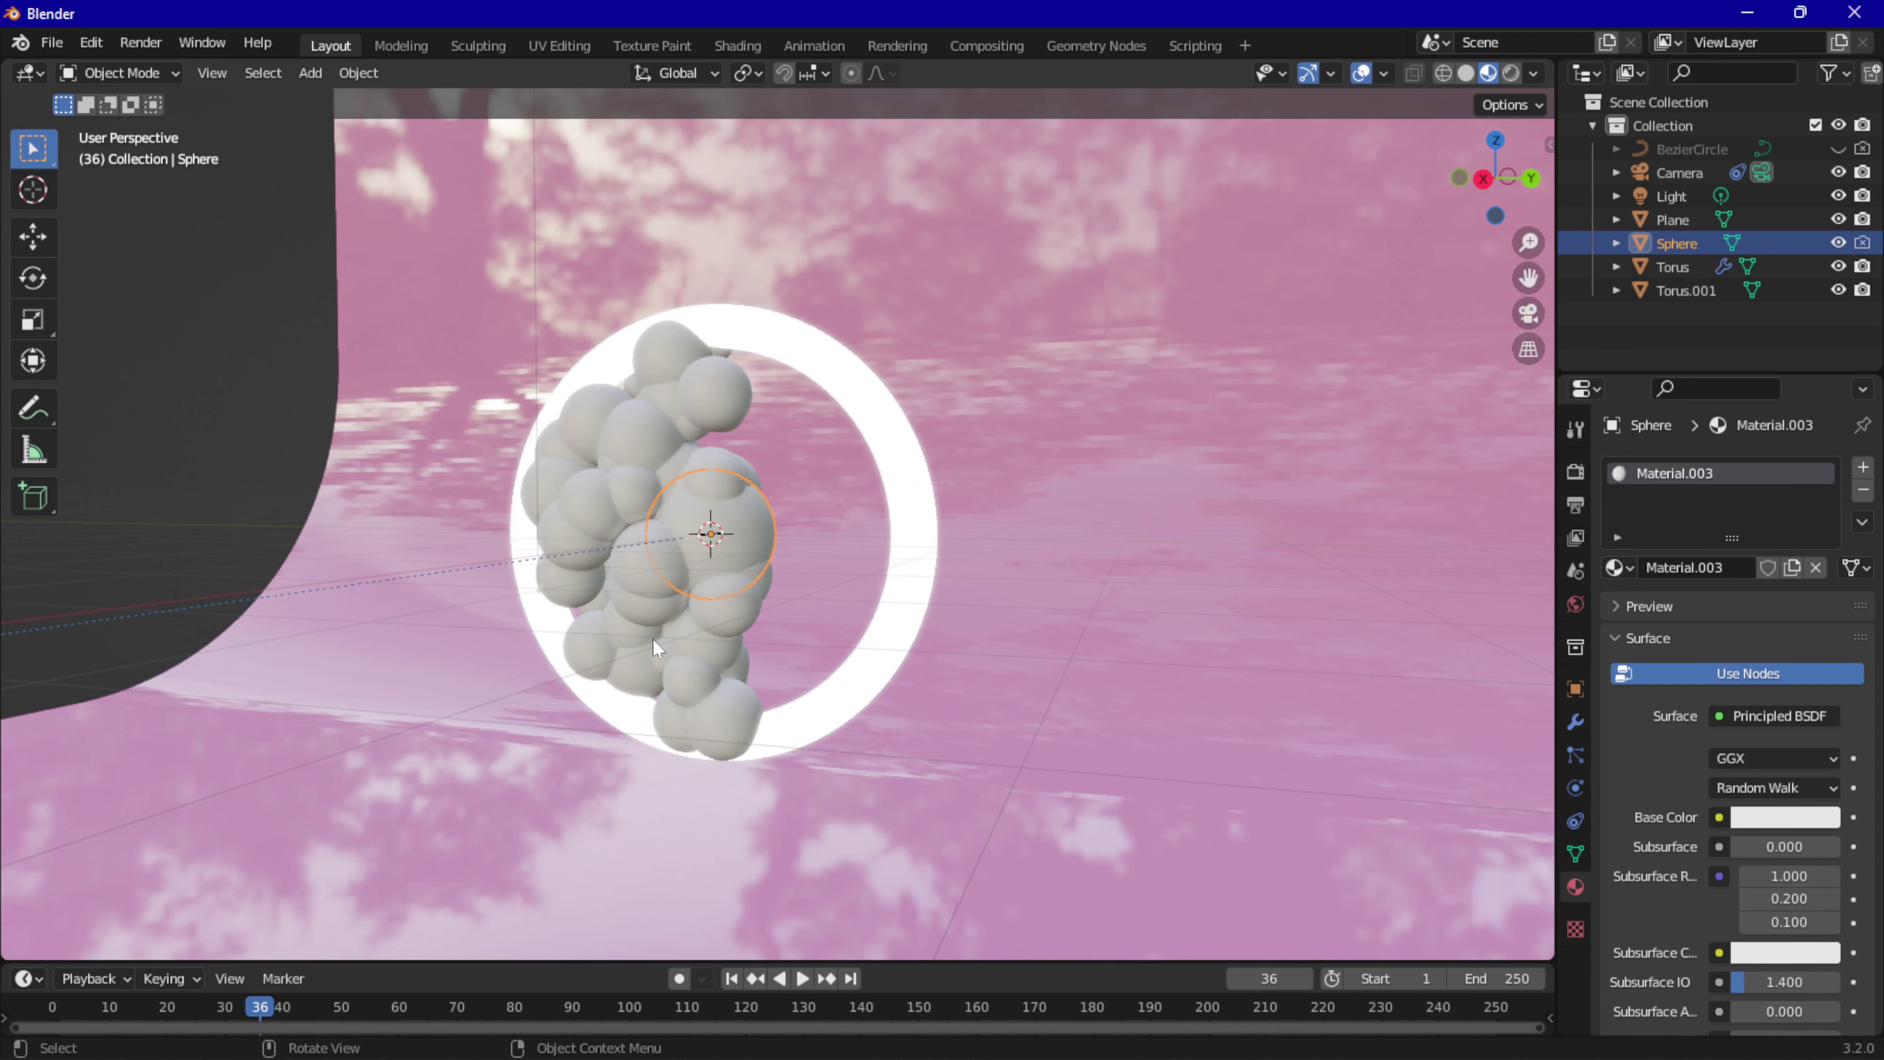
{"action": "scroll", "coordinate": [1709, 769], "scroll_direction": "down", "scroll_amount": 3}
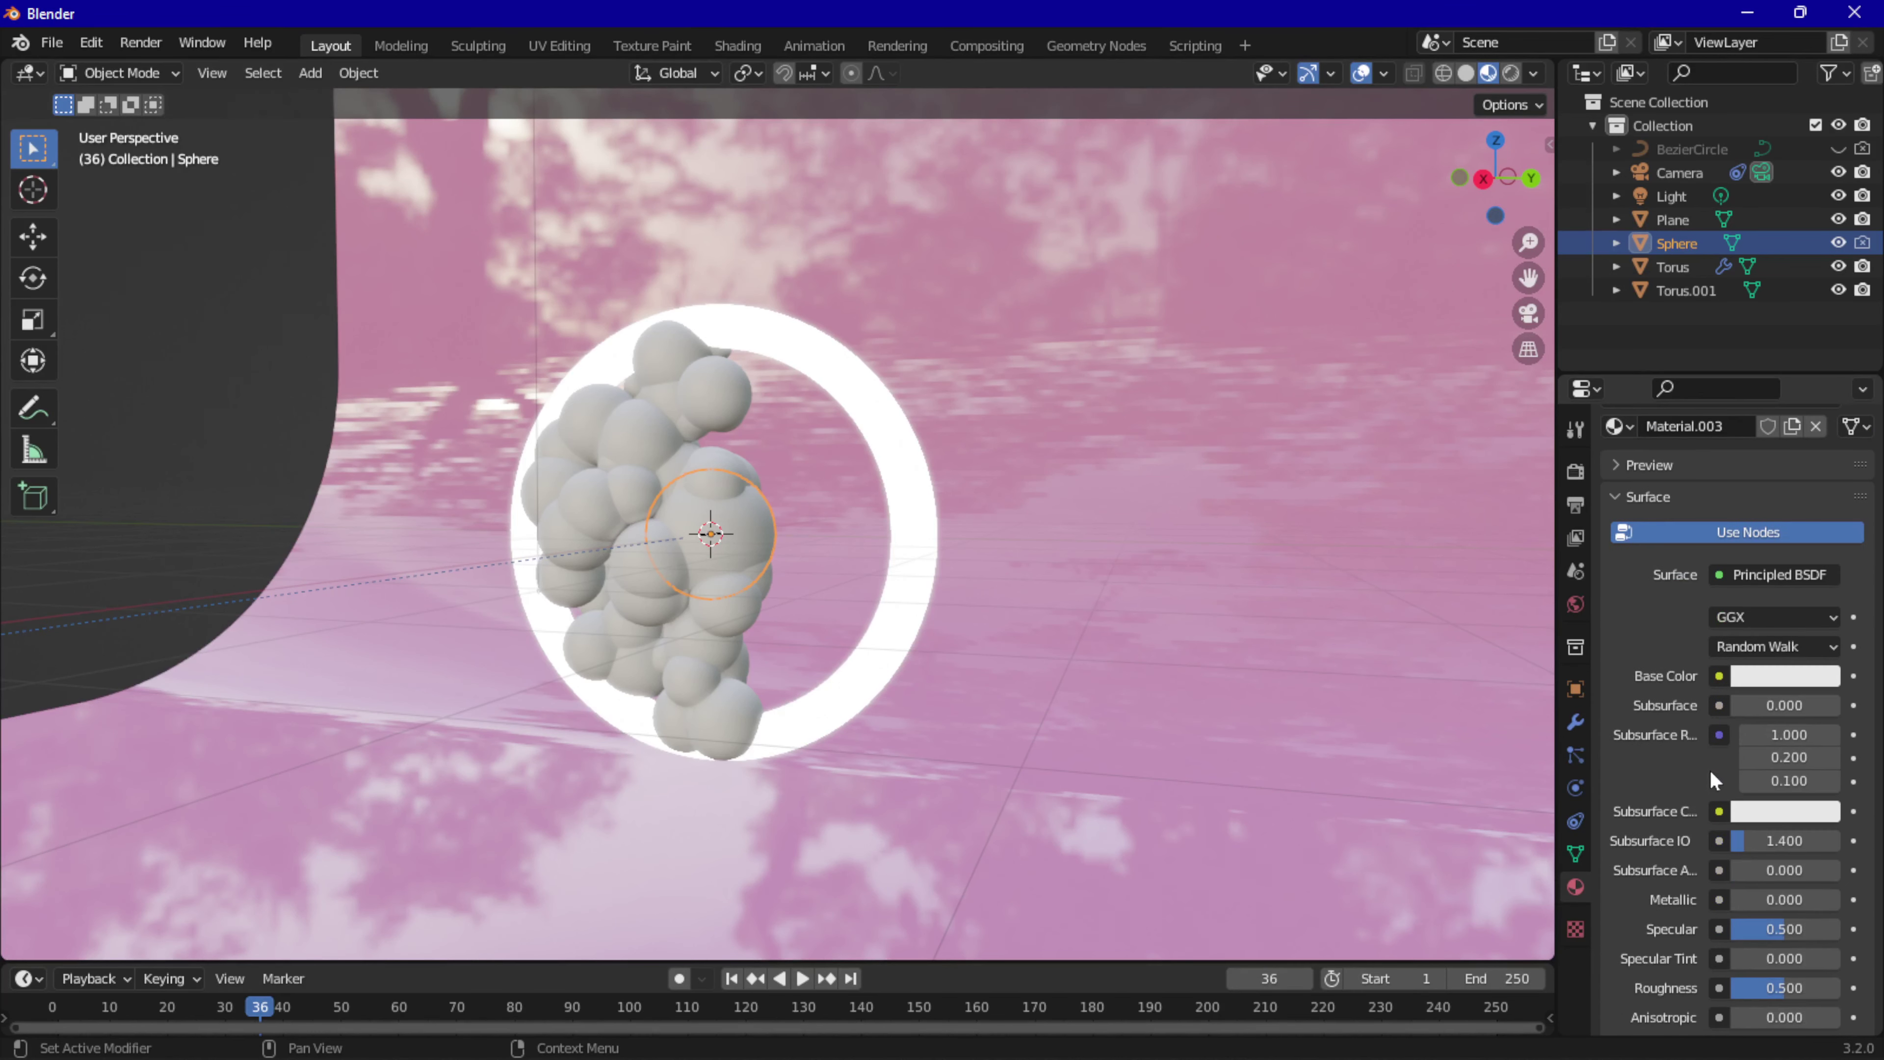
{"action": "scroll", "coordinate": [1709, 769], "scroll_direction": "down", "scroll_amount": 1}
{"action": "scroll", "coordinate": [652, 635], "scroll_direction": "up", "scroll_amount": 5}
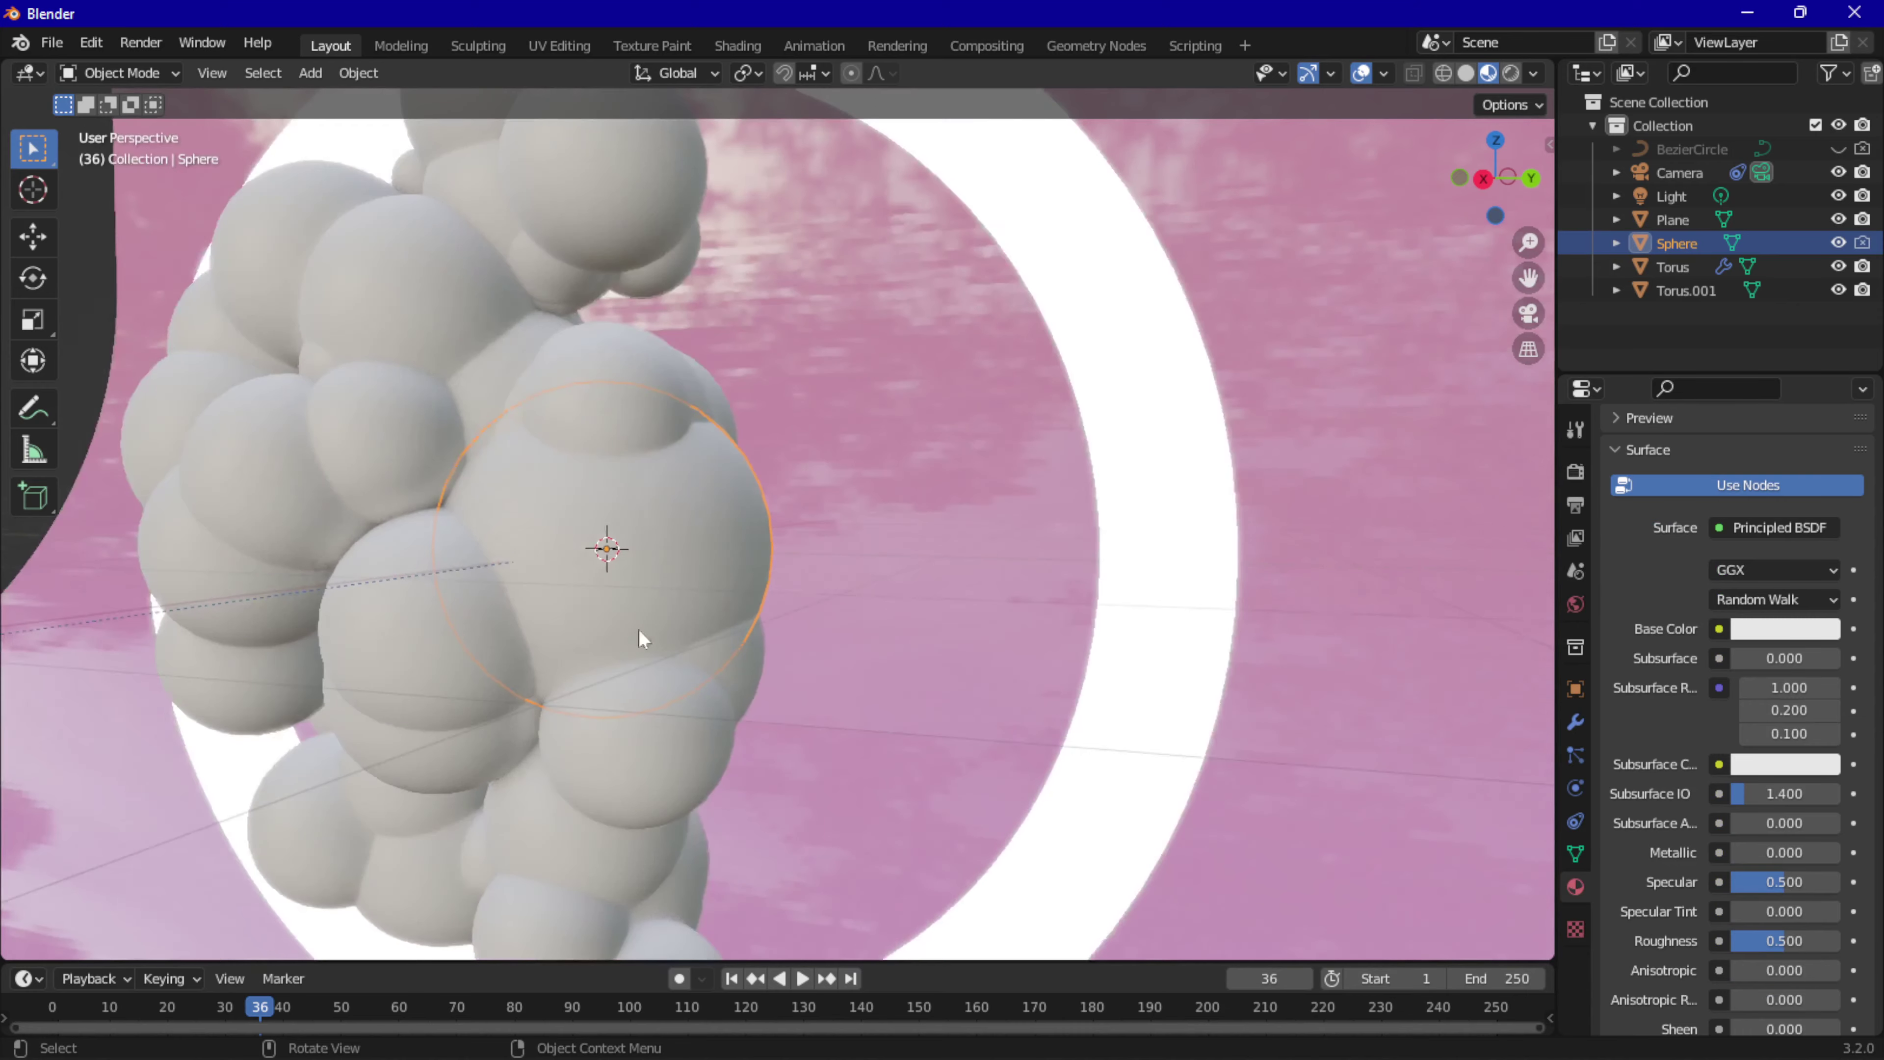
{"action": "middle_click_drag", "start_coordinate": [682, 583], "coordinate": [860, 599]}
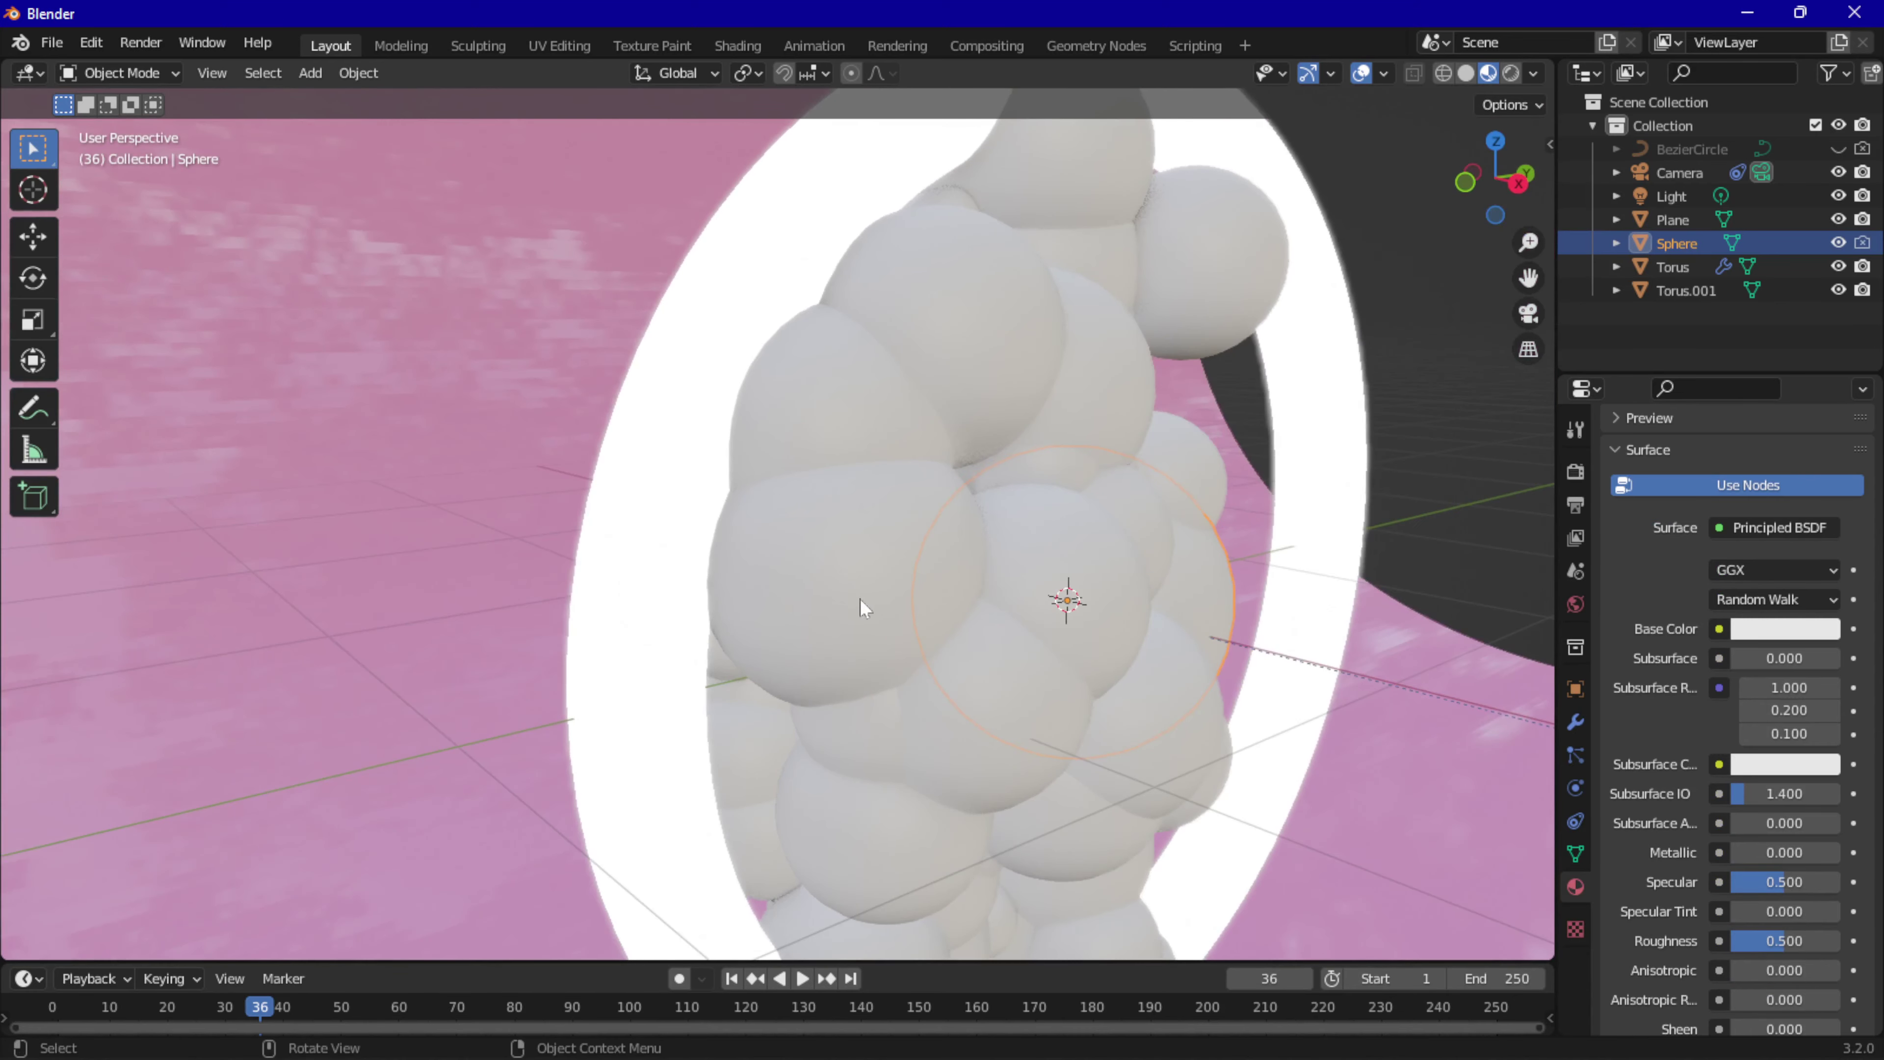
{"action": "scroll", "coordinate": [864, 598], "scroll_direction": "down", "scroll_amount": 3}
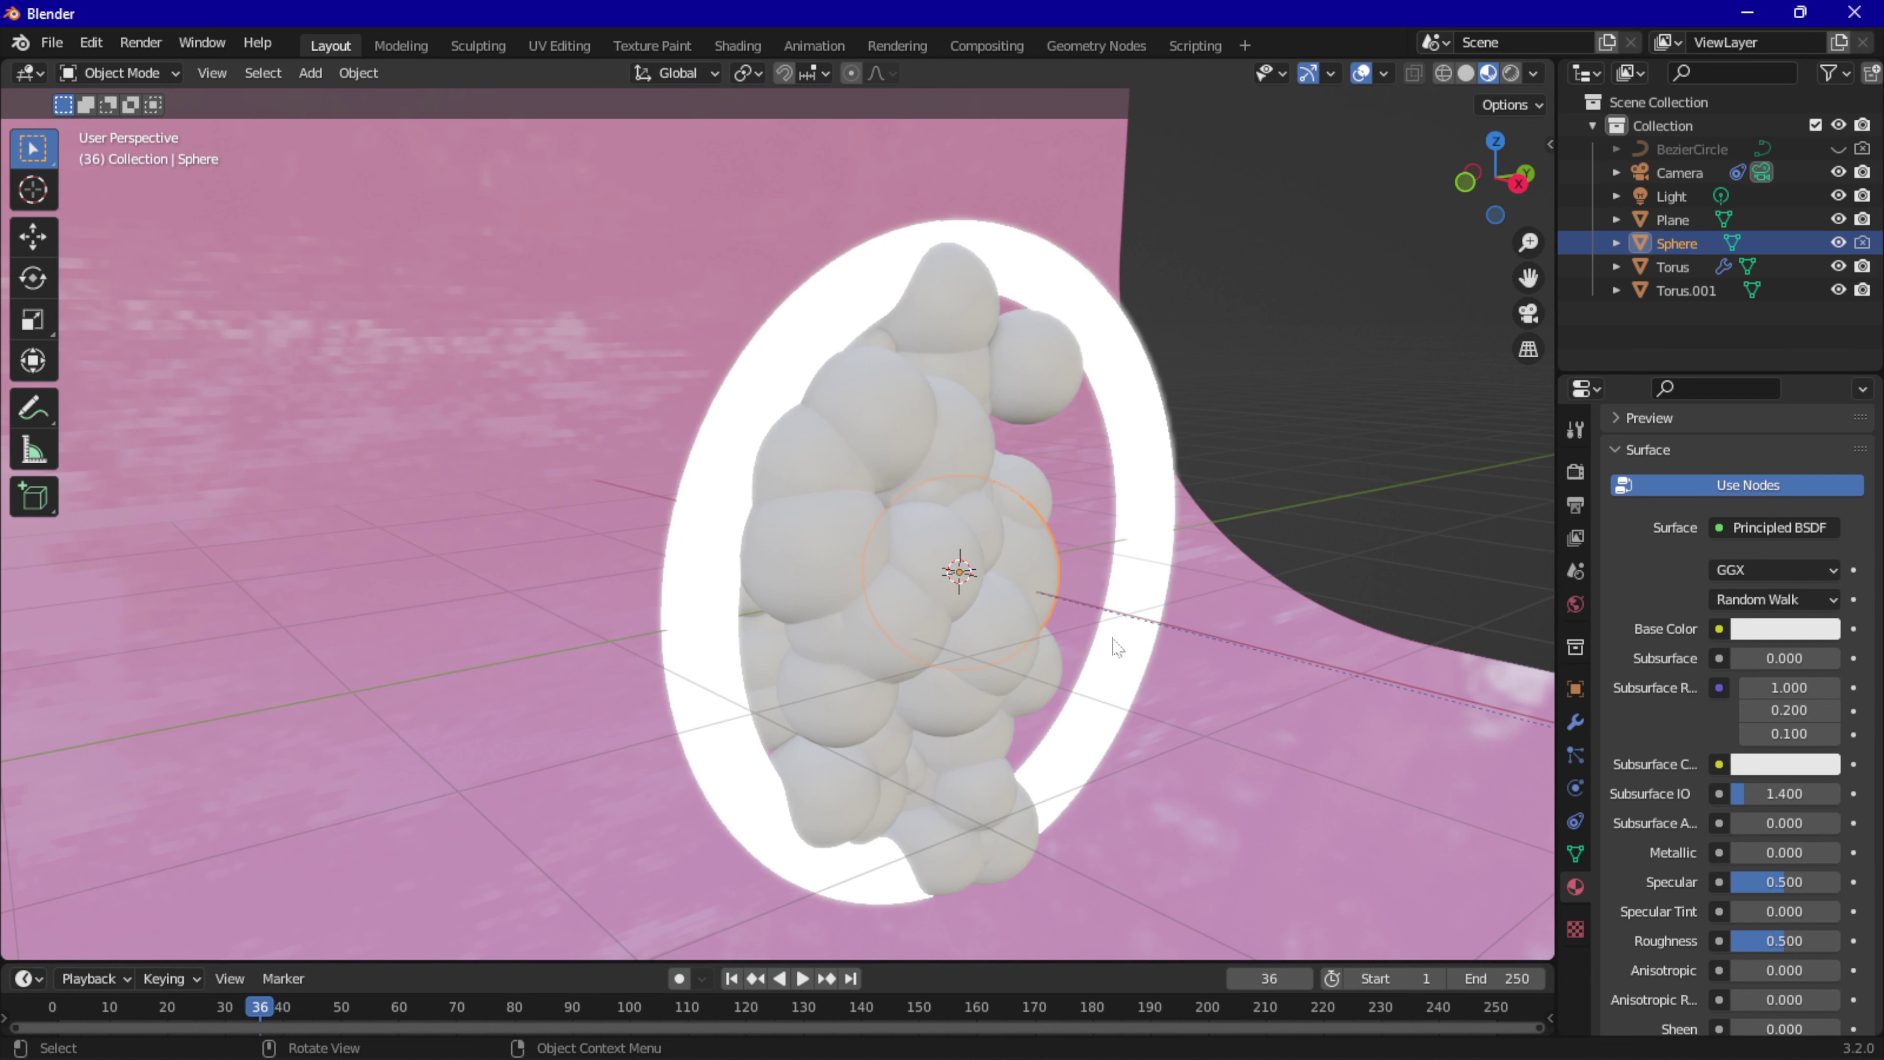
{"action": "scroll", "coordinate": [944, 588], "scroll_direction": "down", "scroll_amount": 1}
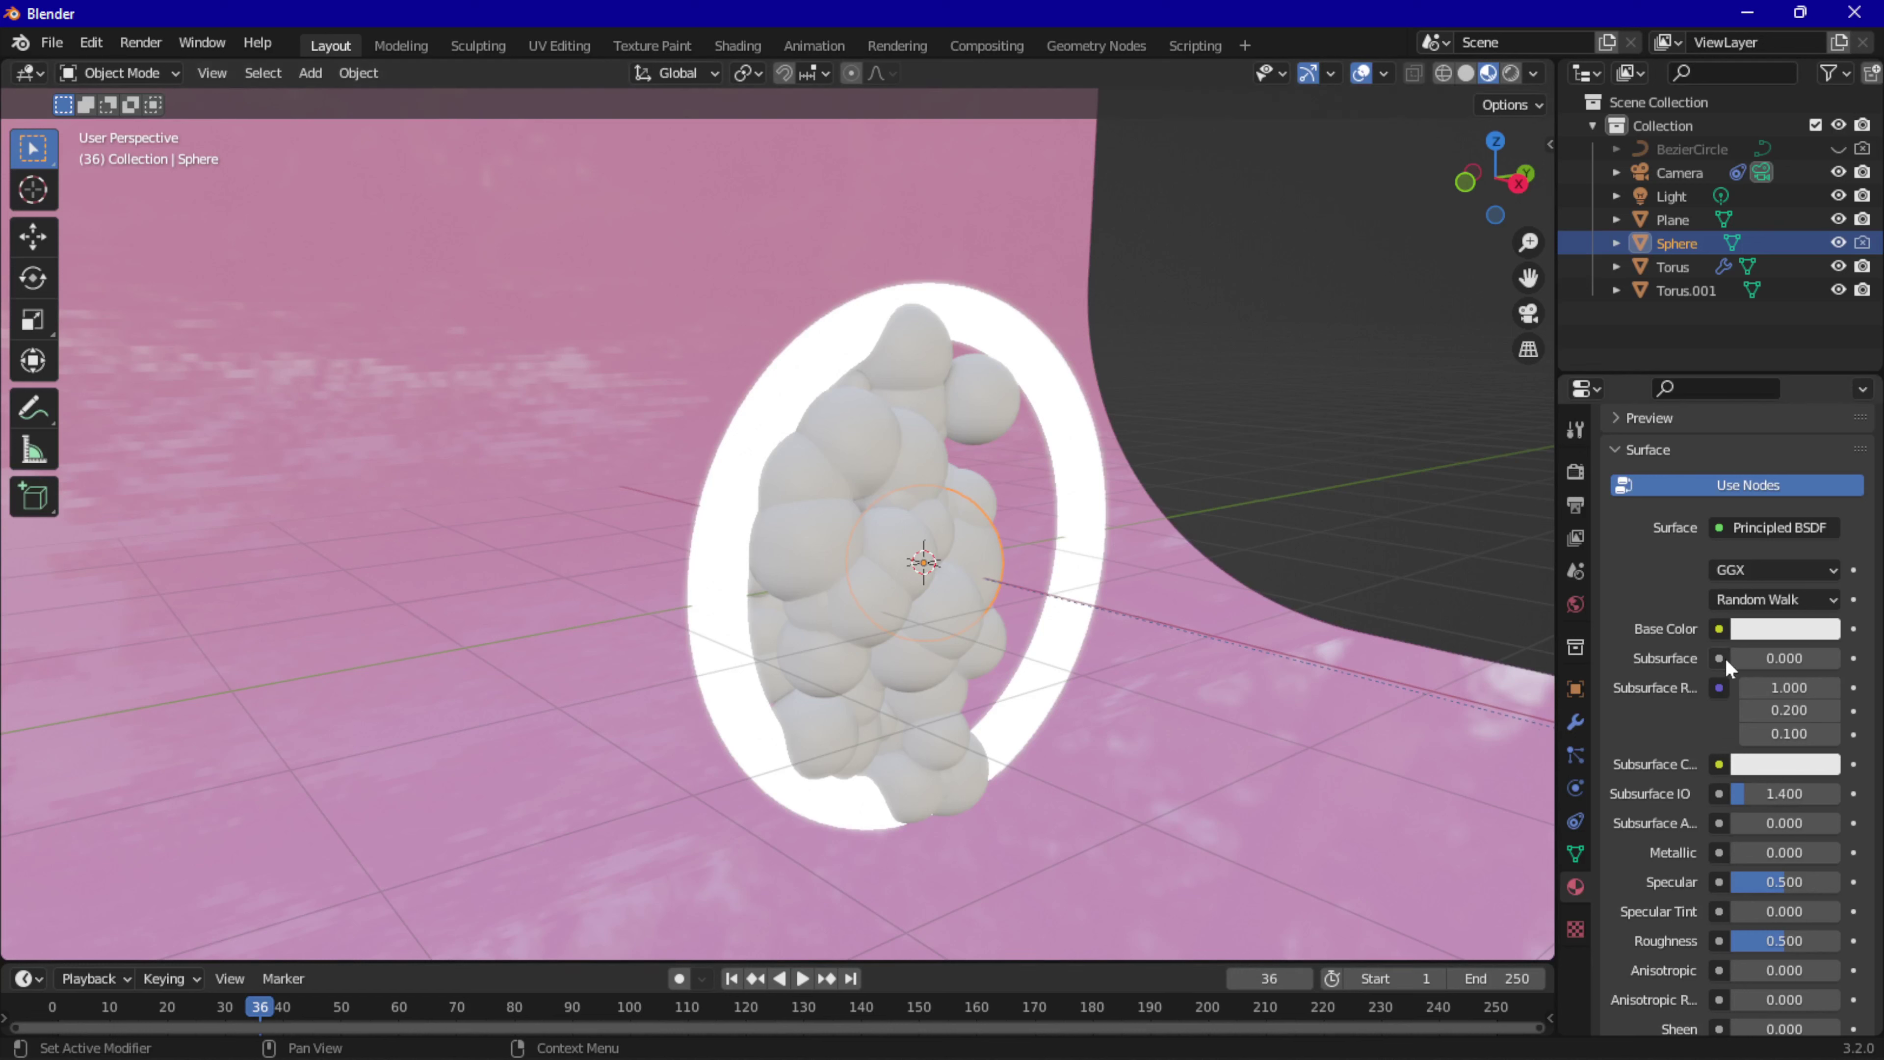
Raise the Sphere material's Subsurface to 1.000.
{"action": "left_click", "coordinate": [1789, 659]}
{"action": "left_click_drag", "start_coordinate": [1788, 658], "coordinate": [1839, 659]}
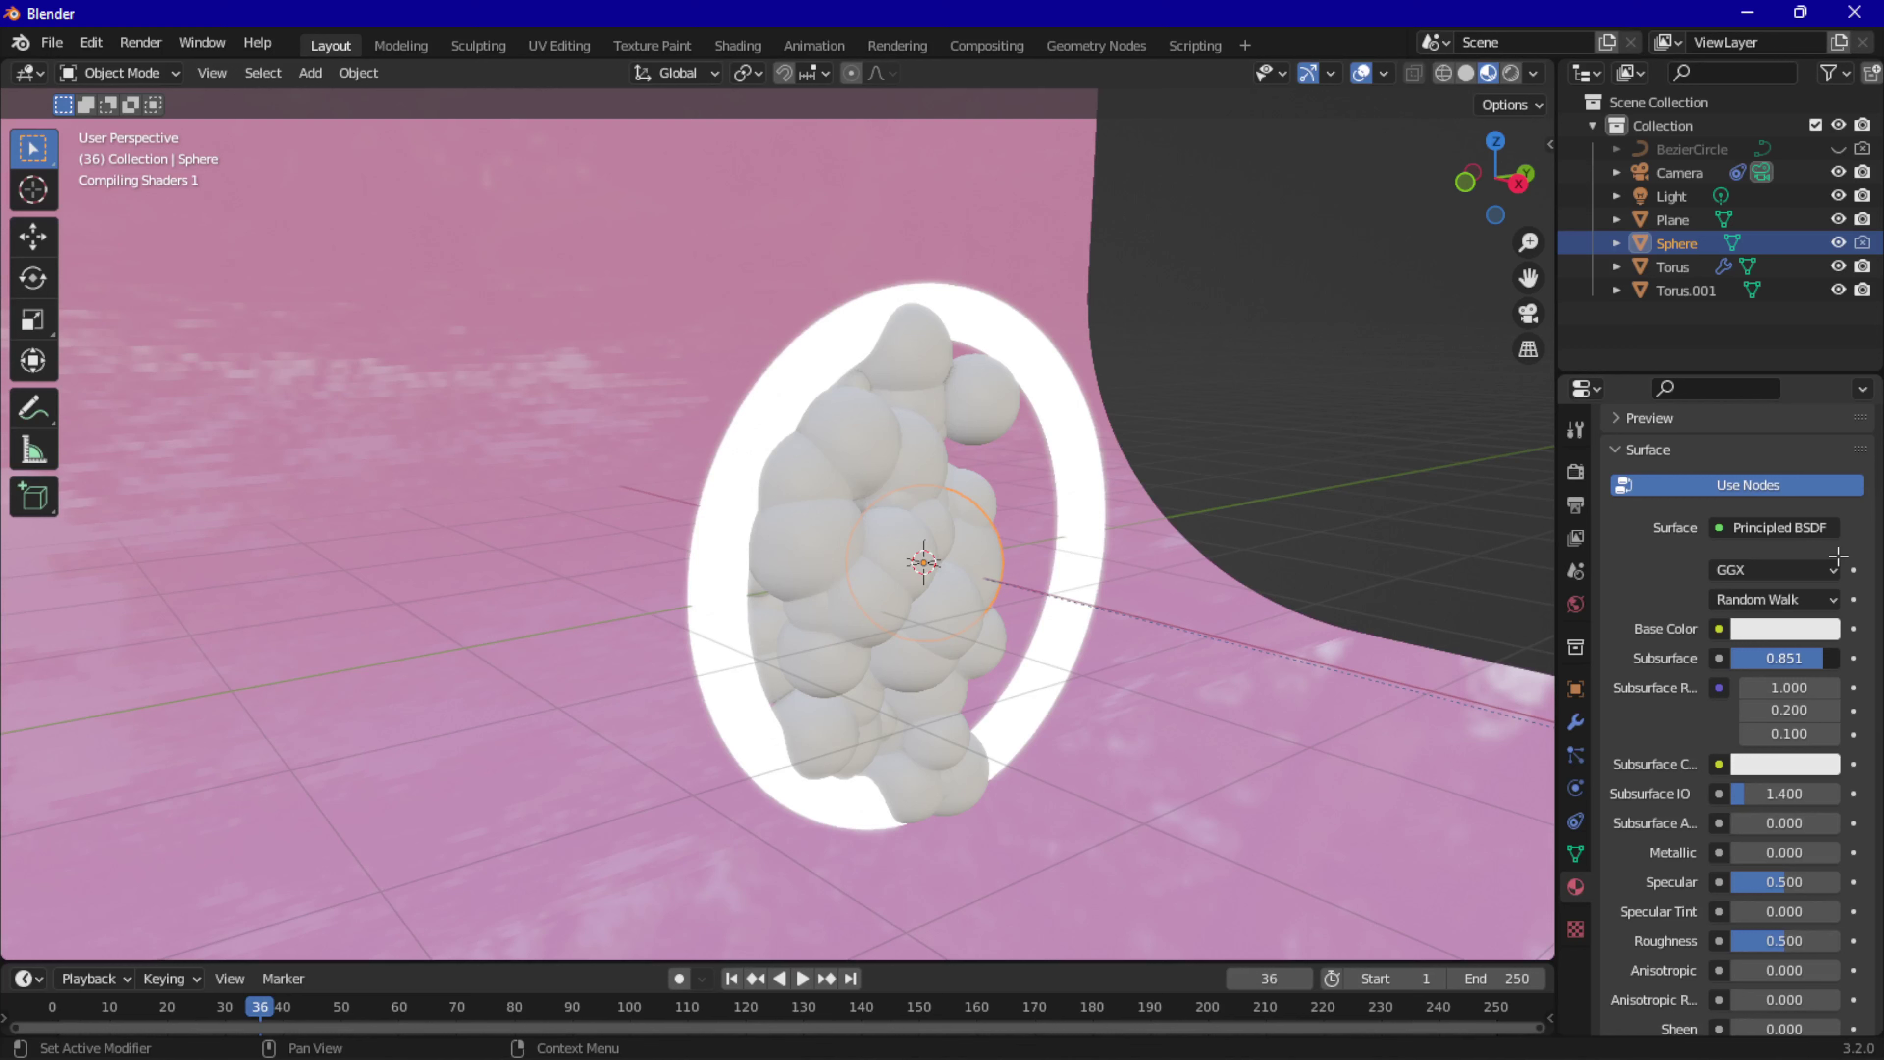
{"action": "key", "text": "alt+a"}
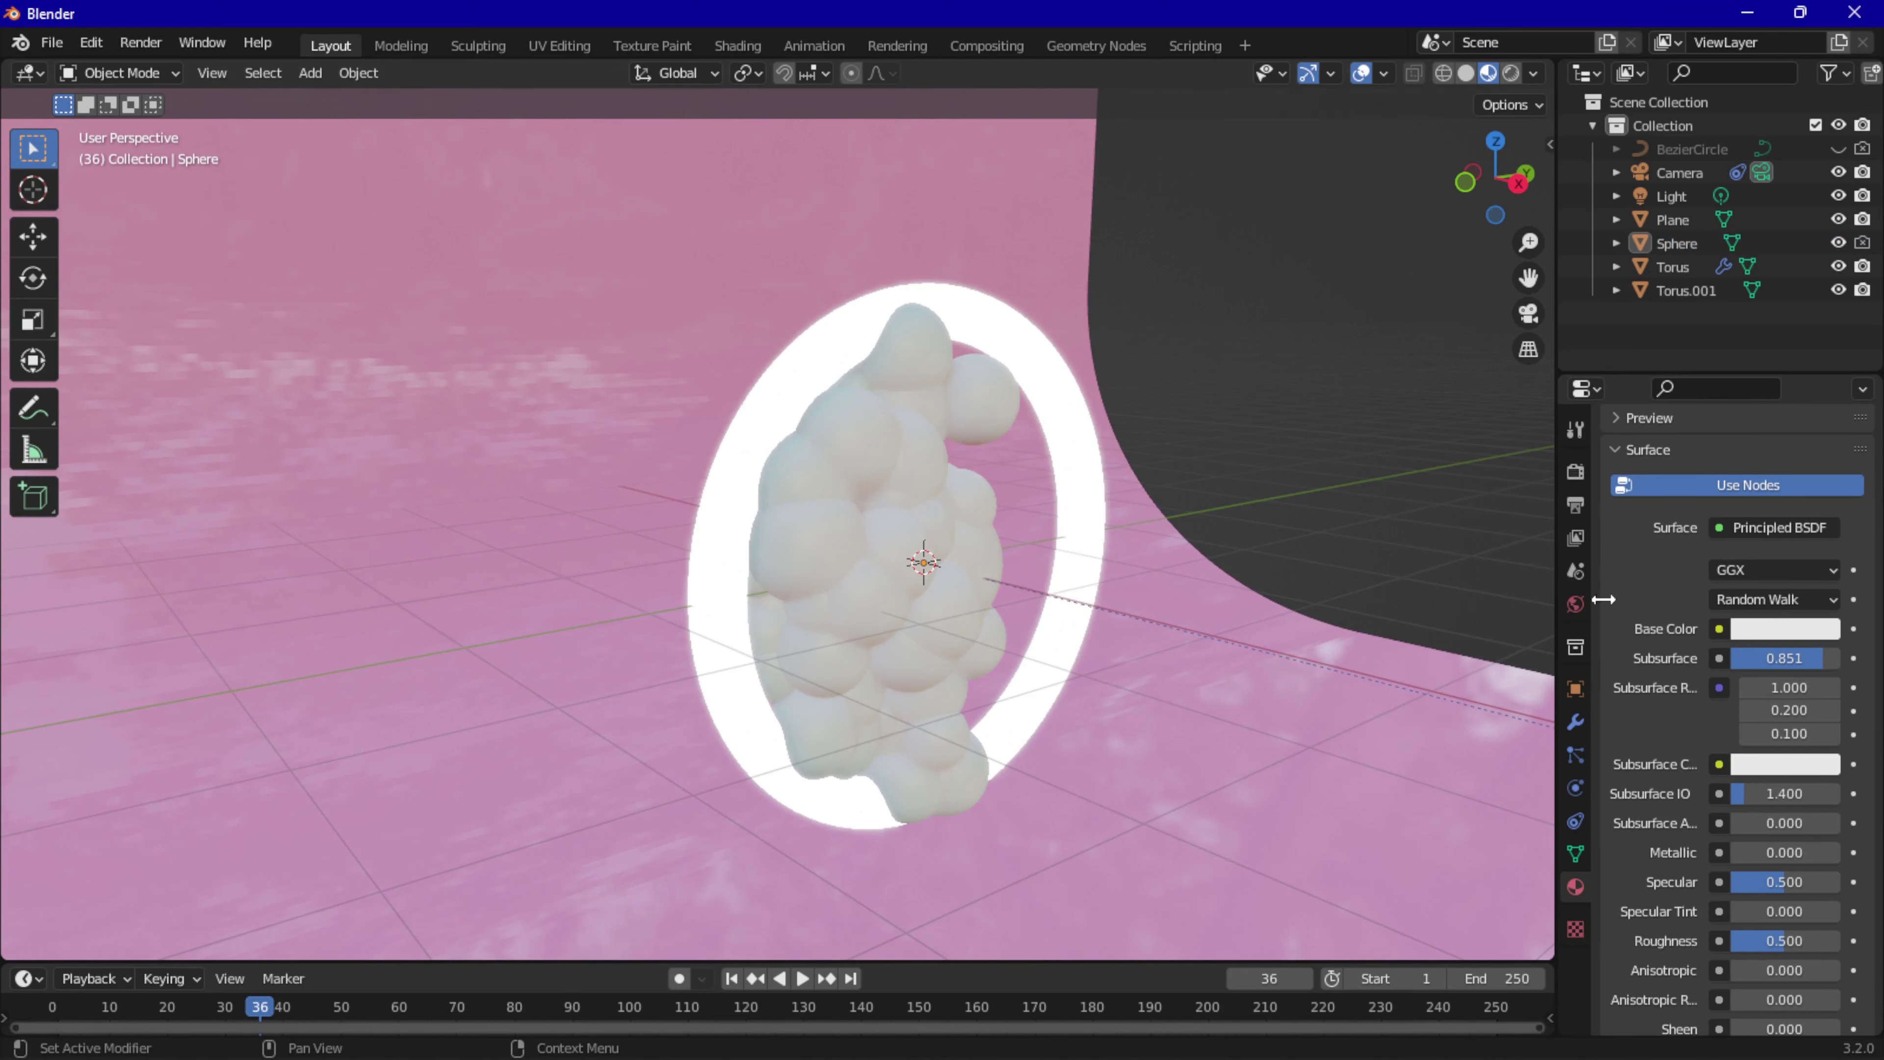
{"action": "left_click_drag", "start_coordinate": [1780, 657], "coordinate": [1832, 658]}
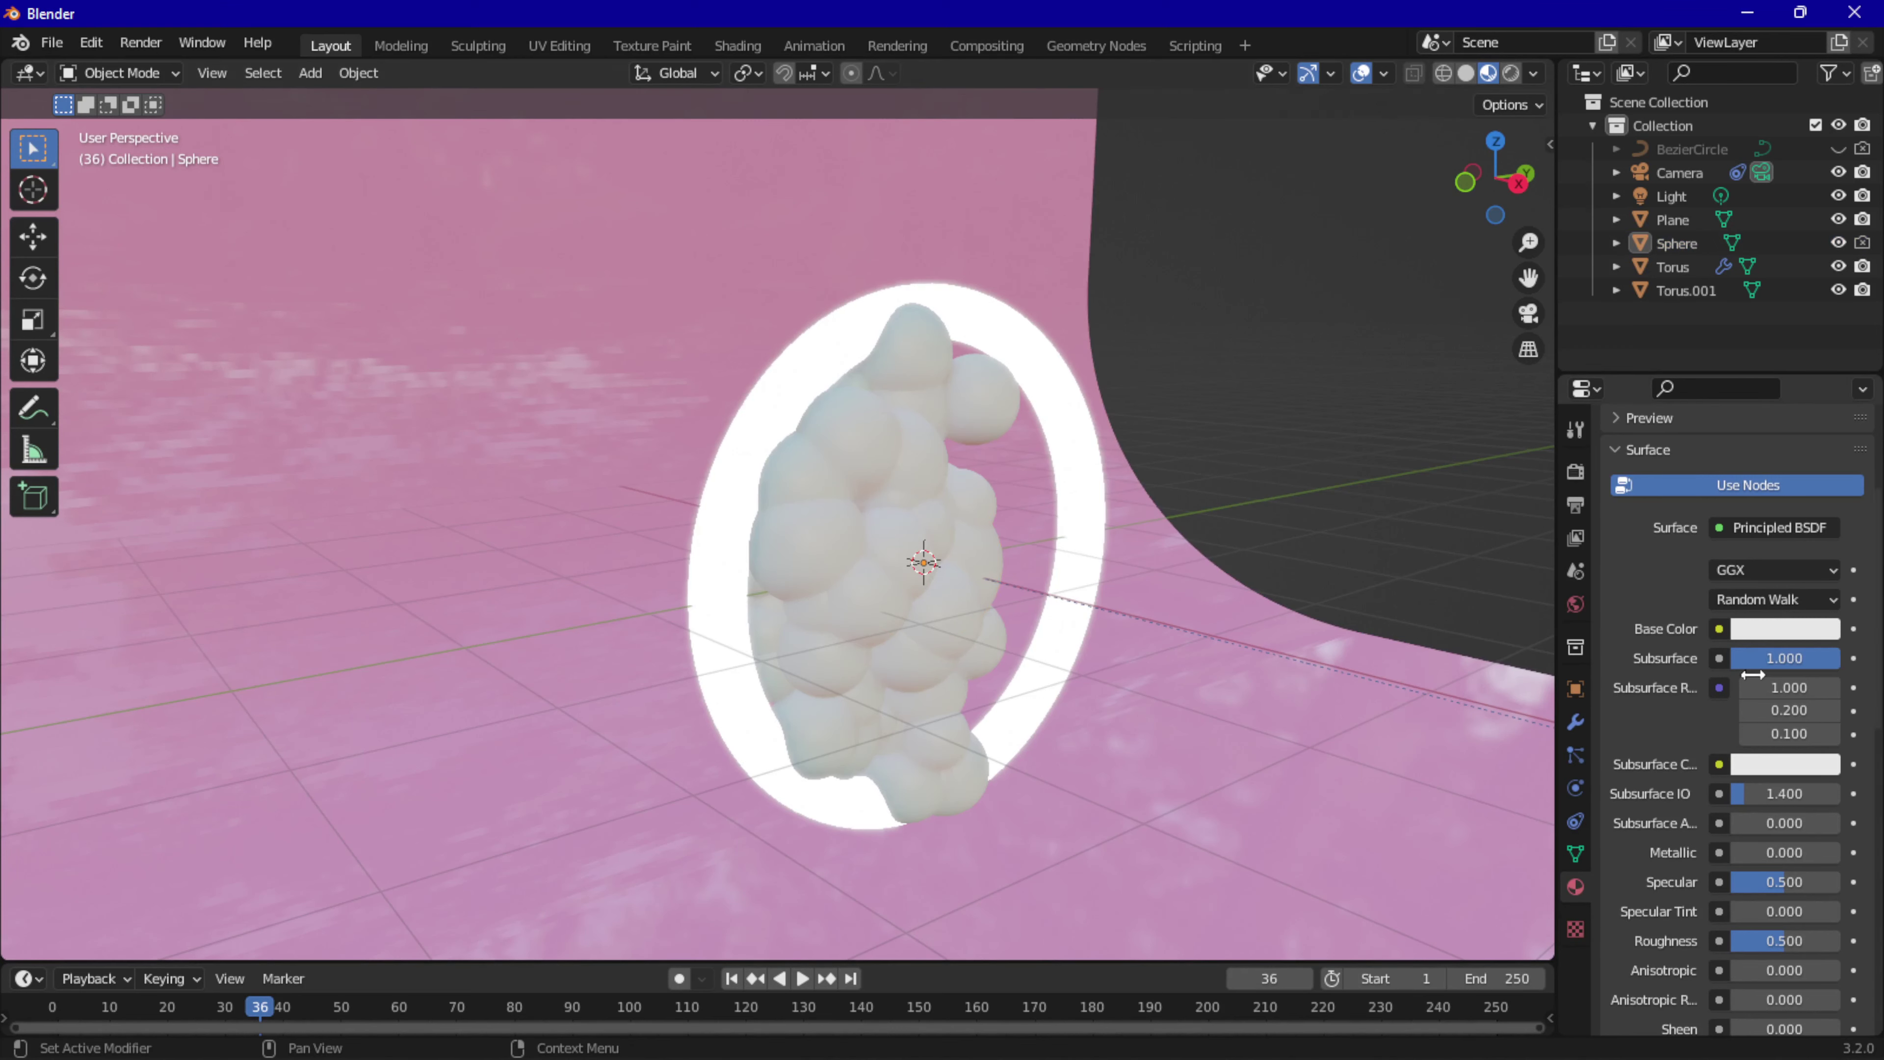
{"action": "mouse_move", "coordinate": [799, 585]}
{"action": "middle_mouse_down"}
{"action": "mouse_move", "coordinate": [739, 529]}
{"action": "mouse_move", "coordinate": [1390, 376]}
{"action": "middle_mouse_up"}
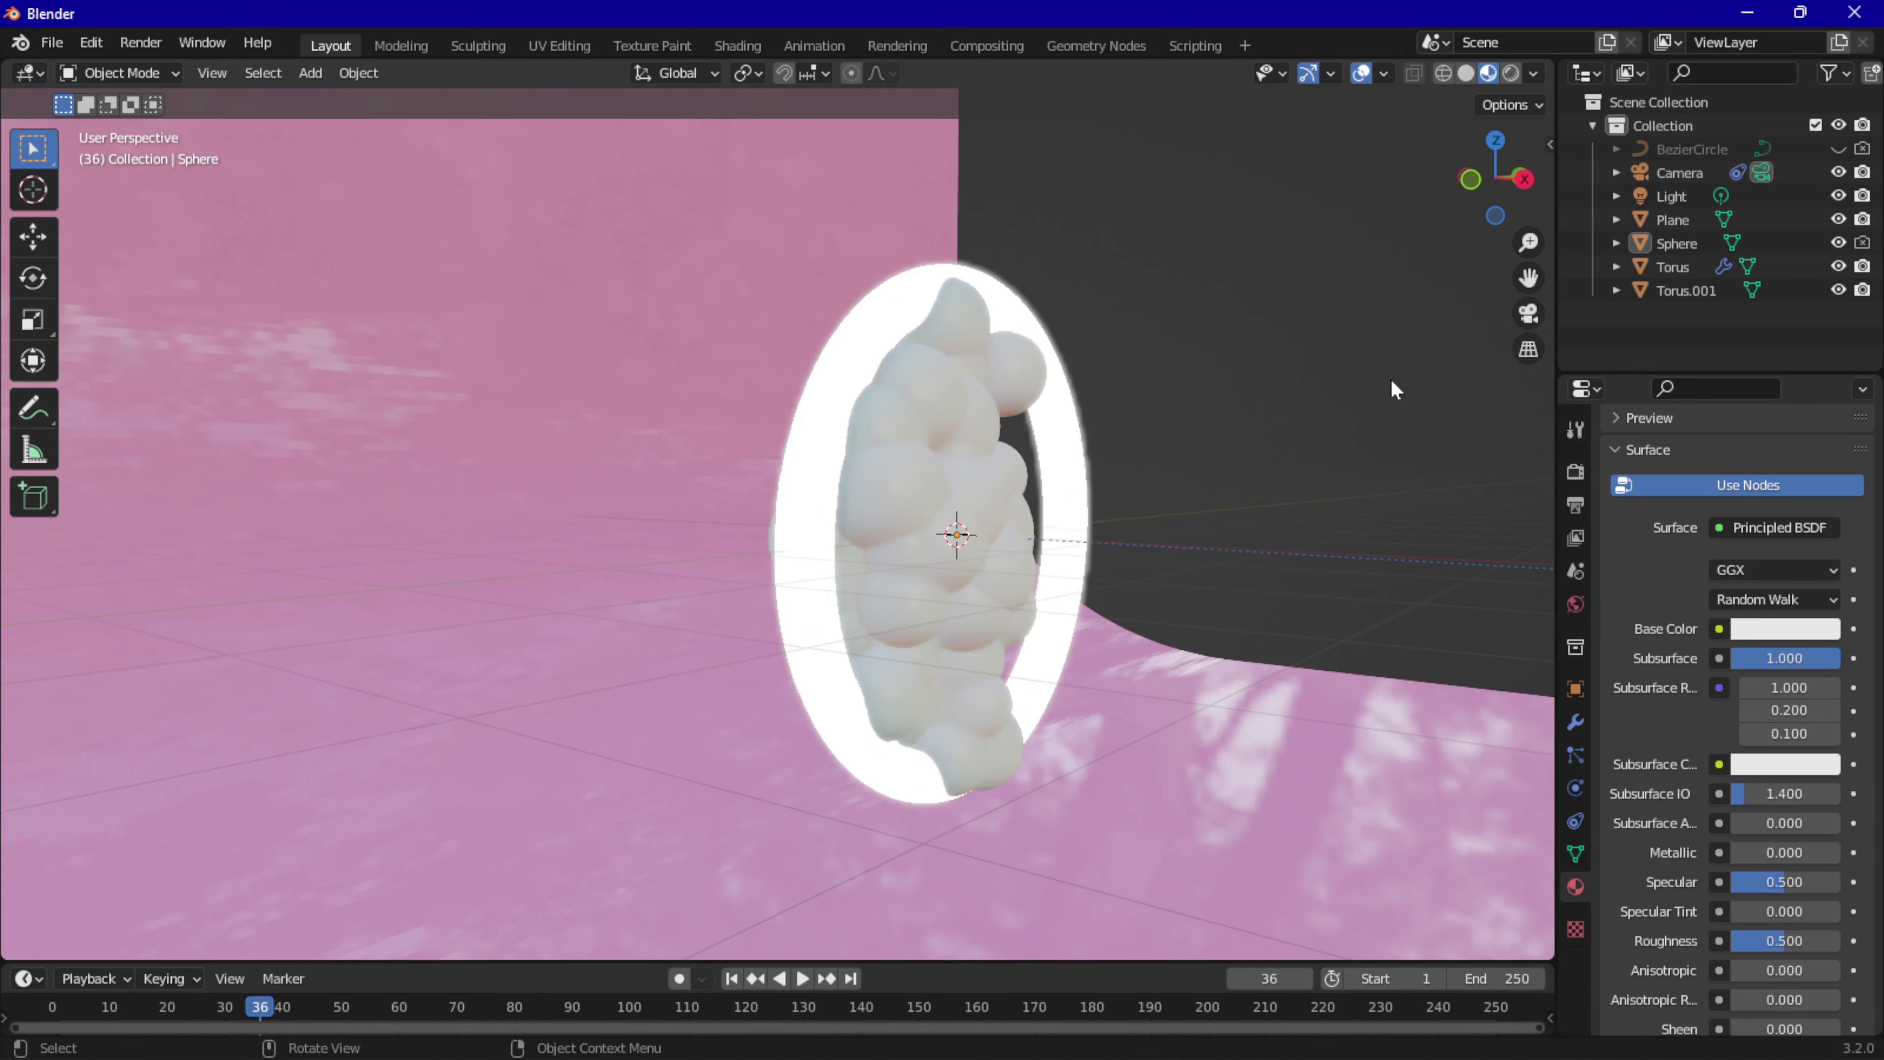
View through the camera and play the particle animation to check the translucent spheres.
{"action": "key", "text": "KP_0"}
{"action": "scroll", "coordinate": [709, 504], "scroll_direction": "up", "scroll_amount": 5}
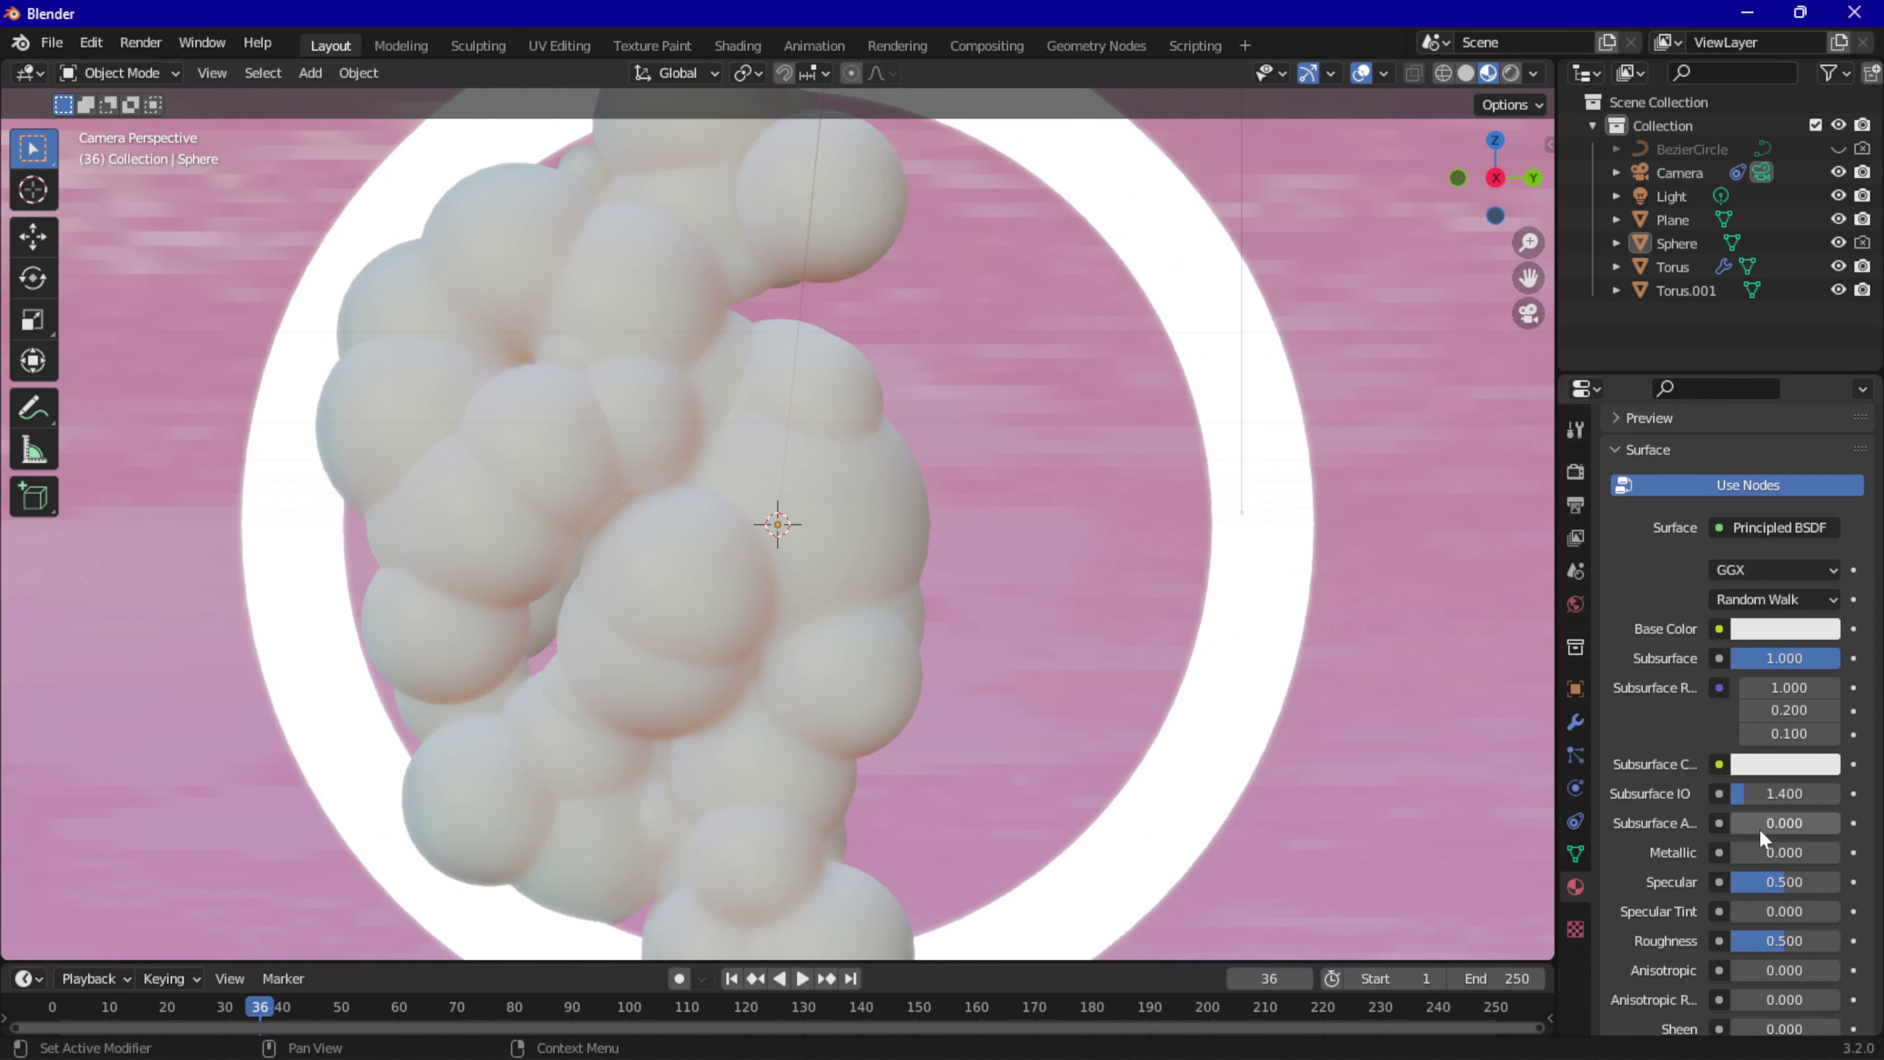
{"action": "scroll", "coordinate": [1759, 826], "scroll_direction": "down", "scroll_amount": 2}
{"action": "scroll", "coordinate": [1759, 825], "scroll_direction": "down", "scroll_amount": 2}
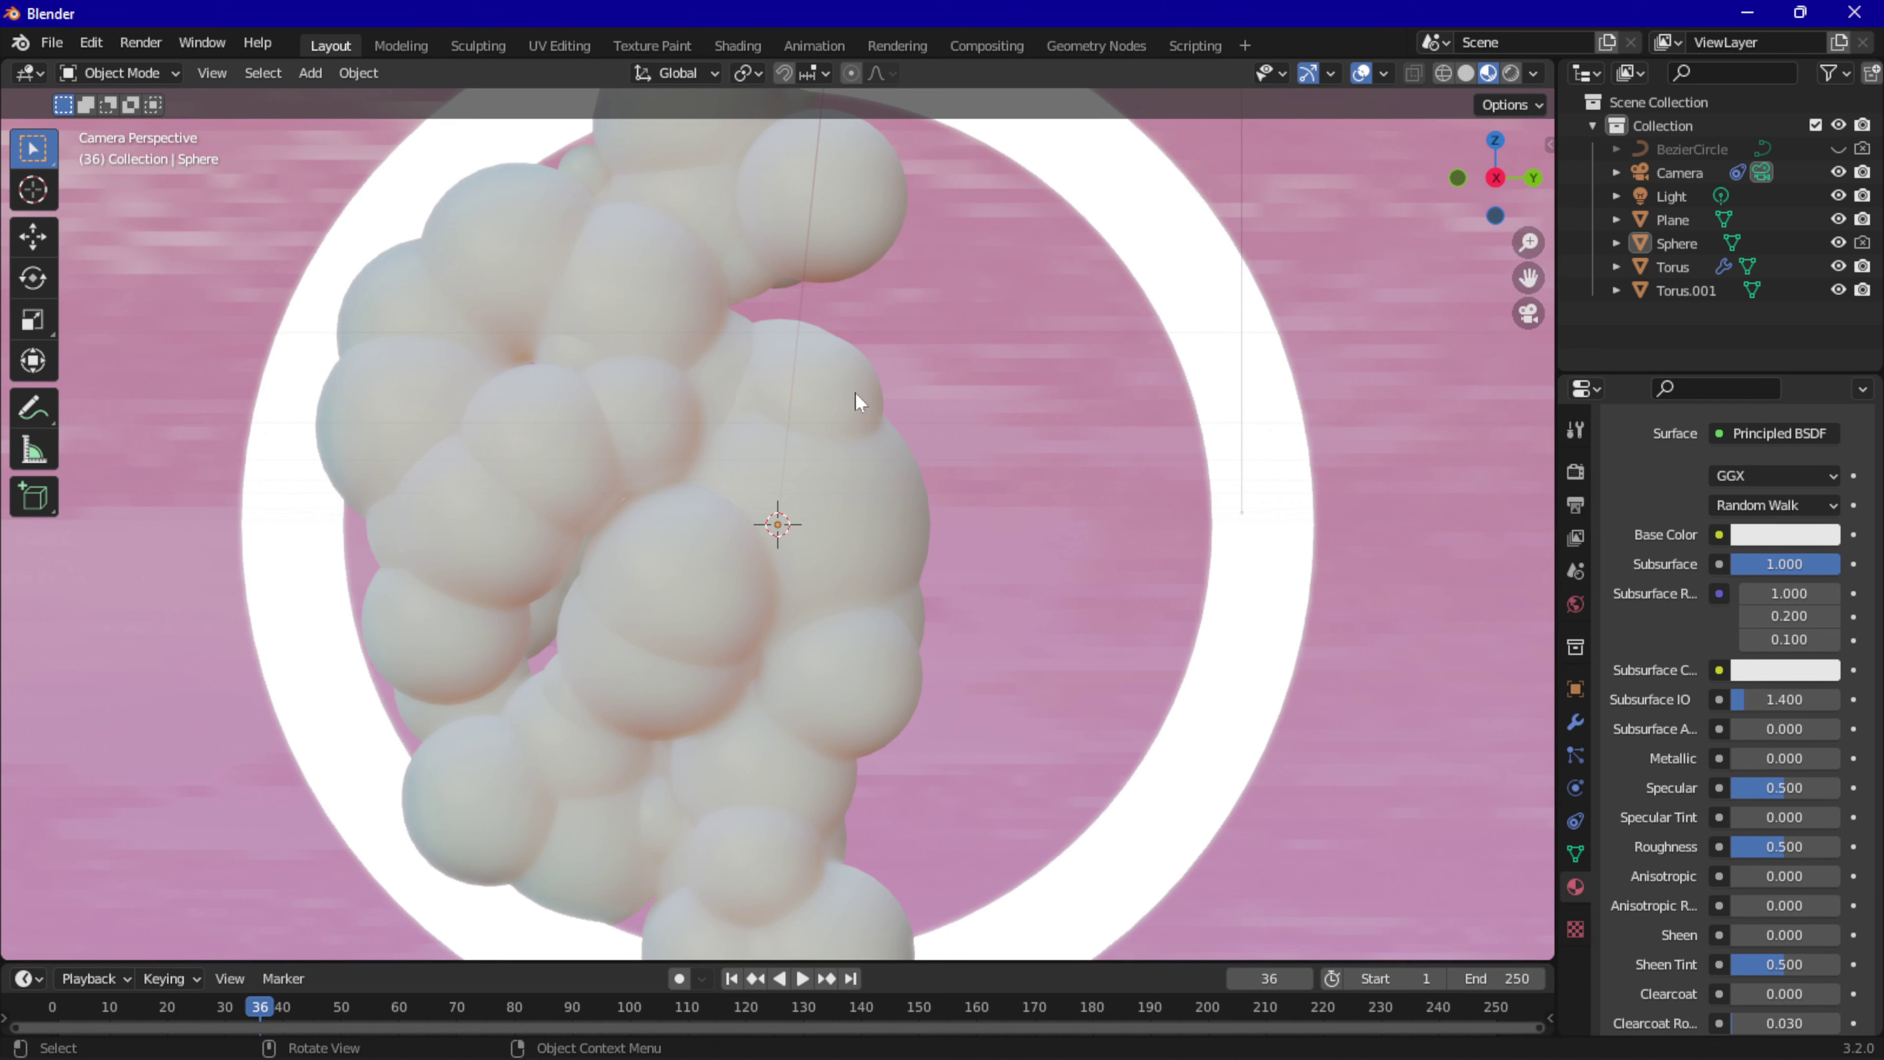
{"action": "key", "text": "space"}
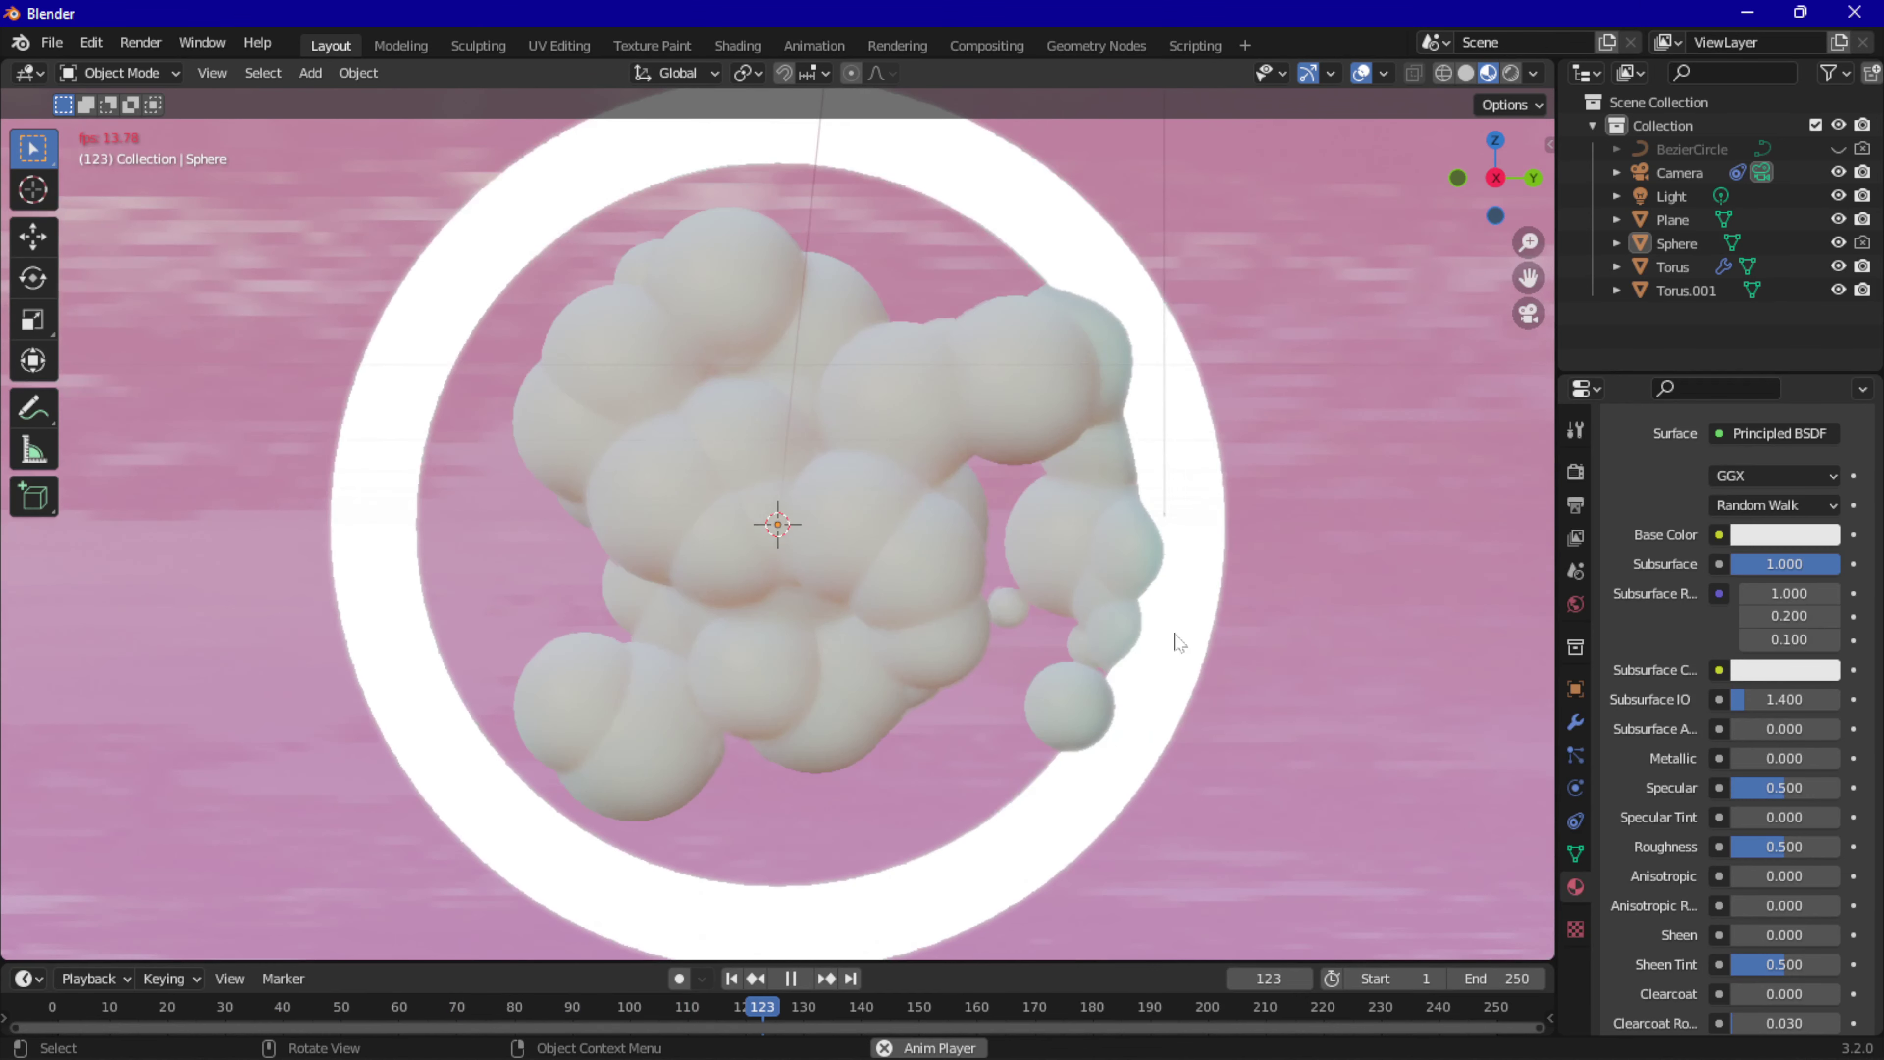
{"action": "key", "text": "space"}
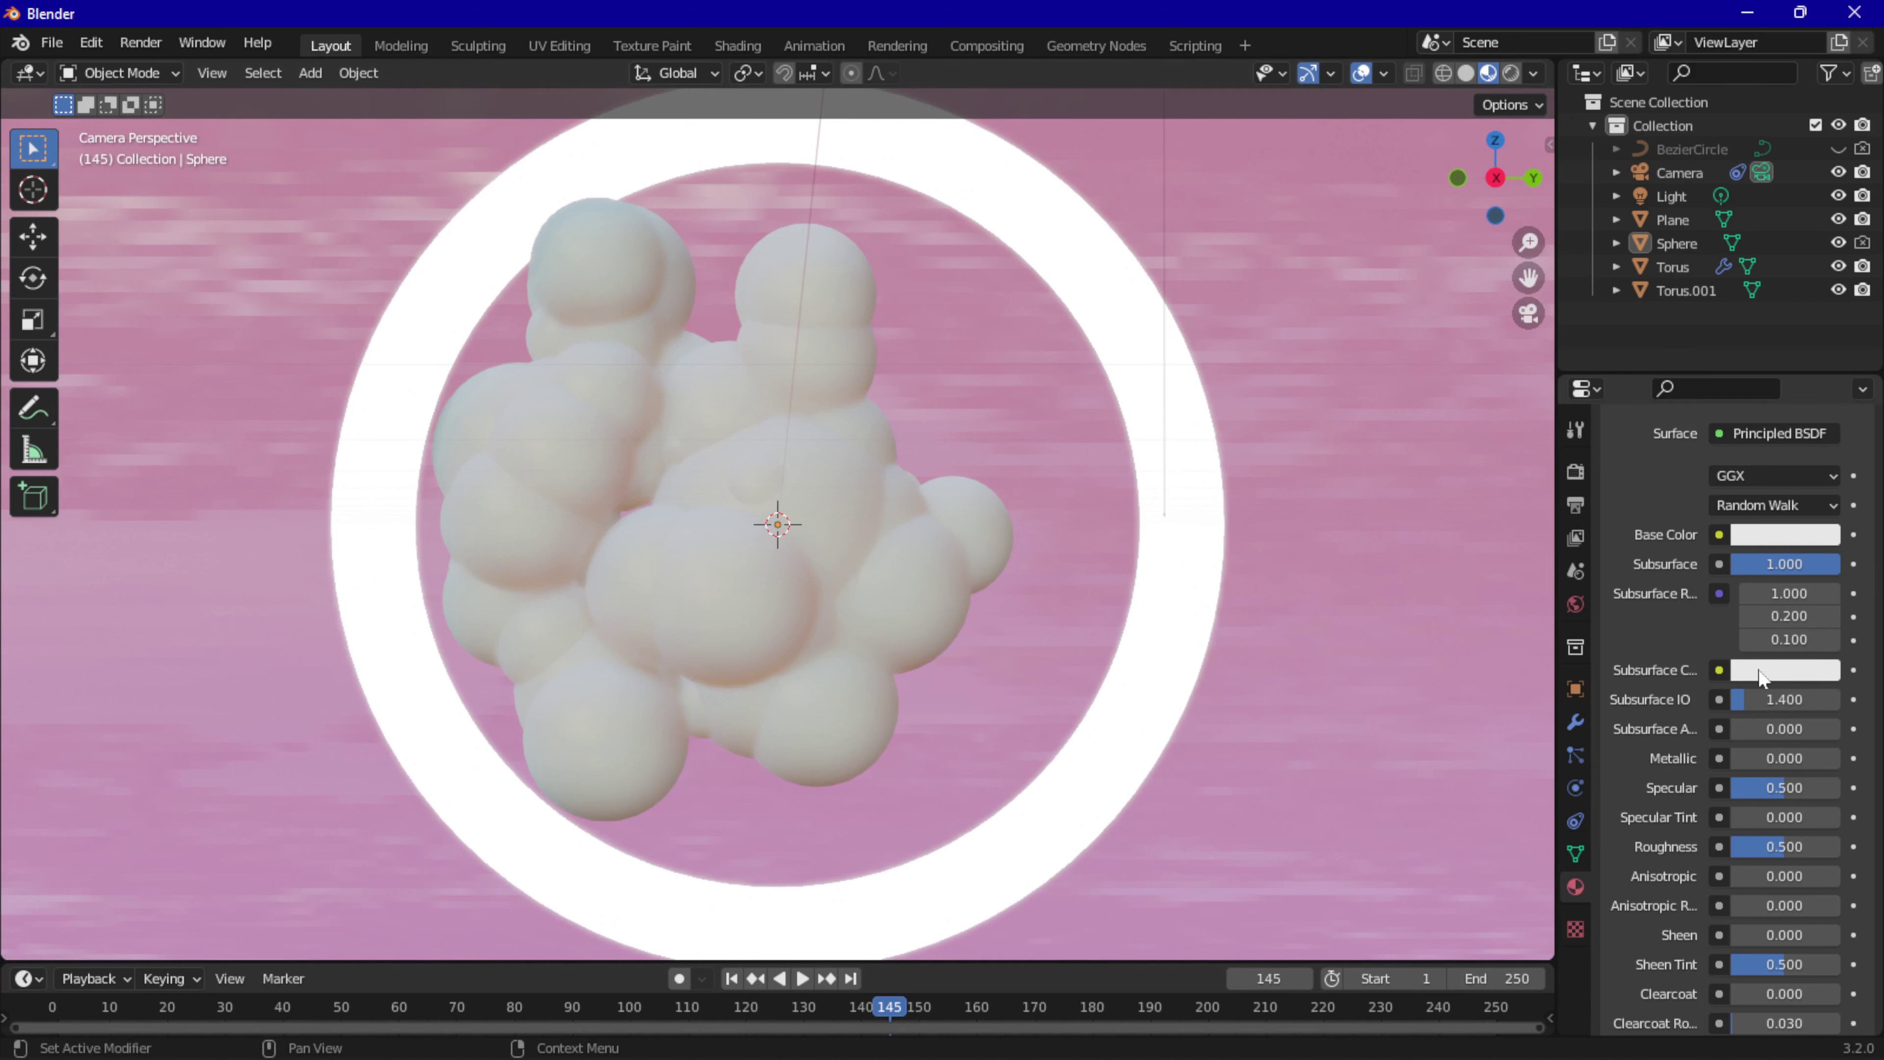
Set the Sphere material's Subsurface Color to red (H 0.005, S 0.967).
{"action": "left_click", "coordinate": [1780, 672]}
{"action": "left_click", "coordinate": [1788, 670]}
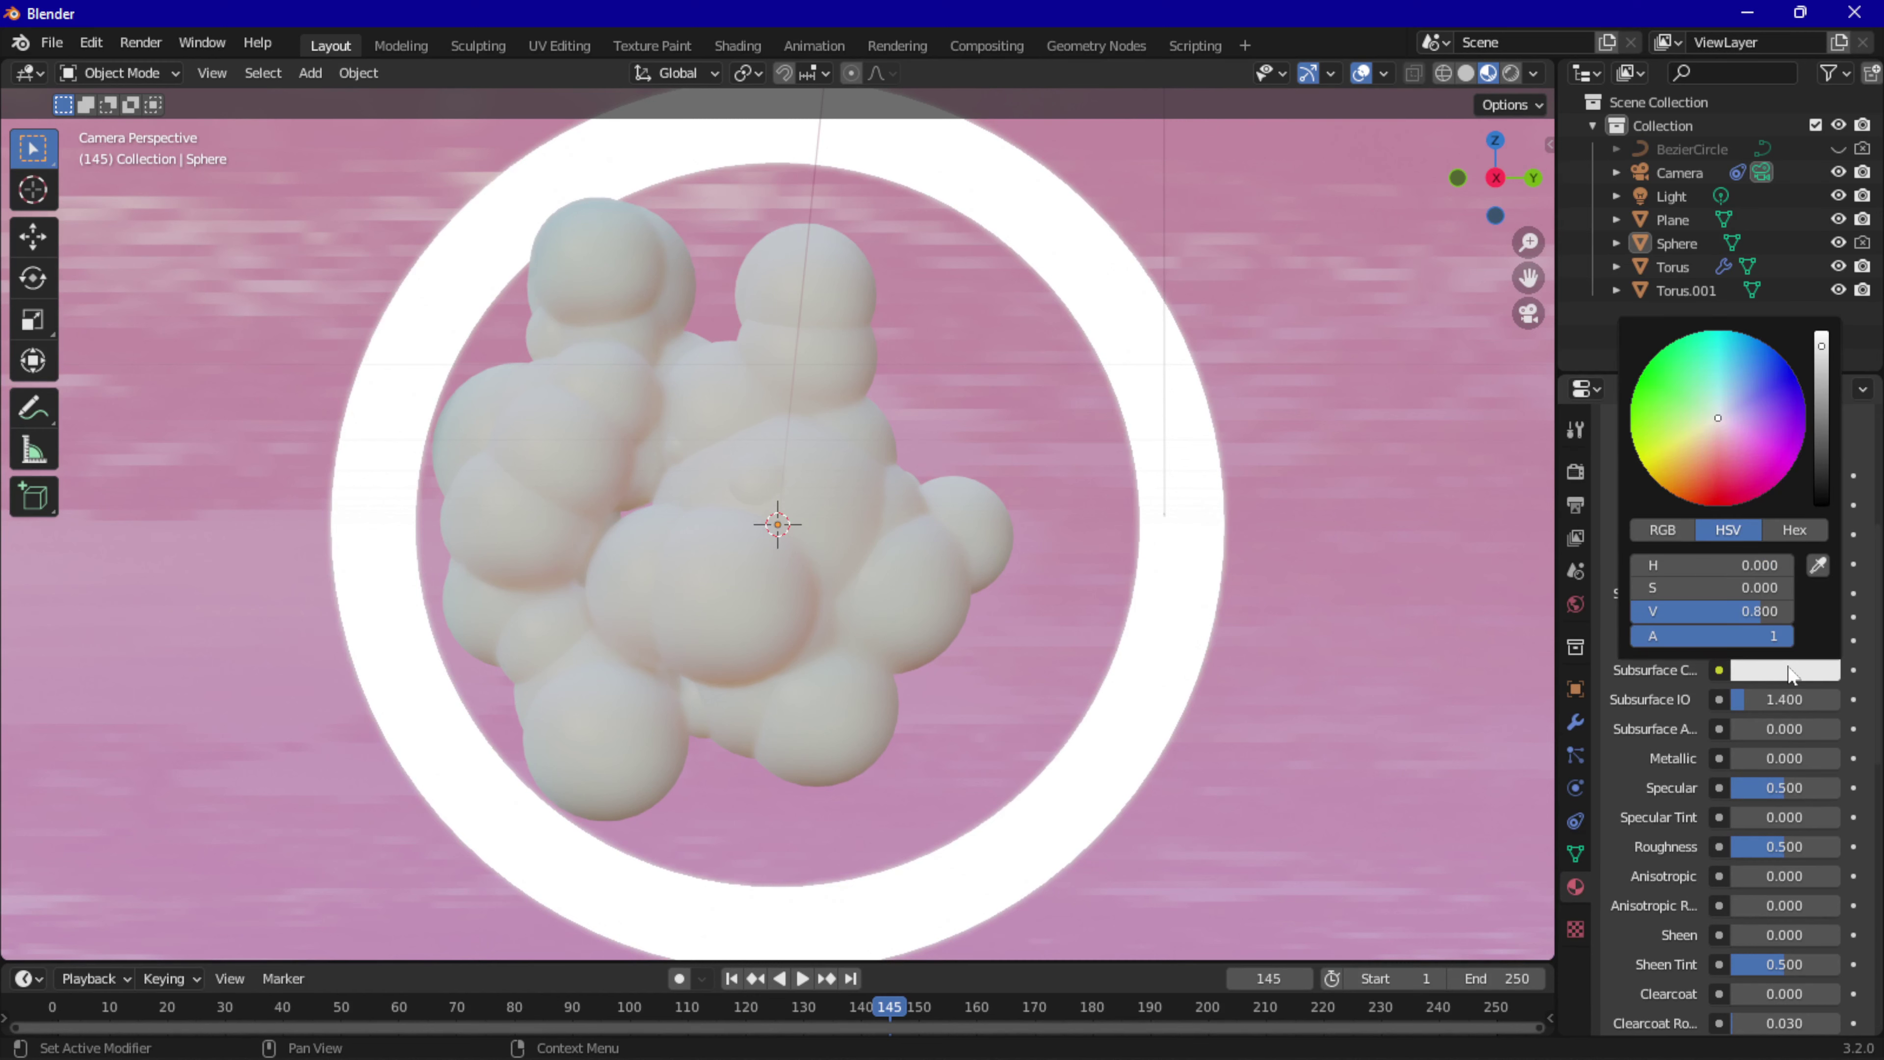
{"action": "left_click_drag", "start_coordinate": [1718, 427], "coordinate": [1708, 487]}
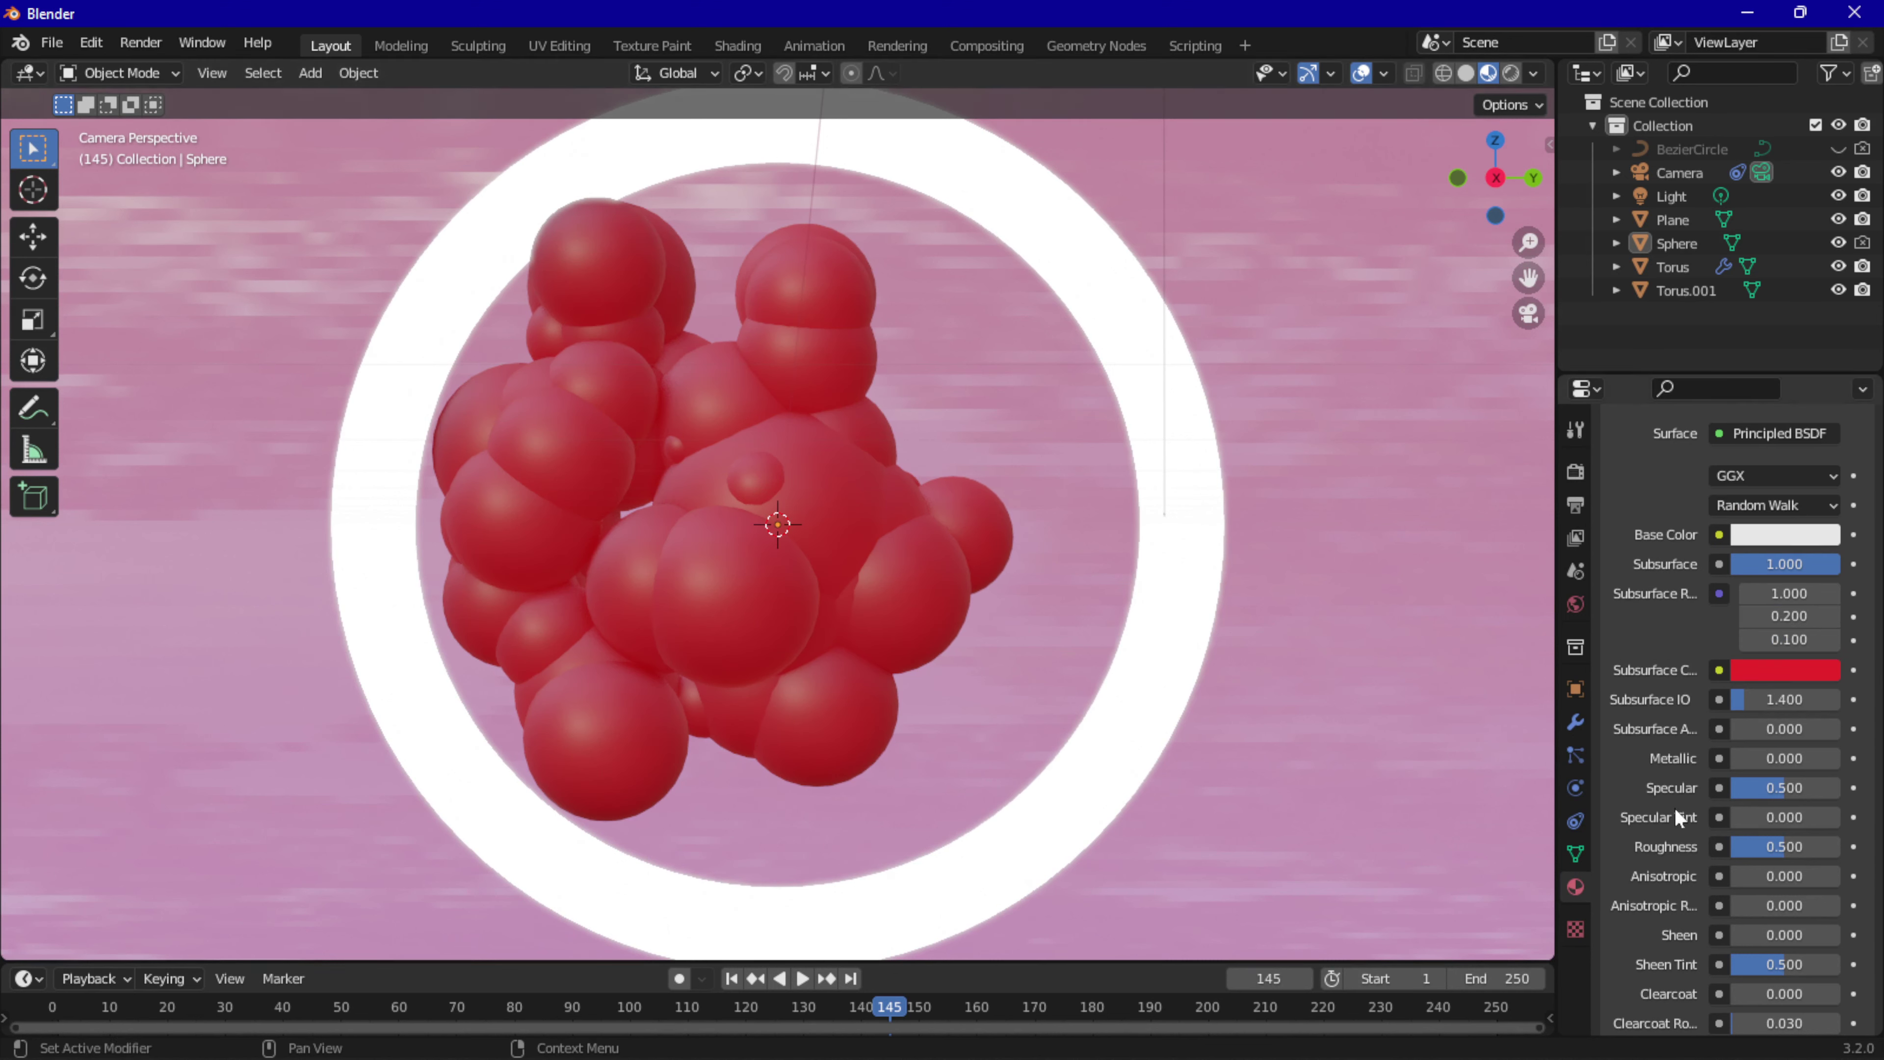
{"action": "scroll", "coordinate": [1674, 806], "scroll_direction": "down", "scroll_amount": 2}
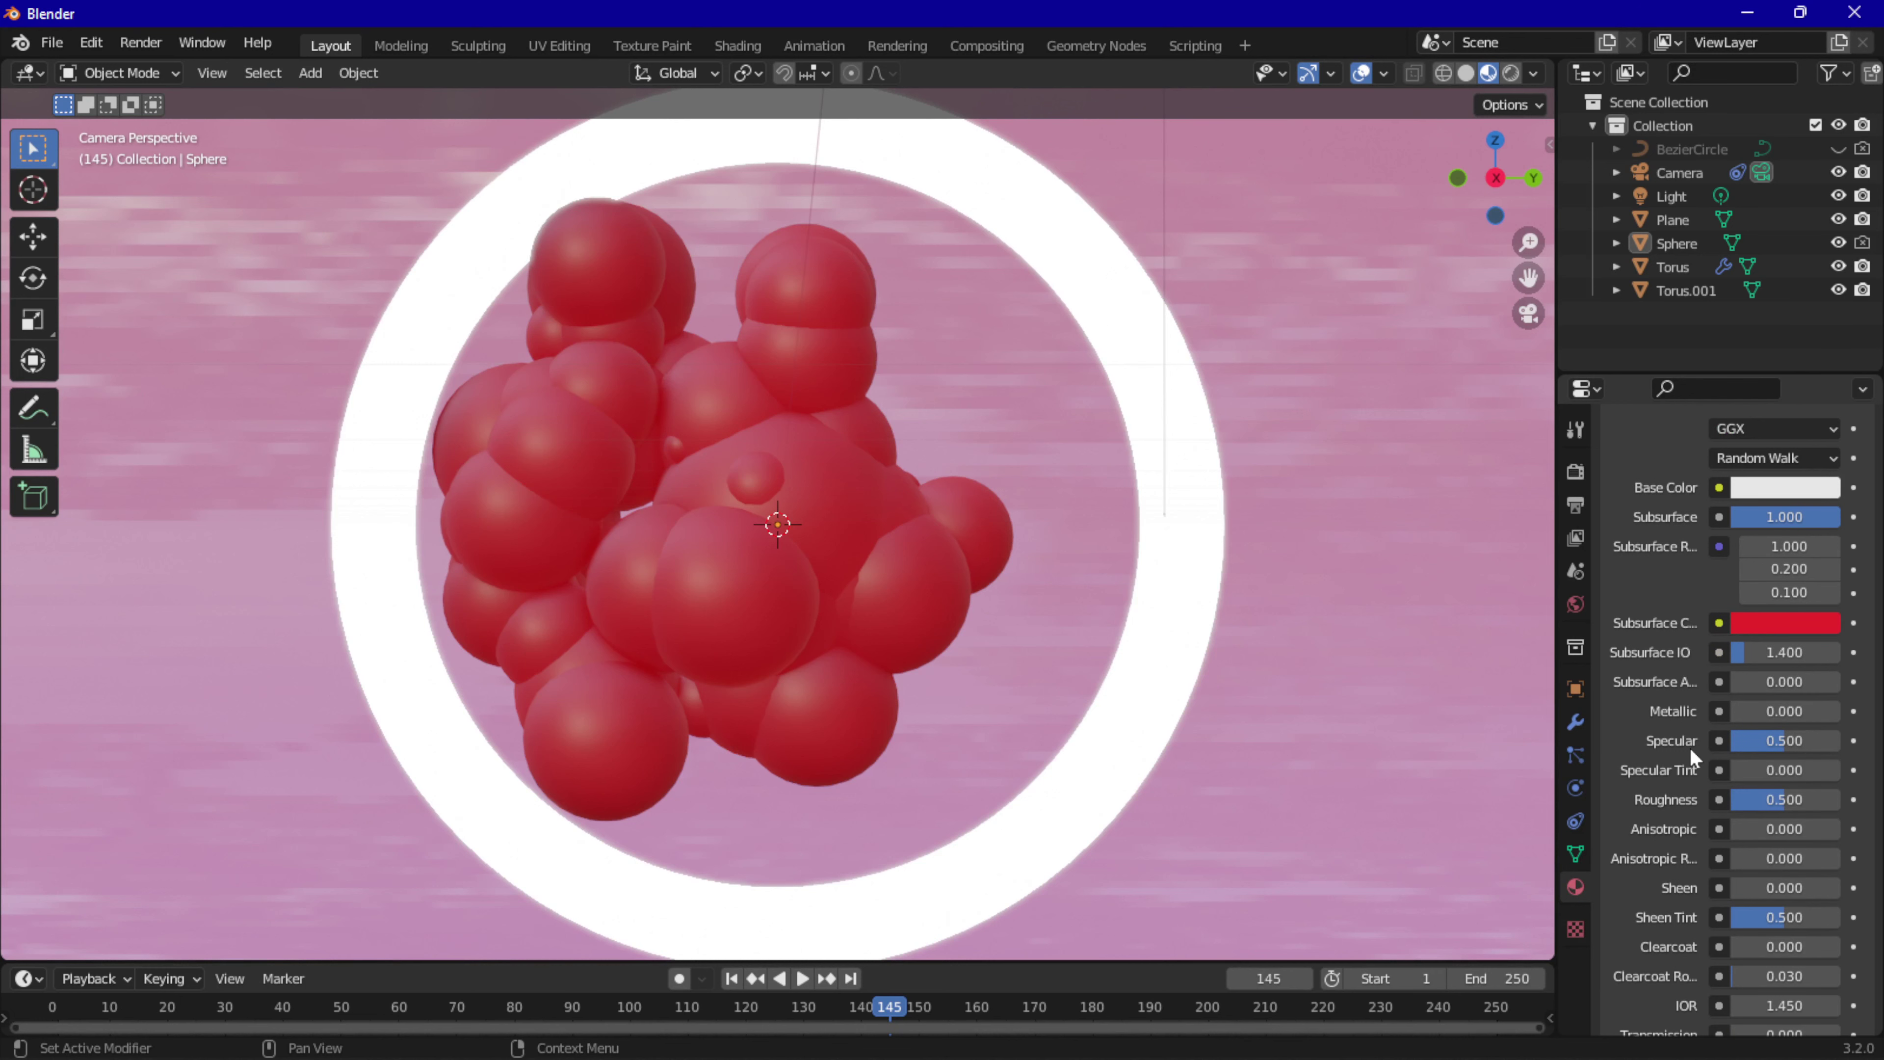
Raise the Sphere material's Roughness and Specular to 1.000 for a matte finish.
{"action": "left_click", "coordinate": [1769, 800]}
{"action": "left_click_drag", "start_coordinate": [1784, 799], "coordinate": [1844, 799]}
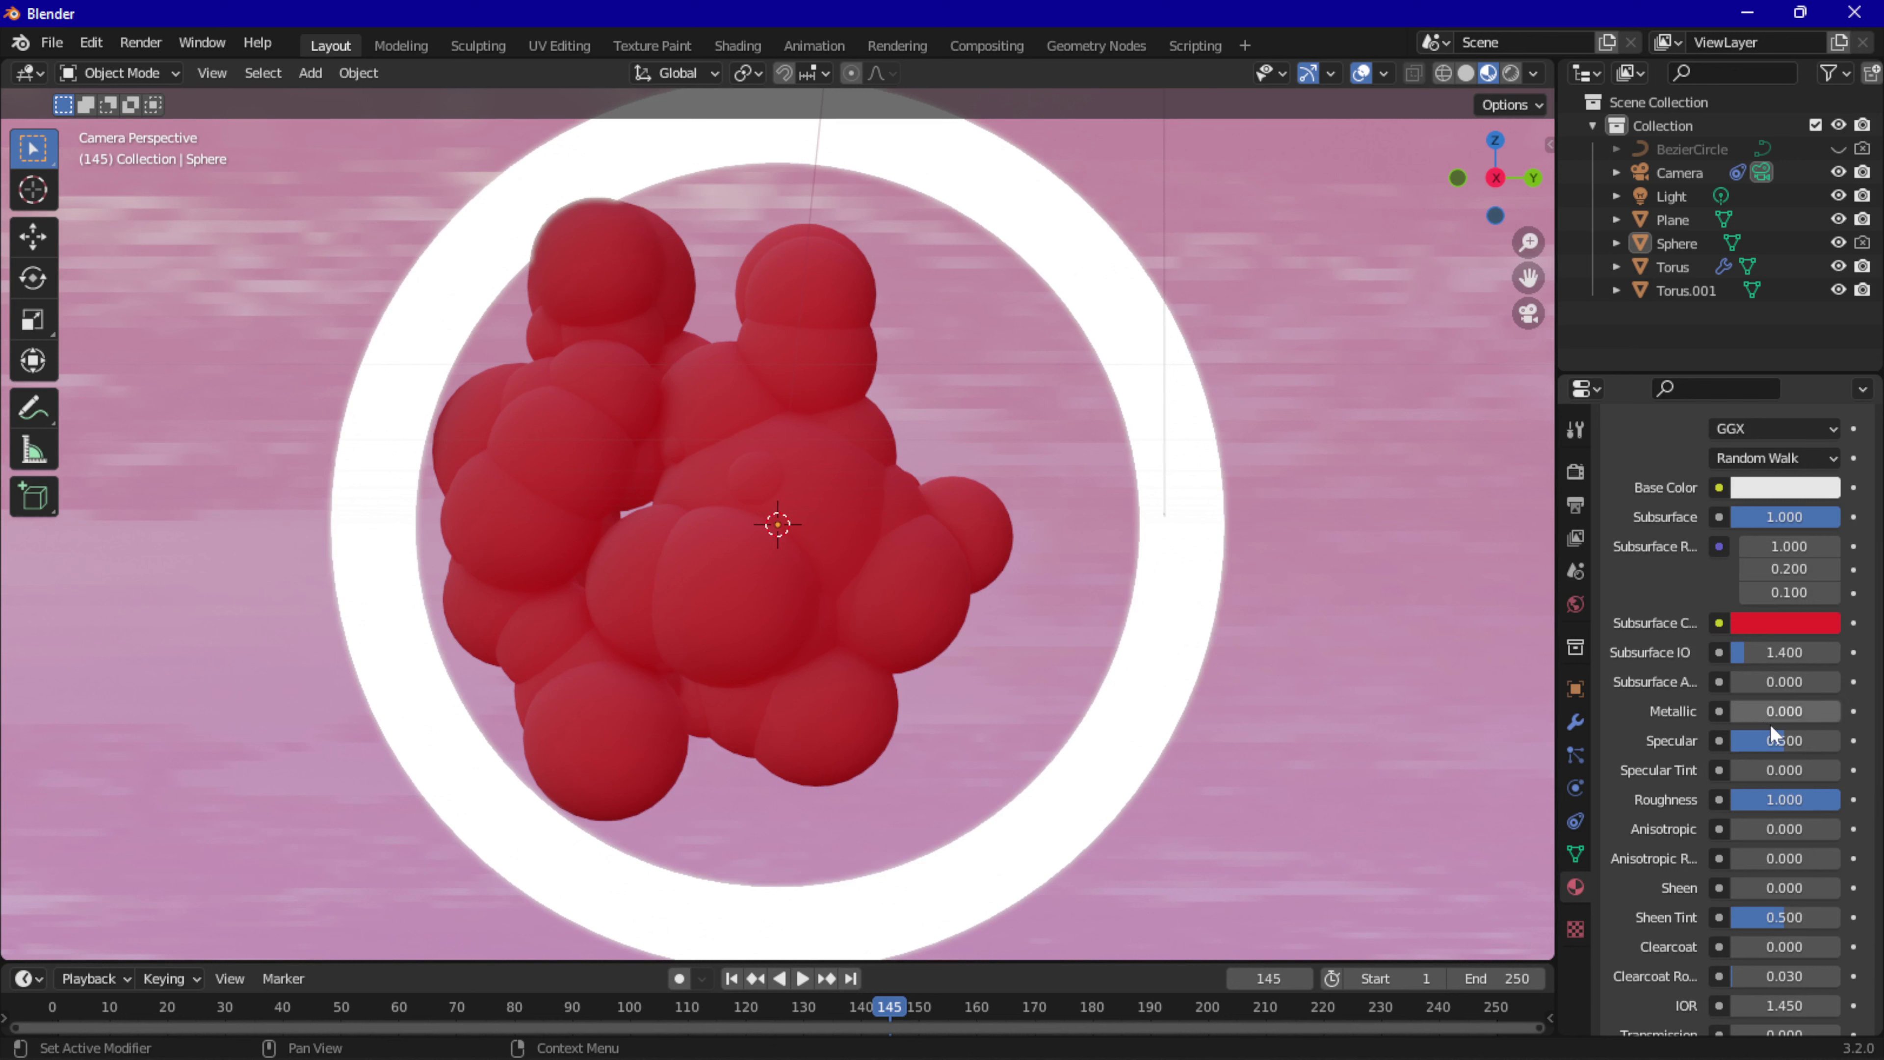
{"action": "mouse_move", "coordinate": [1769, 734]}
{"action": "left_mouse_down"}
{"action": "mouse_move", "coordinate": [1729, 735]}
{"action": "mouse_move", "coordinate": [1840, 741]}
{"action": "left_mouse_up"}
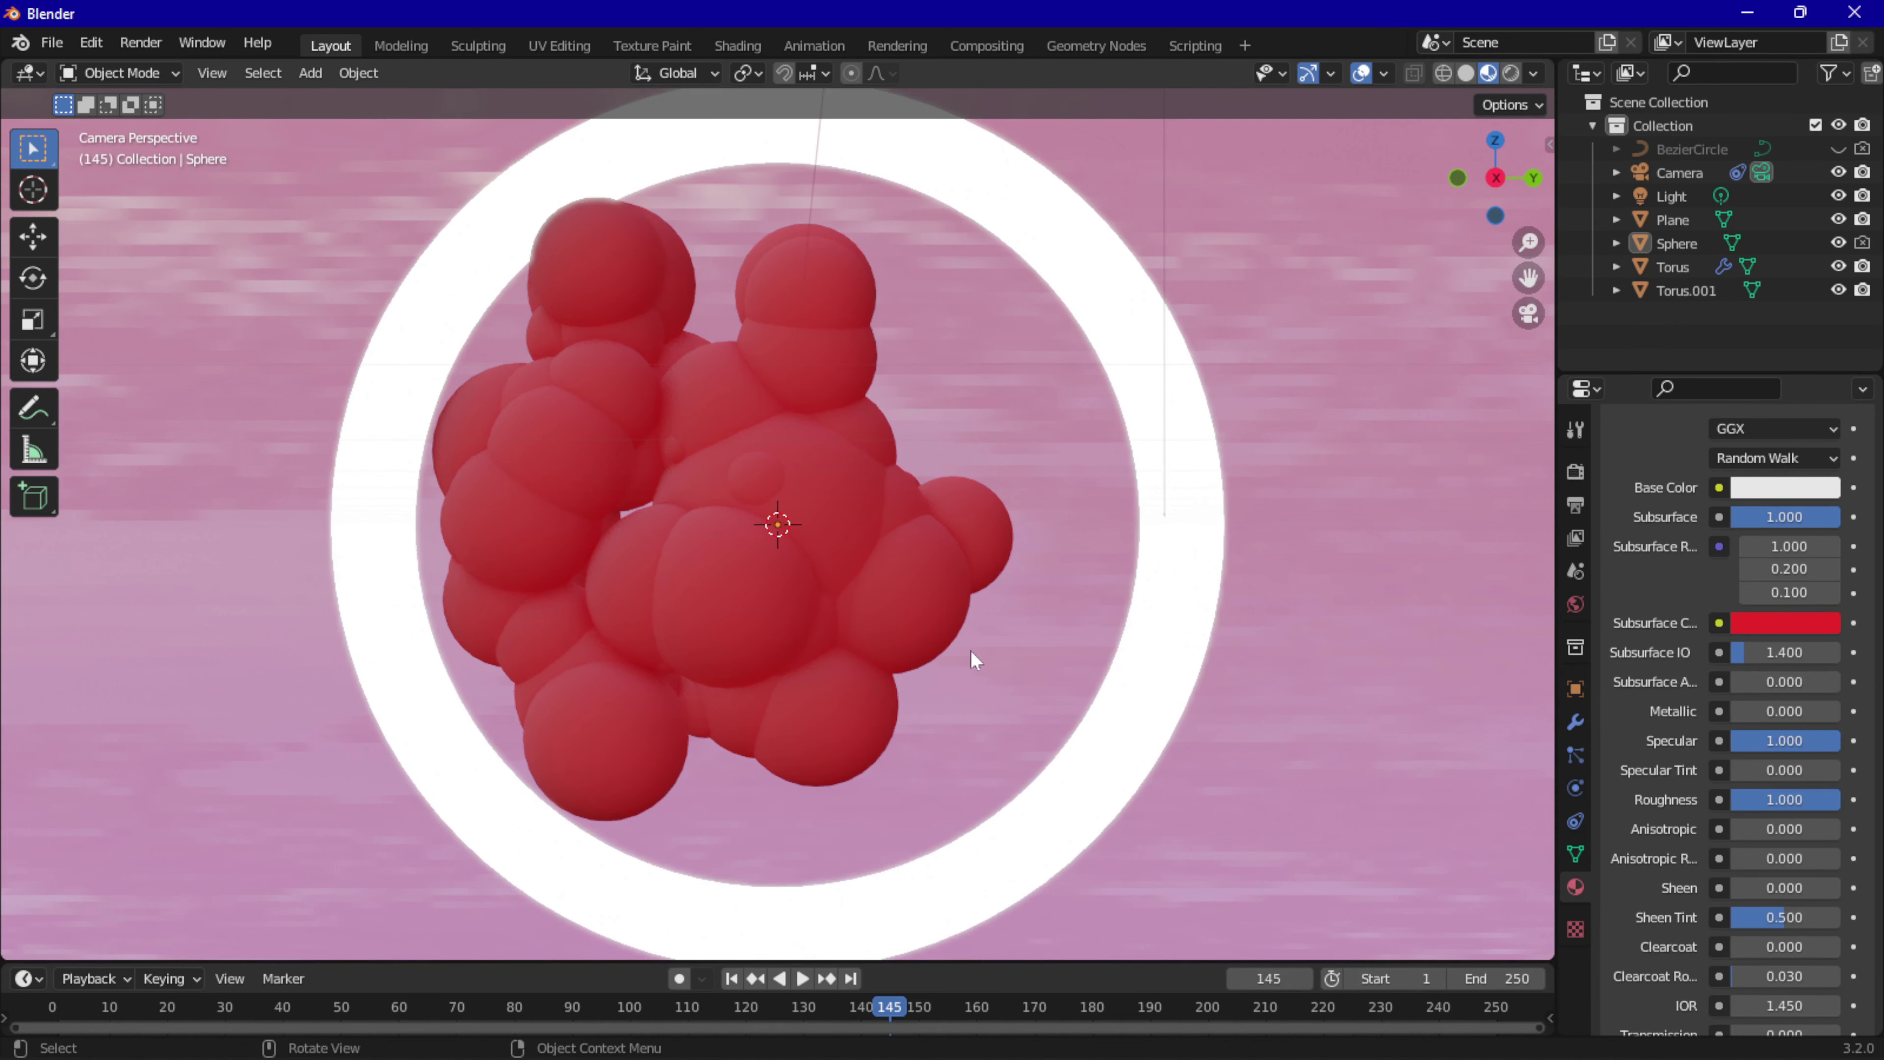
{"action": "scroll", "coordinate": [1755, 814], "scroll_direction": "down", "scroll_amount": 2}
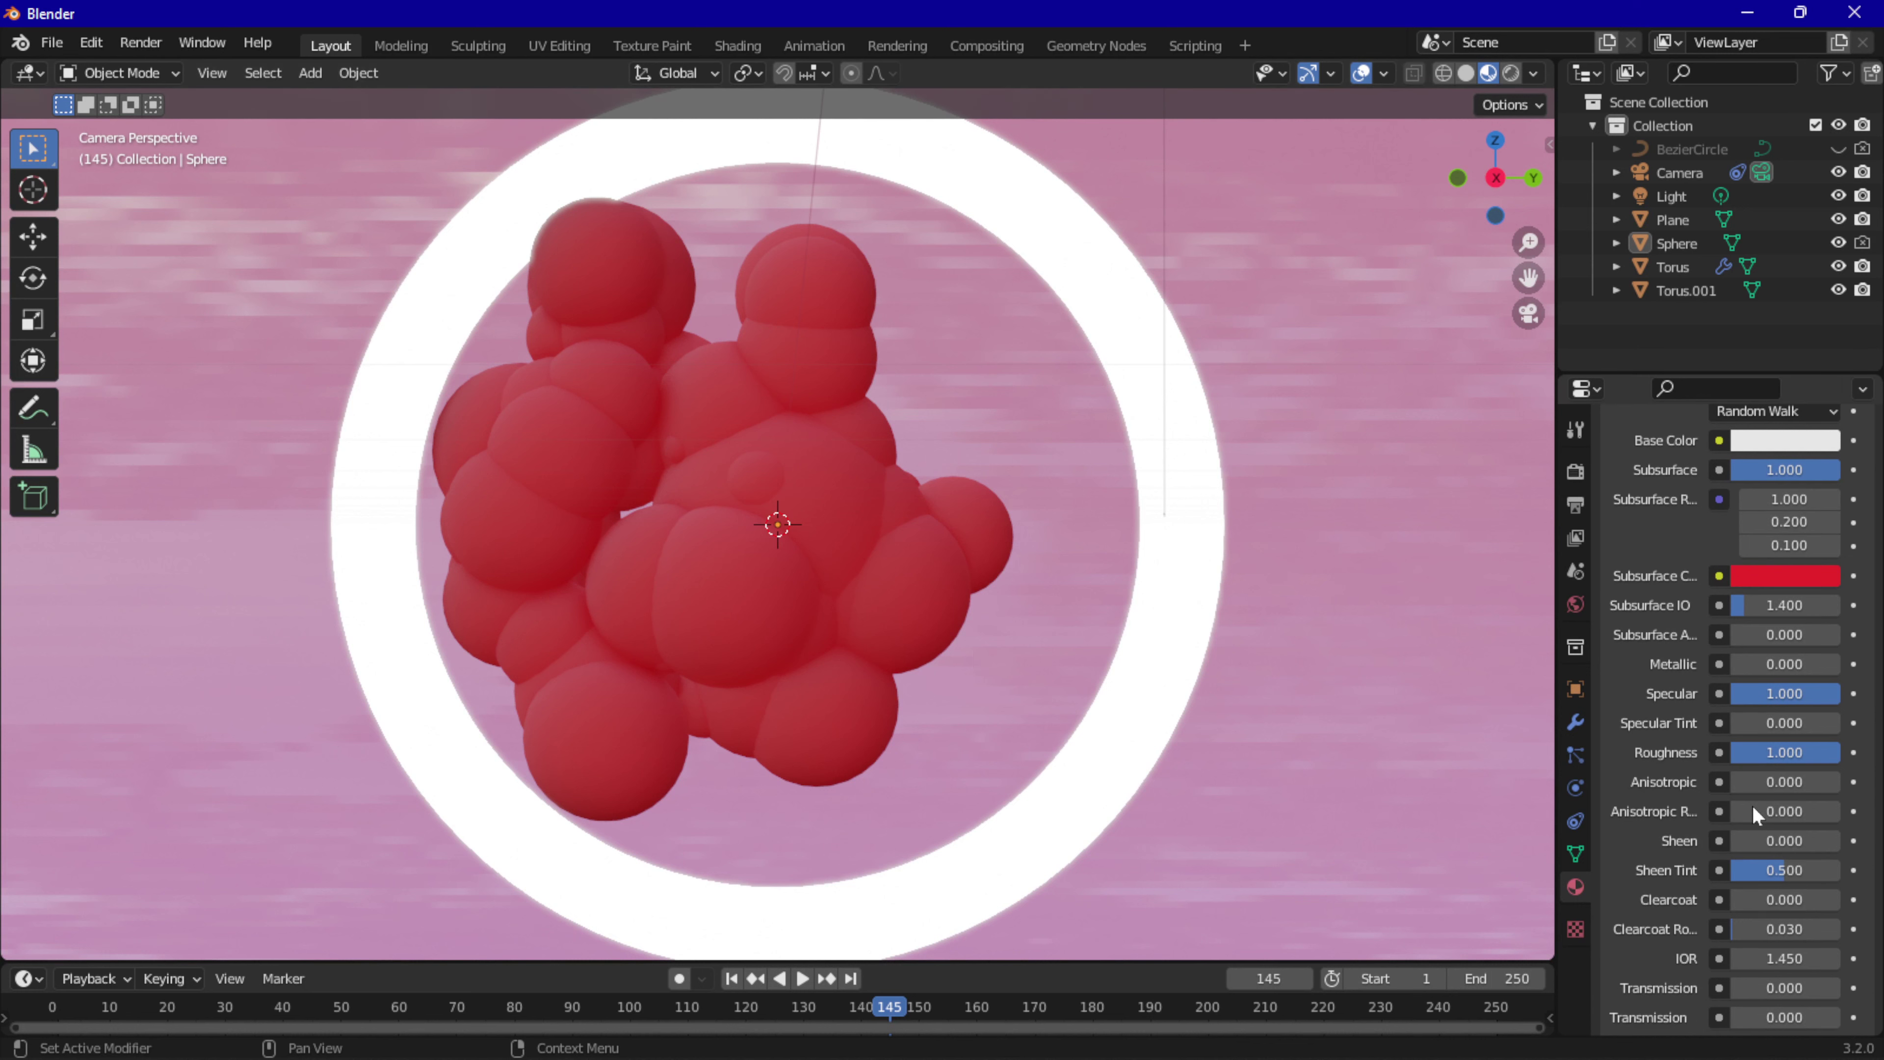
{"action": "scroll", "coordinate": [1757, 814], "scroll_direction": "down", "scroll_amount": 5}
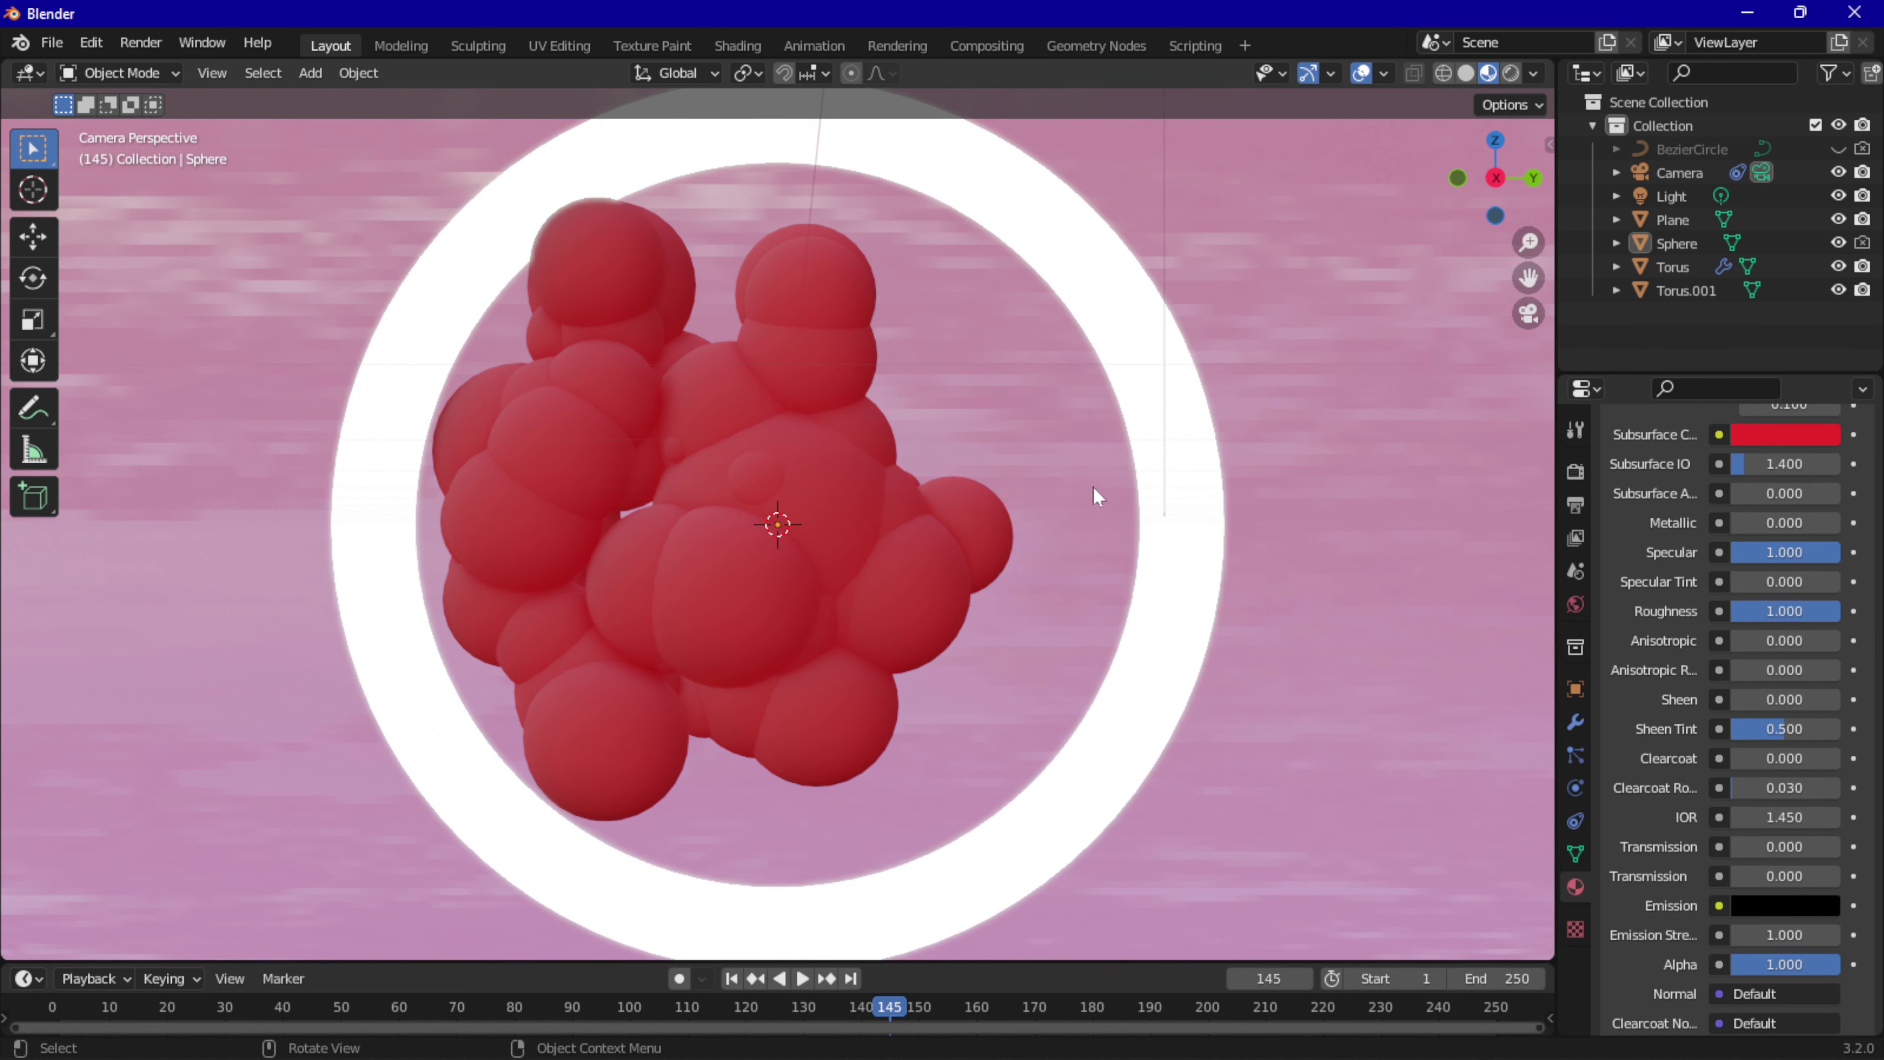
Set Sheen to 1.000 and preview the red spheres with brief animation playback.
{"action": "left_click", "coordinate": [1755, 711]}
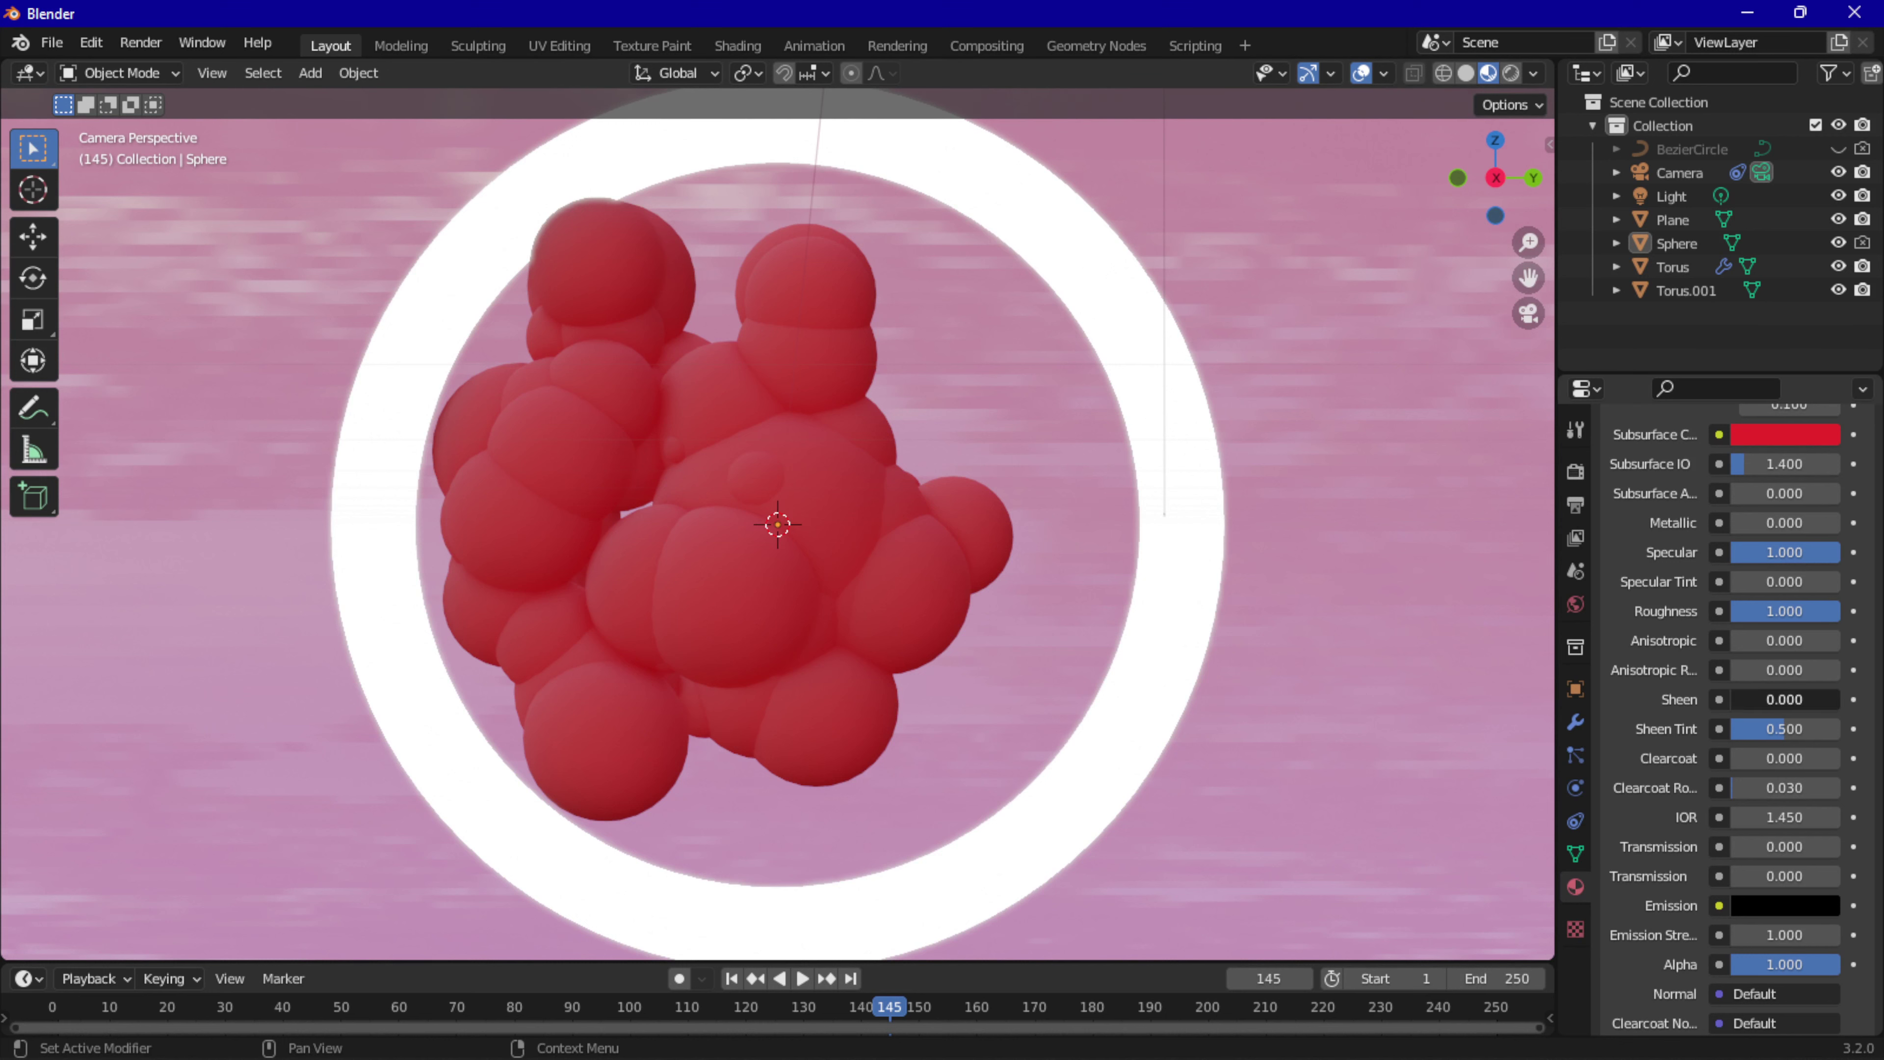
{"action": "mouse_move", "coordinate": [1755, 699]}
{"action": "left_mouse_down"}
{"action": "mouse_move", "coordinate": [1847, 709]}
{"action": "mouse_move", "coordinate": [1729, 734]}
{"action": "left_mouse_up"}
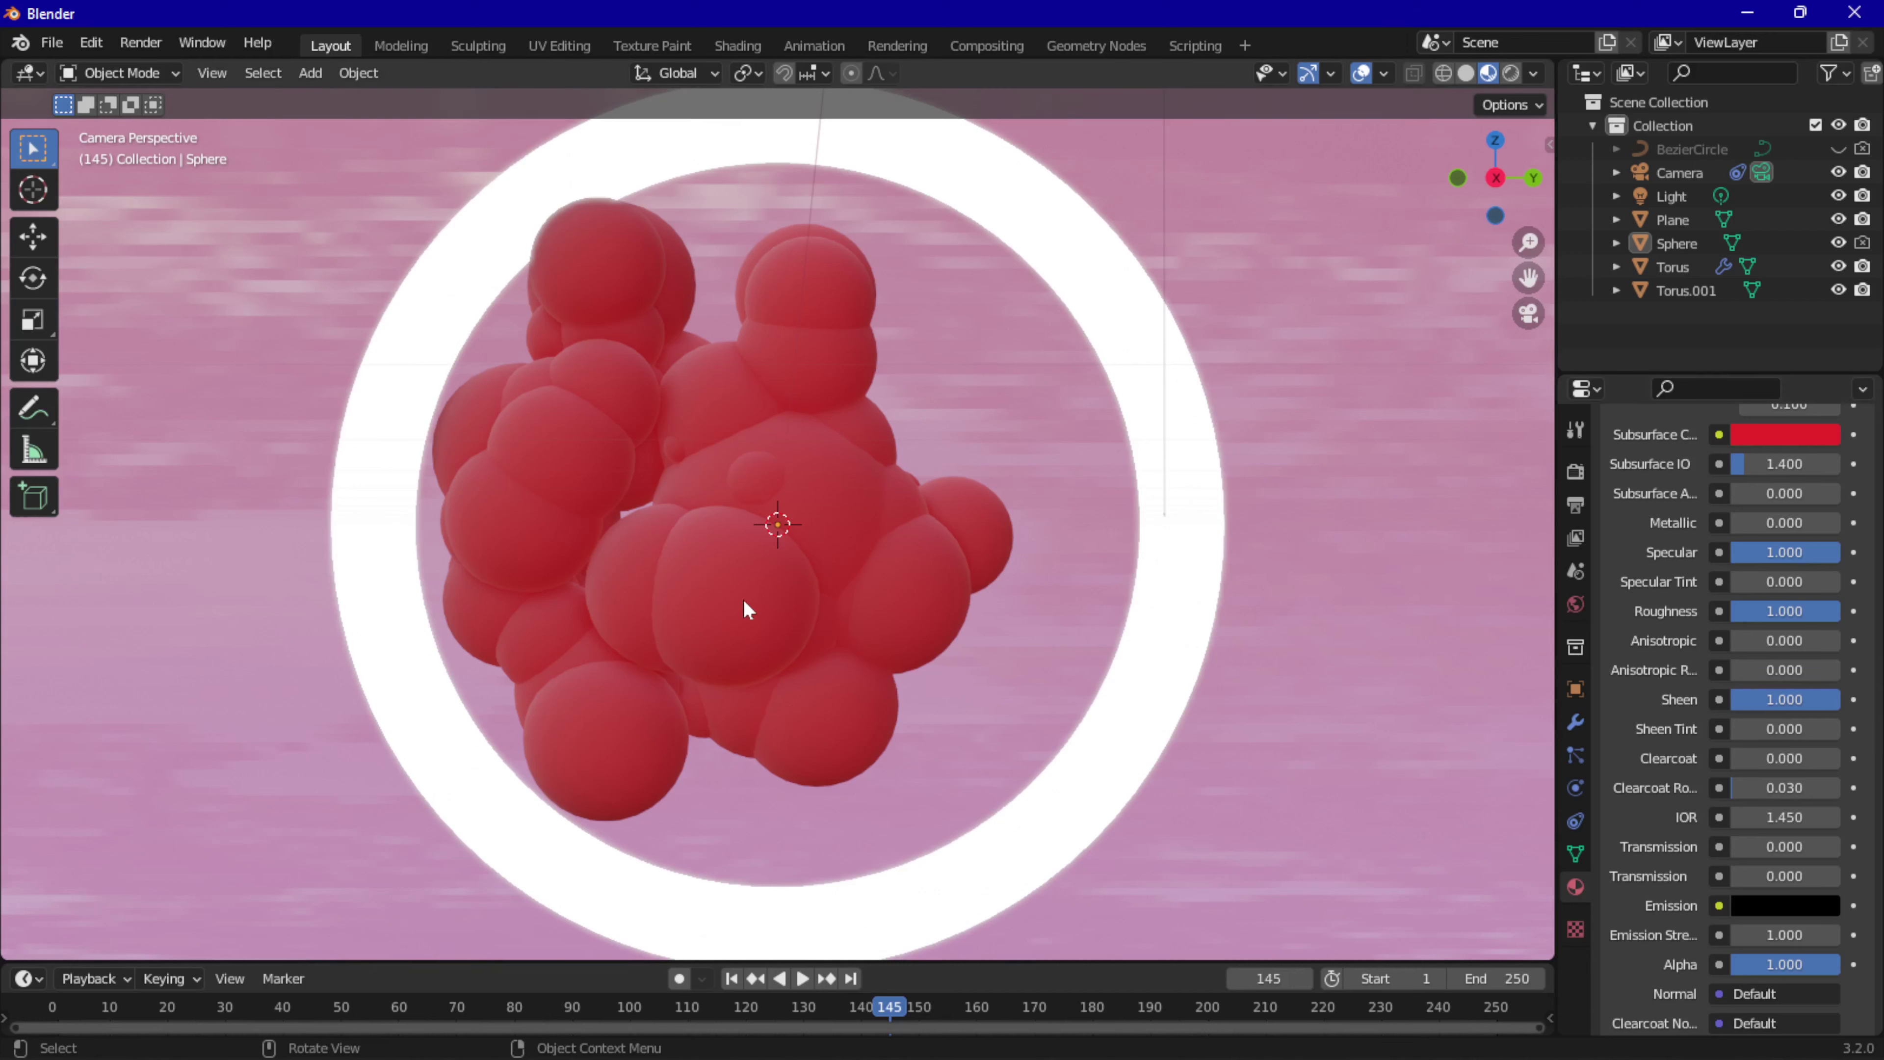
{"action": "key", "text": "space"}
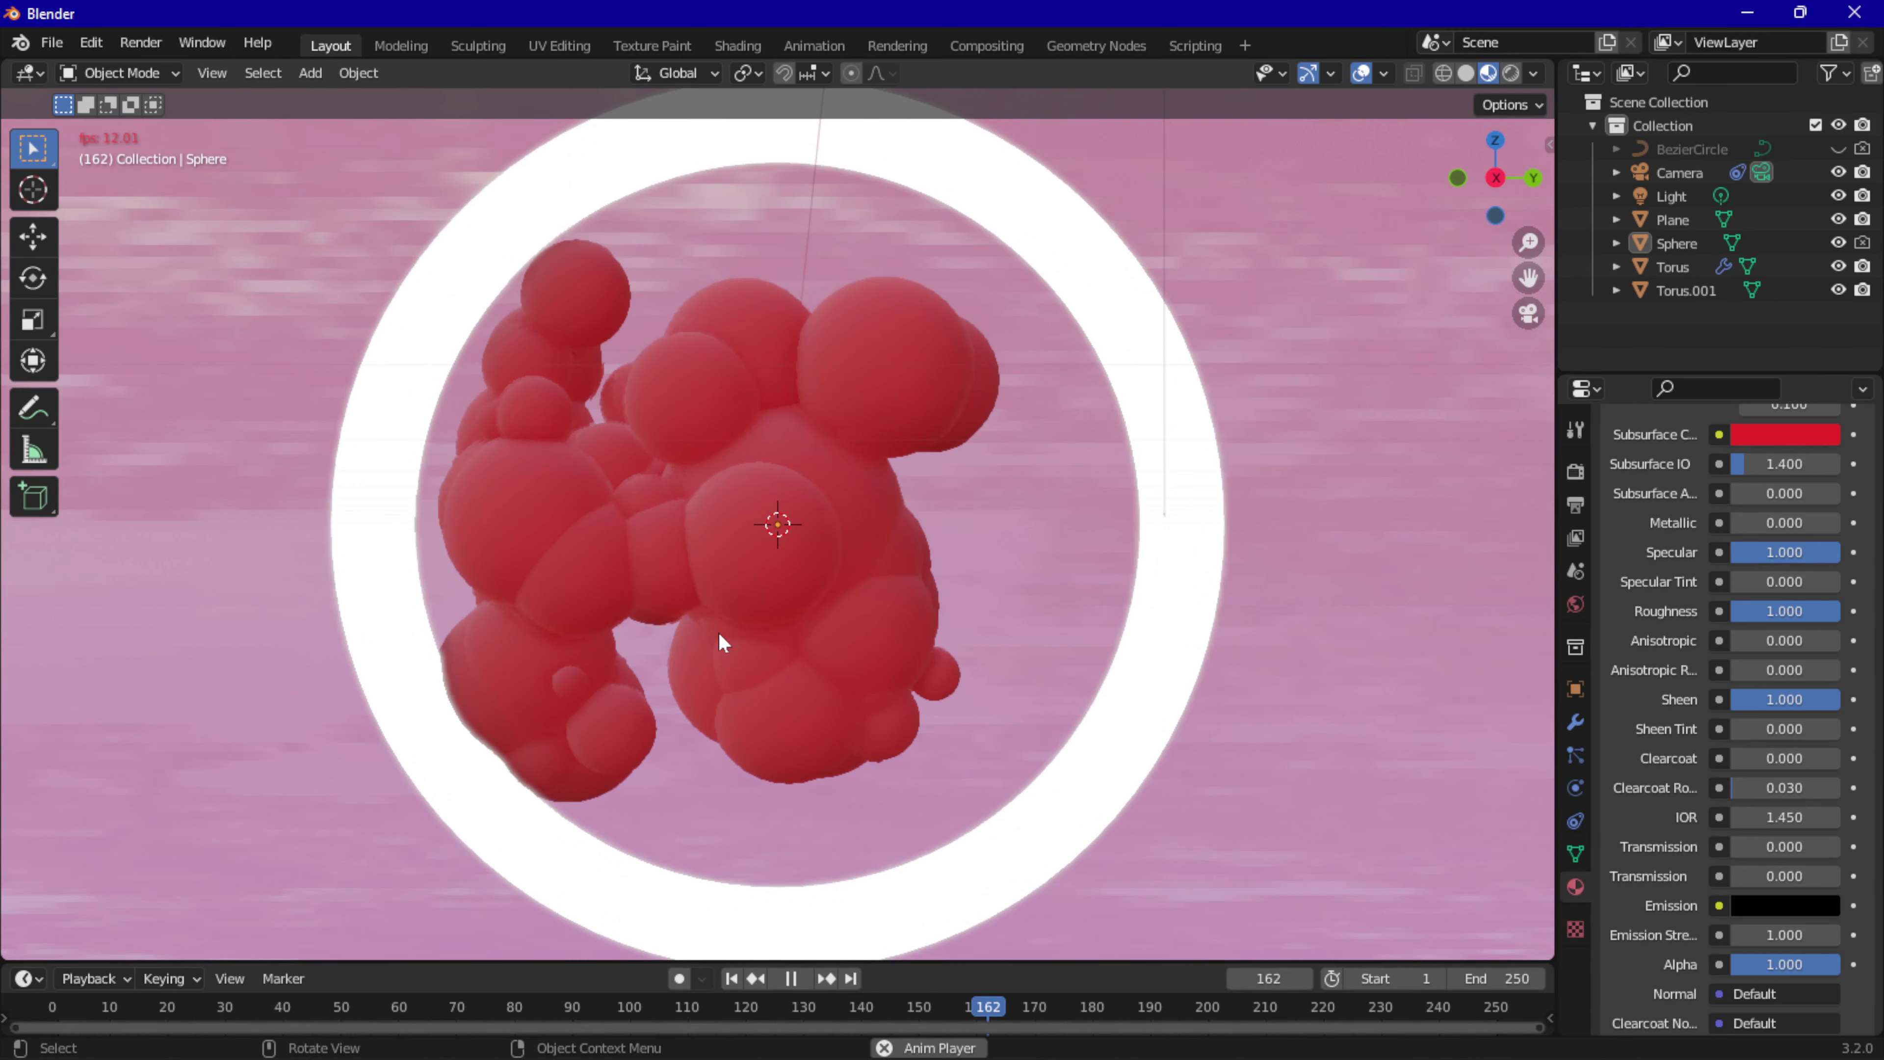
{"action": "key", "text": "space"}
{"action": "middle_click_drag", "start_coordinate": [812, 633], "coordinate": [838, 546]}
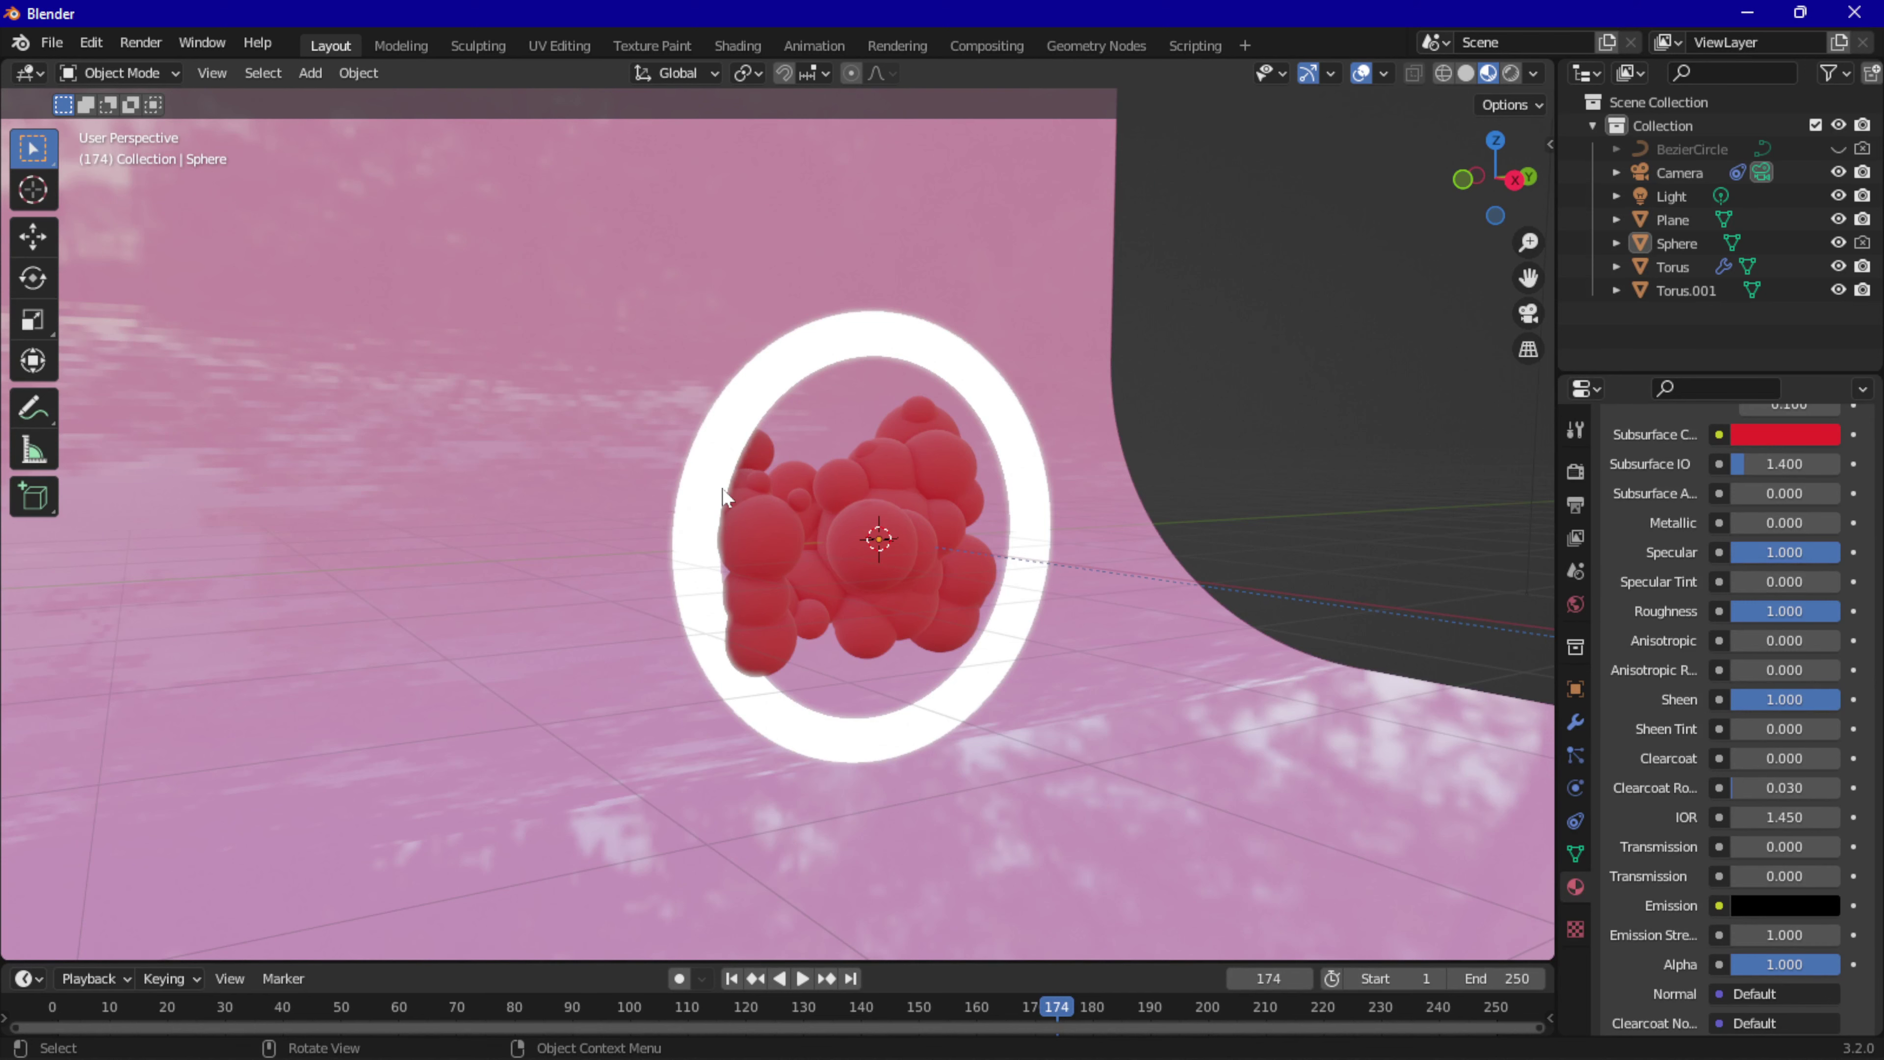
Switch the viewport to Rendered shading, orbit and zoom out, and select the 1000 W point Light.
{"action": "left_click", "coordinate": [1510, 72]}
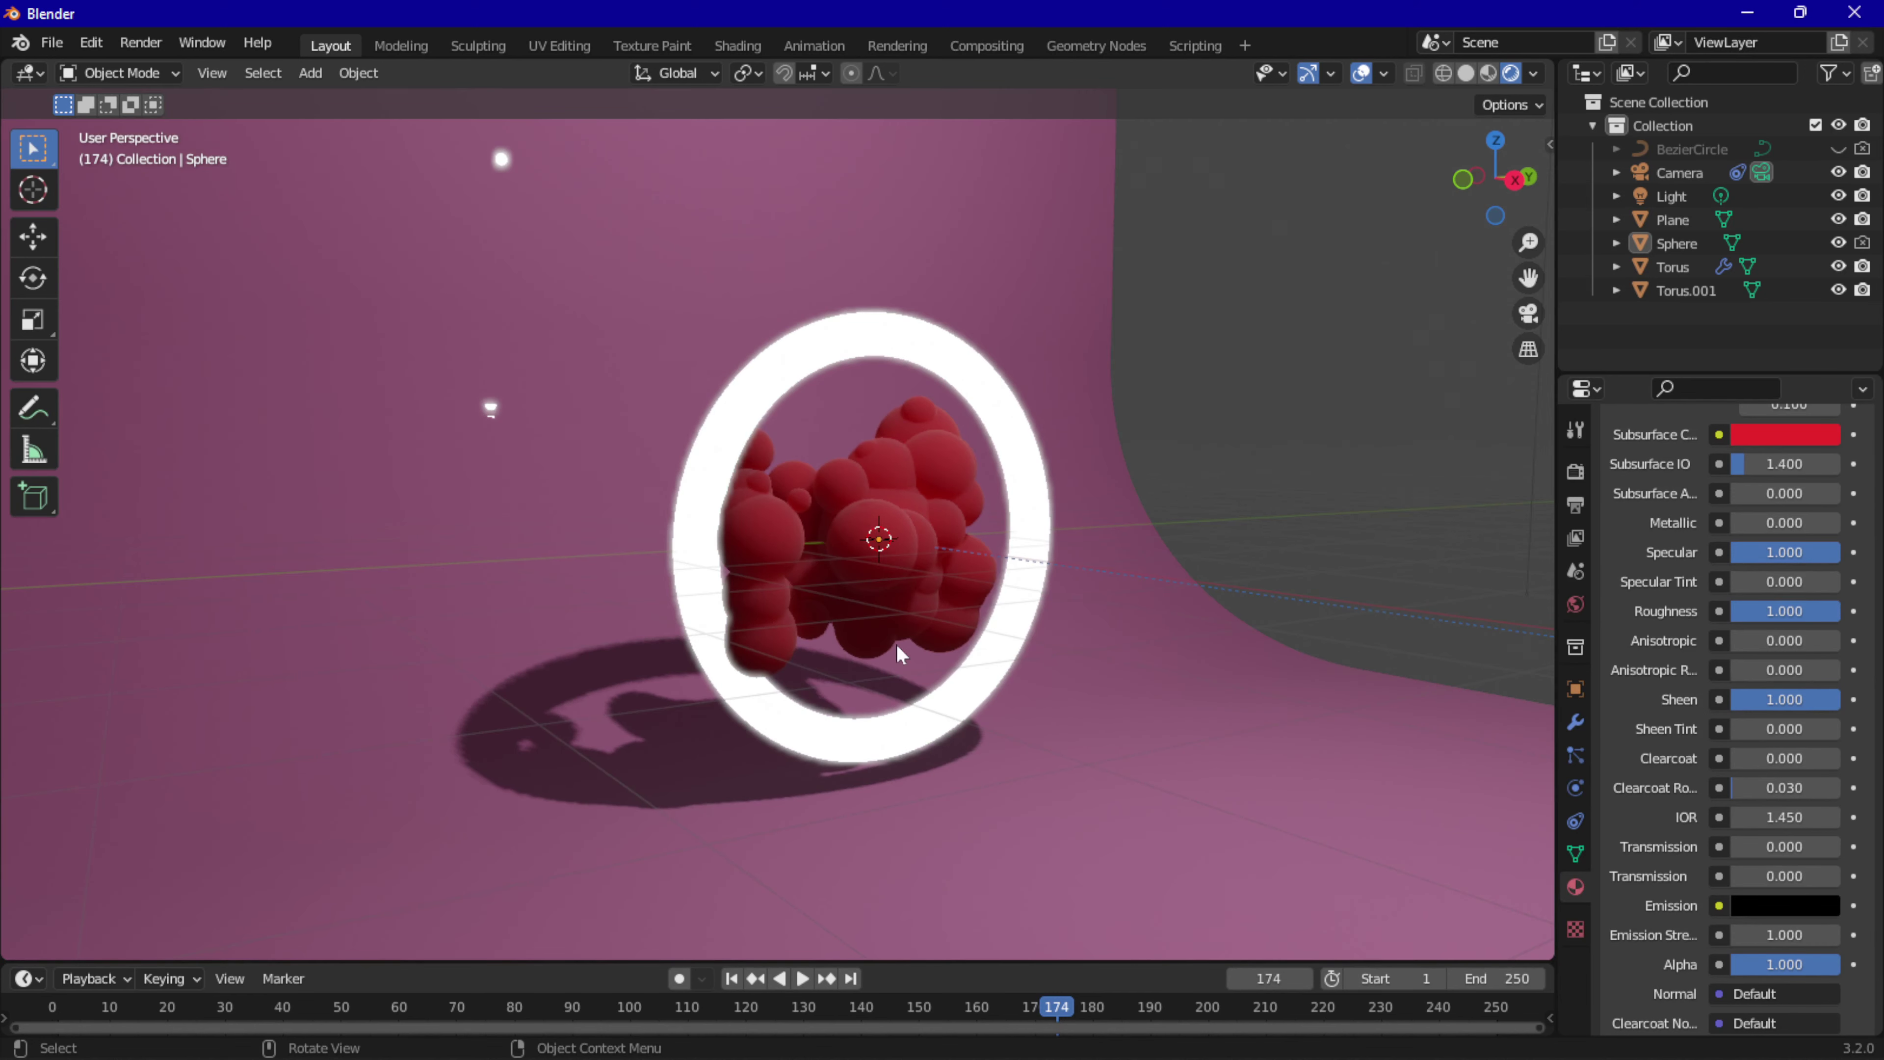
{"action": "middle_click_drag", "start_coordinate": [898, 653], "coordinate": [822, 624]}
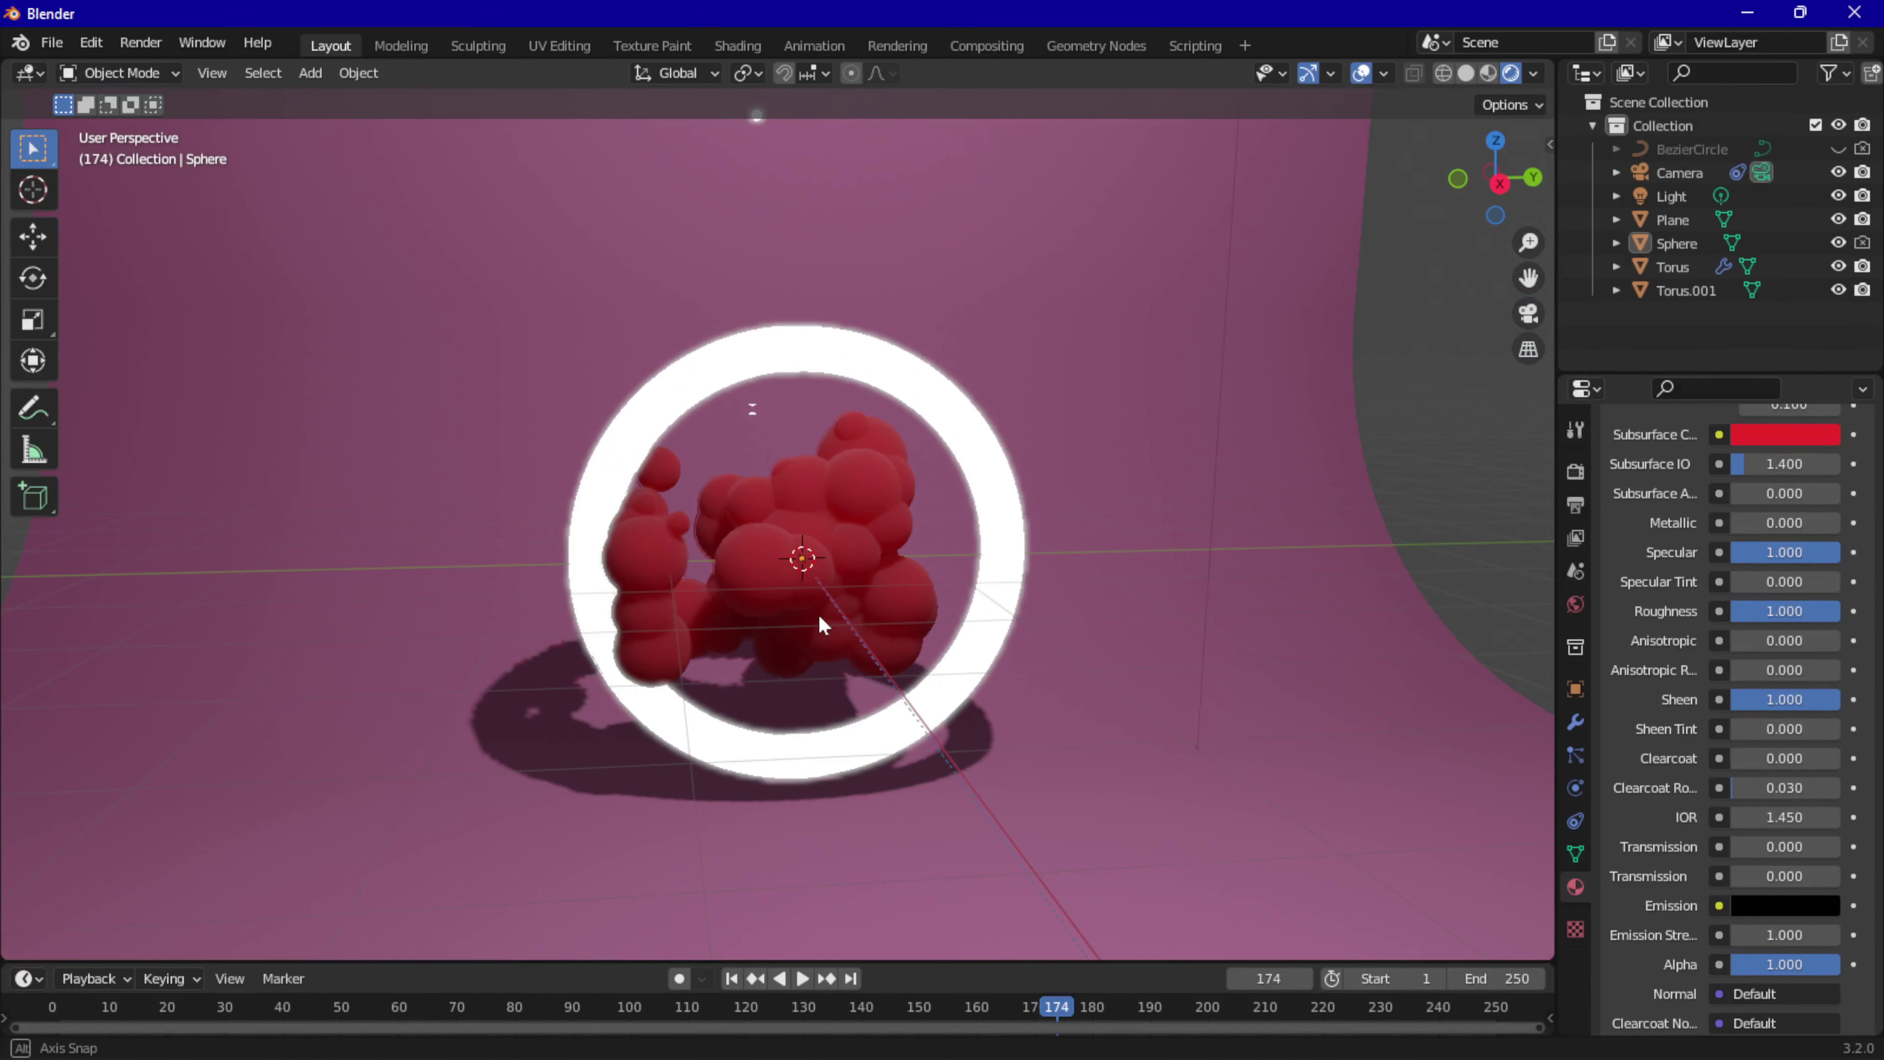
{"action": "mouse_move", "coordinate": [819, 616]}
{"action": "middle_mouse_down"}
{"action": "mouse_move", "coordinate": [725, 601]}
{"action": "mouse_move", "coordinate": [801, 620]}
{"action": "middle_mouse_up"}
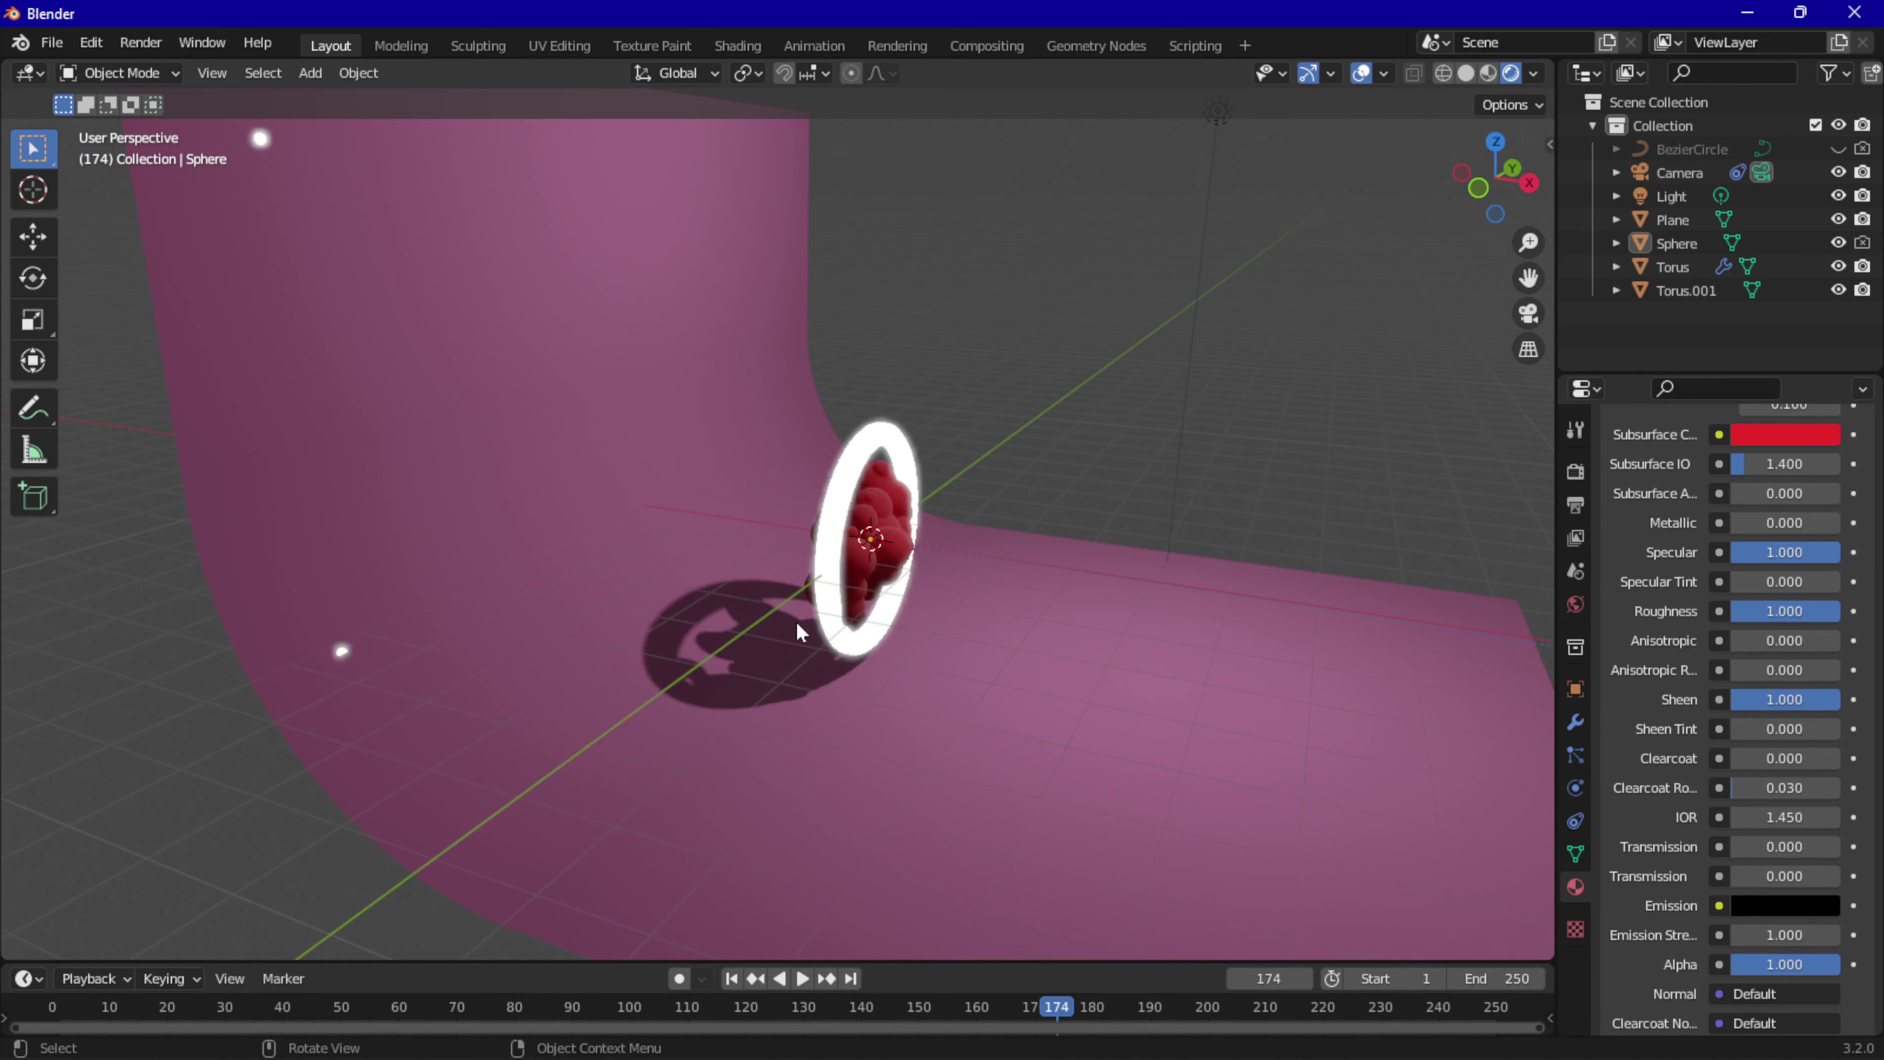
{"action": "scroll", "coordinate": [1022, 341], "scroll_direction": "down", "scroll_amount": 2}
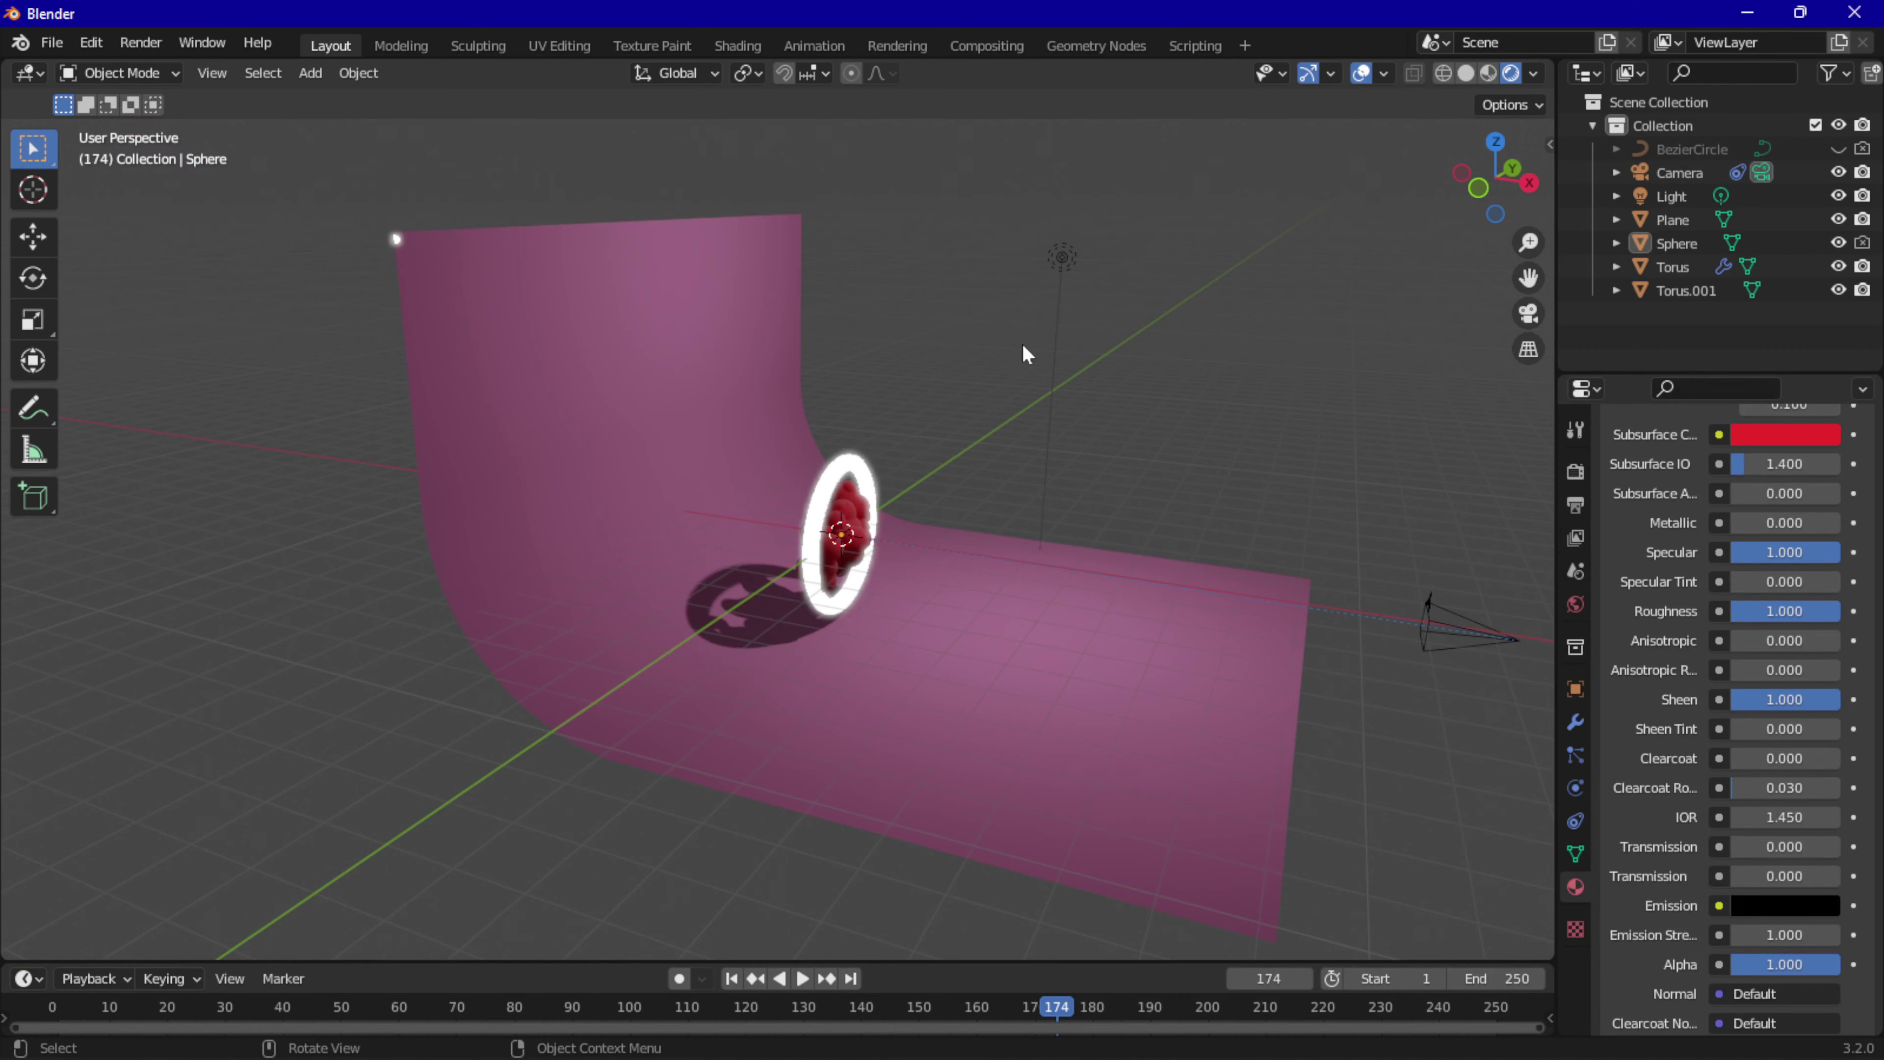
{"action": "left_click", "coordinate": [1064, 256]}
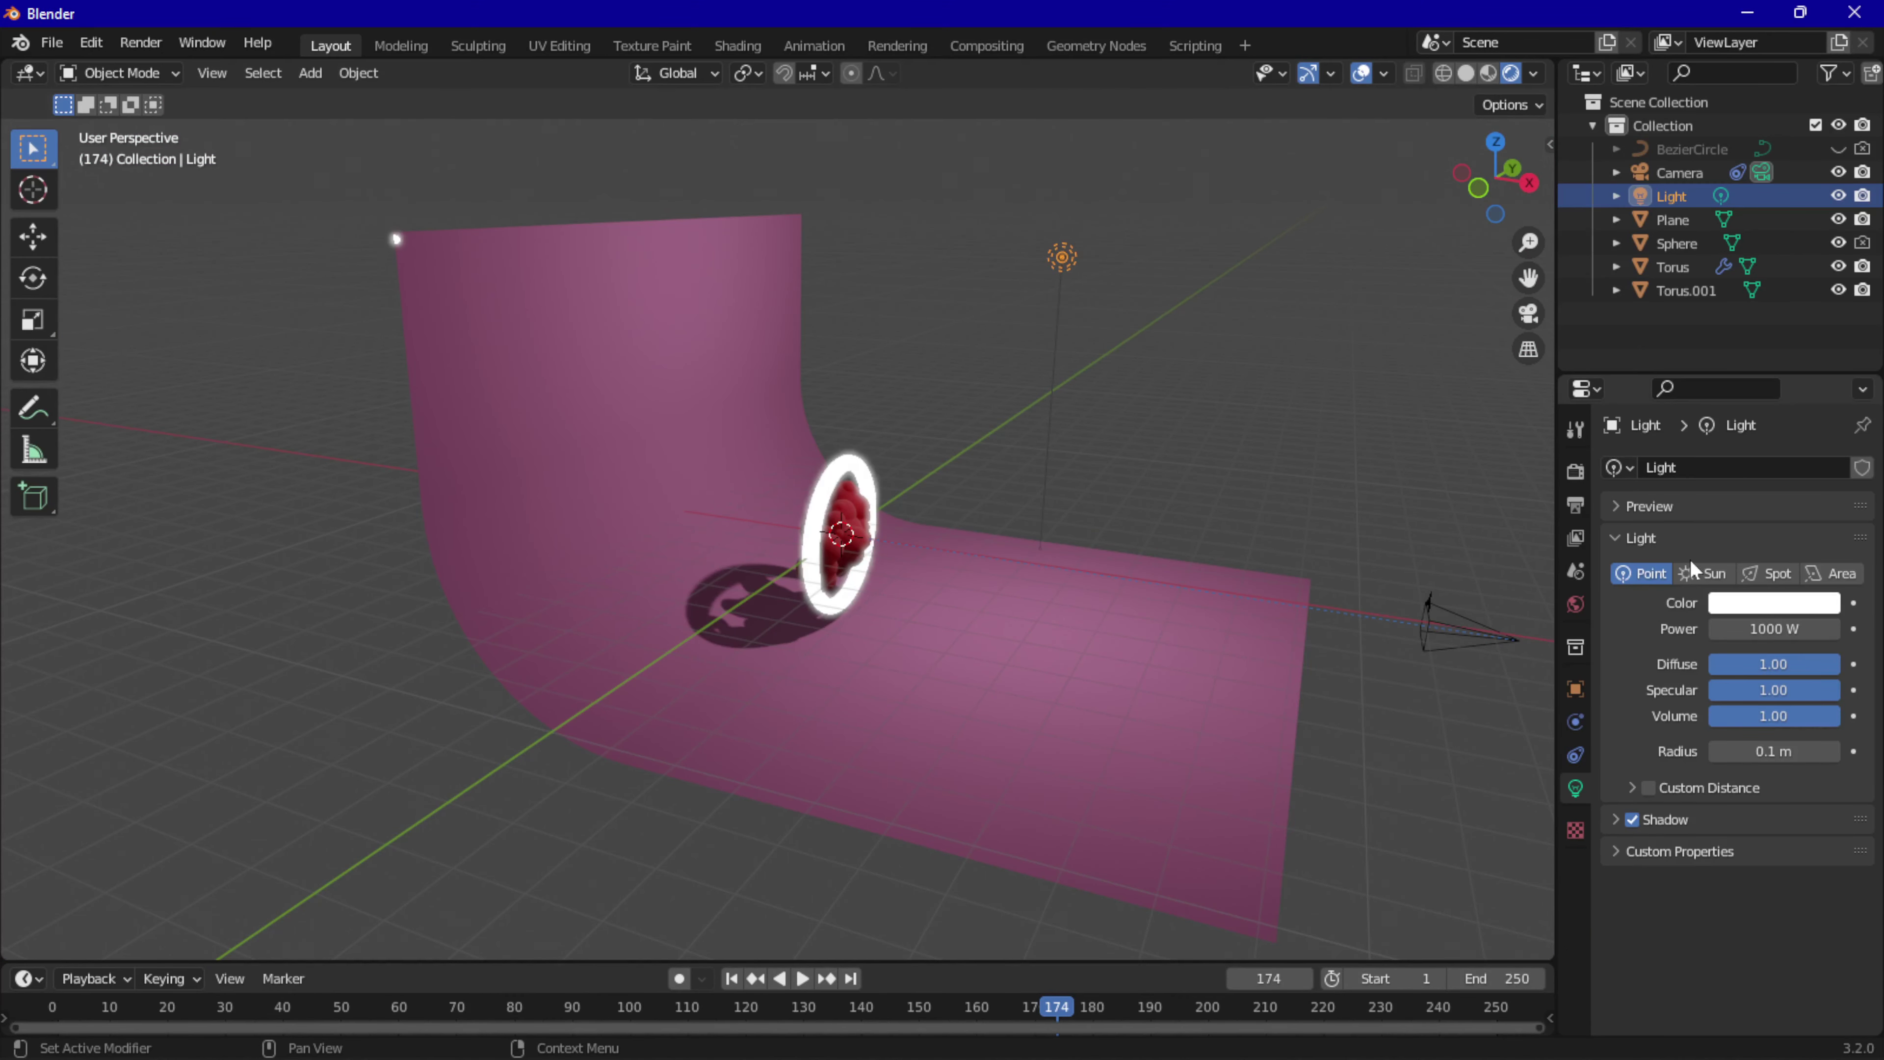
Change the point light into a Sun with strength 10.
{"action": "left_click", "coordinate": [1703, 573]}
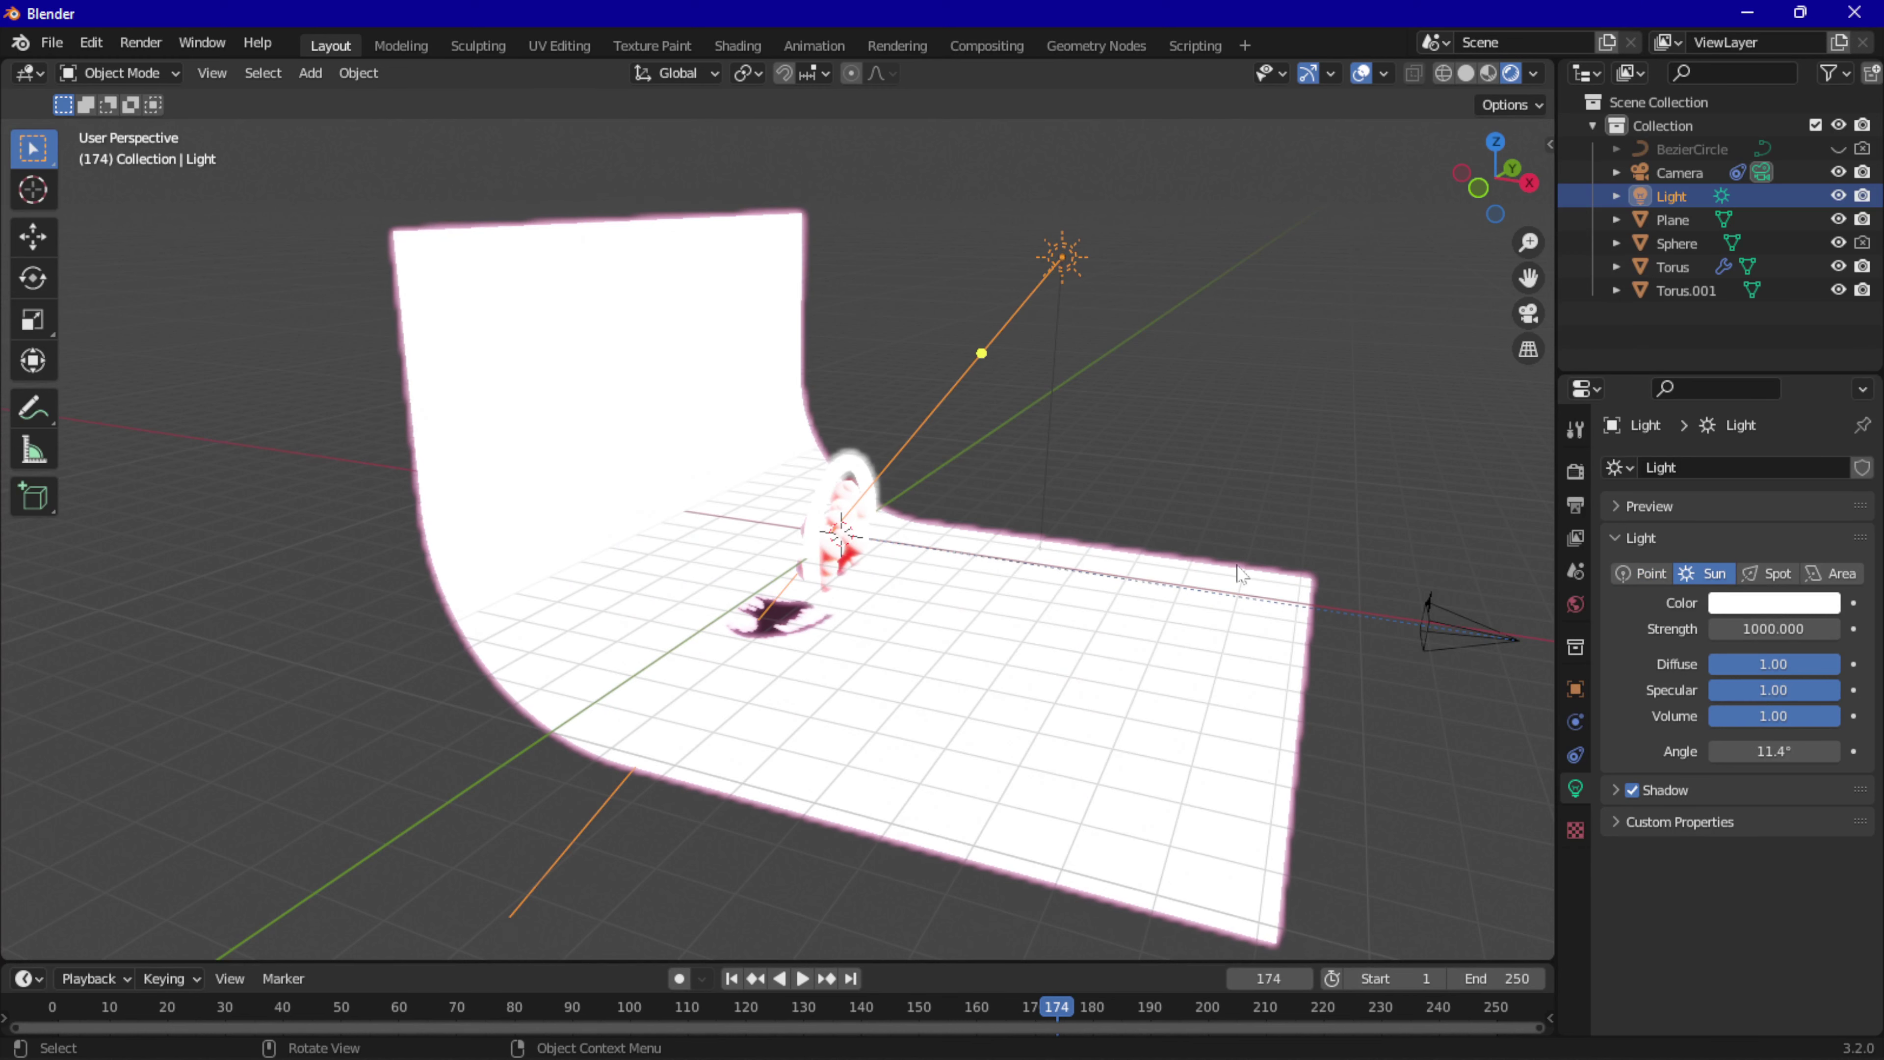
{"action": "left_click", "coordinate": [1773, 628]}
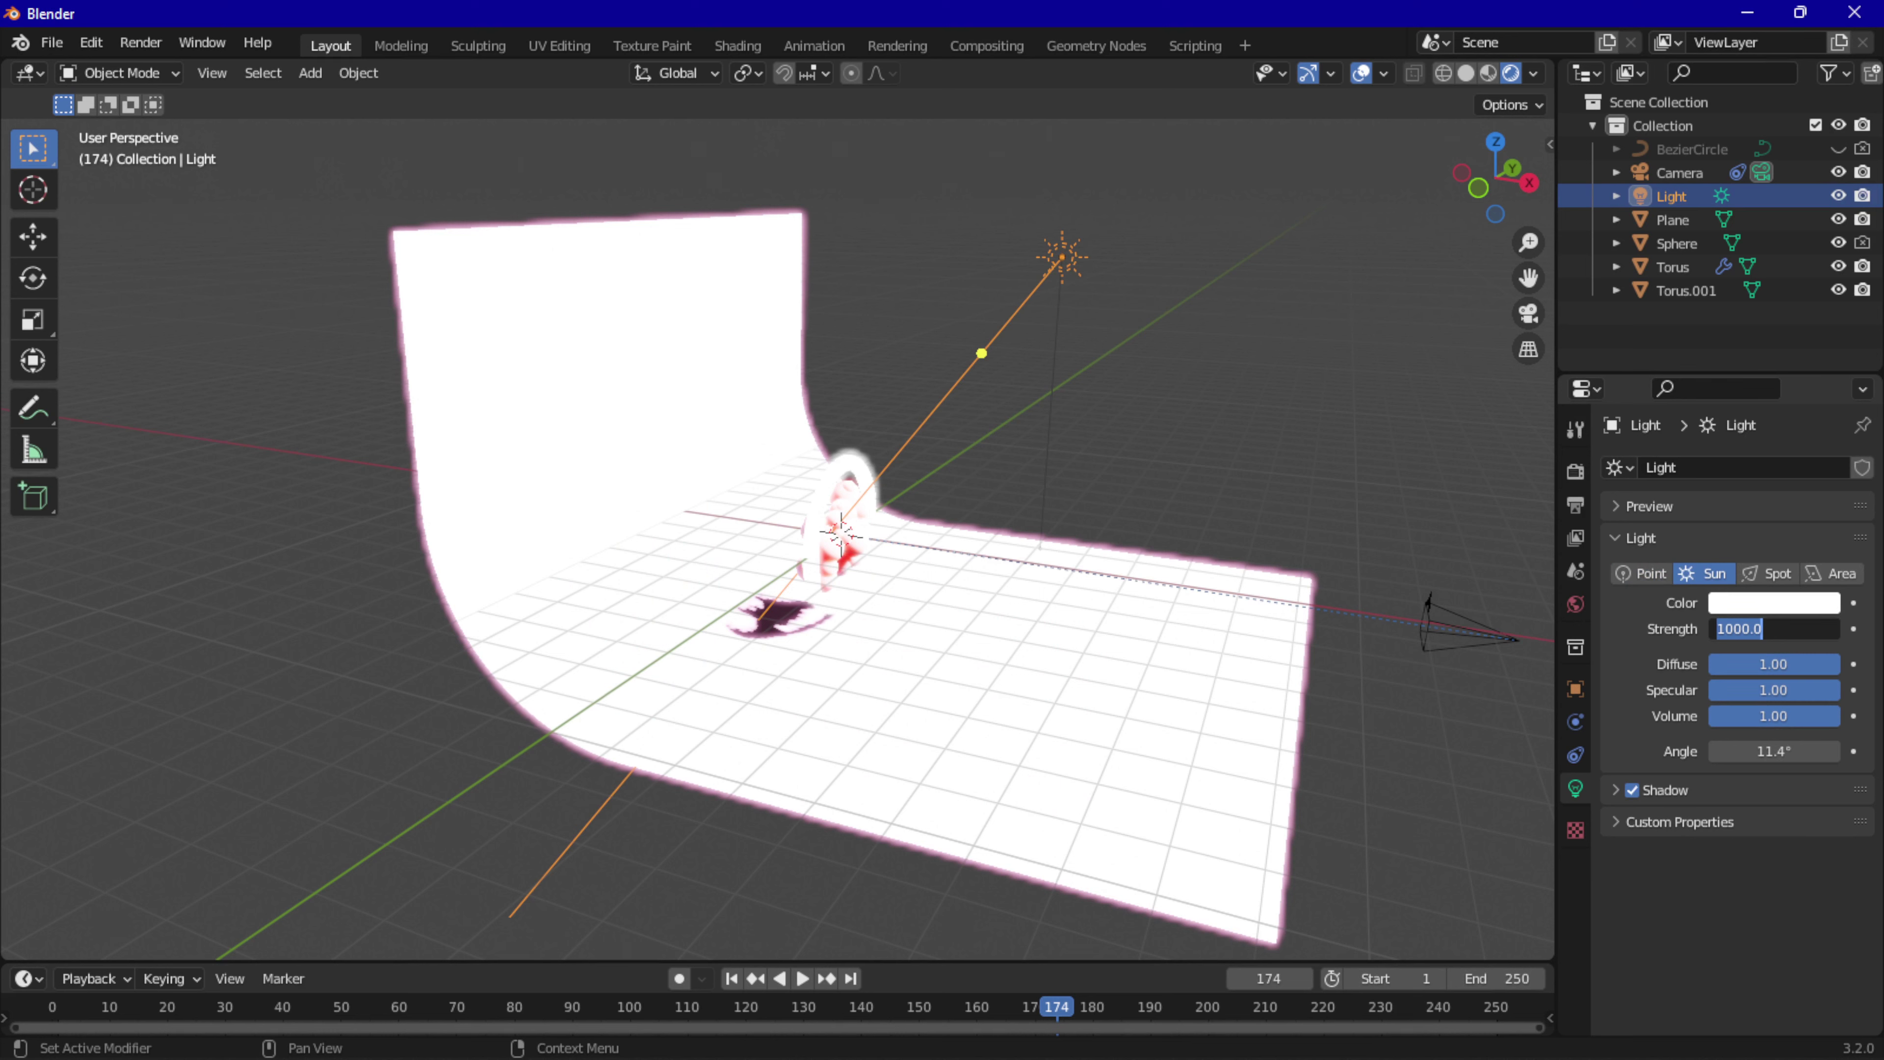
{"action": "type", "text": "10"}
{"action": "key", "text": "Return"}
{"action": "scroll", "coordinate": [1108, 523], "scroll_direction": "up", "scroll_amount": 3}
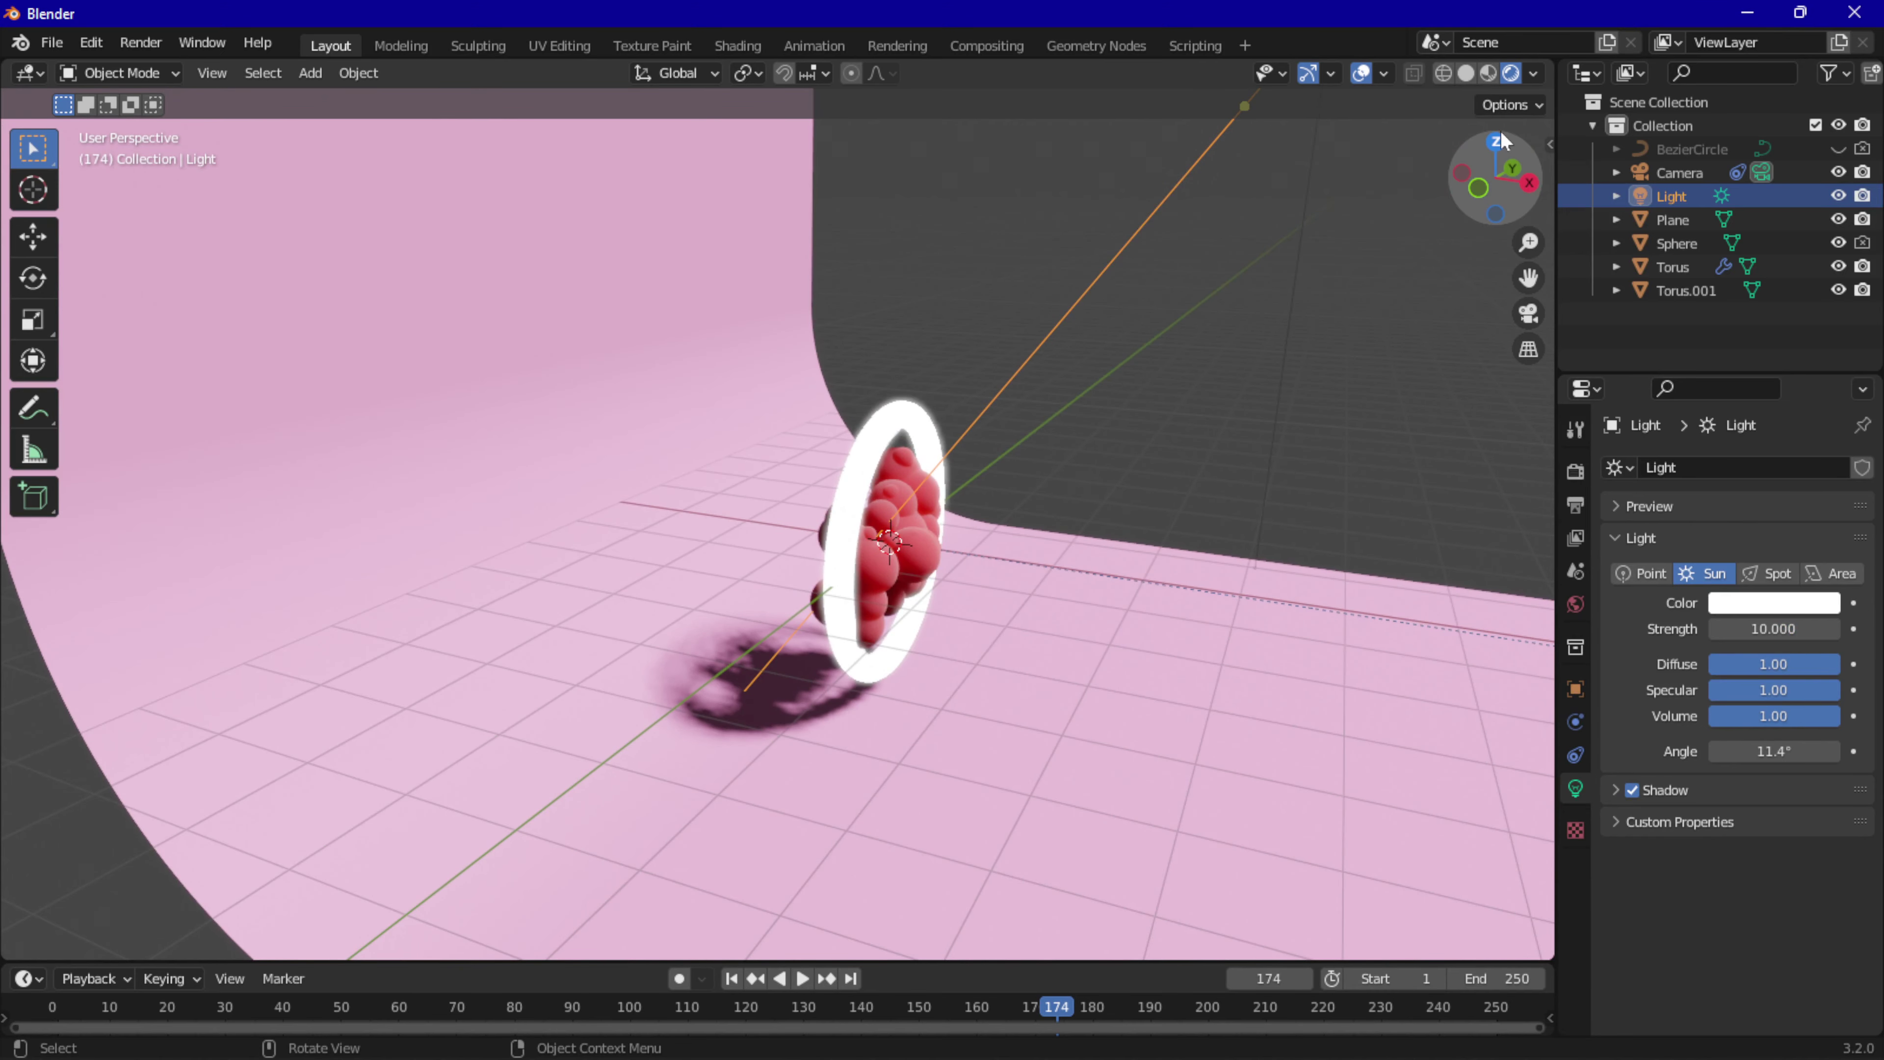
Rotate the sun 63.2° about Z from the top view.
{"action": "left_click", "coordinate": [1497, 143]}
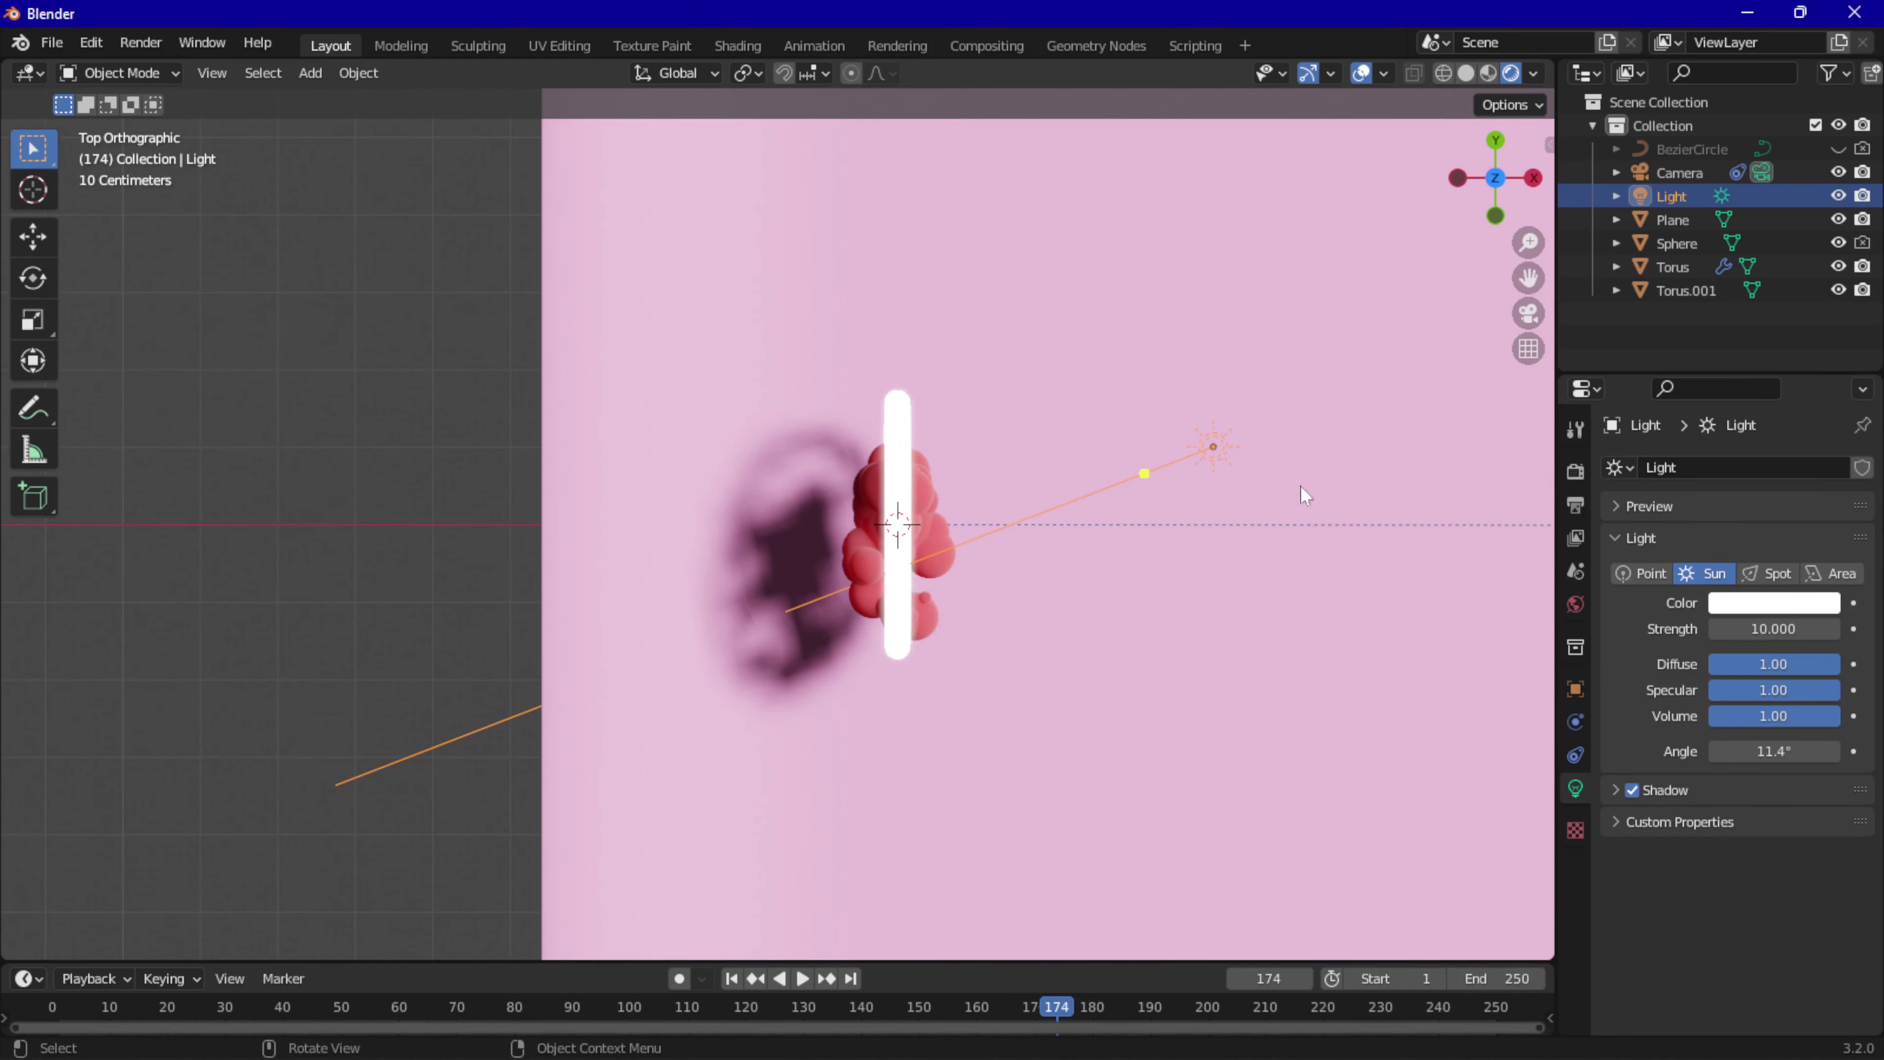
{"action": "key", "text": "r"}
{"action": "left_click", "coordinate": [1269, 583]}
{"action": "middle_click_drag", "start_coordinate": [1261, 594], "coordinate": [1221, 632]}
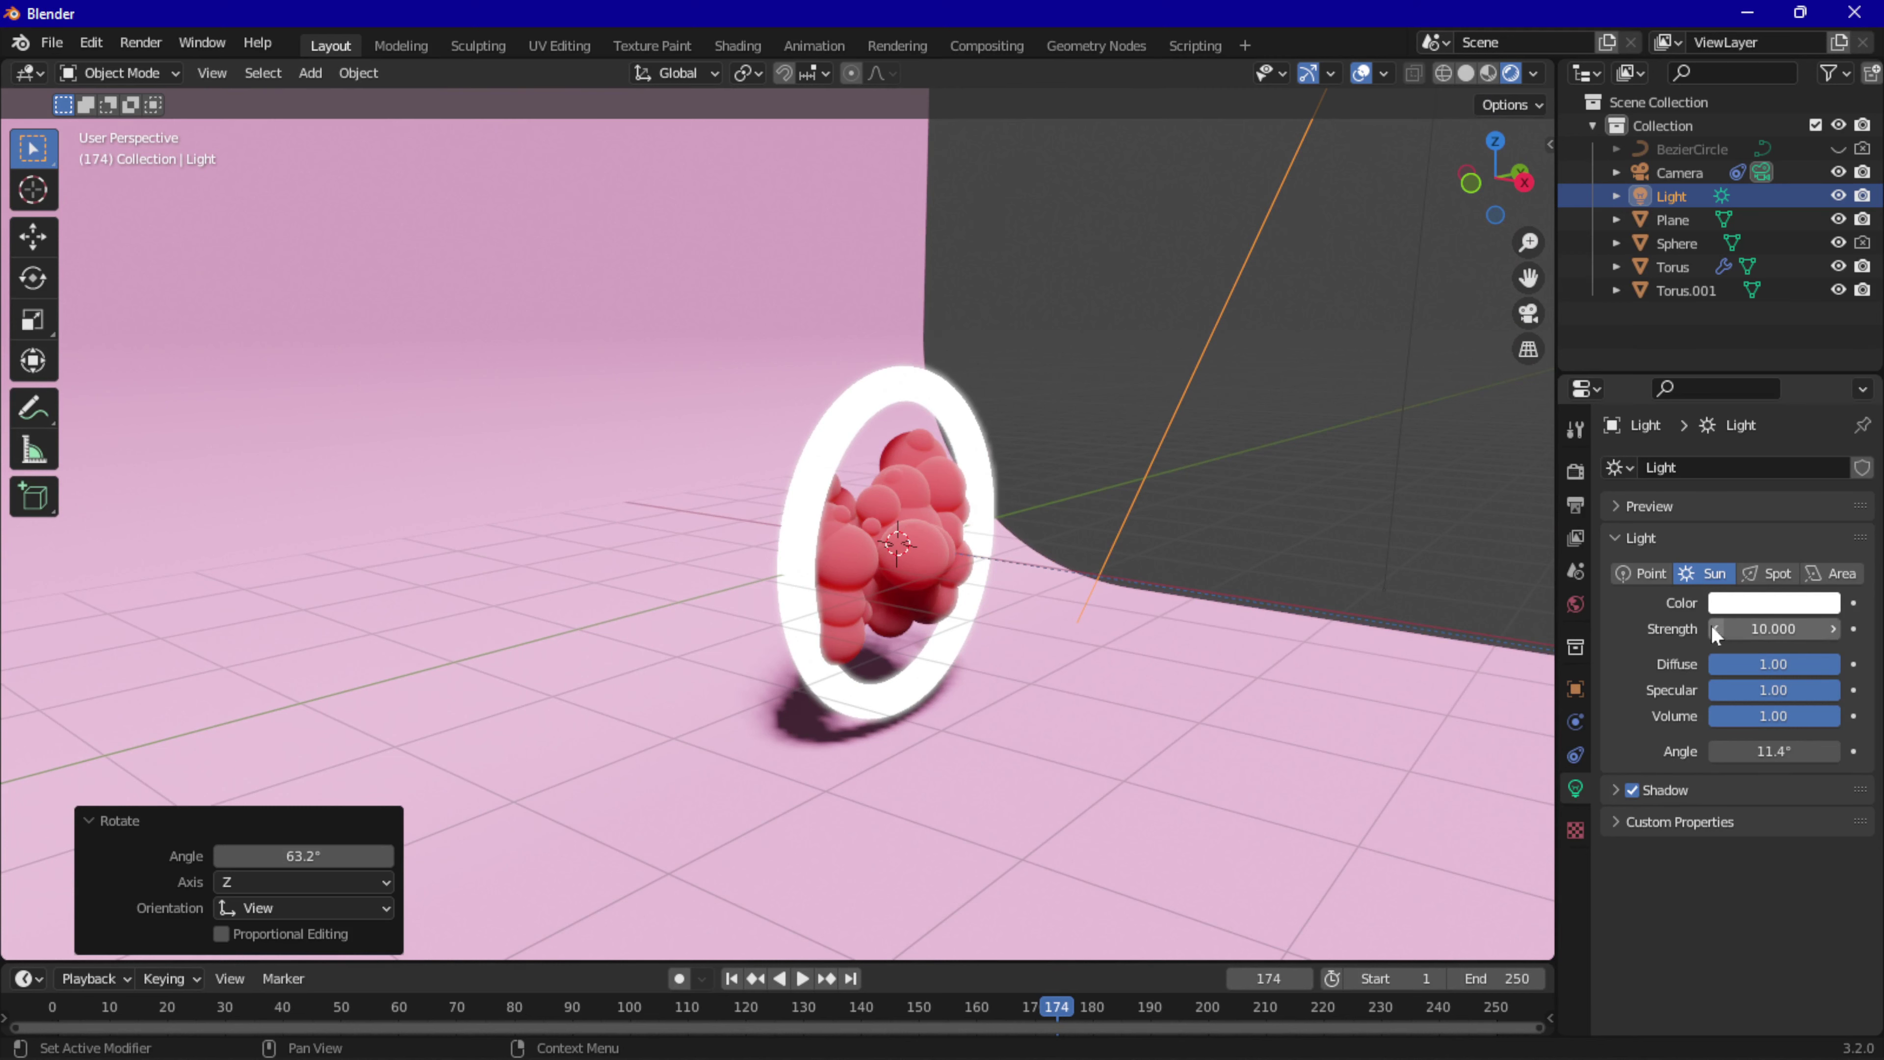
Raise the sun strength to 12 and check the lighting through the camera view.
{"action": "double_click", "coordinate": [1736, 629]}
{"action": "type", "text": "1"}
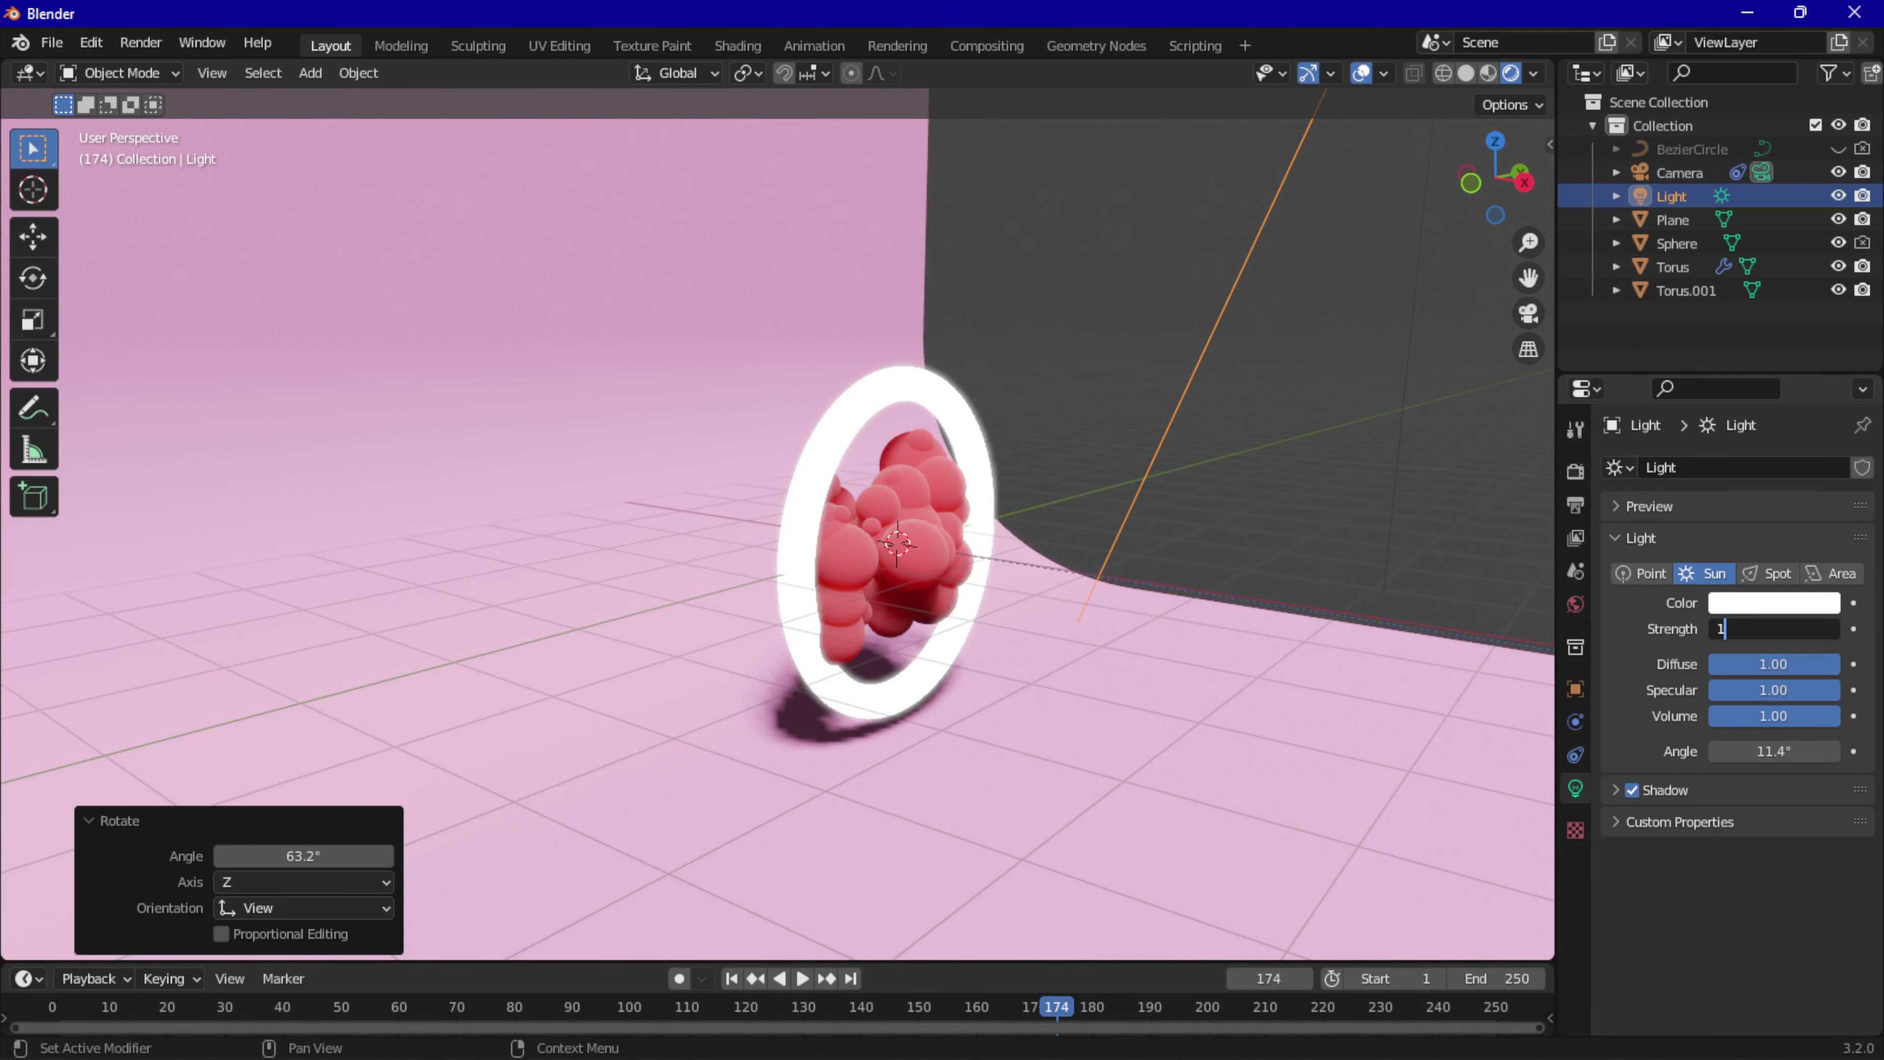
{"action": "type", "text": "2"}
{"action": "key", "text": "Return"}
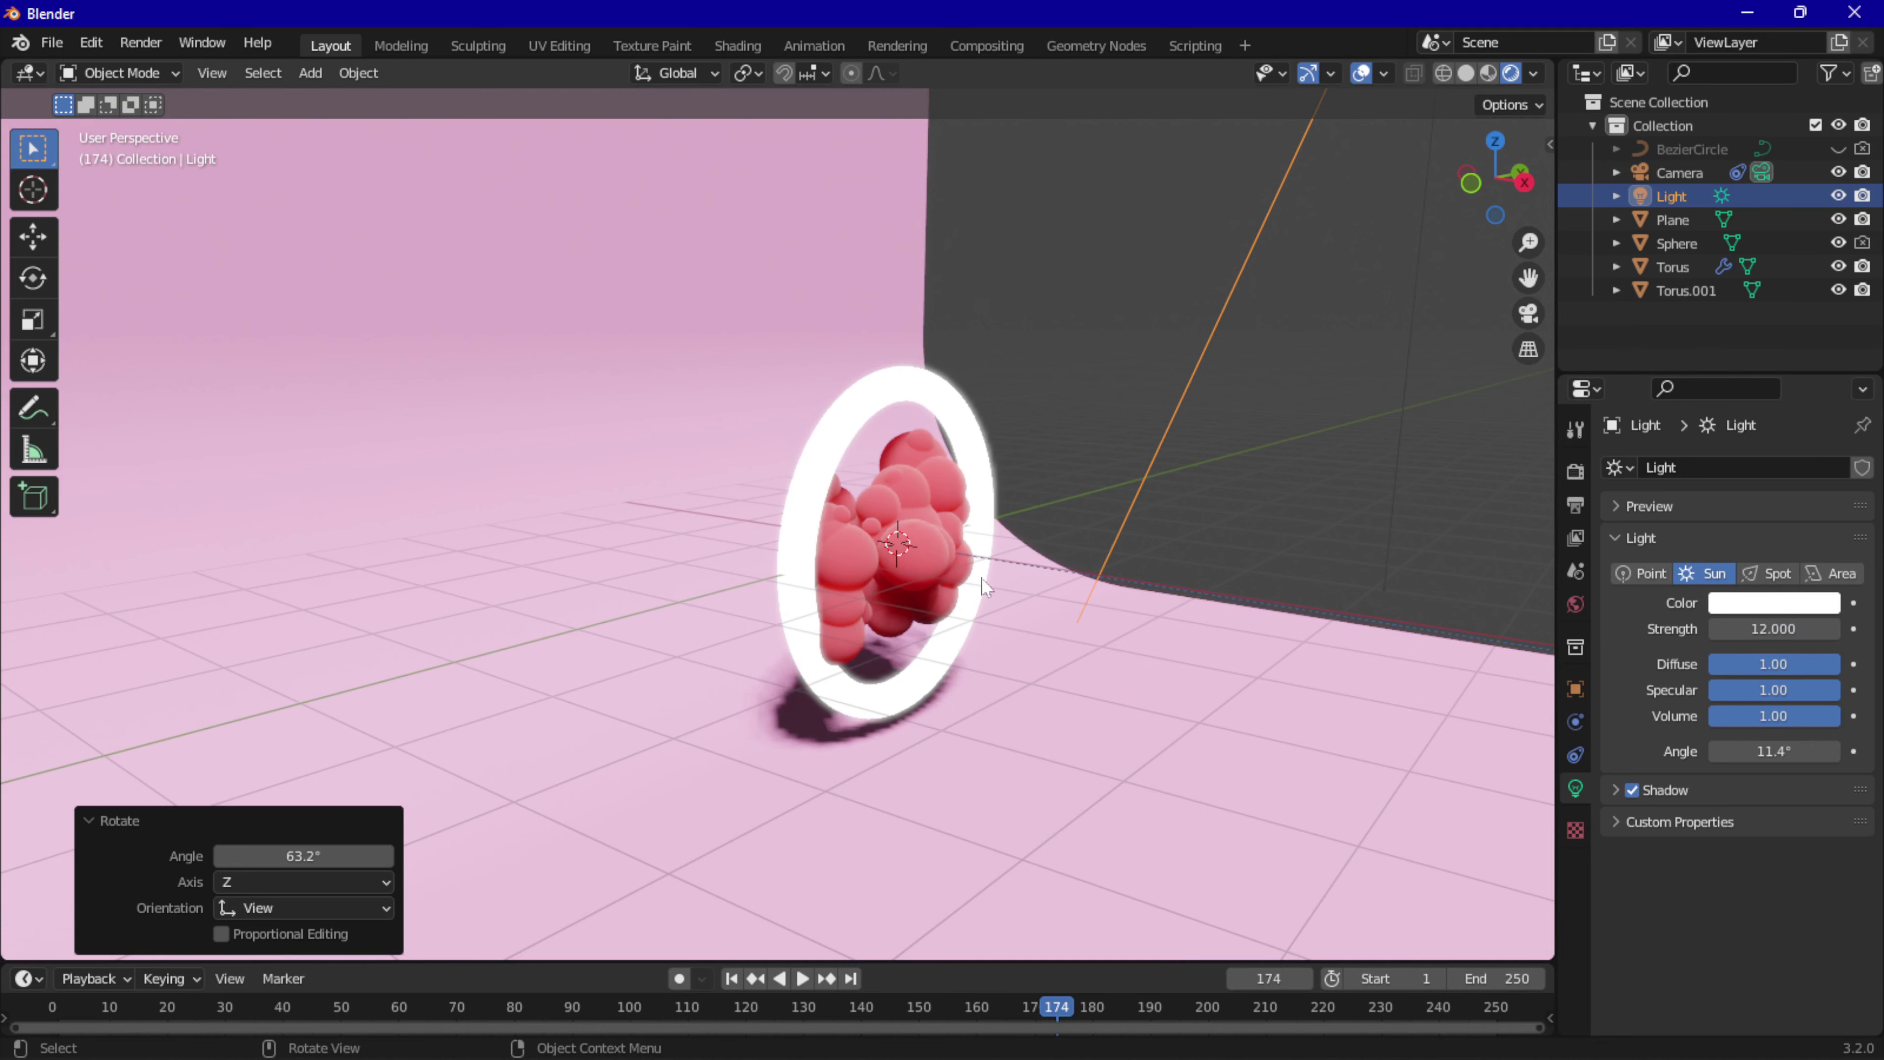
{"action": "mouse_move", "coordinate": [982, 578]}
{"action": "middle_mouse_down"}
{"action": "mouse_move", "coordinate": [946, 496]}
{"action": "mouse_move", "coordinate": [1543, 319]}
{"action": "middle_mouse_up"}
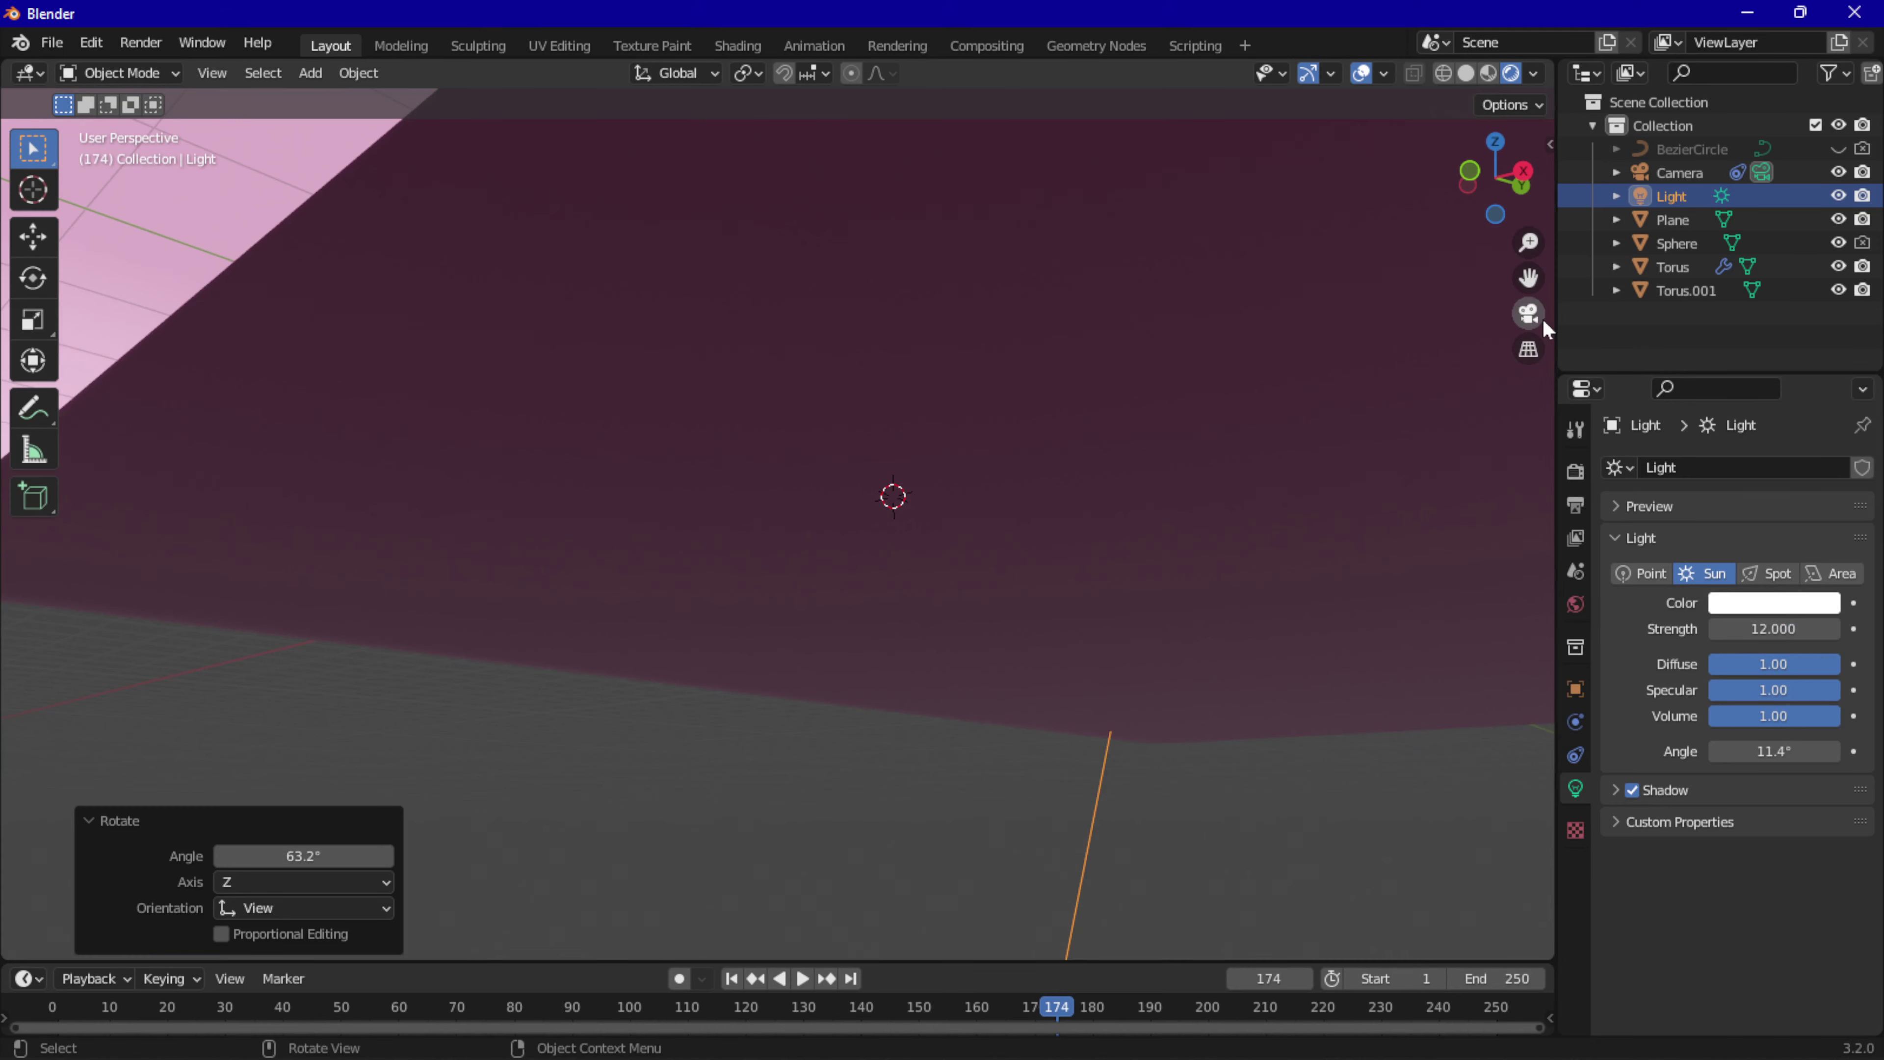
{"action": "left_click", "coordinate": [1543, 319]}
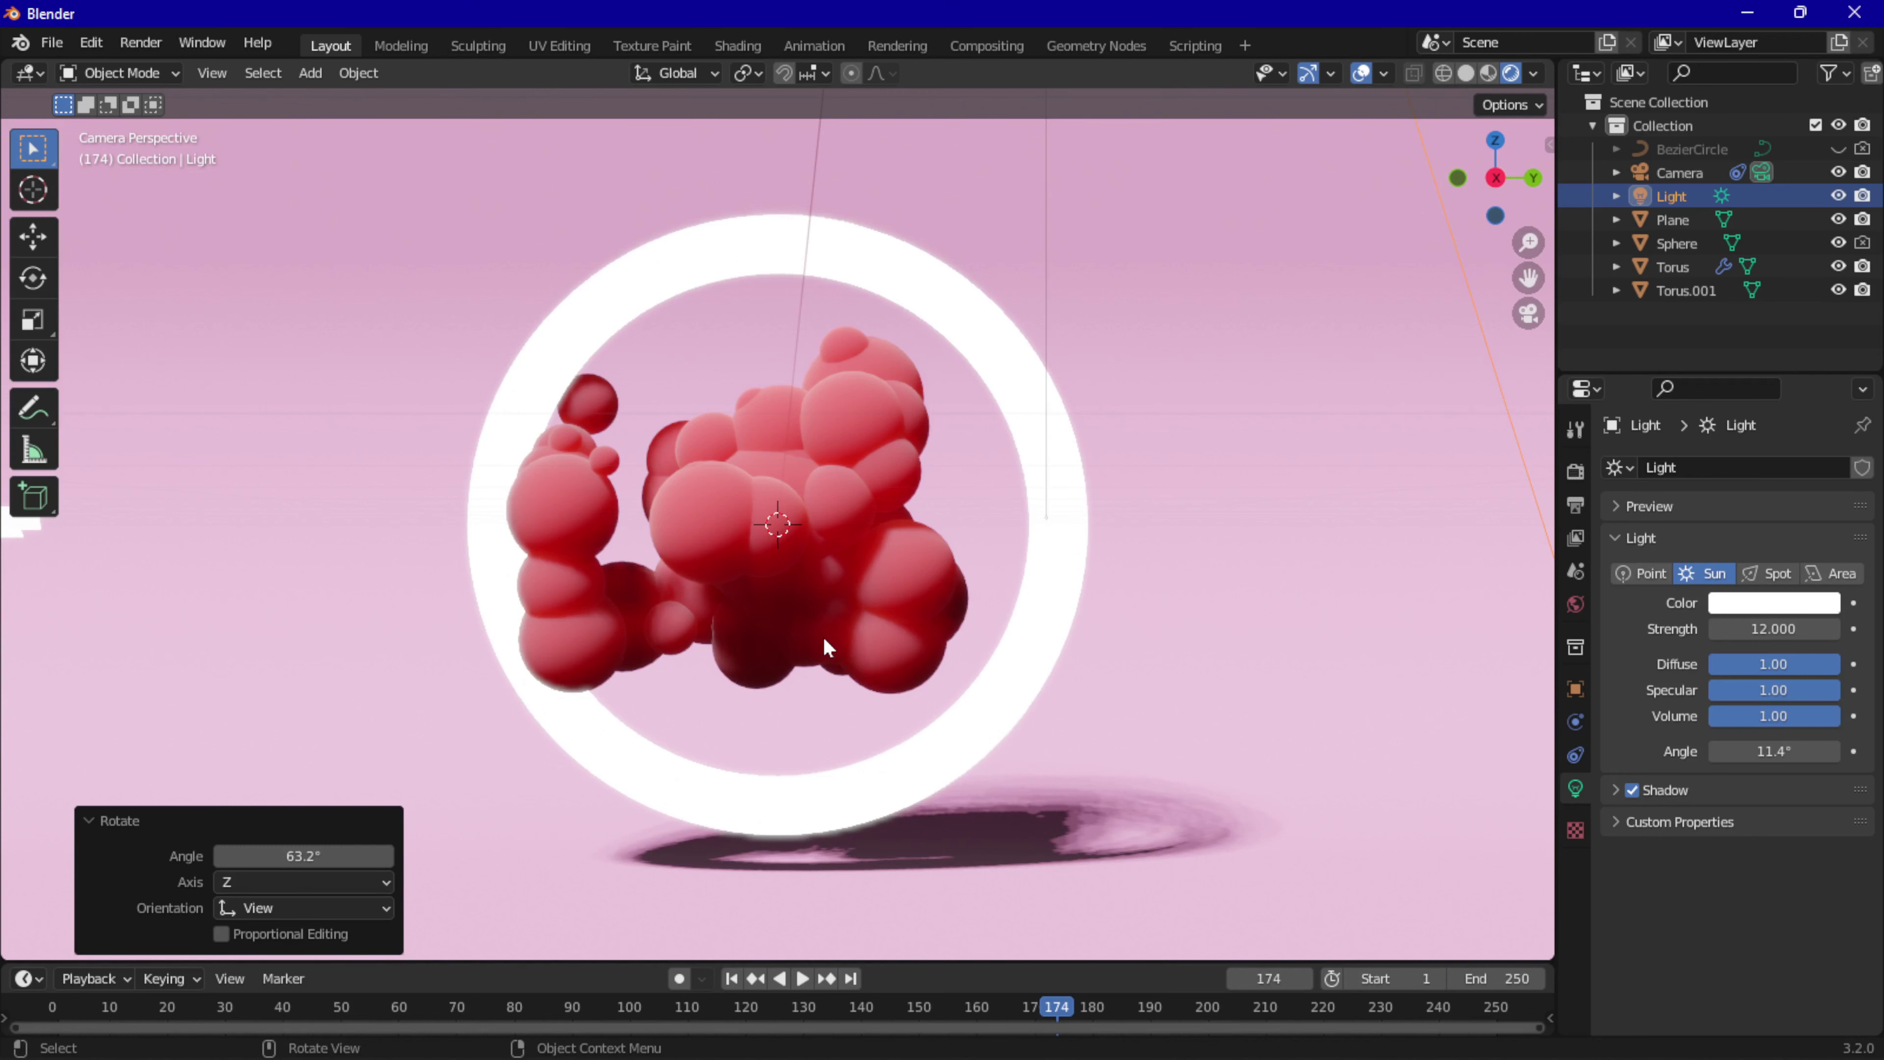
{"action": "scroll", "coordinate": [736, 601], "scroll_direction": "up", "scroll_amount": 2}
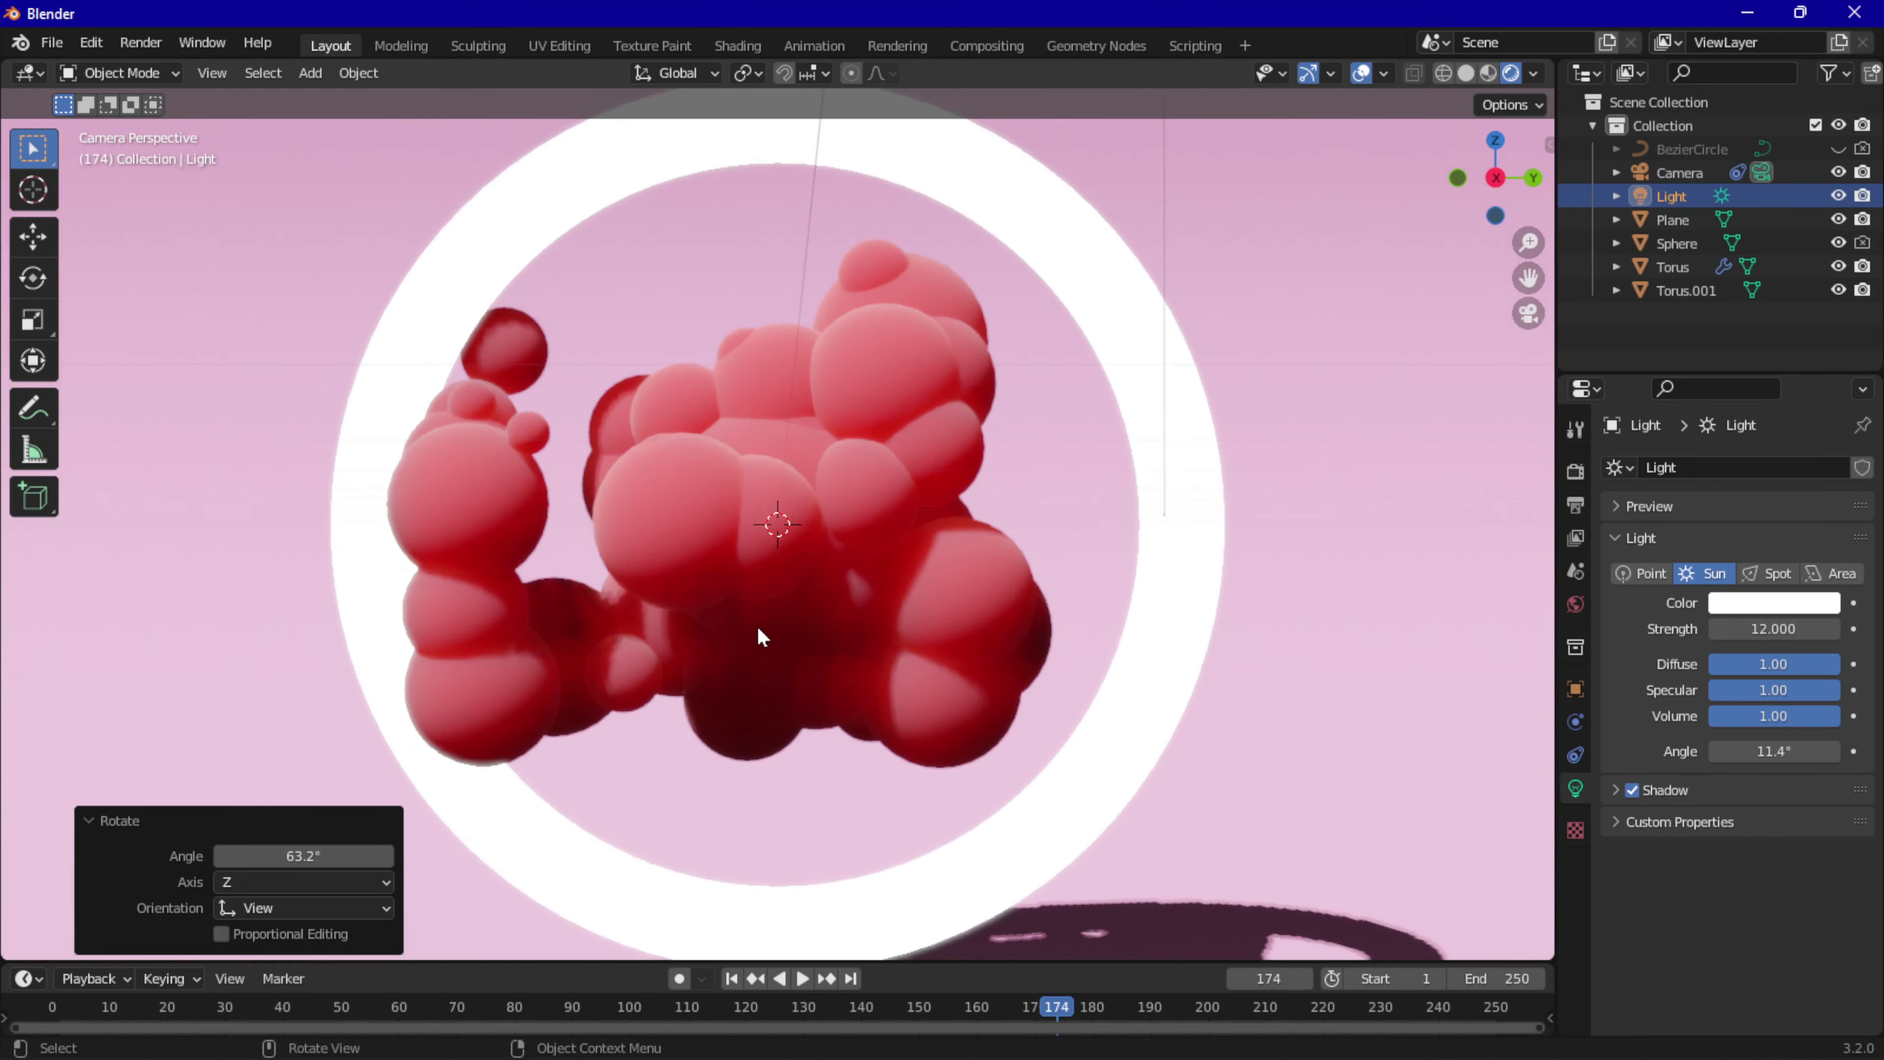
{"action": "scroll", "coordinate": [756, 624], "scroll_direction": "up", "scroll_amount": 3}
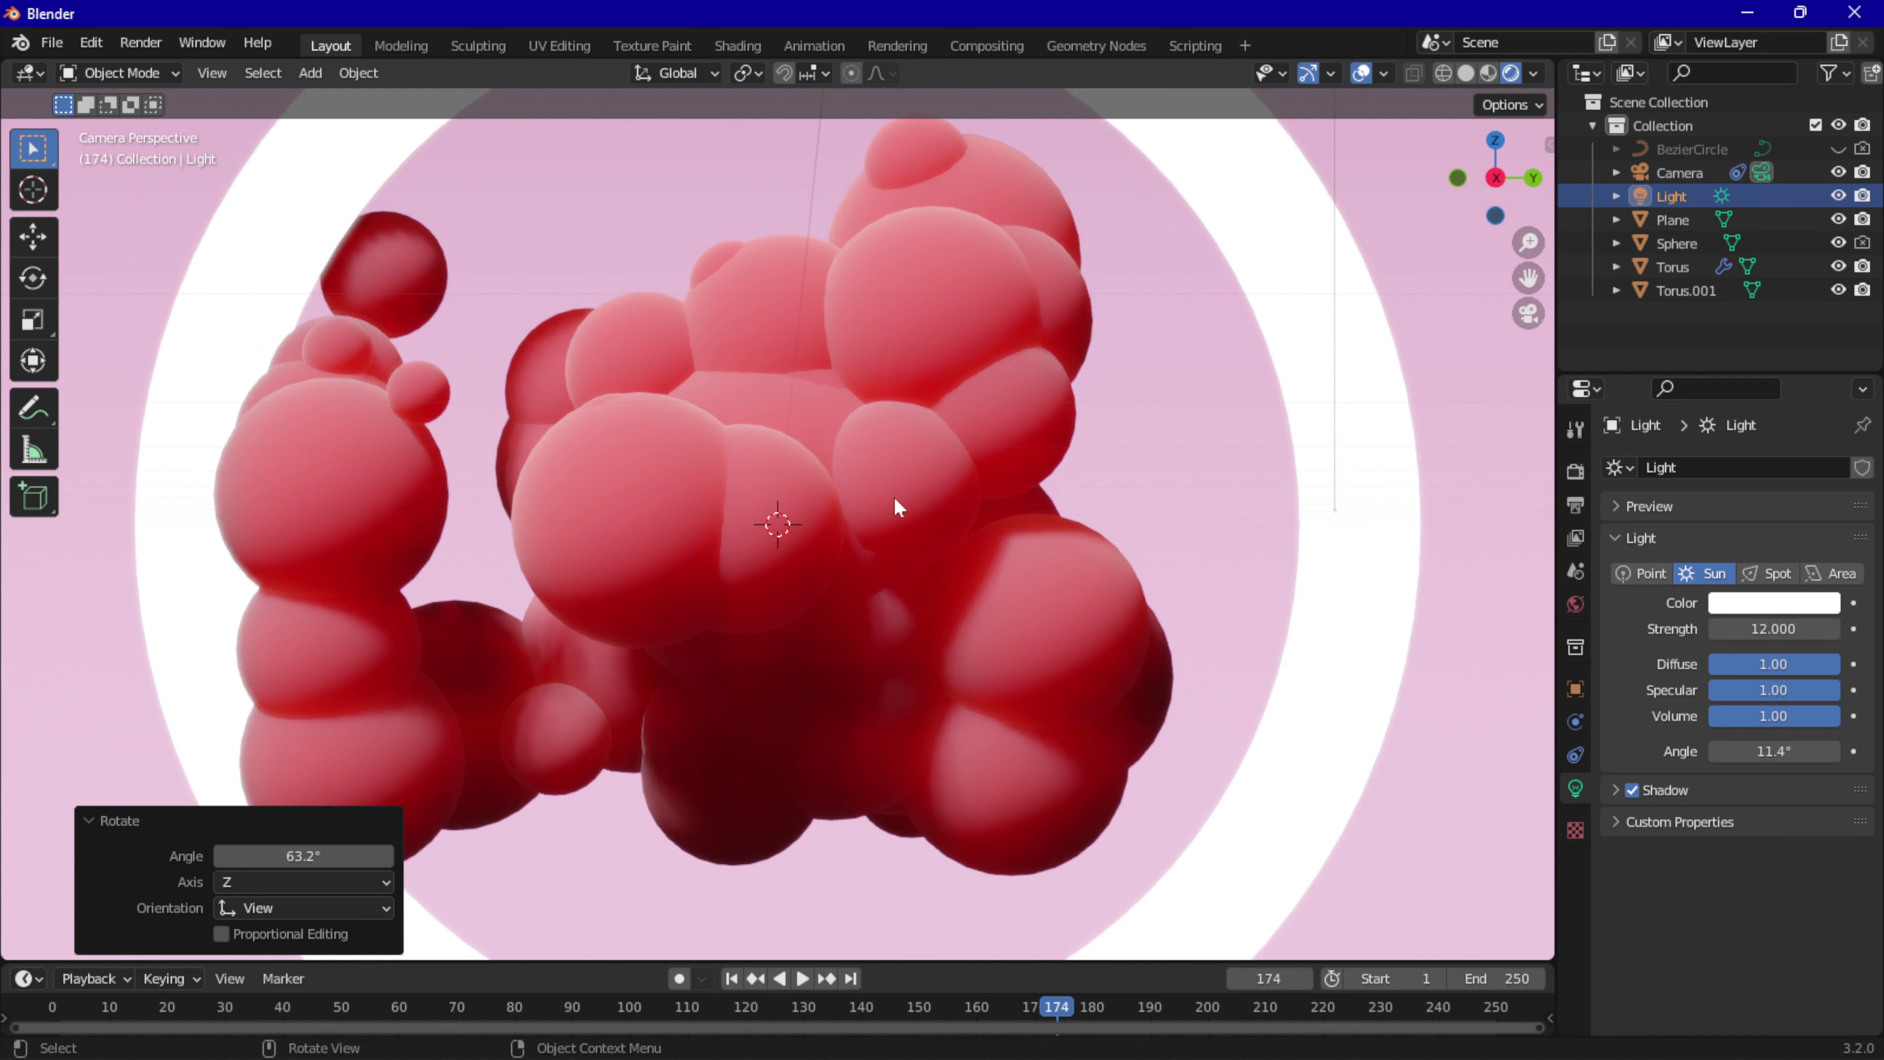
{"action": "scroll", "coordinate": [846, 574], "scroll_direction": "down", "scroll_amount": 4}
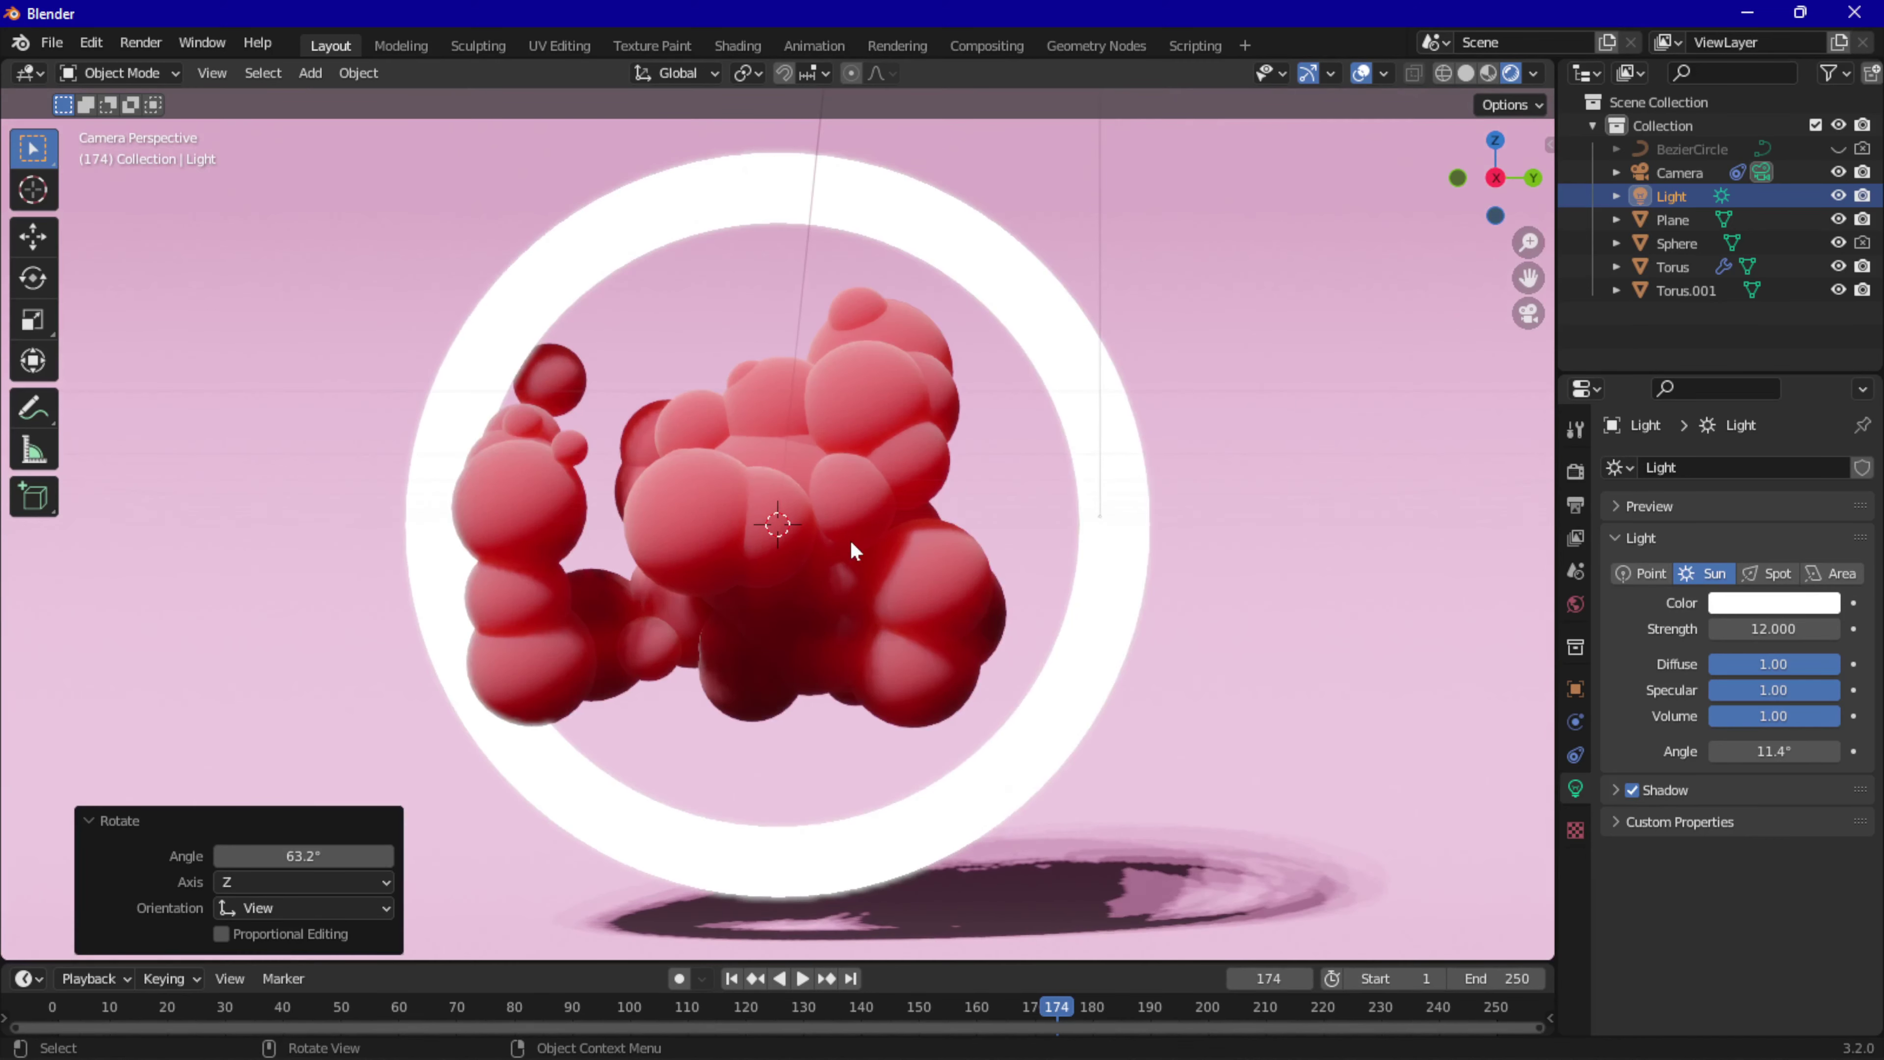
{"action": "scroll", "coordinate": [1018, 406], "scroll_direction": "down", "scroll_amount": 1}
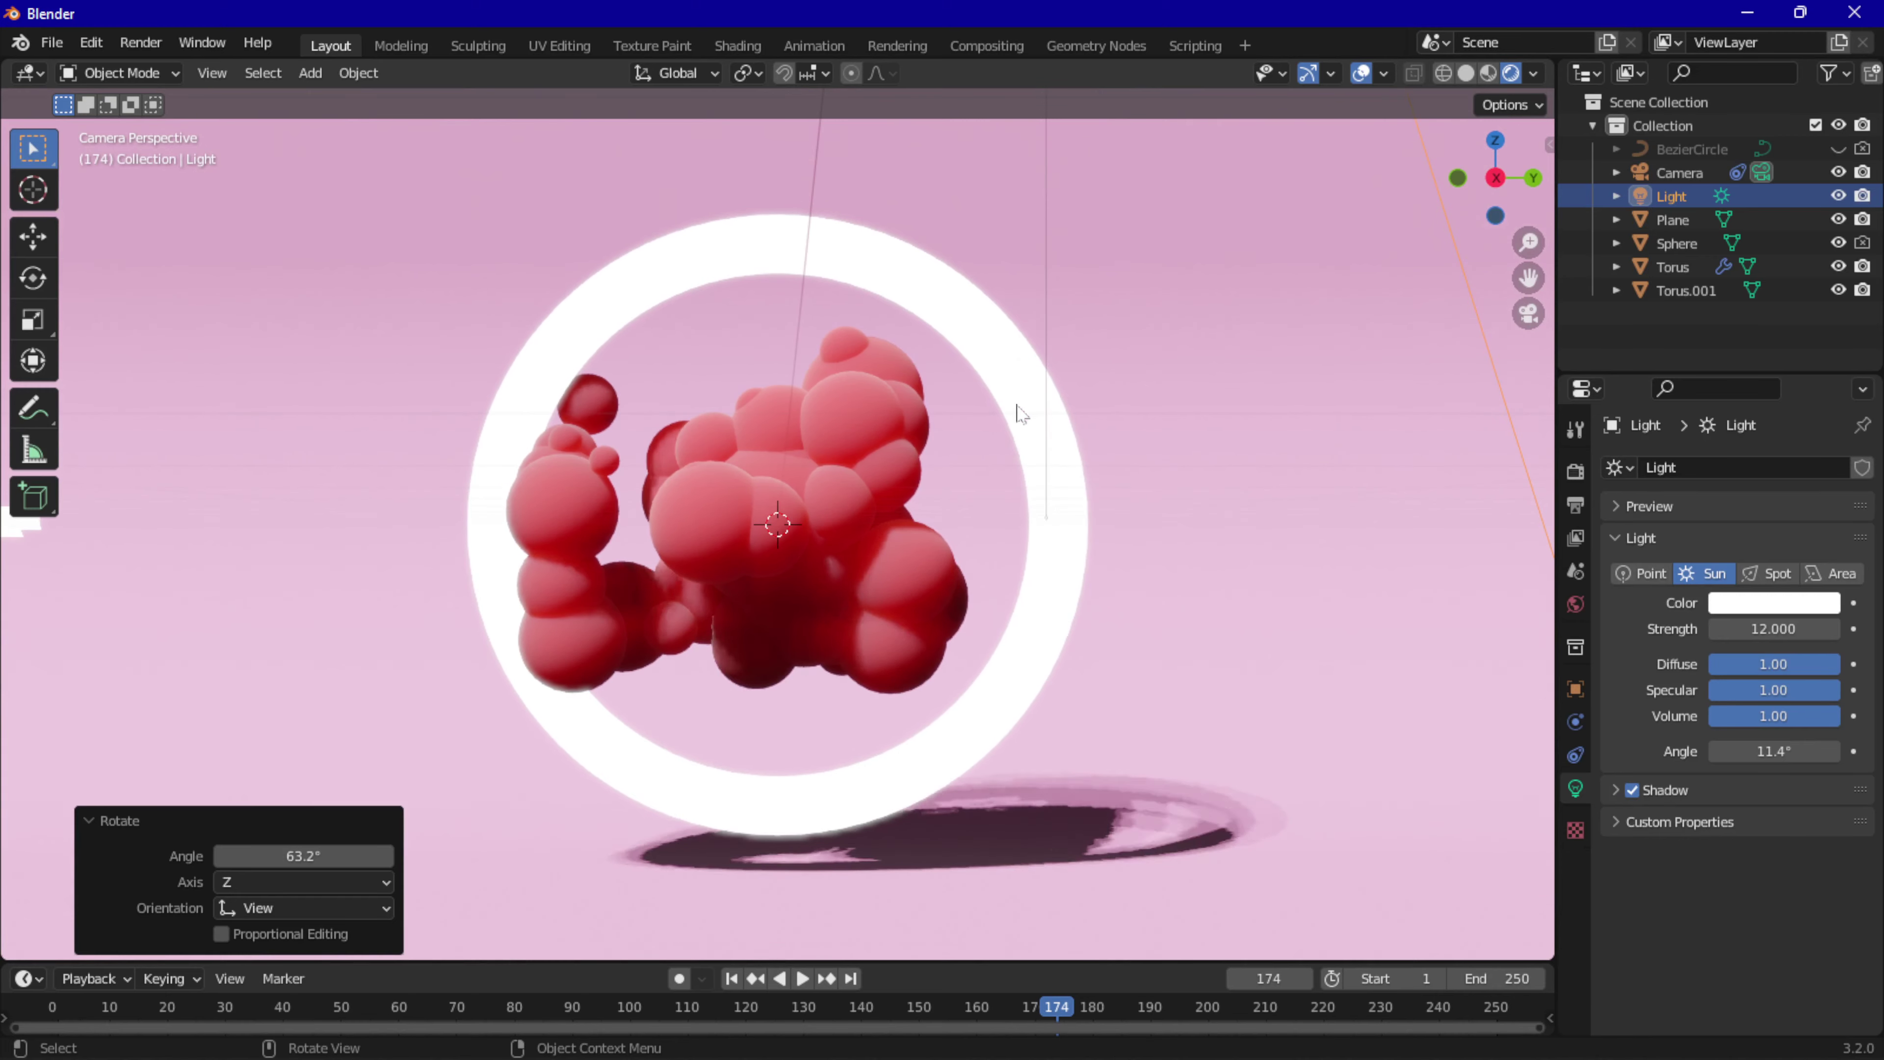
{"action": "scroll", "coordinate": [1068, 386], "scroll_direction": "down", "scroll_amount": 1}
{"action": "scroll", "coordinate": [1068, 393], "scroll_direction": "down", "scroll_amount": 1}
Select the backdrop plane, try lowering its base colour saturation, then reset it to white.
{"action": "left_click", "coordinate": [1421, 562]}
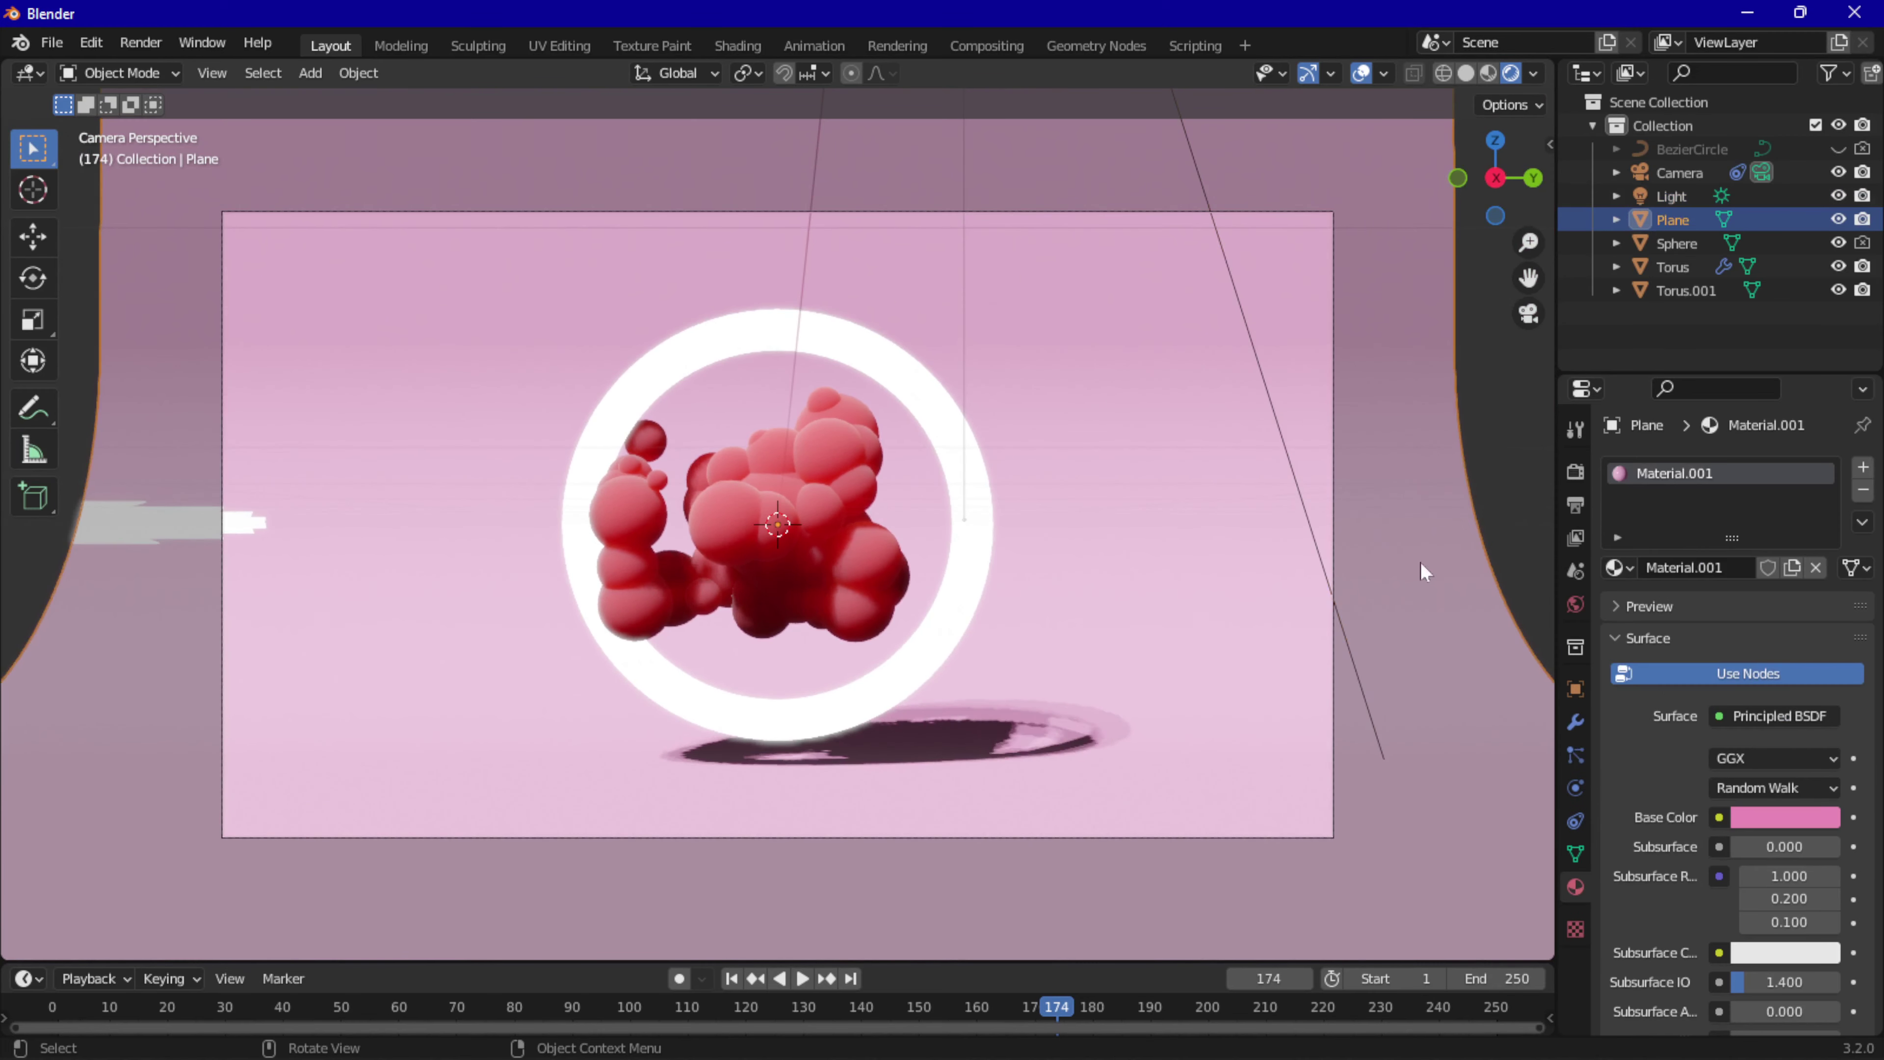
{"action": "left_click", "coordinate": [1764, 818]}
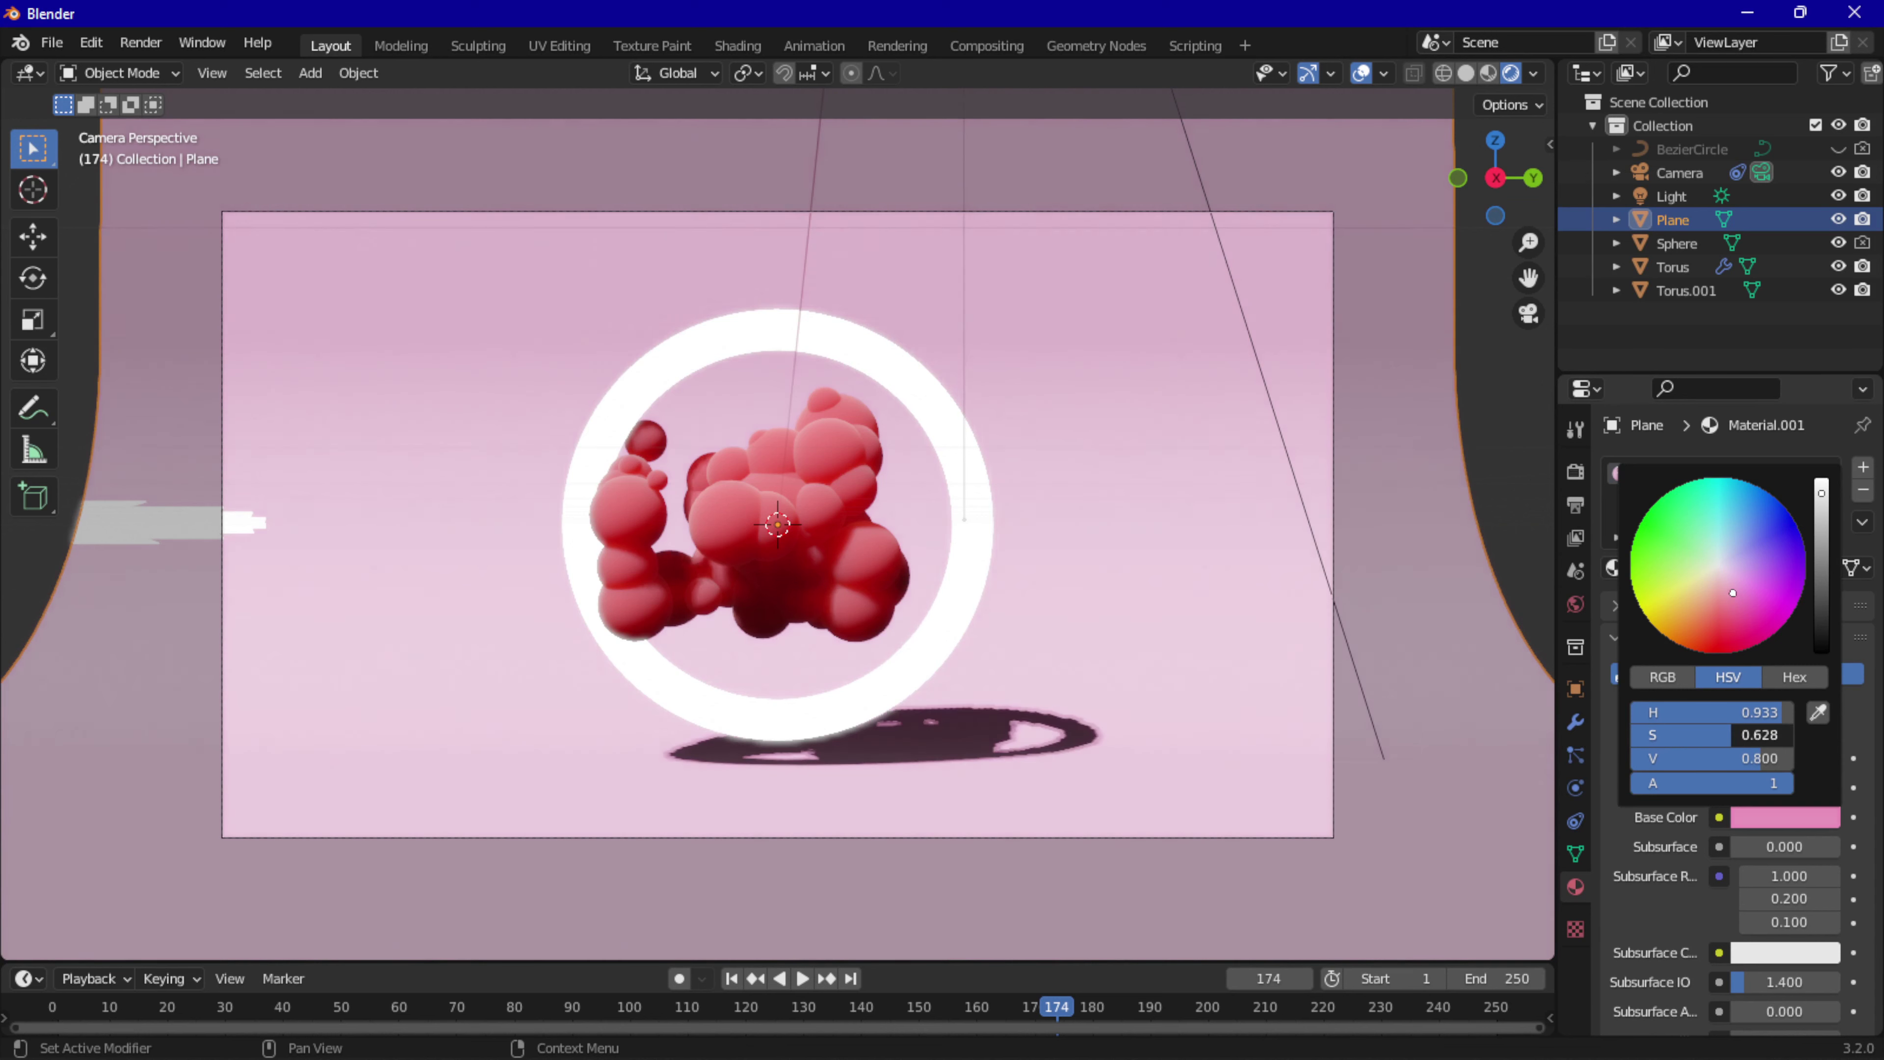
{"action": "mouse_move", "coordinate": [1743, 735]}
{"action": "left_mouse_down"}
{"action": "mouse_move", "coordinate": [1710, 734]}
{"action": "mouse_move", "coordinate": [1736, 735]}
{"action": "left_mouse_up"}
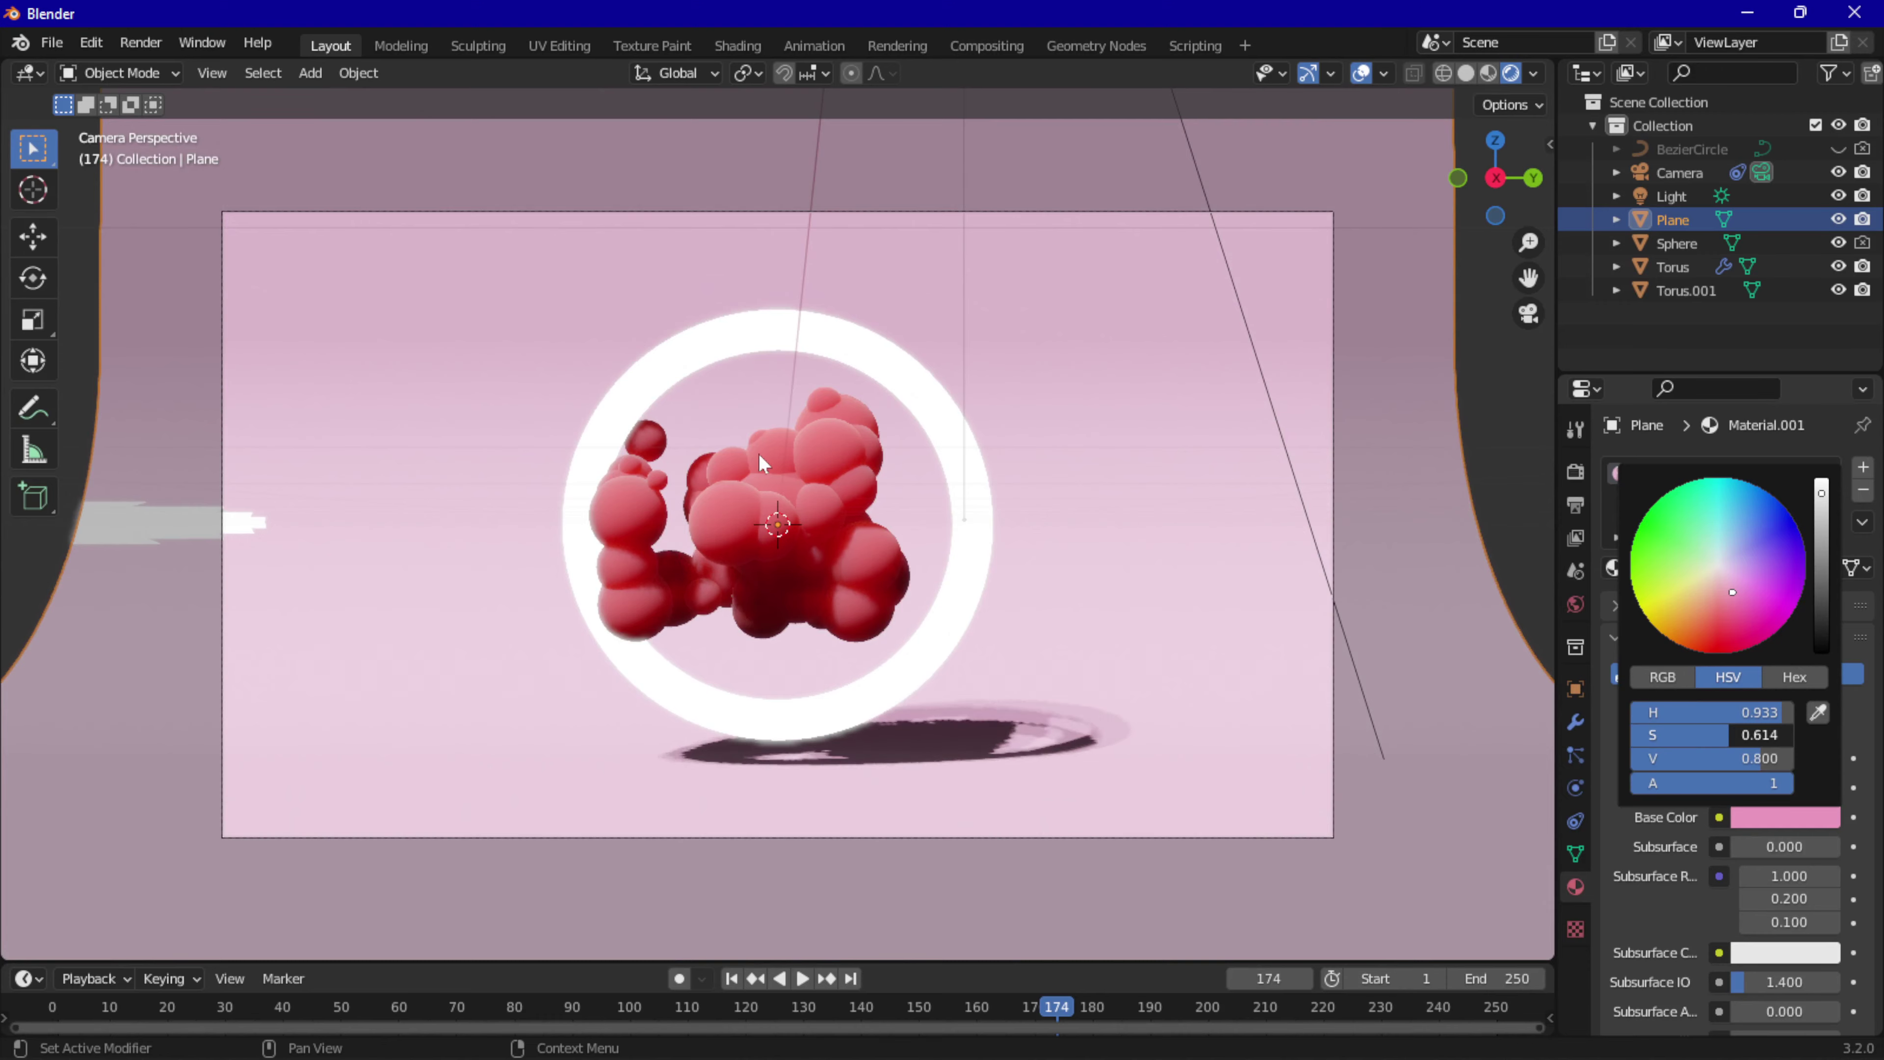
{"action": "key", "text": "BackSpace"}
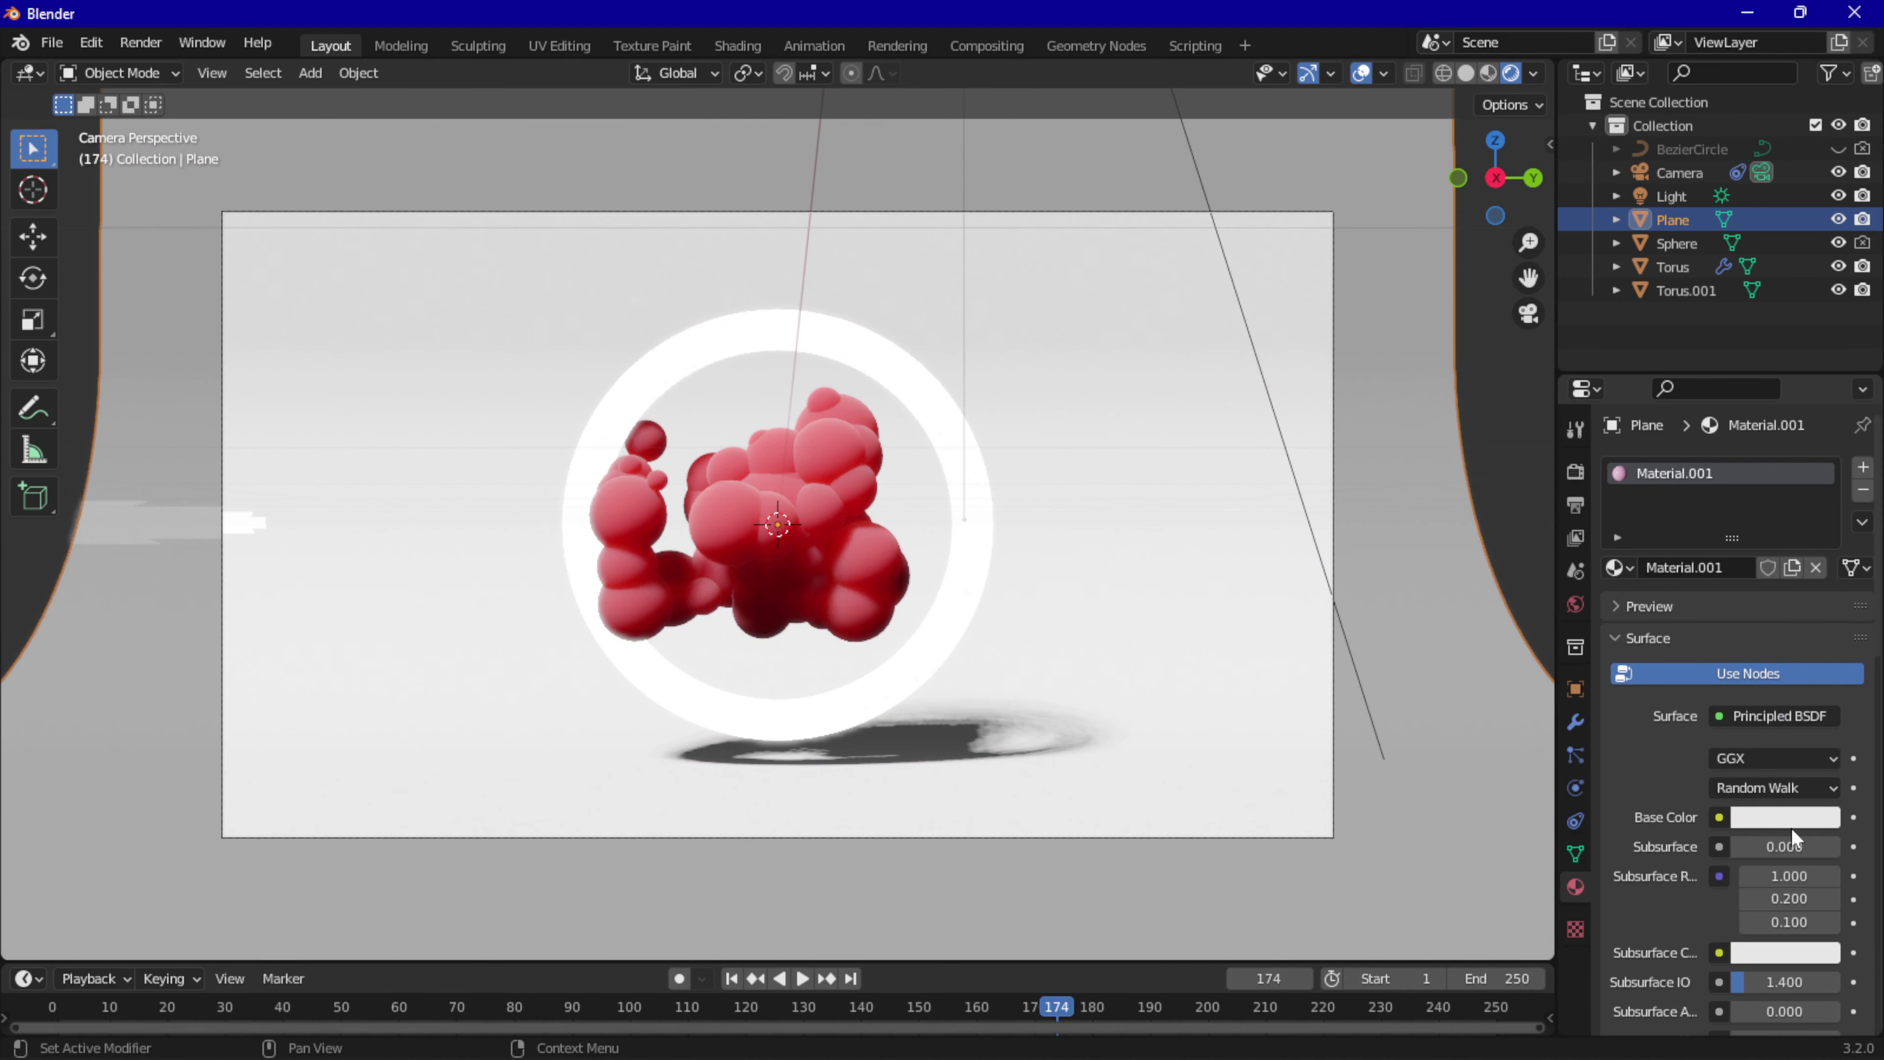
Give the backdrop a pale pink Base Color (H 0.908, S 0.596, V 0.800).
{"action": "left_click", "coordinate": [1789, 827]}
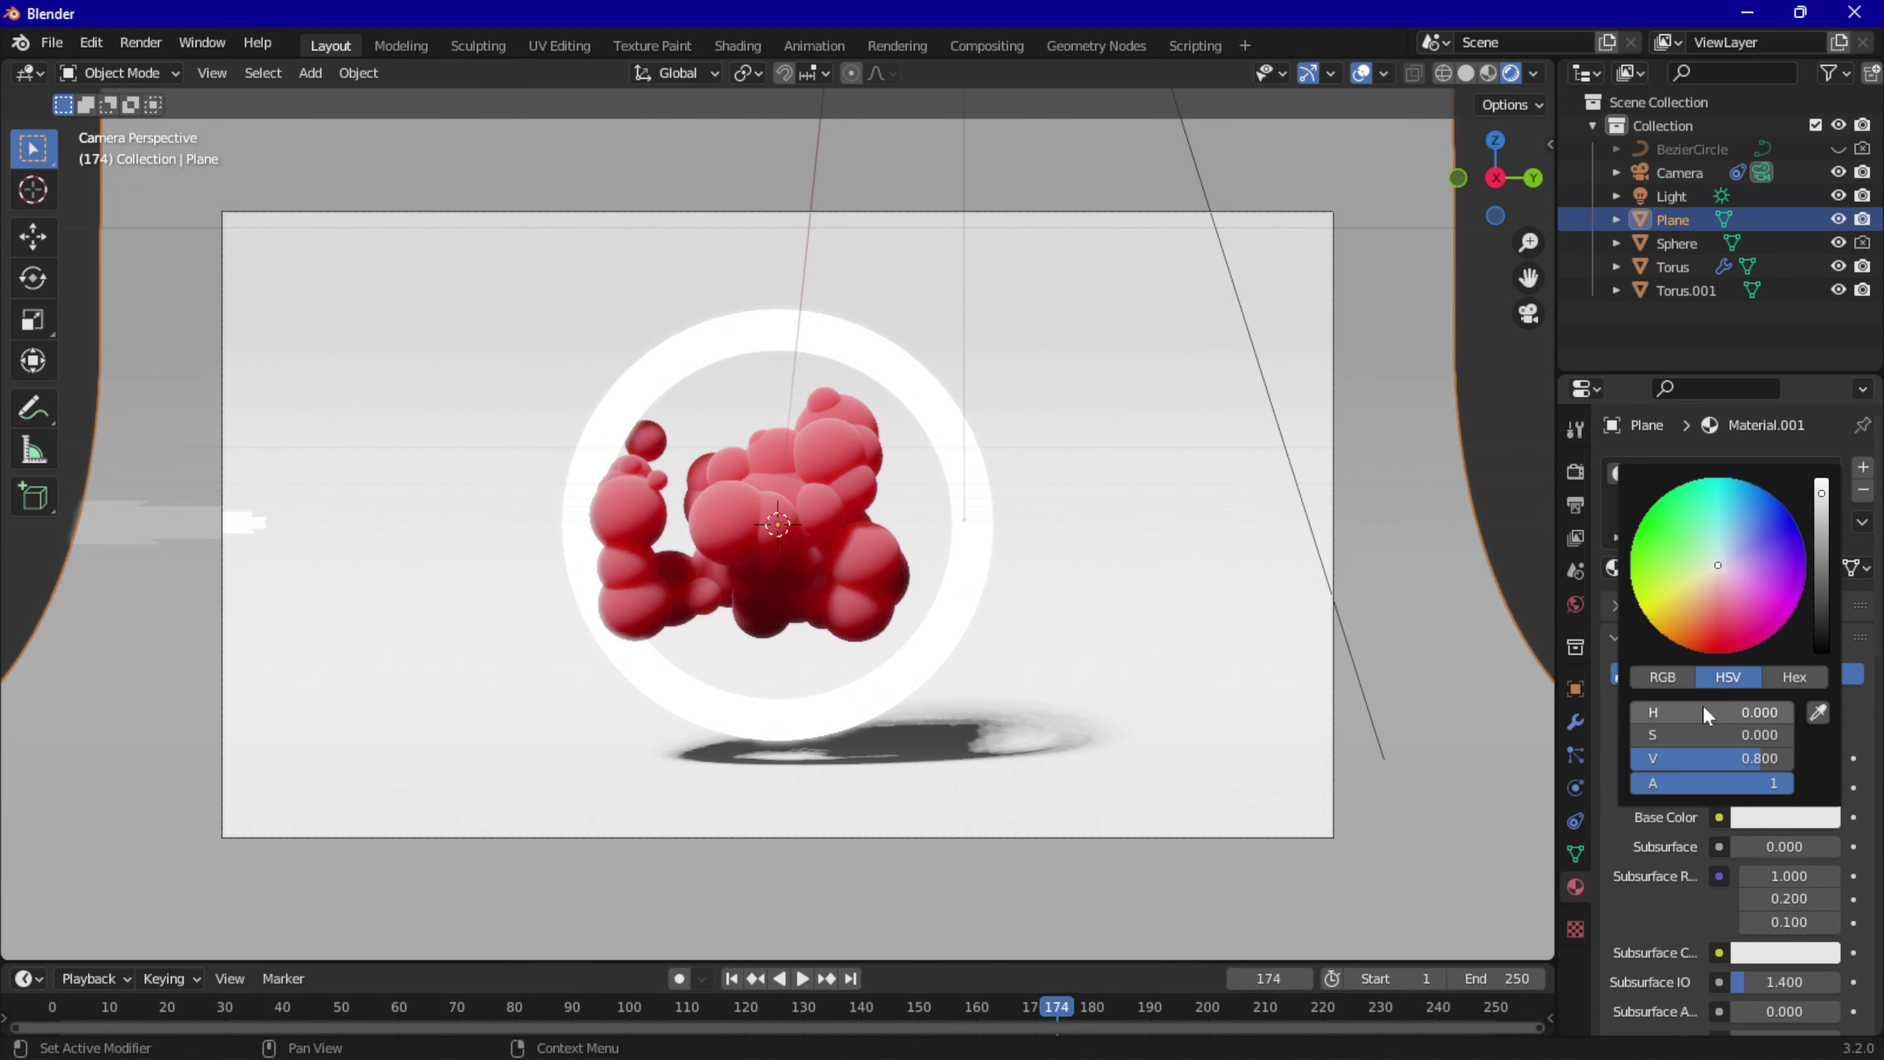
{"action": "left_click", "coordinate": [1678, 737]}
{"action": "mouse_move", "coordinate": [1678, 734]}
{"action": "left_mouse_down"}
{"action": "mouse_move", "coordinate": [1742, 734]}
{"action": "mouse_move", "coordinate": [1722, 734]}
{"action": "left_mouse_up"}
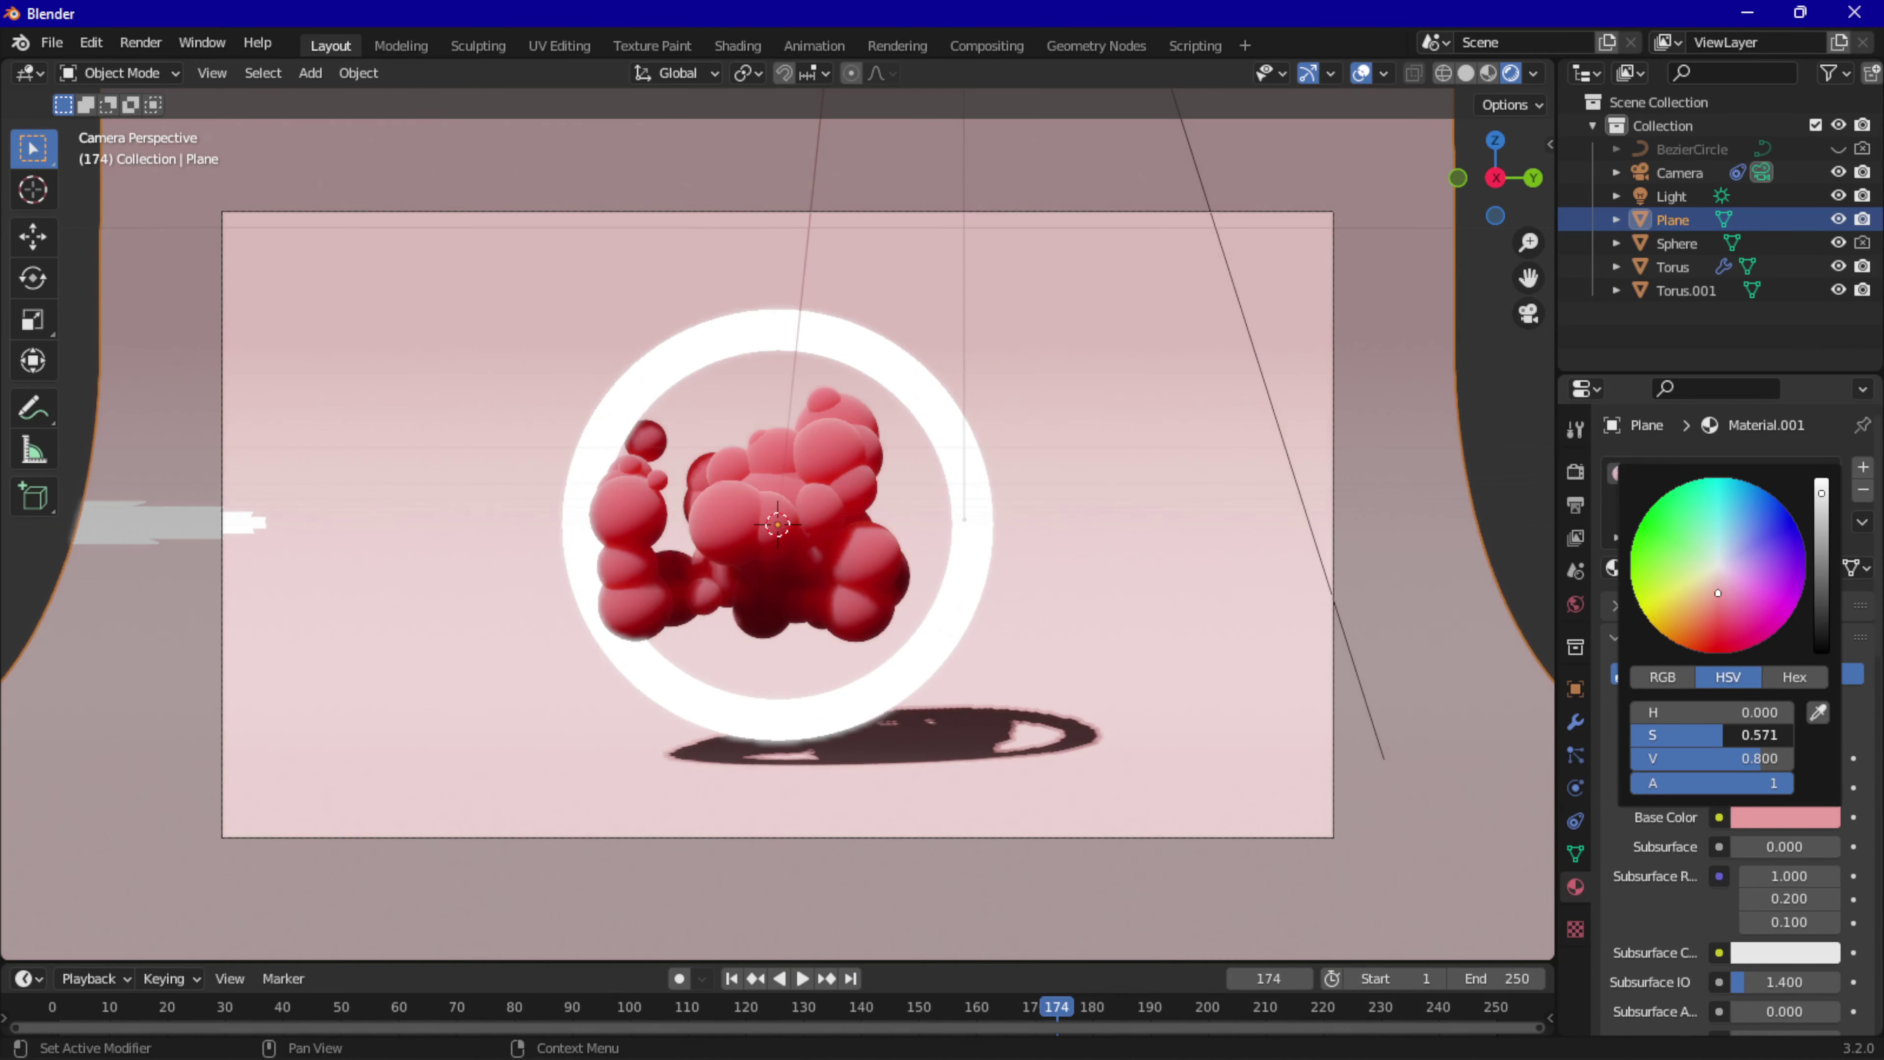
{"action": "left_click_drag", "start_coordinate": [1717, 593], "coordinate": [1736, 580]}
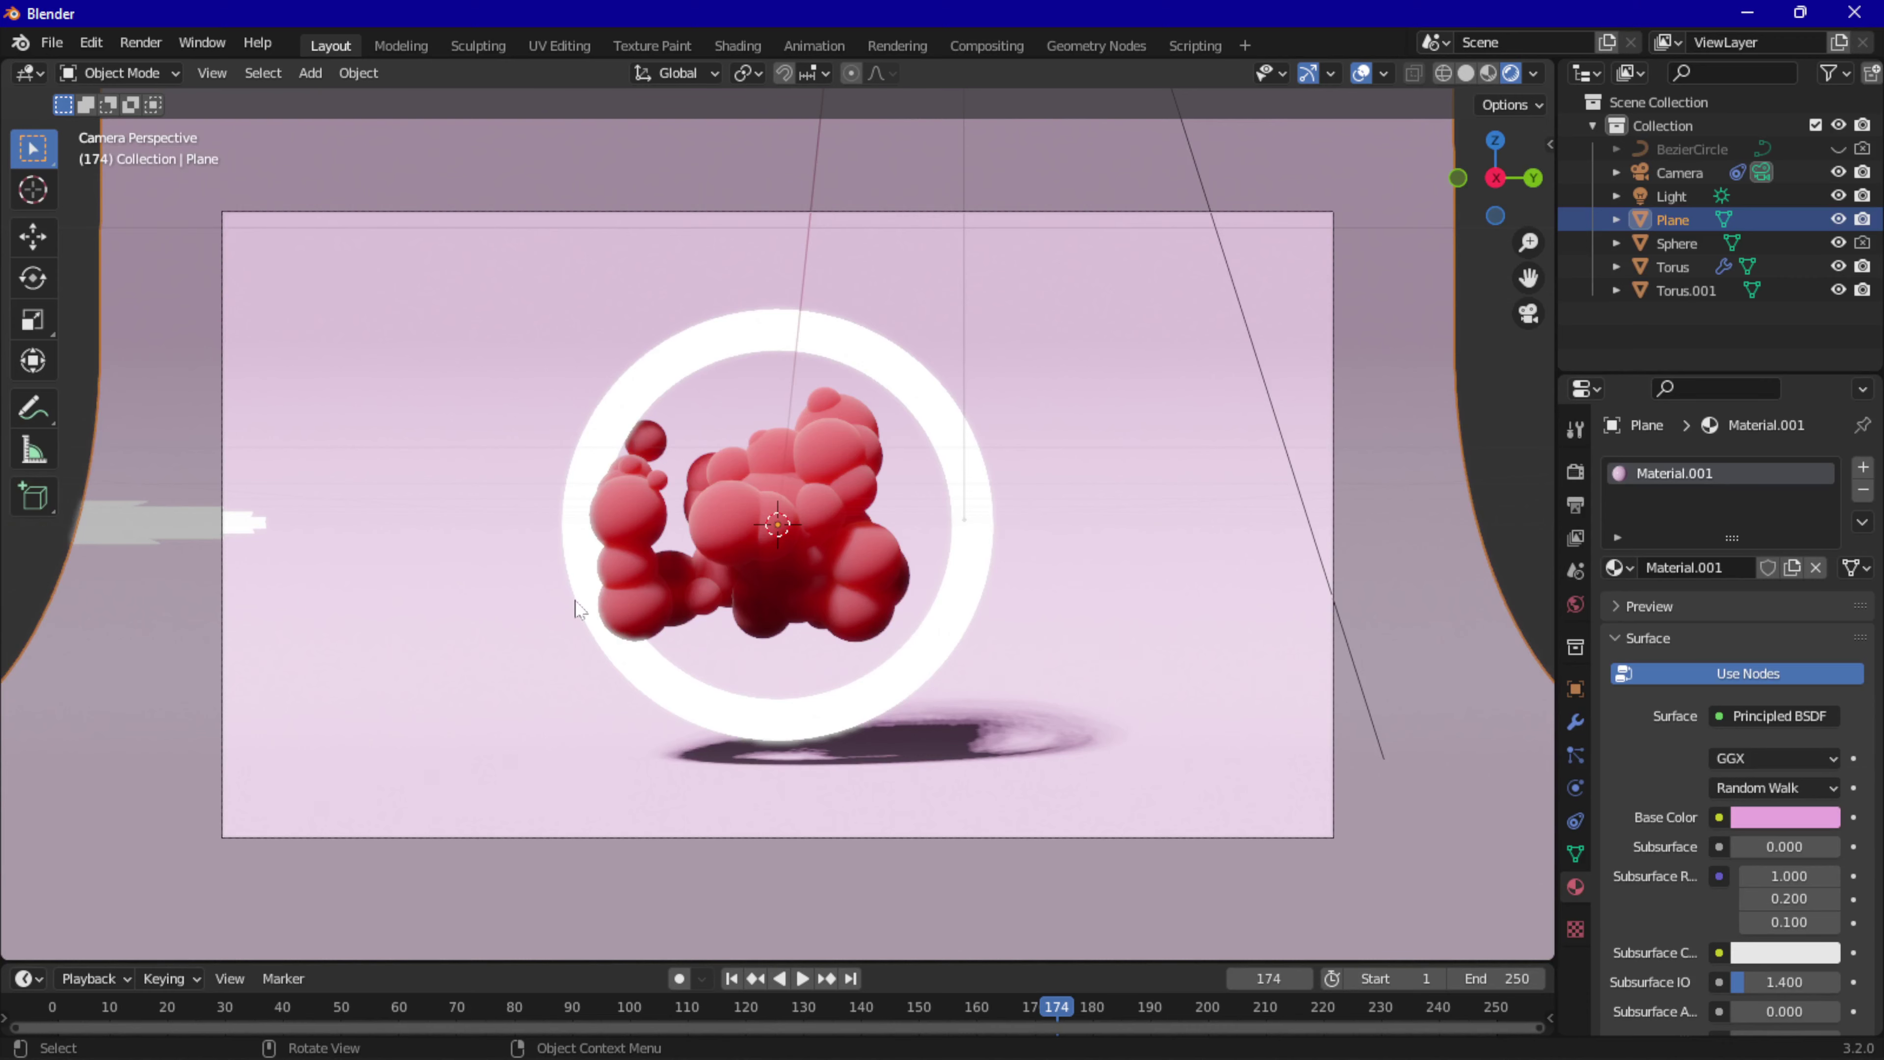
Orbit out of the camera view and add an Irradiance Volume light probe.
{"action": "scroll", "coordinate": [567, 599], "scroll_direction": "up", "scroll_amount": 5}
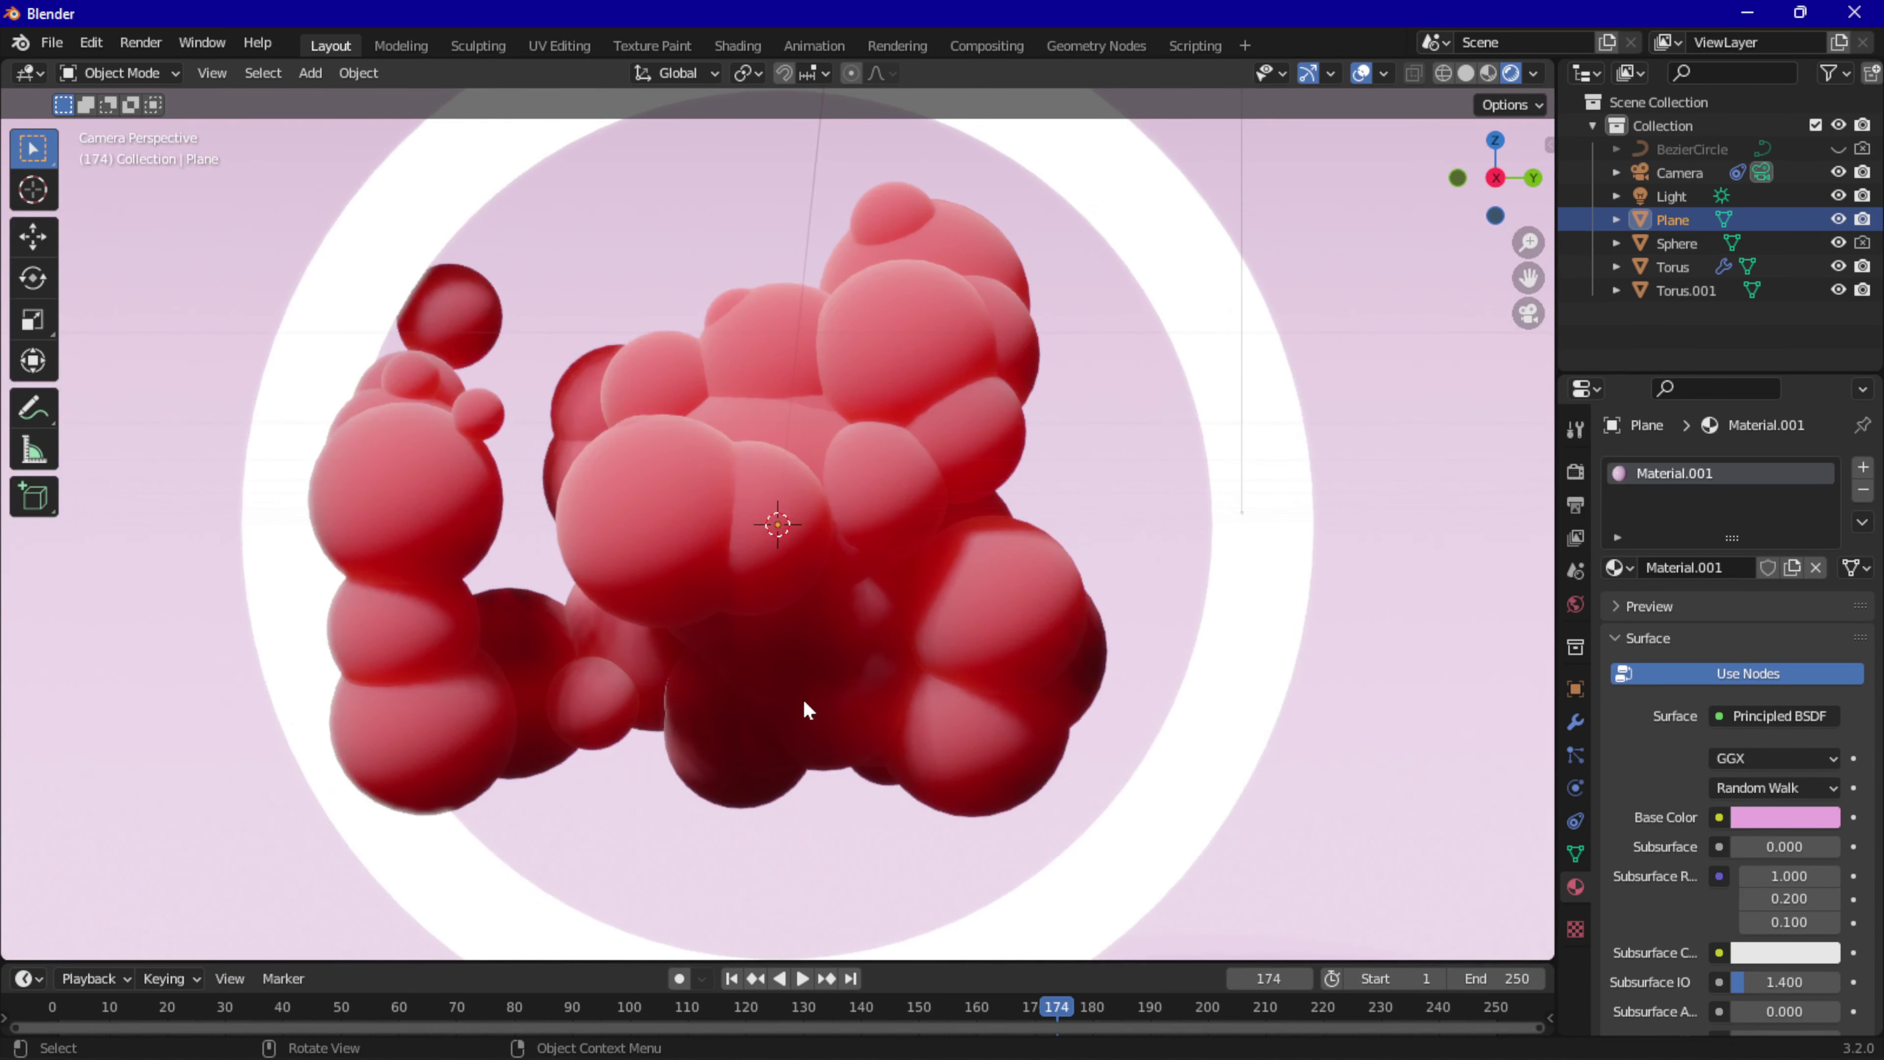
{"action": "scroll", "coordinate": [769, 439], "scroll_direction": "down", "scroll_amount": 5}
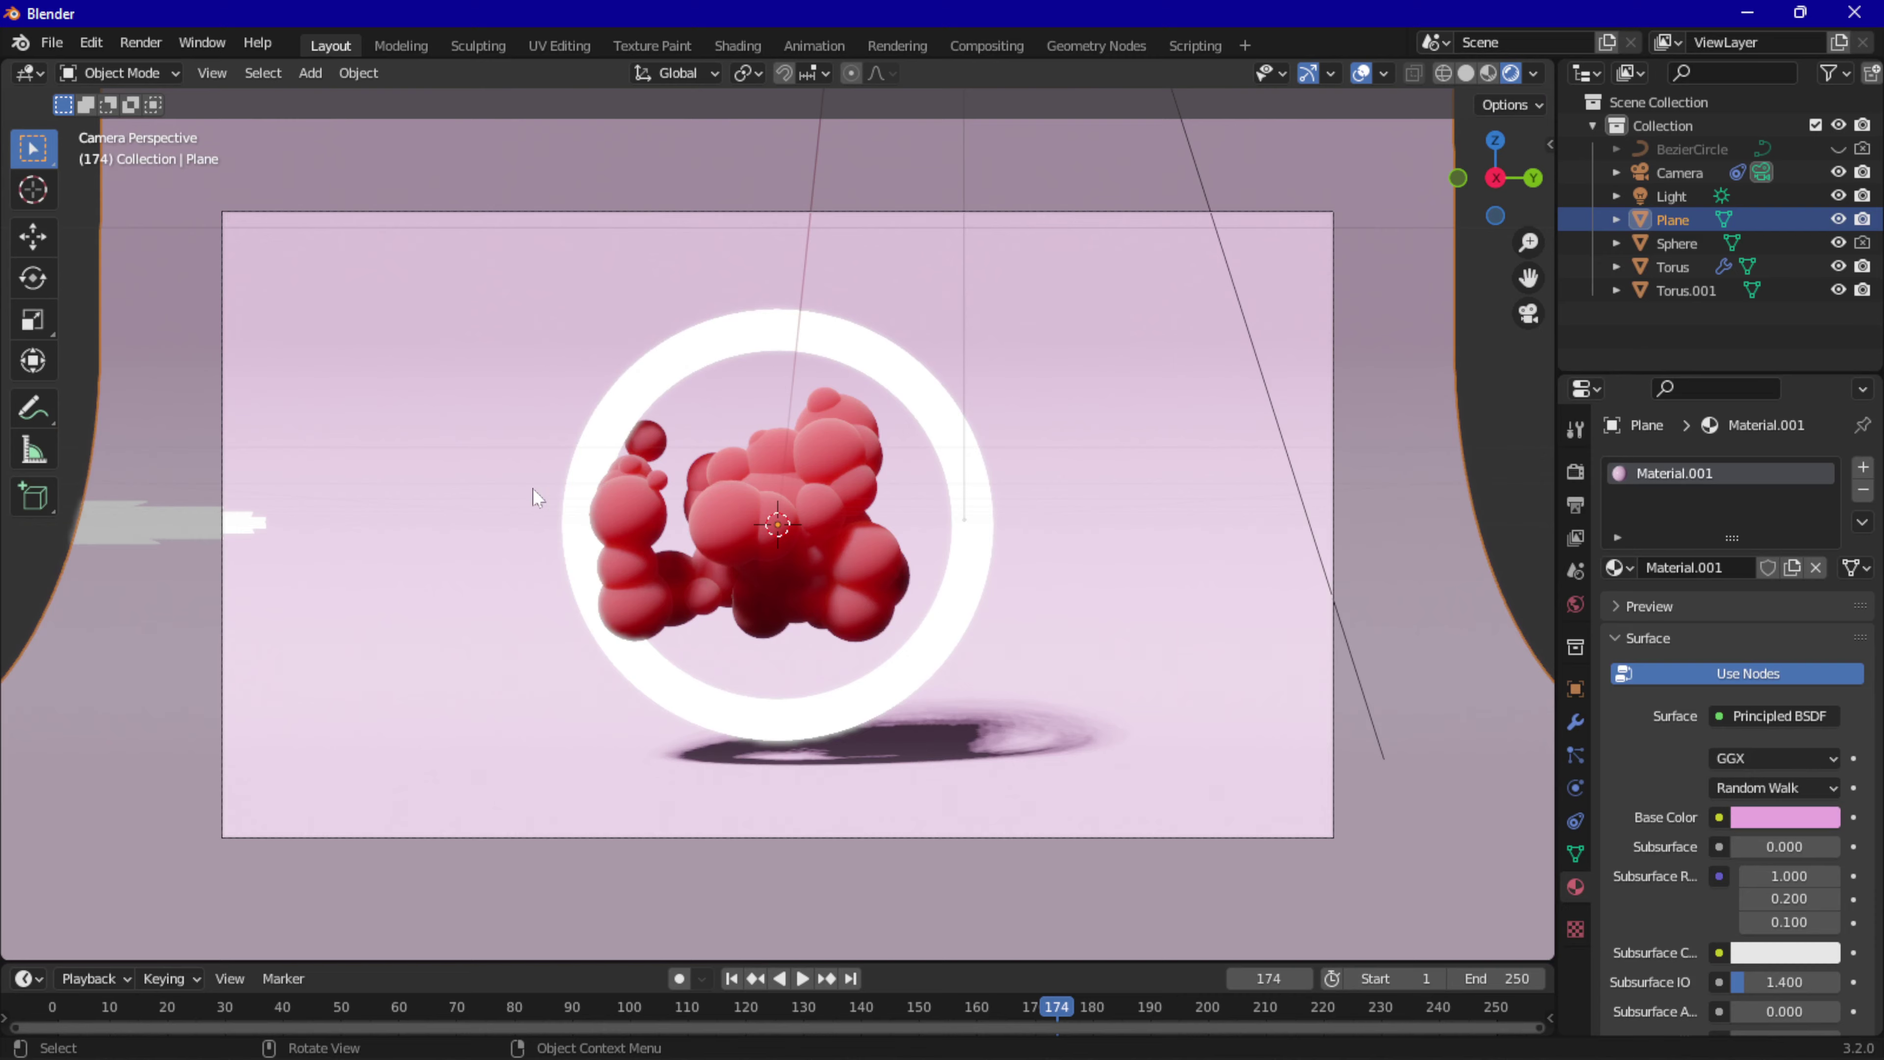
{"action": "middle_click_drag", "start_coordinate": [532, 489], "coordinate": [635, 511]}
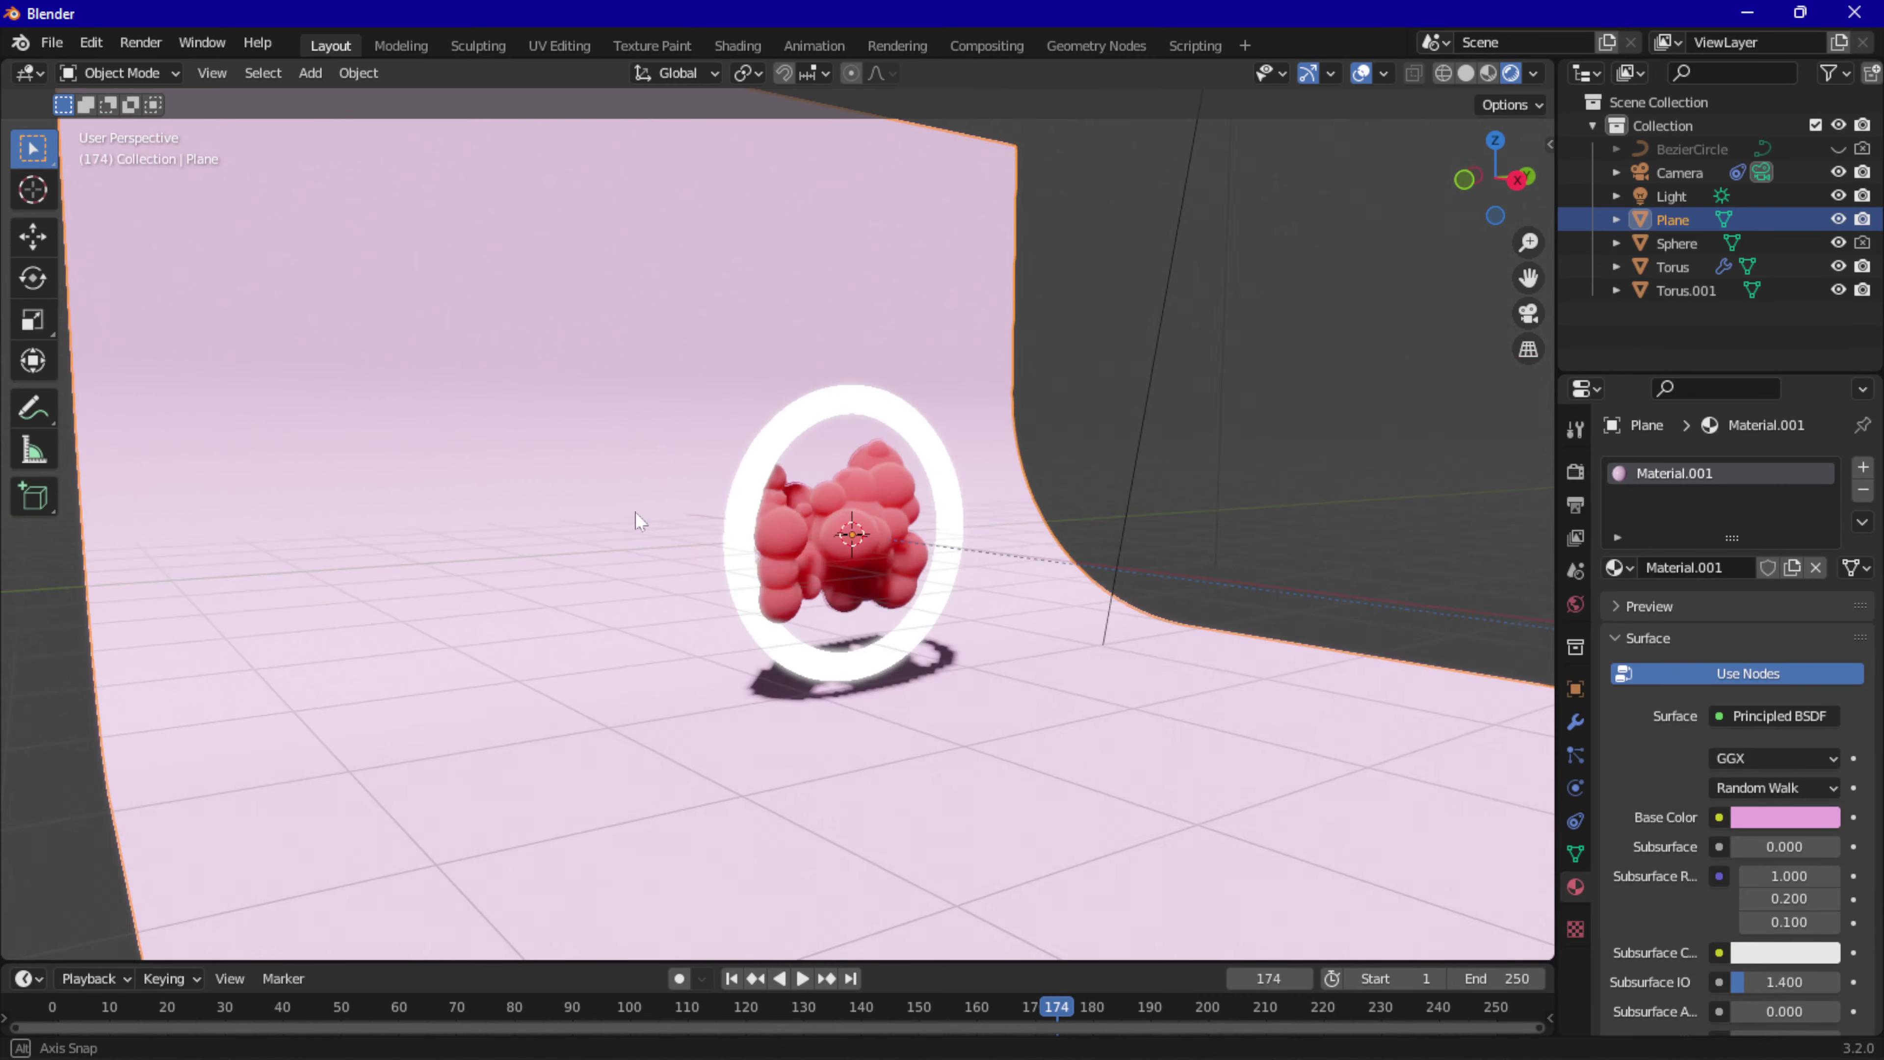
{"action": "scroll", "coordinate": [637, 494], "scroll_direction": "down", "scroll_amount": 3}
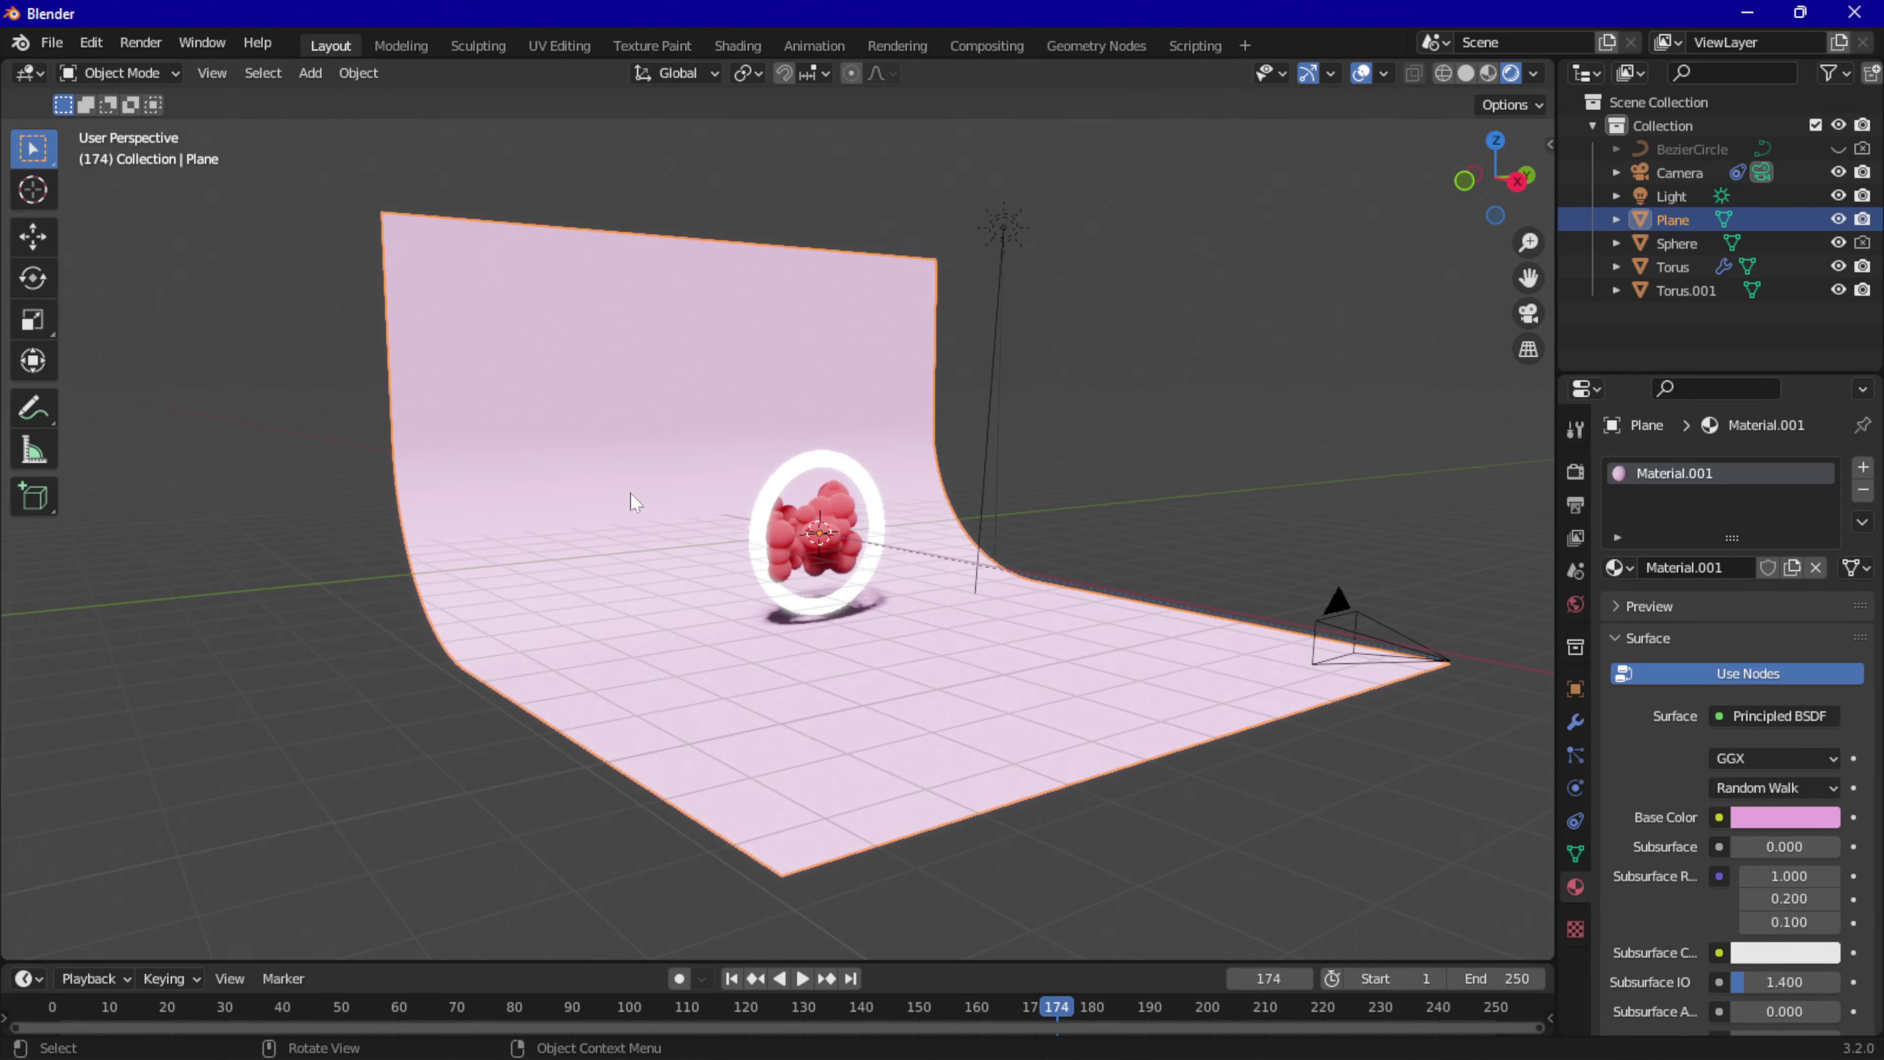
{"action": "left_click", "coordinate": [312, 73]}
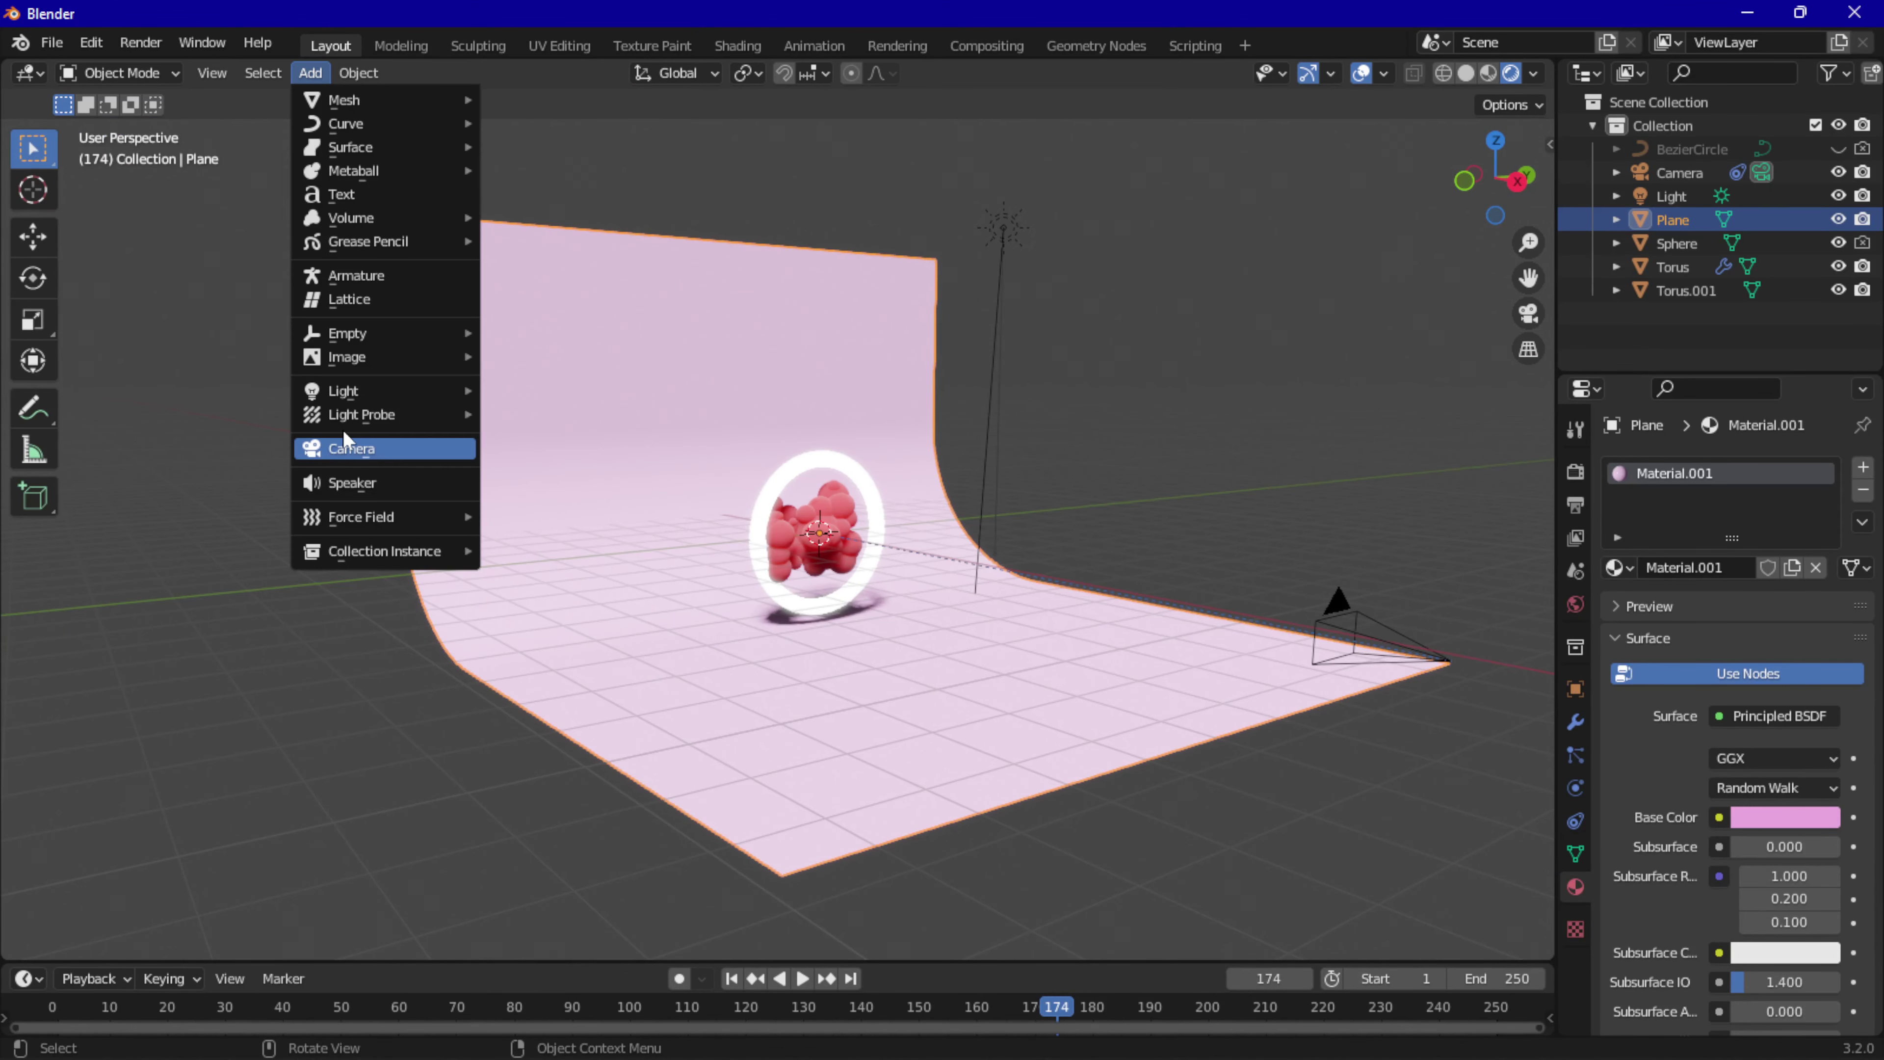
{"action": "mouse_move", "coordinate": [362, 414]}
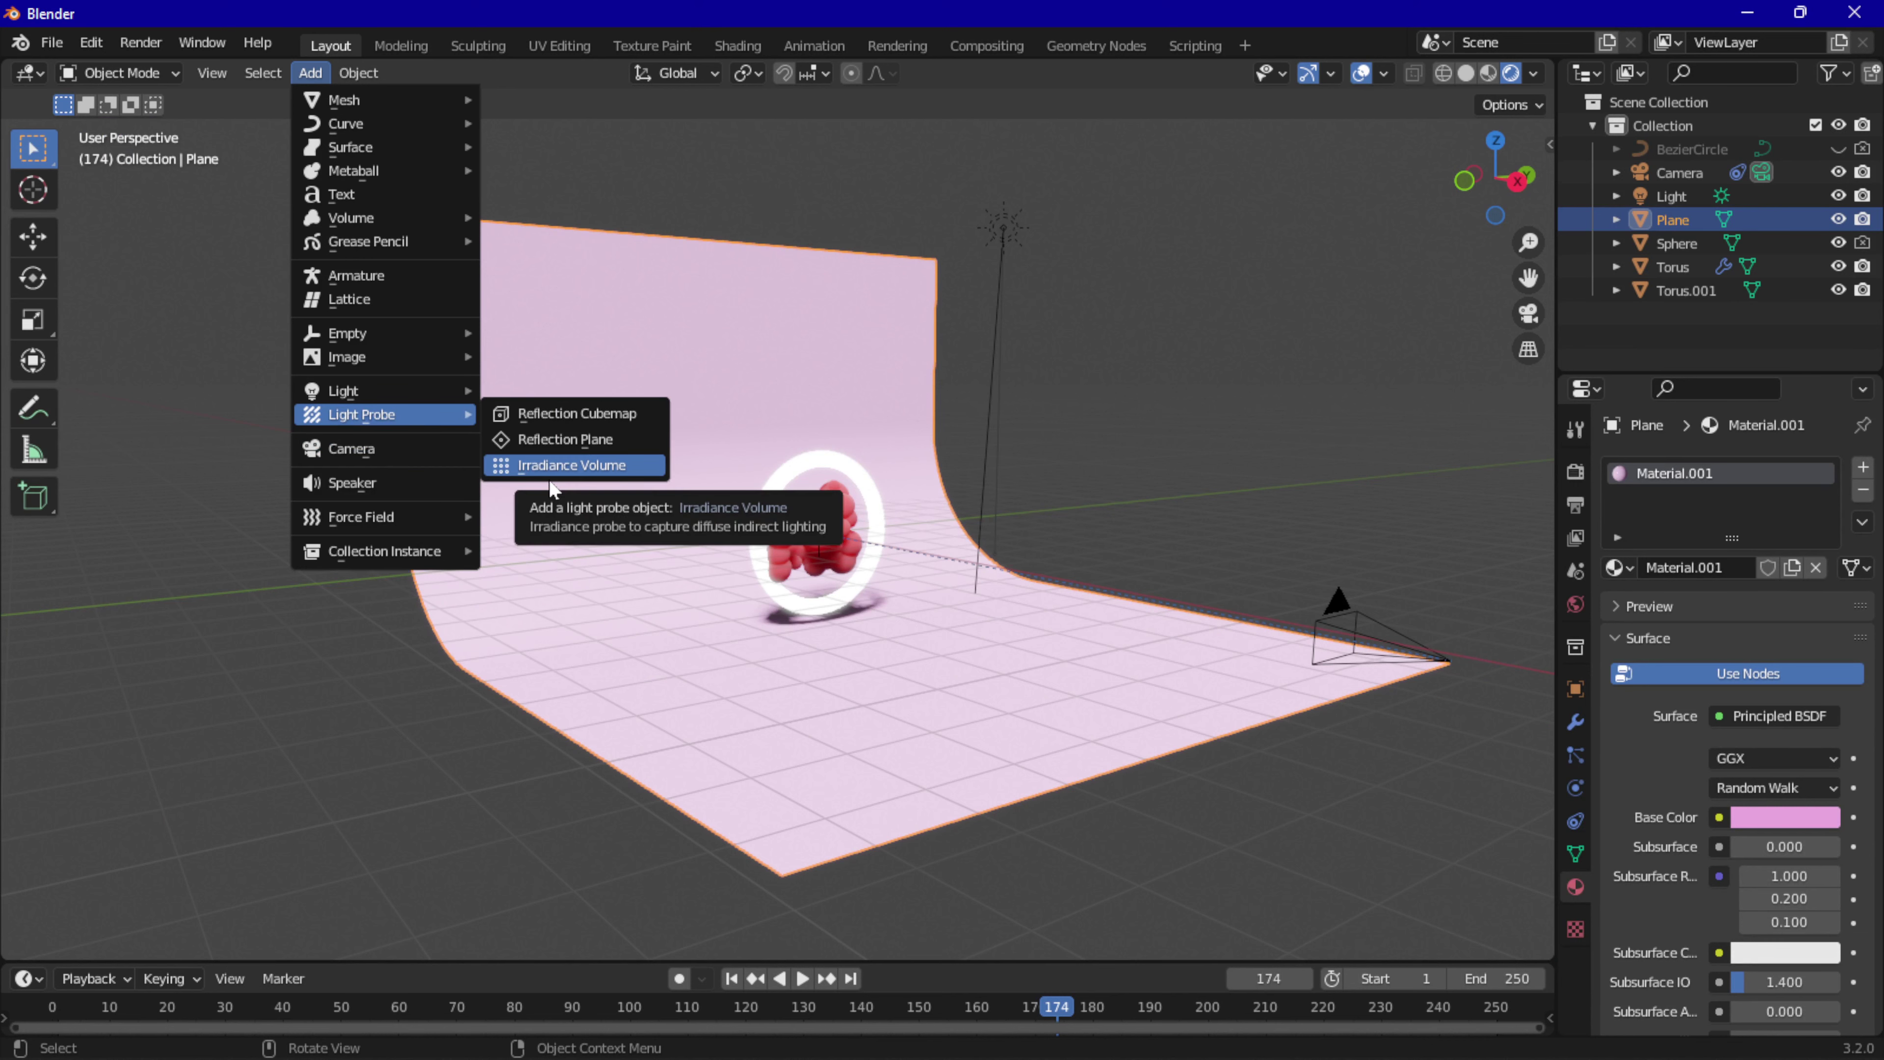
{"action": "left_click", "coordinate": [572, 466]}
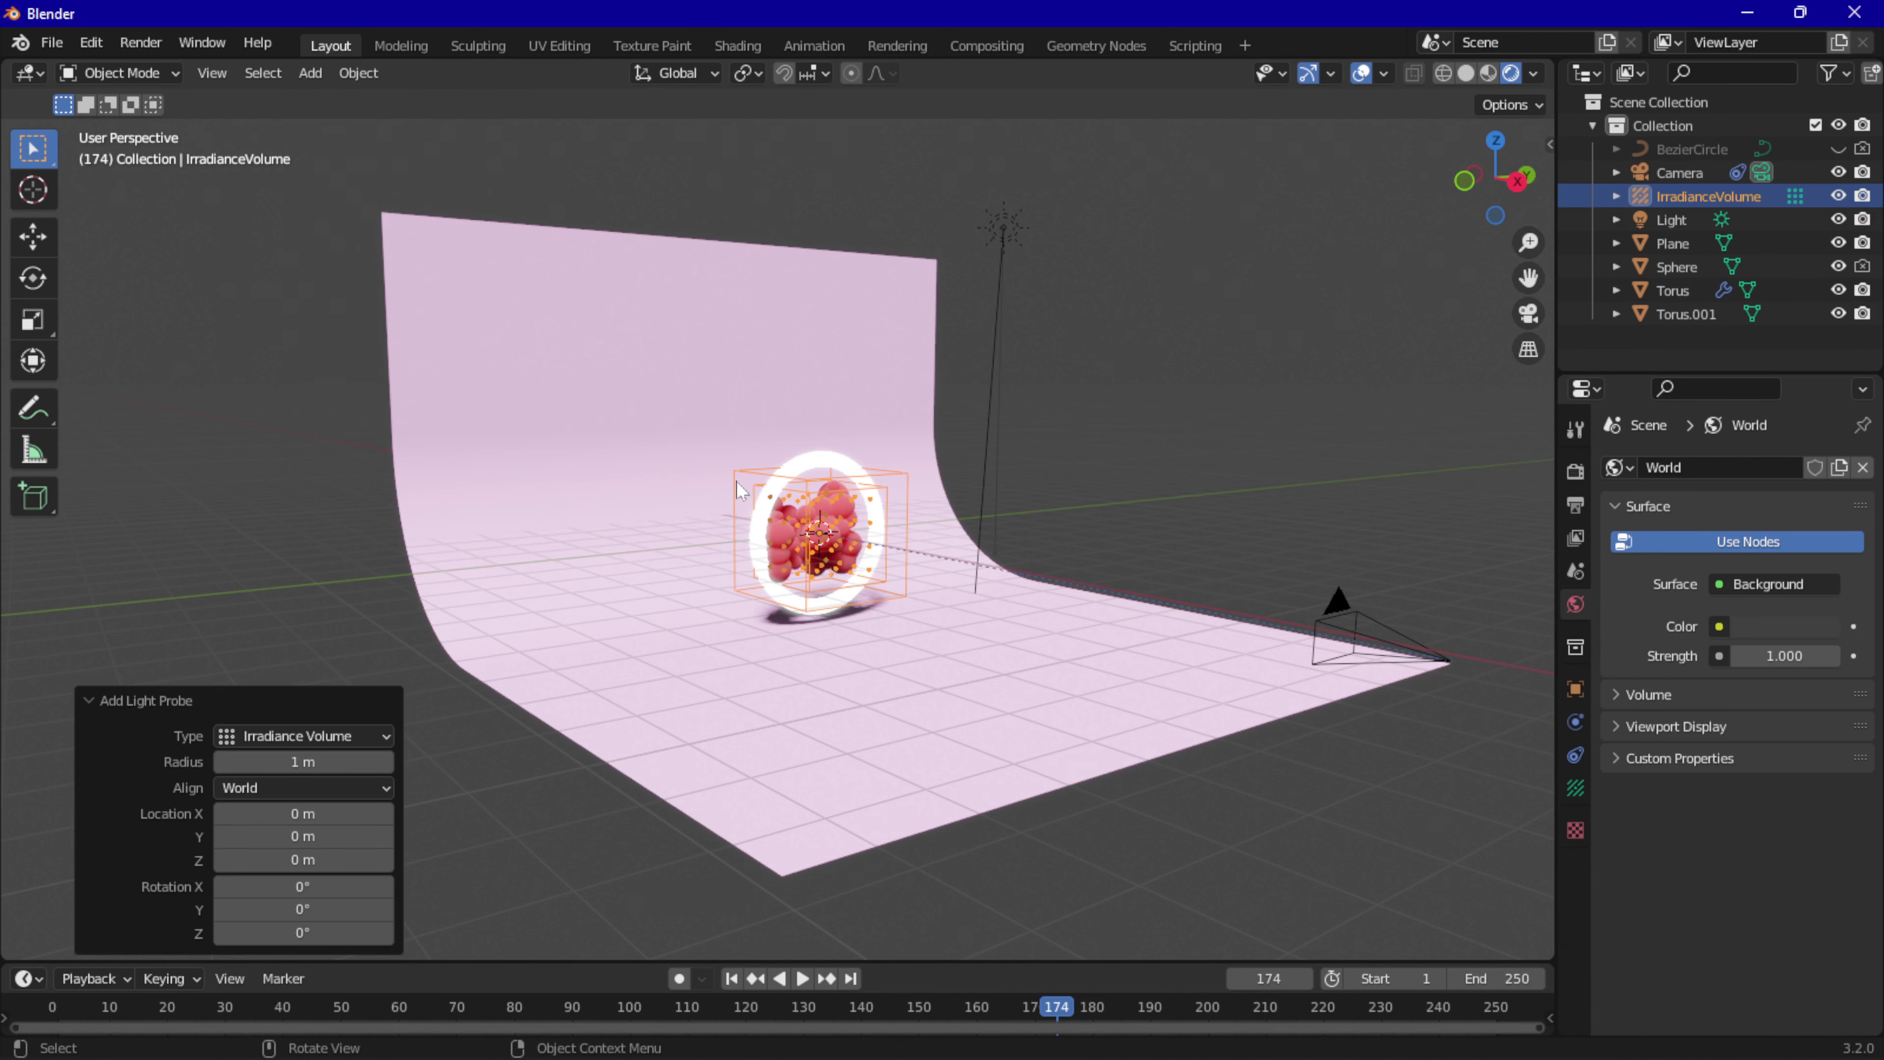
Scale the Irradiance Volume by -5.232 so its grid encloses the backdrop and ring.
{"action": "key", "text": "s"}
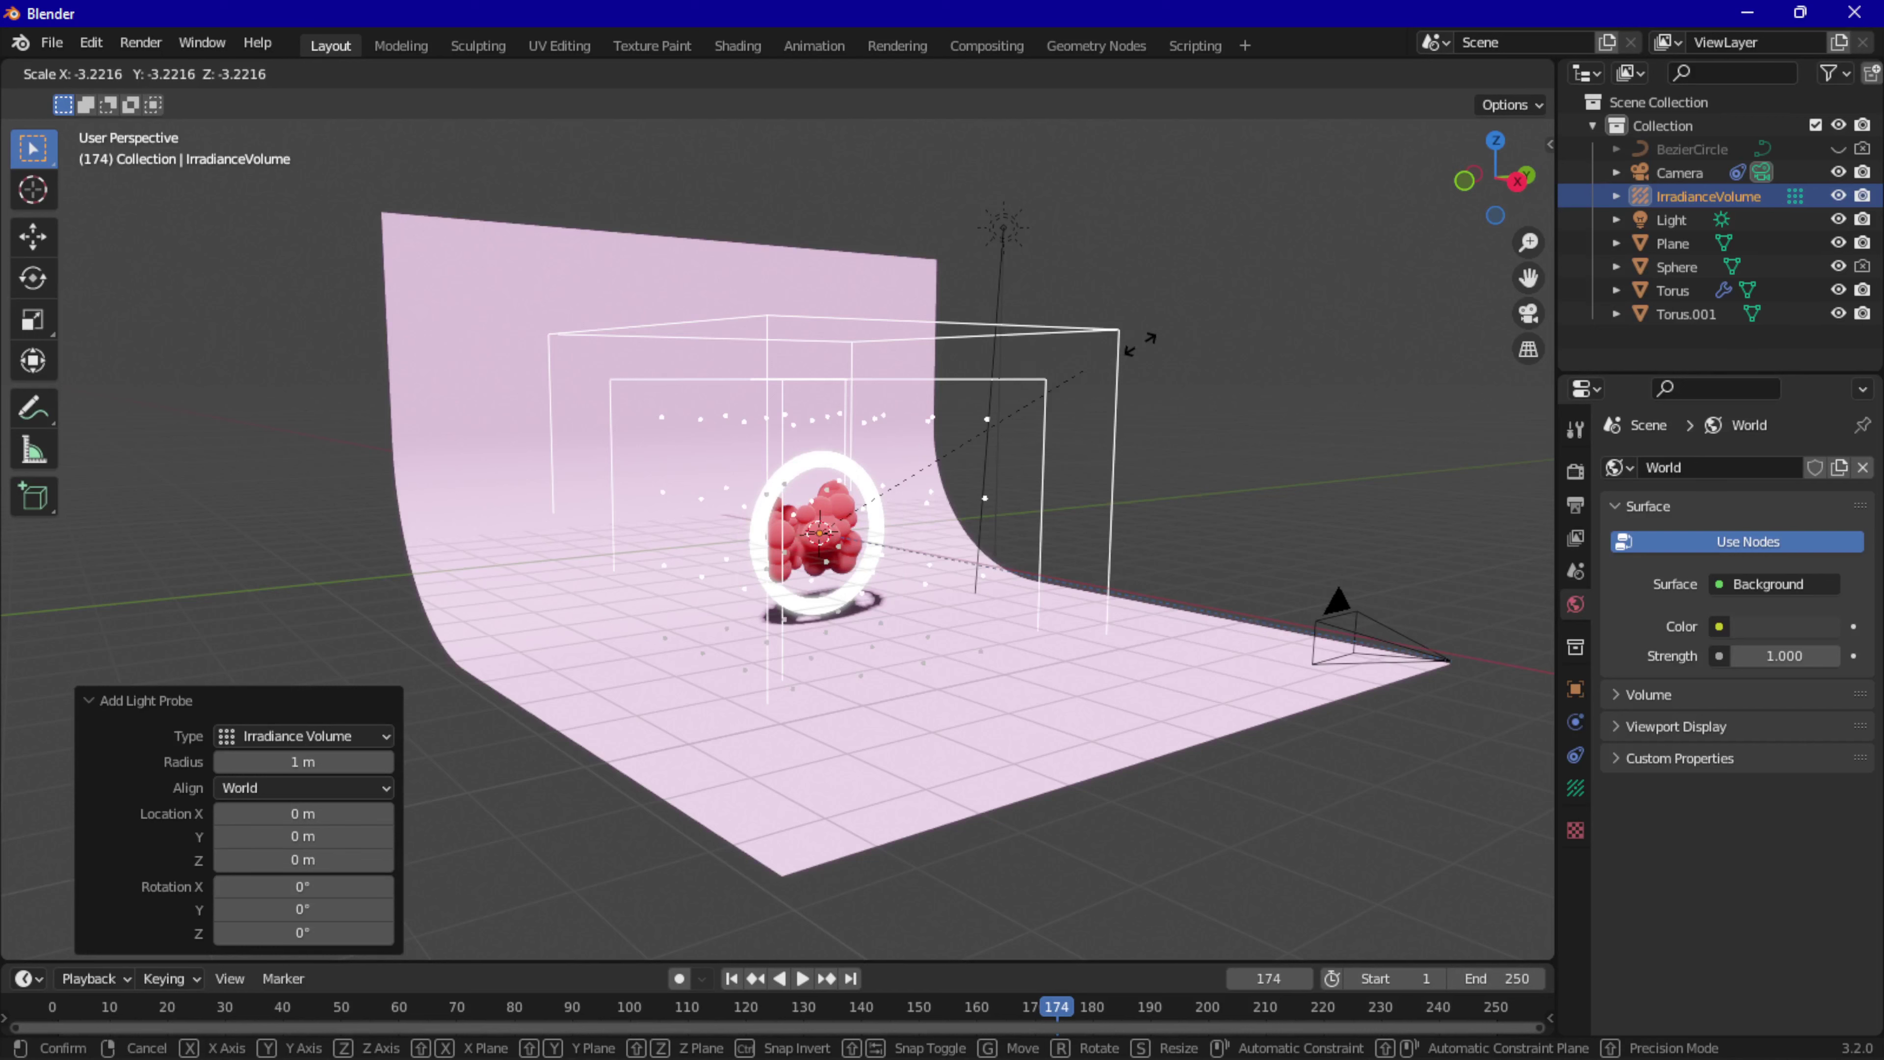
{"action": "left_click", "coordinate": [1252, 277]}
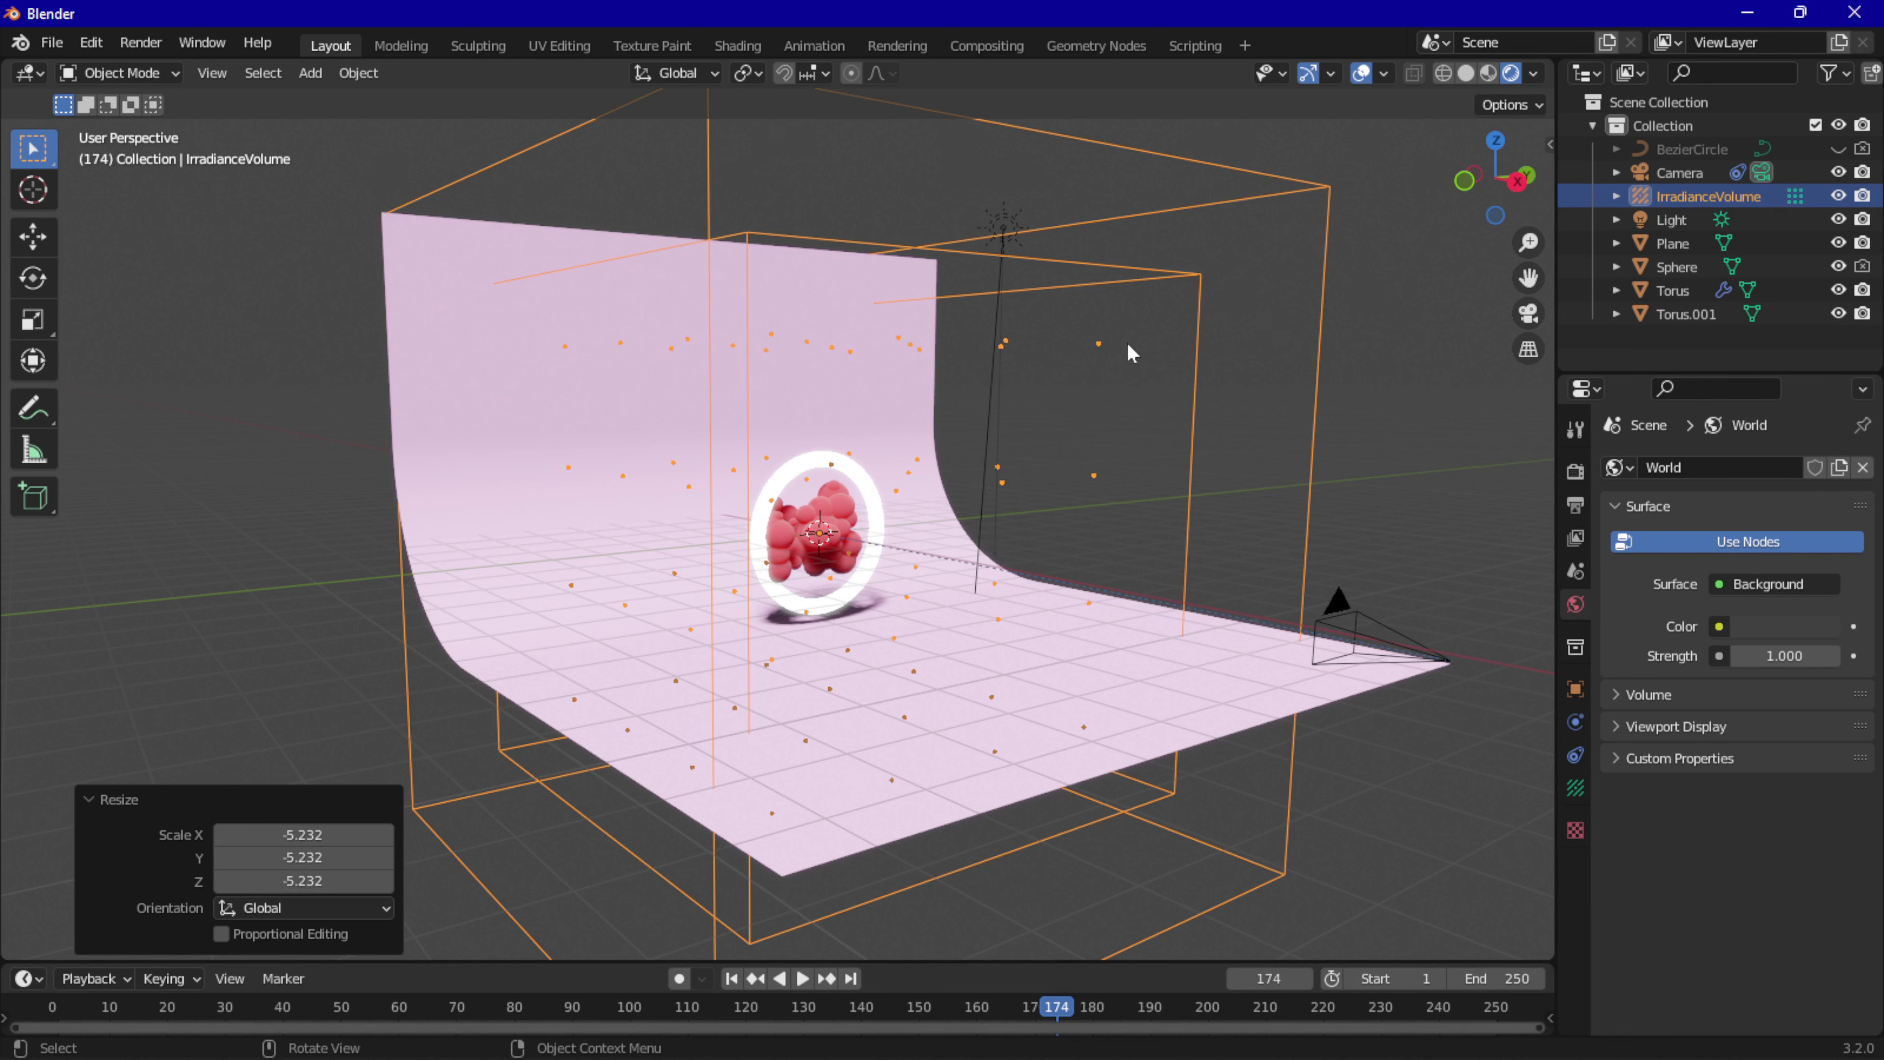
{"action": "scroll", "coordinate": [1140, 330], "scroll_direction": "down", "scroll_amount": 3}
{"action": "middle_click_drag", "start_coordinate": [1113, 415], "coordinate": [1187, 435]}
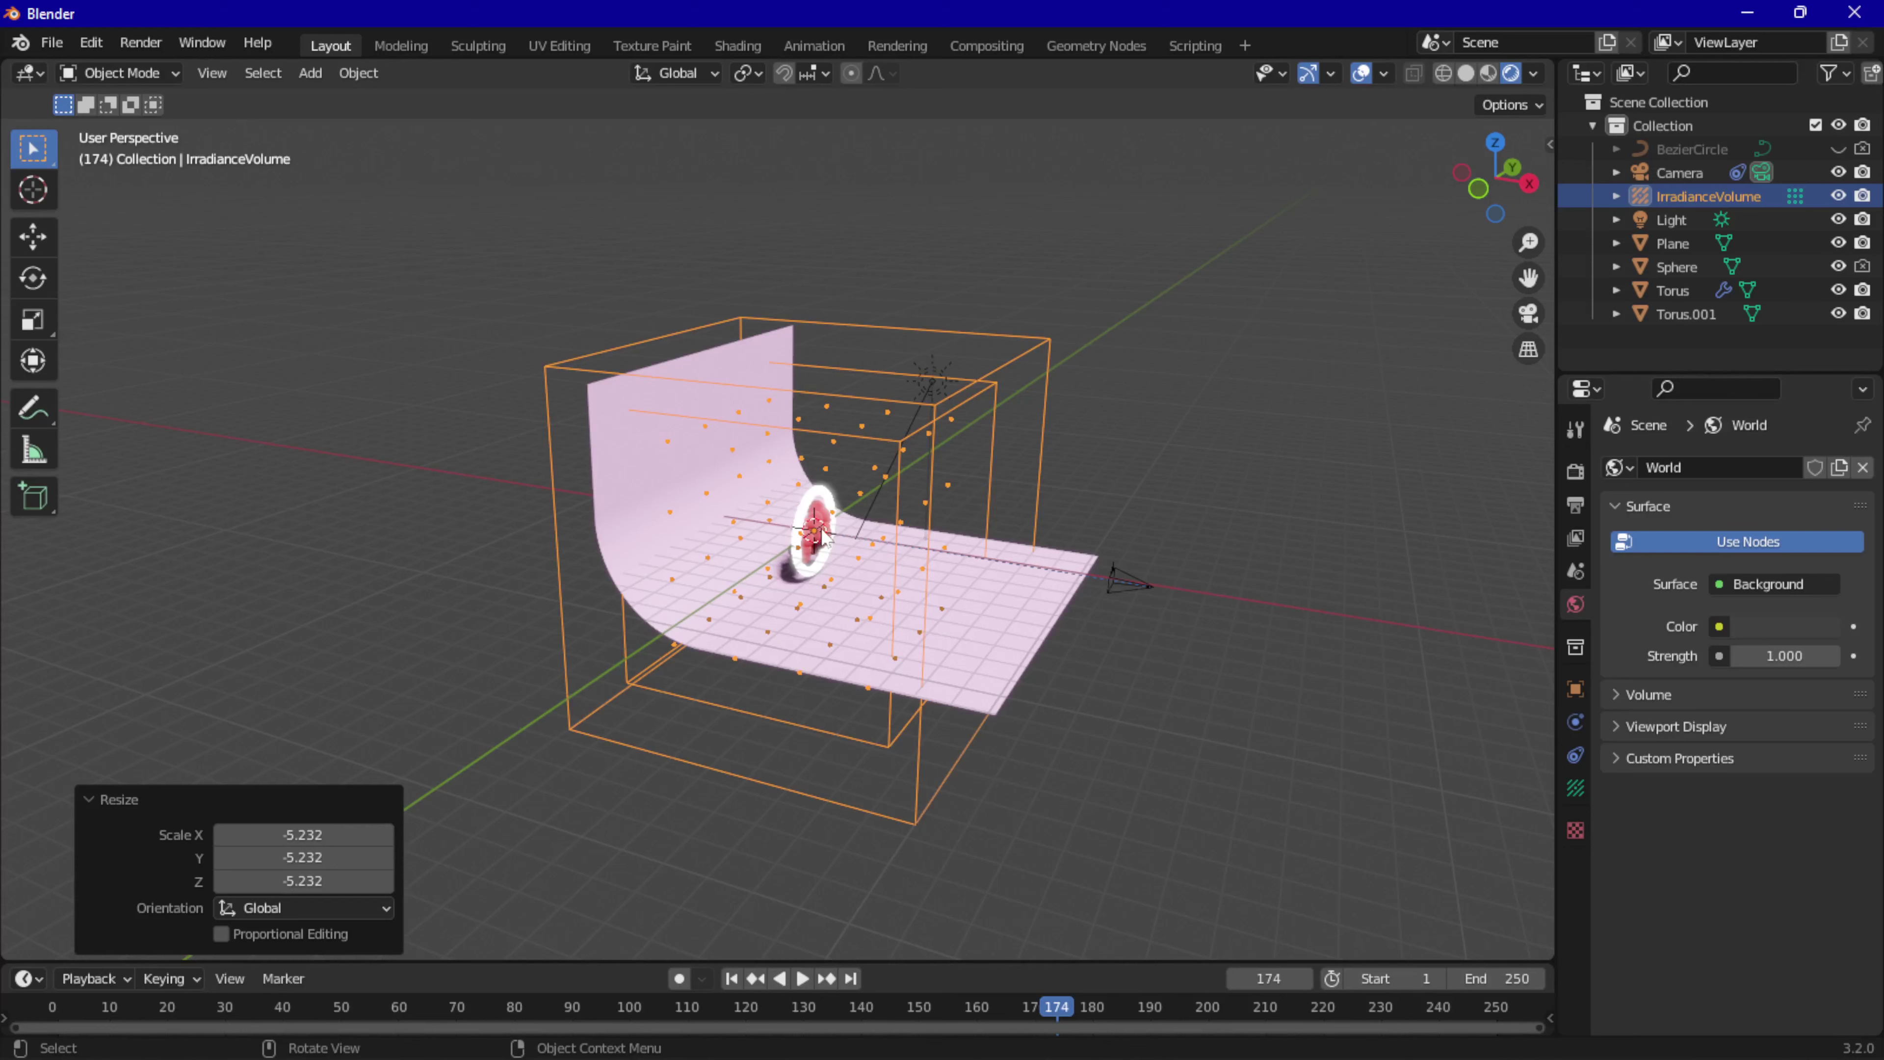
{"action": "scroll", "coordinate": [814, 553], "scroll_direction": "up", "scroll_amount": 2}
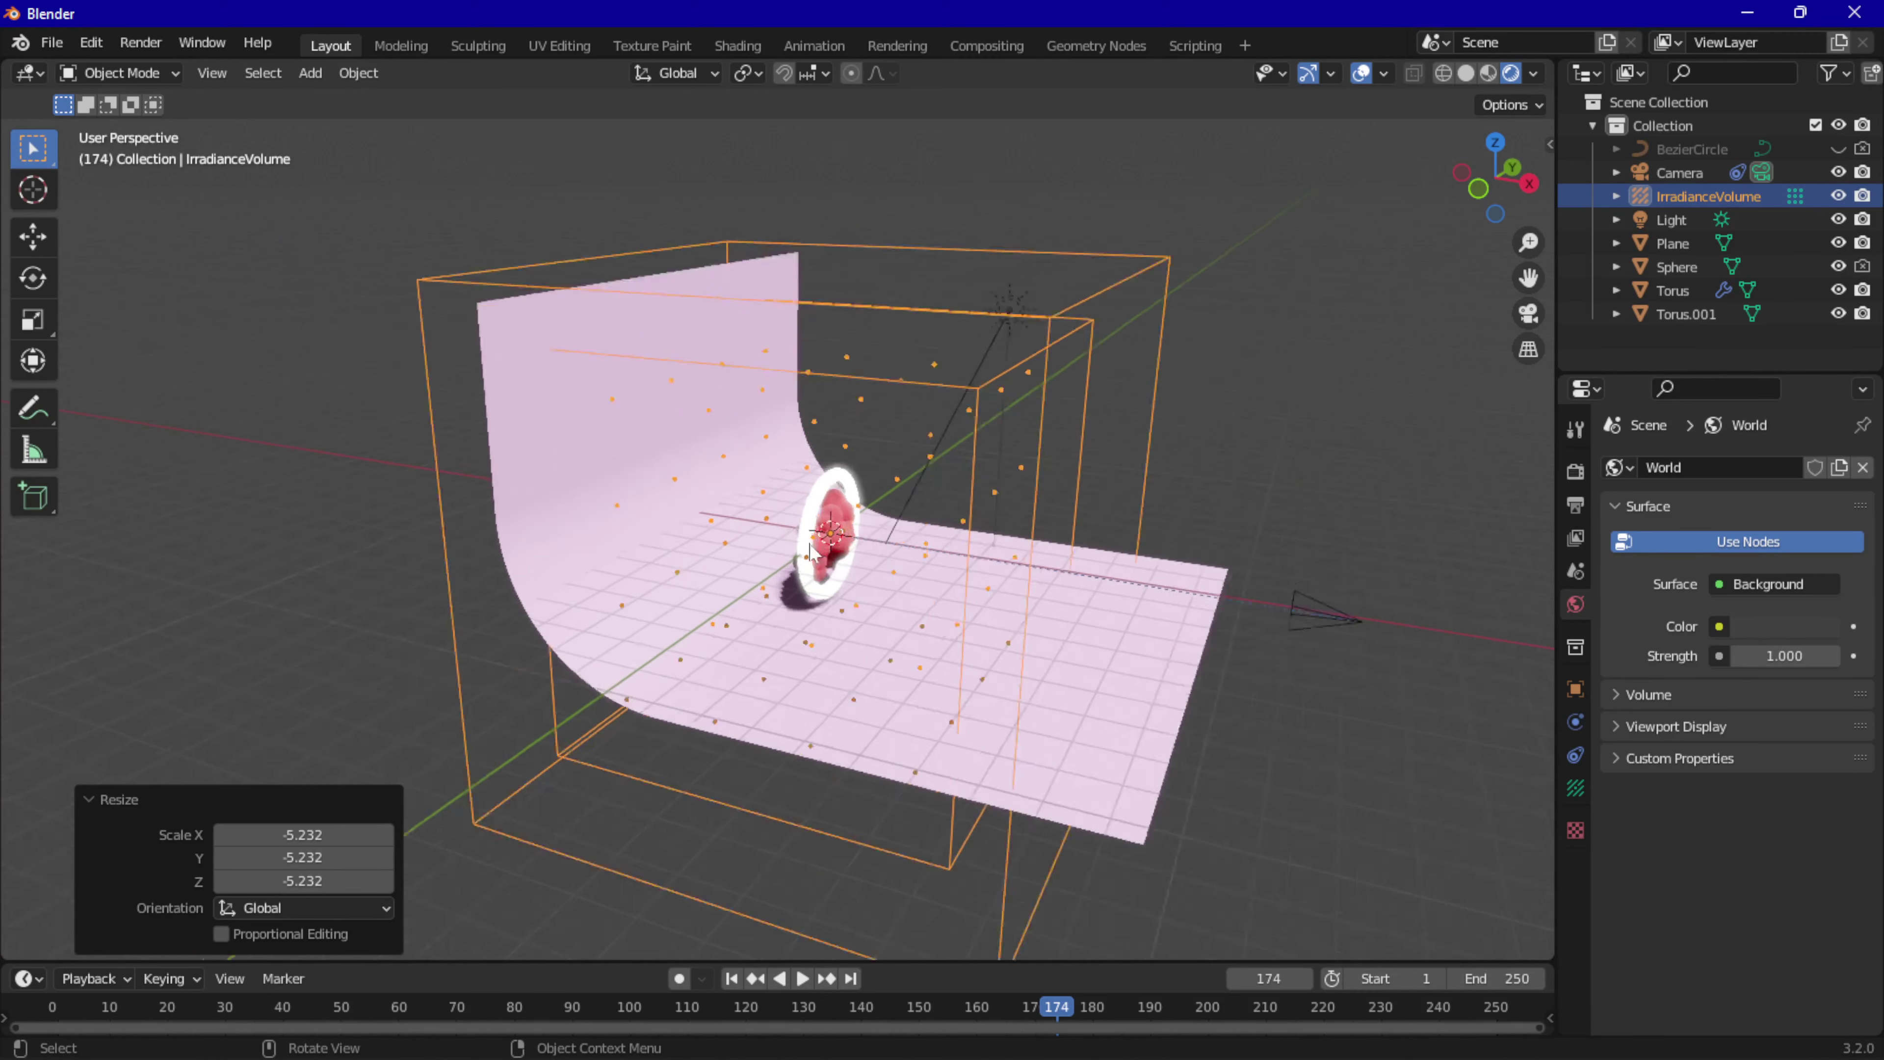
{"action": "scroll", "coordinate": [813, 553], "scroll_direction": "up", "scroll_amount": 3}
{"action": "scroll", "coordinate": [932, 435], "scroll_direction": "down", "scroll_amount": 2}
{"action": "scroll", "coordinate": [932, 434], "scroll_direction": "down", "scroll_amount": 2}
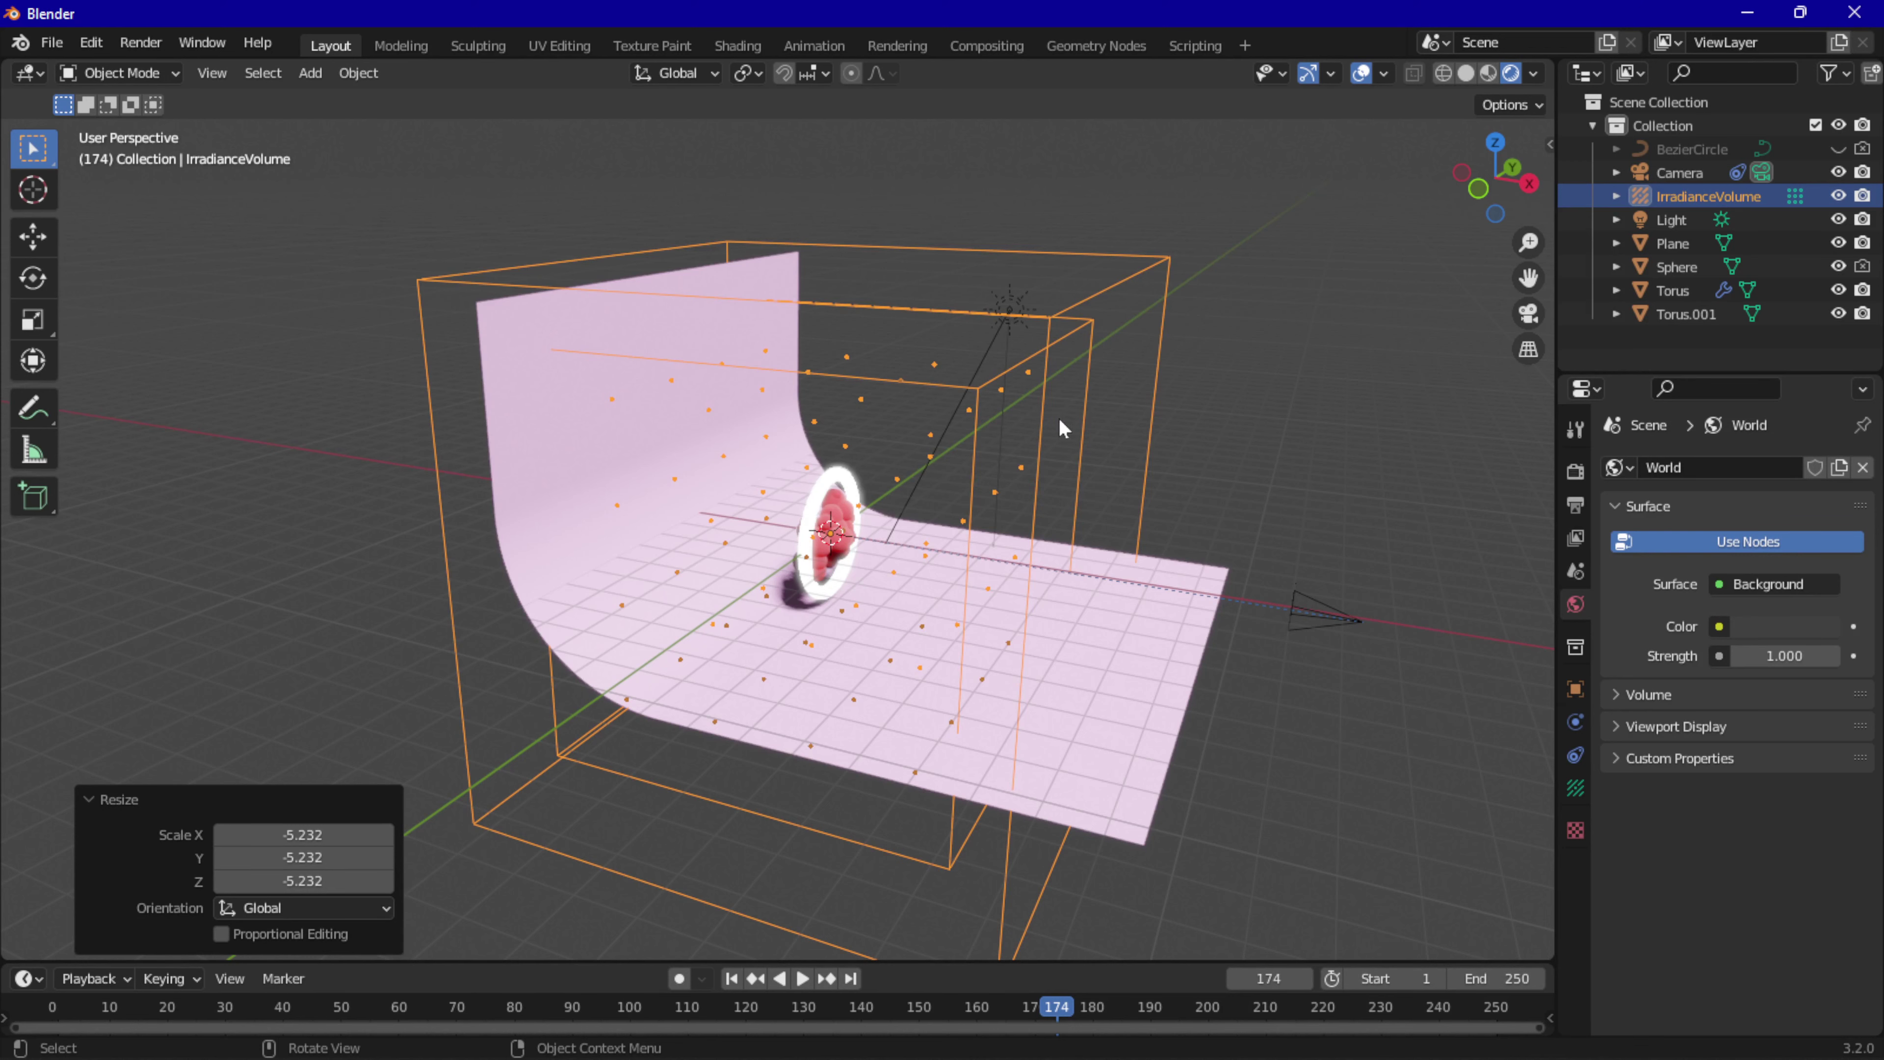
Raise the irradiance volume 2.348 m along Z.
{"action": "left_click", "coordinate": [1479, 189]}
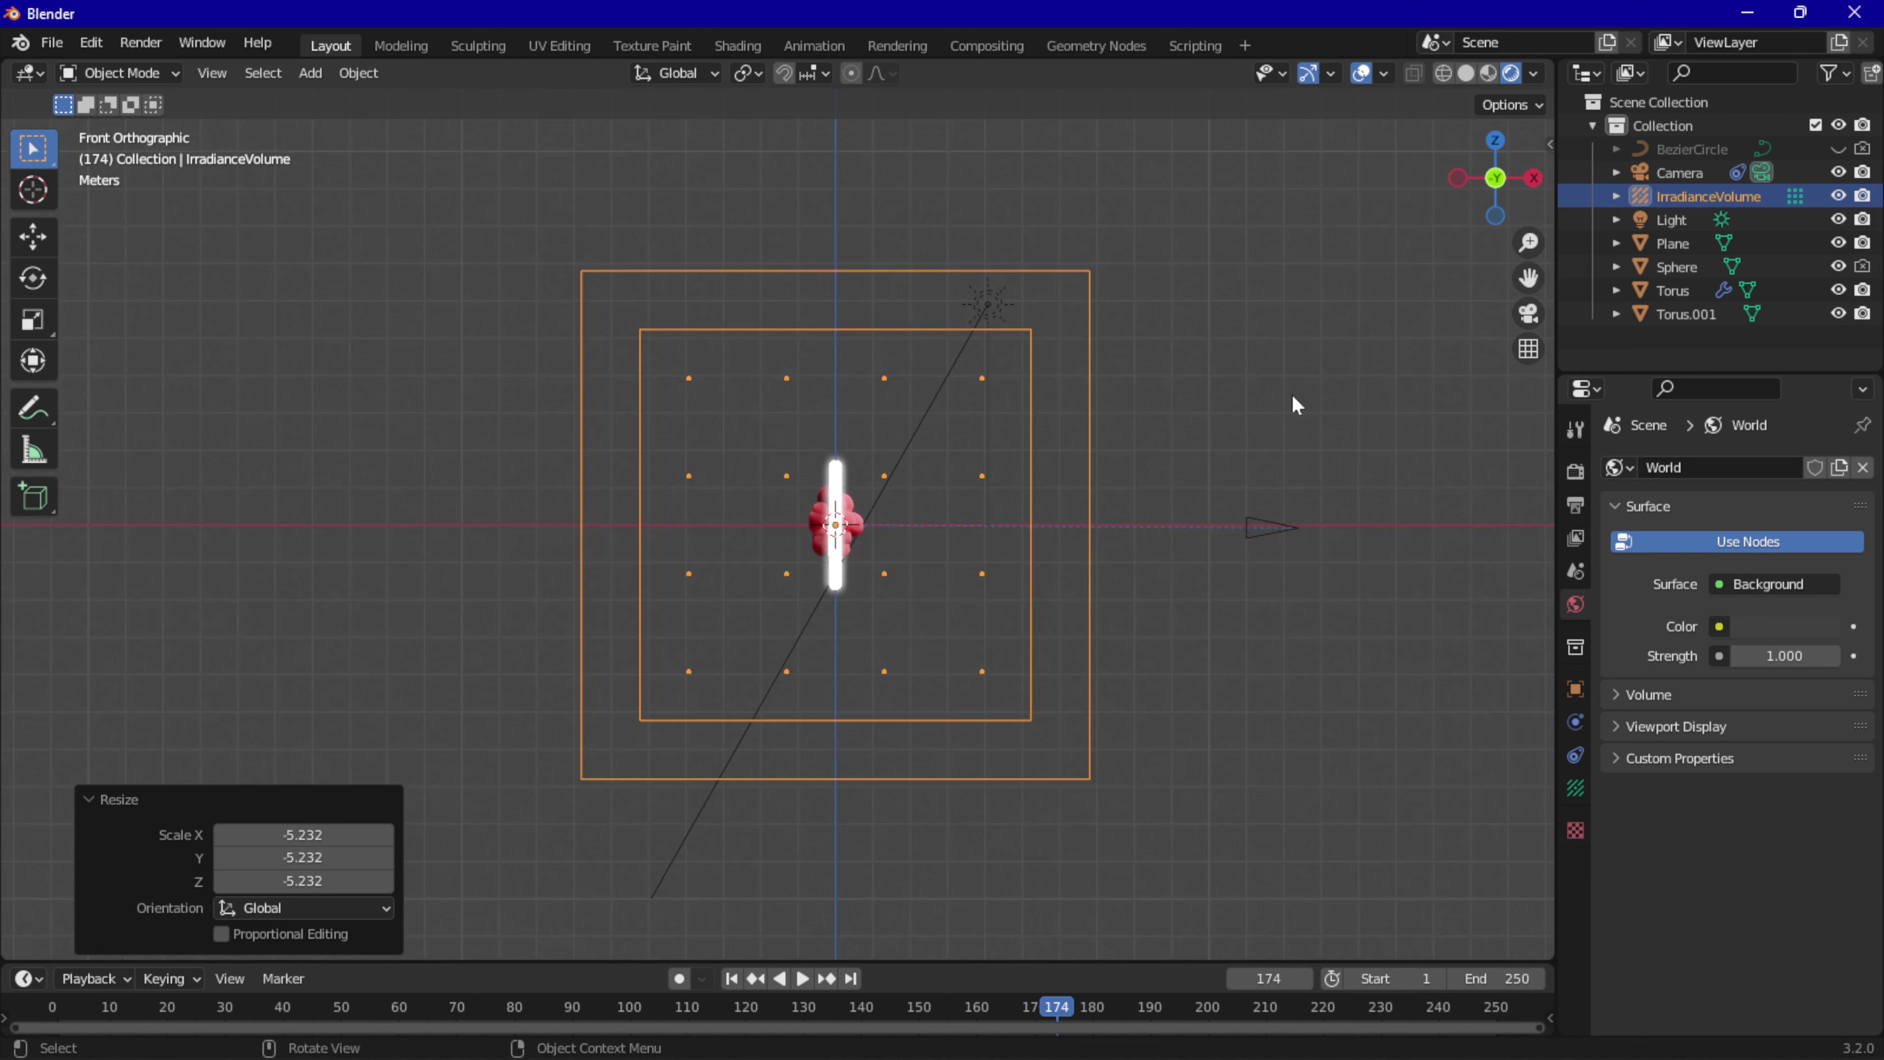
{"action": "mouse_move", "coordinate": [1295, 370]}
{"action": "middle_mouse_down"}
{"action": "mouse_move", "coordinate": [1282, 409]}
{"action": "mouse_move", "coordinate": [1202, 430]}
{"action": "middle_mouse_up"}
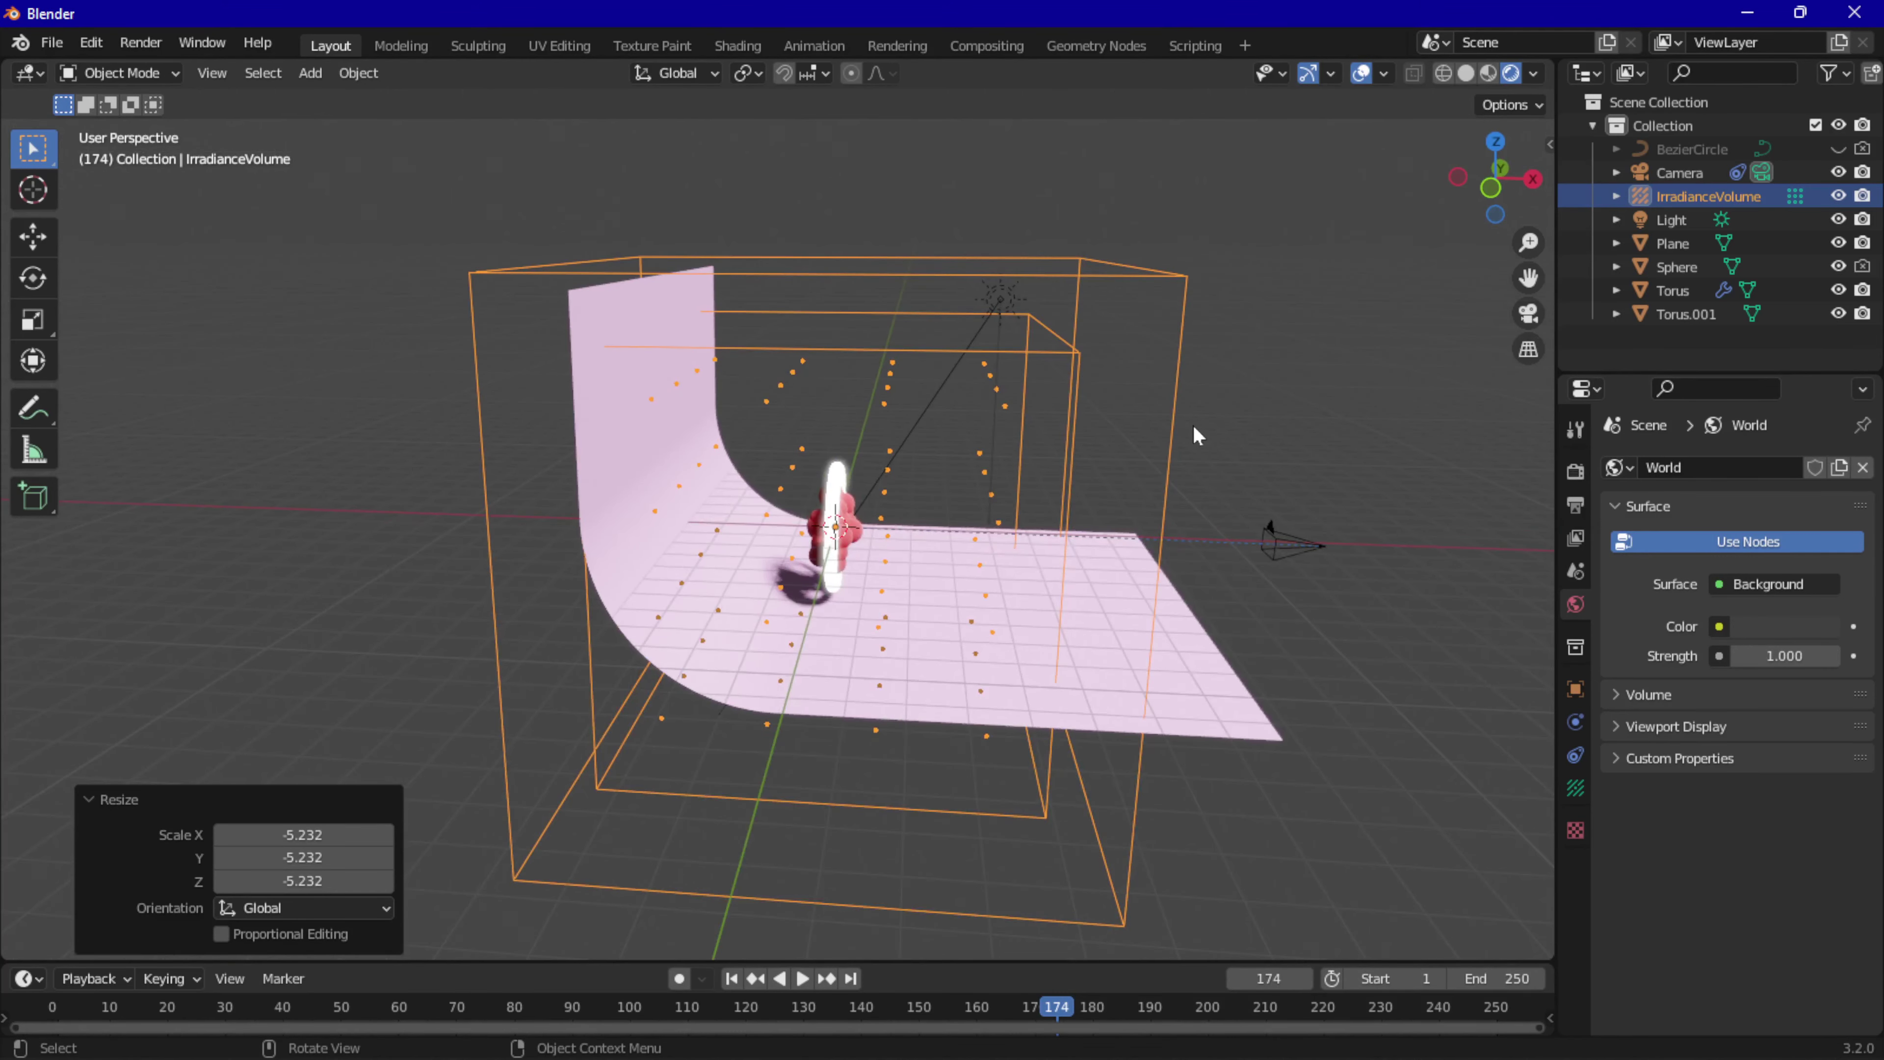
{"action": "key", "text": "g"}
{"action": "key", "text": "z"}
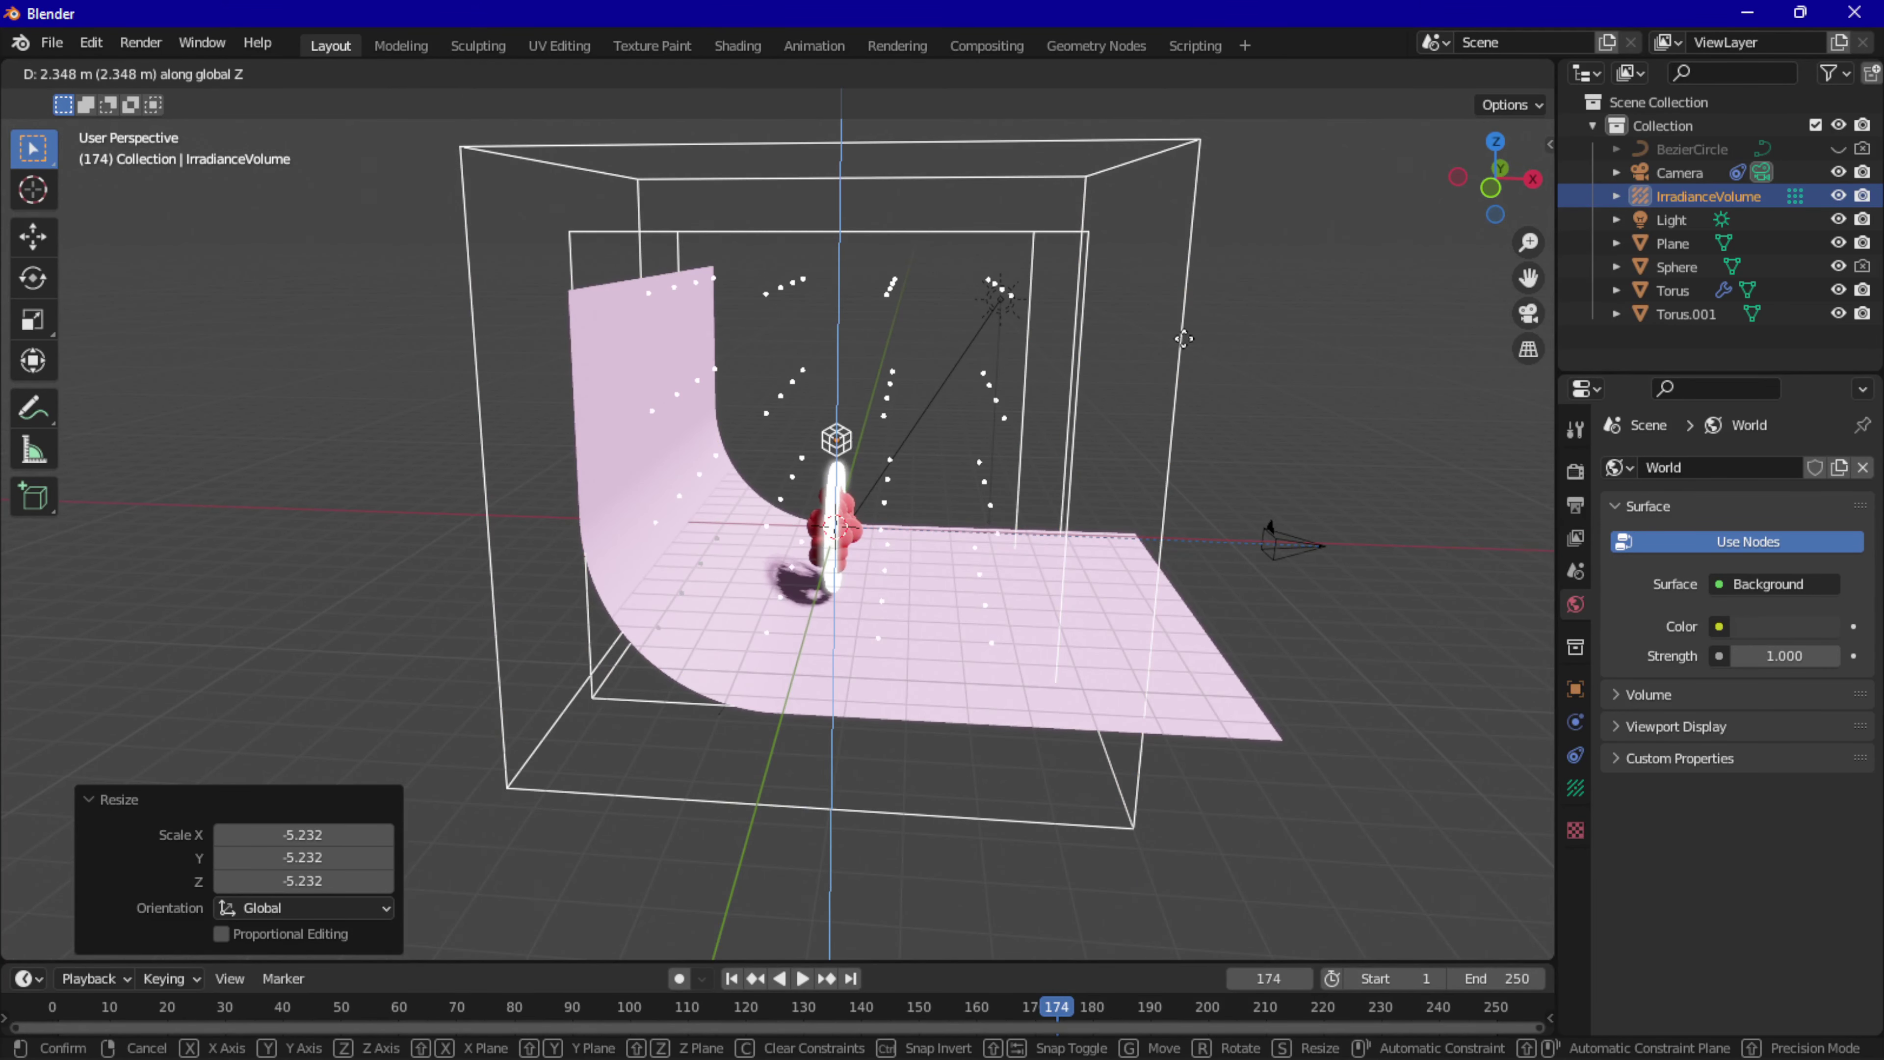
{"action": "left_click", "coordinate": [1184, 339]}
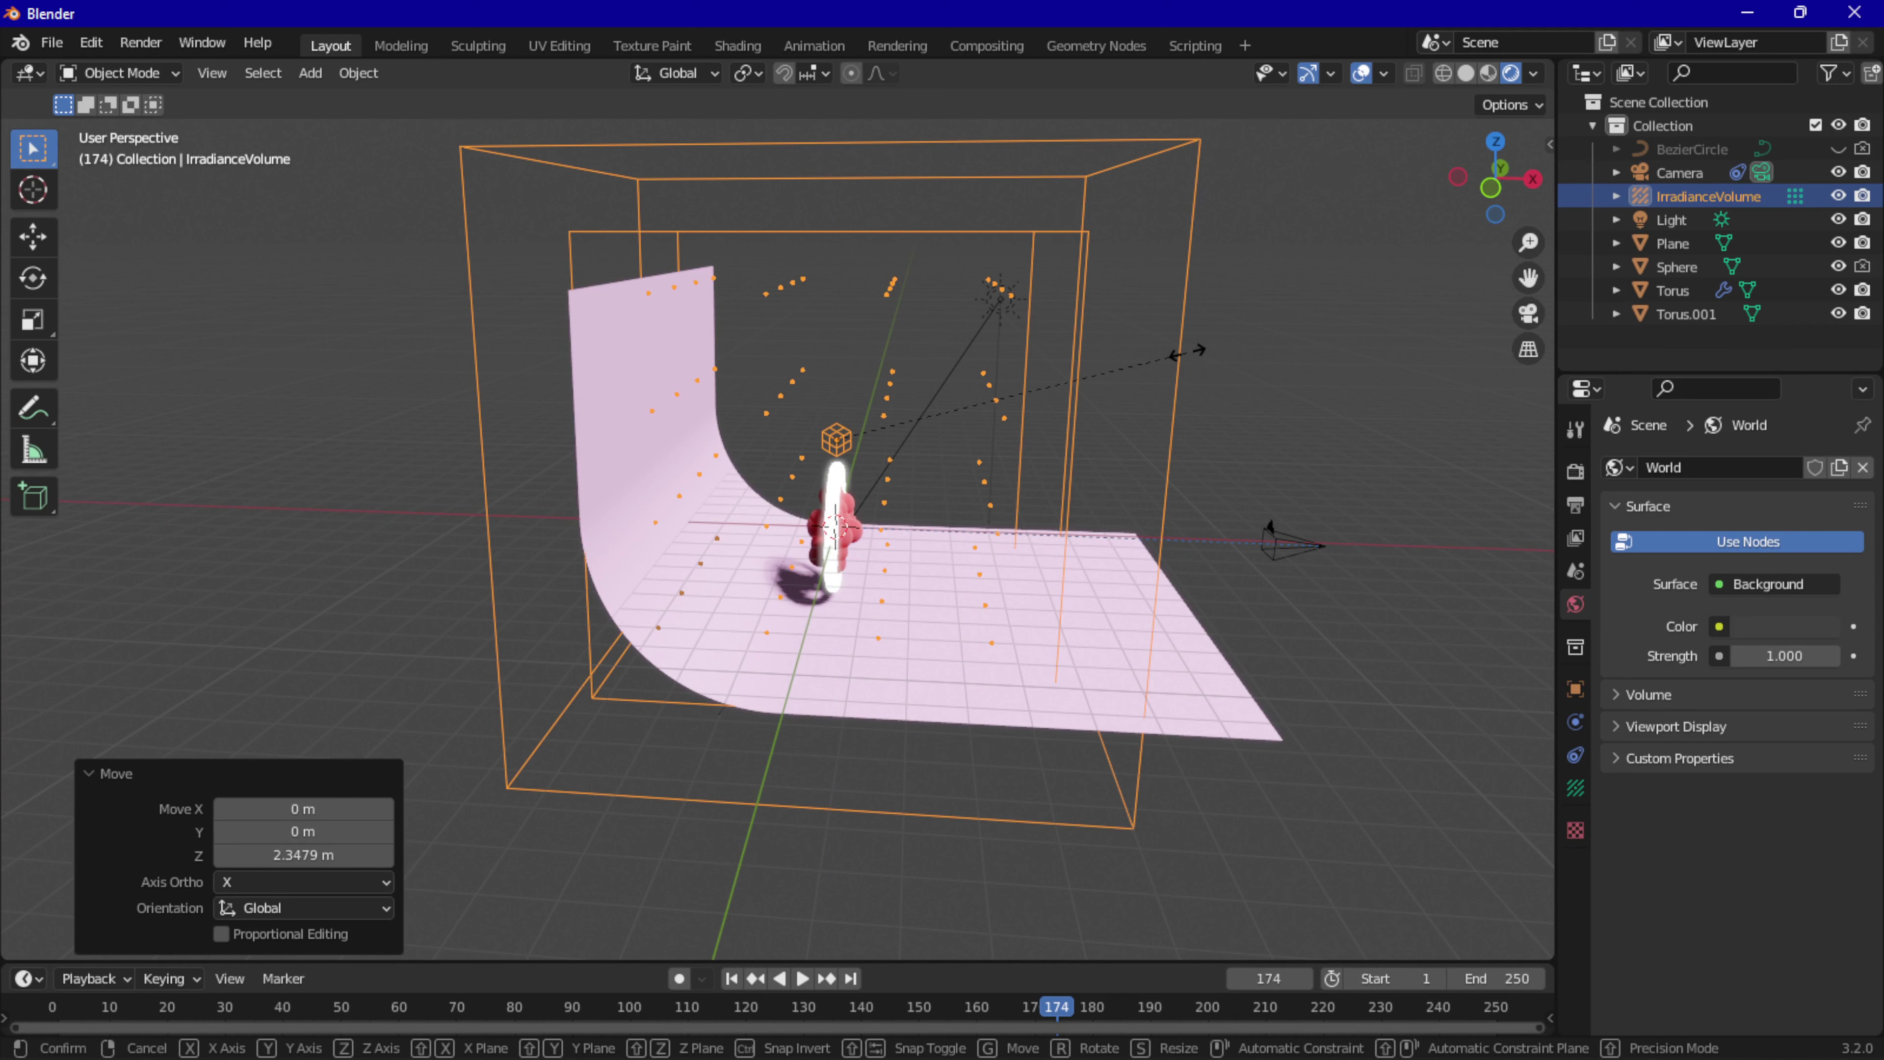
Stretch the volume 1.397 times along X and shift it 1.7659 m along X.
{"action": "key", "text": "s"}
{"action": "key", "text": "x"}
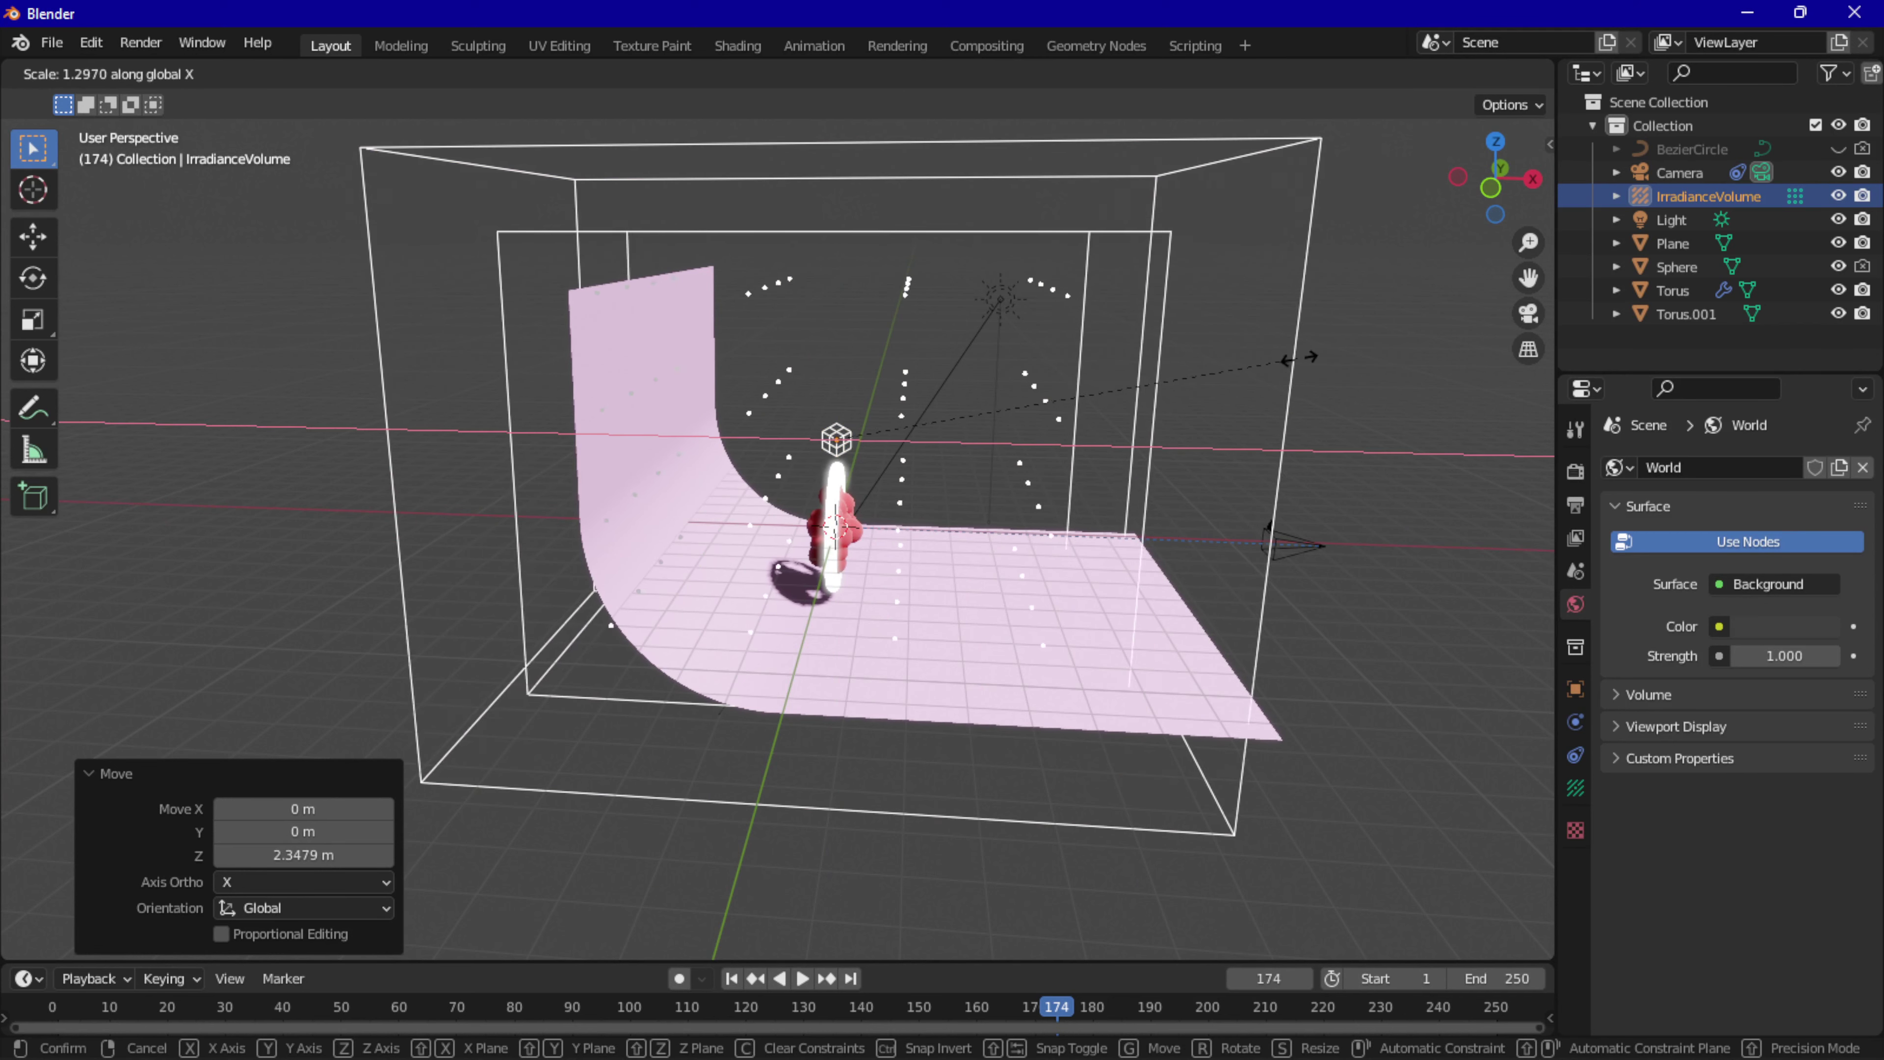
{"action": "left_click", "coordinate": [1323, 355]}
{"action": "key", "text": "g"}
{"action": "key", "text": "x"}
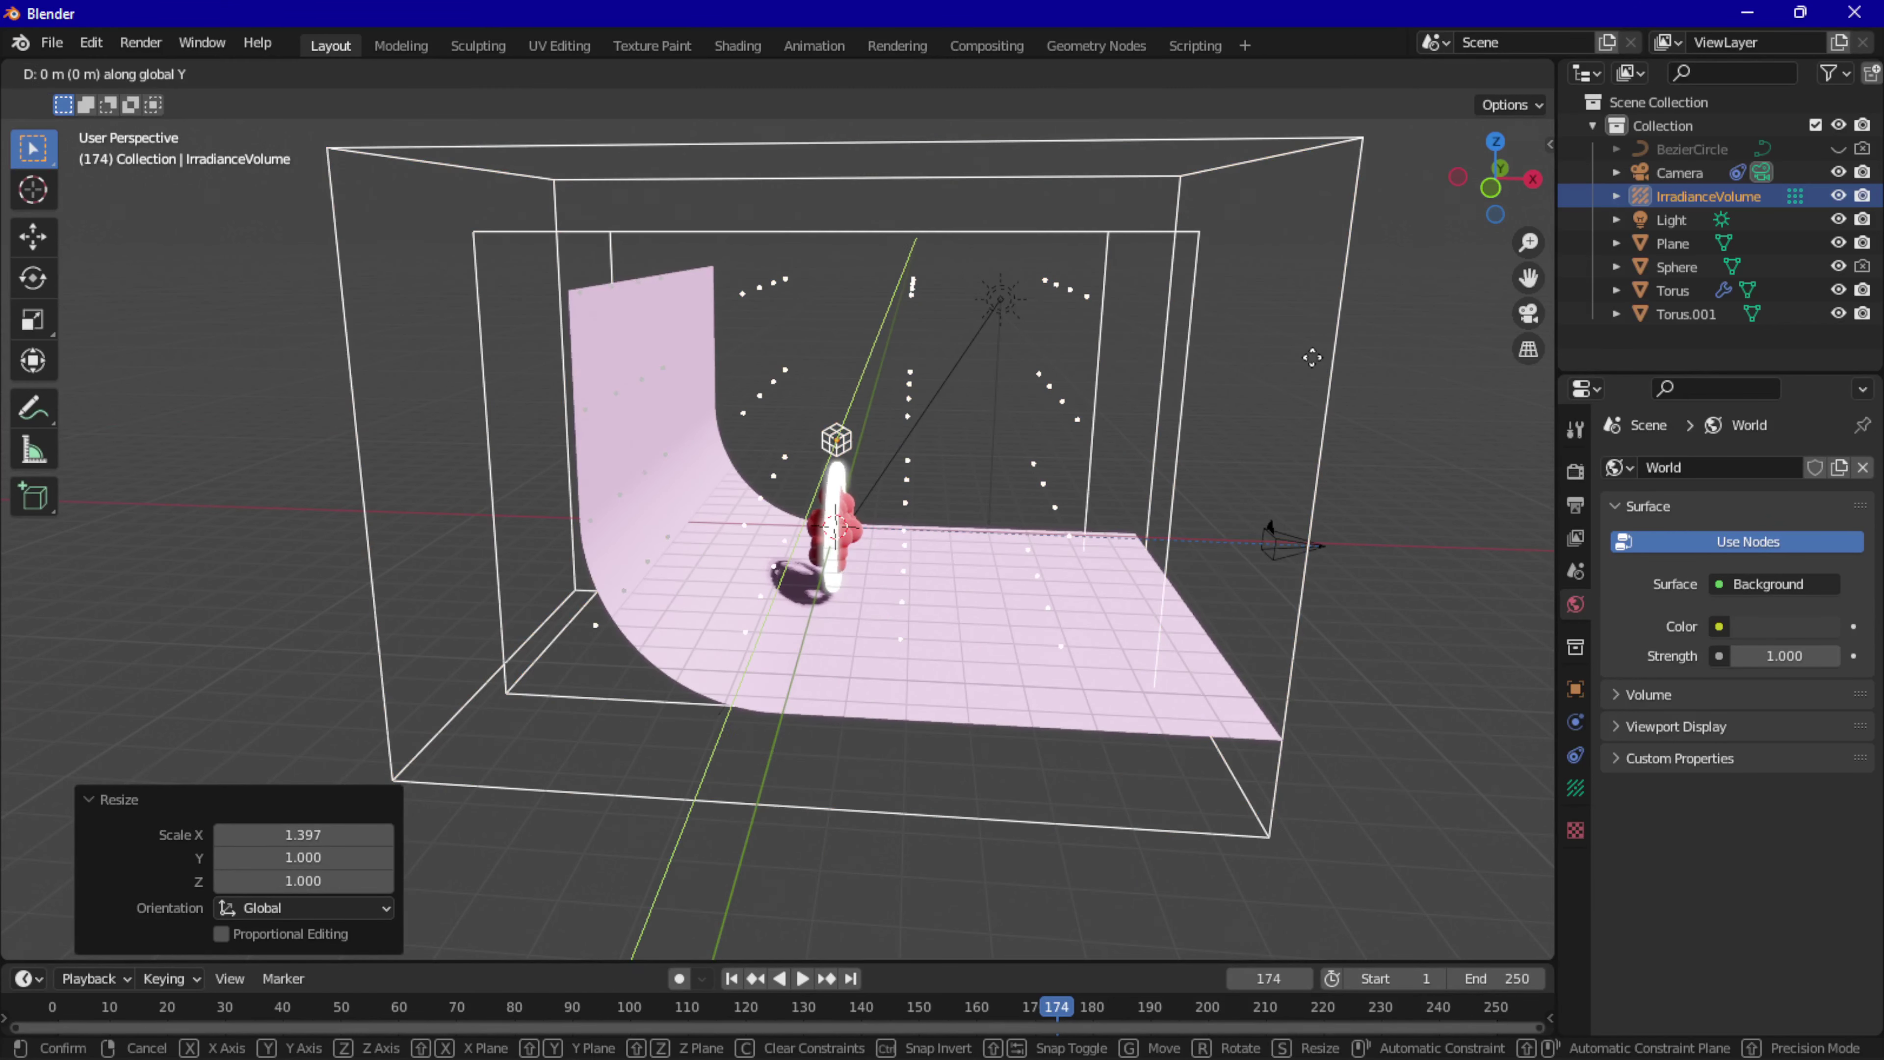
{"action": "left_click", "coordinate": [1375, 357]}
Check the volume's coverage of the backdrop through the camera and from around the scene.
{"action": "mouse_move", "coordinate": [1375, 357]}
{"action": "middle_mouse_down"}
{"action": "mouse_move", "coordinate": [1259, 417]}
{"action": "mouse_move", "coordinate": [1190, 379]}
{"action": "mouse_move", "coordinate": [1107, 387]}
{"action": "mouse_move", "coordinate": [1369, 294]}
{"action": "middle_mouse_up"}
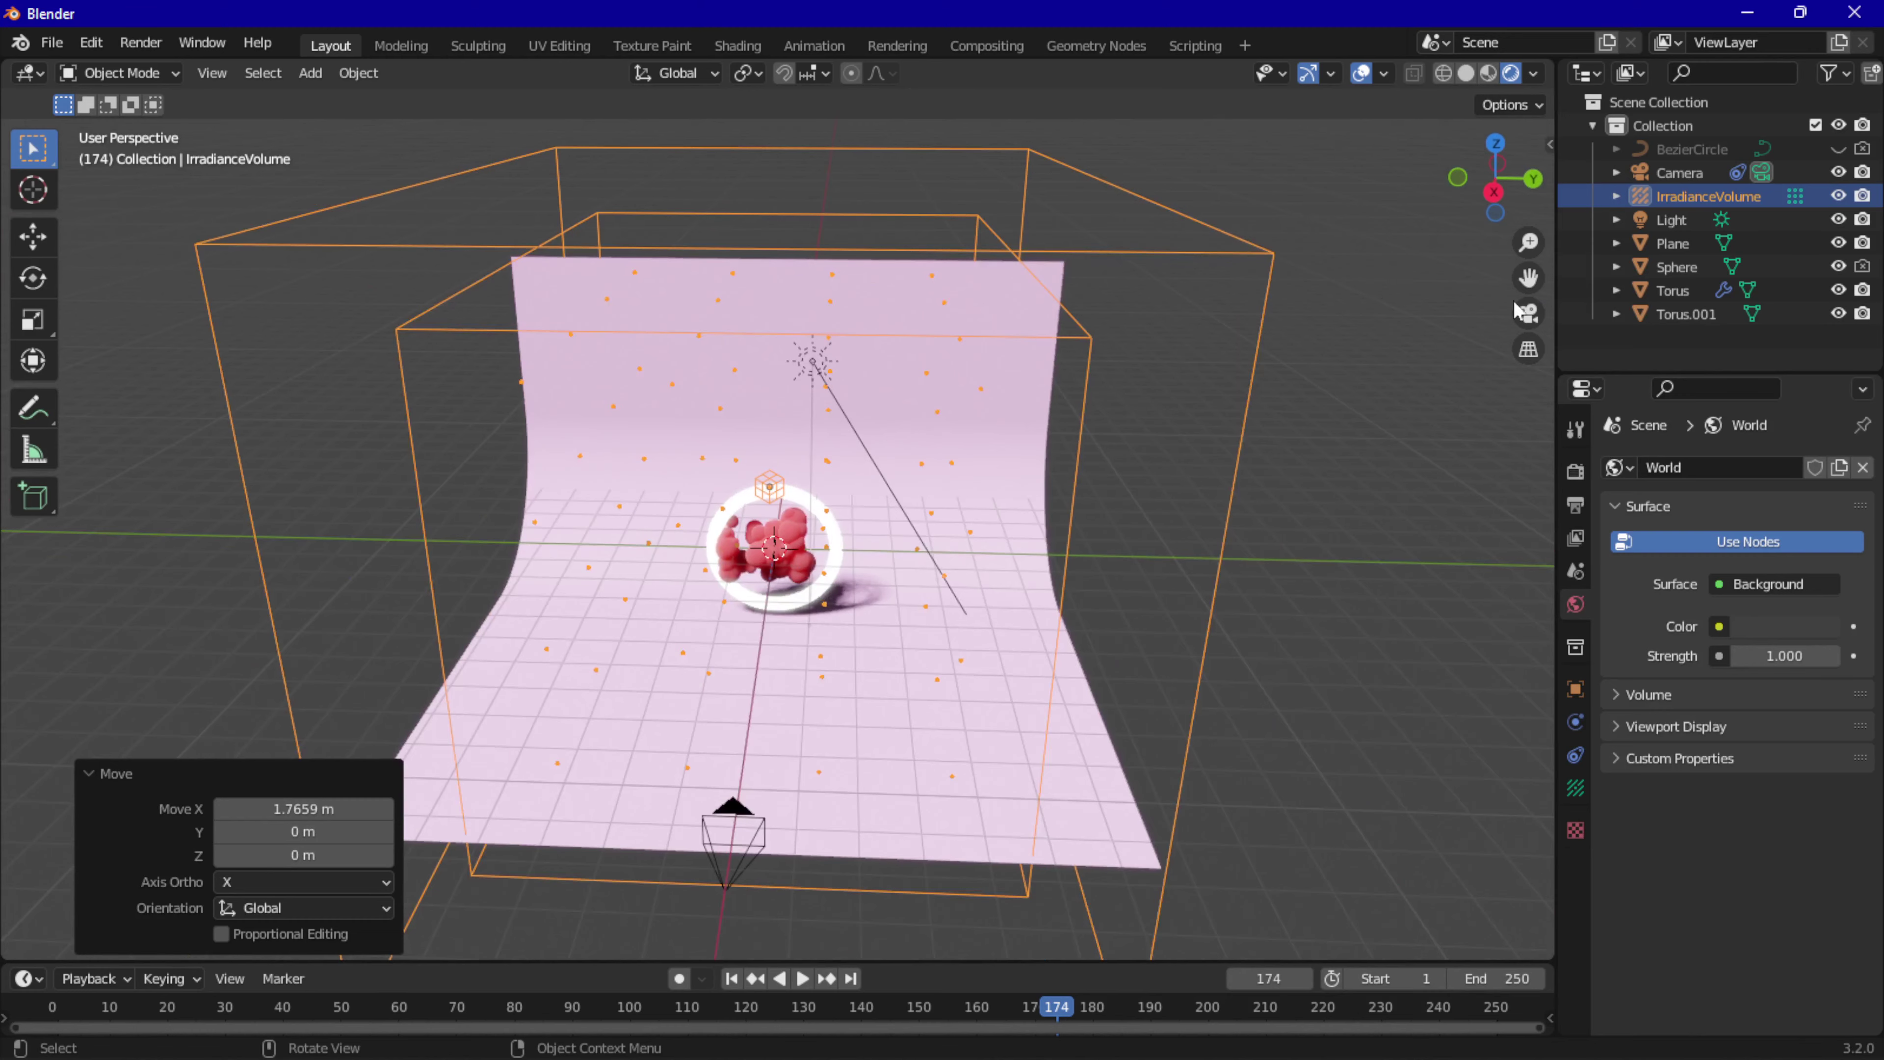
{"action": "left_click", "coordinate": [1528, 313]}
{"action": "scroll", "coordinate": [1191, 482], "scroll_direction": "down", "scroll_amount": 2}
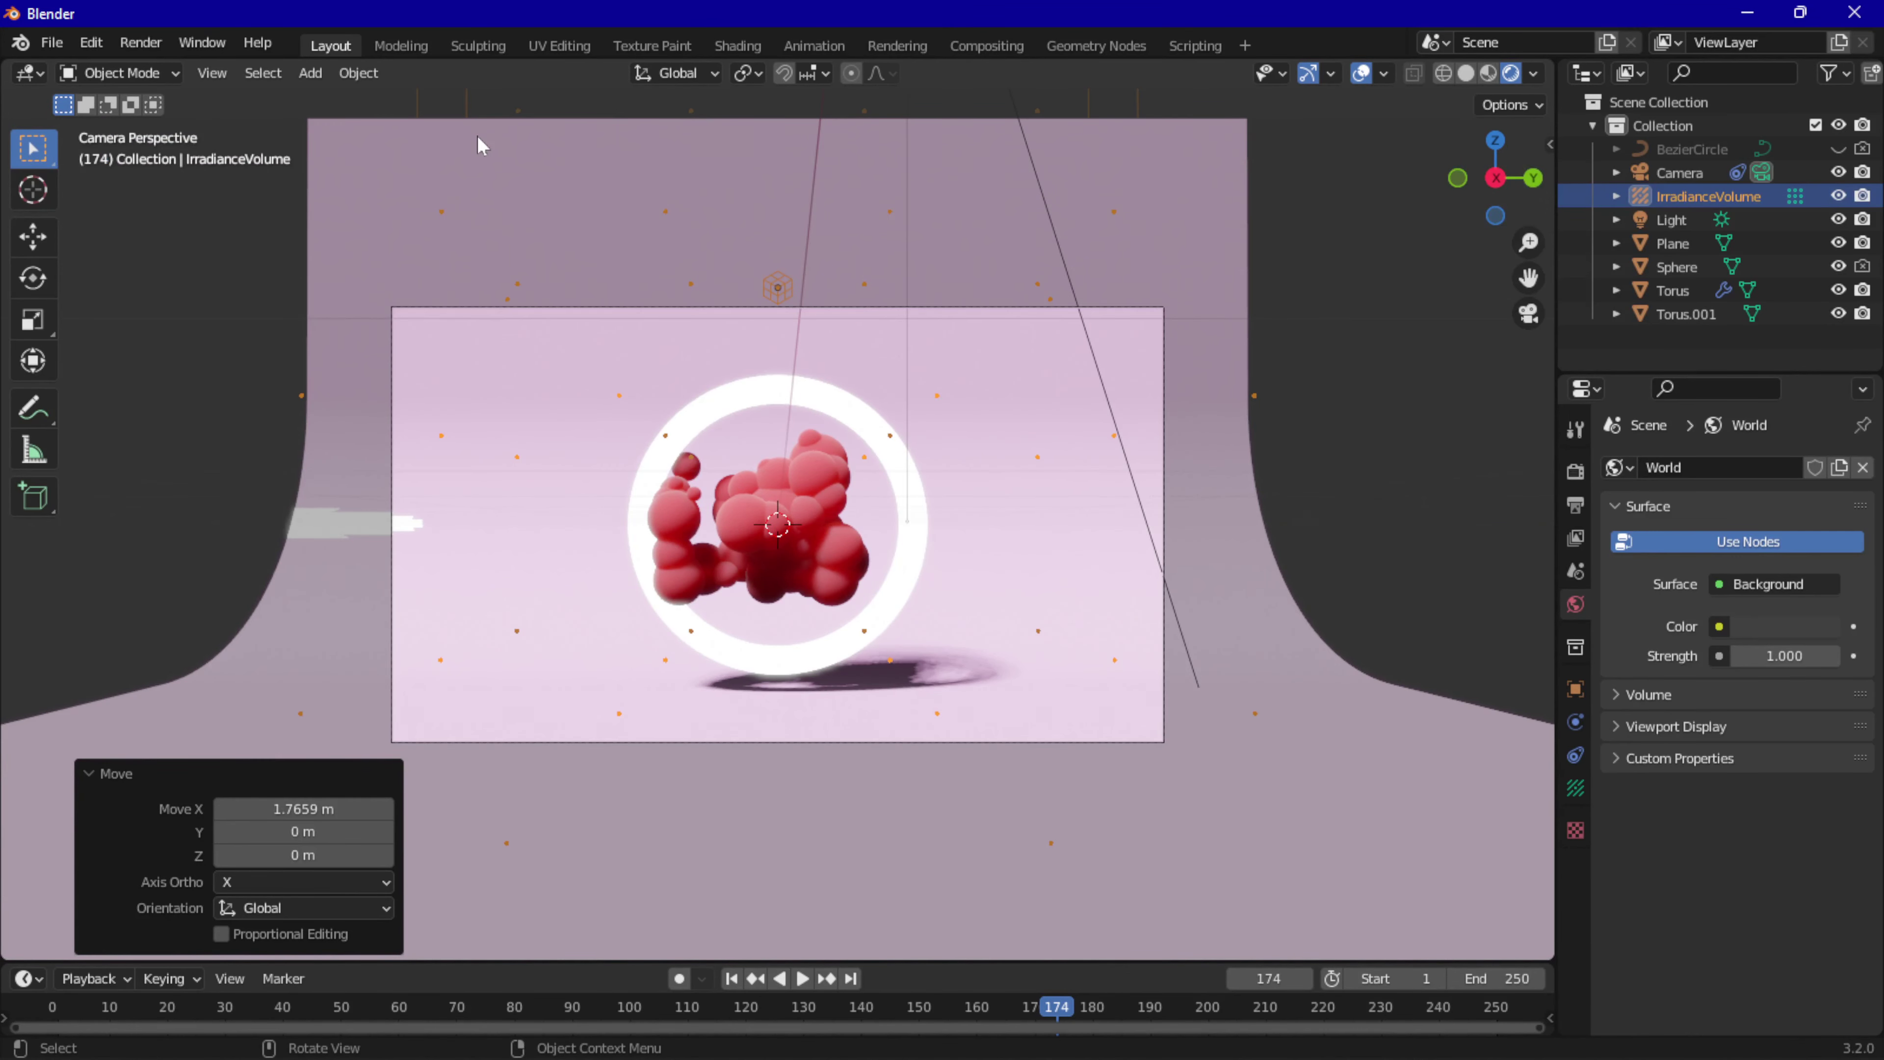
{"action": "scroll", "coordinate": [1200, 425], "scroll_direction": "down", "scroll_amount": 2}
{"action": "middle_click_drag", "start_coordinate": [1200, 425], "coordinate": [1274, 461]}
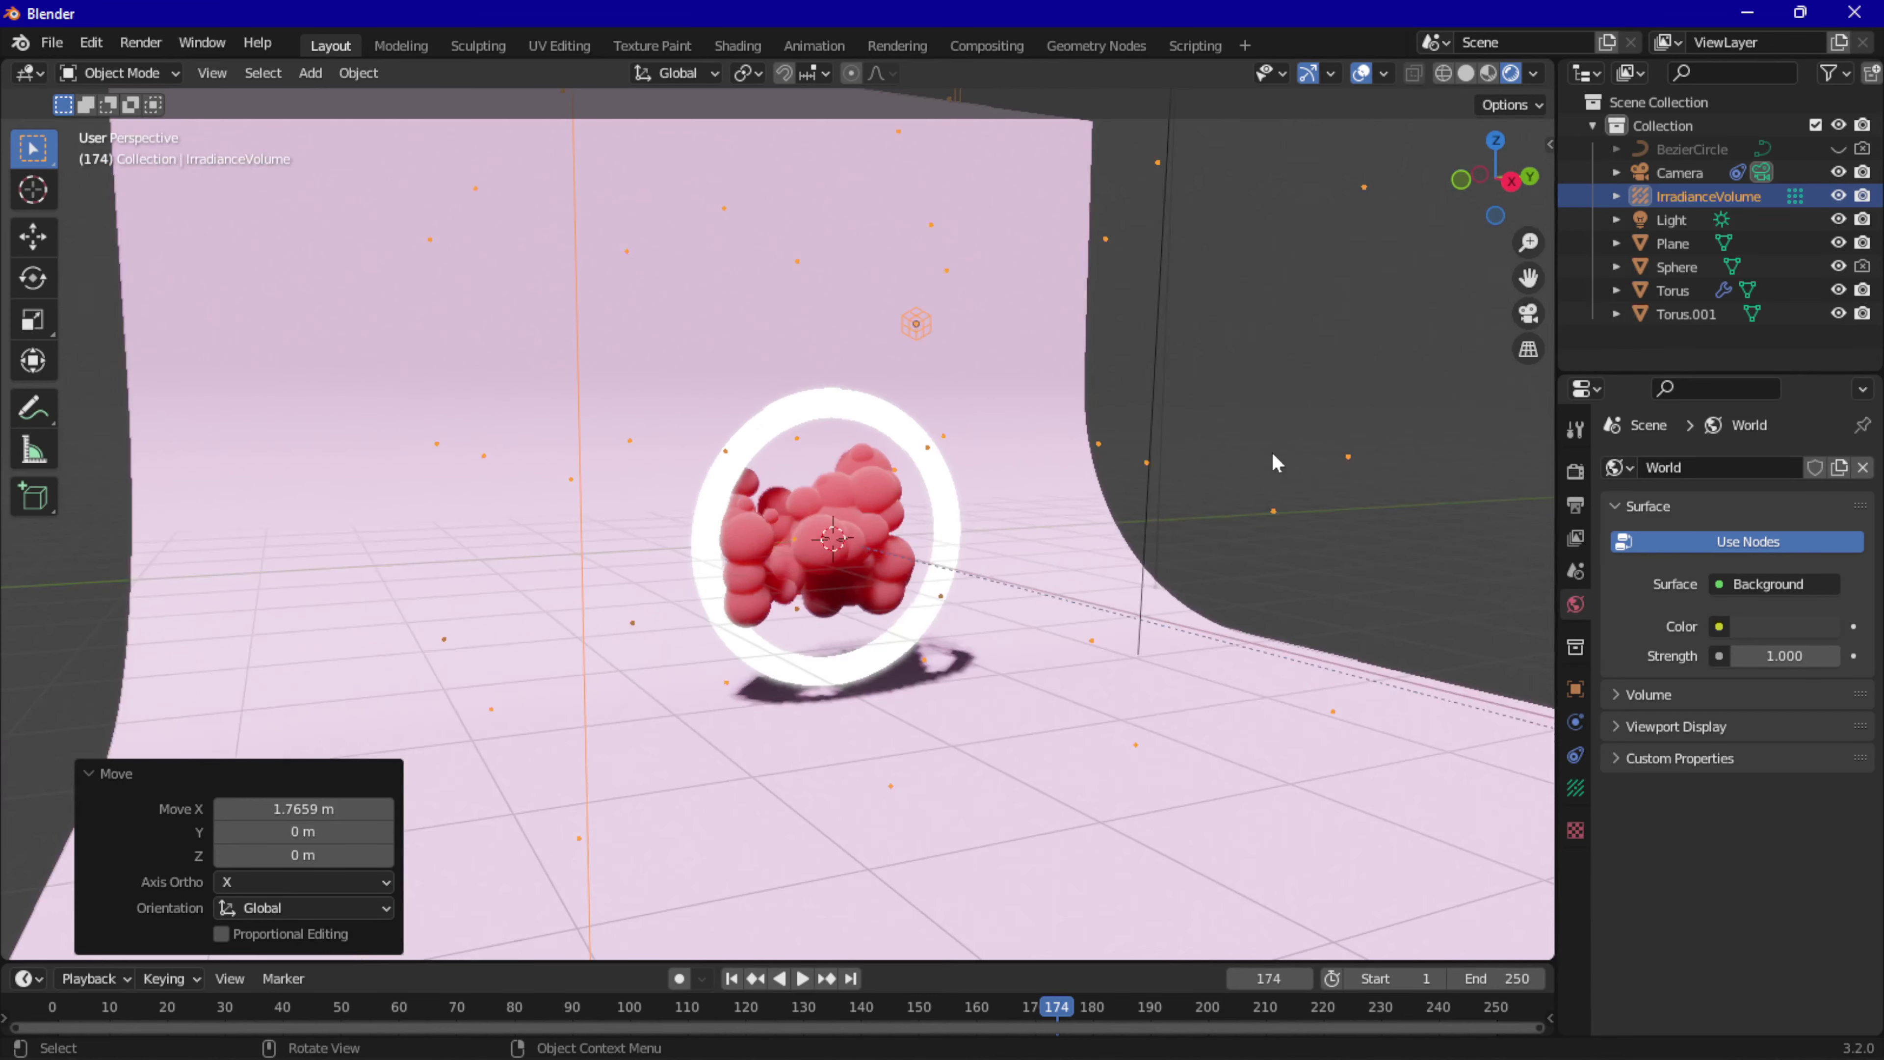
{"action": "scroll", "coordinate": [1274, 461], "scroll_direction": "down", "scroll_amount": 5}
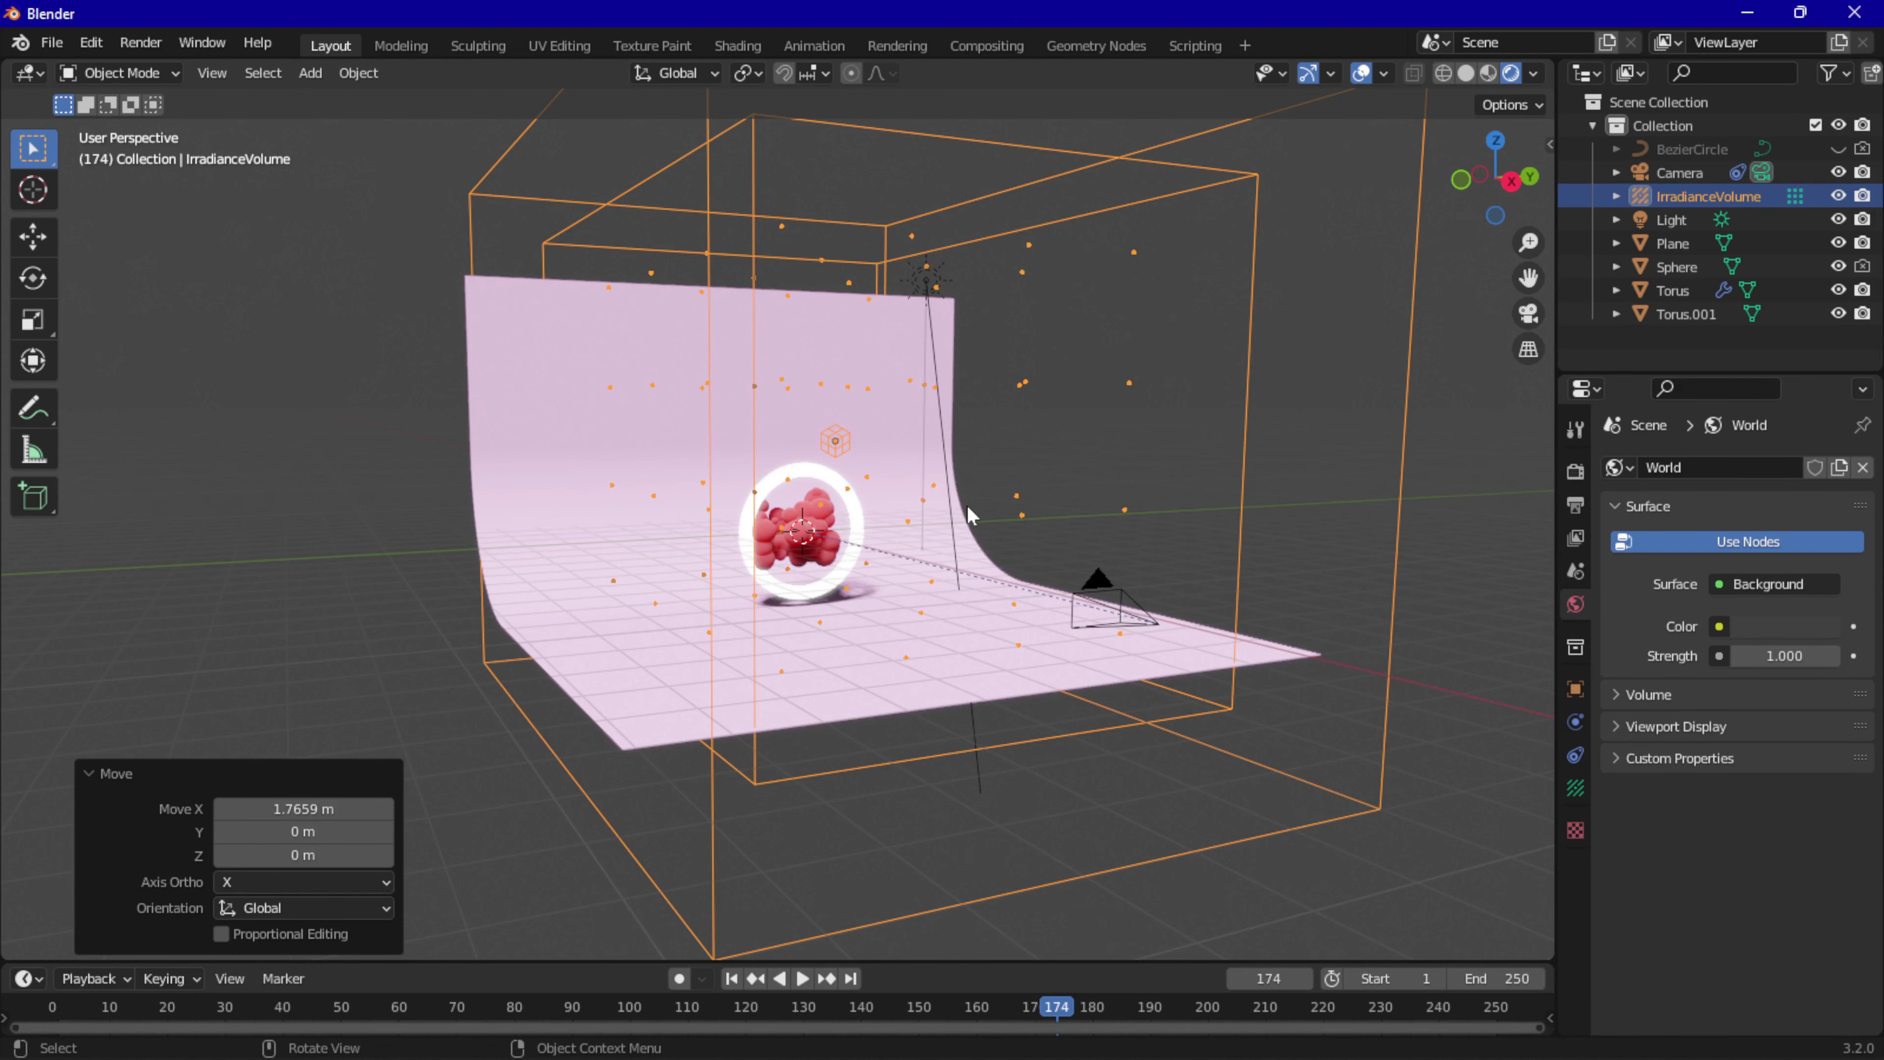
{"action": "scroll", "coordinate": [966, 504], "scroll_direction": "up", "scroll_amount": 4}
{"action": "scroll", "coordinate": [917, 651], "scroll_direction": "up", "scroll_amount": 3}
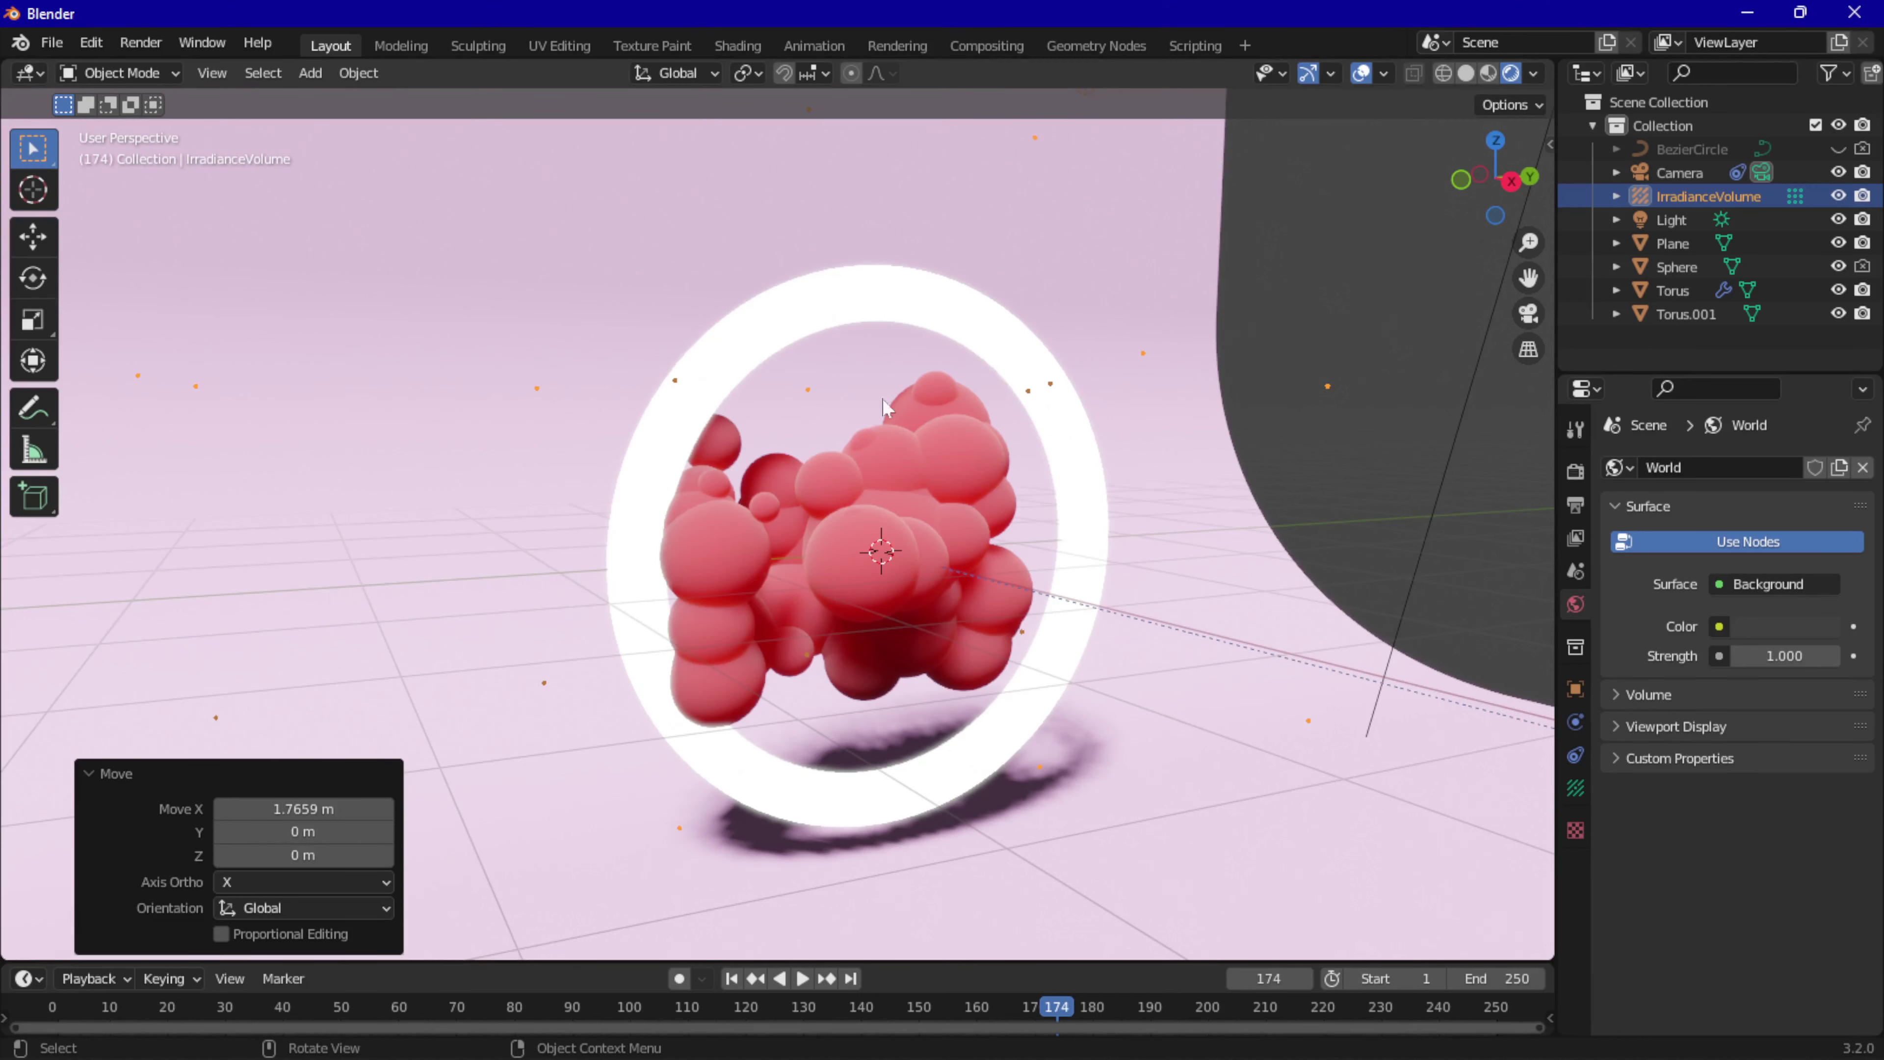
{"action": "scroll", "coordinate": [960, 519], "scroll_direction": "down", "scroll_amount": 5}
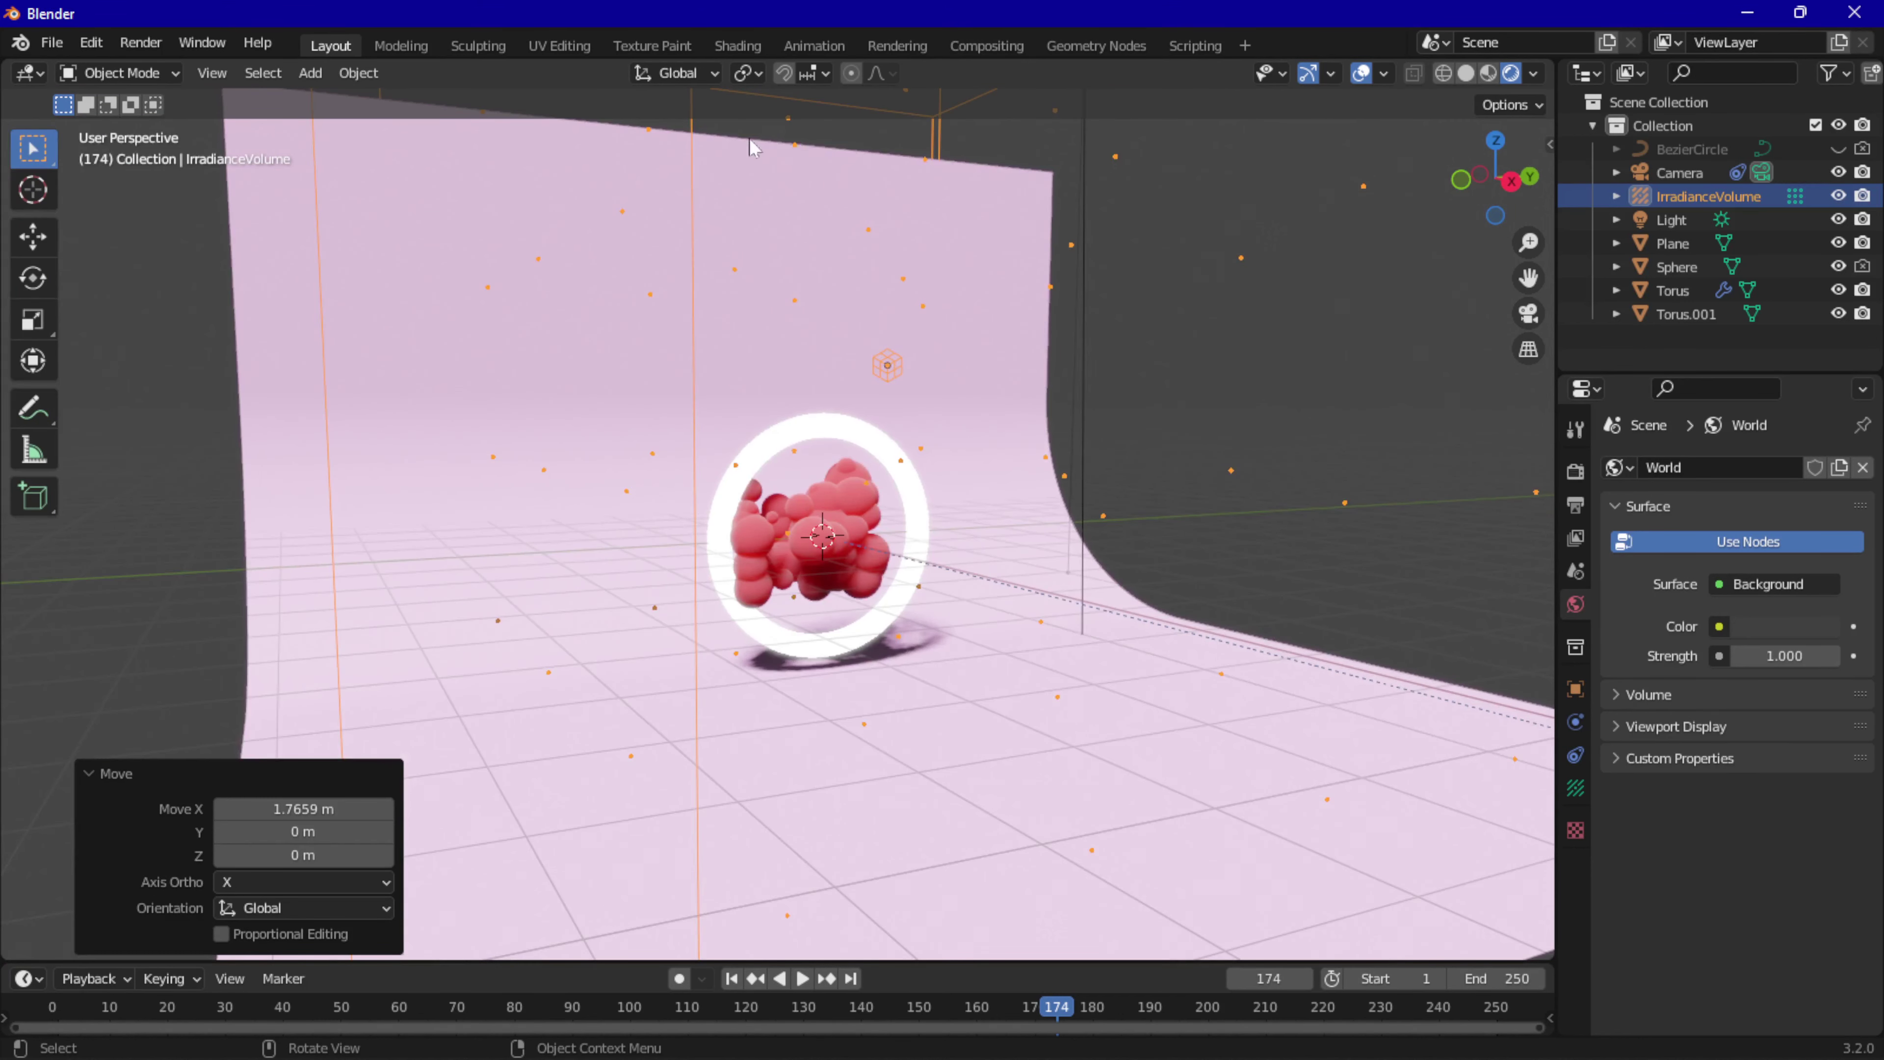
{"action": "scroll", "coordinate": [810, 386], "scroll_direction": "down", "scroll_amount": 3}
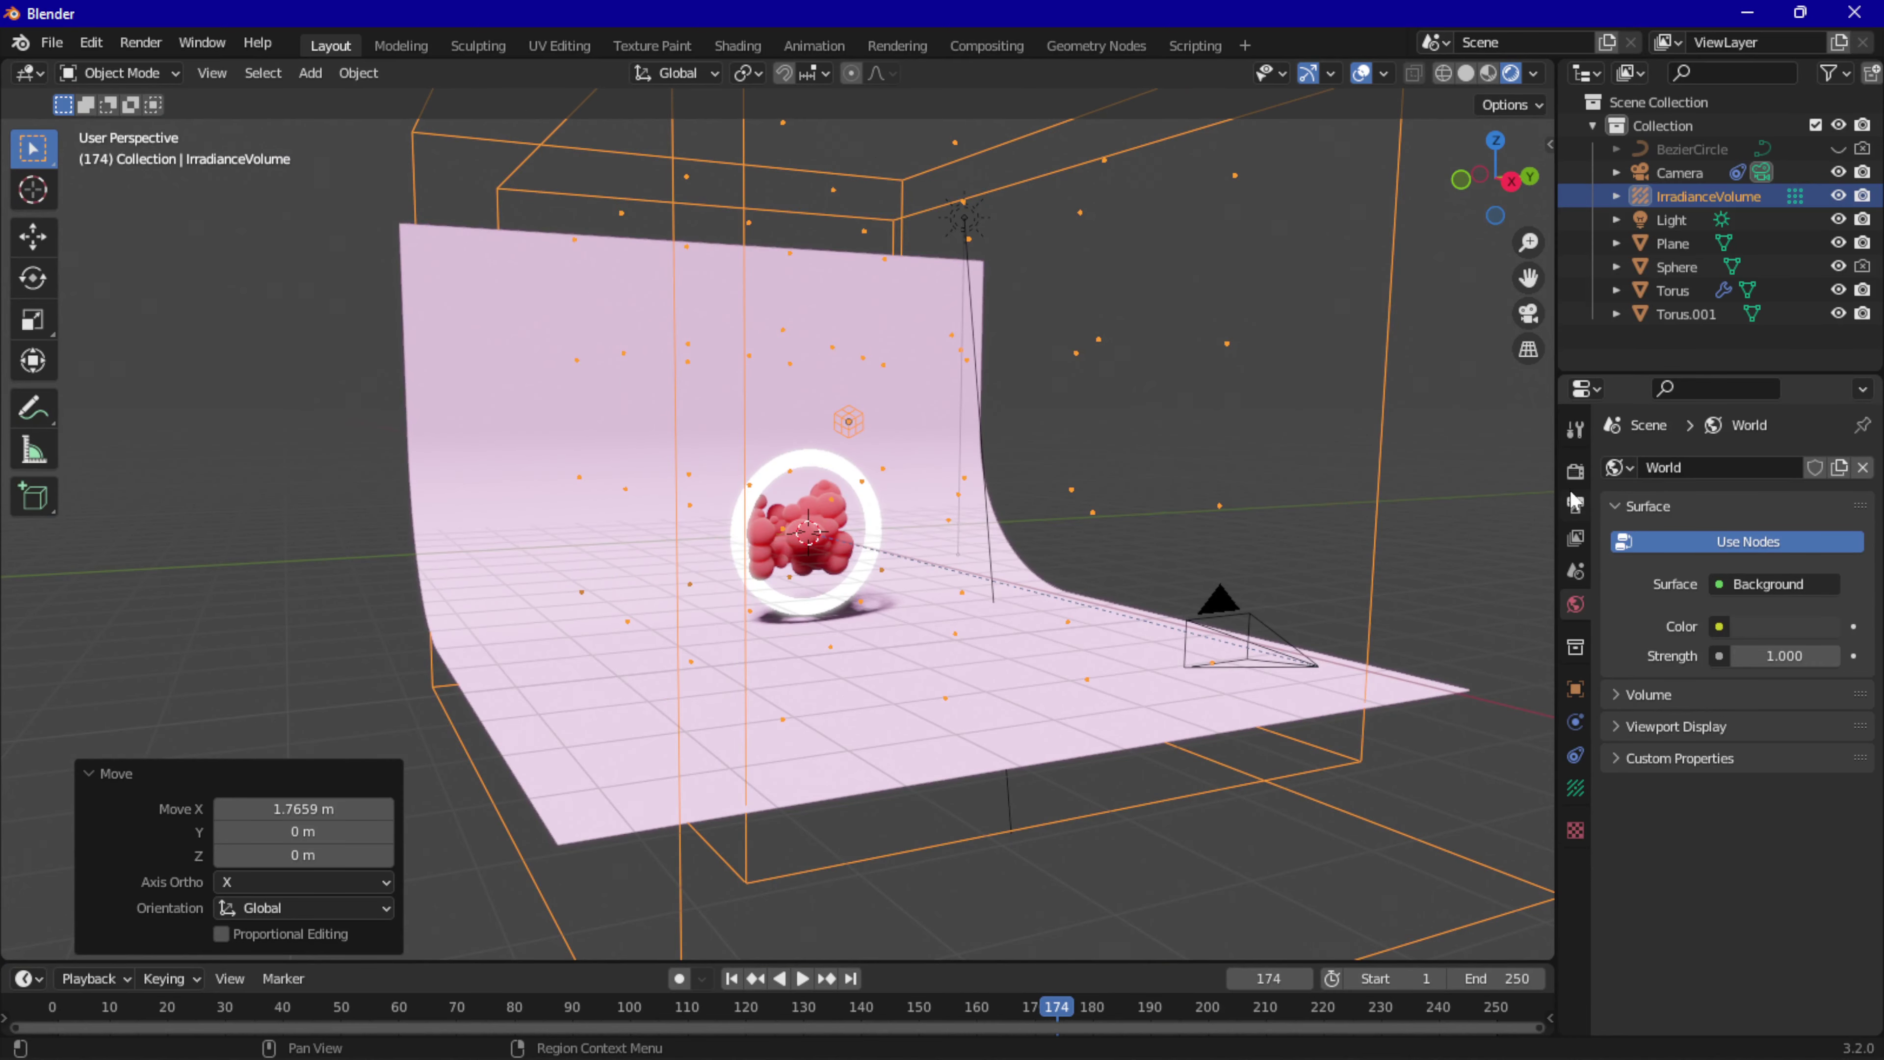
Expand Indirect Lighting in Render Properties and start baking the light cache.
{"action": "left_click", "coordinate": [1575, 470]}
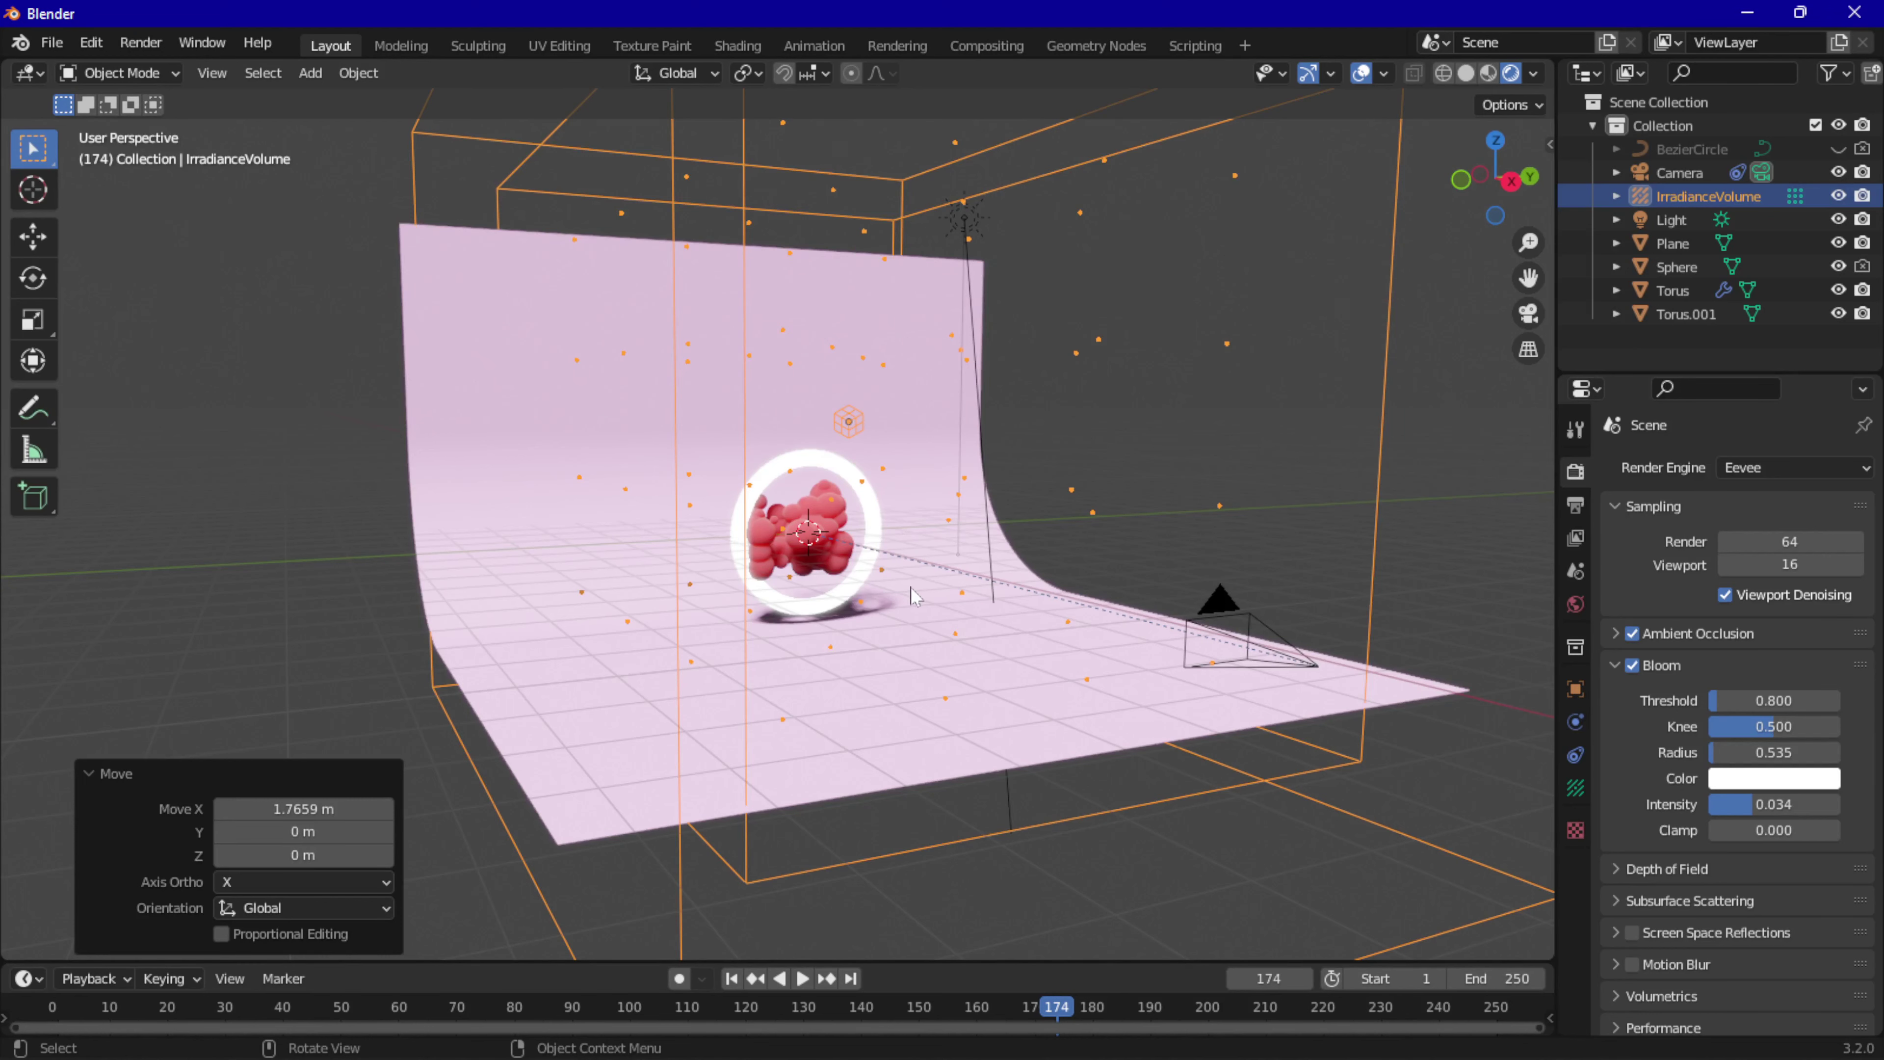
{"action": "scroll", "coordinate": [912, 594], "scroll_direction": "up", "scroll_amount": 3}
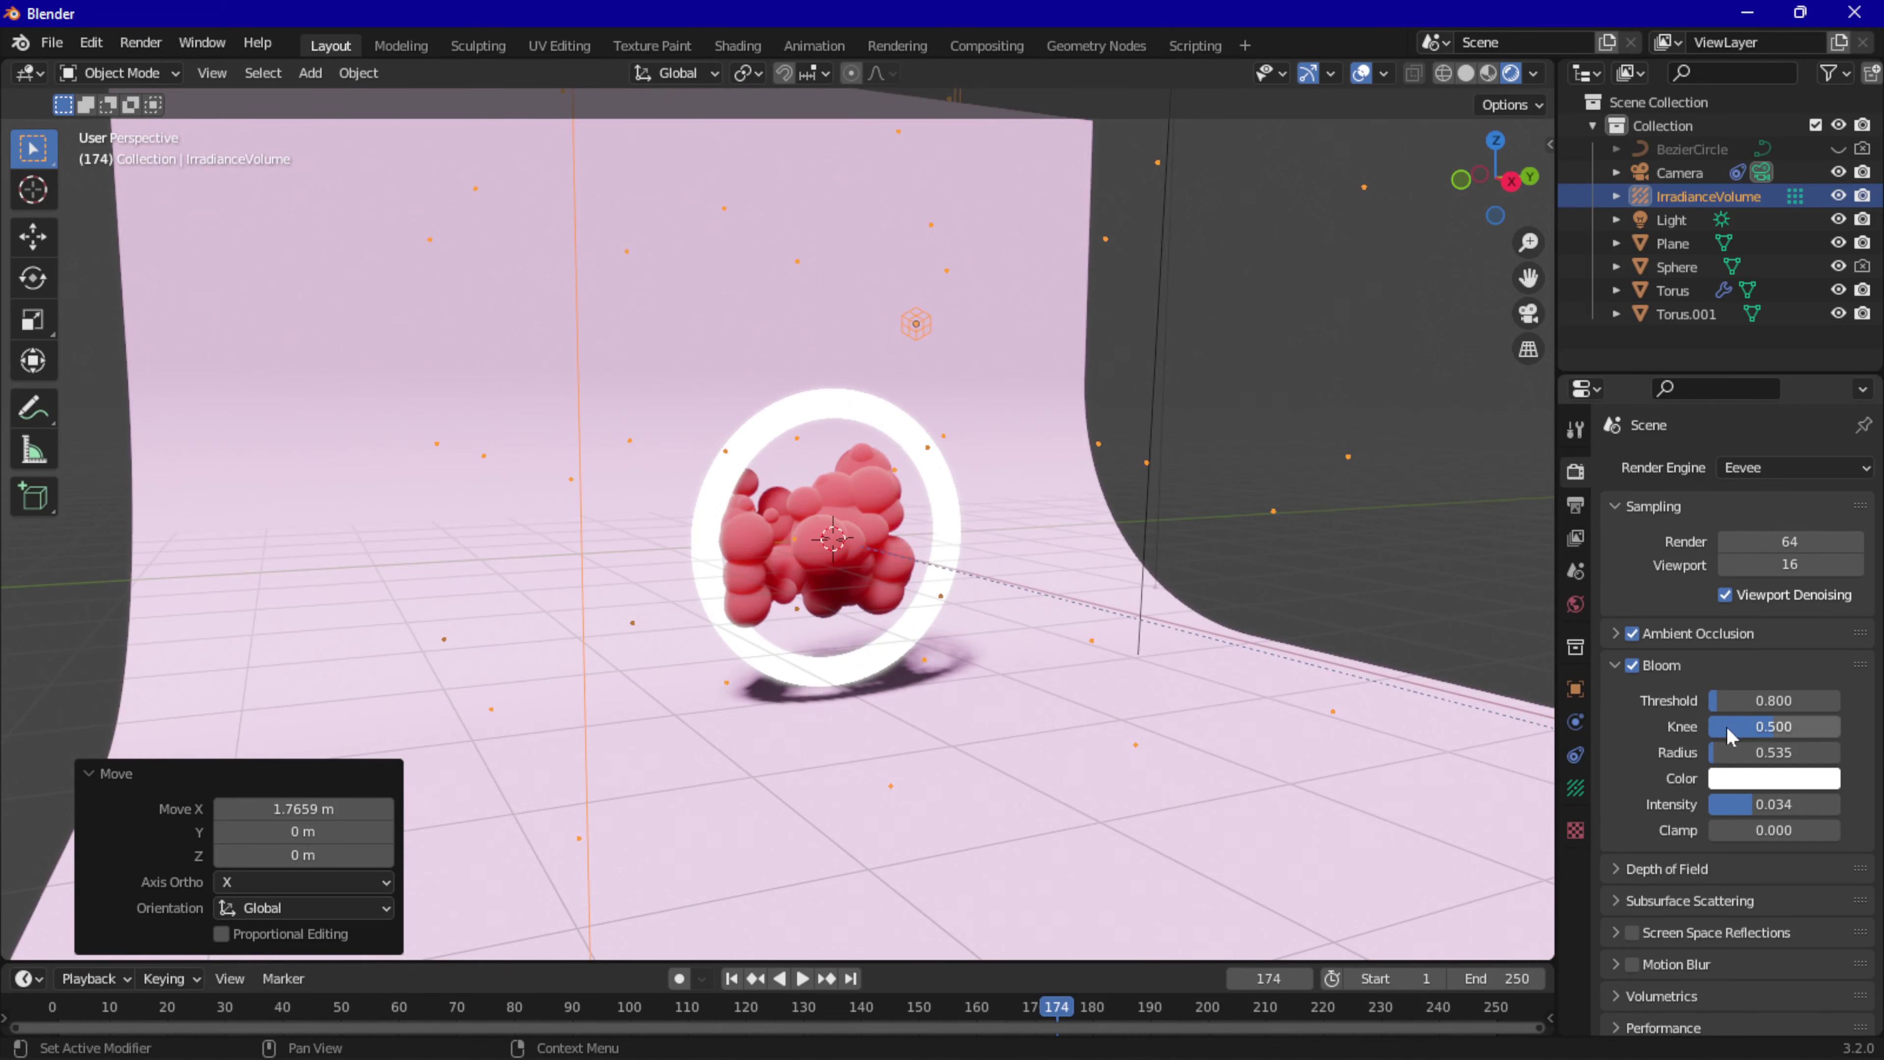
{"action": "scroll", "coordinate": [1728, 731], "scroll_direction": "down", "scroll_amount": 4}
{"action": "scroll", "coordinate": [1729, 724], "scroll_direction": "down", "scroll_amount": 3}
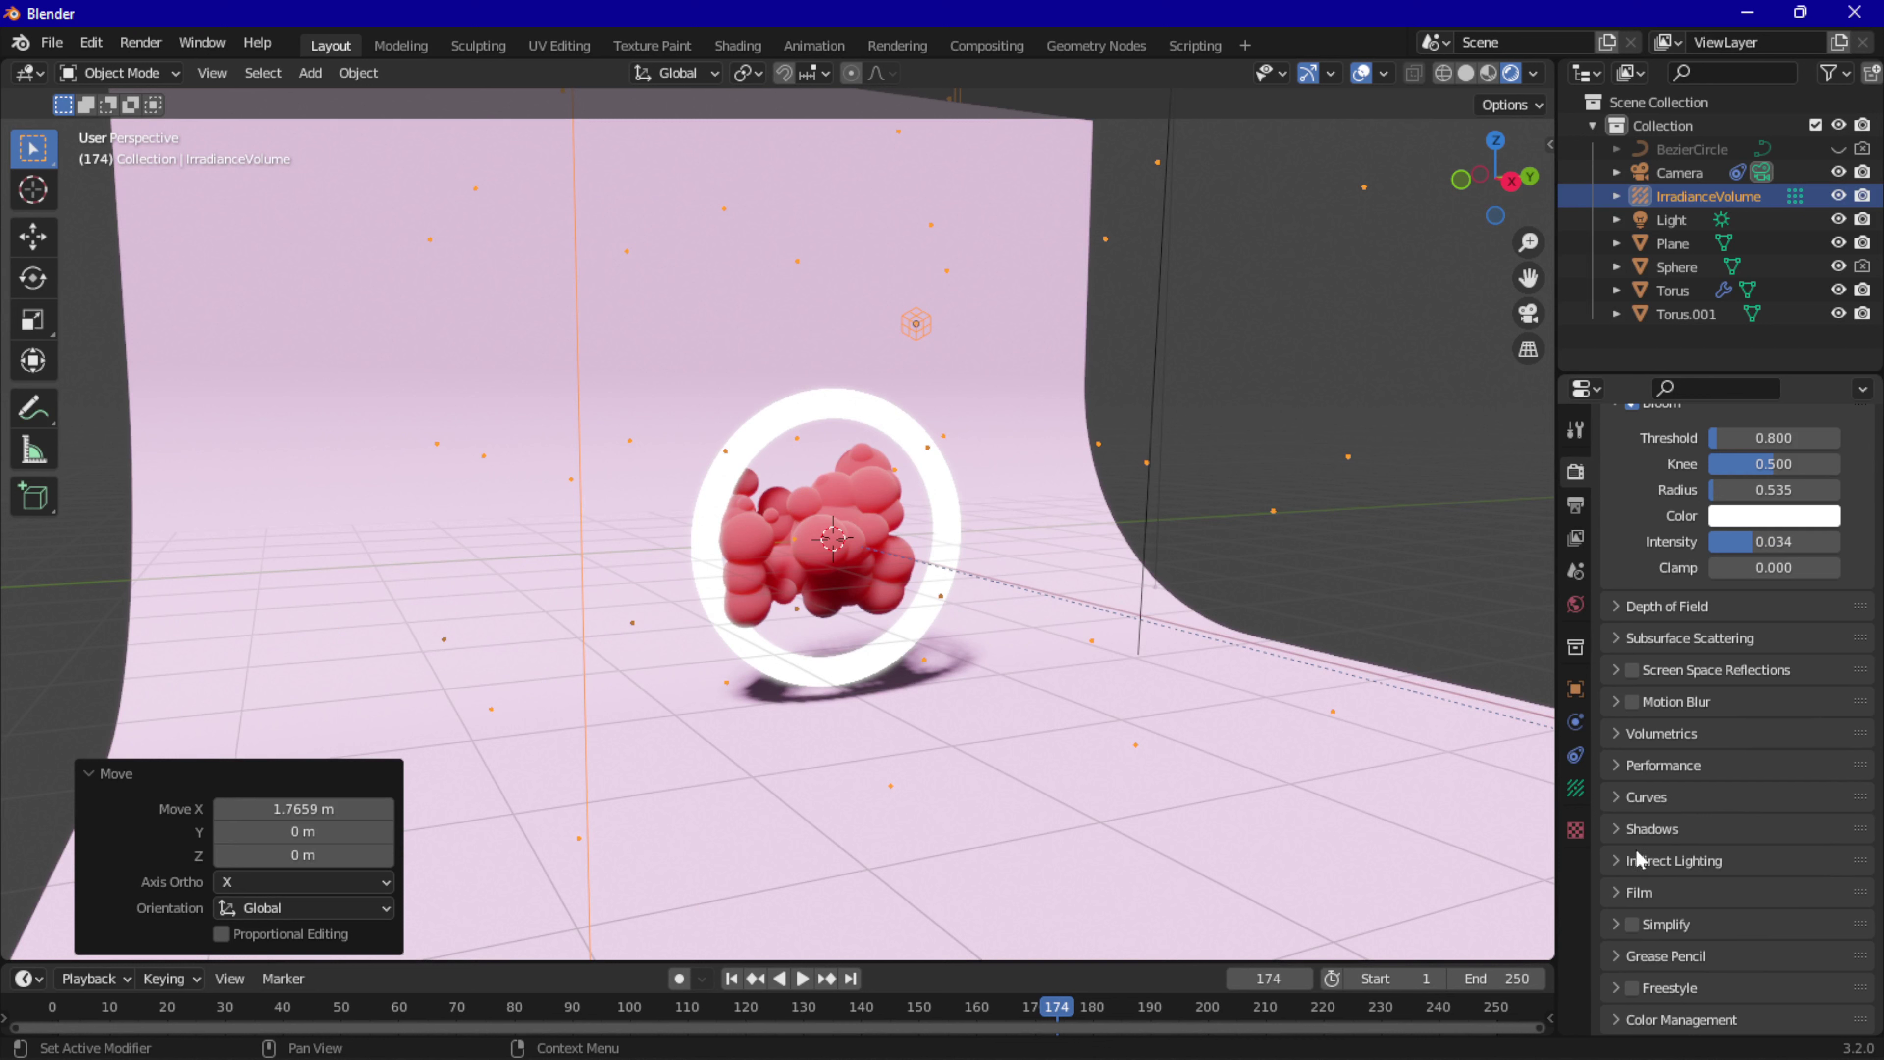
{"action": "left_click", "coordinate": [1718, 861]}
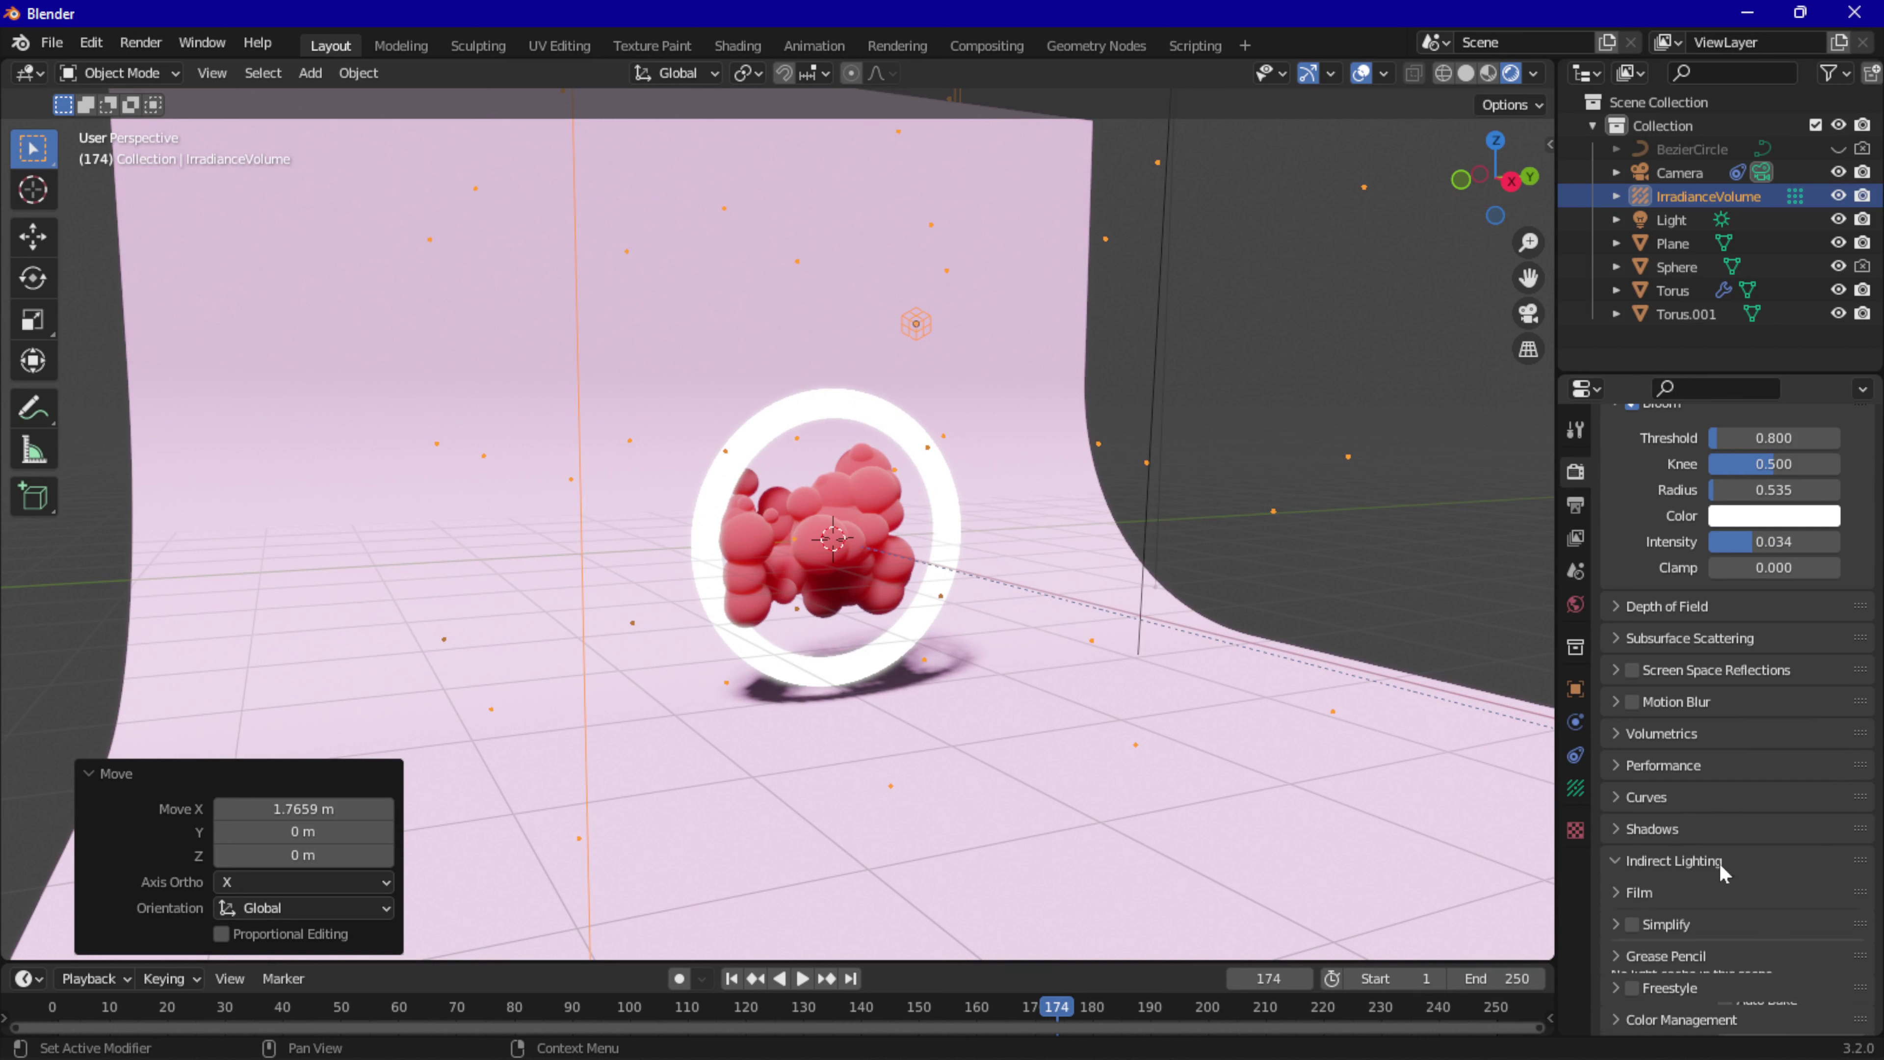
{"action": "scroll", "coordinate": [1732, 865], "scroll_direction": "down", "scroll_amount": 5}
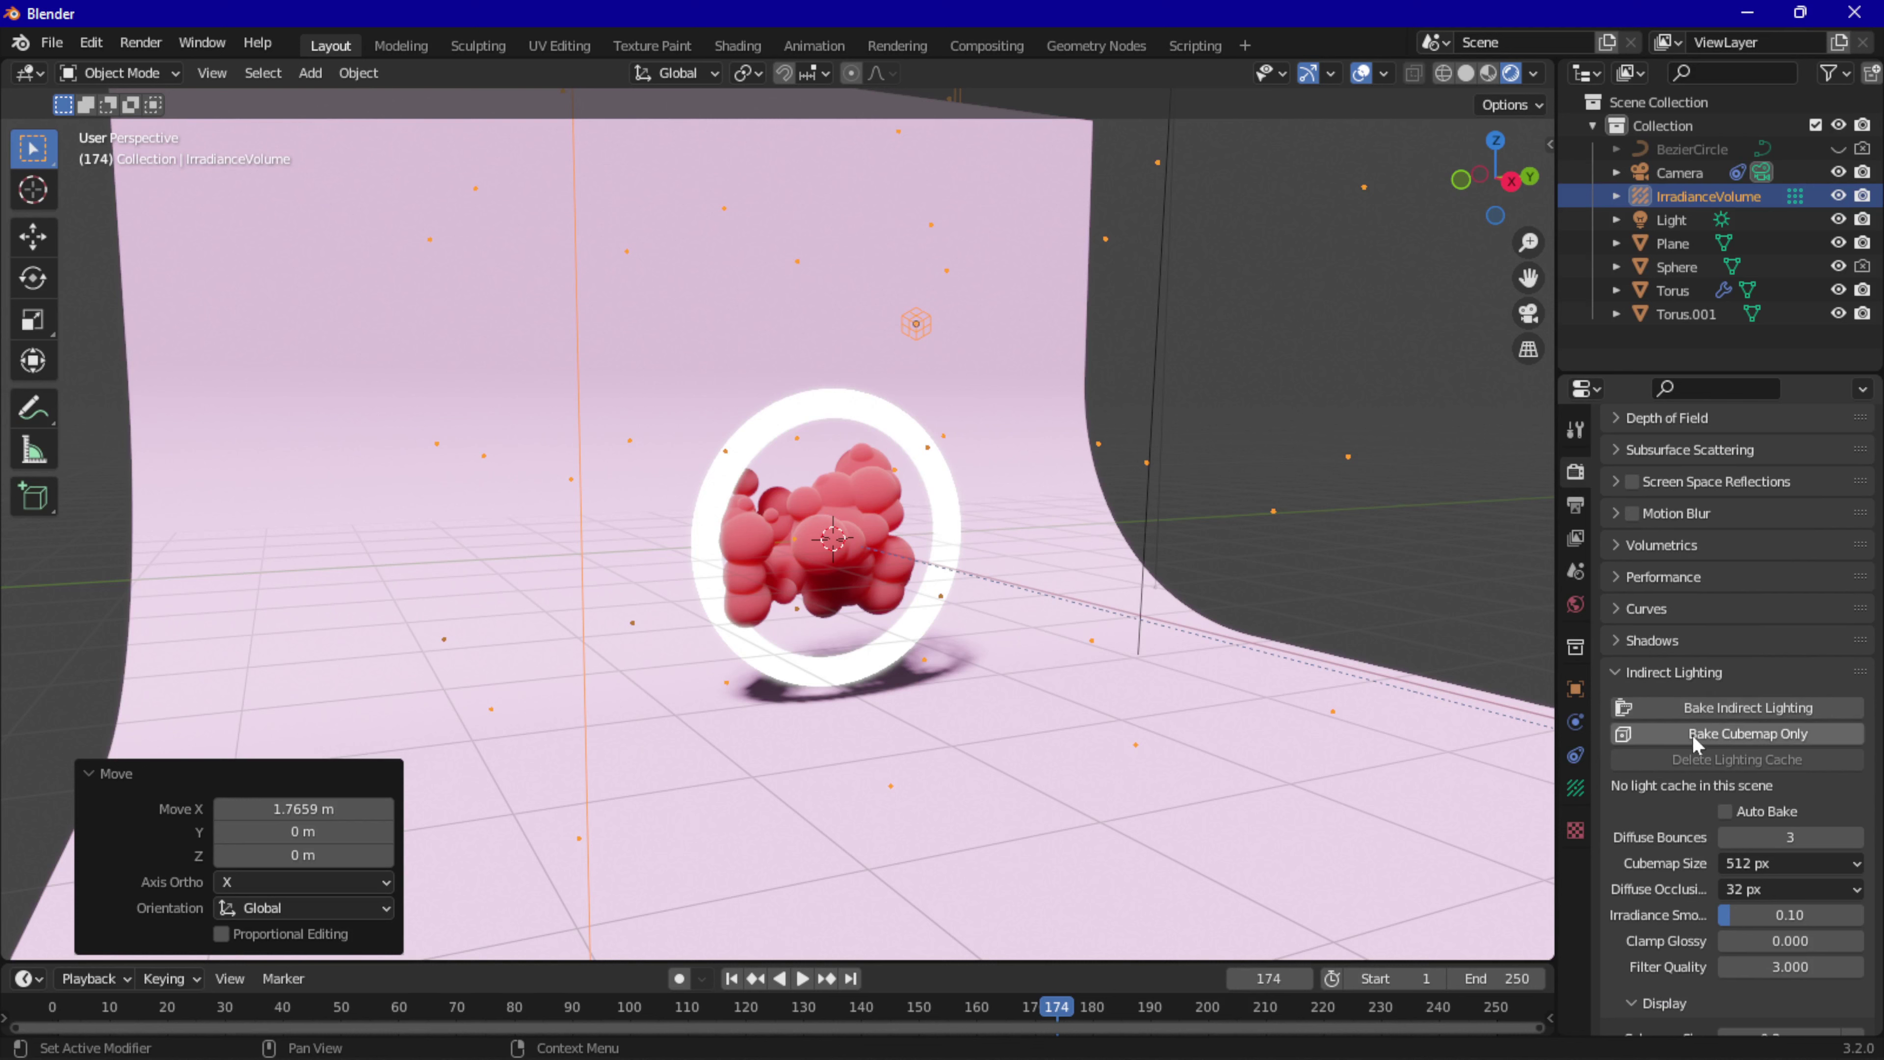
{"action": "left_click", "coordinate": [1738, 736]}
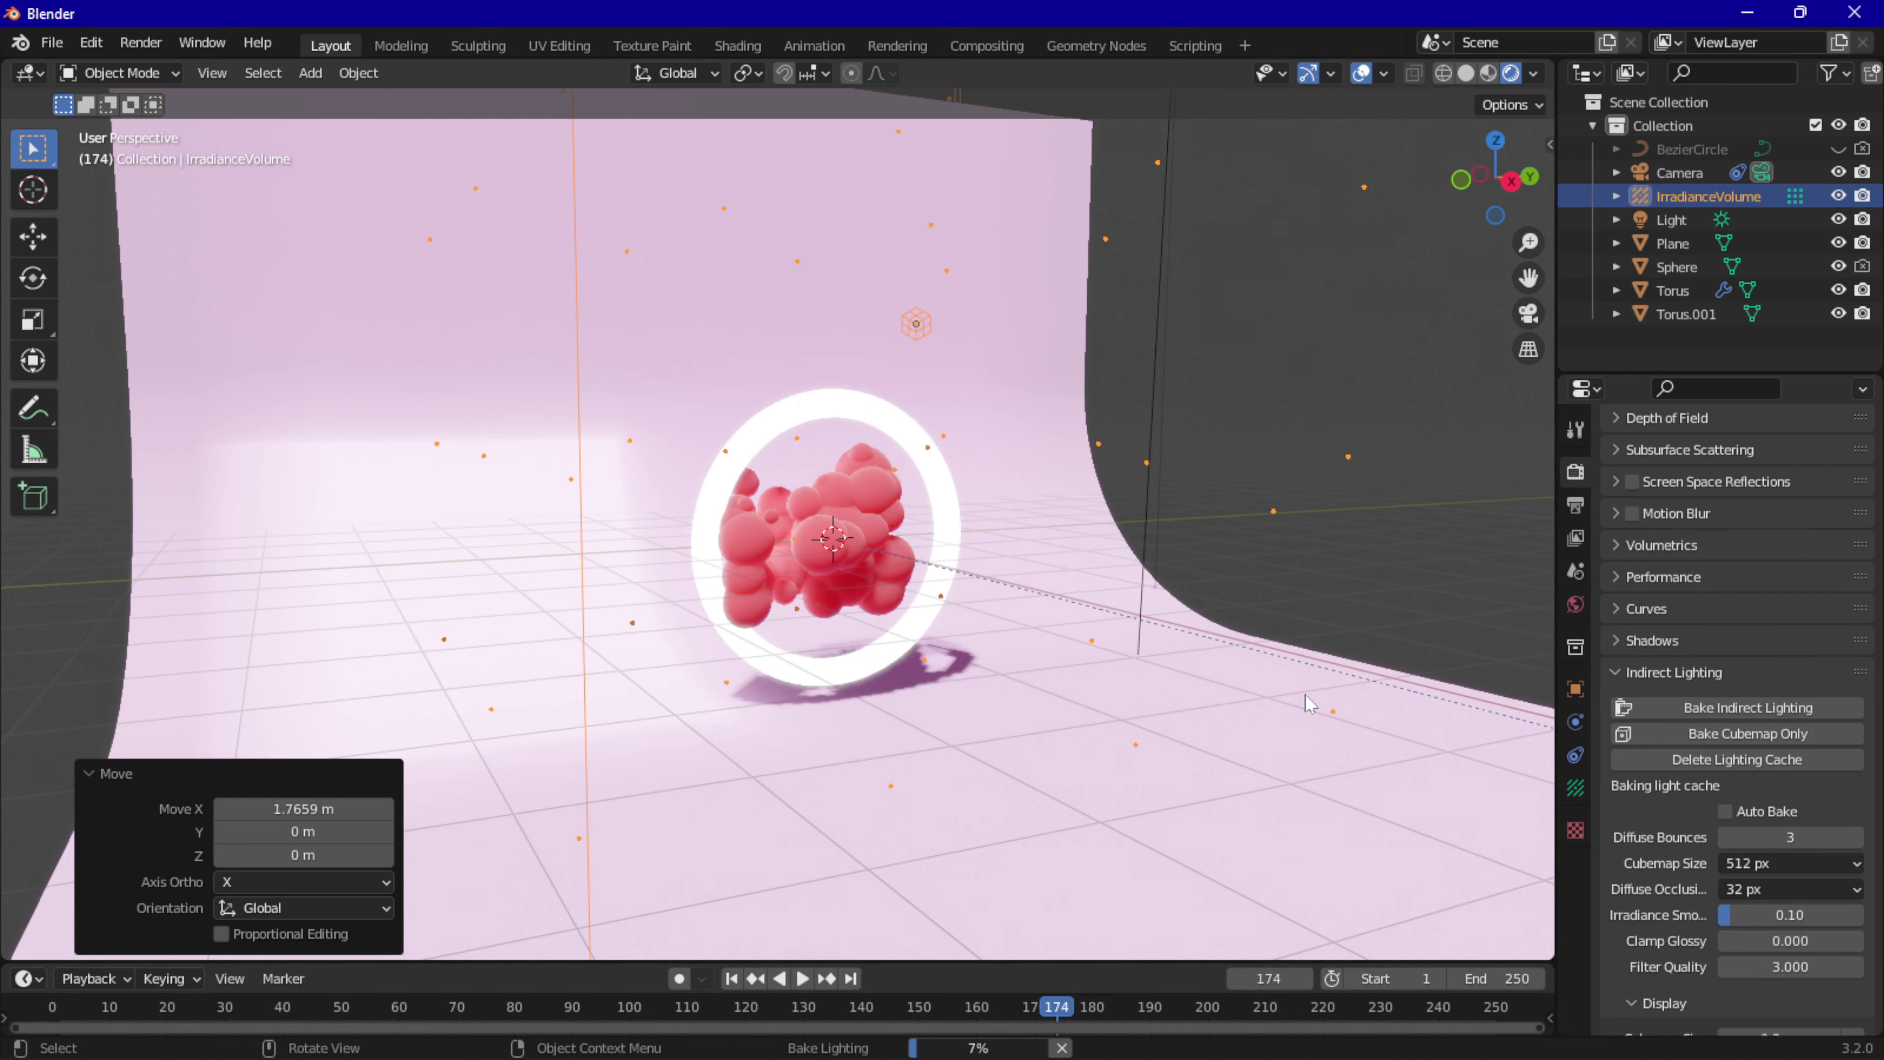
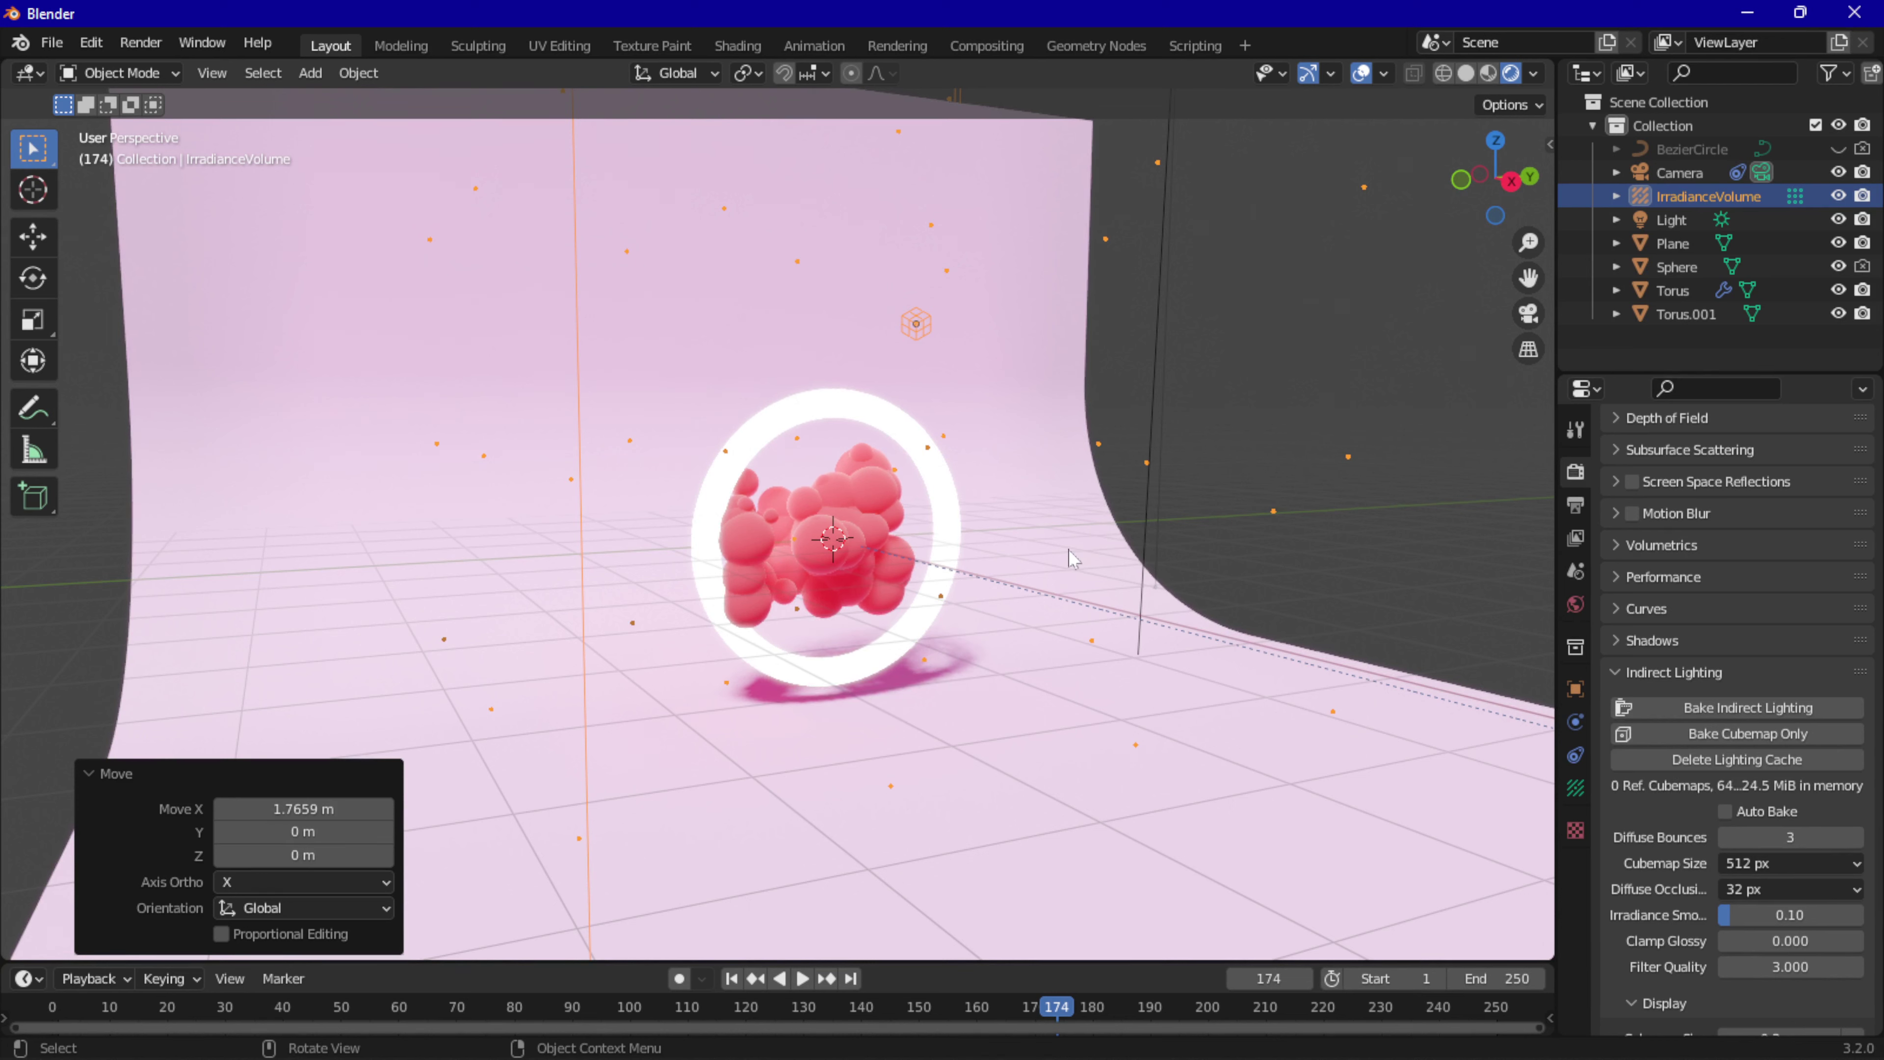
Check the camera view, orbit back to user perspective, and bring up the Light Probe types list.
{"action": "left_click", "coordinate": [1528, 316]}
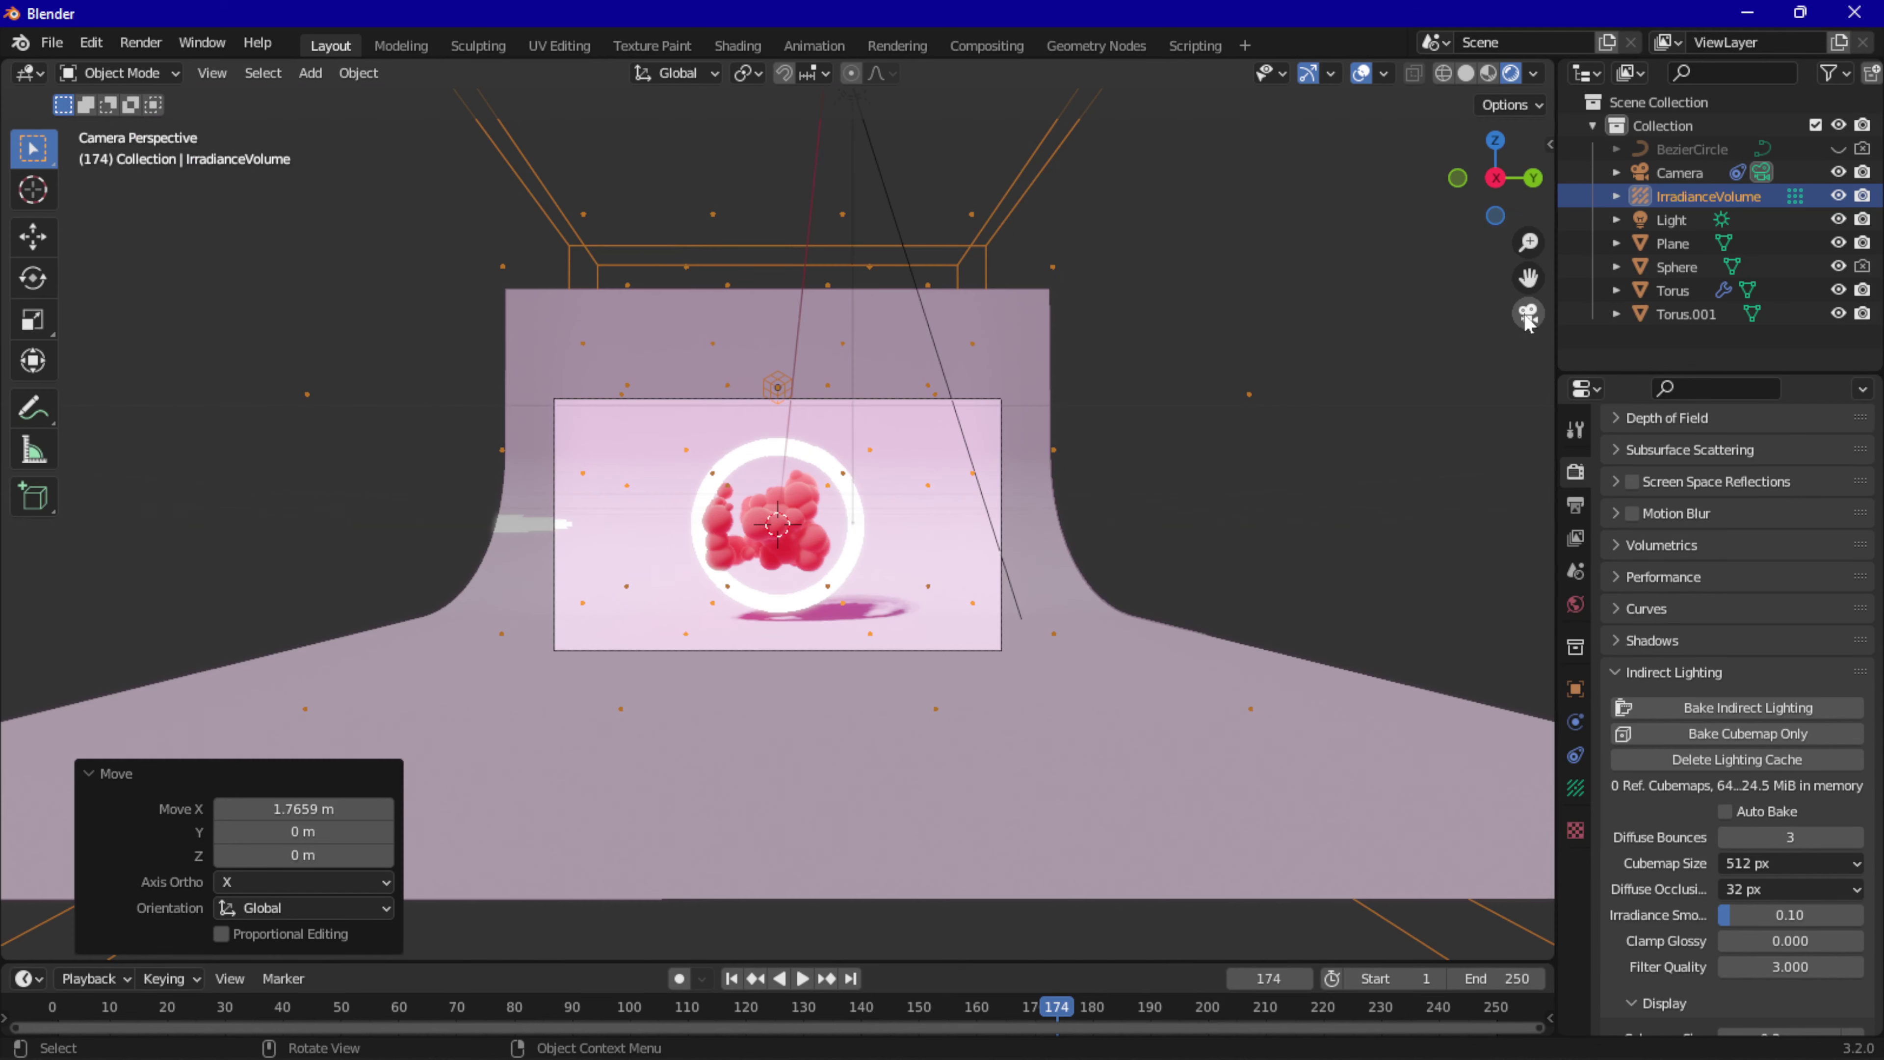
{"action": "scroll", "coordinate": [929, 507], "scroll_direction": "up", "scroll_amount": 6}
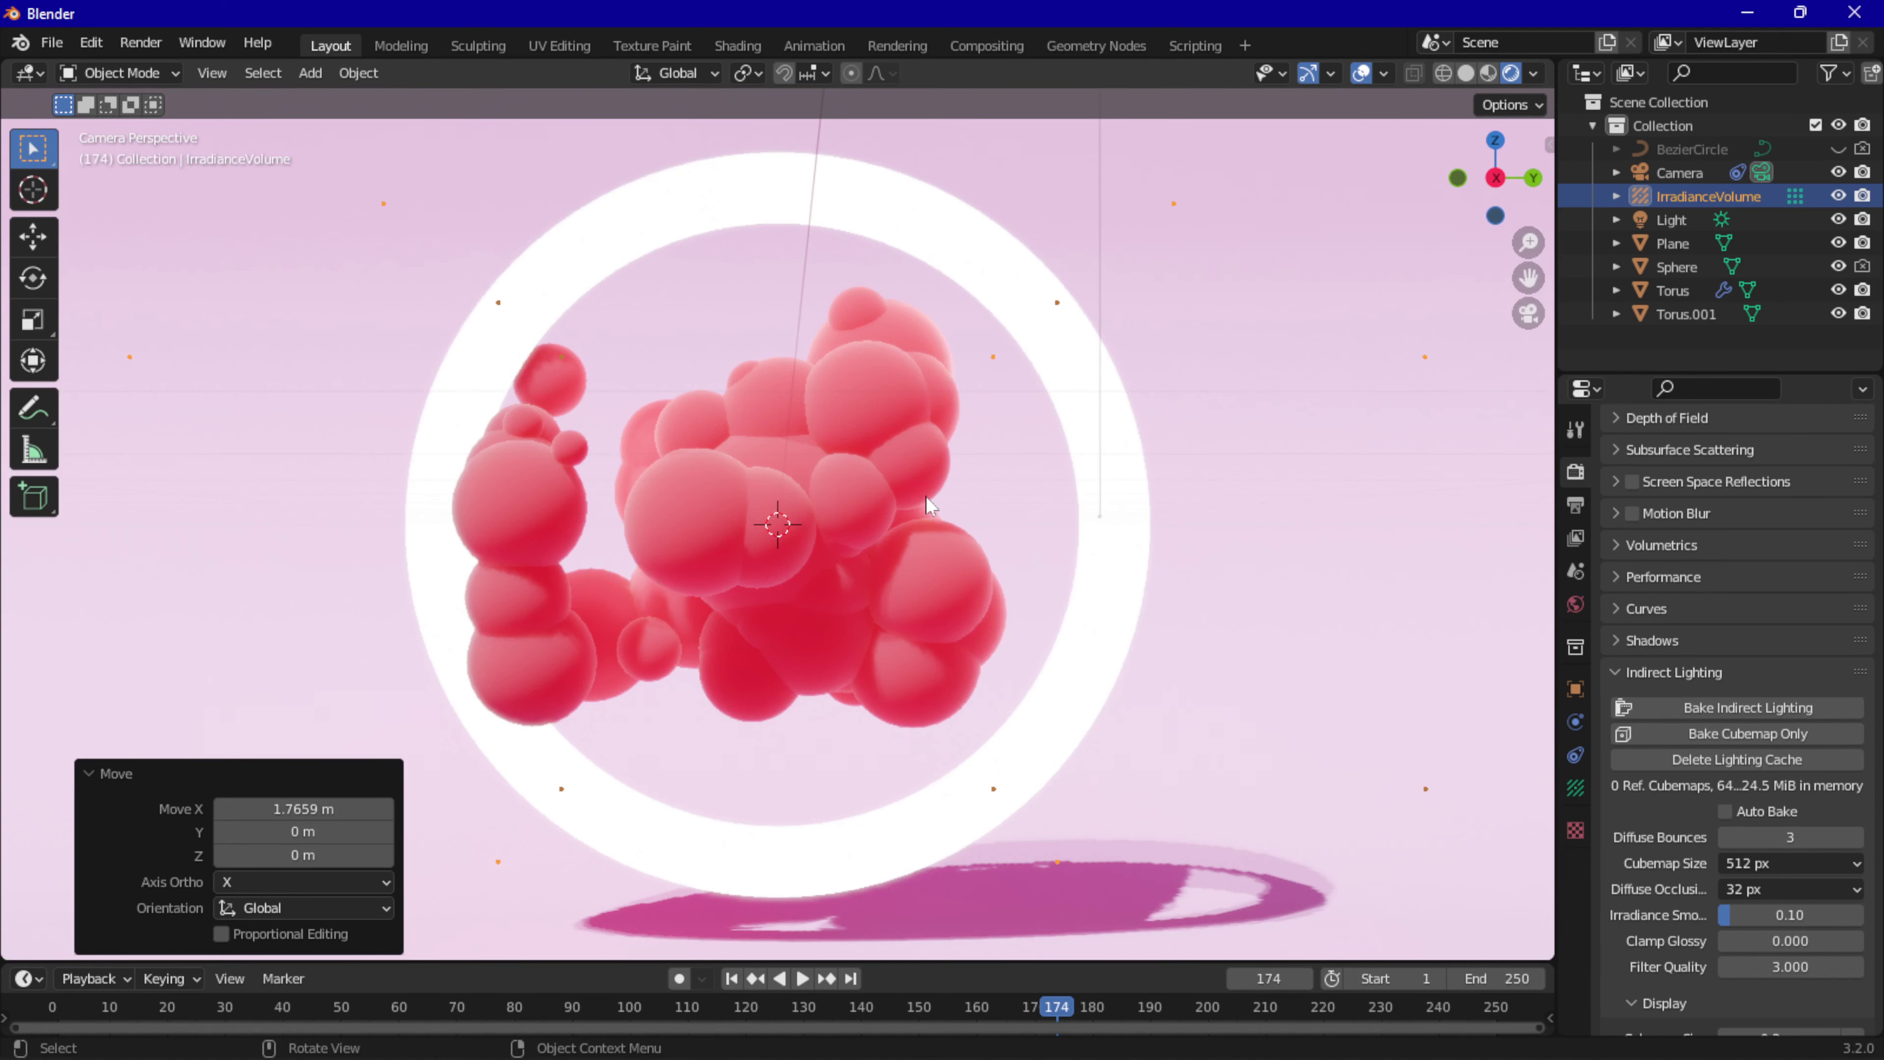
{"action": "scroll", "coordinate": [926, 496], "scroll_direction": "up", "scroll_amount": 2}
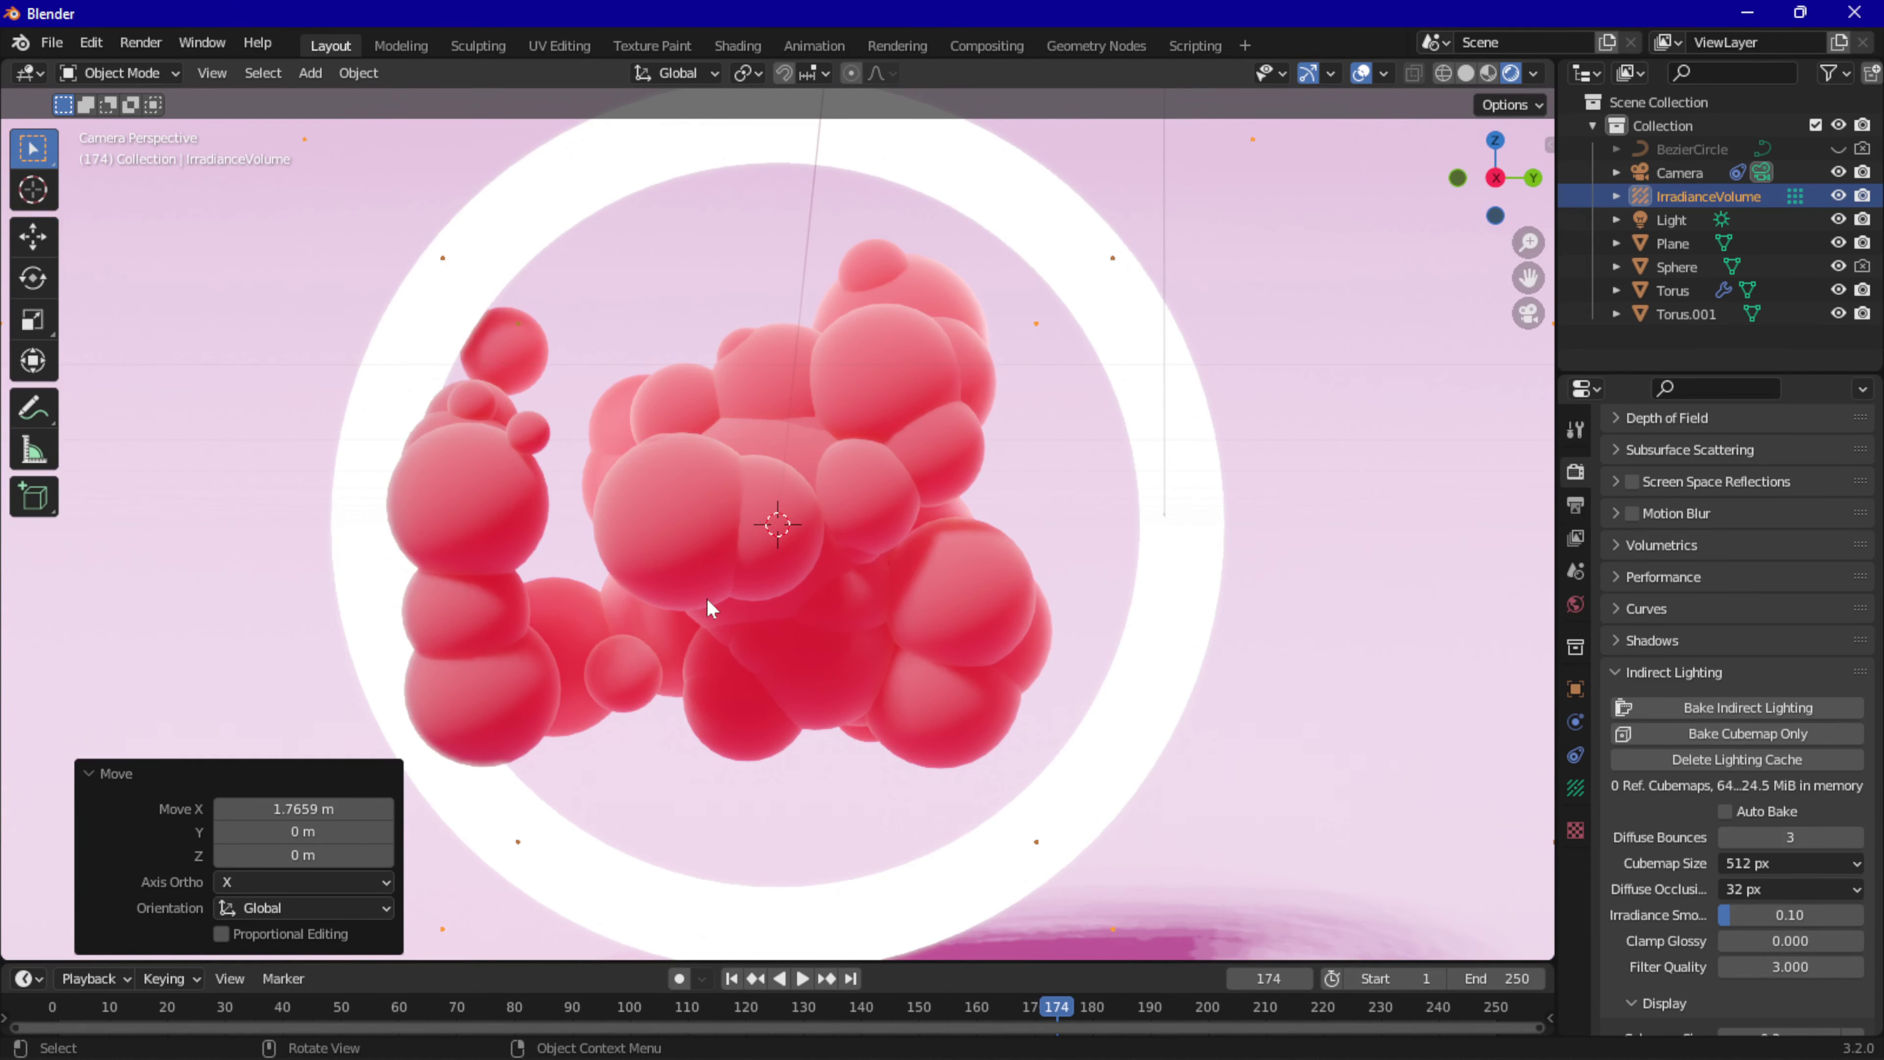
{"action": "mouse_move", "coordinate": [713, 600]}
{"action": "middle_mouse_down"}
{"action": "mouse_move", "coordinate": [776, 640]}
{"action": "mouse_move", "coordinate": [811, 572]}
{"action": "middle_mouse_up"}
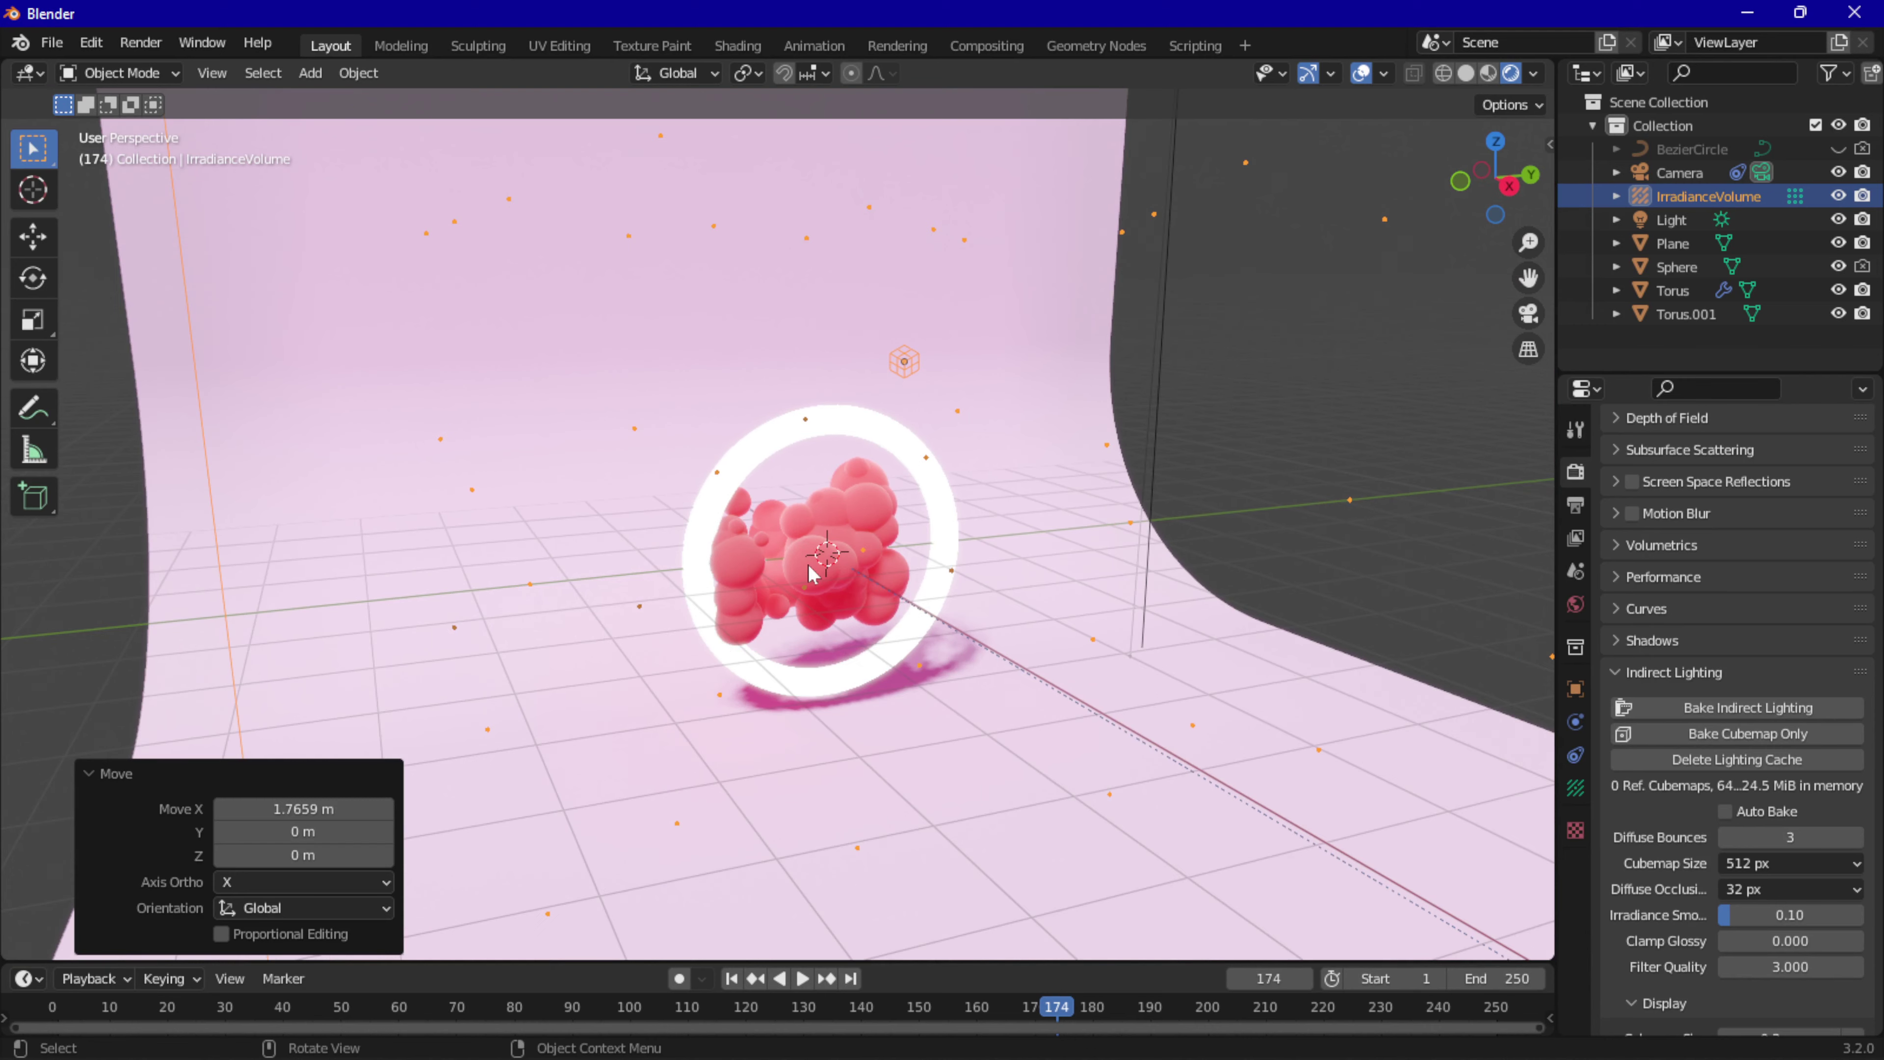
{"action": "scroll", "coordinate": [808, 564], "scroll_direction": "up", "scroll_amount": 1}
{"action": "scroll", "coordinate": [816, 568], "scroll_direction": "up", "scroll_amount": 2}
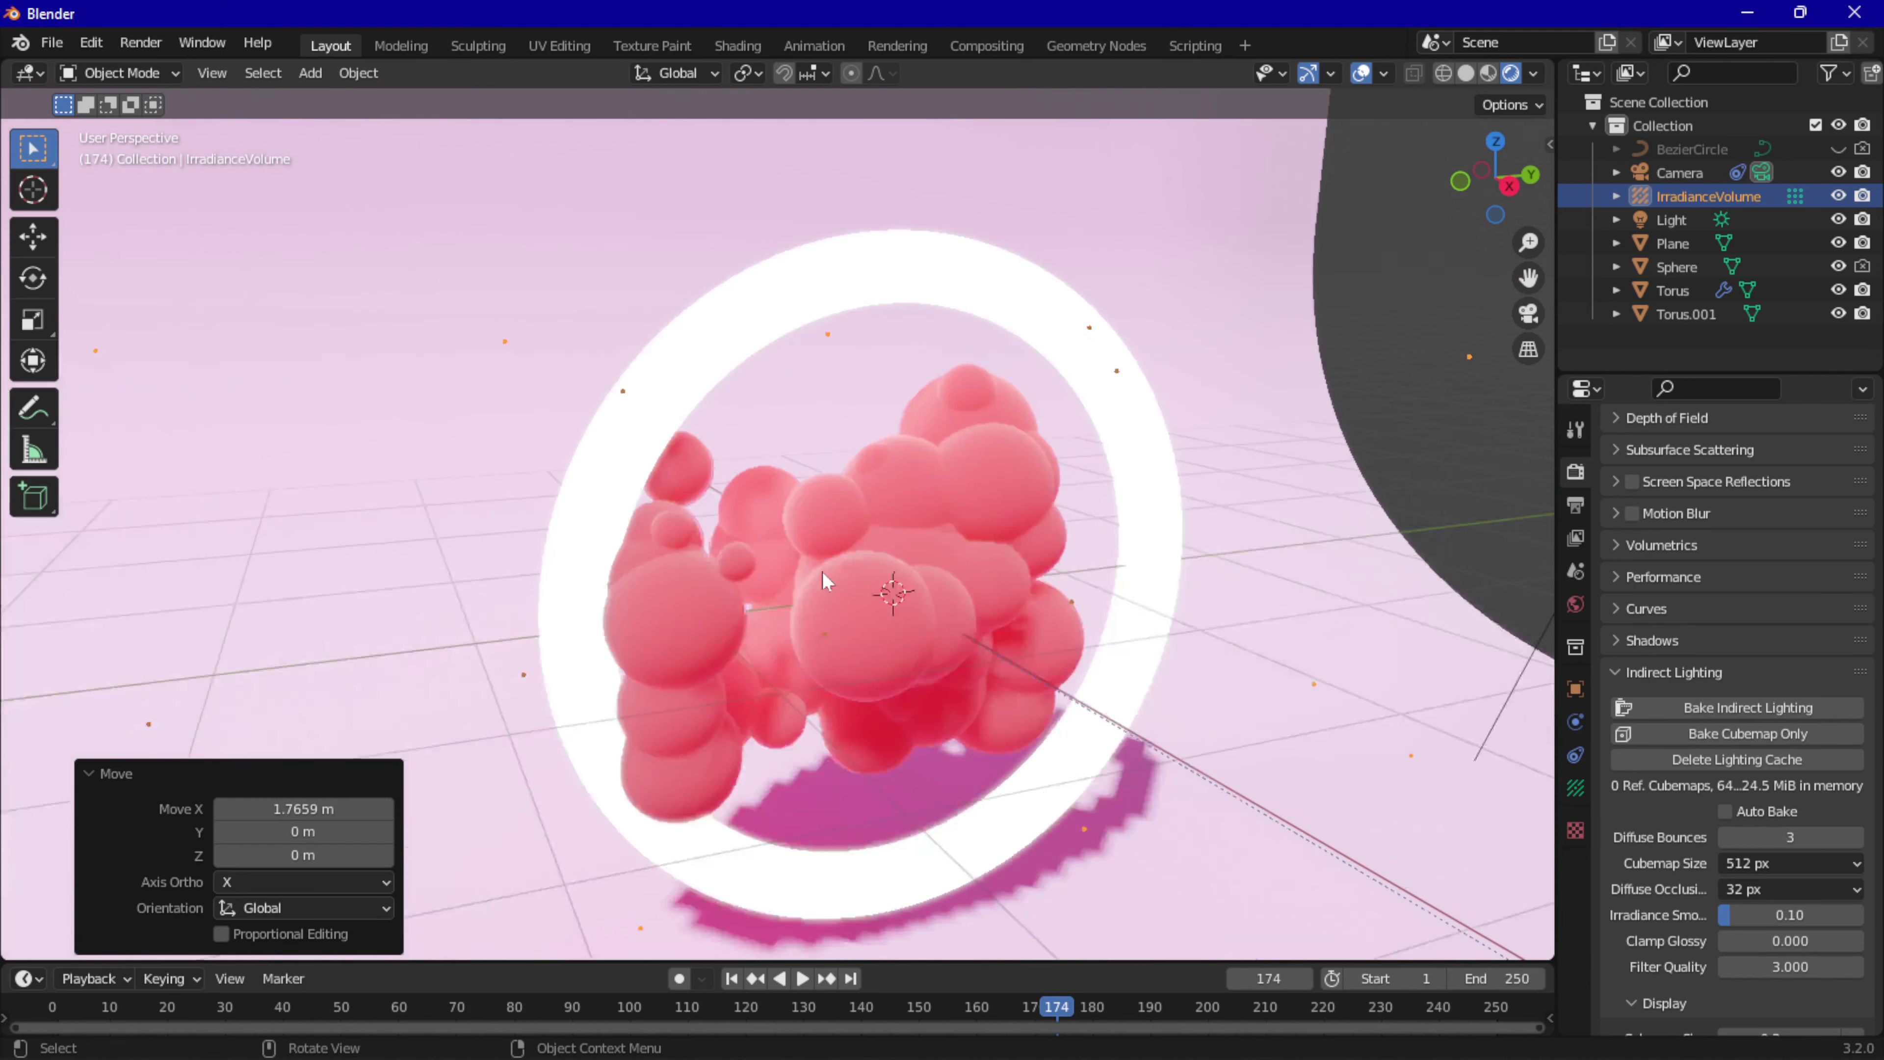
{"action": "scroll", "coordinate": [822, 571], "scroll_direction": "up", "scroll_amount": 2}
{"action": "scroll", "coordinate": [933, 660], "scroll_direction": "down", "scroll_amount": 3}
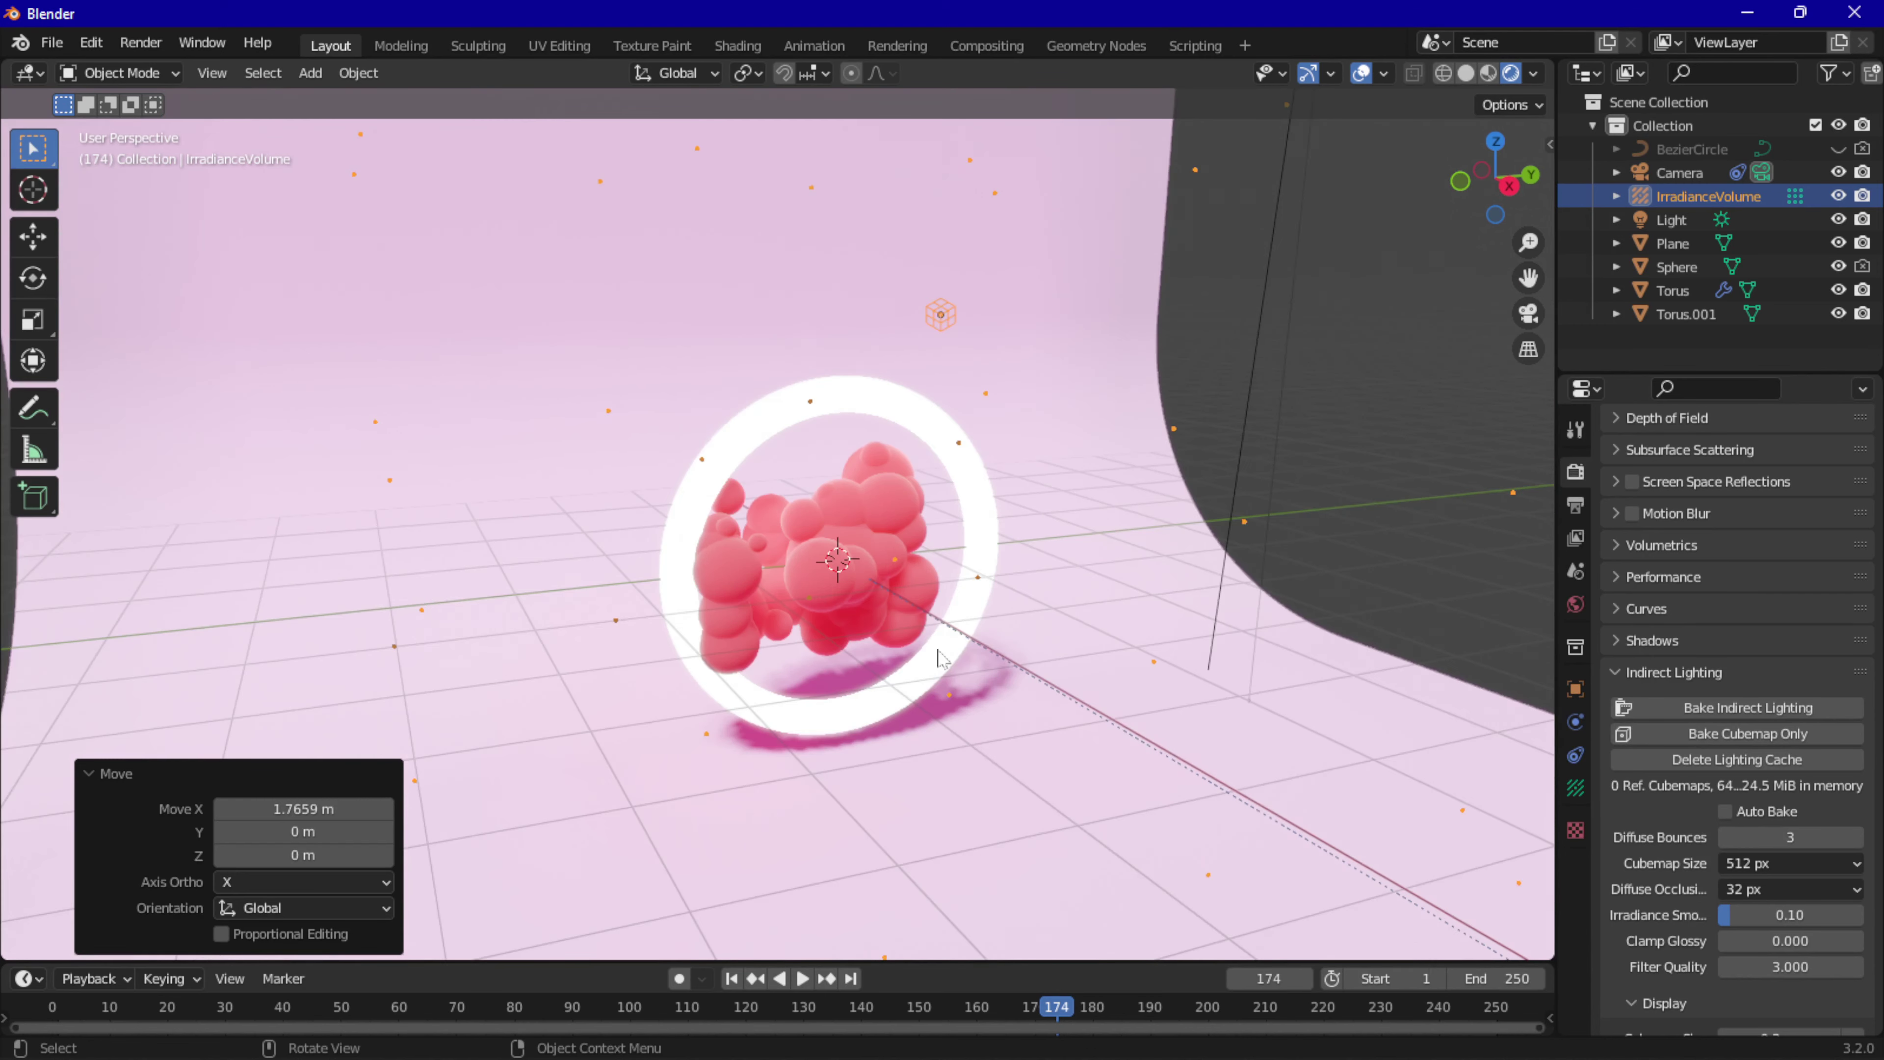
{"action": "scroll", "coordinate": [939, 657], "scroll_direction": "down", "scroll_amount": 3}
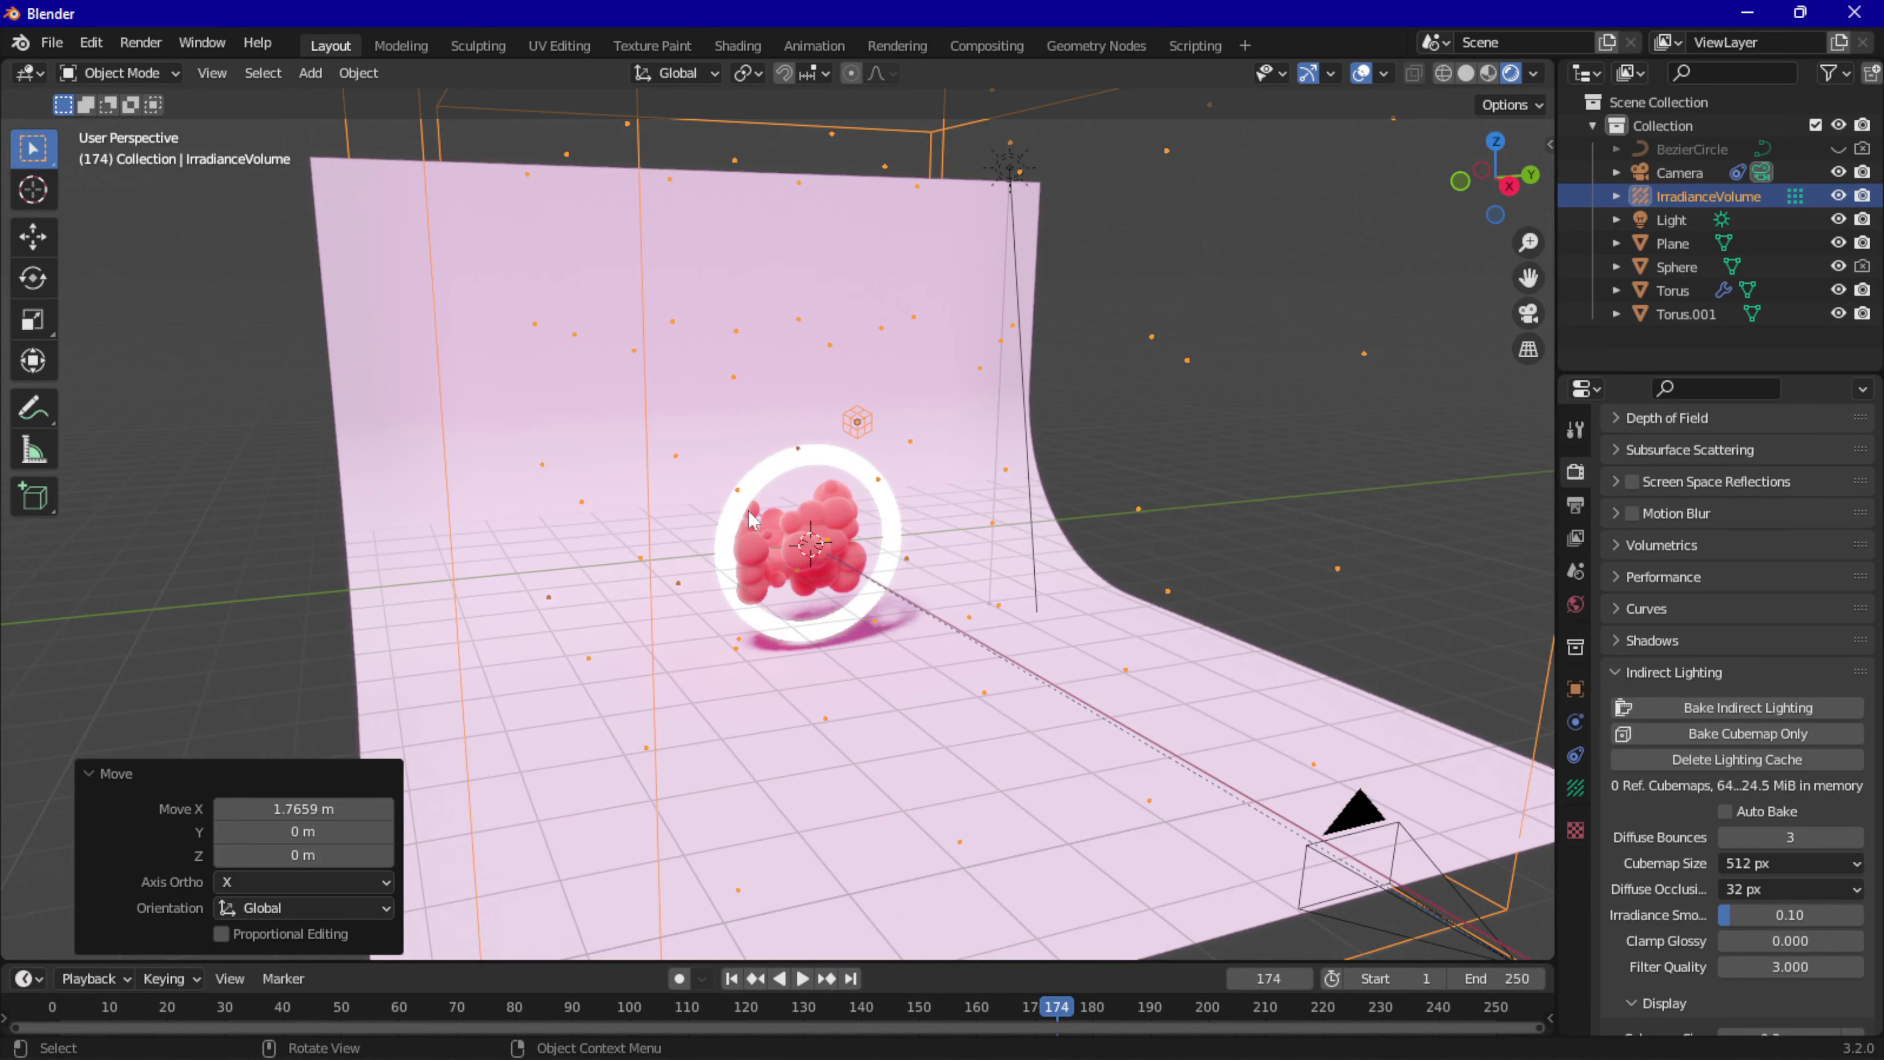
{"action": "left_click", "coordinate": [312, 73]}
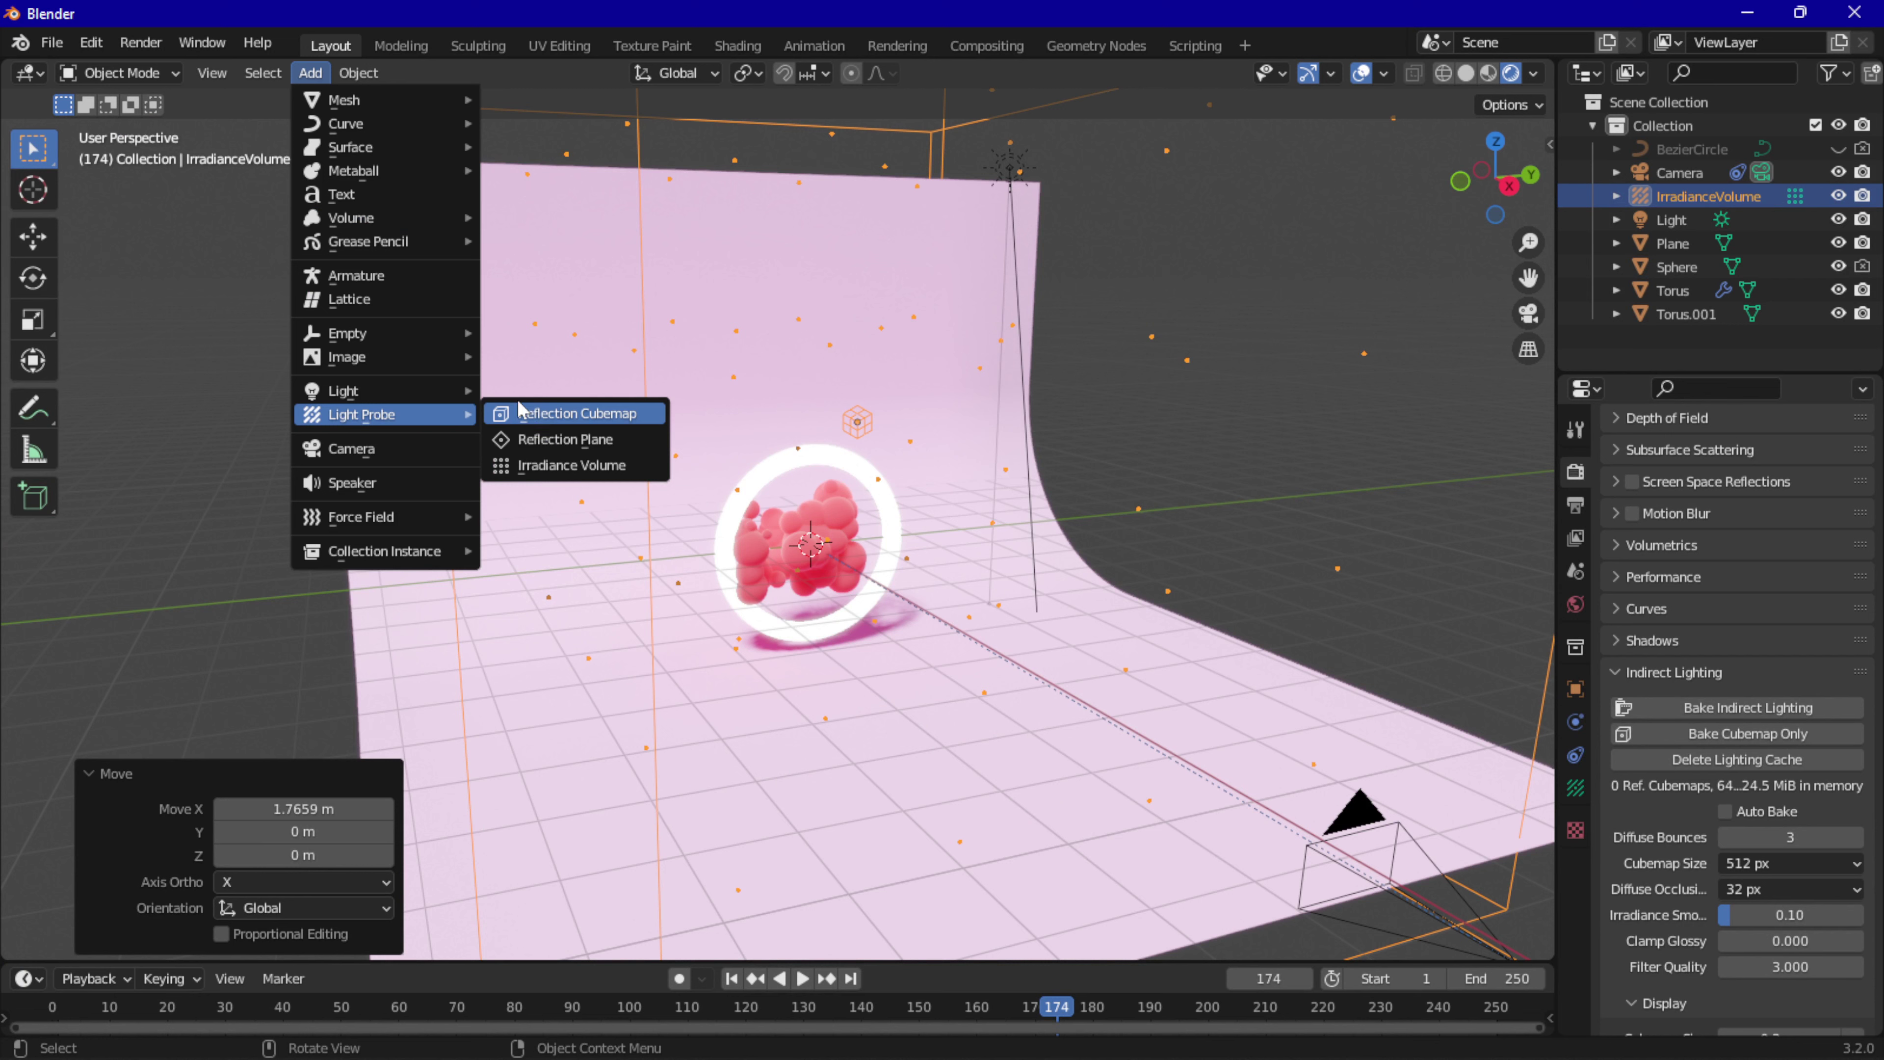
Add a Reflection Cubemap light probe at the scene centre.
{"action": "left_click", "coordinate": [564, 413]}
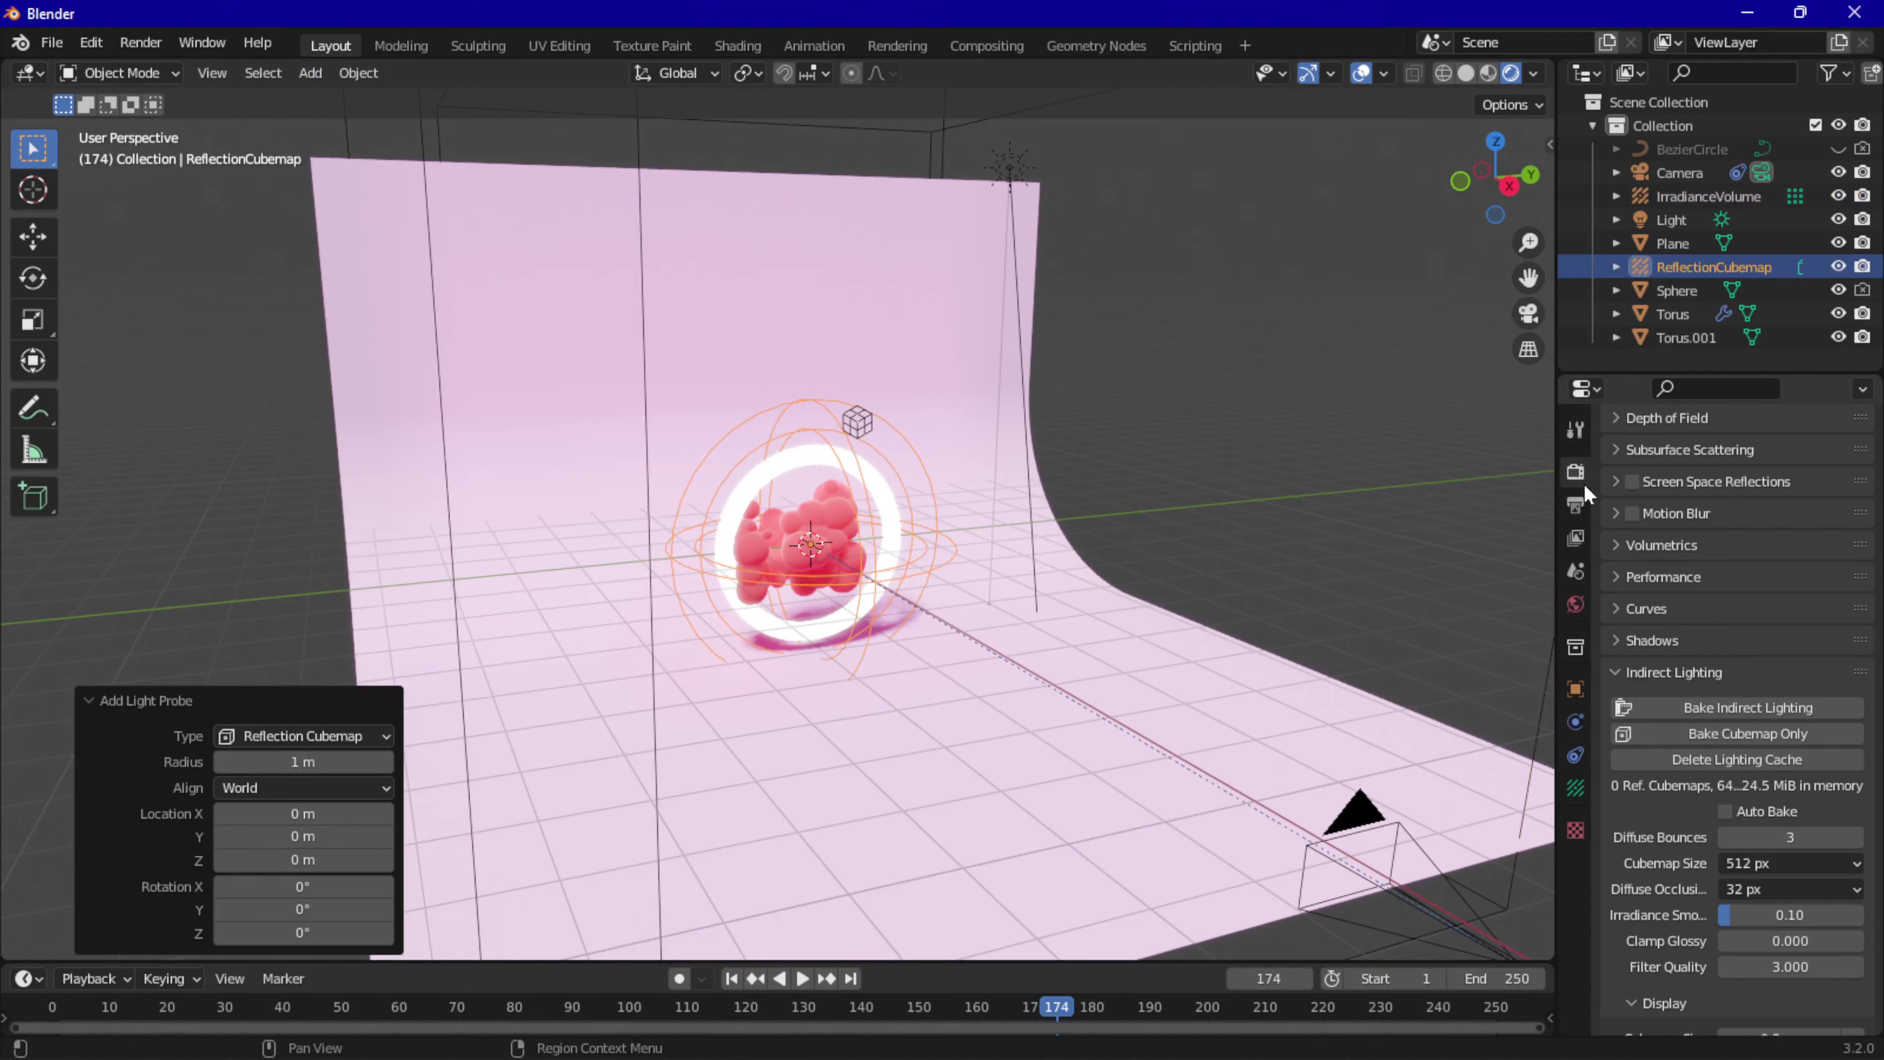
{"action": "scroll", "coordinate": [1660, 650], "scroll_direction": "up", "scroll_amount": 1}
{"action": "scroll", "coordinate": [1682, 618], "scroll_direction": "up", "scroll_amount": 3}
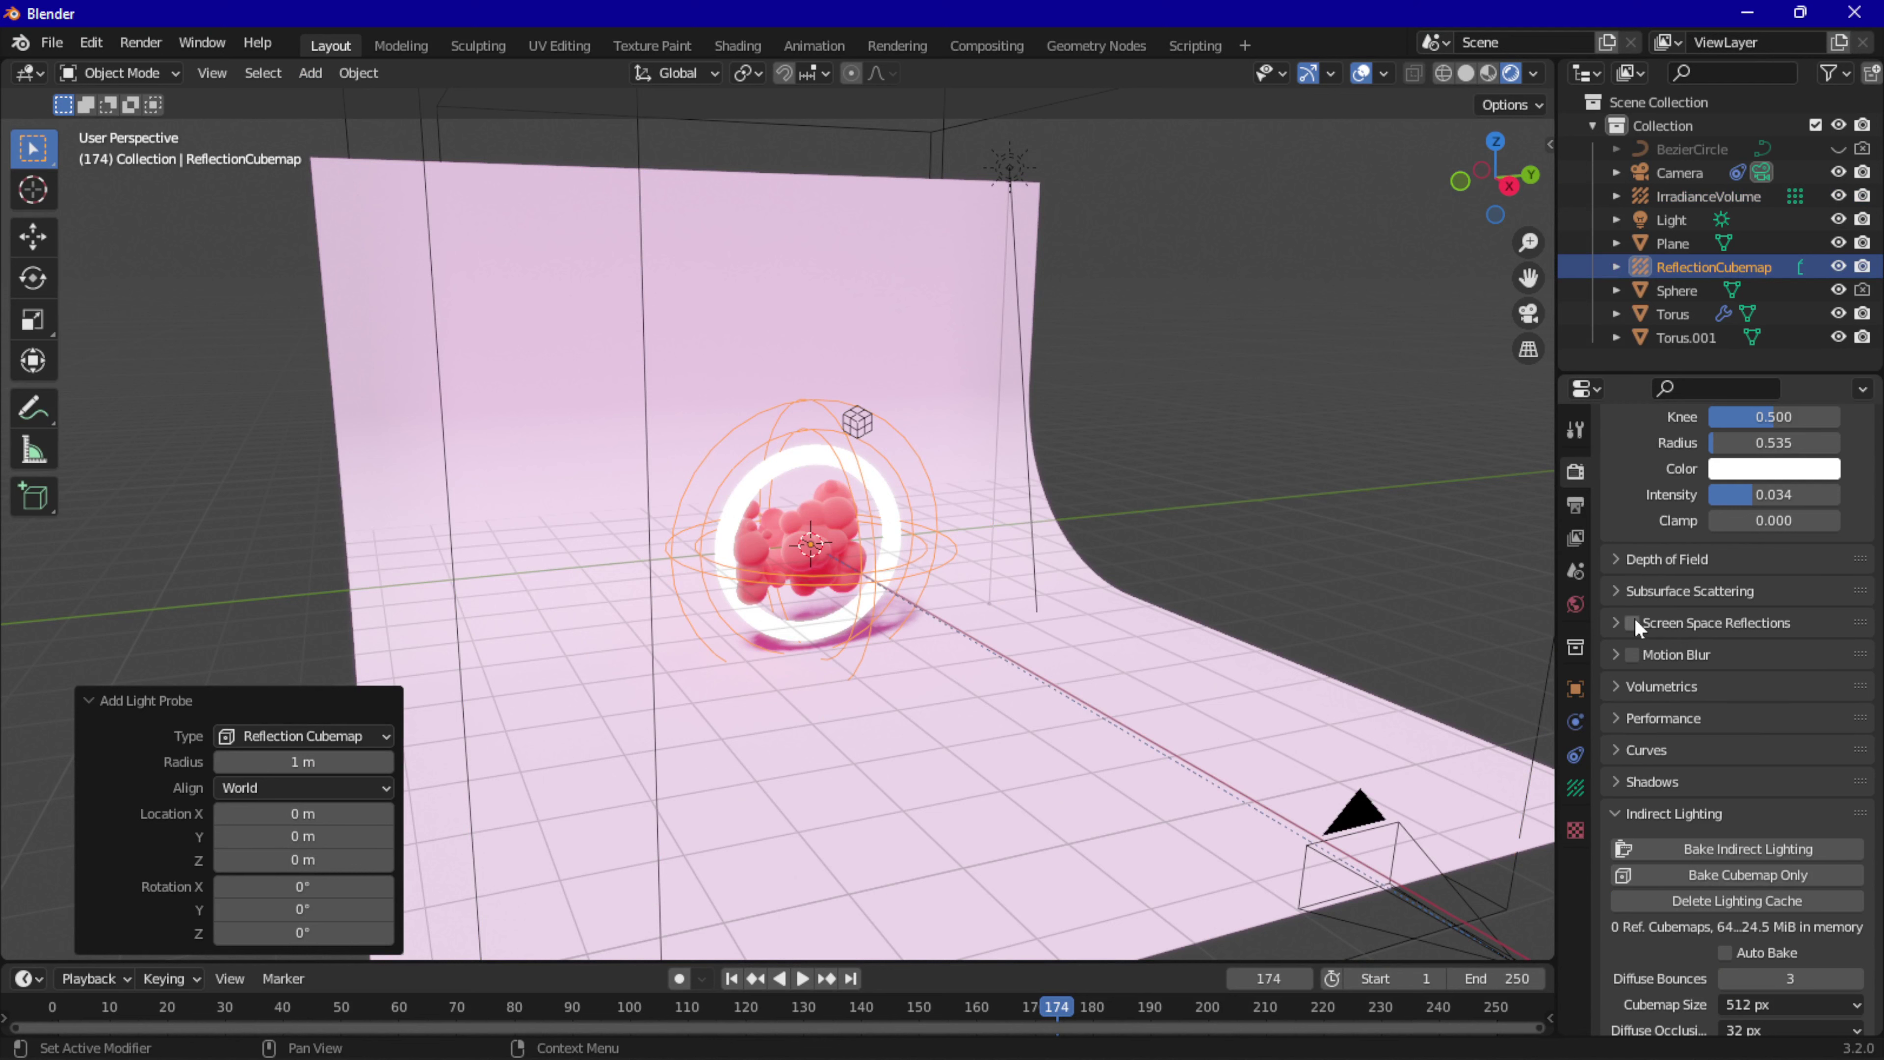
Enable Screen Space Reflections with Refraction in Render Properties.
{"action": "left_click", "coordinate": [1631, 623]}
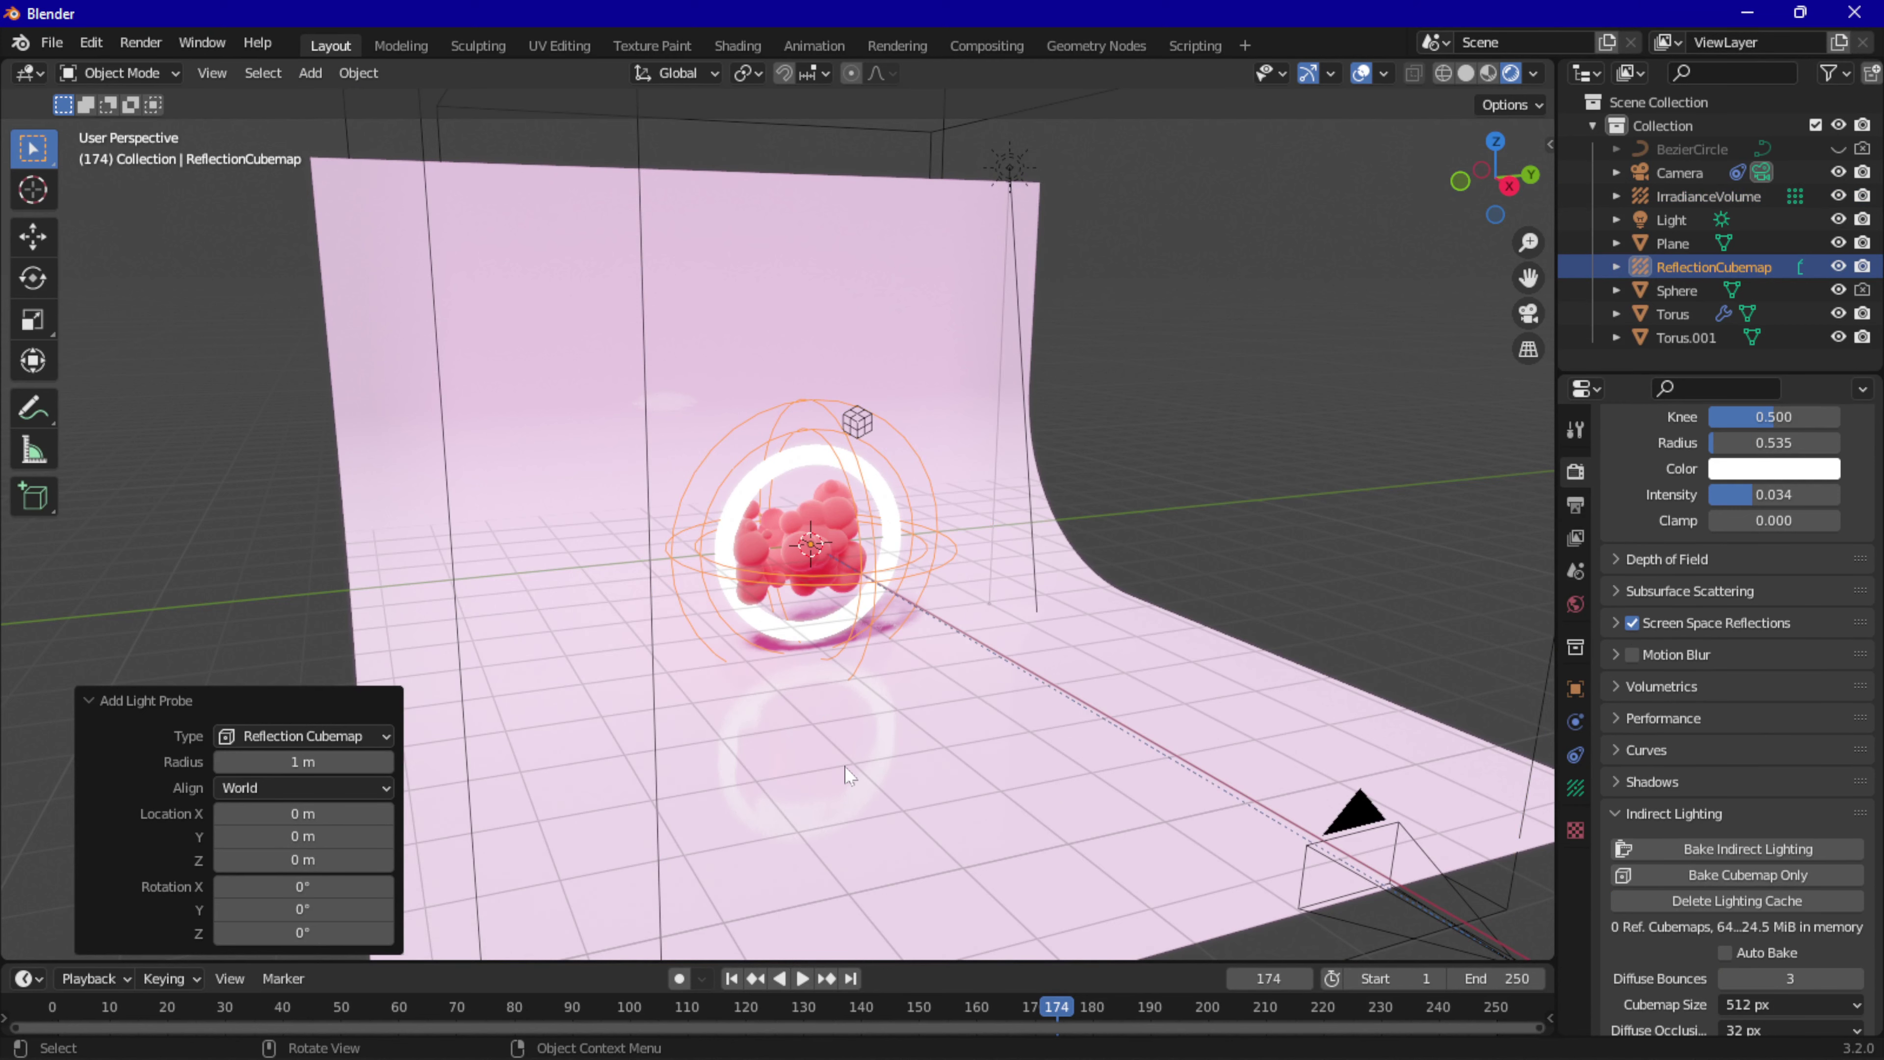
{"action": "scroll", "coordinate": [838, 786], "scroll_direction": "up", "scroll_amount": 3}
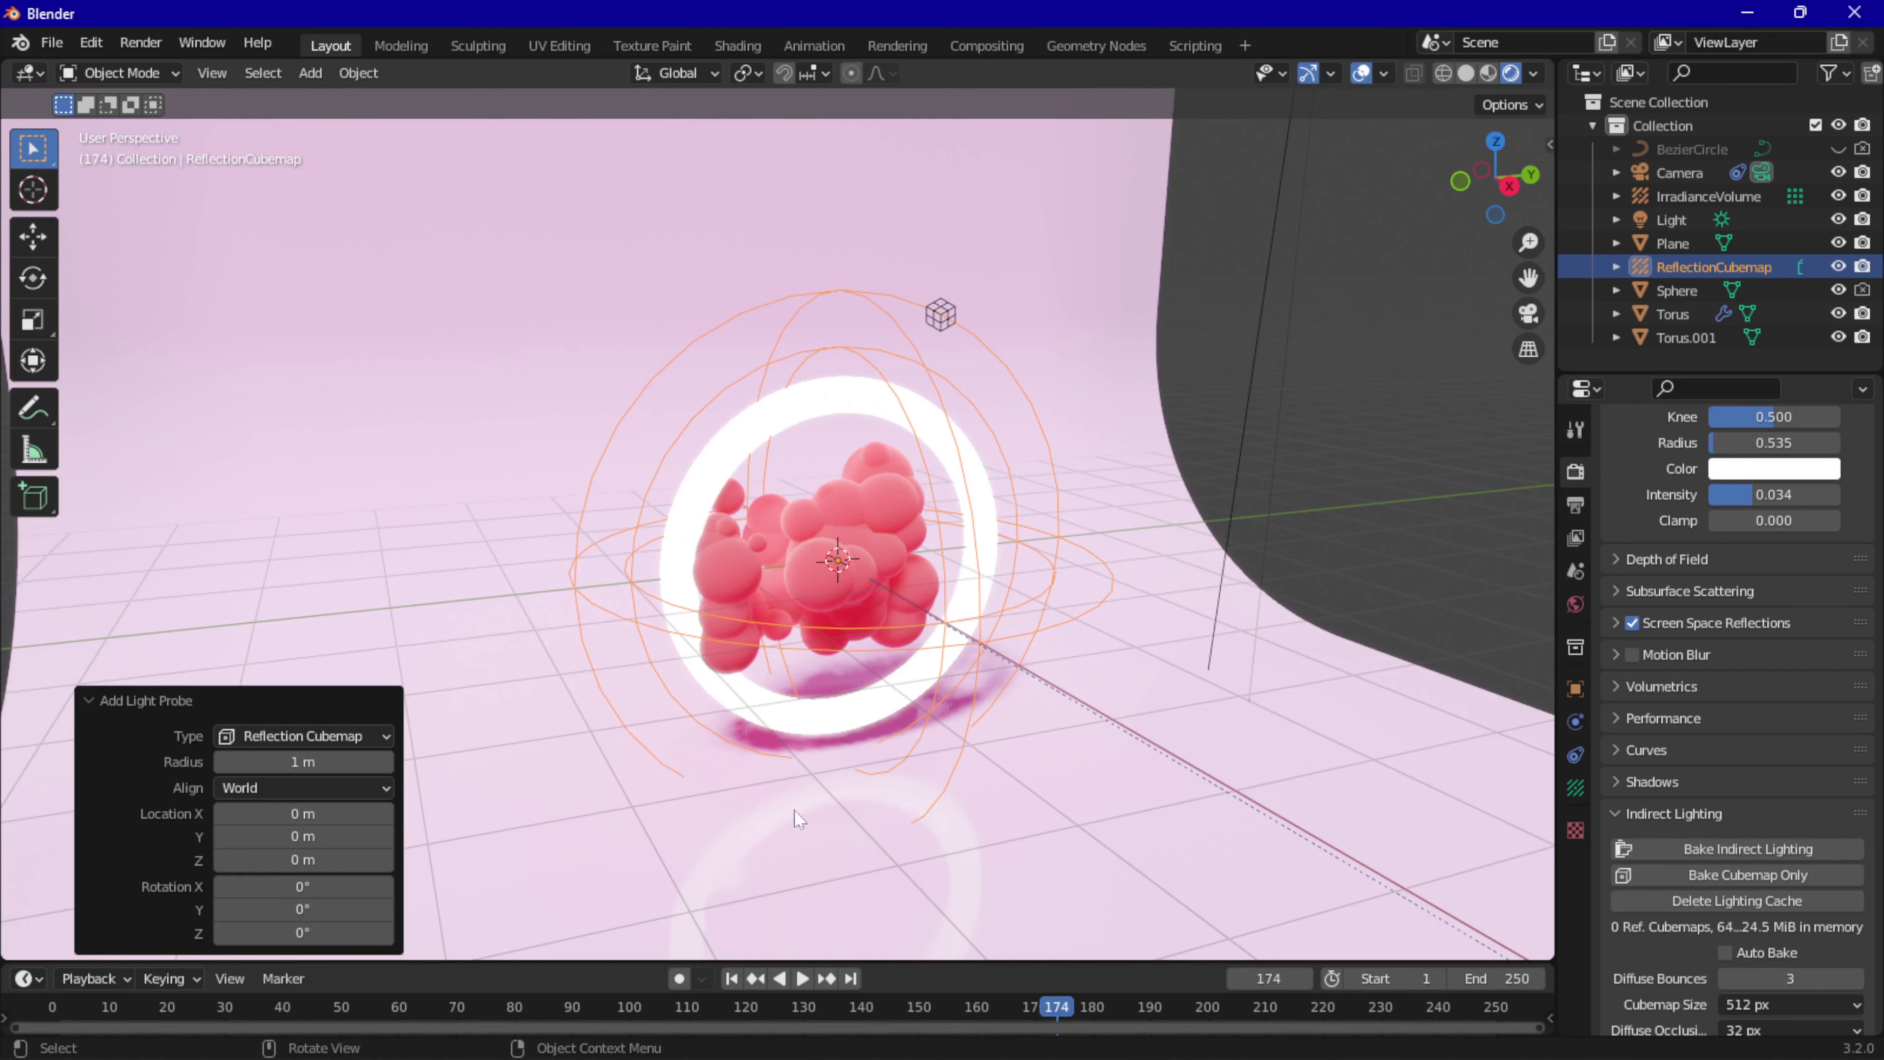
{"action": "scroll", "coordinate": [811, 771], "scroll_direction": "down", "scroll_amount": 1}
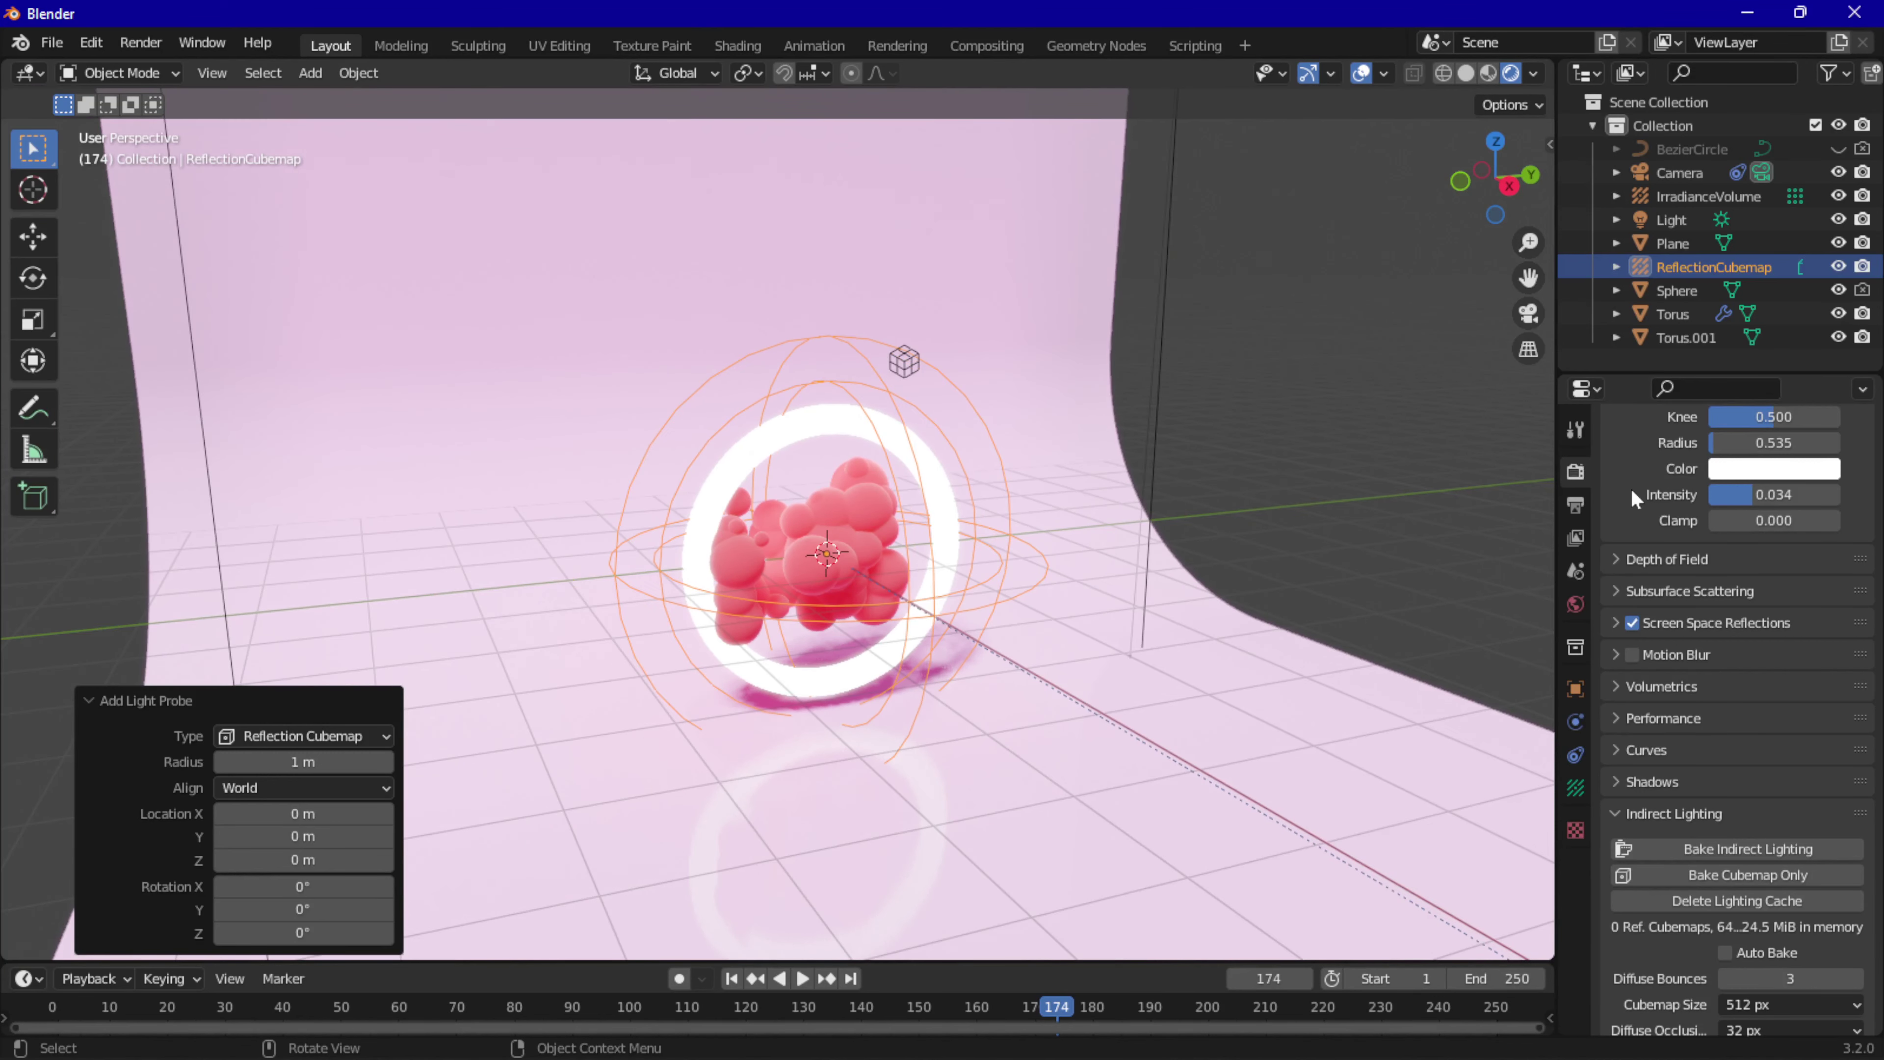
{"action": "left_click", "coordinate": [1614, 624]}
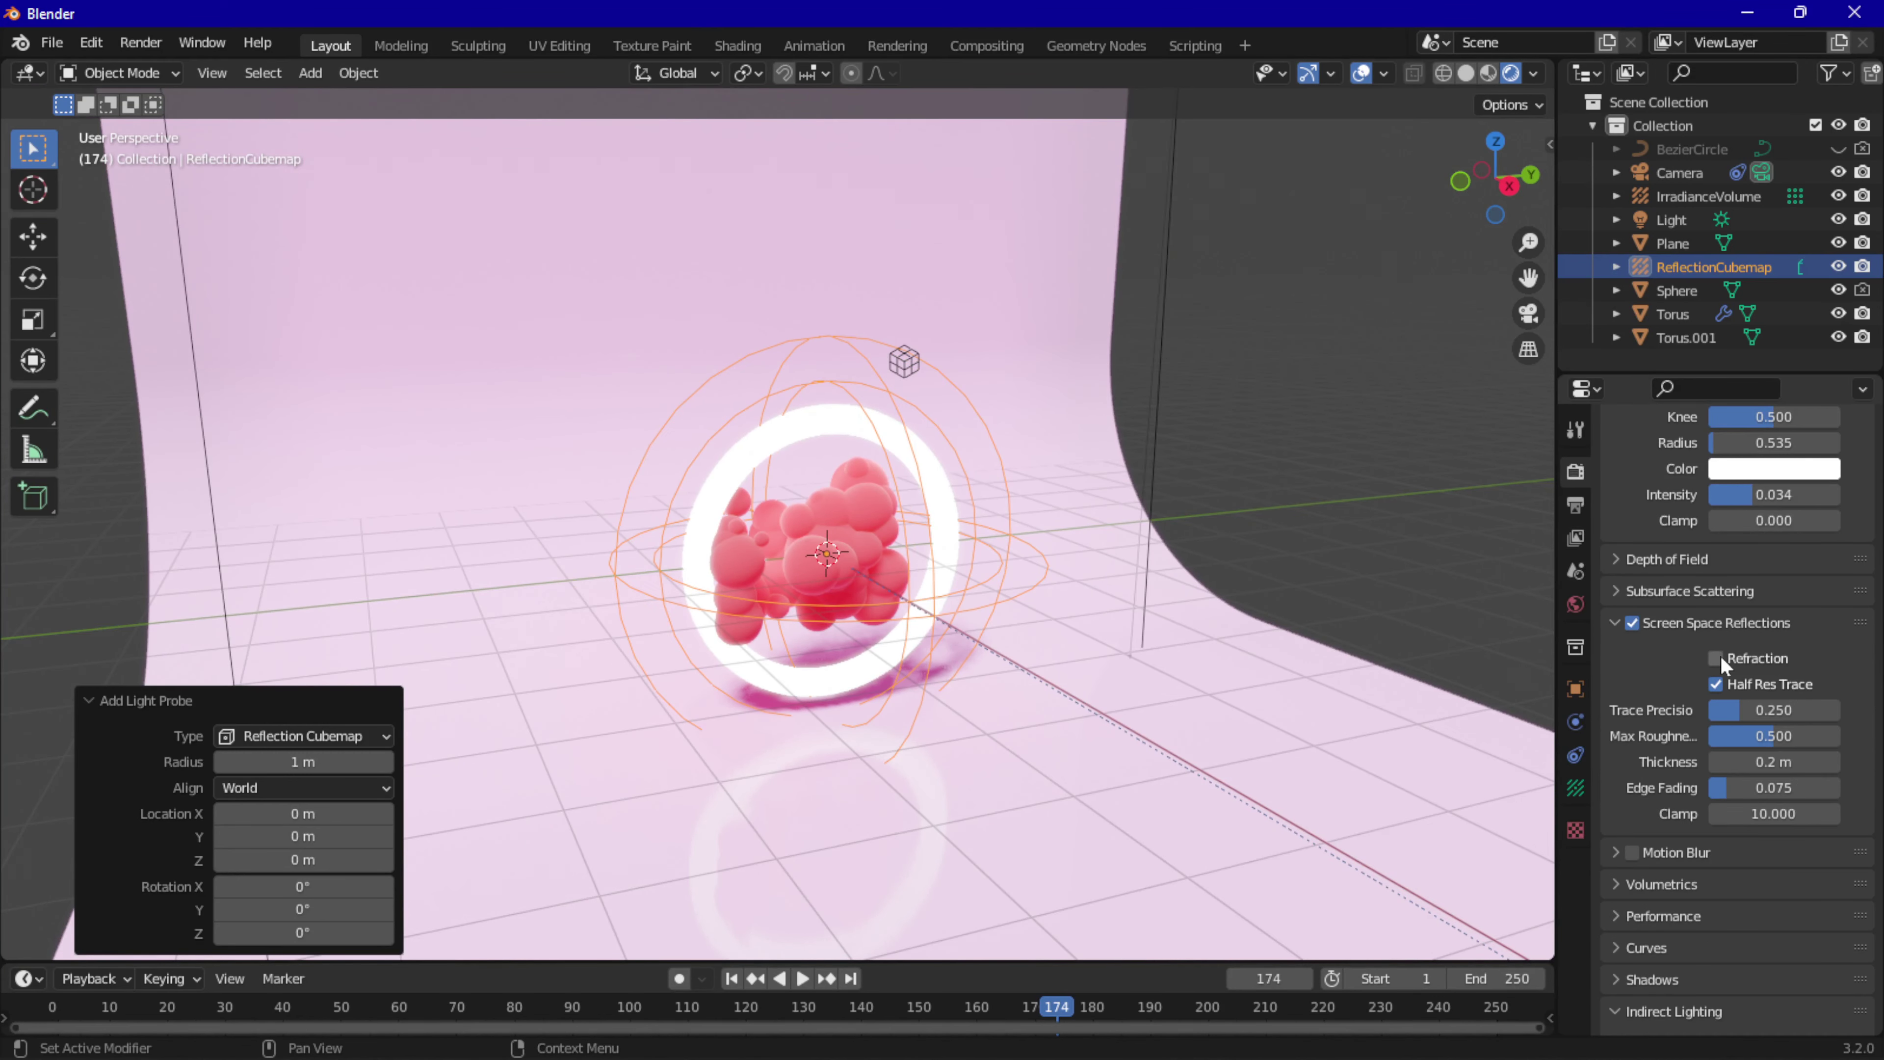
{"action": "left_click", "coordinate": [1717, 657]}
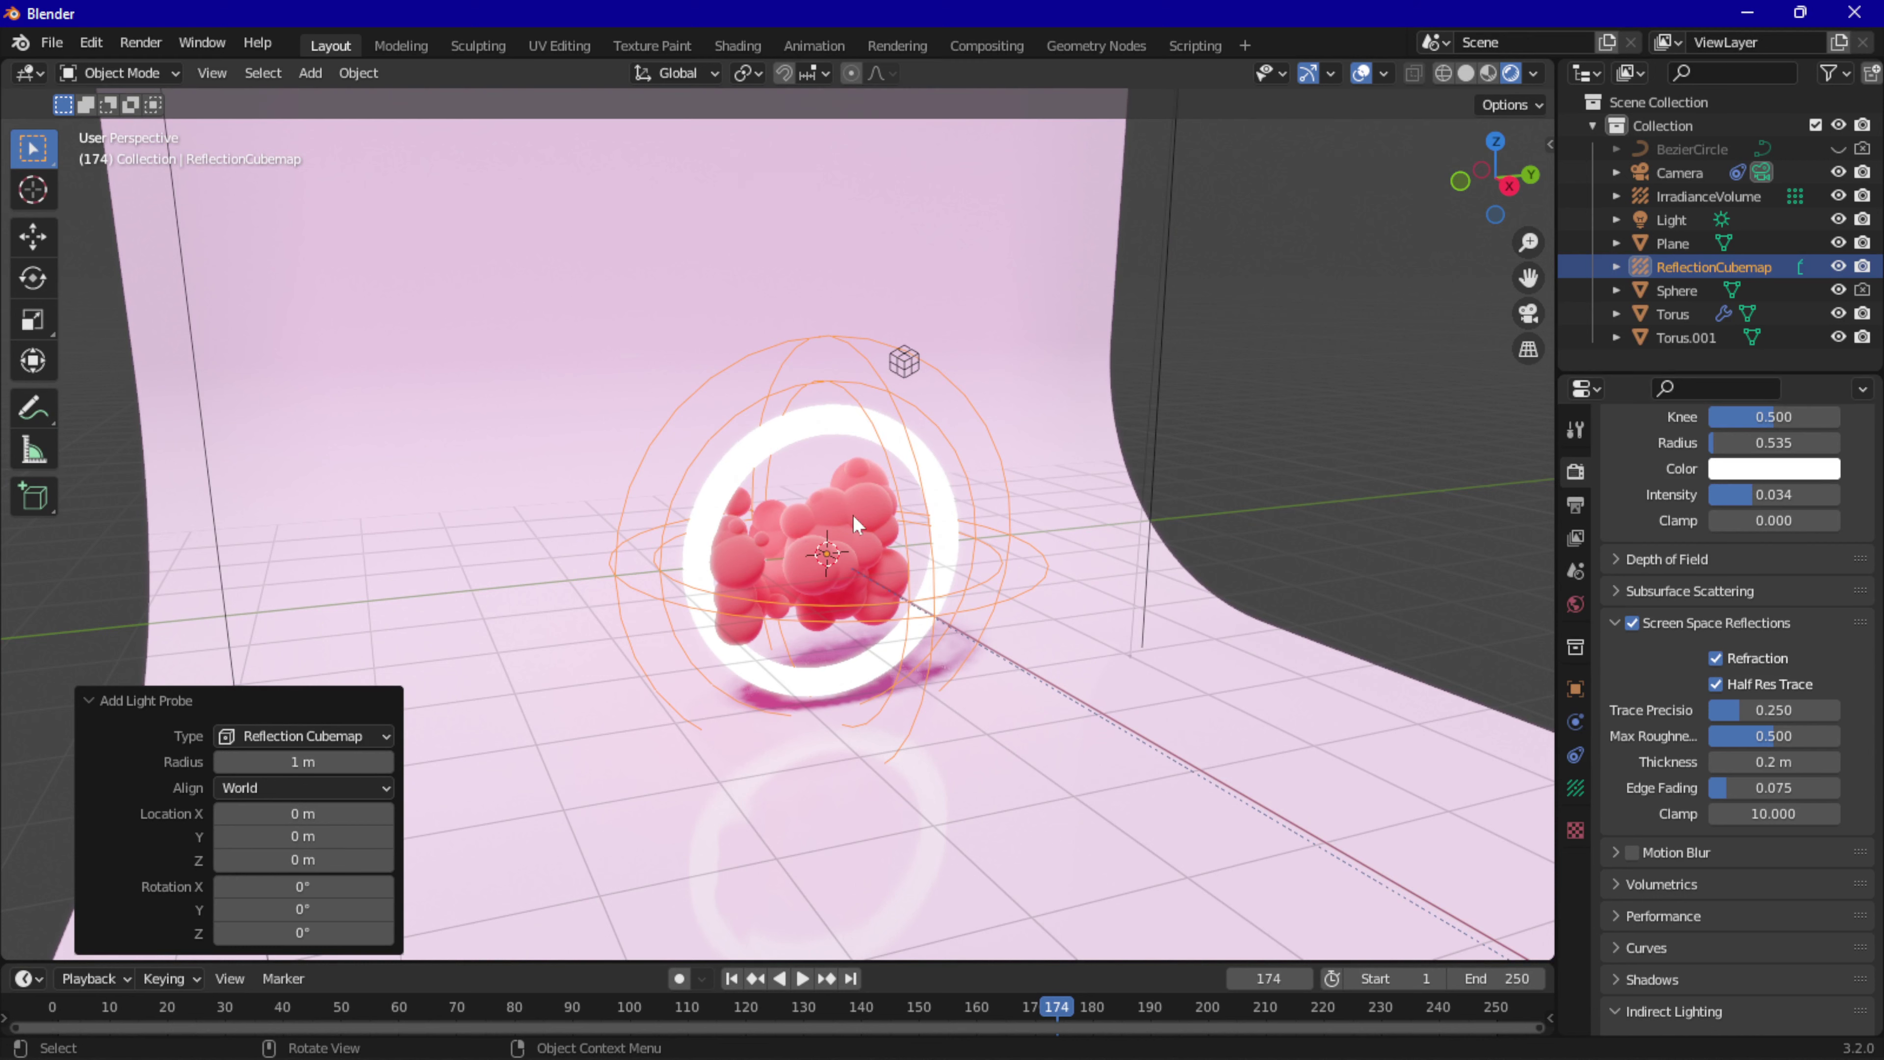
{"action": "scroll", "coordinate": [855, 520], "scroll_direction": "down", "scroll_amount": 3}
Scale the reflection cubemap to 3.506 and bake the indirect lighting.
{"action": "key", "text": "s"}
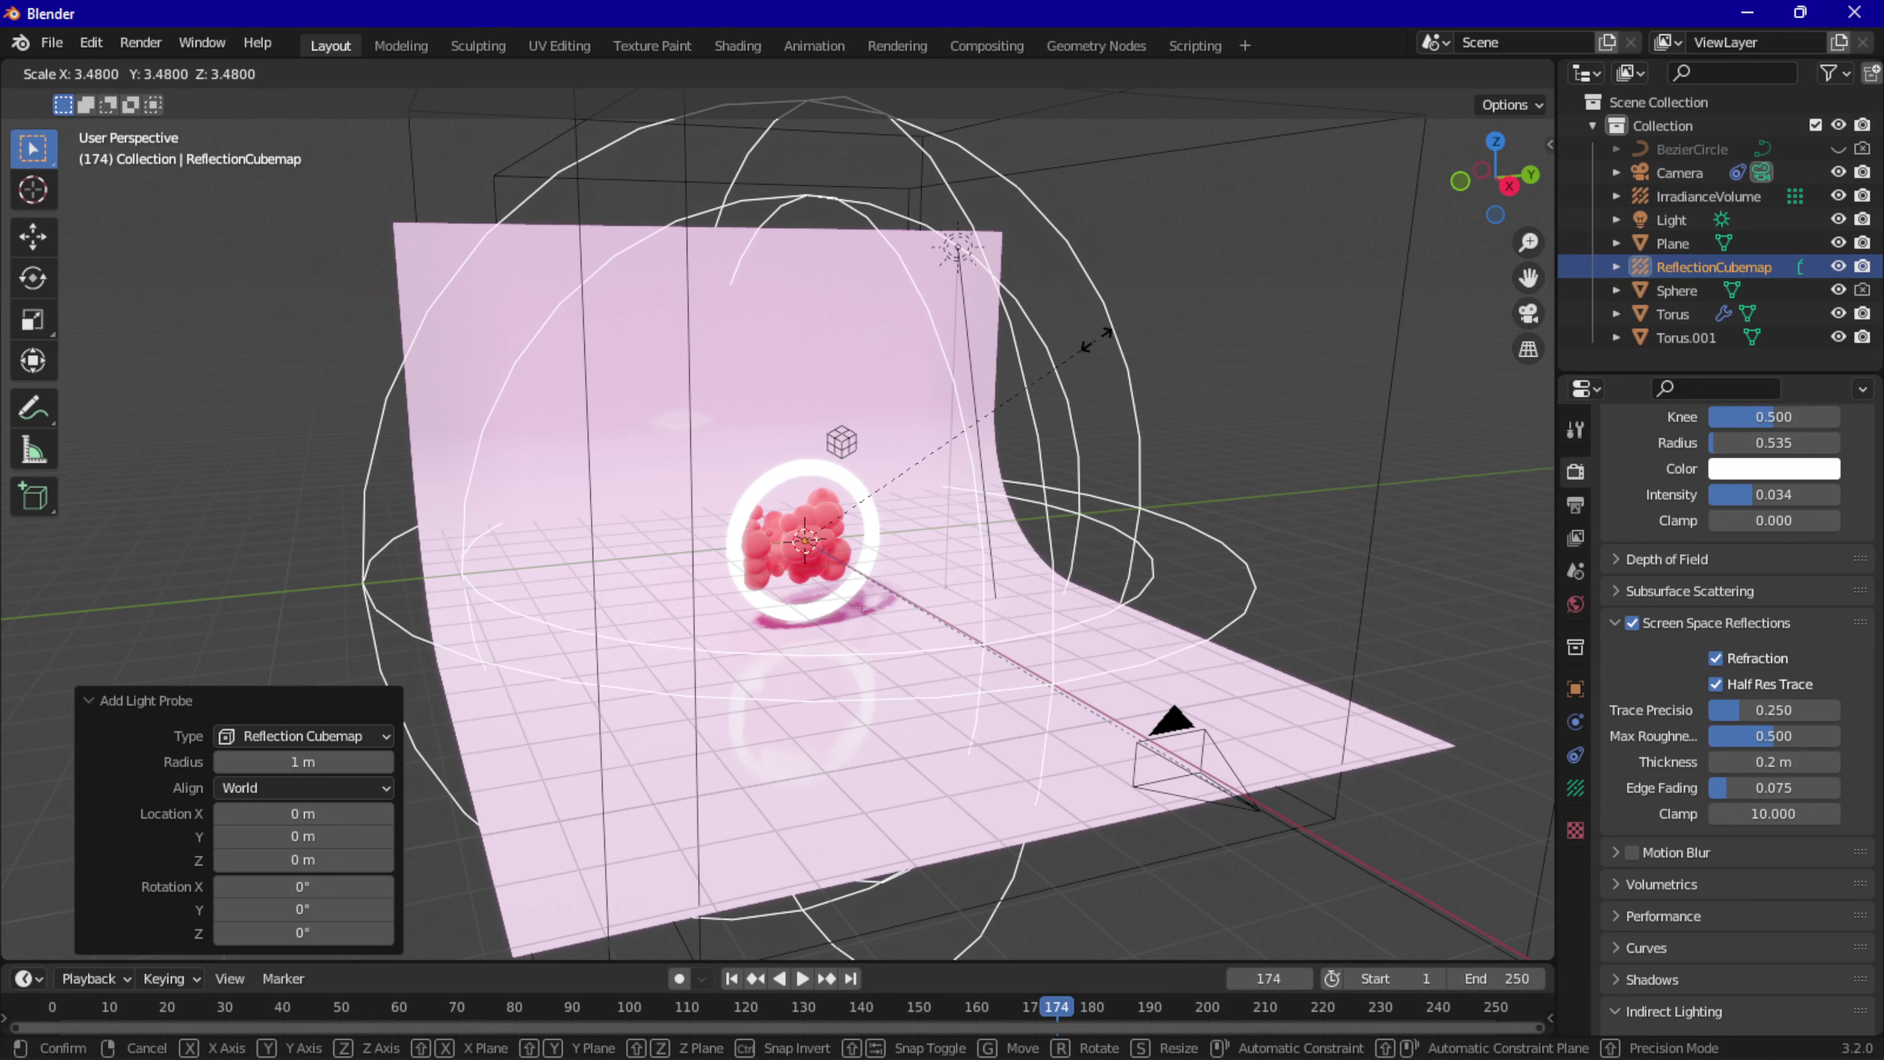
{"action": "left_click", "coordinate": [1100, 340]}
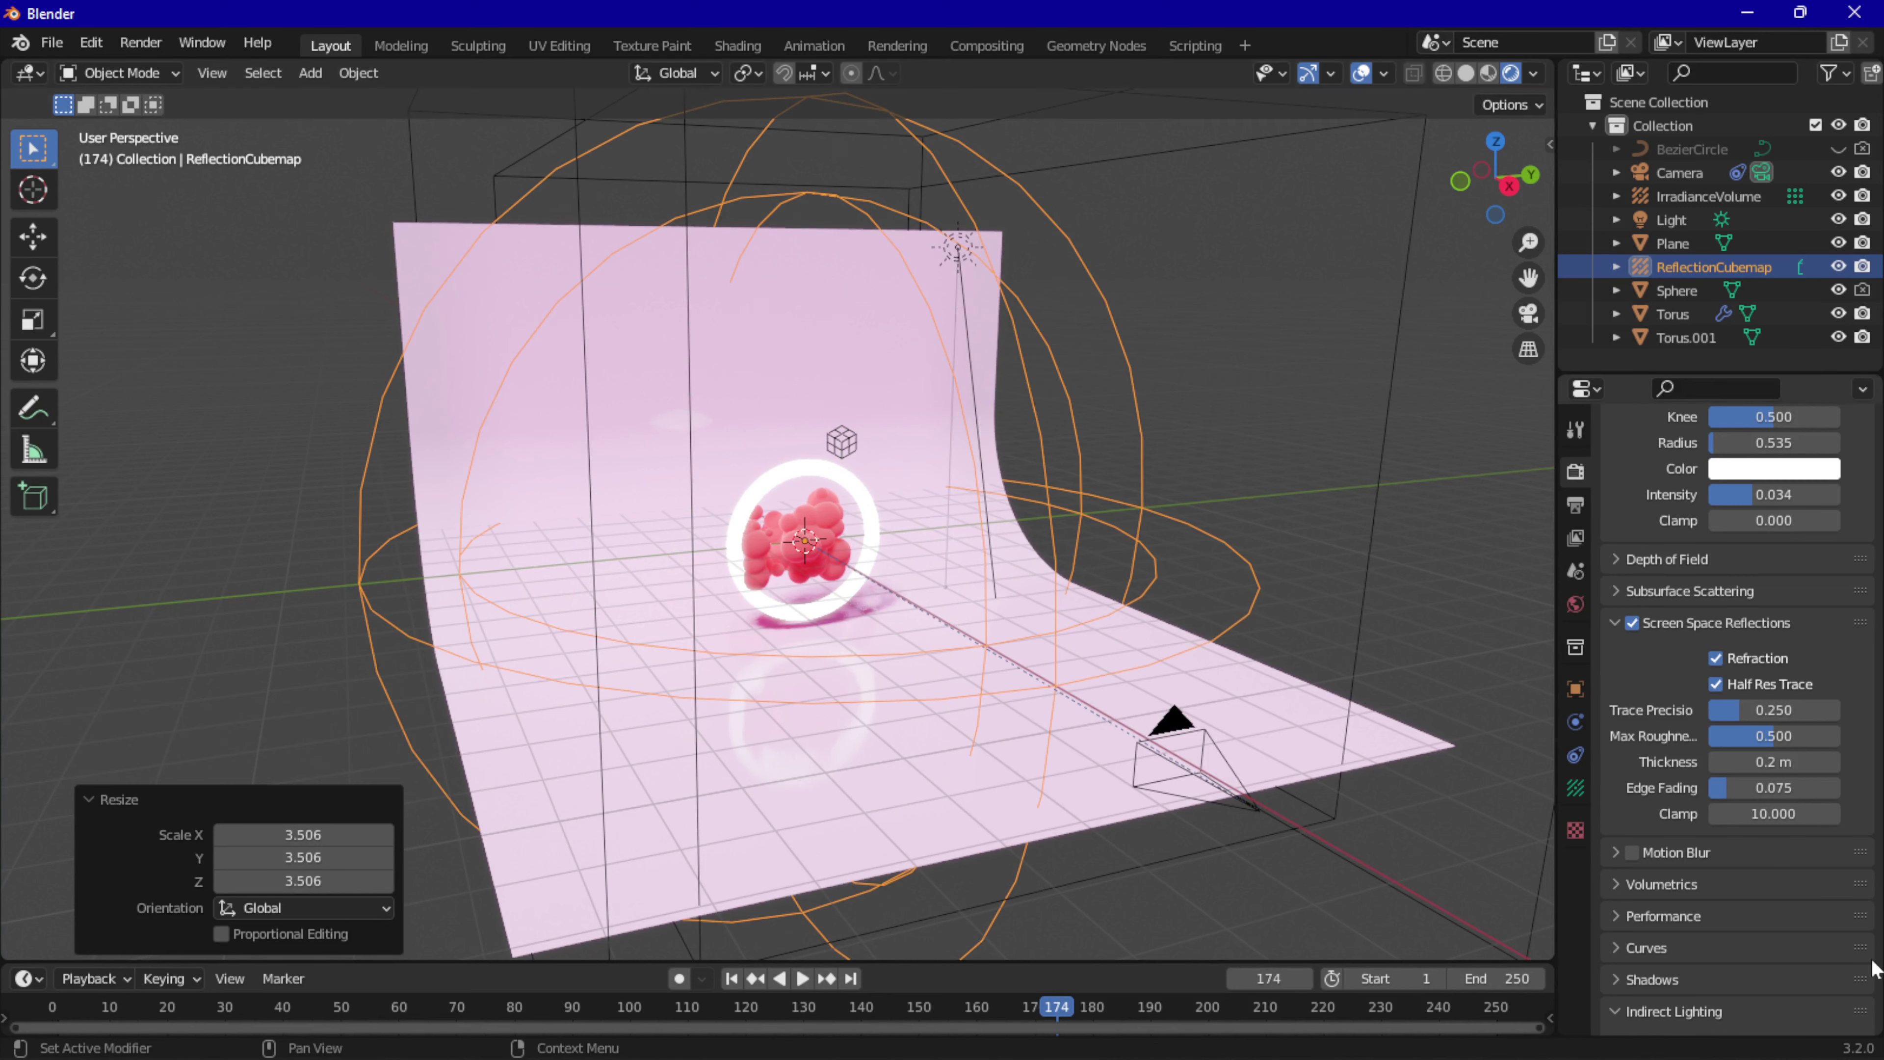
{"action": "scroll", "coordinate": [1636, 660], "scroll_direction": "down", "scroll_amount": 5}
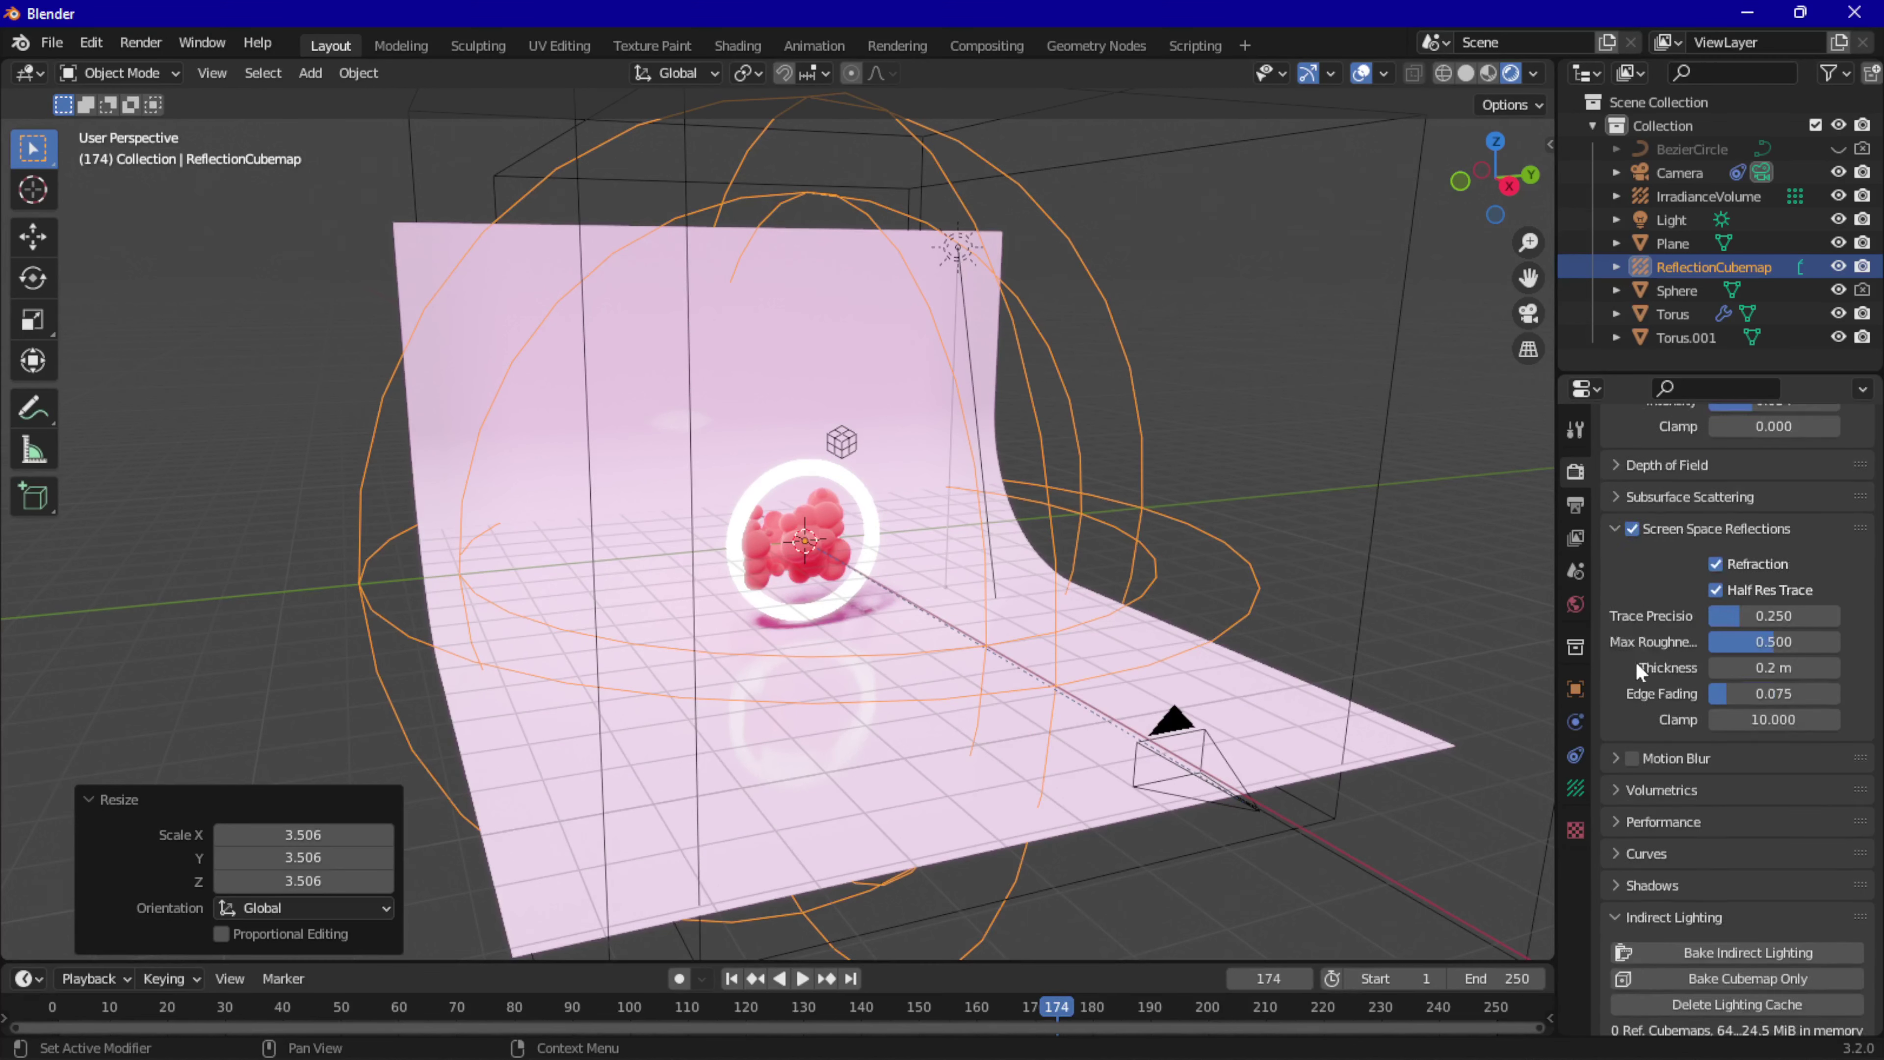
{"action": "scroll", "coordinate": [1646, 660], "scroll_direction": "down", "scroll_amount": 4}
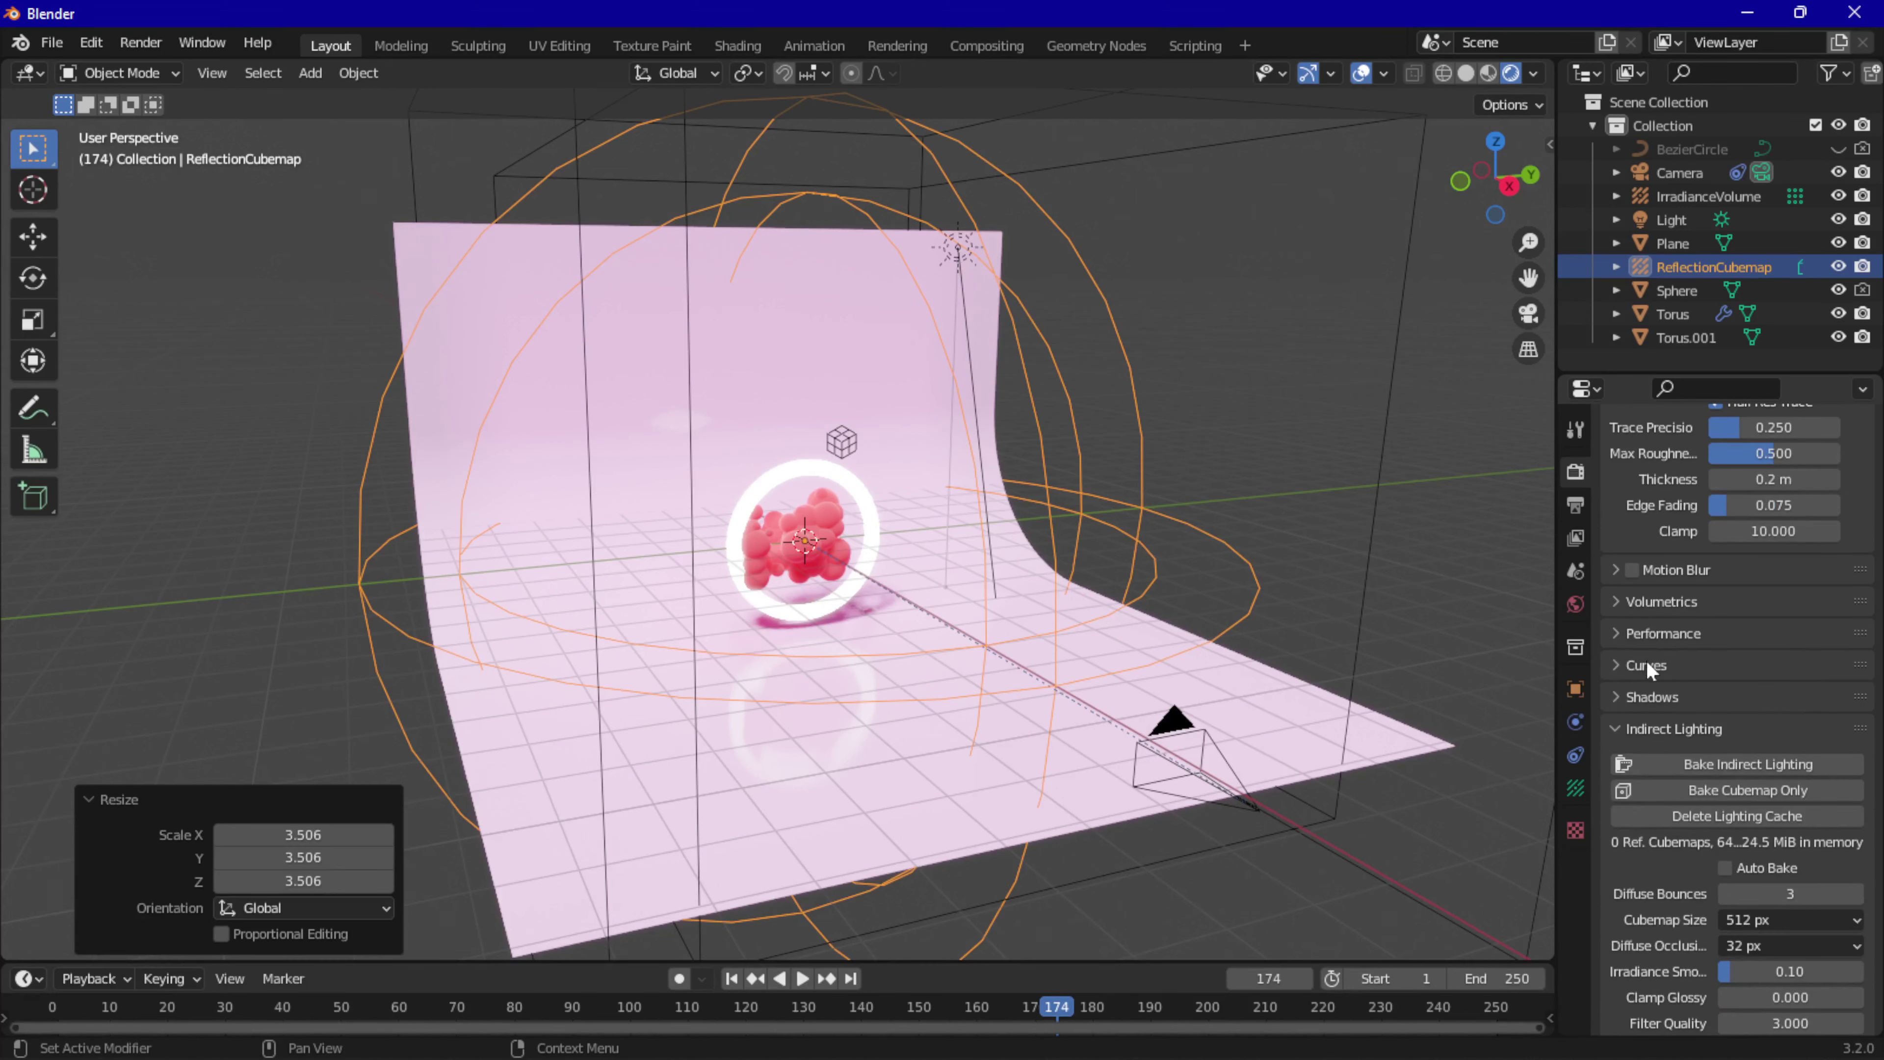
{"action": "left_click", "coordinate": [1738, 760]}
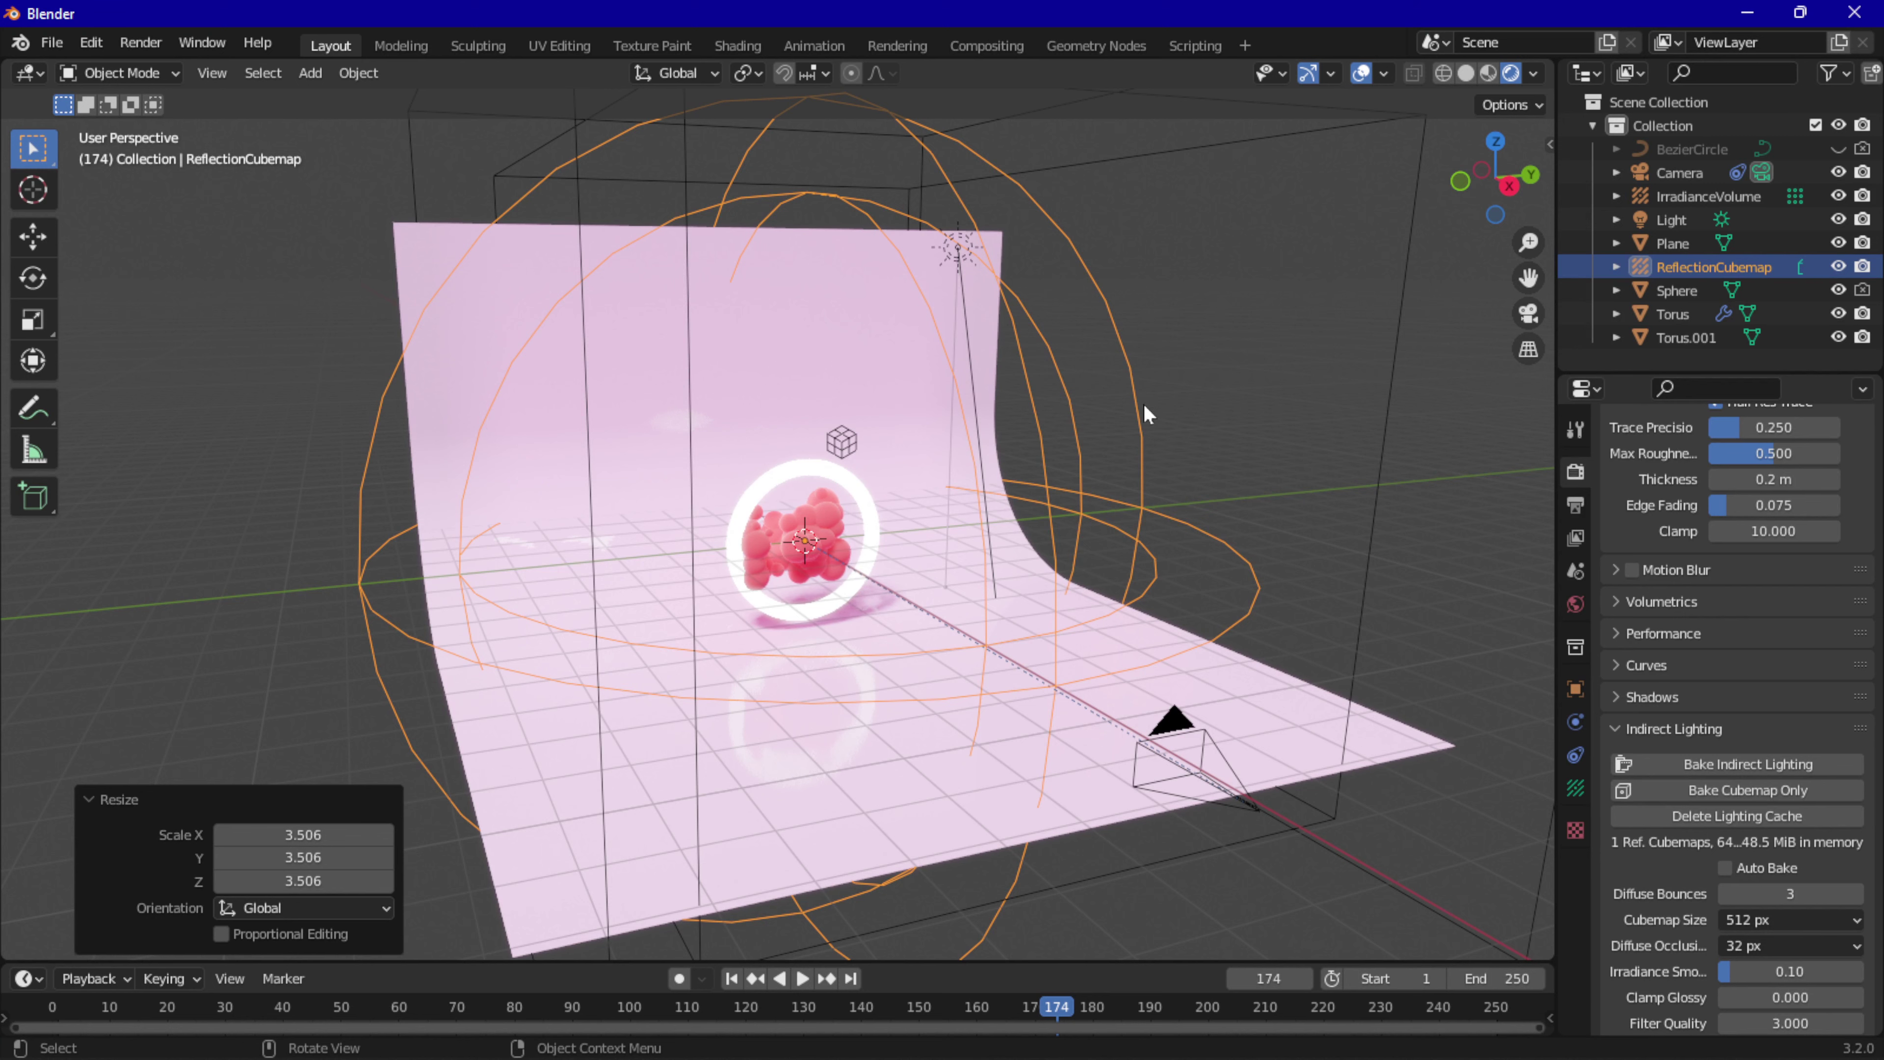
{"action": "scroll", "coordinate": [1072, 412], "scroll_direction": "up", "scroll_amount": 2}
{"action": "scroll", "coordinate": [1077, 408], "scroll_direction": "up", "scroll_amount": 2}
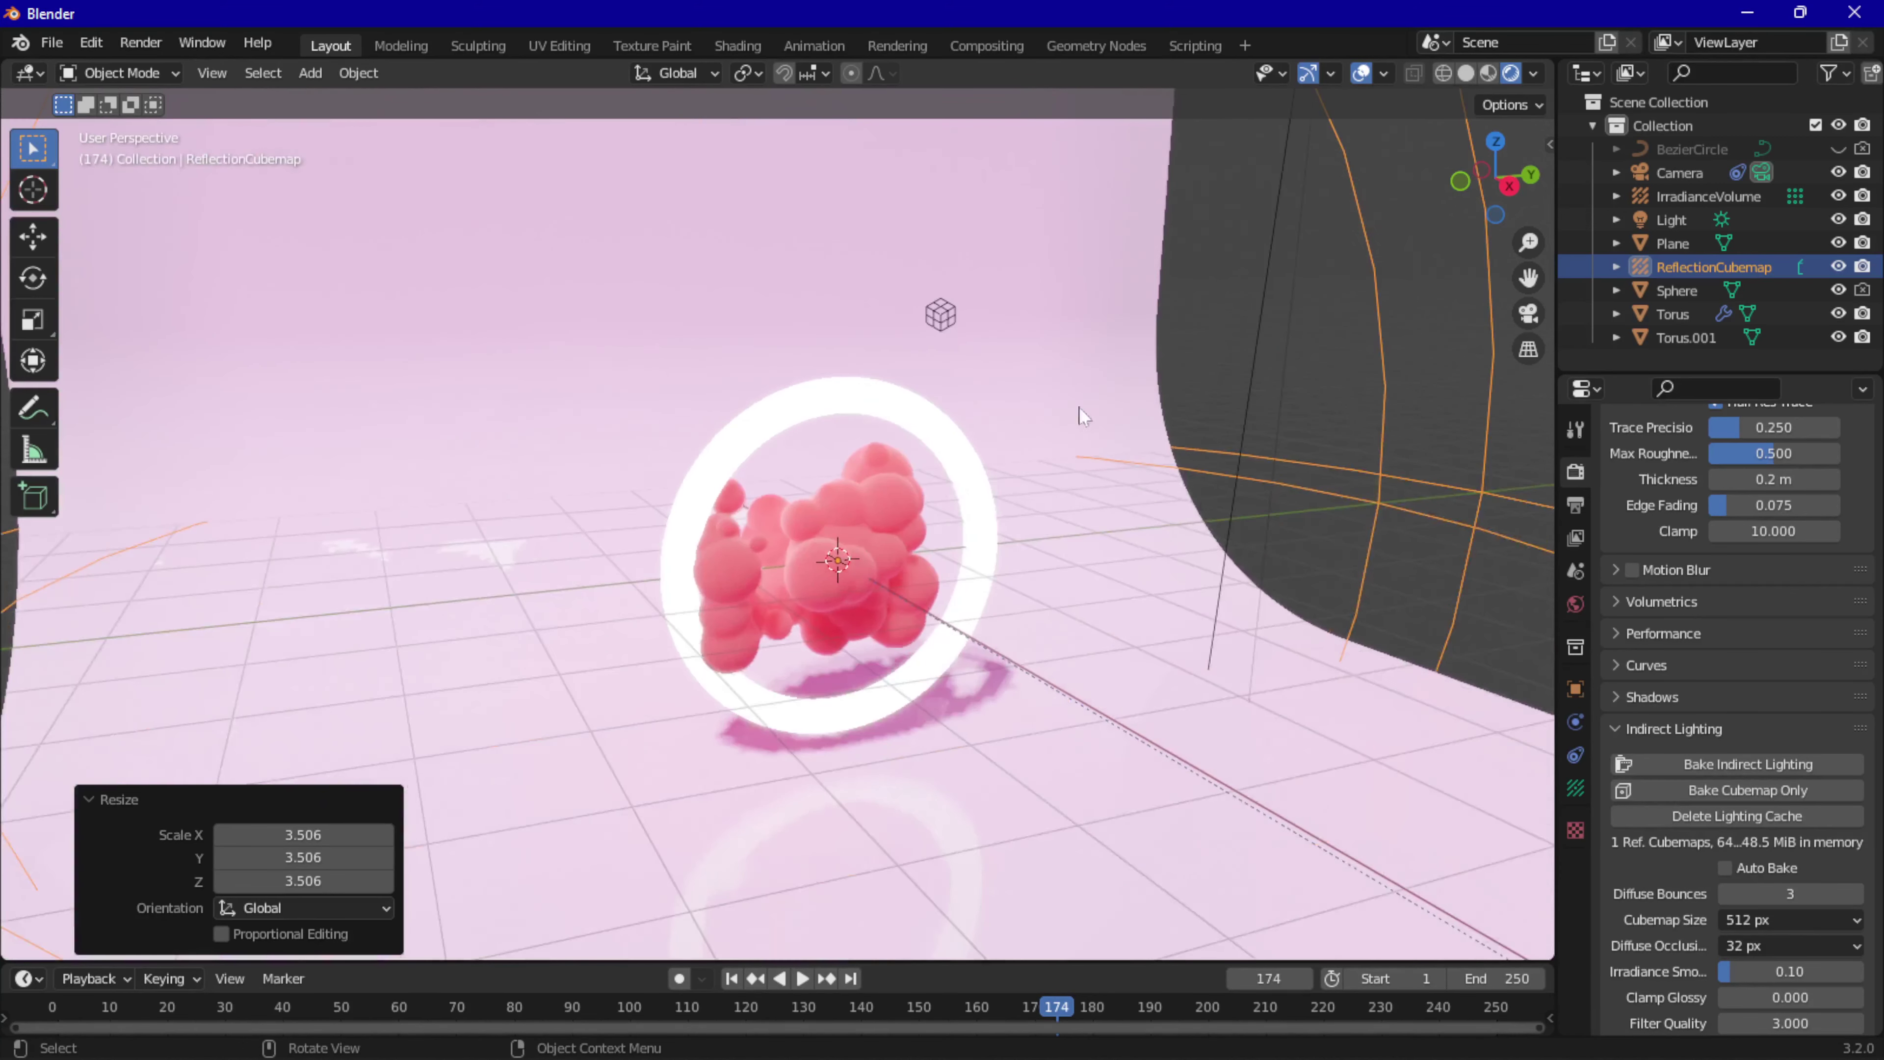
{"action": "scroll", "coordinate": [1129, 425], "scroll_direction": "up", "scroll_amount": 3}
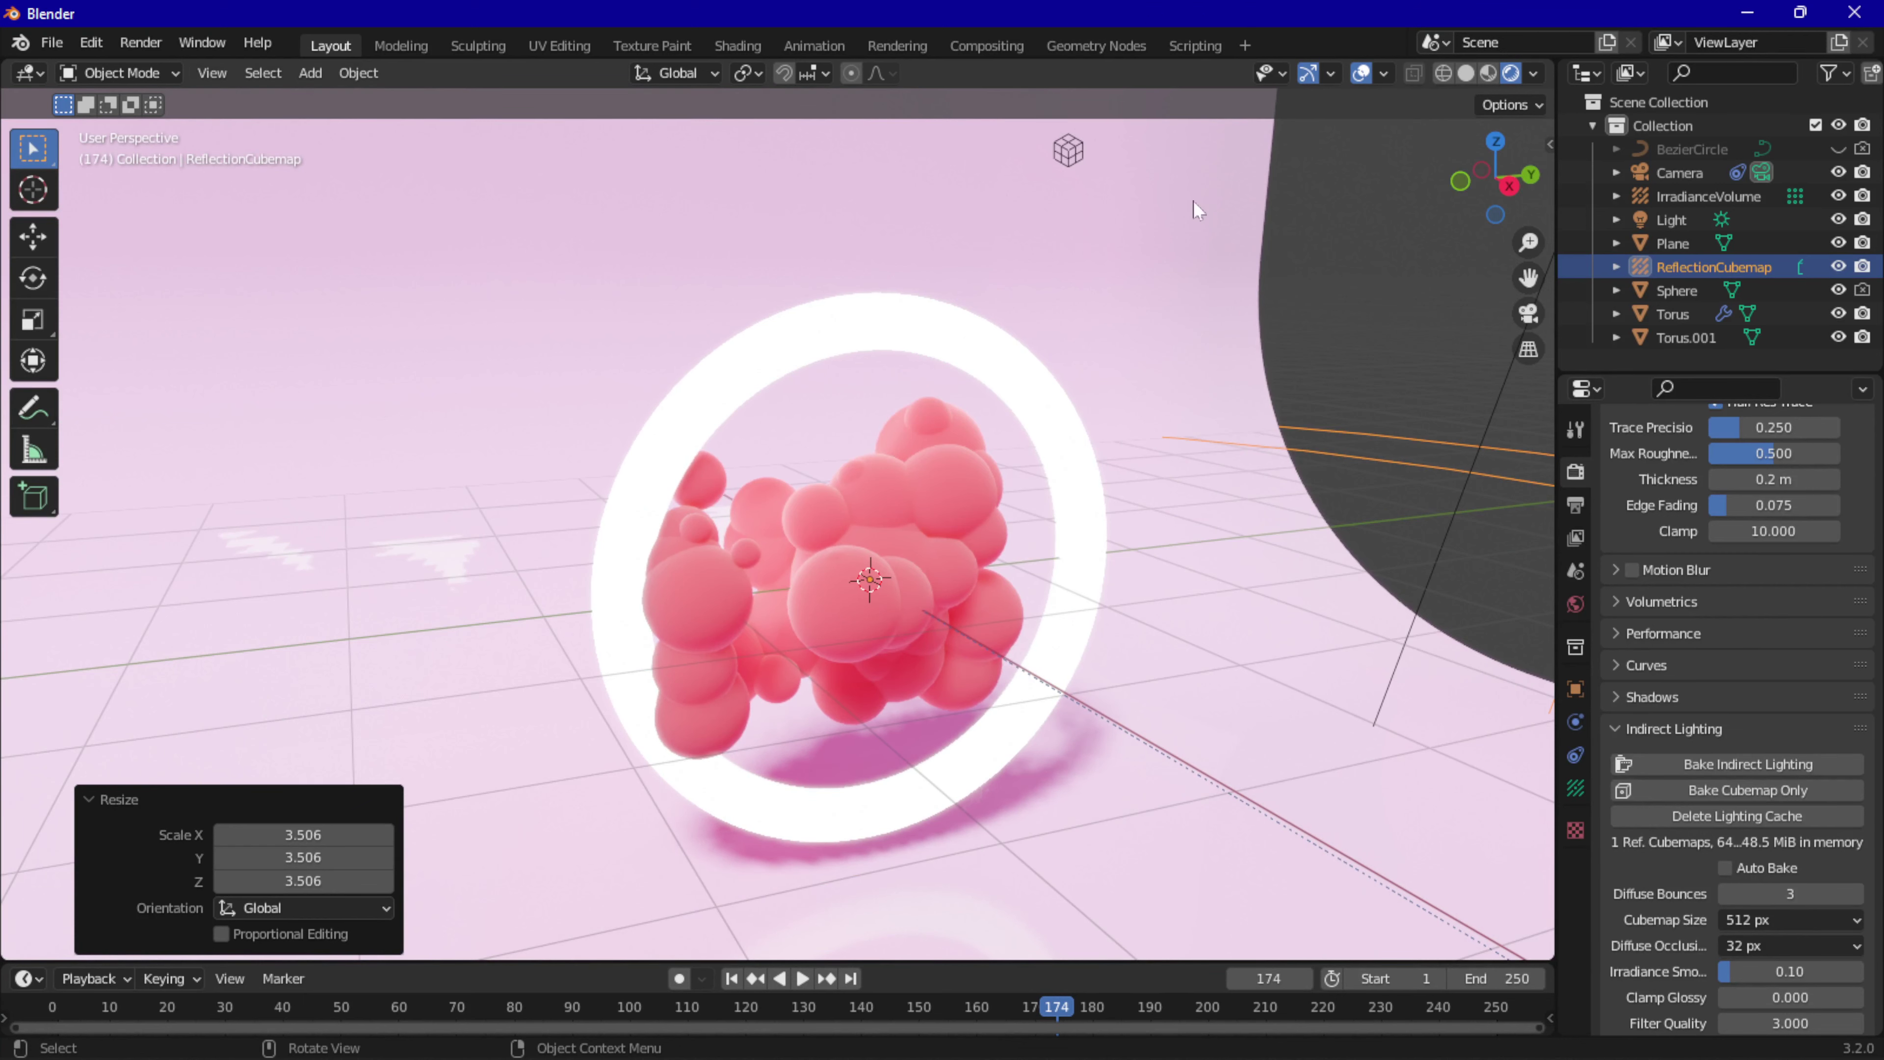
{"action": "left_click", "coordinate": [1528, 313]}
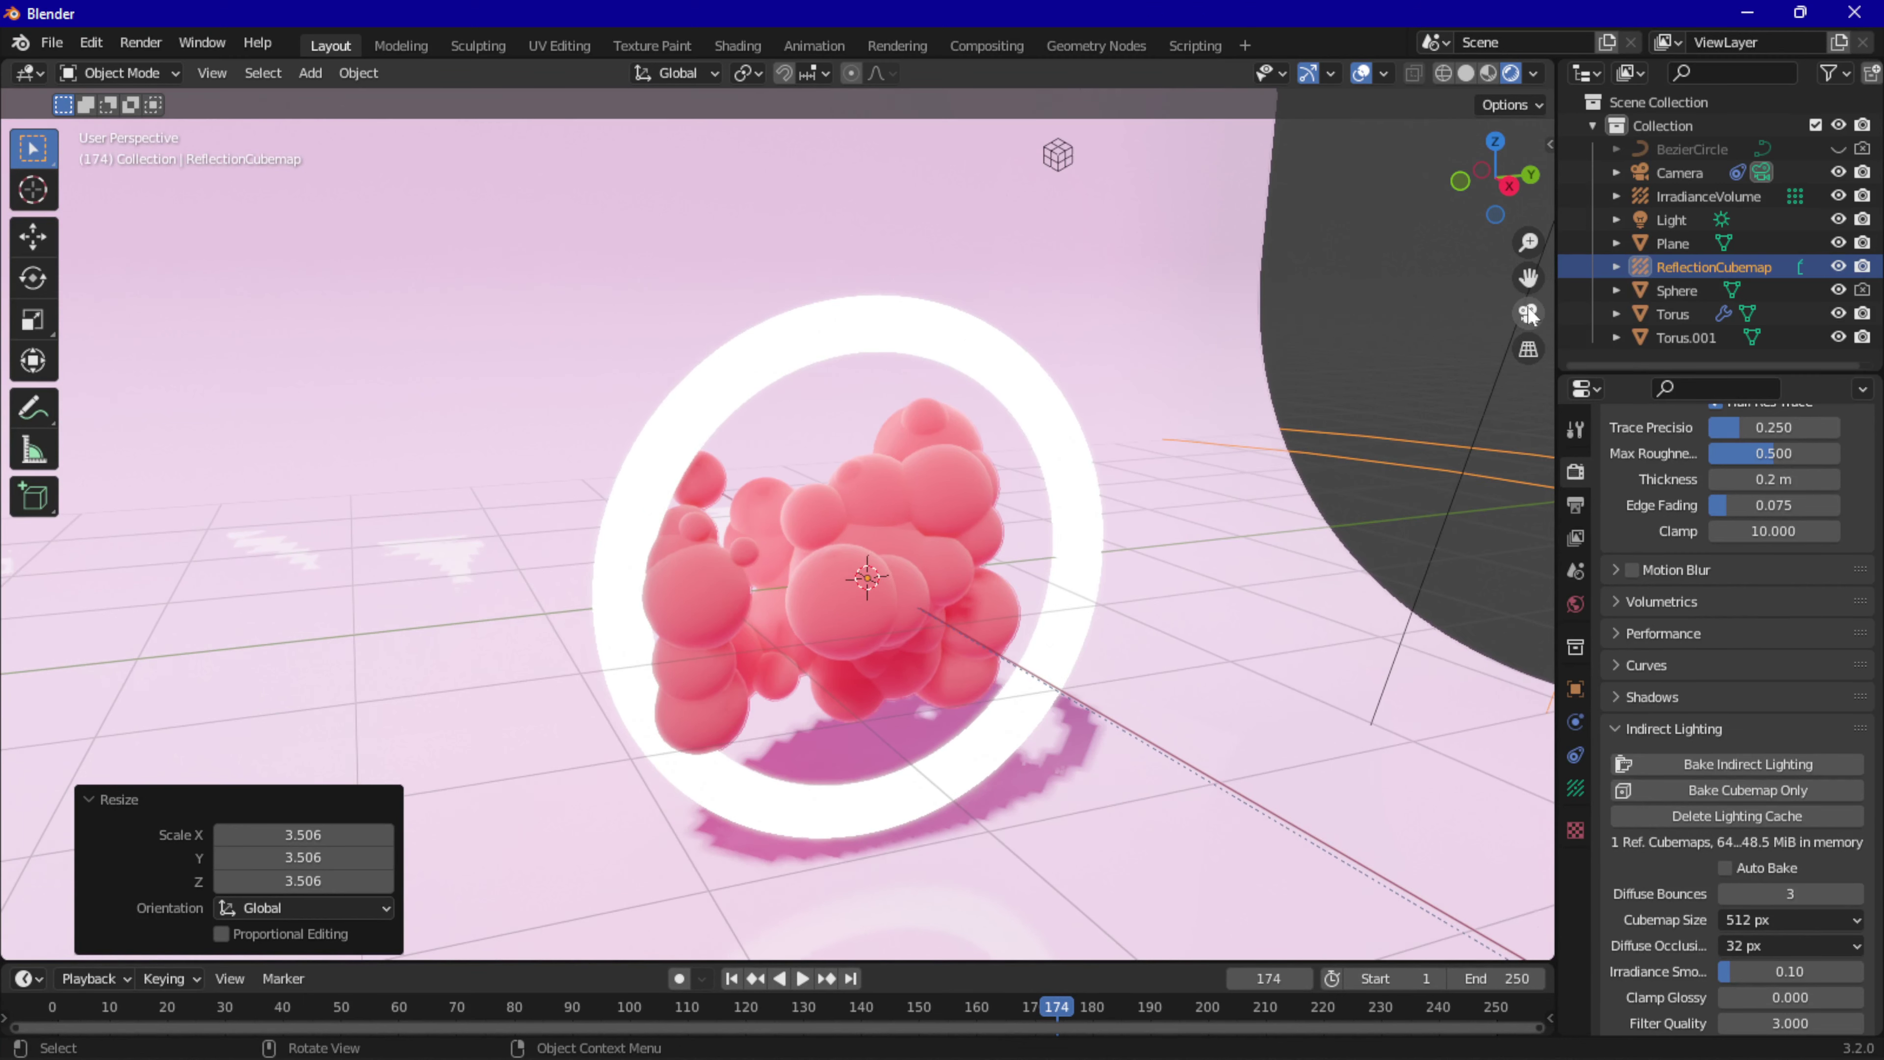
{"action": "scroll", "coordinate": [1113, 453], "scroll_direction": "up", "scroll_amount": 2}
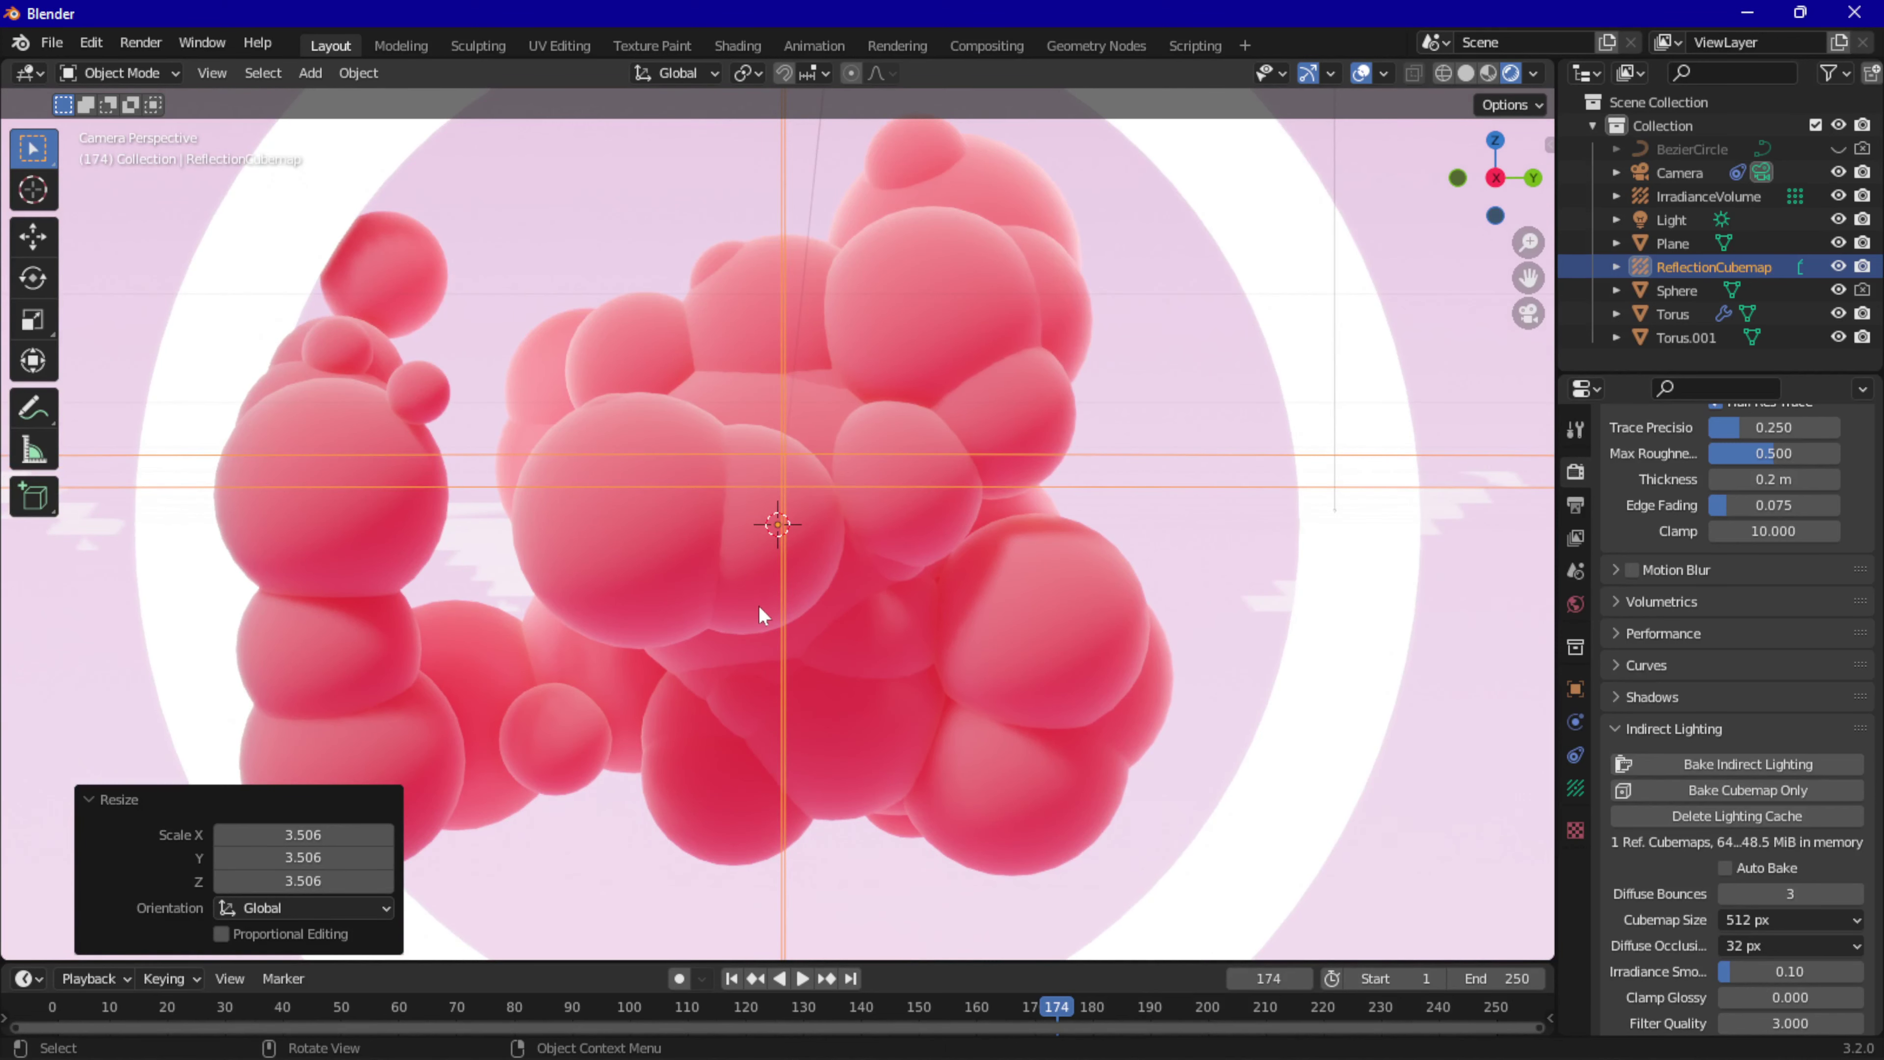
{"action": "scroll", "coordinate": [816, 512], "scroll_direction": "down", "scroll_amount": 3}
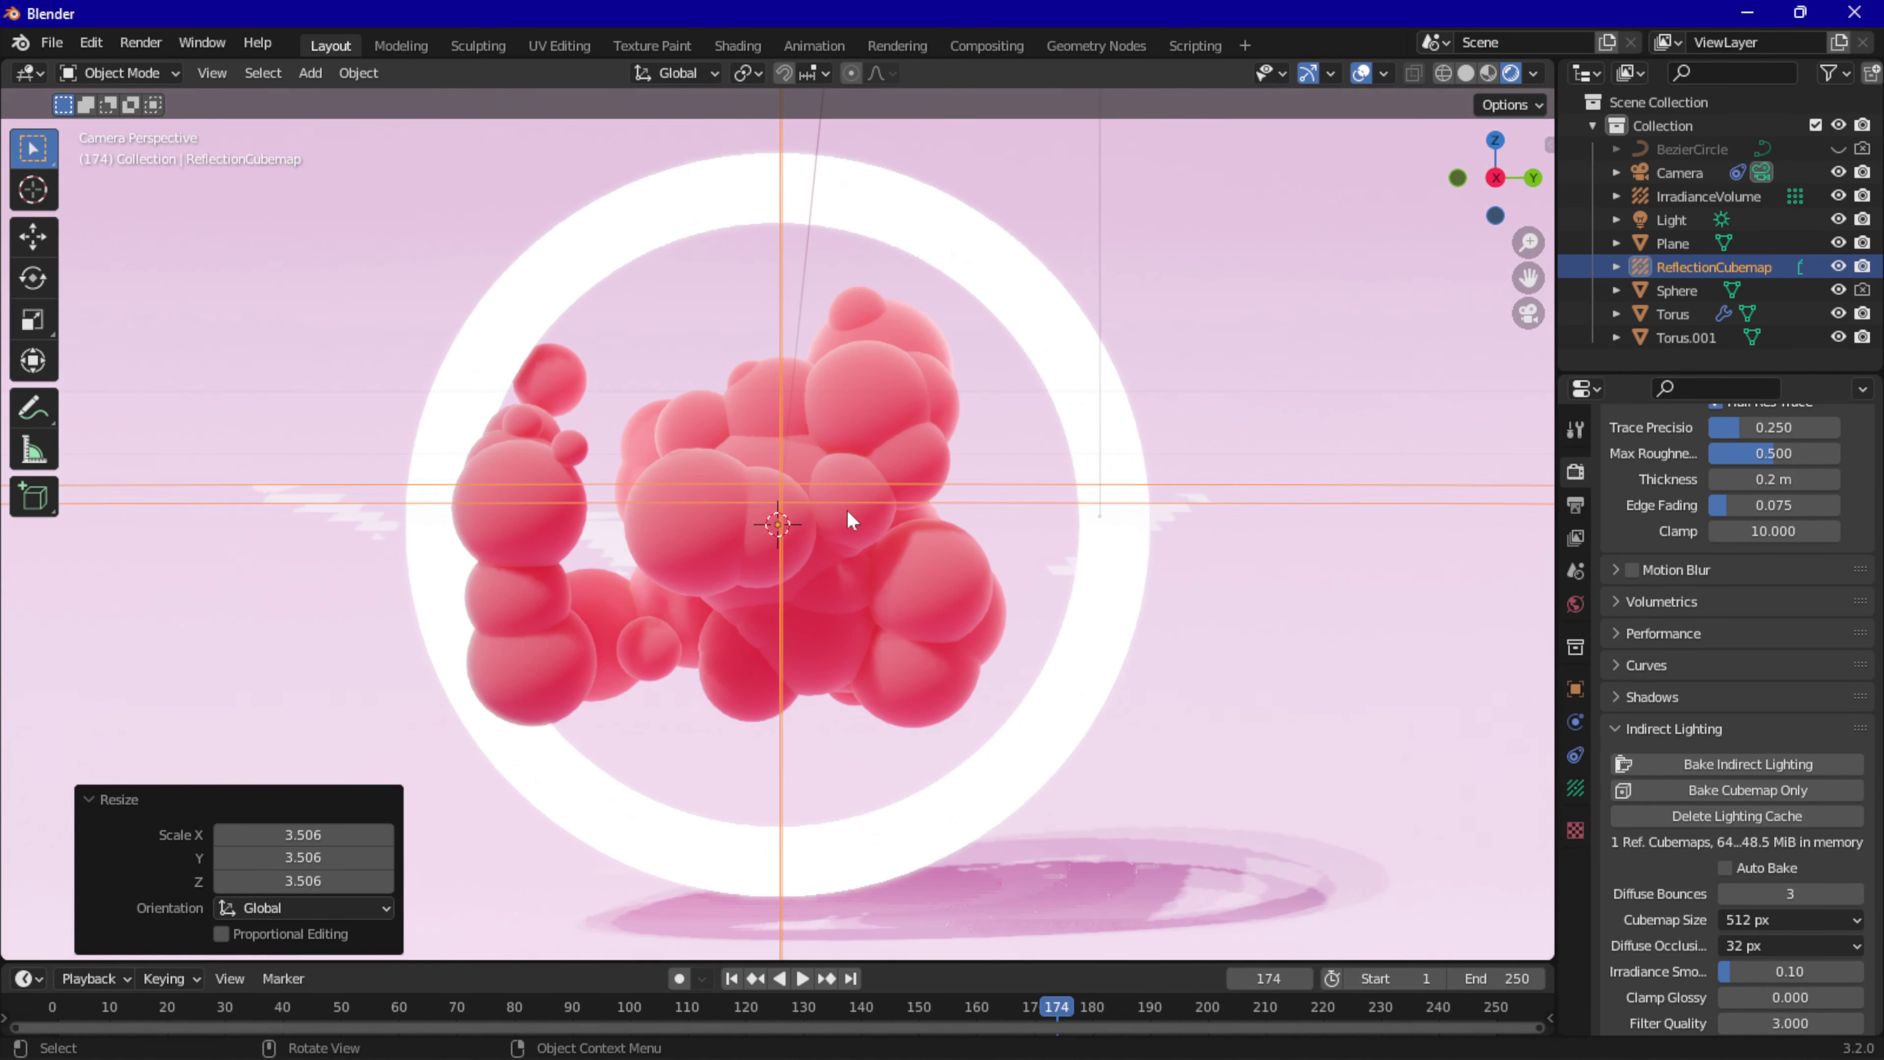
{"action": "scroll", "coordinate": [836, 530], "scroll_direction": "down", "scroll_amount": 1}
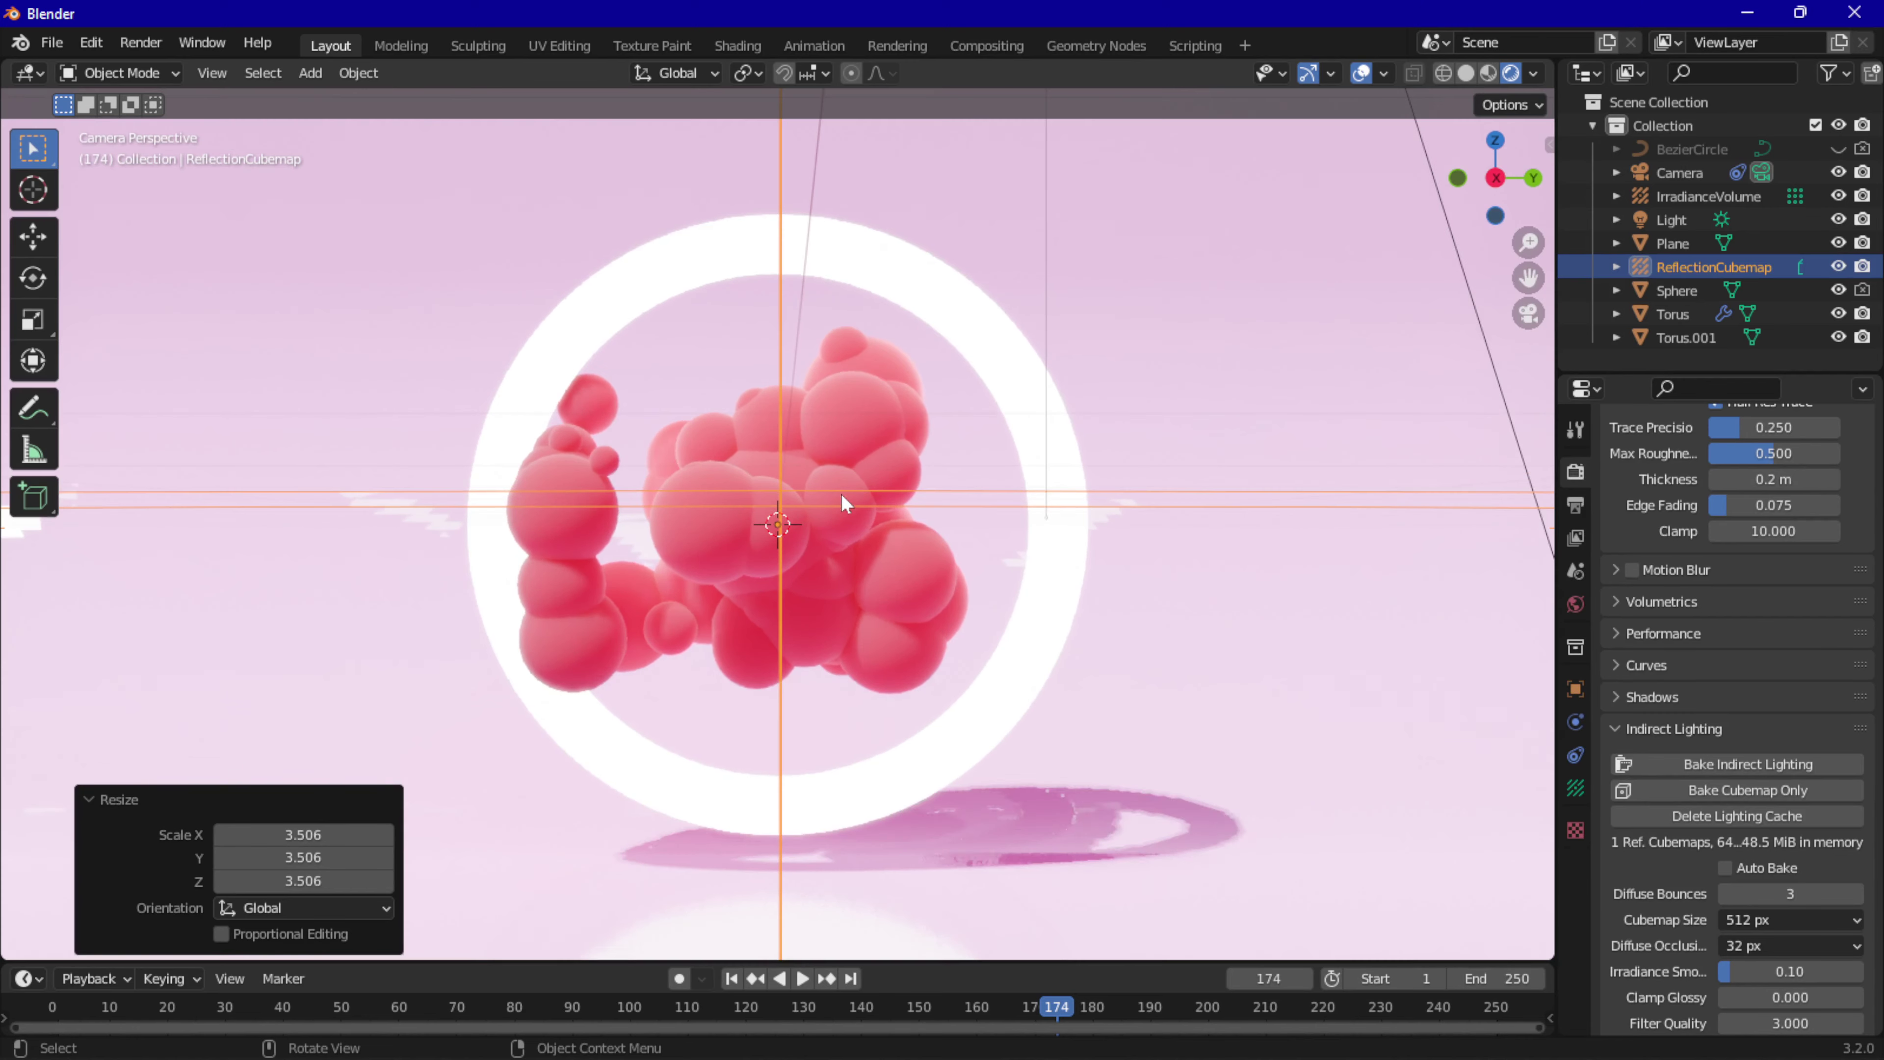
{"action": "mouse_move", "coordinate": [830, 547]}
{"action": "middle_mouse_down"}
{"action": "mouse_move", "coordinate": [946, 631]}
{"action": "mouse_move", "coordinate": [882, 617]}
{"action": "mouse_move", "coordinate": [831, 668]}
{"action": "middle_mouse_up"}
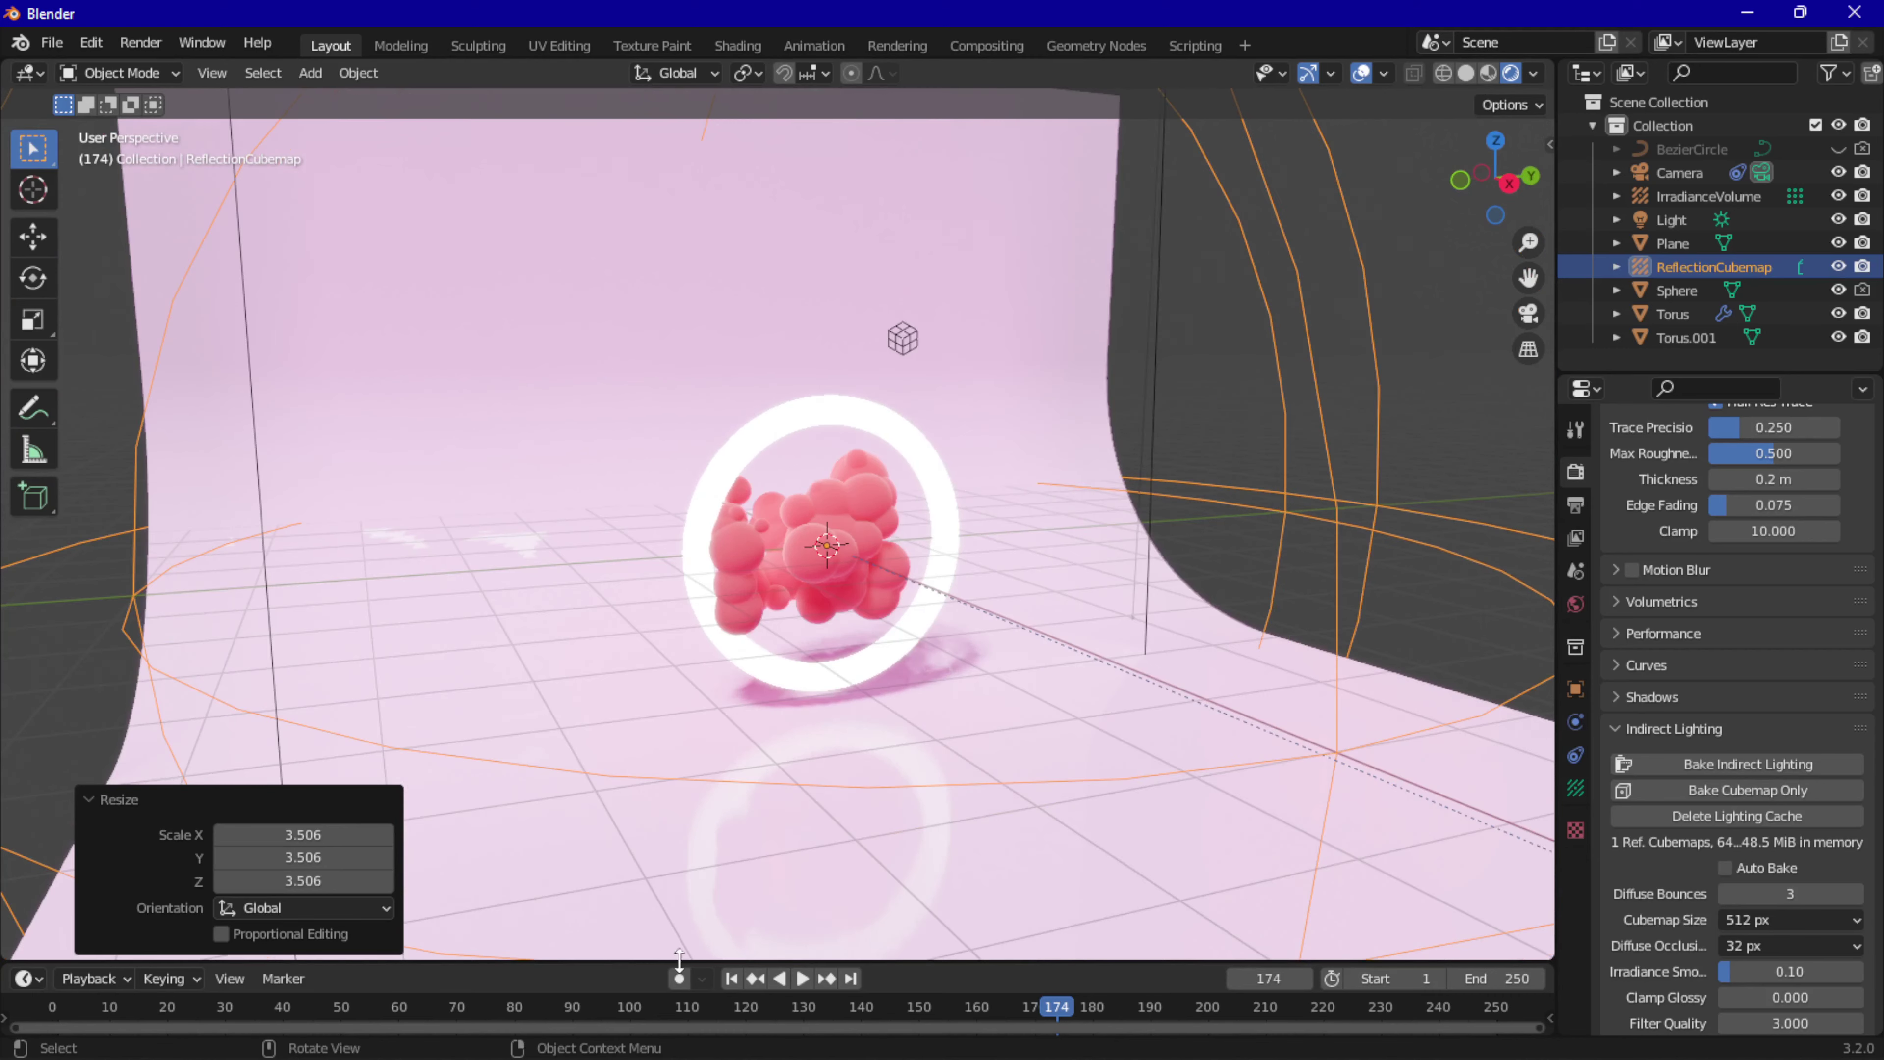
Play the animation from frame 1 through the camera view, stopping at frame 17.
{"action": "left_click", "coordinate": [727, 978]}
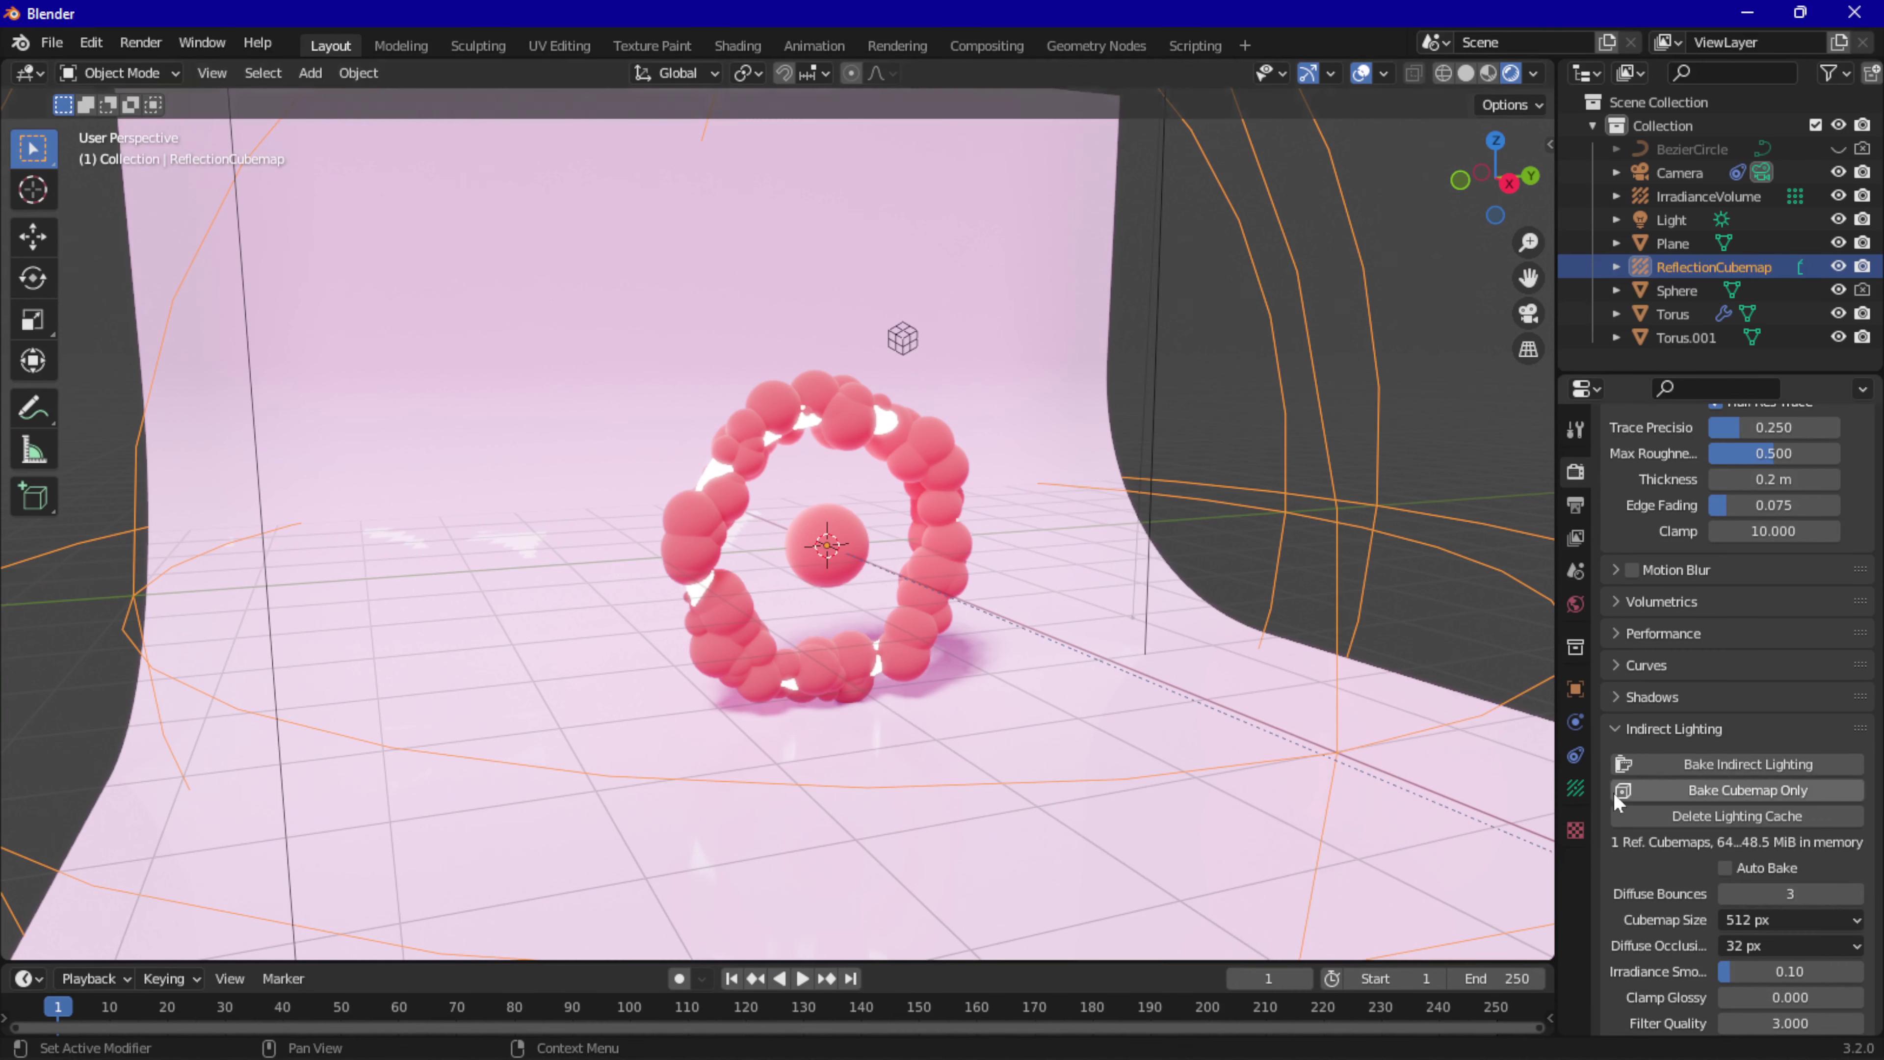
{"action": "key", "text": "space"}
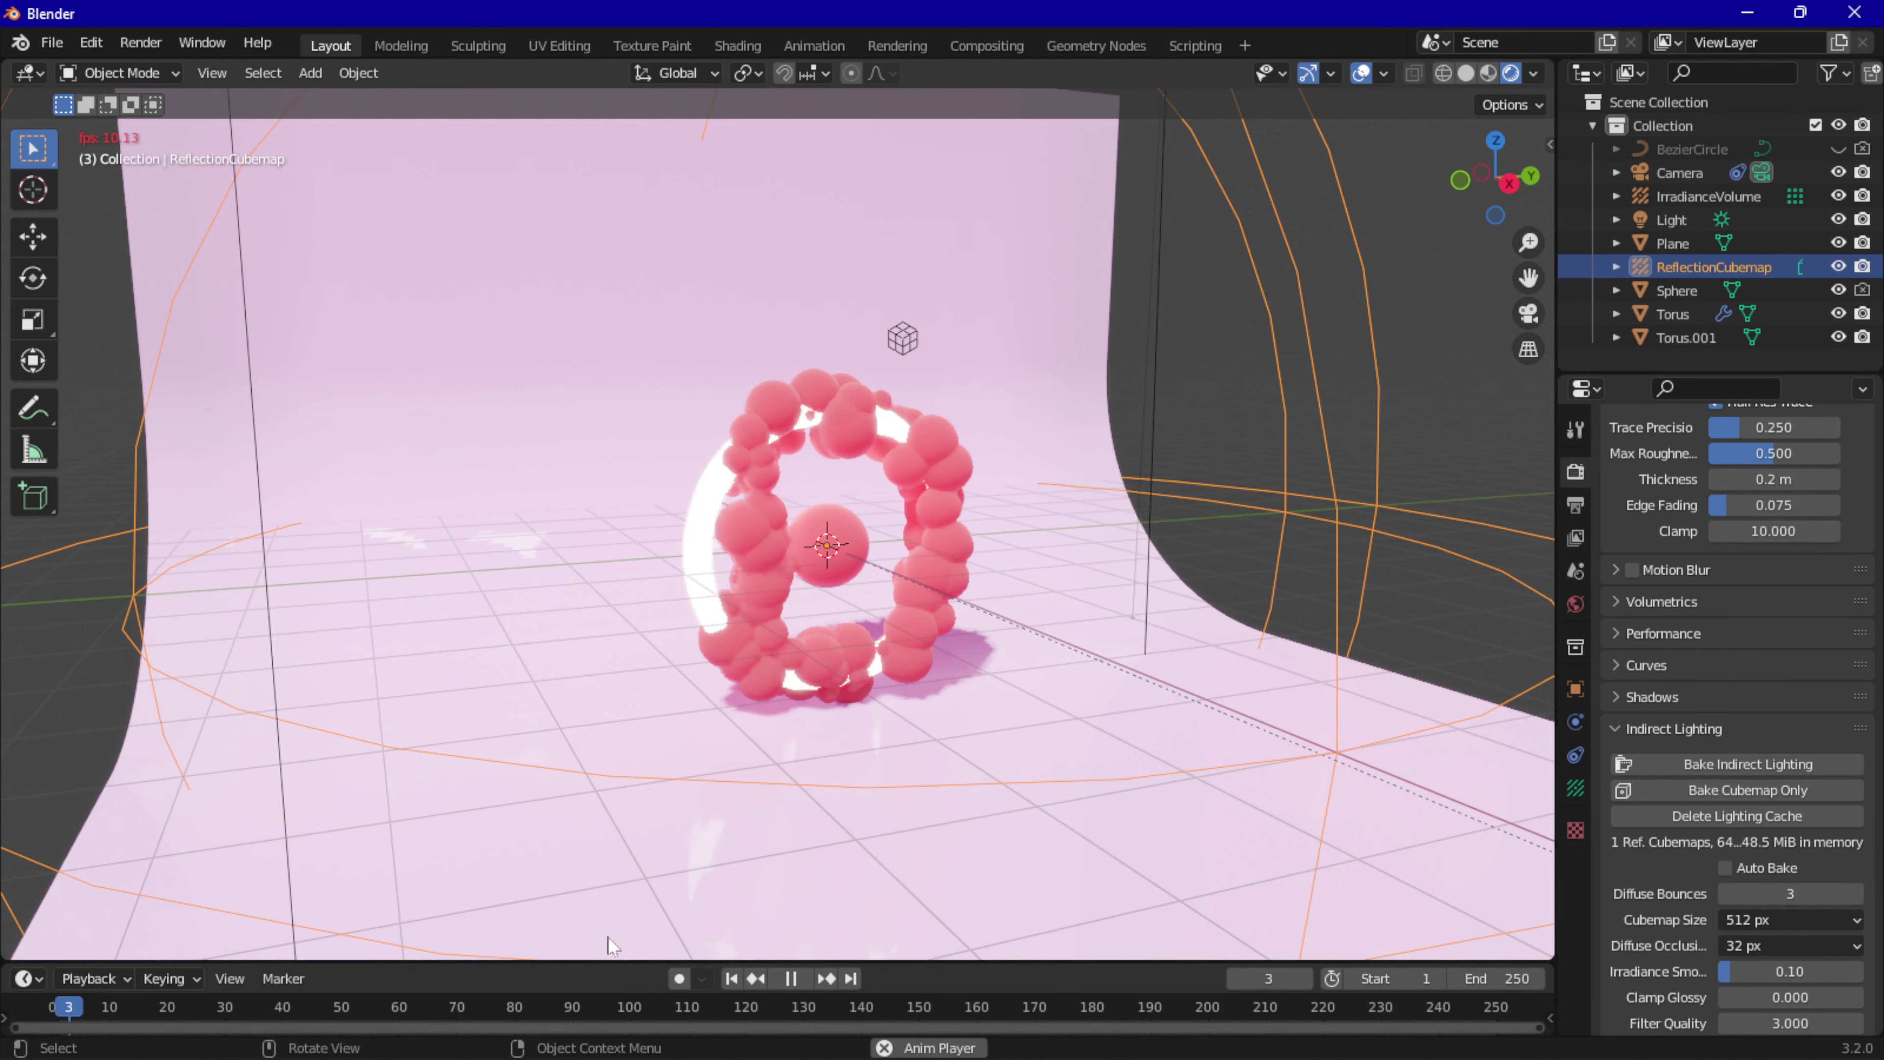
{"action": "key", "text": "space"}
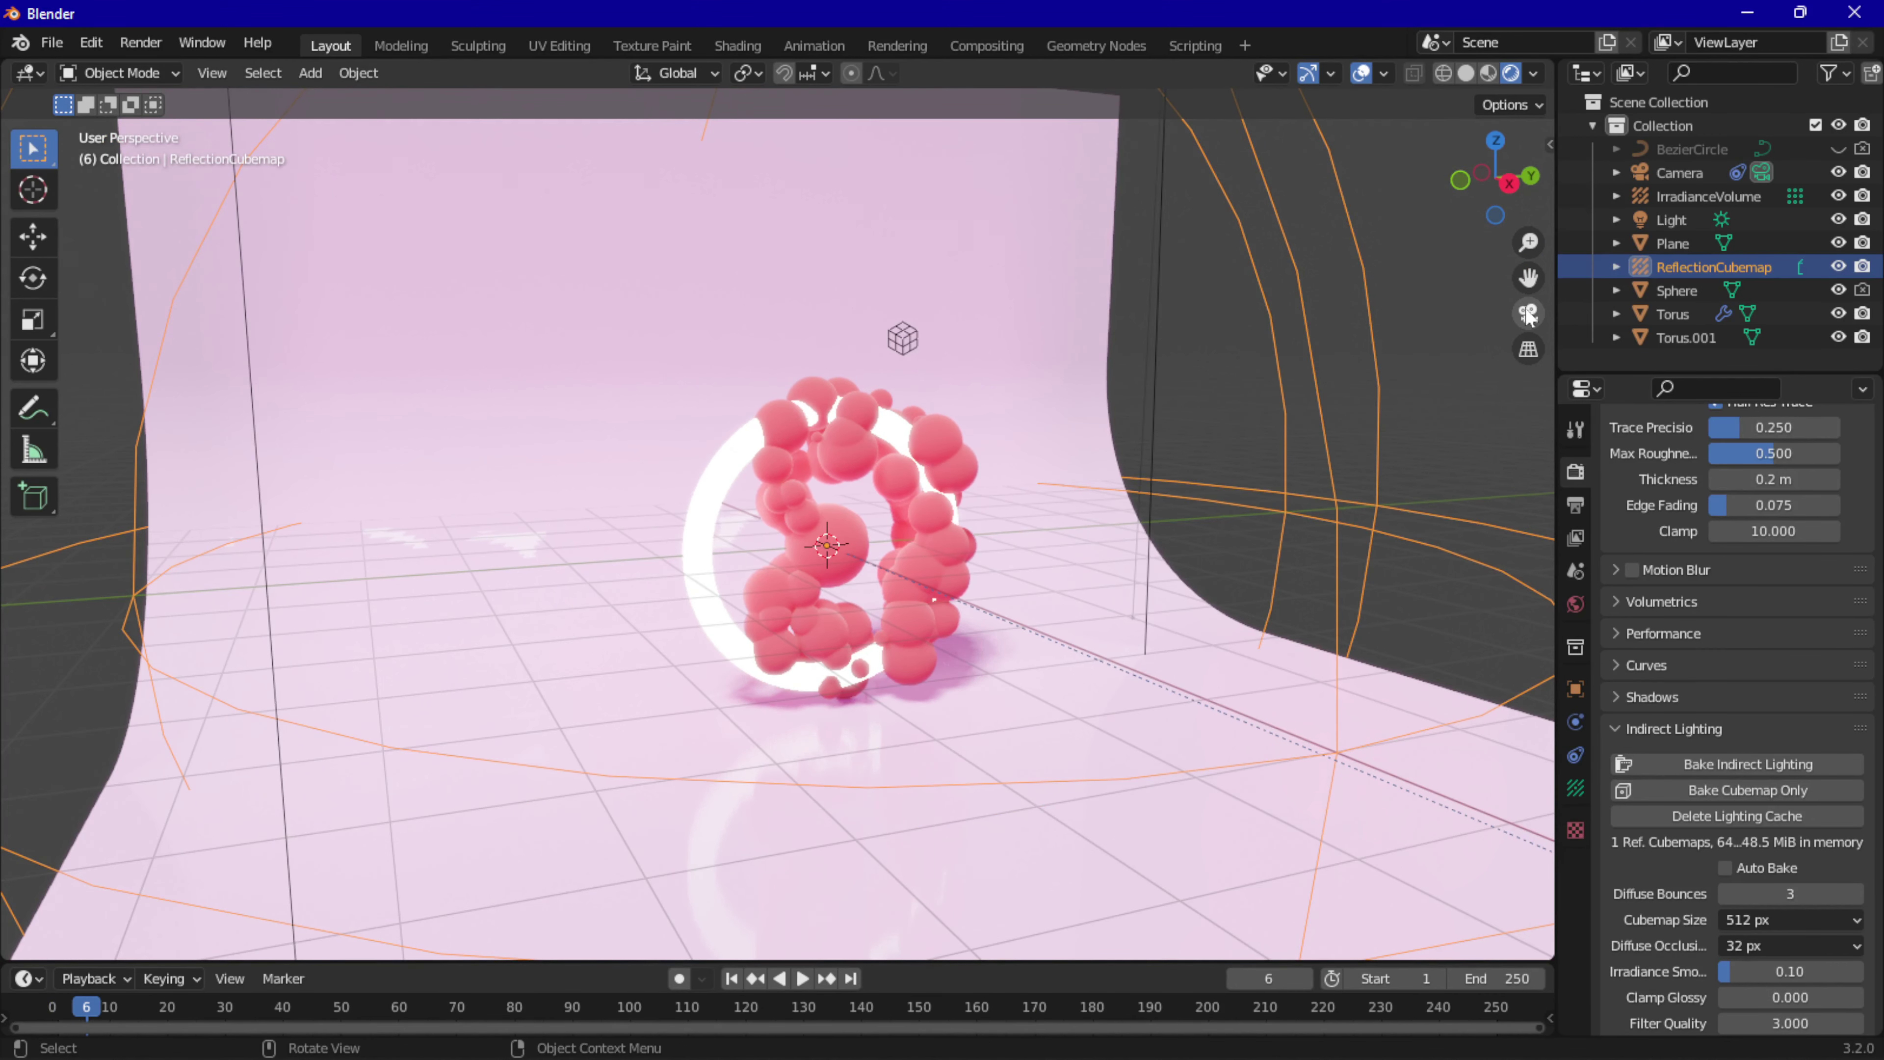
{"action": "left_click", "coordinate": [1528, 313]}
{"action": "key", "text": "space"}
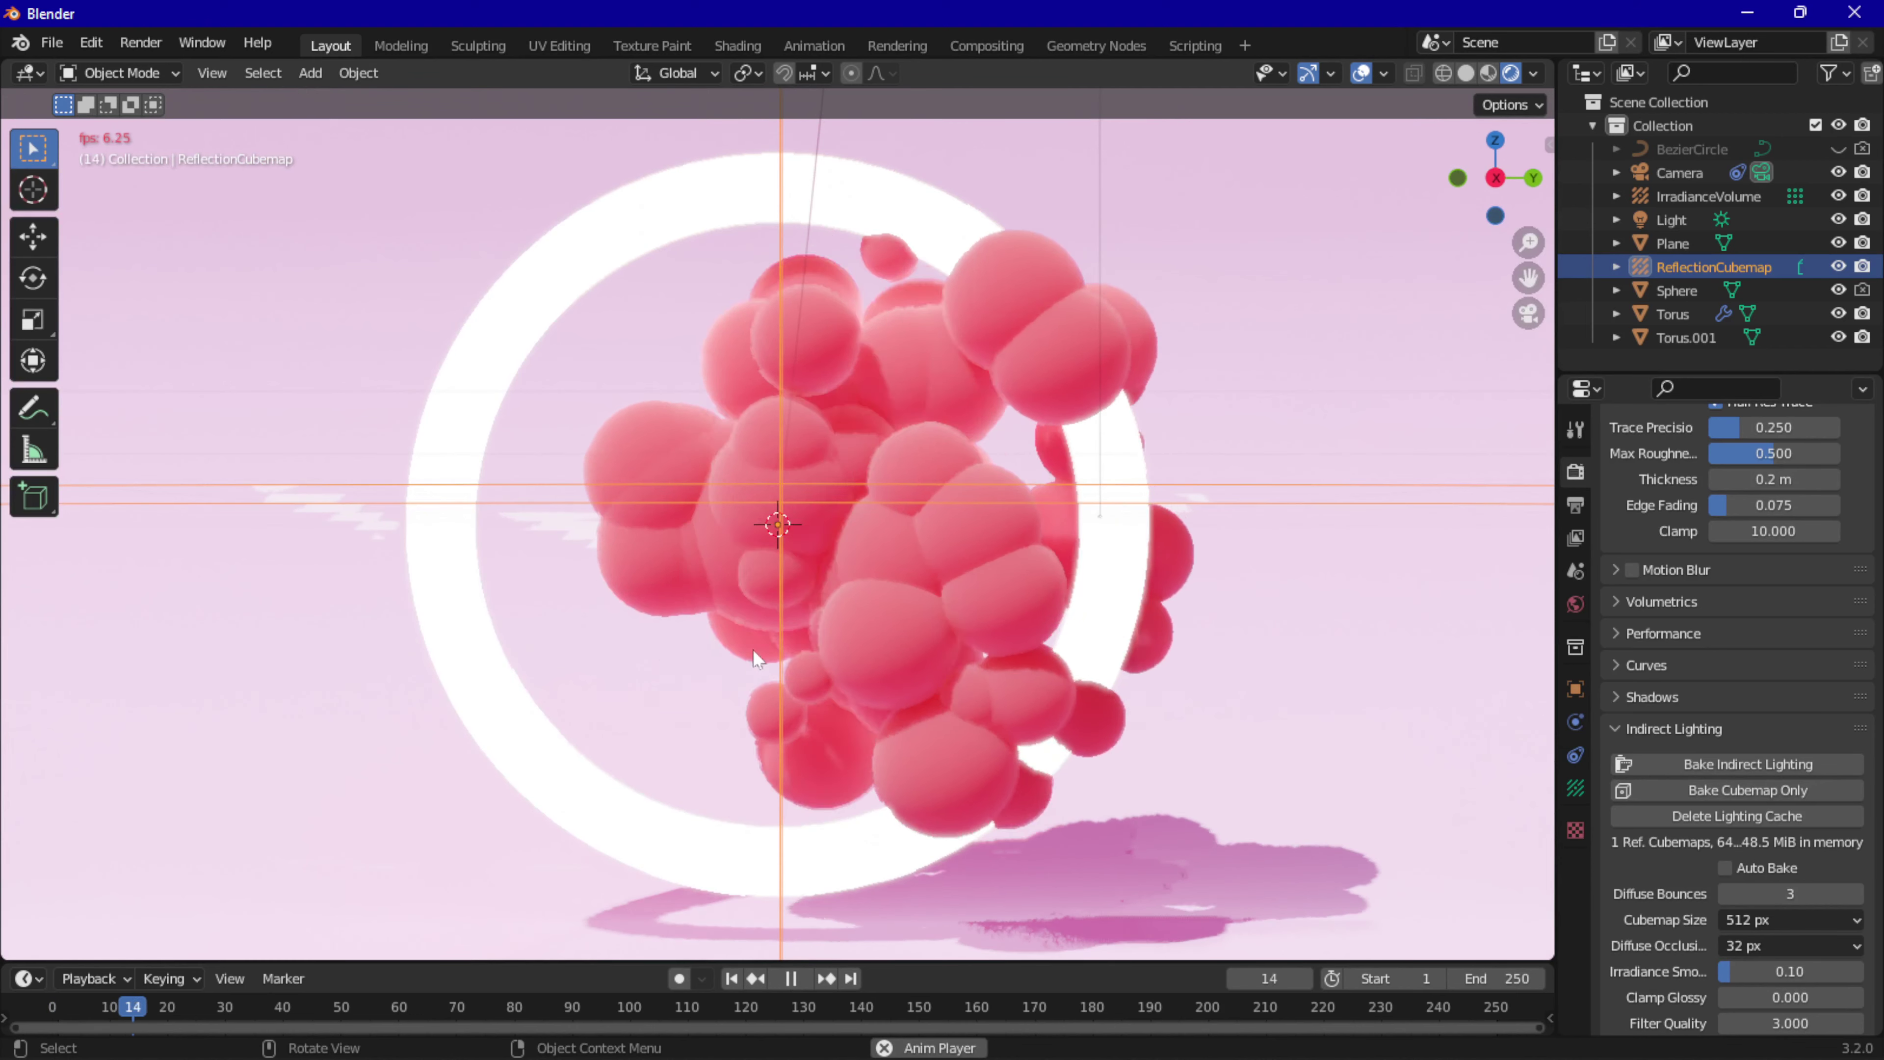
{"action": "key", "text": "space"}
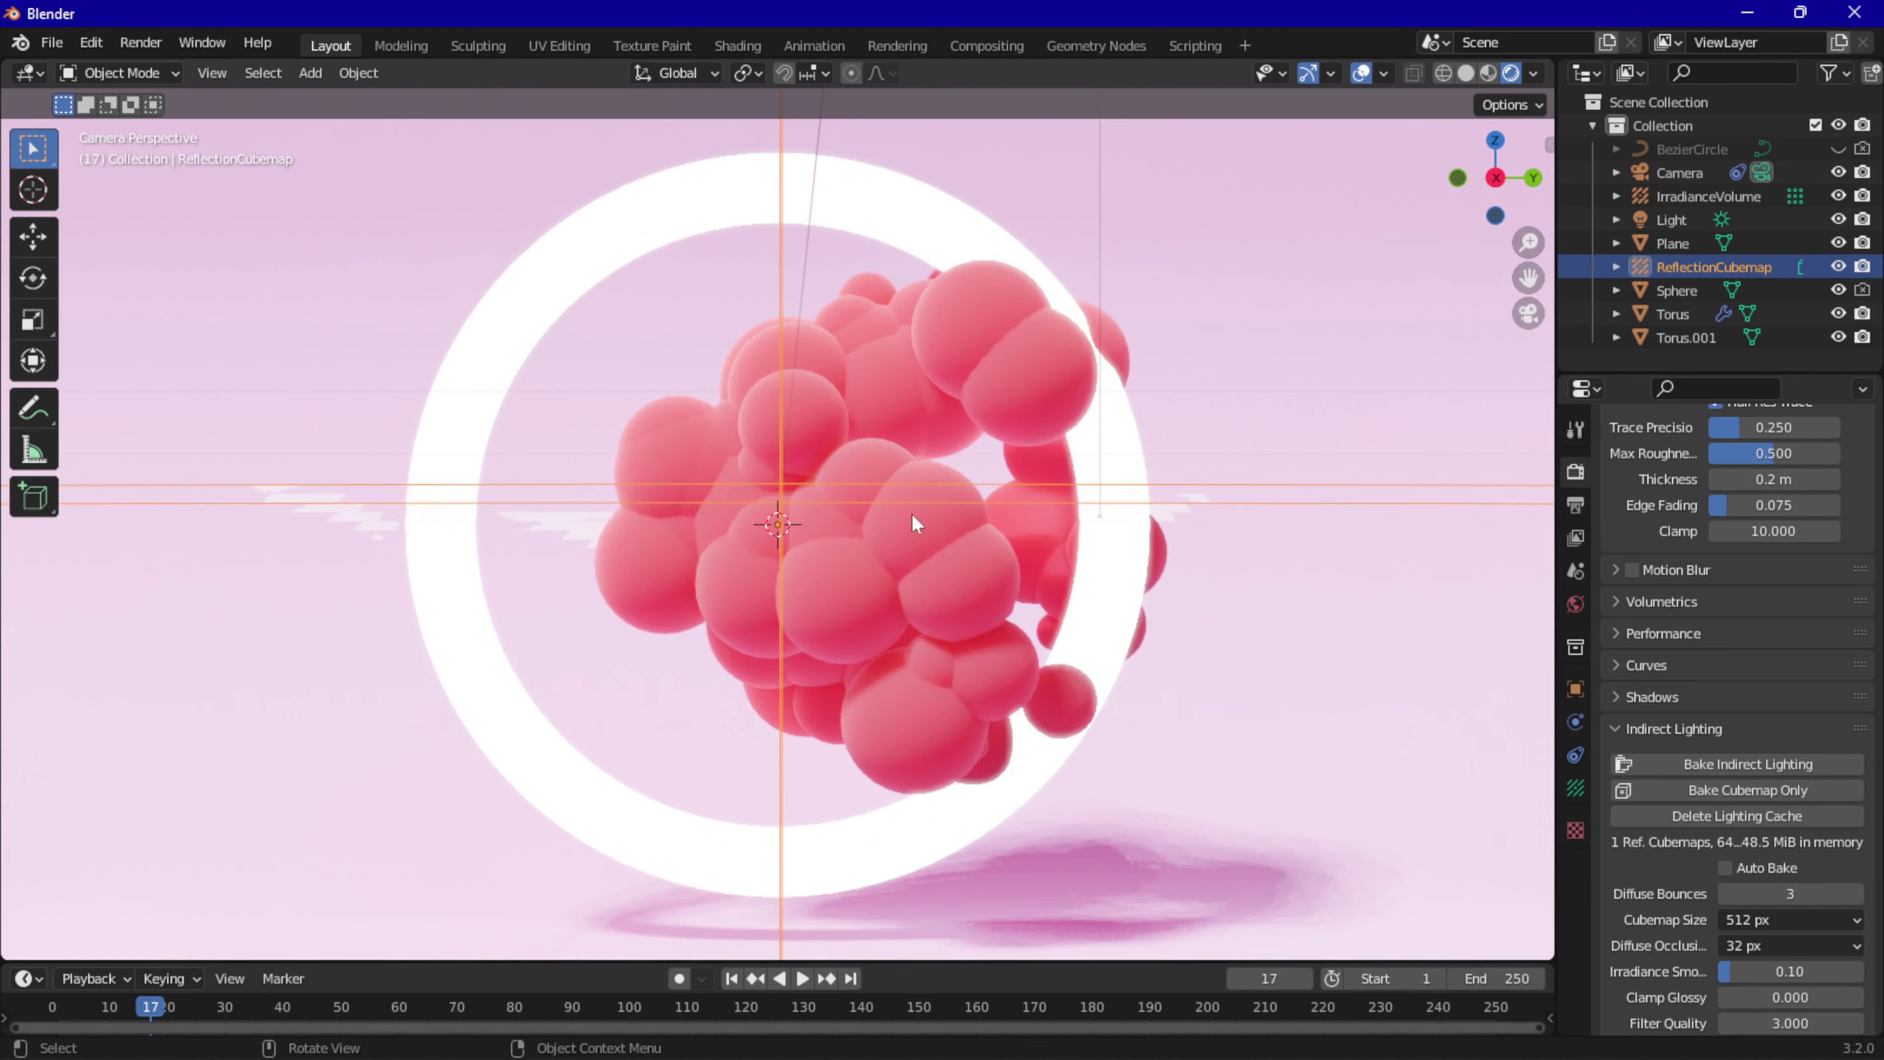
{"action": "scroll", "coordinate": [1662, 824], "scroll_direction": "down", "scroll_amount": 5}
{"action": "scroll", "coordinate": [1662, 821], "scroll_direction": "down", "scroll_amount": 2}
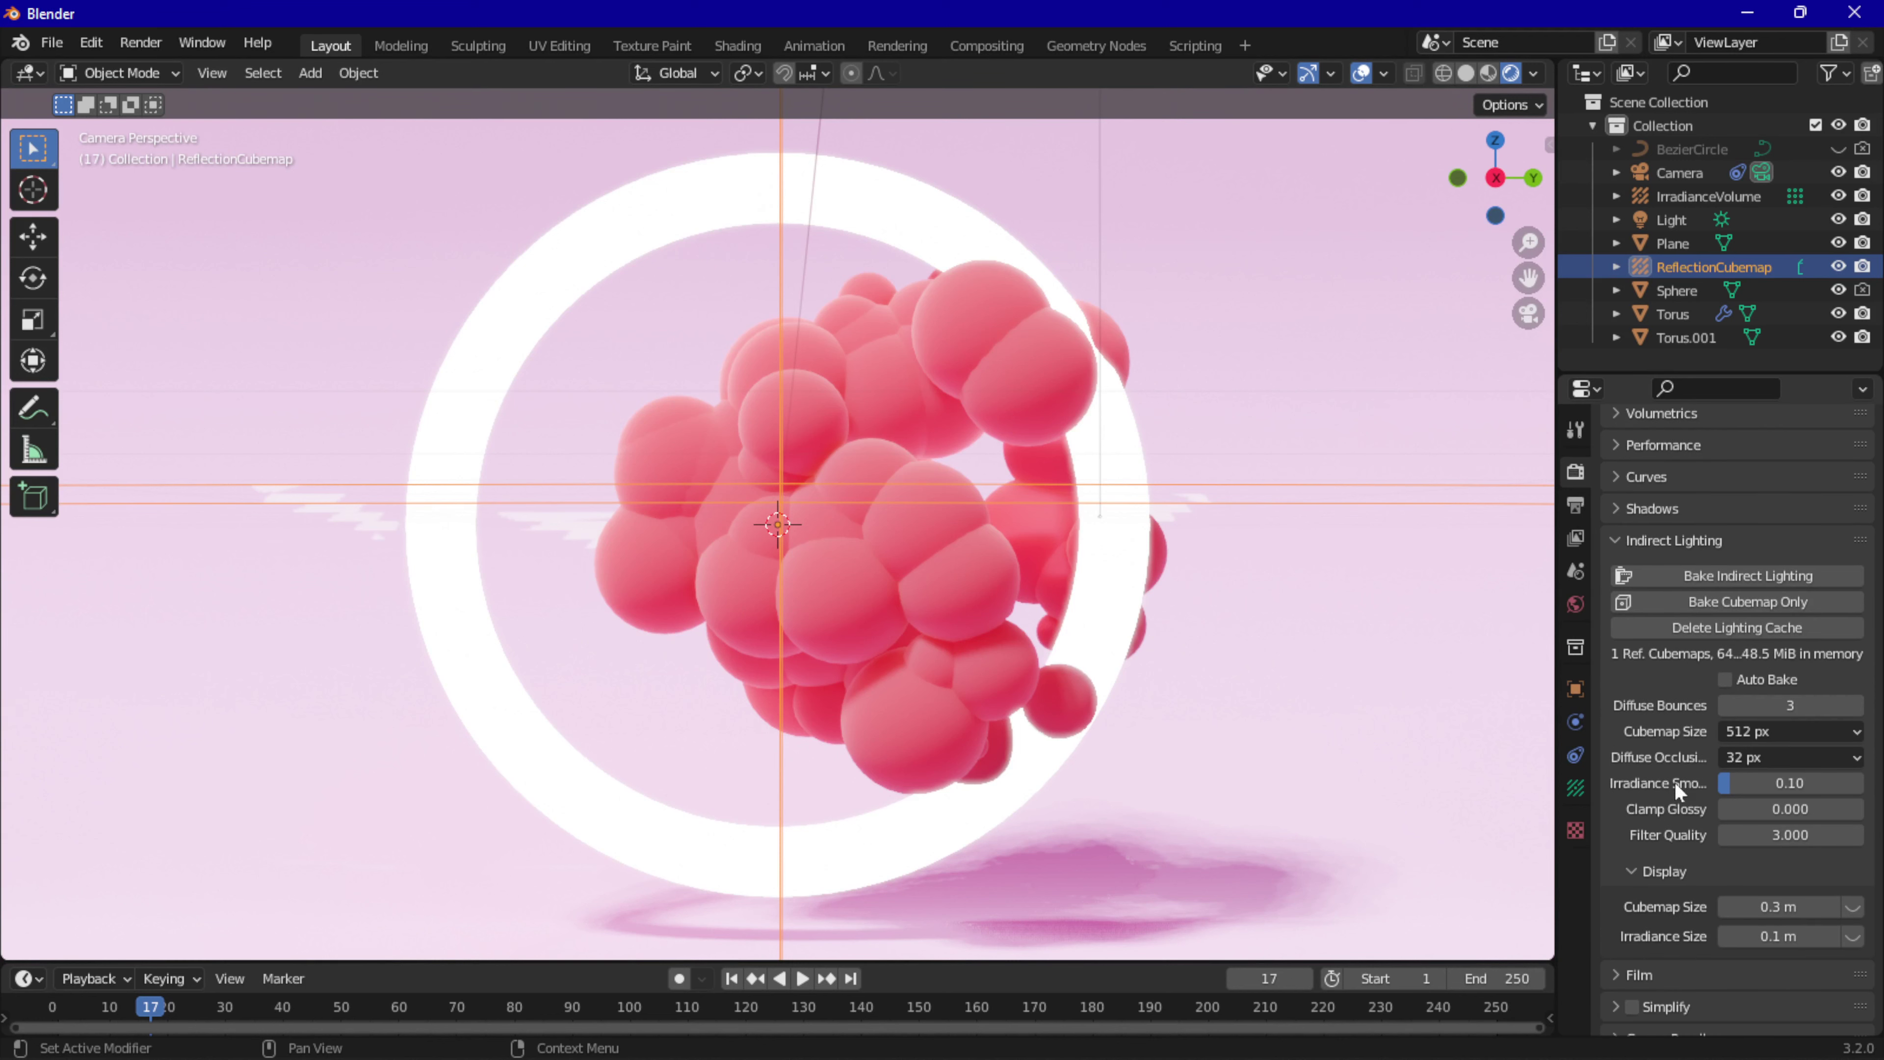
Raise Irradiance Smoothing to 0.32, inspect the scene, and return to camera view.
{"action": "mouse_move", "coordinate": [1725, 782]}
{"action": "left_mouse_down"}
{"action": "mouse_move", "coordinate": [1803, 782]}
{"action": "mouse_move", "coordinate": [1746, 782]}
{"action": "mouse_move", "coordinate": [1797, 782]}
{"action": "mouse_move", "coordinate": [1762, 782]}
{"action": "left_mouse_up"}
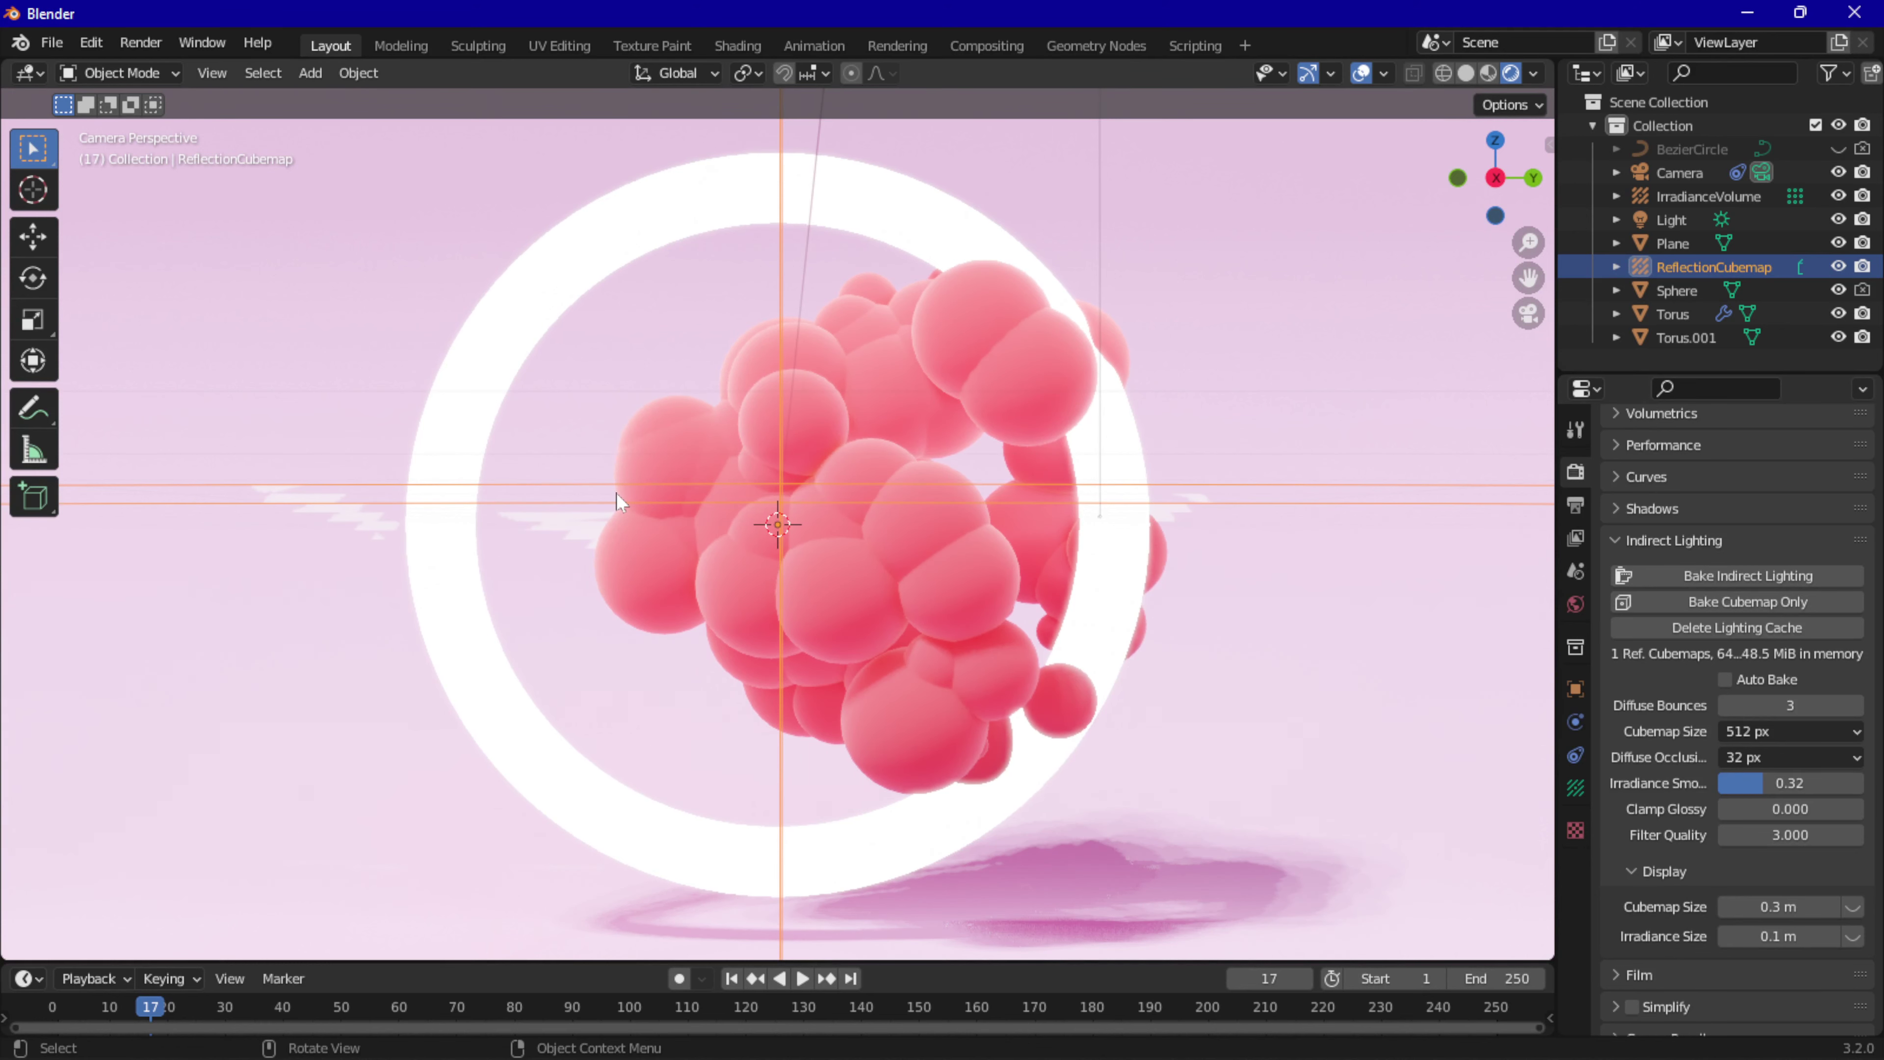
{"action": "mouse_move", "coordinate": [616, 494]}
{"action": "middle_mouse_down"}
{"action": "mouse_move", "coordinate": [659, 488]}
{"action": "mouse_move", "coordinate": [667, 505]}
{"action": "middle_mouse_up"}
{"action": "scroll", "coordinate": [667, 505], "scroll_direction": "down", "scroll_amount": 3}
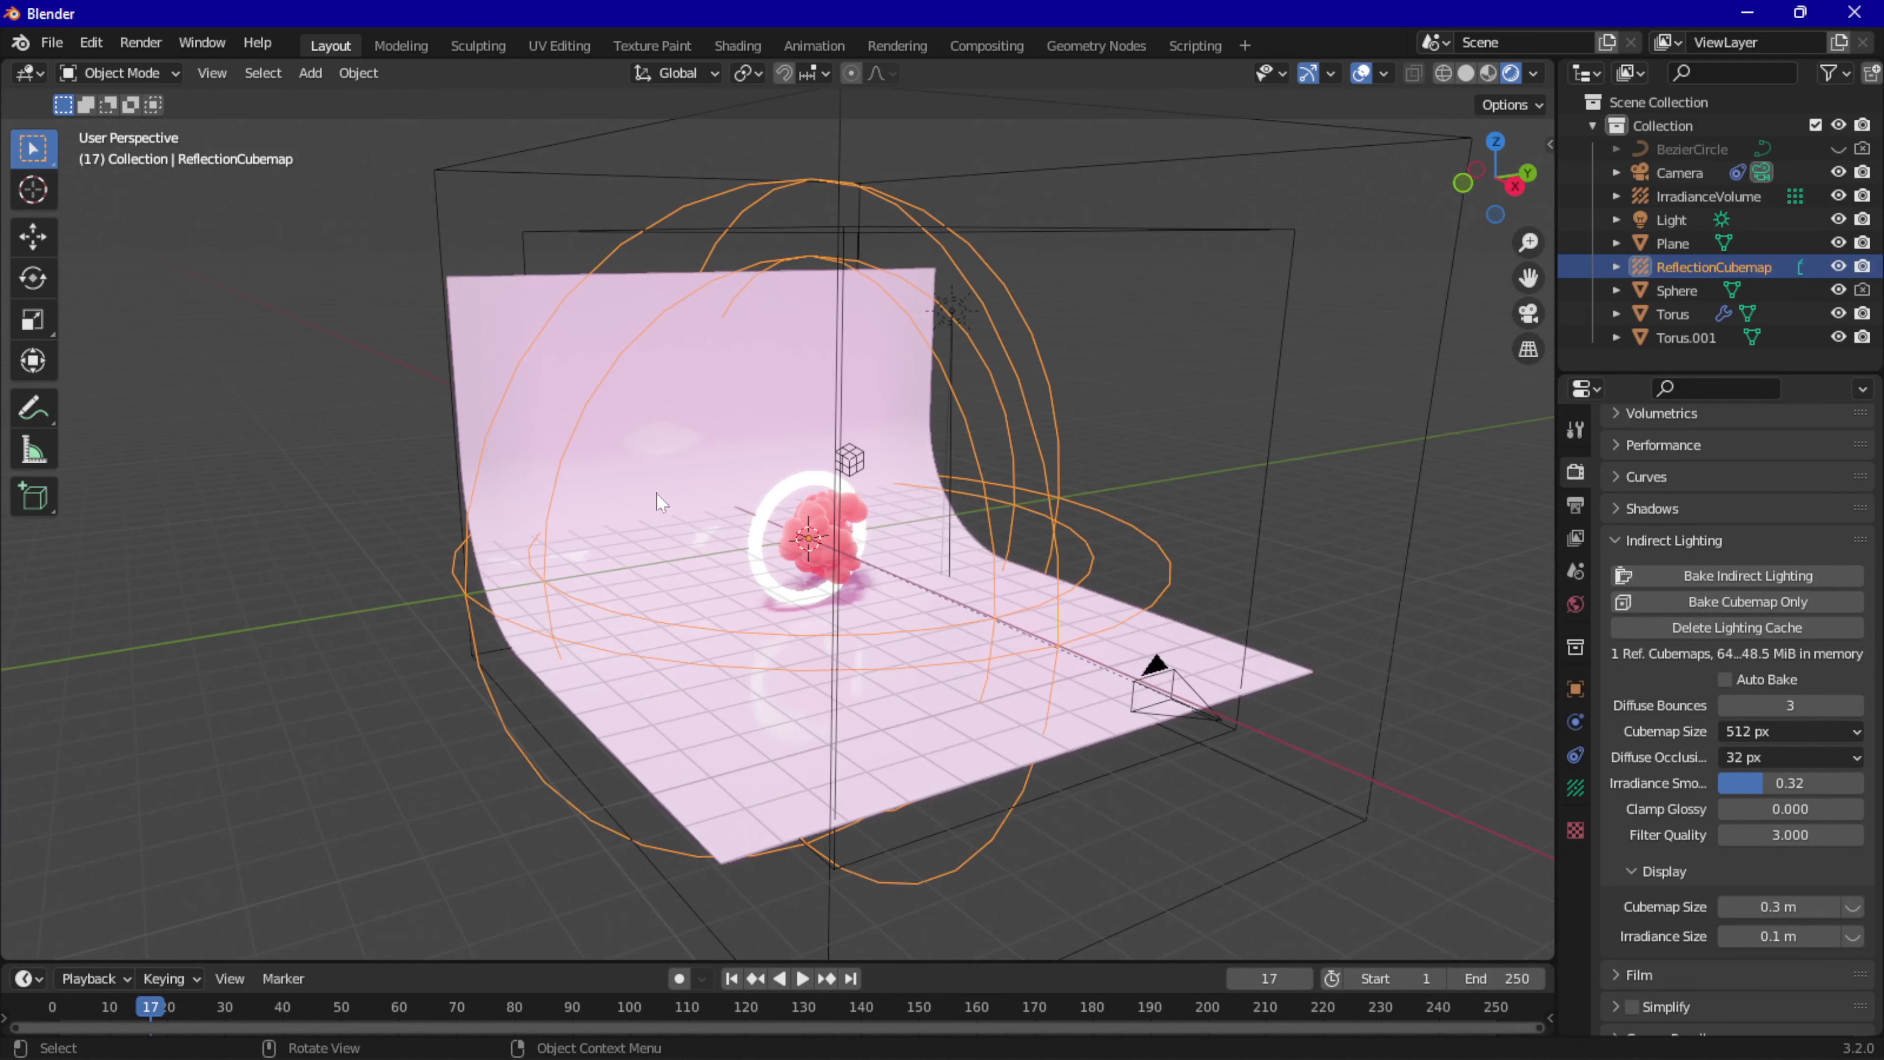
{"action": "mouse_move", "coordinate": [1572, 365]}
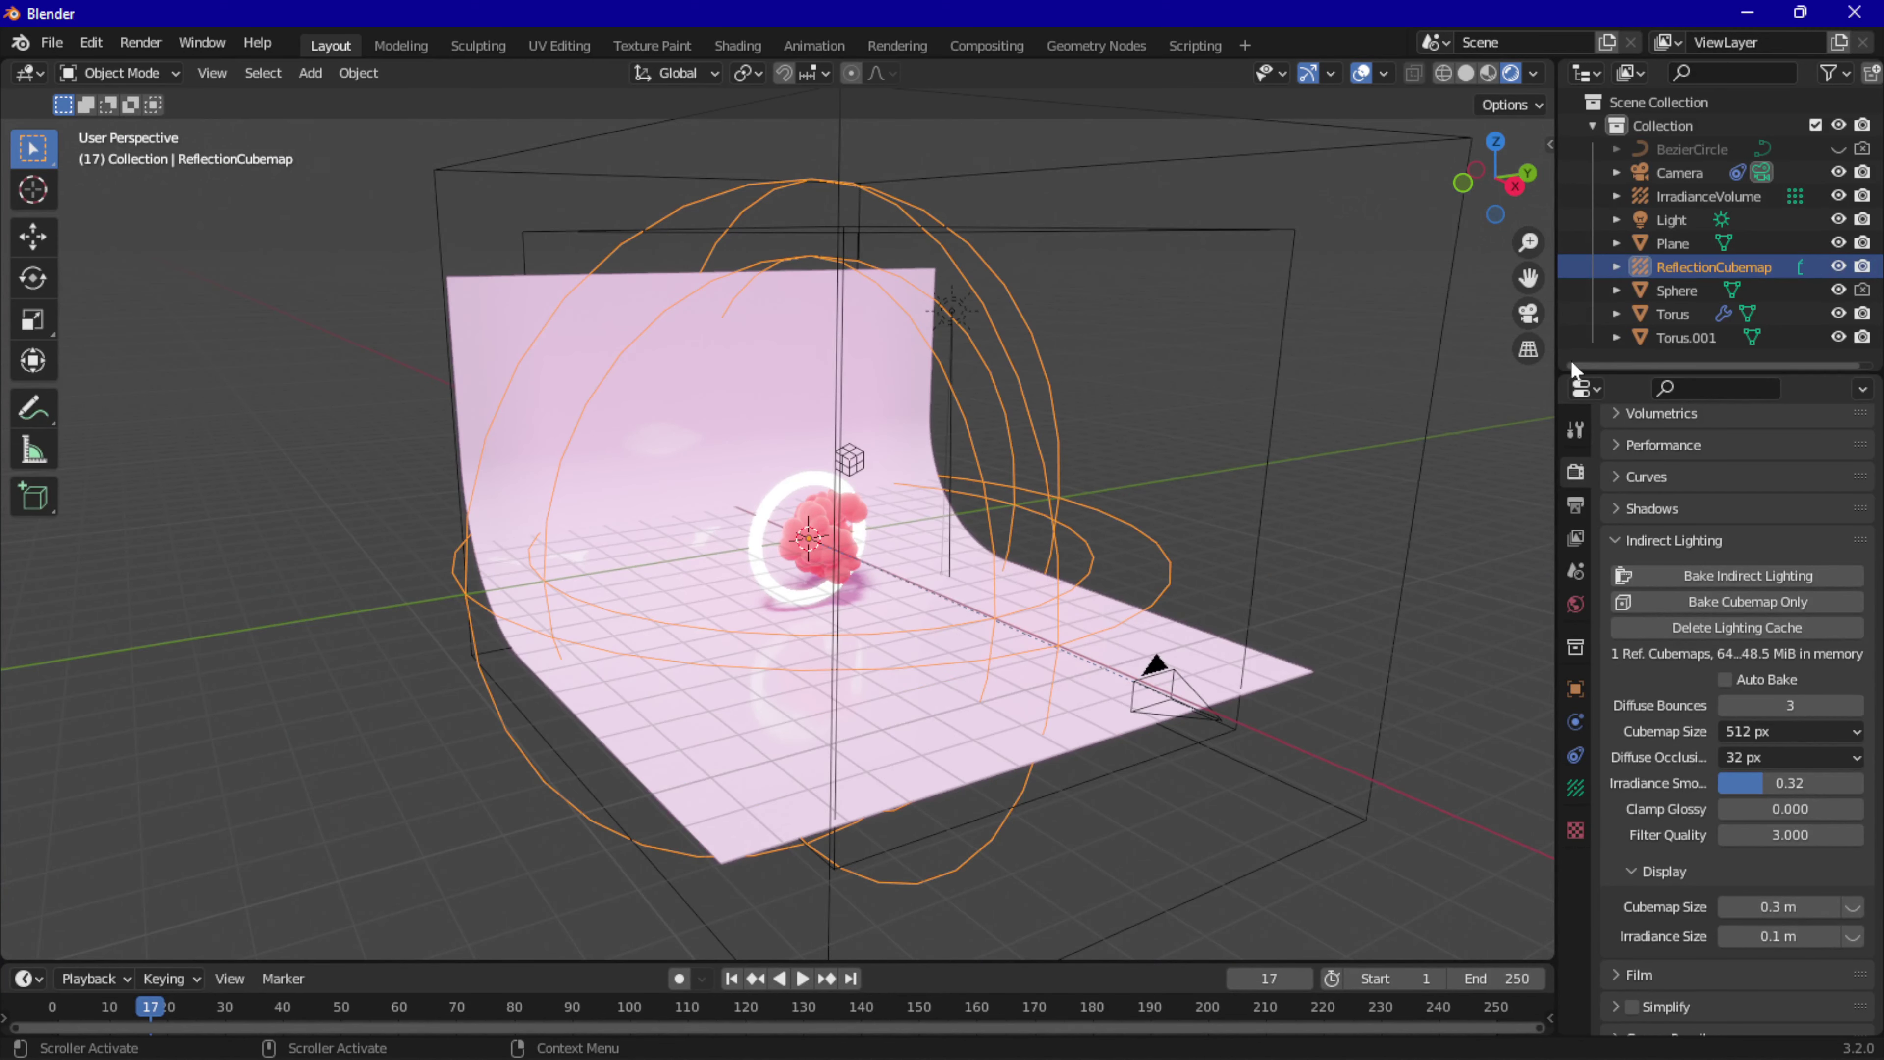
{"action": "key", "text": "KP_0"}
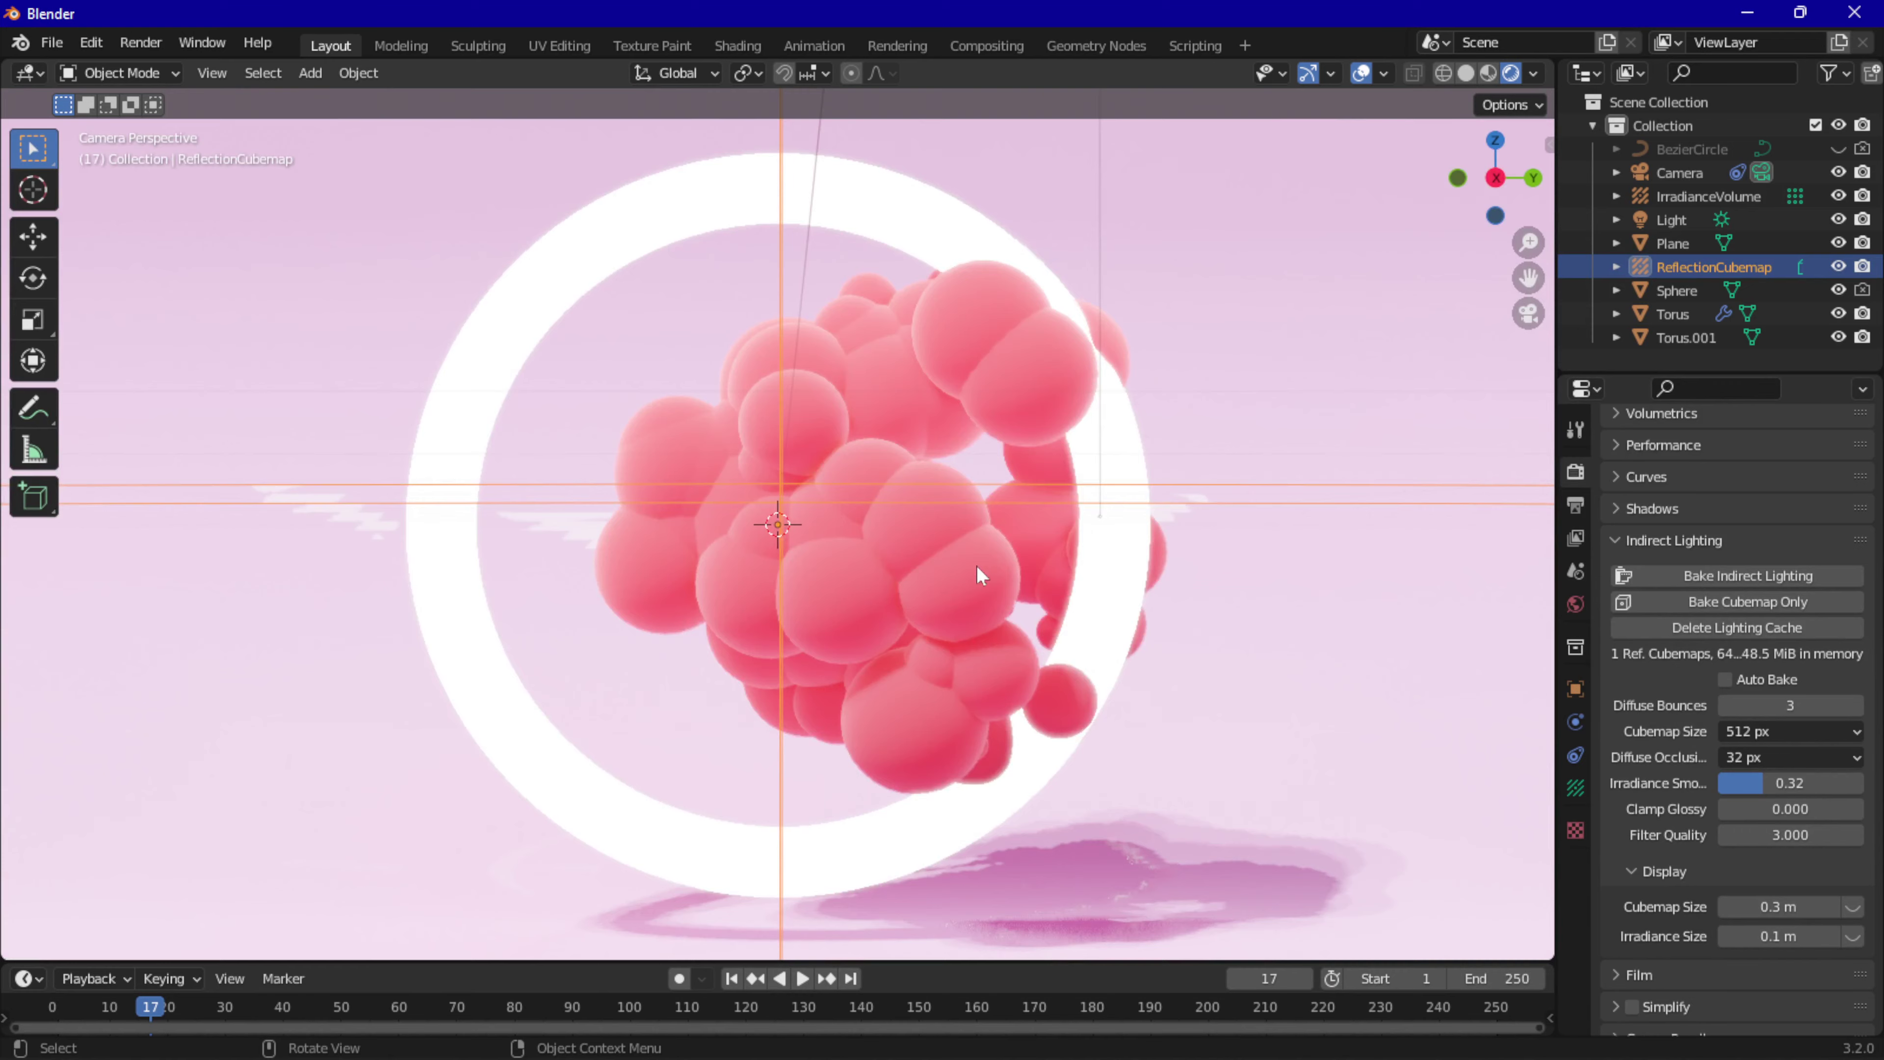
{"action": "scroll", "coordinate": [961, 536], "scroll_direction": "down", "scroll_amount": 3}
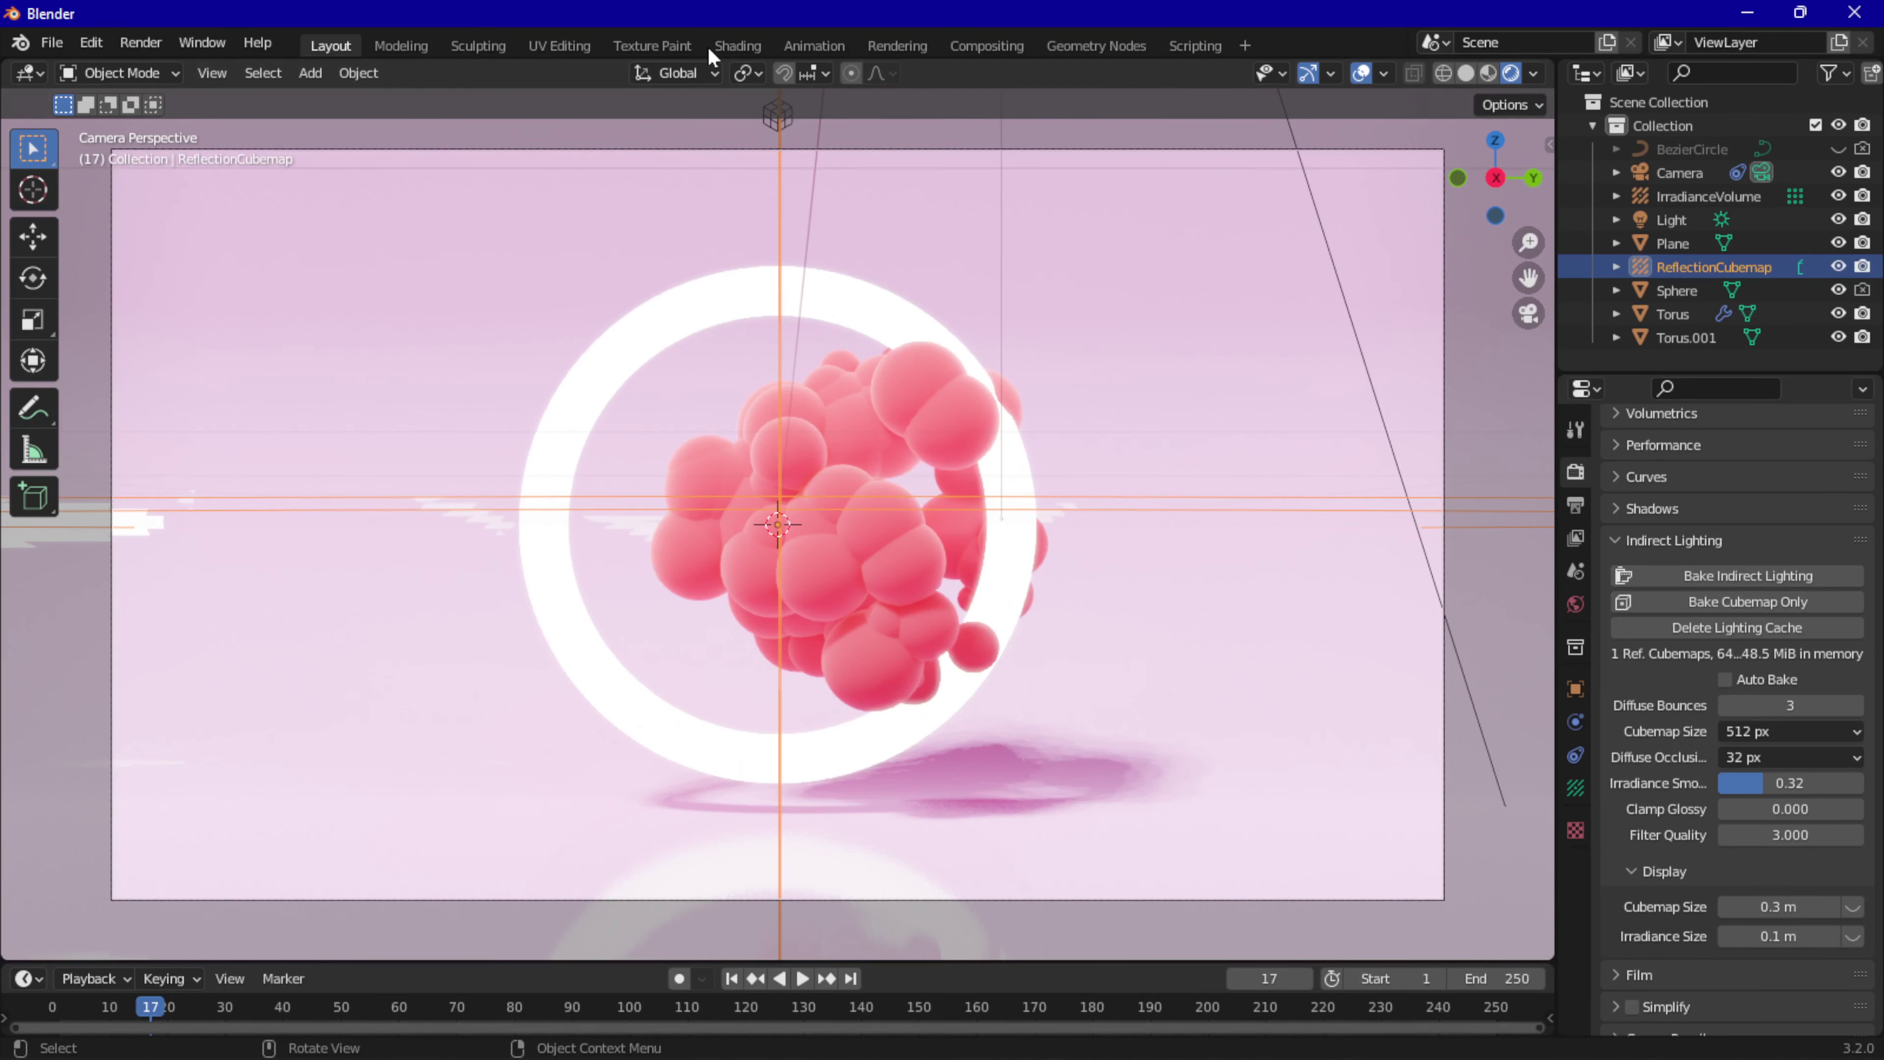